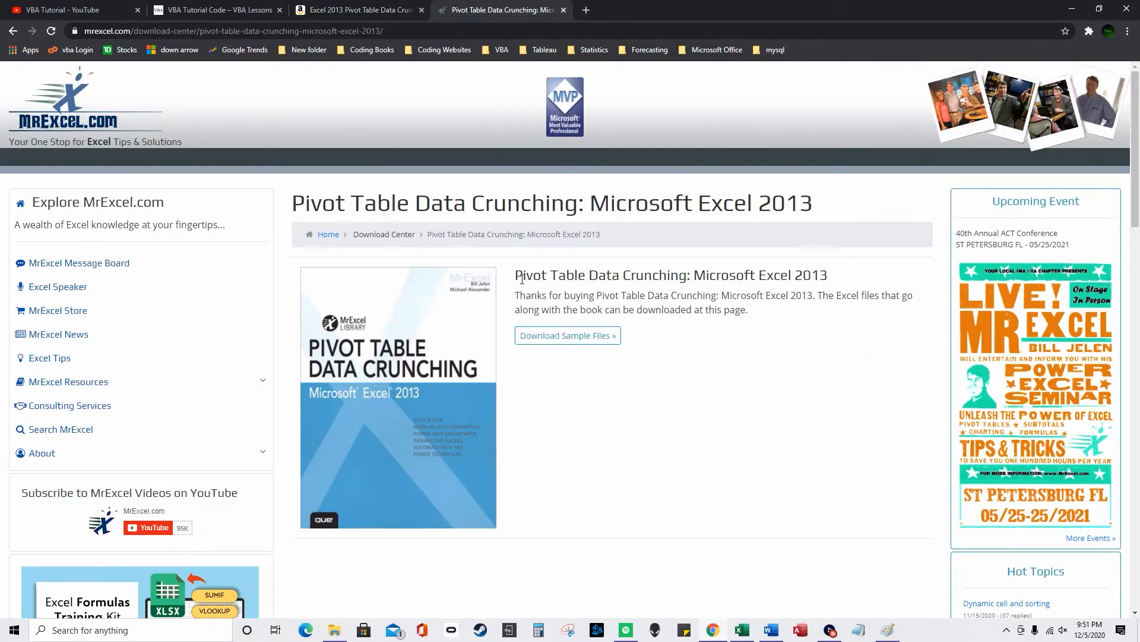
Step: Switch from the book's download page to the 02-Creating workbook in Excel
left_click(249, 31)
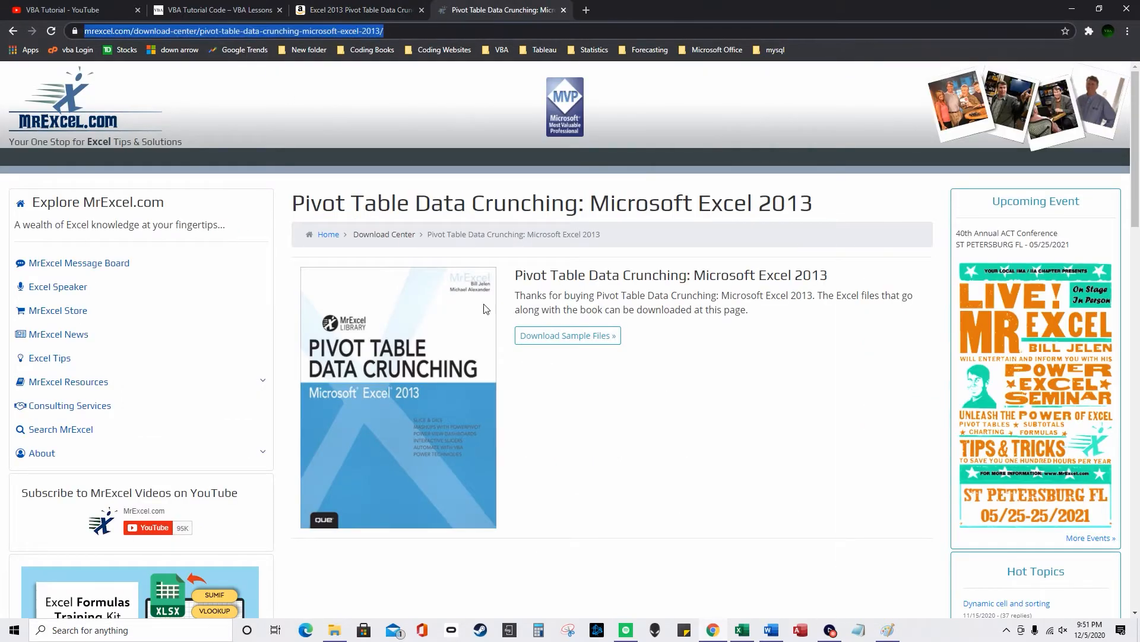
left_click(528, 365)
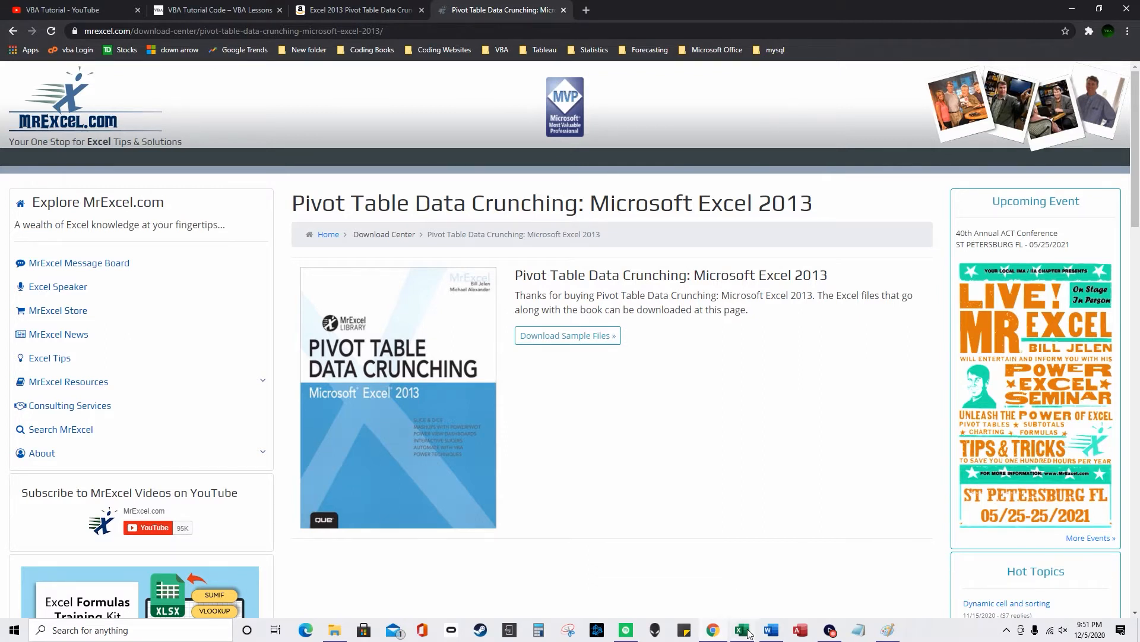
mouse_move(750, 631)
left_click(736, 605)
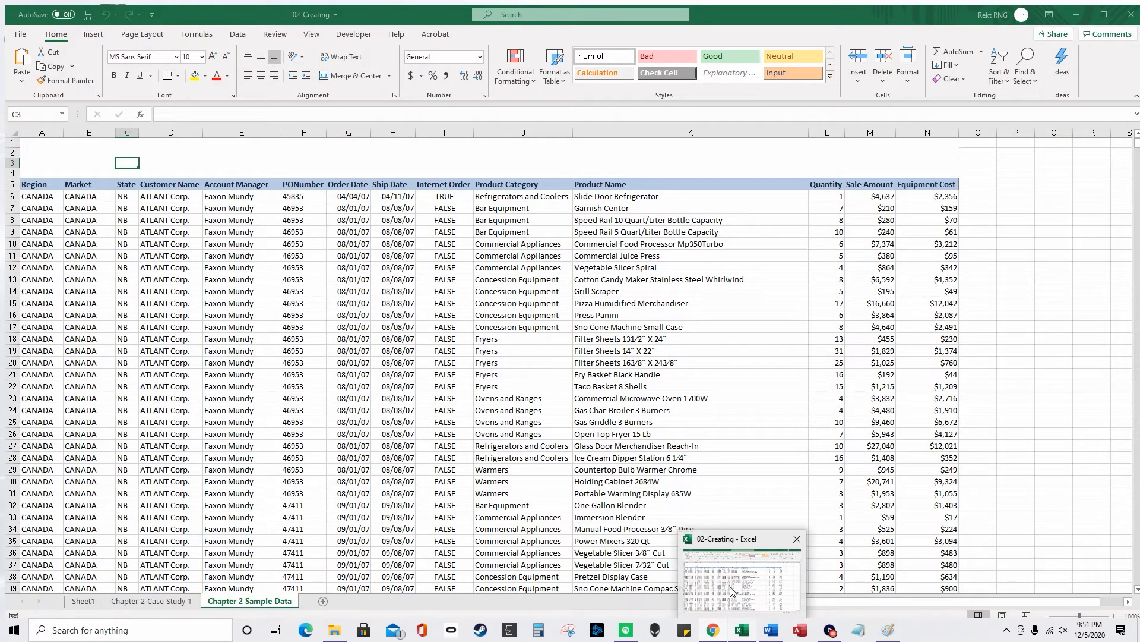
left_click(732, 590)
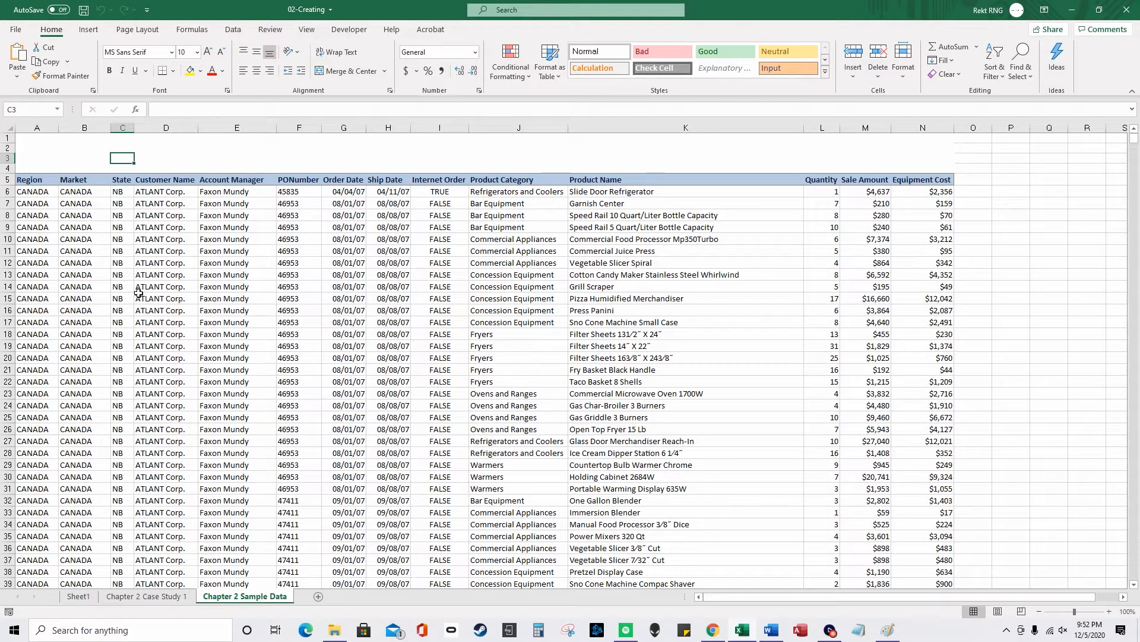
Step: Create a pivot table on a new worksheet from the Chapter 2 Sample Data range A5:N91055
left_click(37, 179)
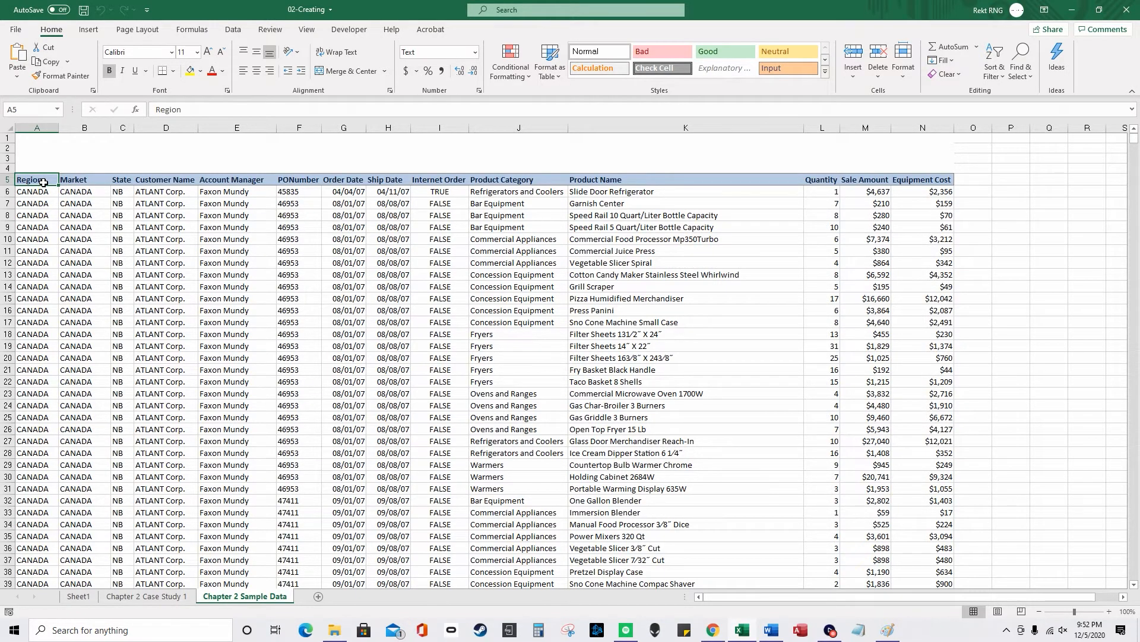
key("ctrl+shift+Down")
key("ctrl+shift+Right")
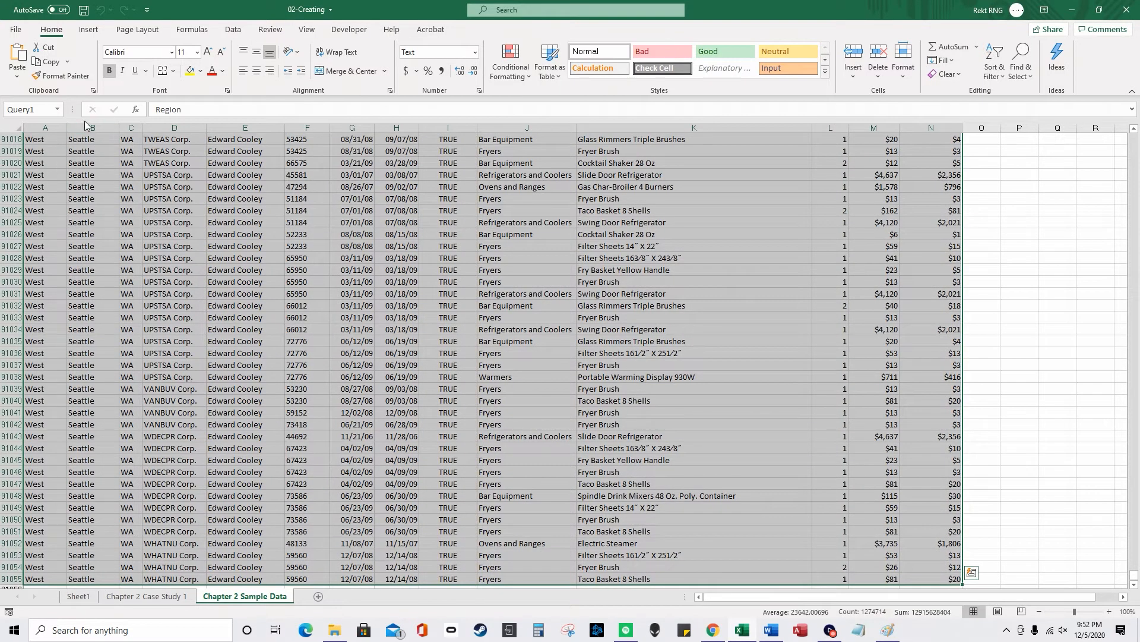
scroll(132, 354, "down", 4)
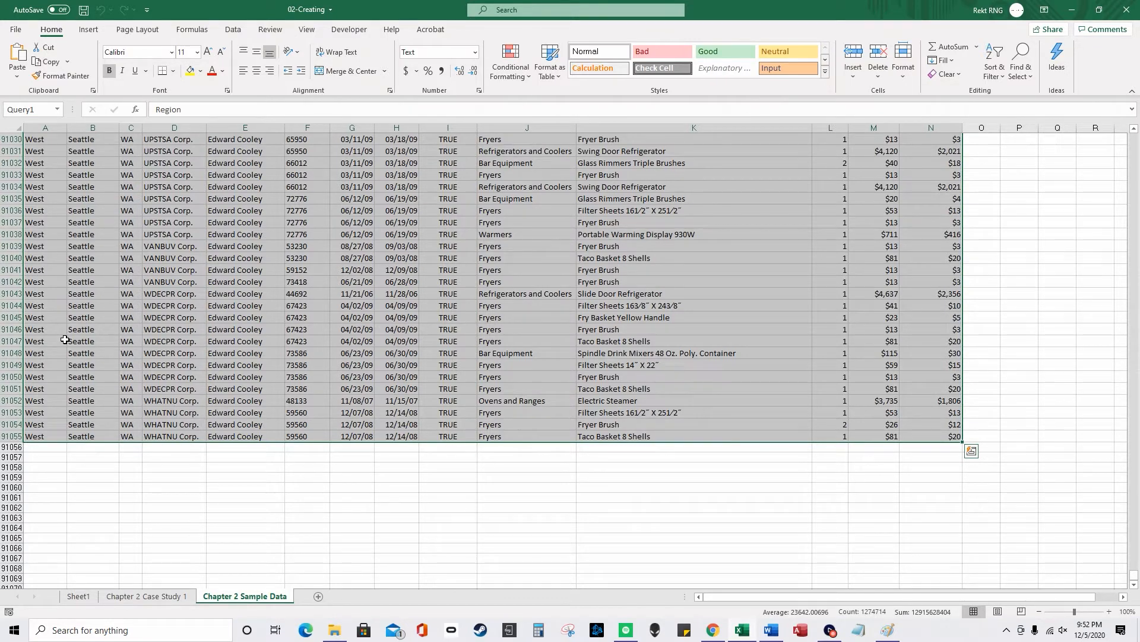
left_click(88, 30)
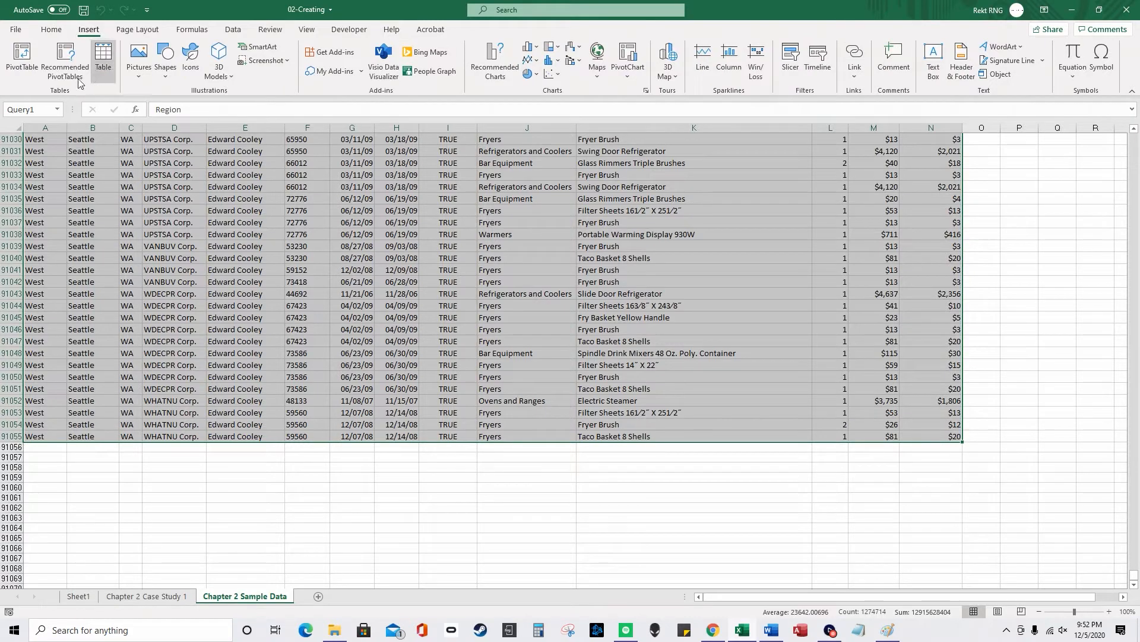
left_click(30, 77)
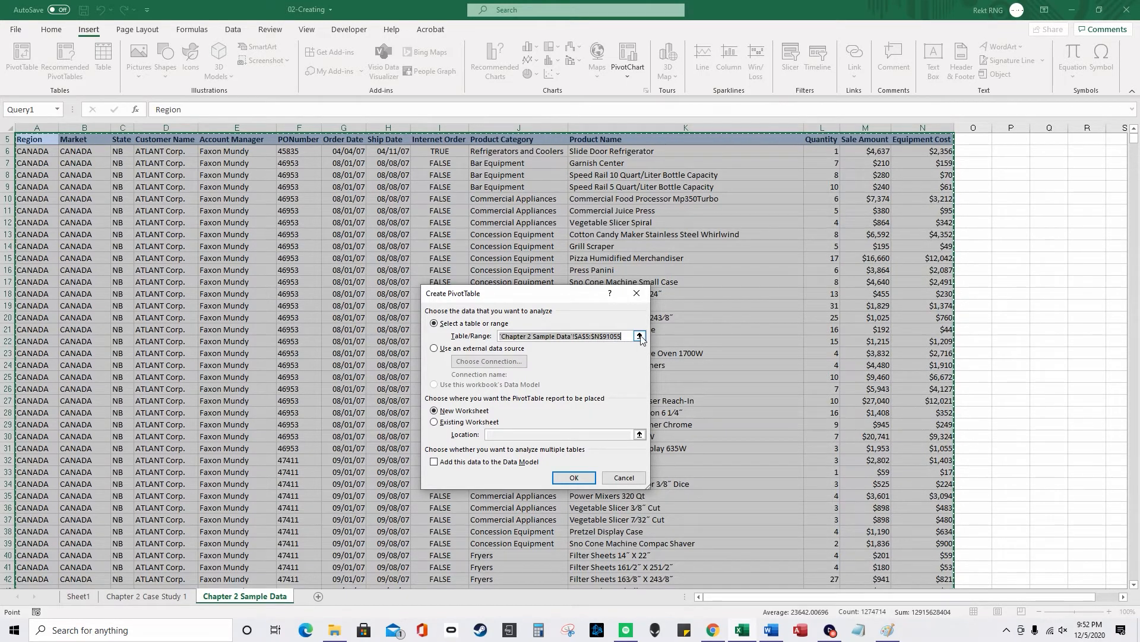
left_click(575, 479)
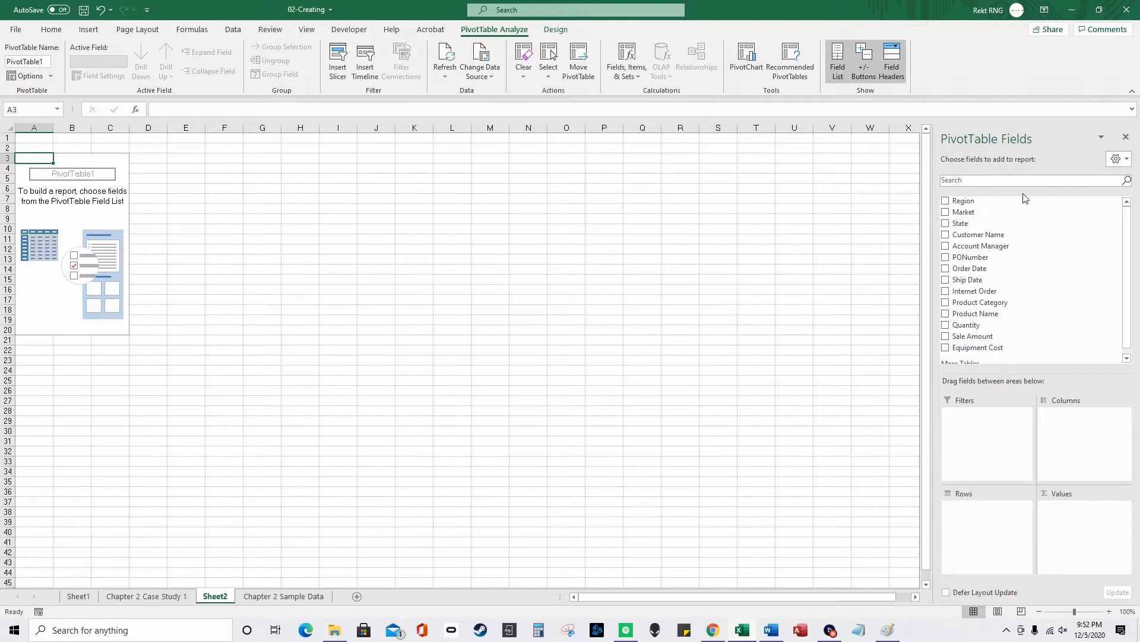
Step: Hide the PivotTable field list and show it again
left_click(836, 68)
left_click(837, 68)
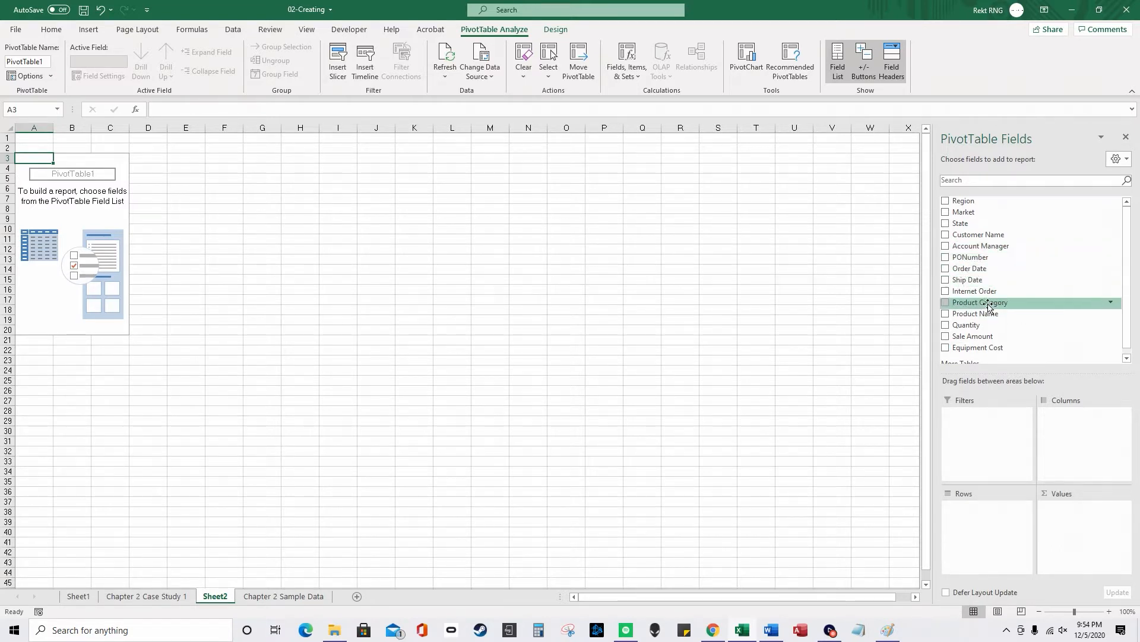
Step: Add the Ship Date field to the pivot table's report filter
scroll(995, 309, "down", 1)
left_click_drag(991, 275, 992, 426)
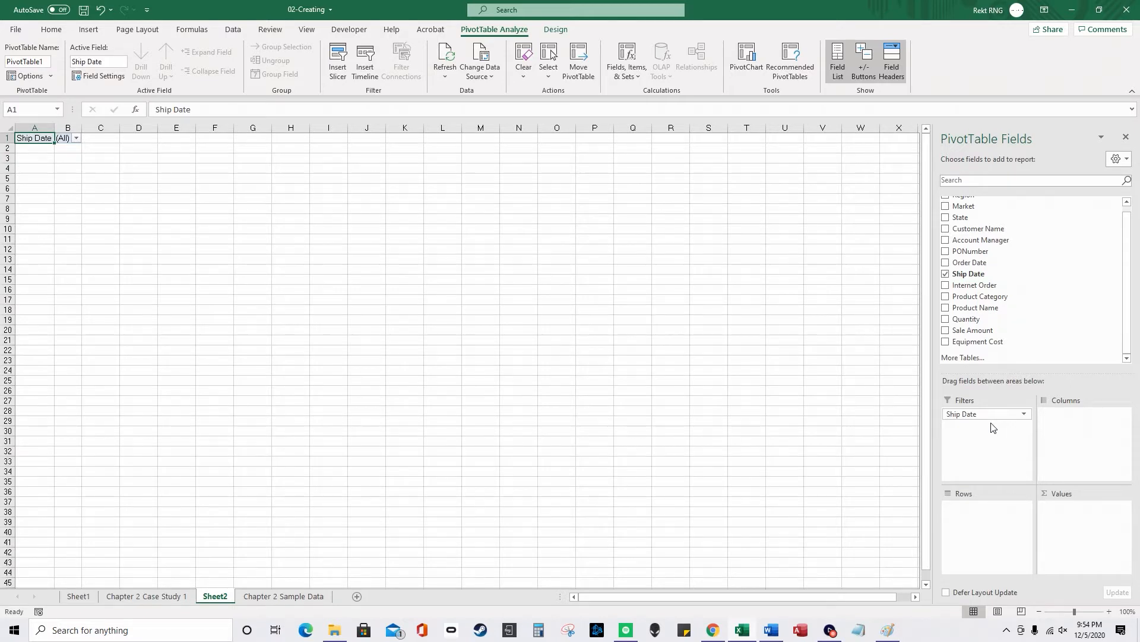
scroll(1003, 318, "up", 1)
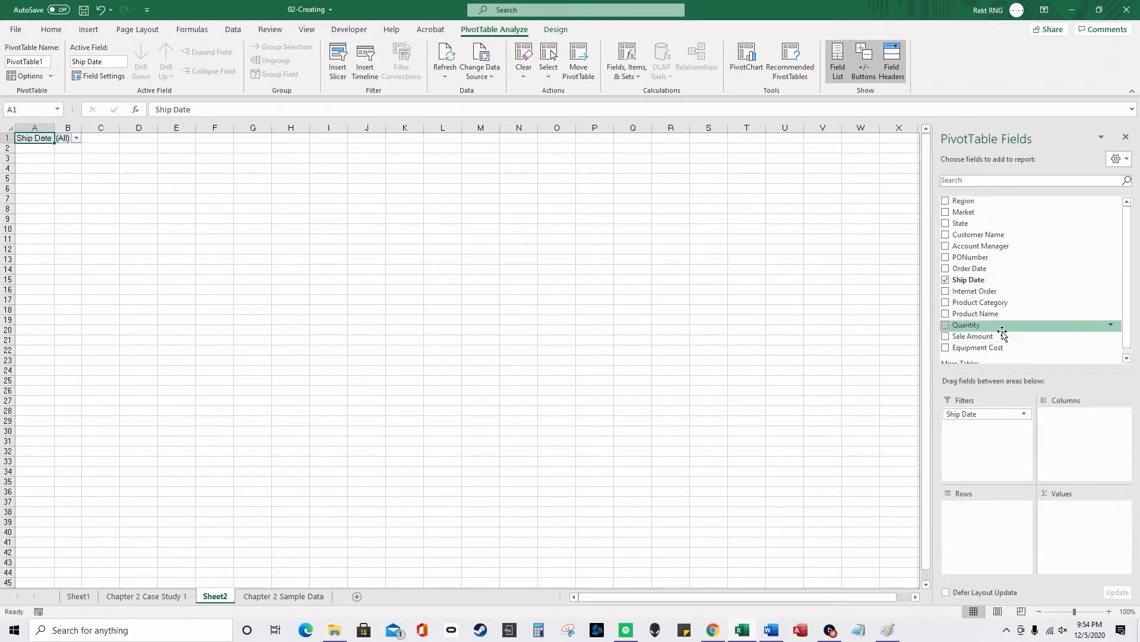
scroll(997, 300, "down", 1)
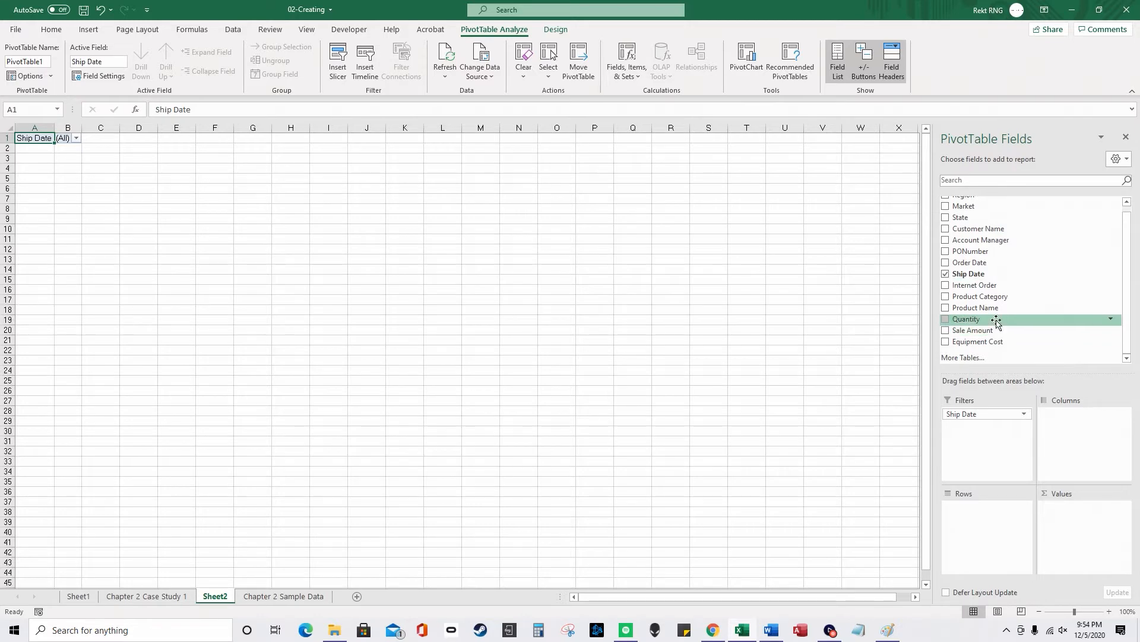
scroll(999, 320, "up", 1)
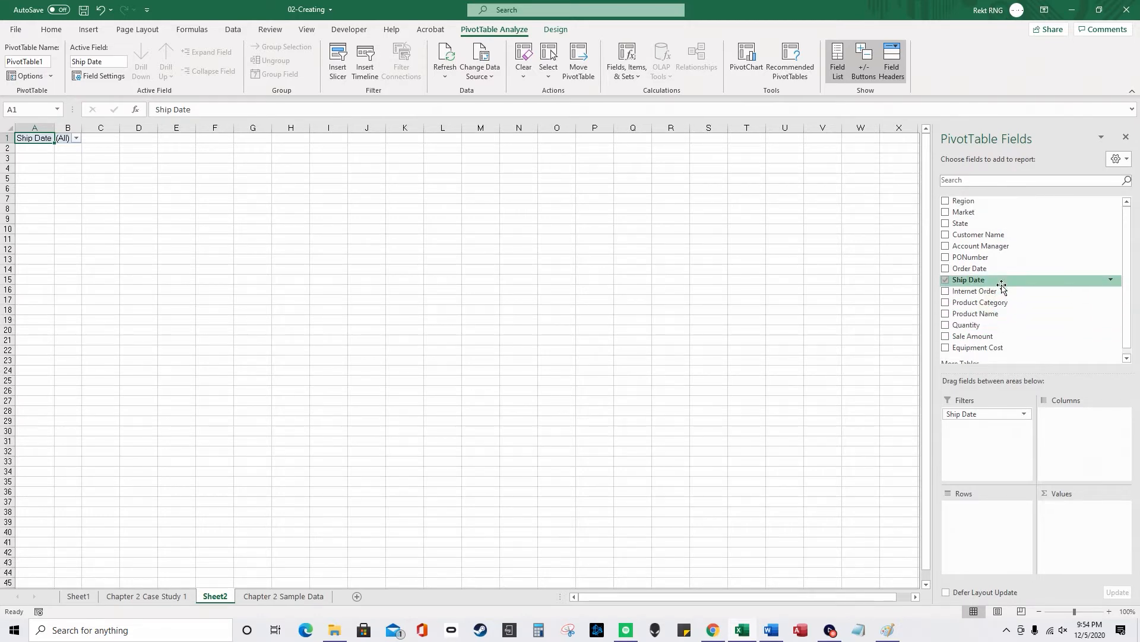
Step: Use Ship Date for the pivot table's columns, keeping only its Years grouping and leaving the report filter empty
left_click_drag(1002, 285, 1063, 357)
left_click_drag(1087, 426, 1064, 347)
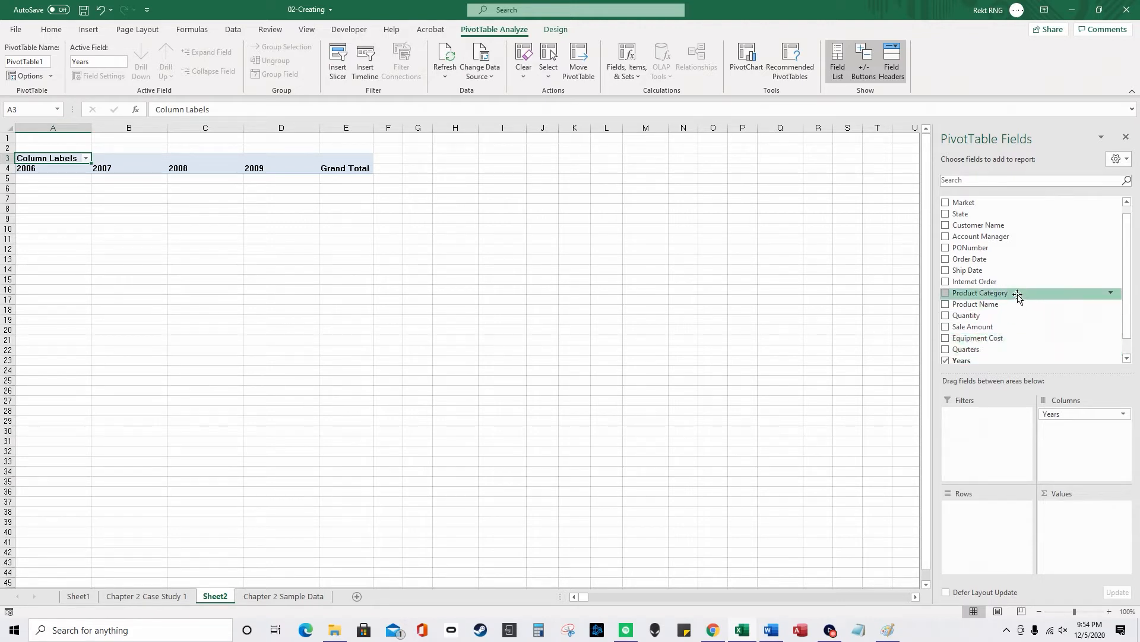
Step: Add Product Category as the pivot table's rows and the sum of Sale Amount as its values
left_click_drag(1018, 297, 997, 525)
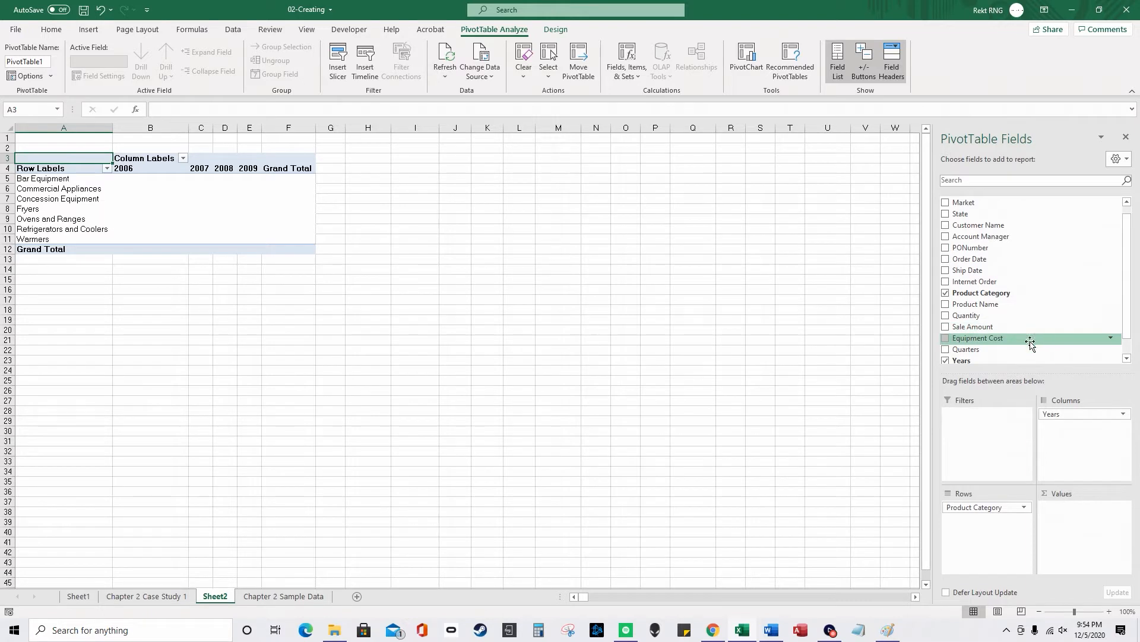
scroll(1016, 336, "down", 1)
left_click_drag(1010, 308, 1069, 516)
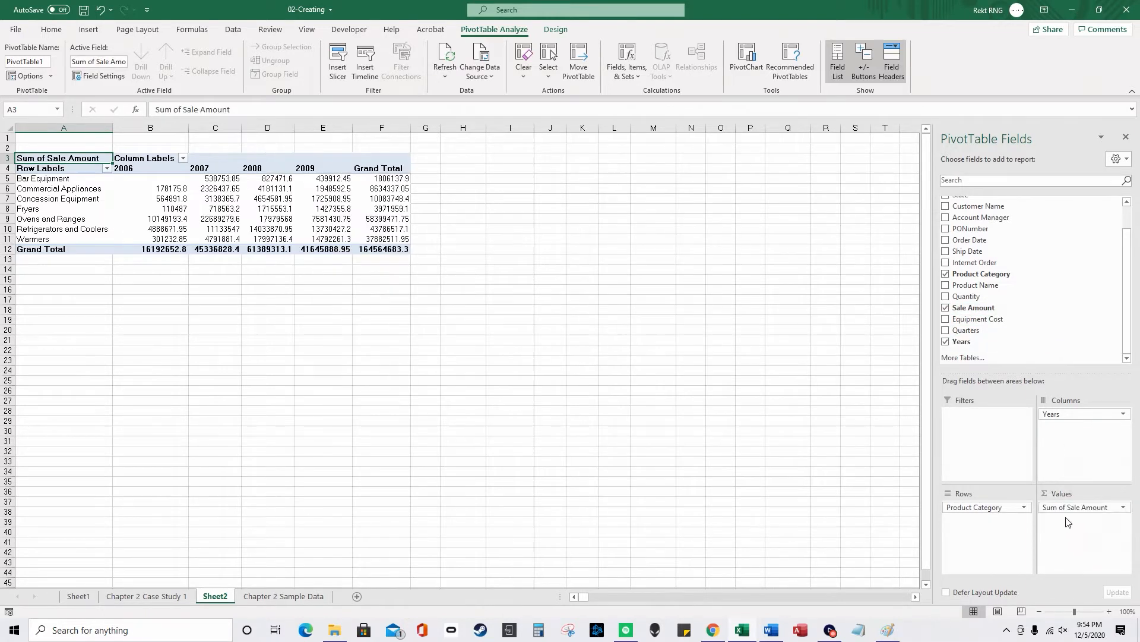
left_click(1124, 508)
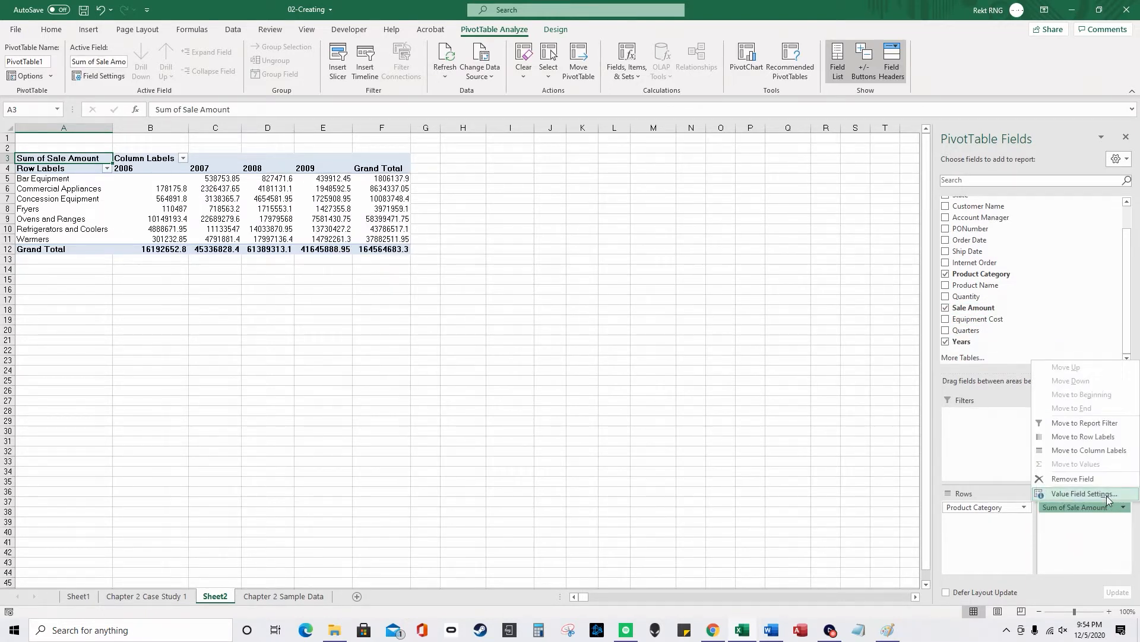
left_click(1106, 496)
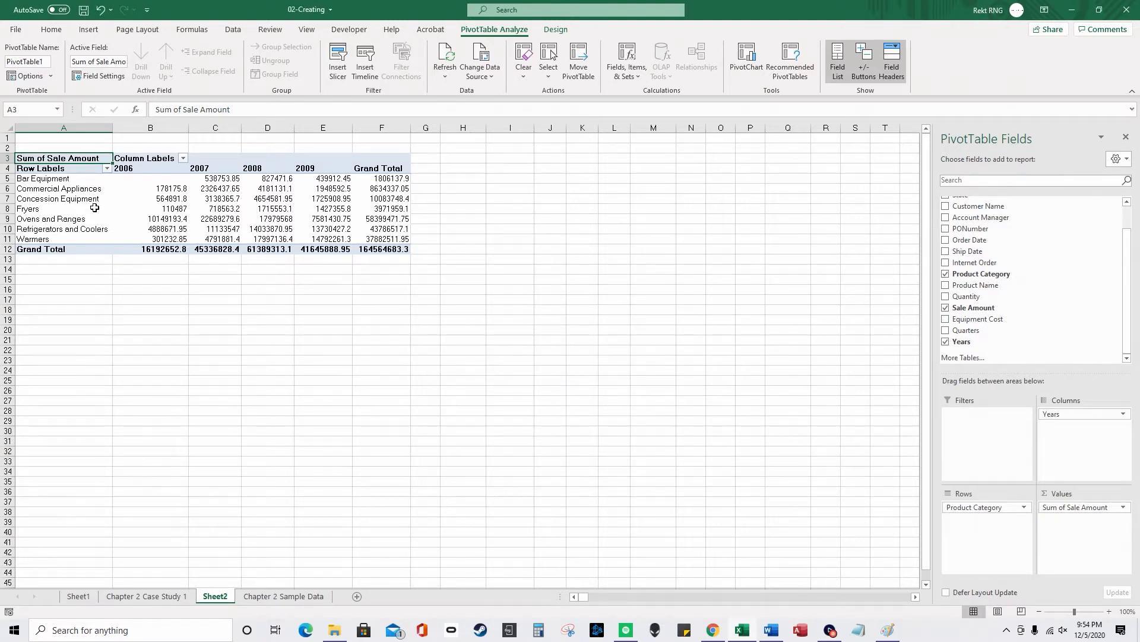
Step: Examine the pivot table's product categories, year headings and sales amounts by highlighting each block in turn
left_click_drag(56, 179, 63, 240)
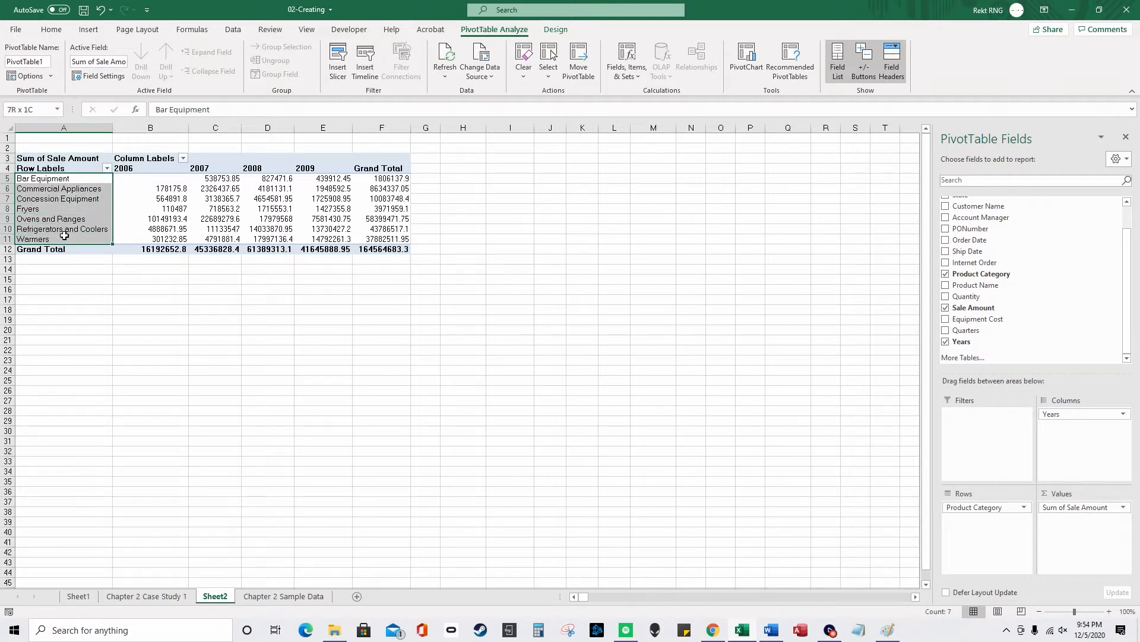
left_click_drag(143, 169, 384, 170)
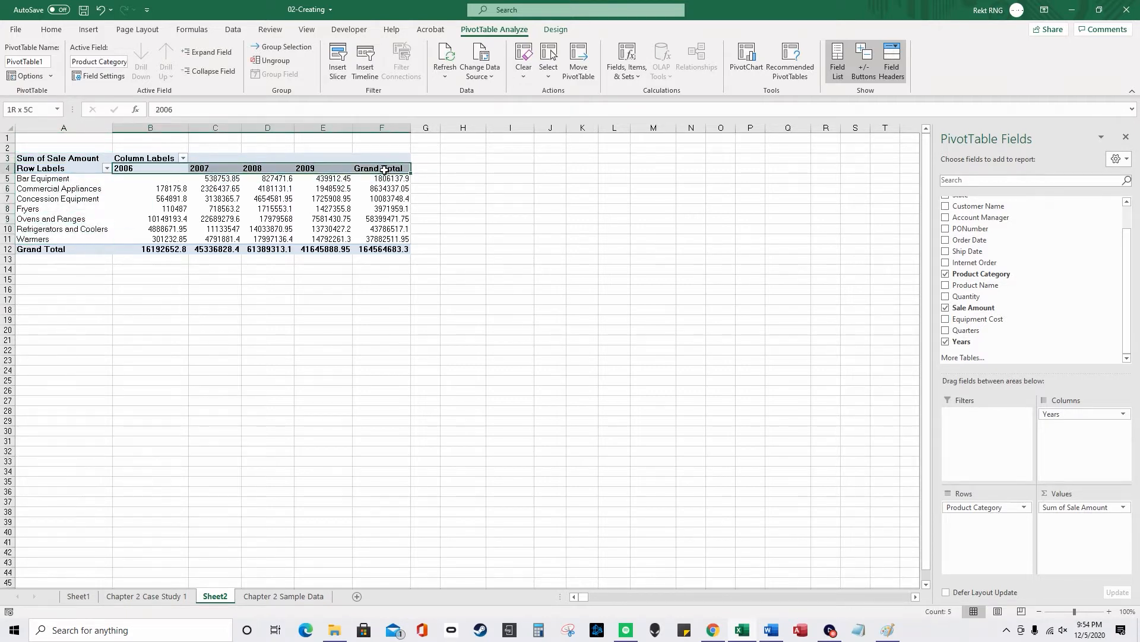
left_click_drag(44, 179, 50, 235)
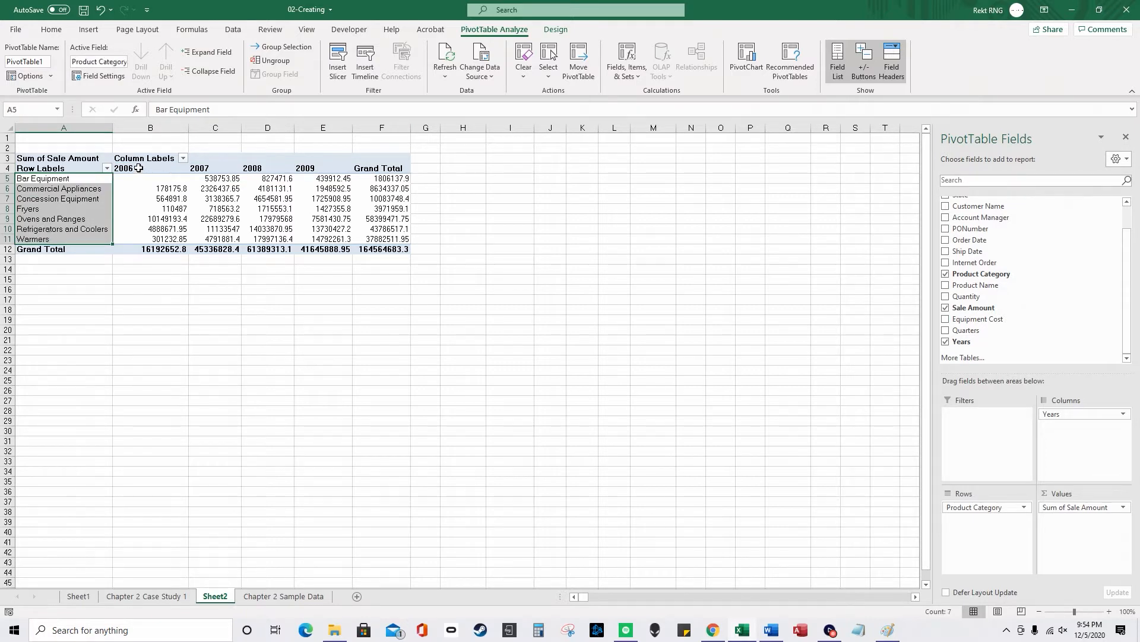
left_click_drag(138, 168, 370, 172)
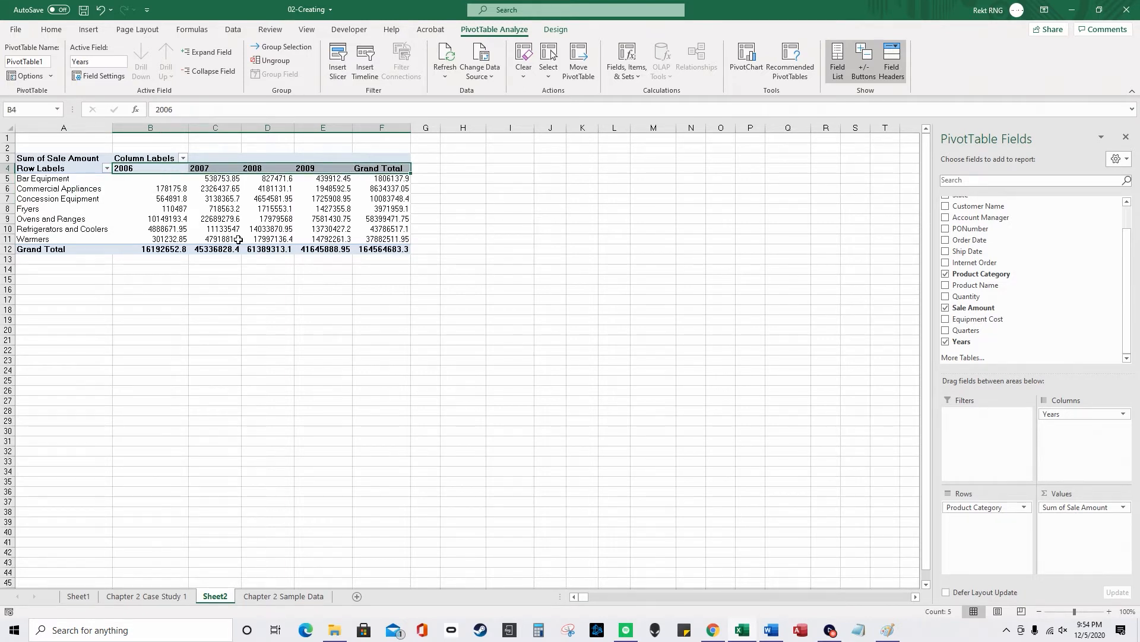
left_click_drag(157, 181, 372, 236)
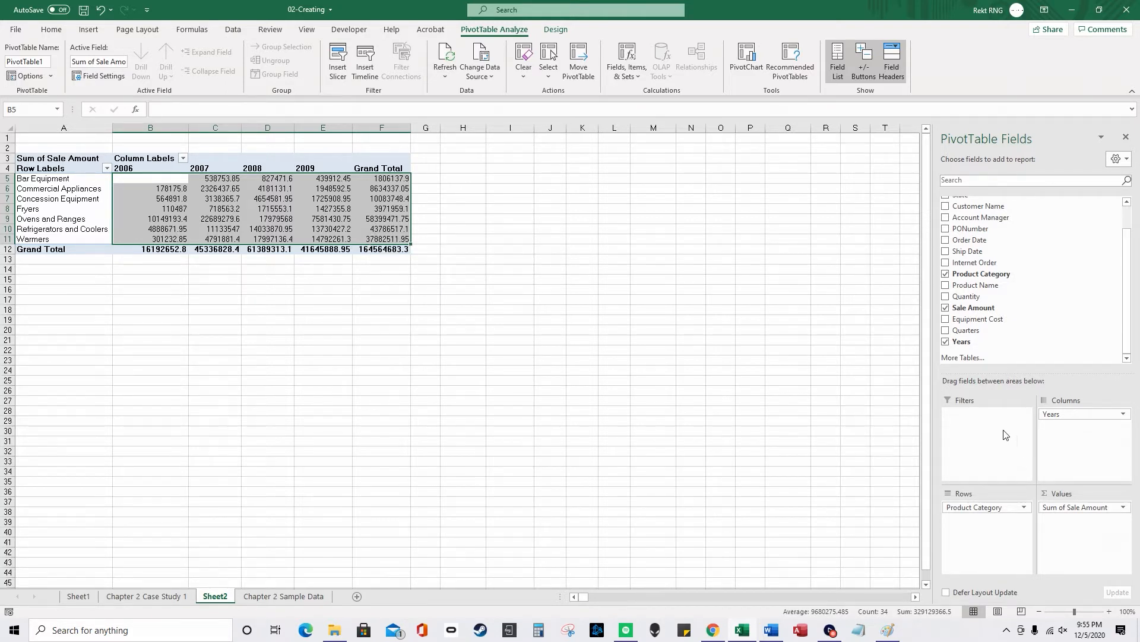
Step: Add Ship Date as a report filter while keeping Years in the columns
scroll(990, 324, "up", 1)
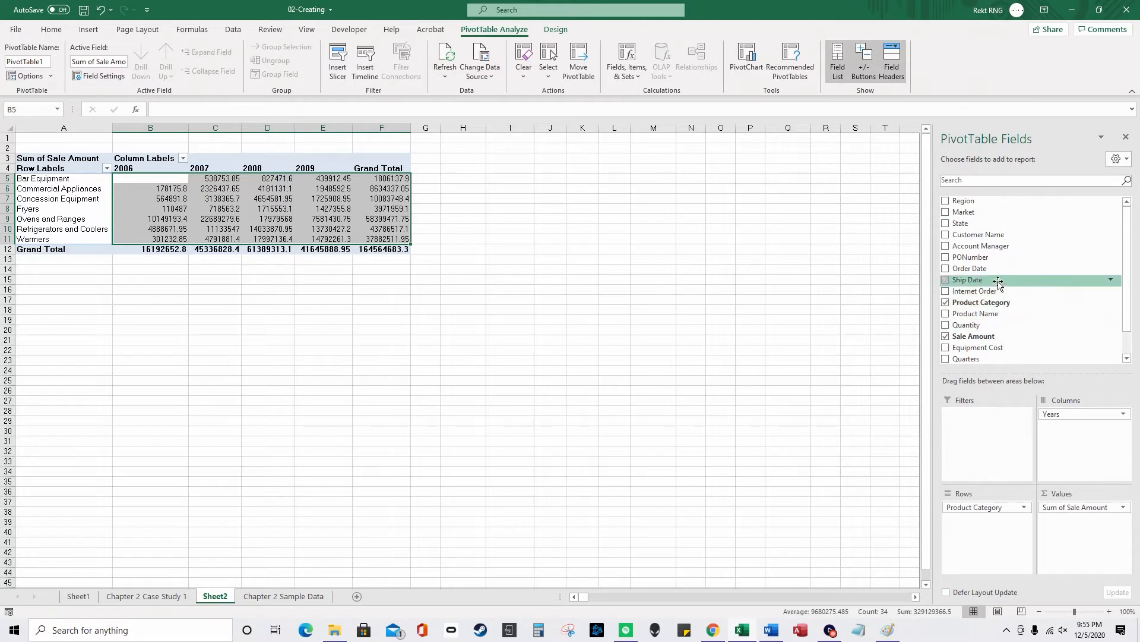
left_click_drag(968, 280, 964, 417)
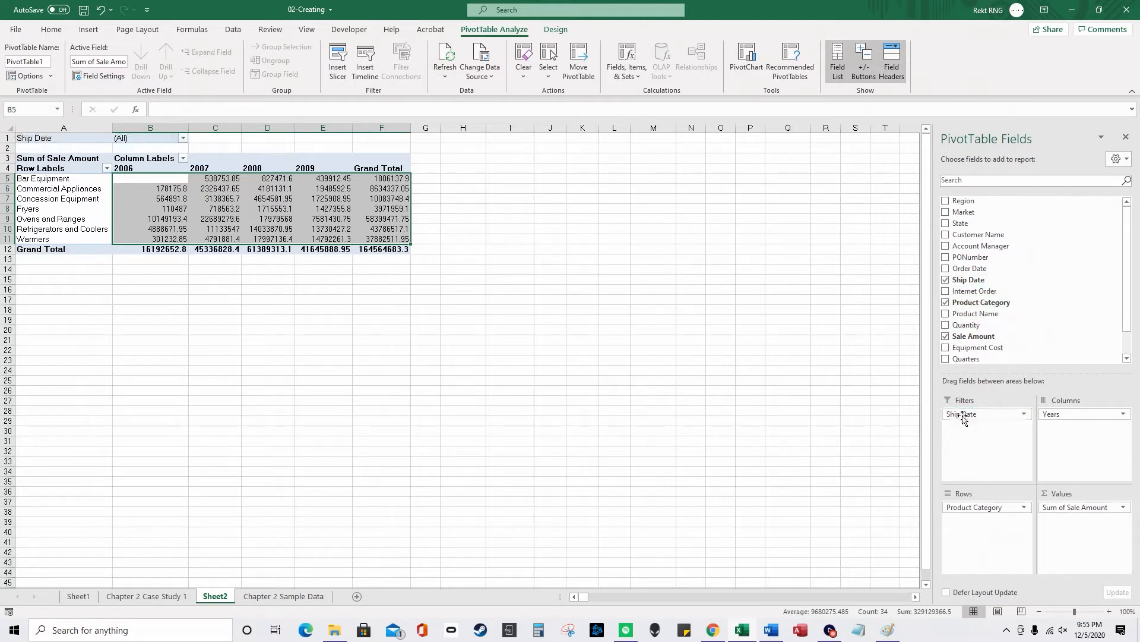
Step: Filter the pivot table by Ship Date to multiple selected items instead of all
left_click(183, 138)
left_click(51, 271)
left_click(66, 166)
left_click(64, 208)
left_click(65, 219)
left_click(117, 288)
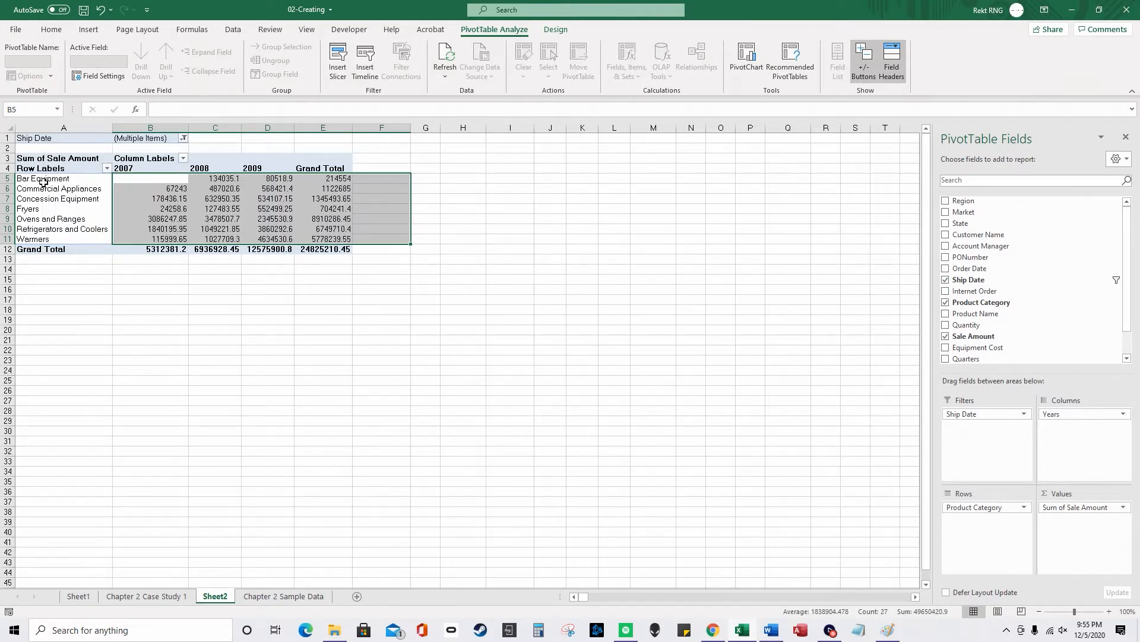
Step: Reset the Ship Date filter to include all items
left_click(184, 138)
left_click(65, 165)
left_click(112, 288)
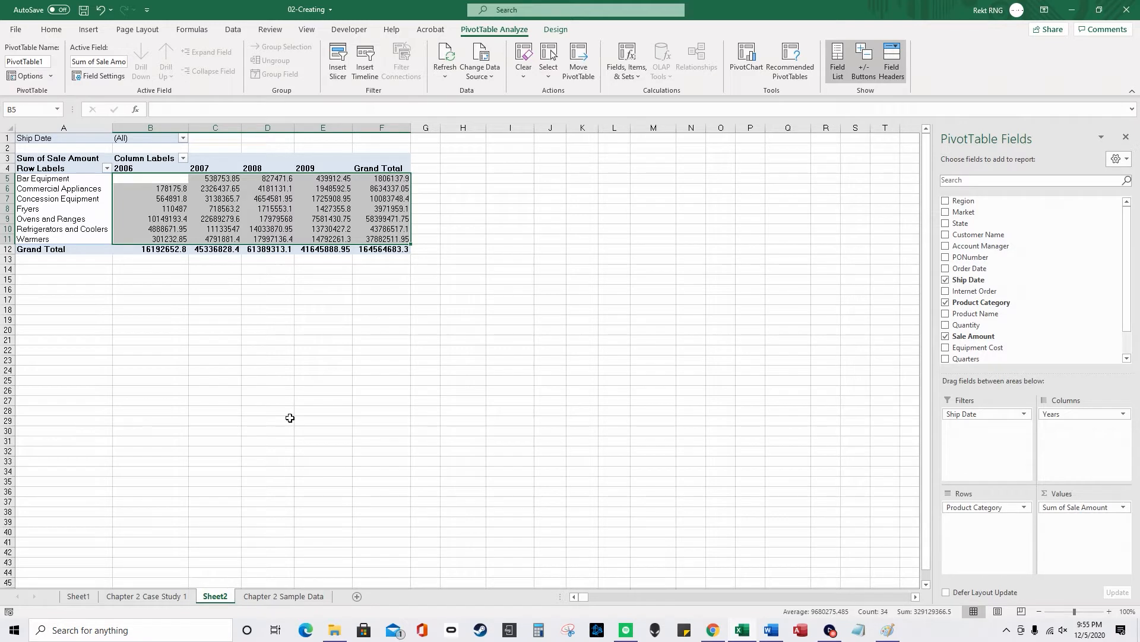
Step: On the Chapter 2 Sample Data sheet, set the Sale Amount in M6 and M10 to 1, and return to the pivot table on Sheet2
mouse_move(122, 188)
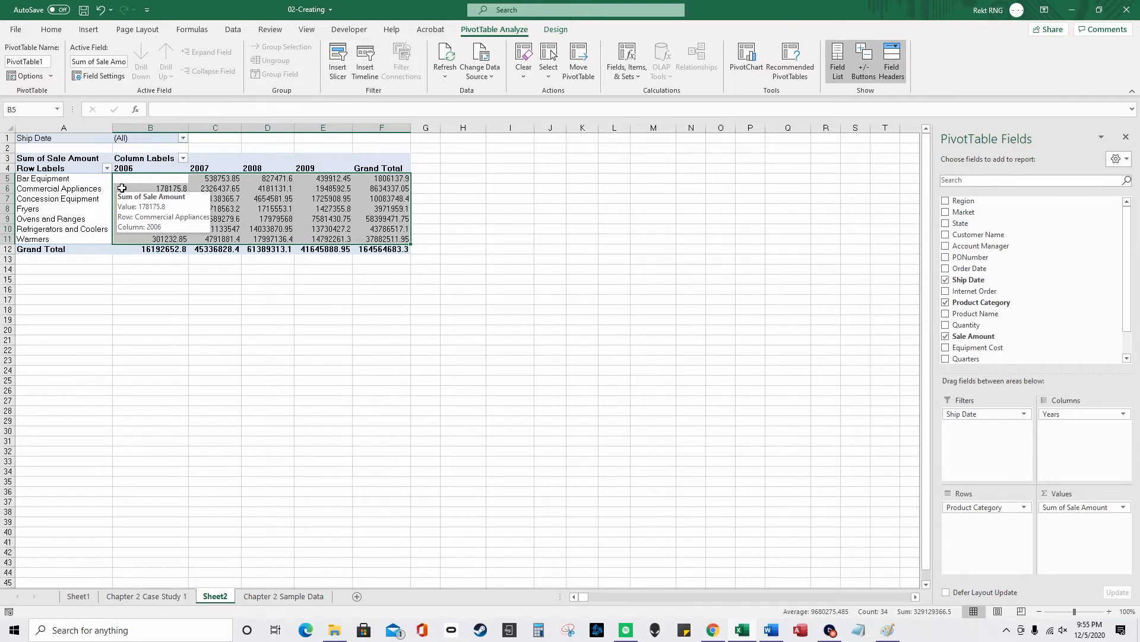
left_click(173, 209)
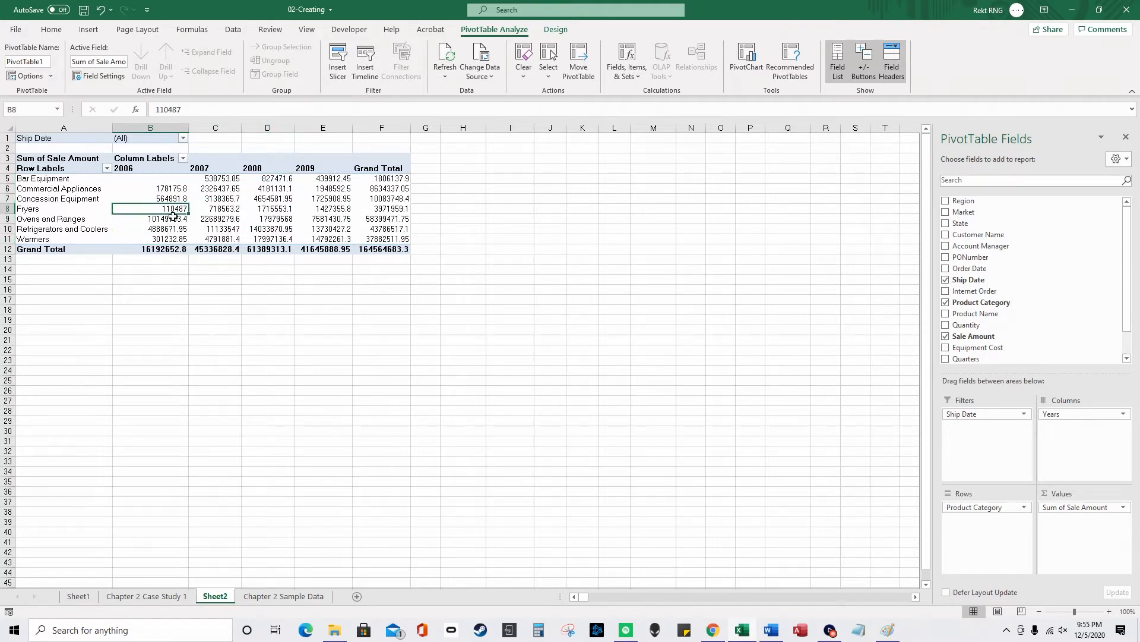
left_click(299, 601)
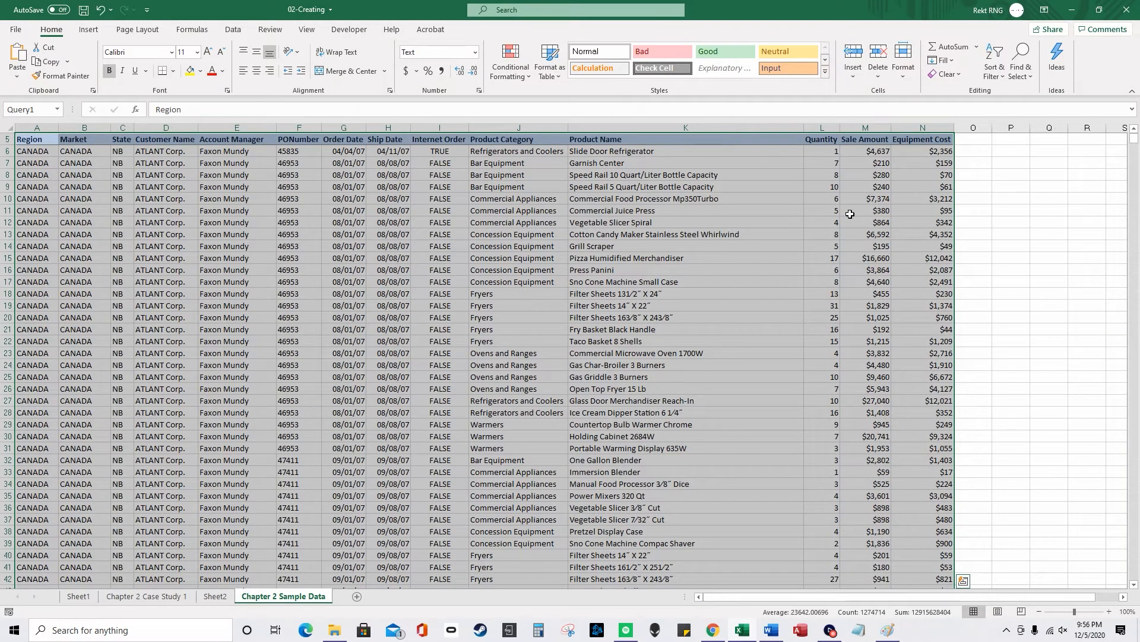
left_click(877, 156)
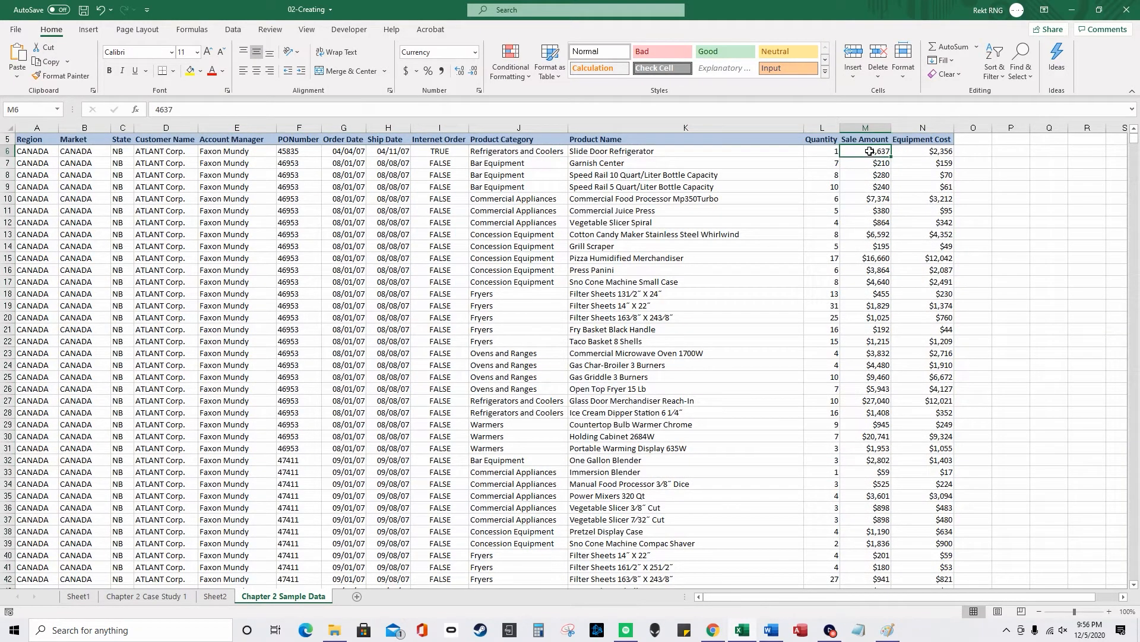
type("1")
key("Return")
left_click(876, 198)
type("1")
key("Return")
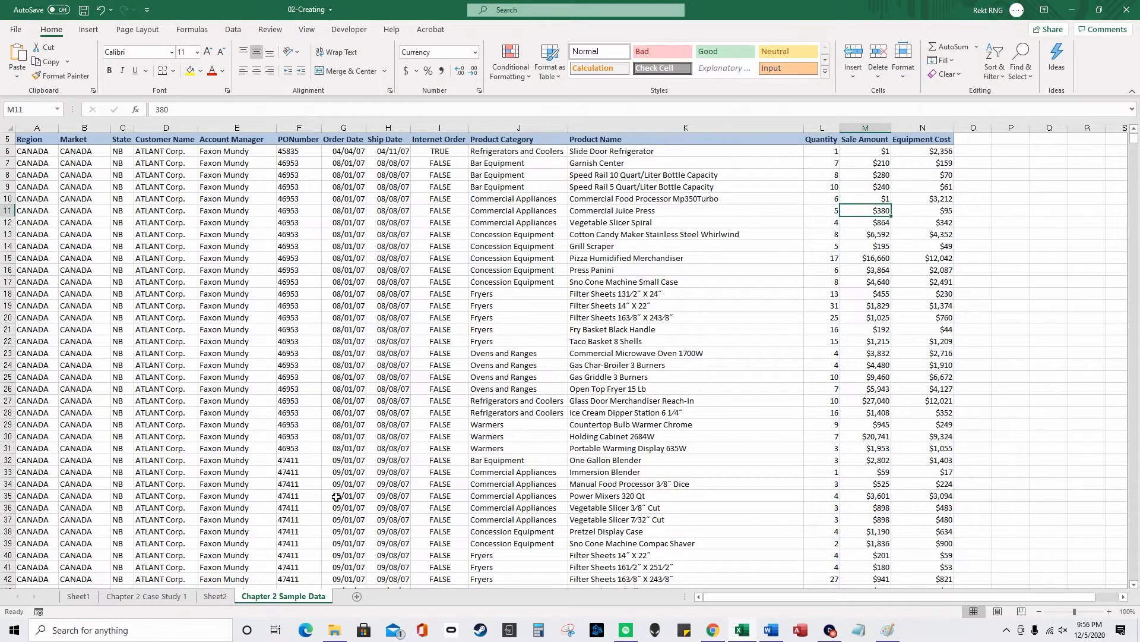
left_click(215, 596)
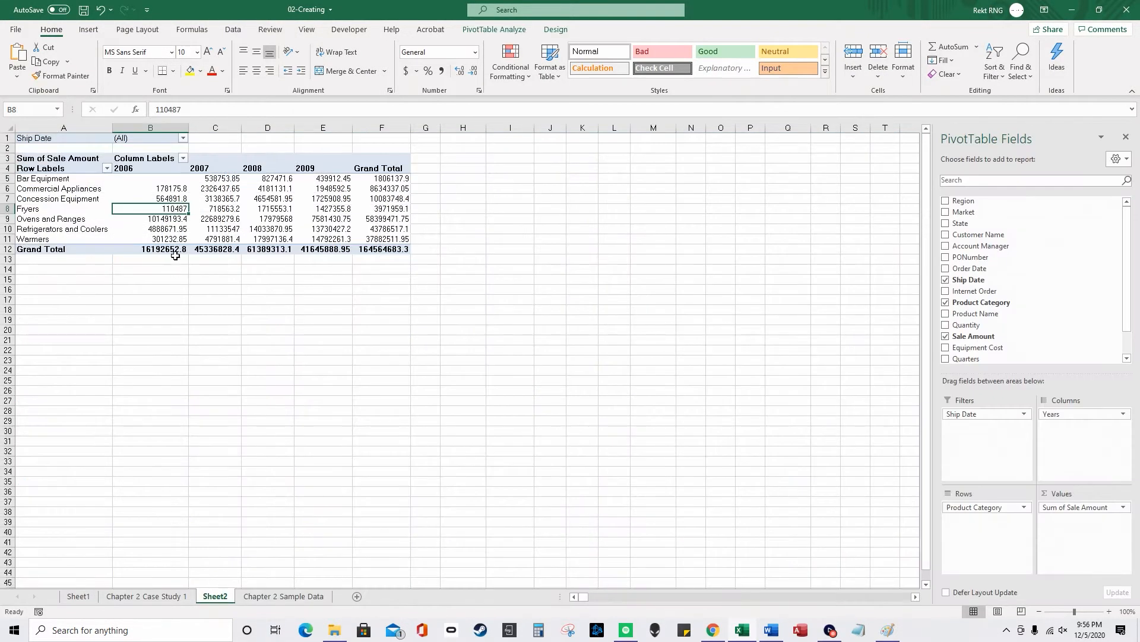
Step: On the Chapter 2 Sample Data sheet, set the Pizza Humidified Merchandiser's Sale Amount in M15 to 1
left_click(284, 595)
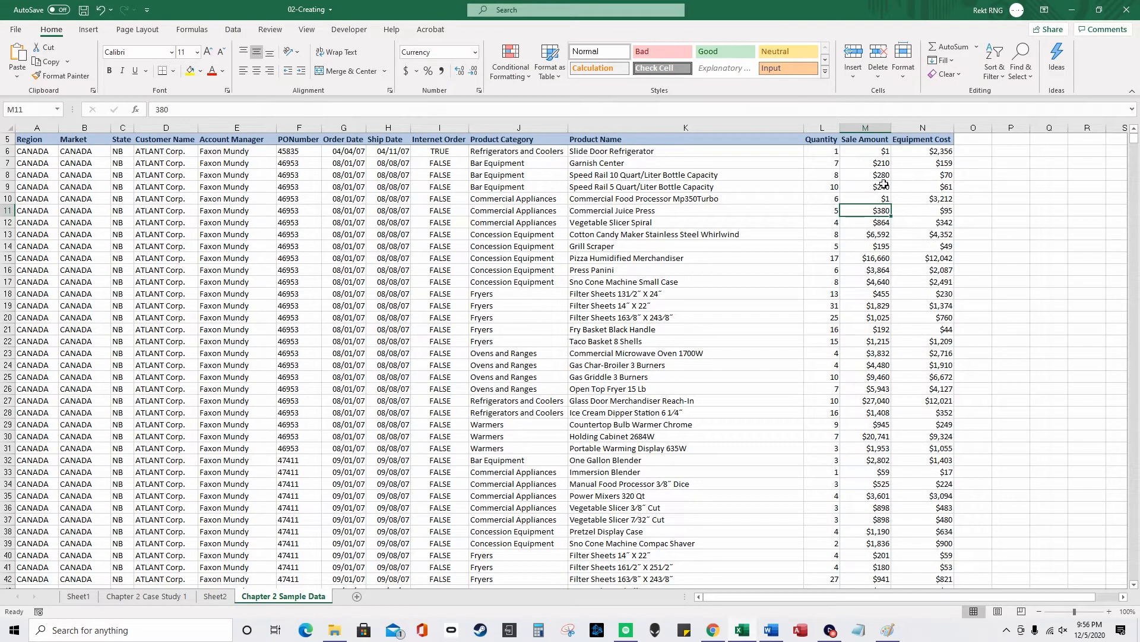
key("Down")
key("Down")
key("Down")
key("Down")
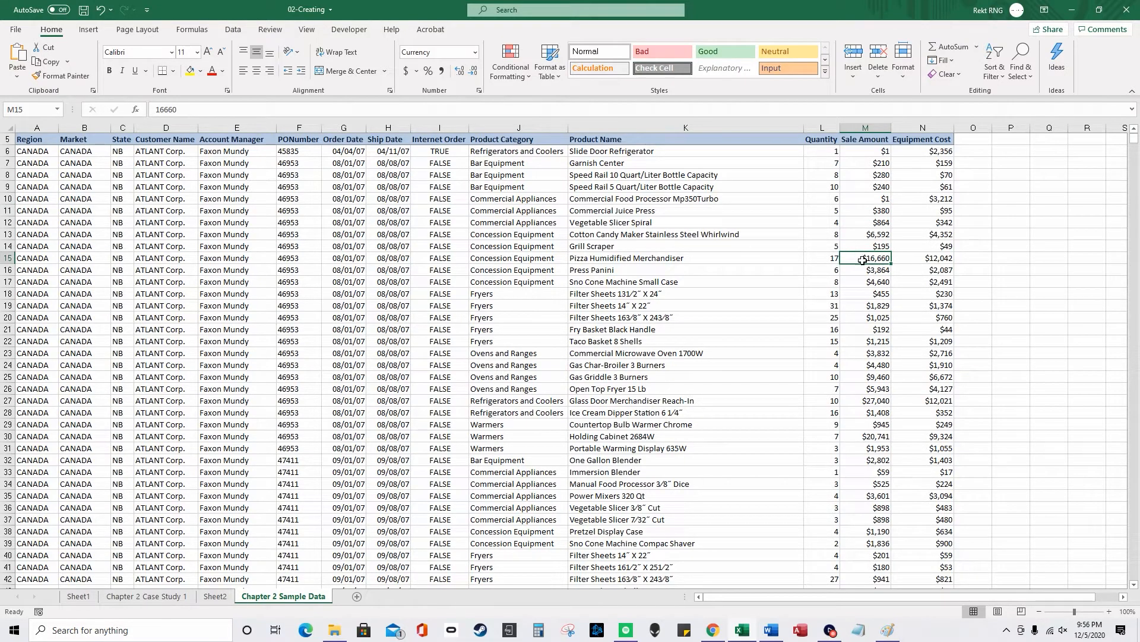
type("1")
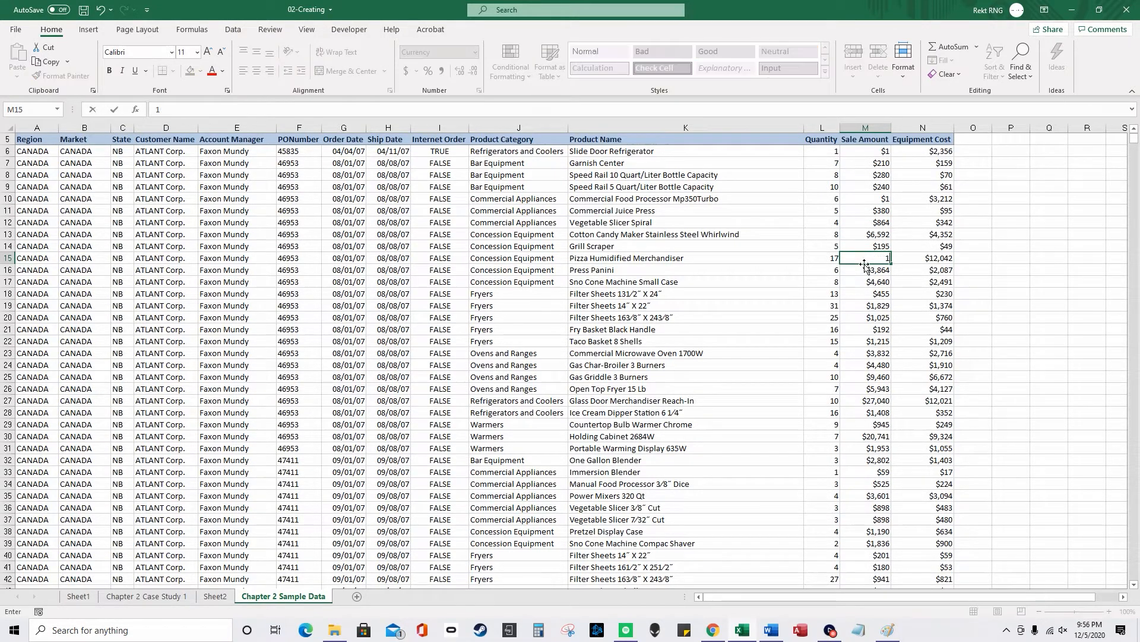
key("Return")
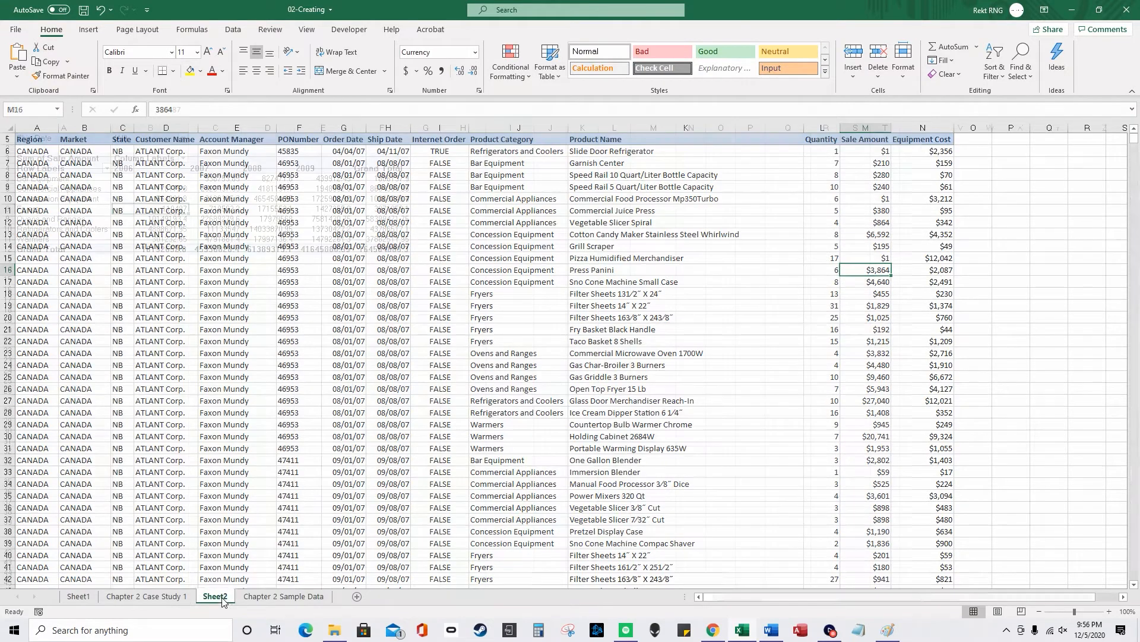
Step: Return to Sheet2, select the Concession Equipment grand total, and refresh all data feeding the pivot table
left_click(215, 596)
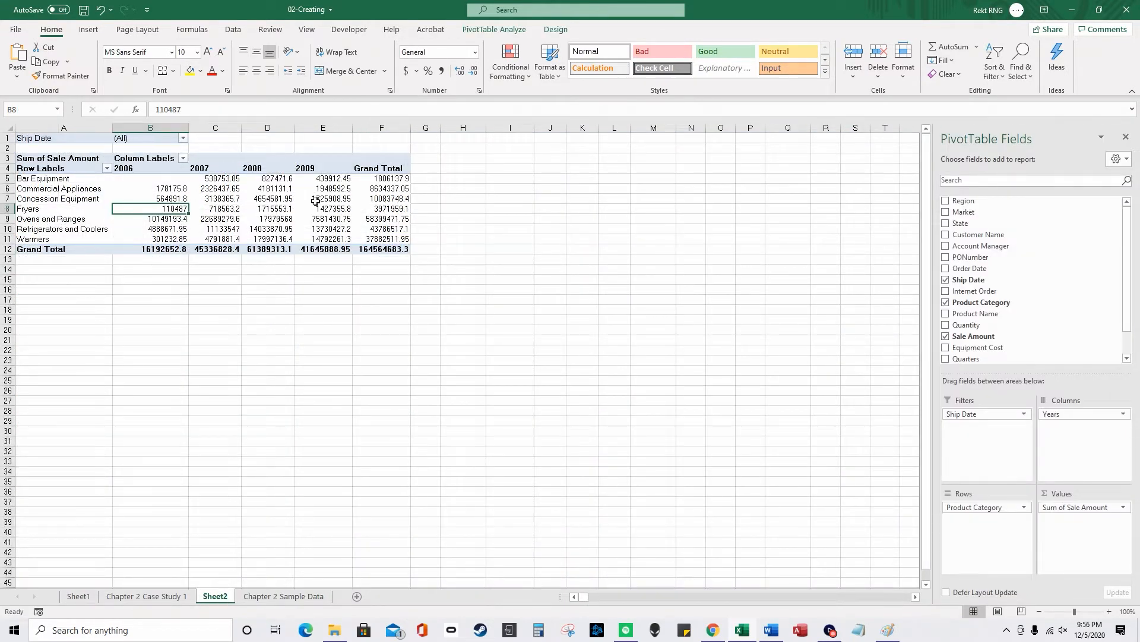
left_click(390, 199)
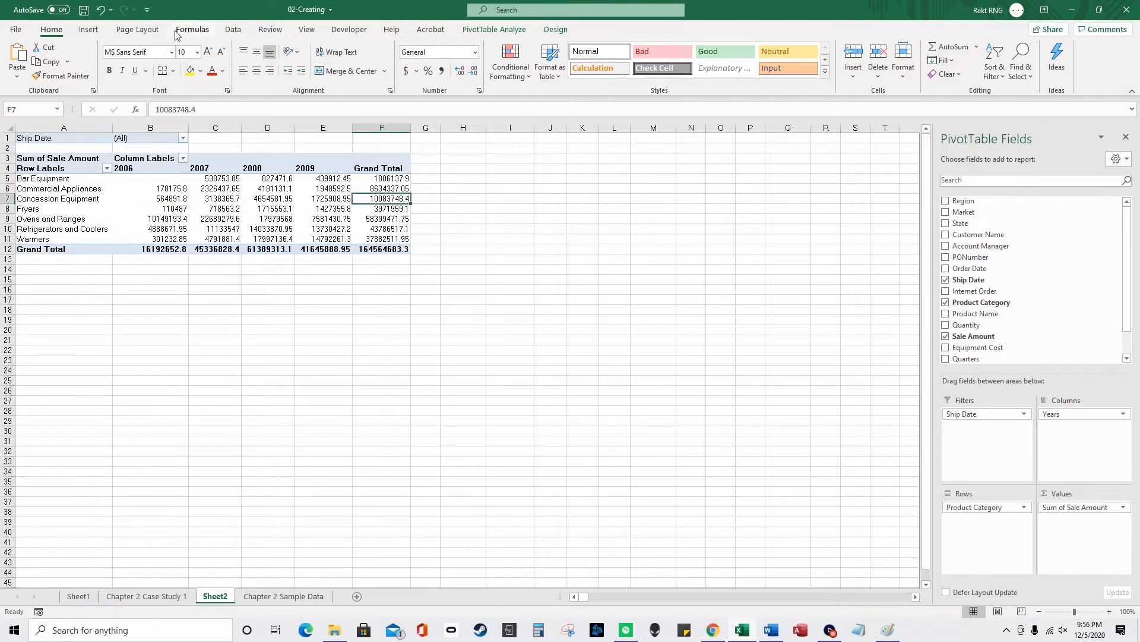
left_click(233, 29)
left_click(223, 76)
left_click(247, 97)
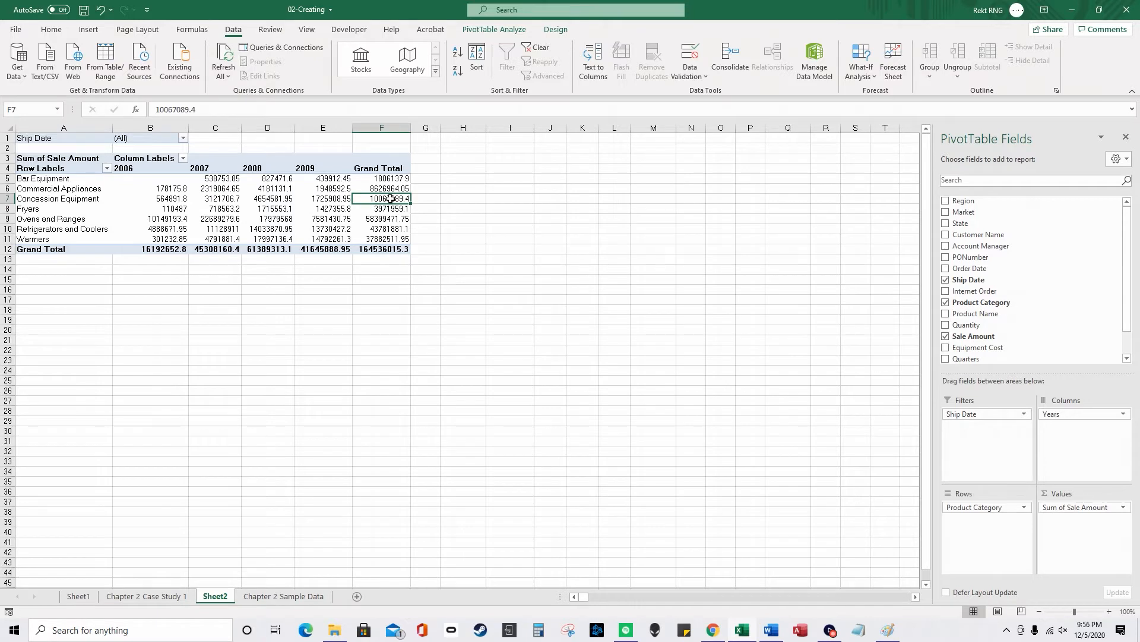
Step: Examine where the records end on the Chapter 2 Sample Data sheet, and return to the pivot table on Sheet2
mouse_move(398, 212)
left_click(305, 599)
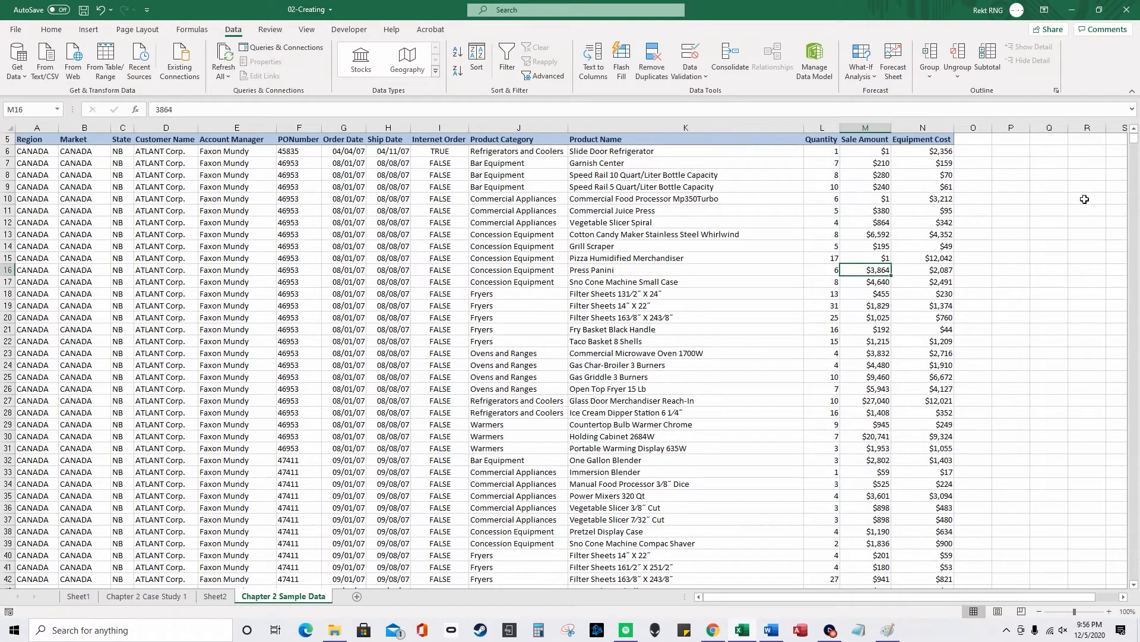
key("ctrl+Down")
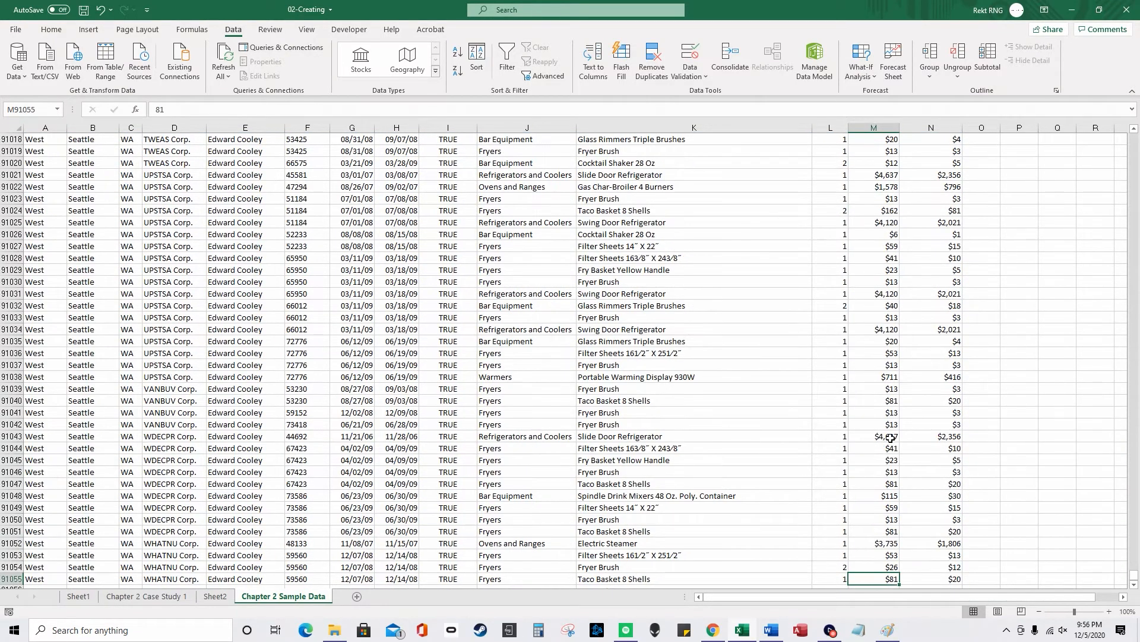
key("Down")
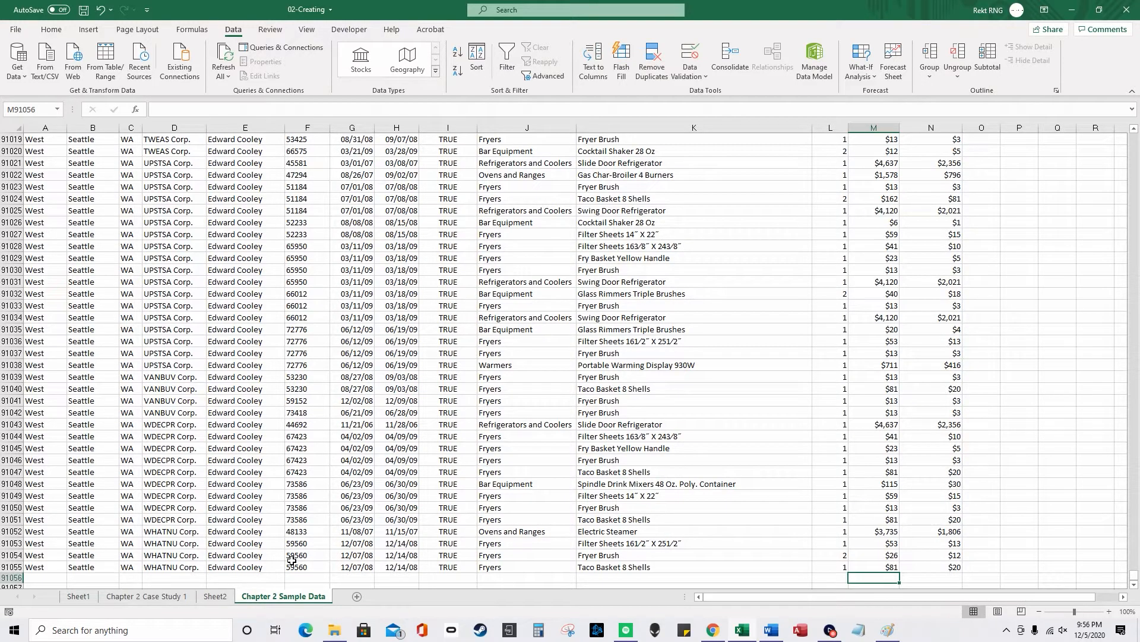
left_click_drag(1134, 576, 1134, 135)
left_click(220, 597)
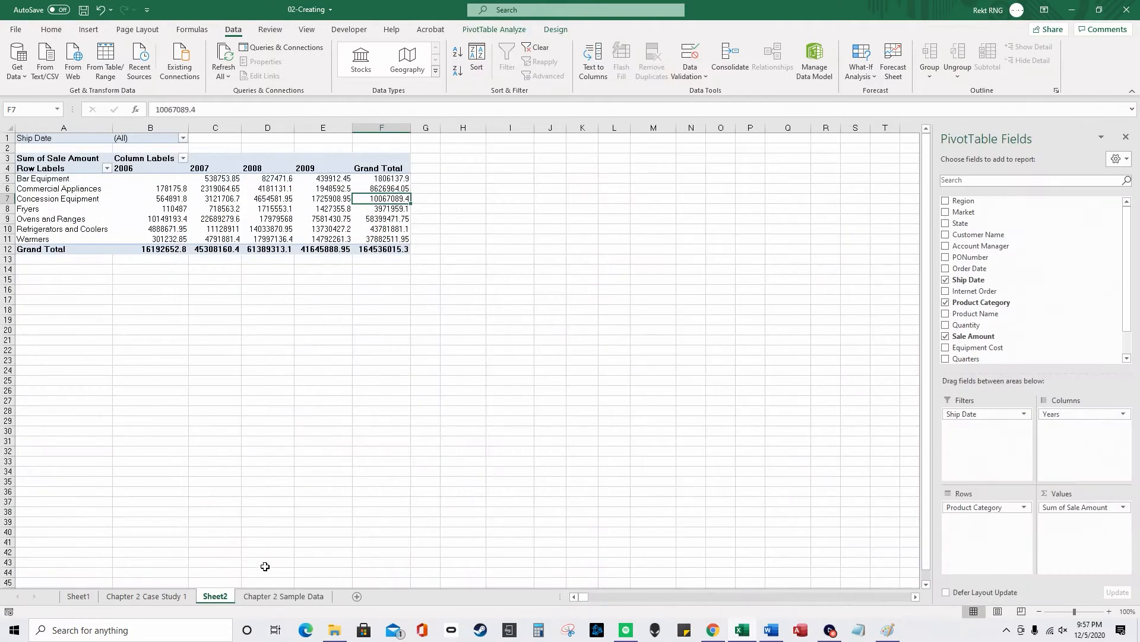
right_click(249, 209)
mouse_move(314, 344)
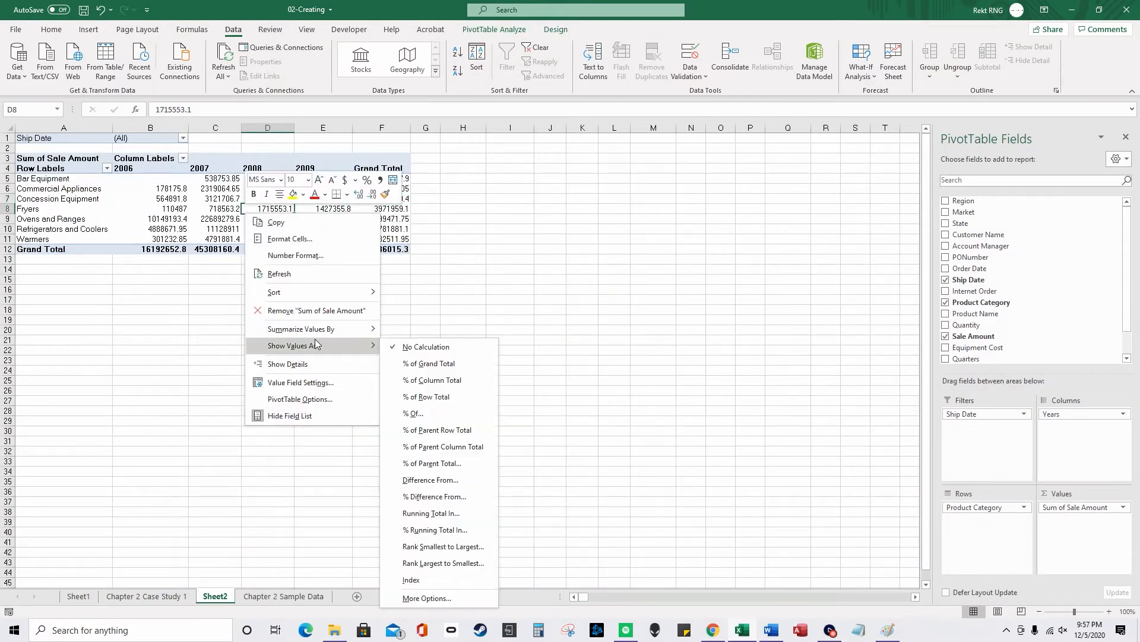
left_click(416, 246)
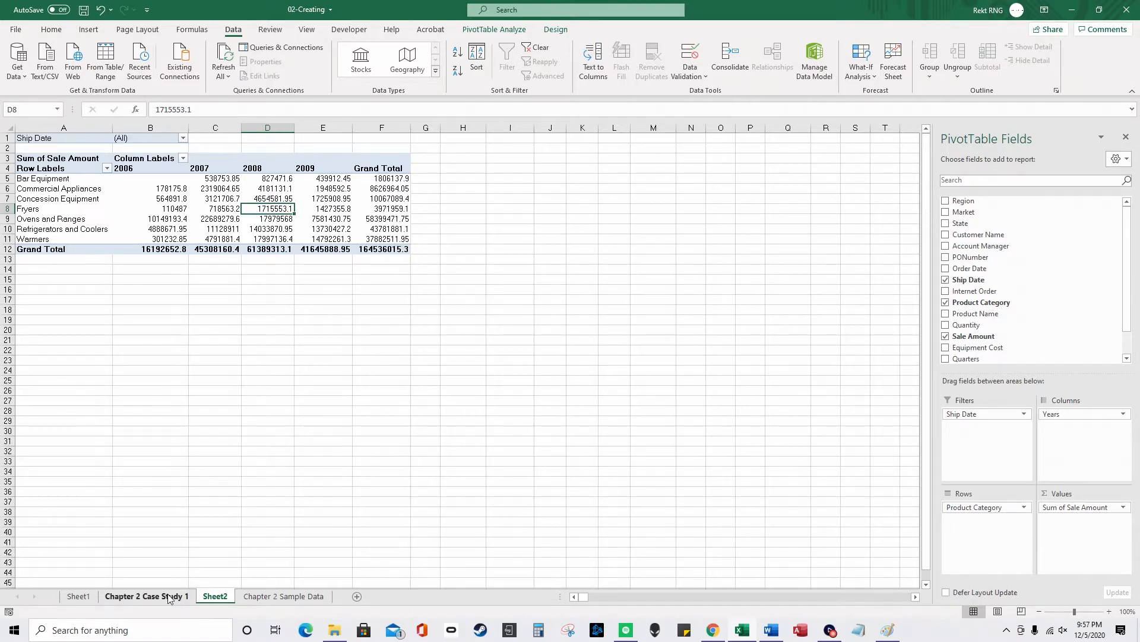
Step: Examine the extent of the sample data by selecting from the Region header to the last record, and return to Sheet2
left_click(279, 595)
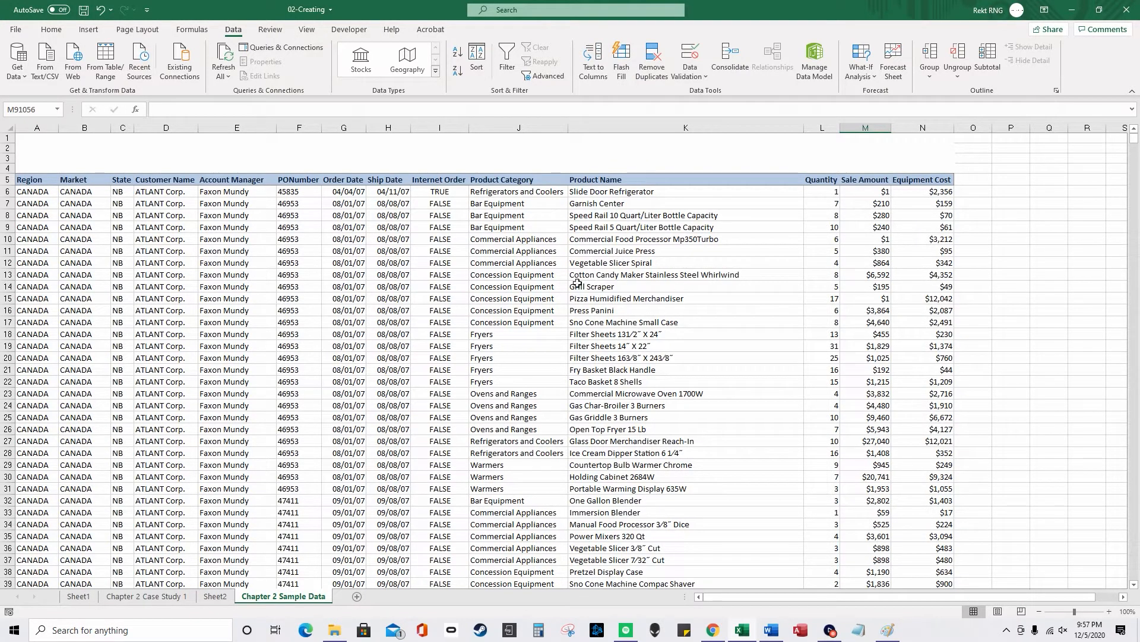
left_click(34, 181)
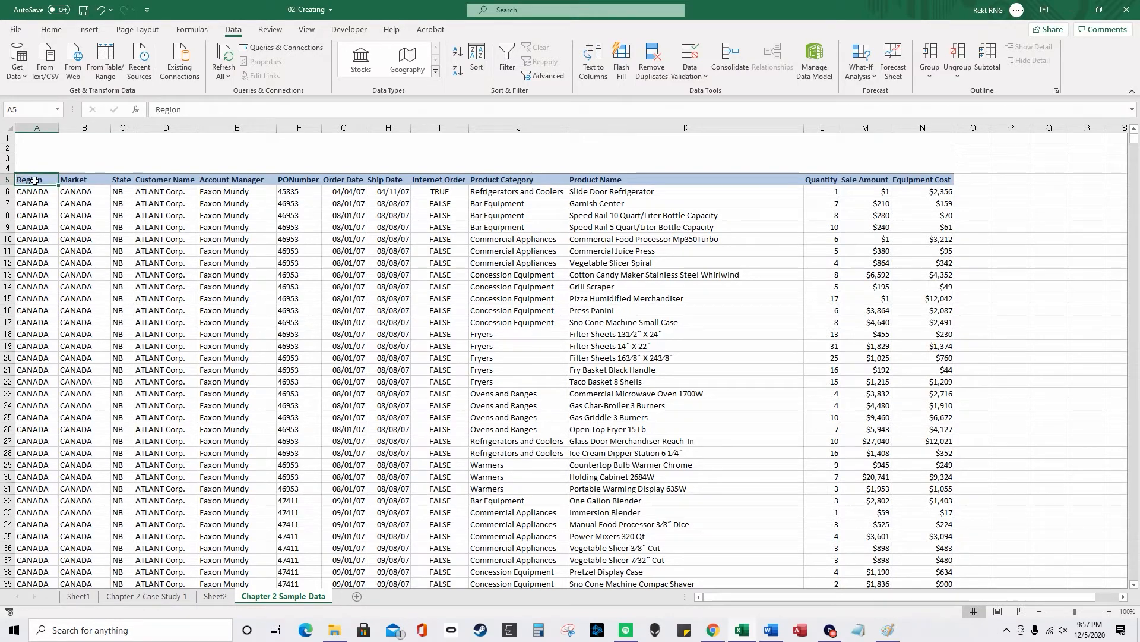
key("ctrl+shift+End")
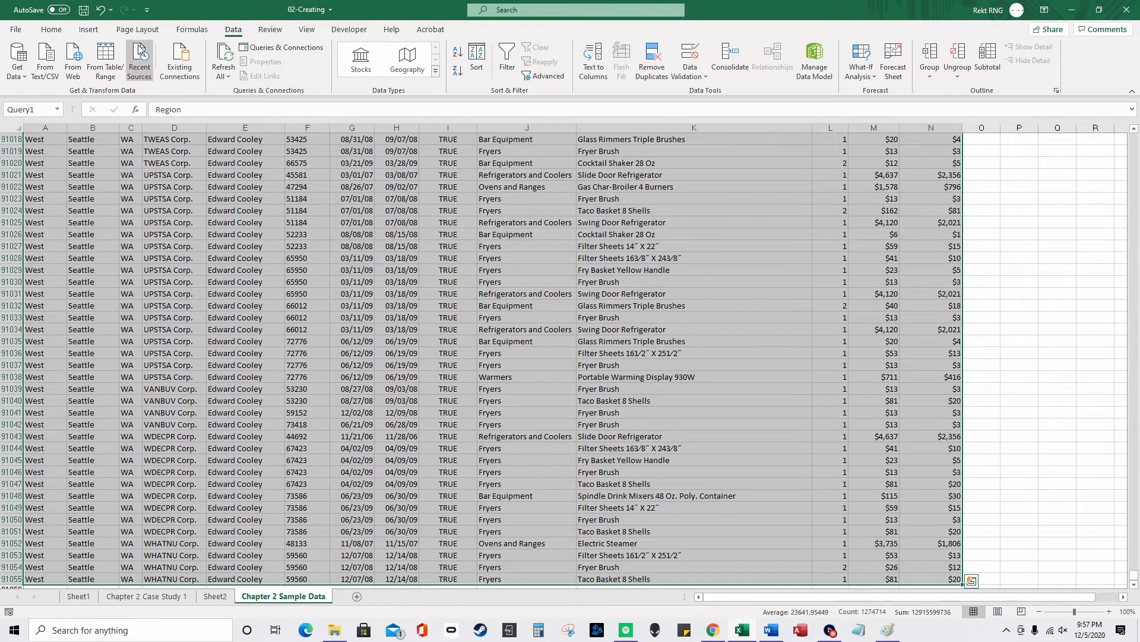
scroll(822, 387, "up", 1)
left_click_drag(1135, 561, 1135, 138)
left_click(866, 250)
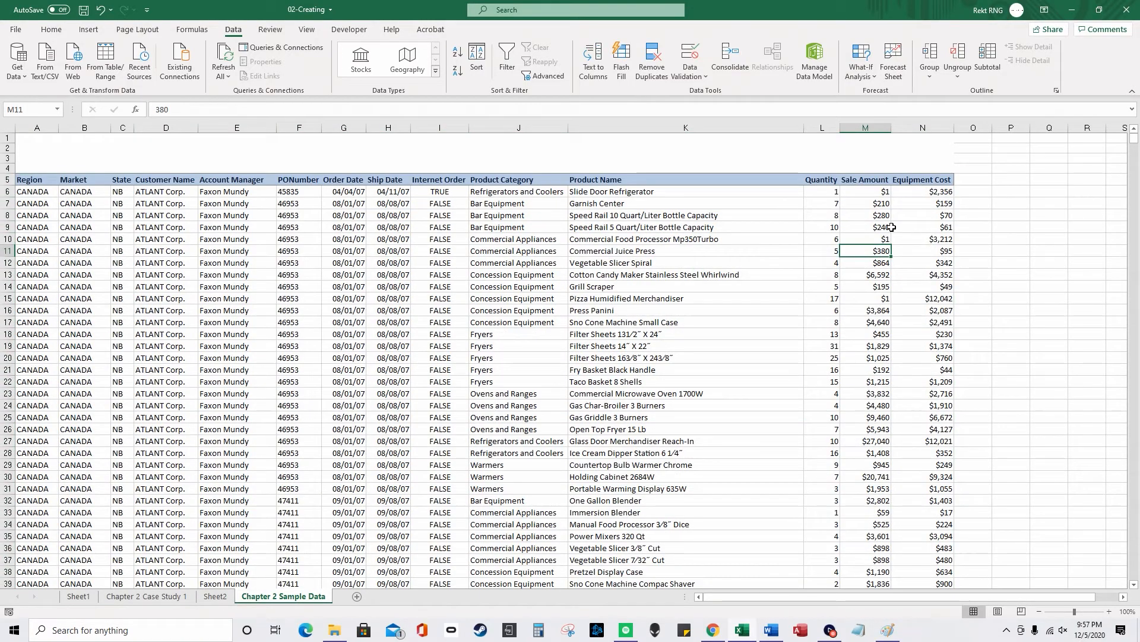
left_click(208, 599)
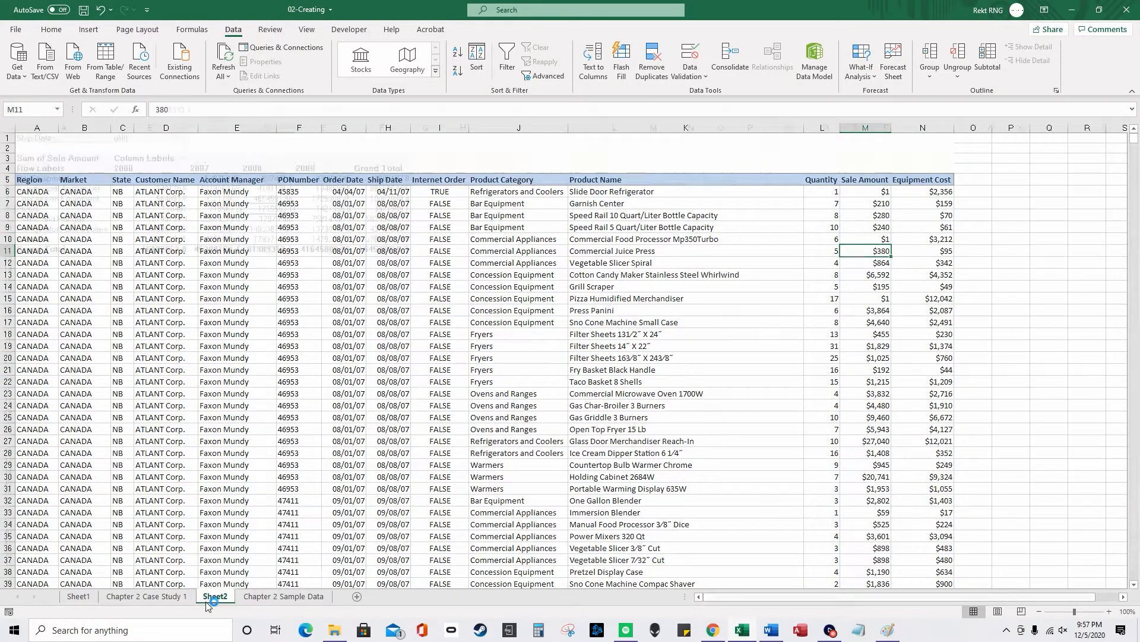
Step: Capture the Sheet2 pivot table with Snipping Tool, circle the Concession Equipment grand total and underline its row label
left_click(567, 630)
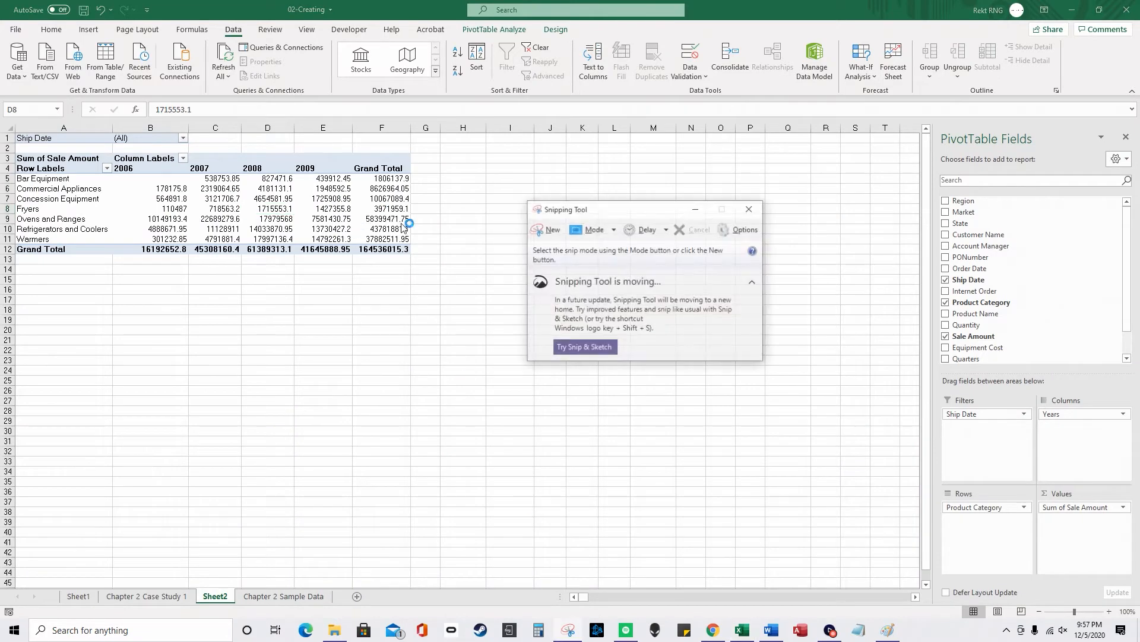
left_click(547, 229)
left_click_drag(7, 150, 425, 272)
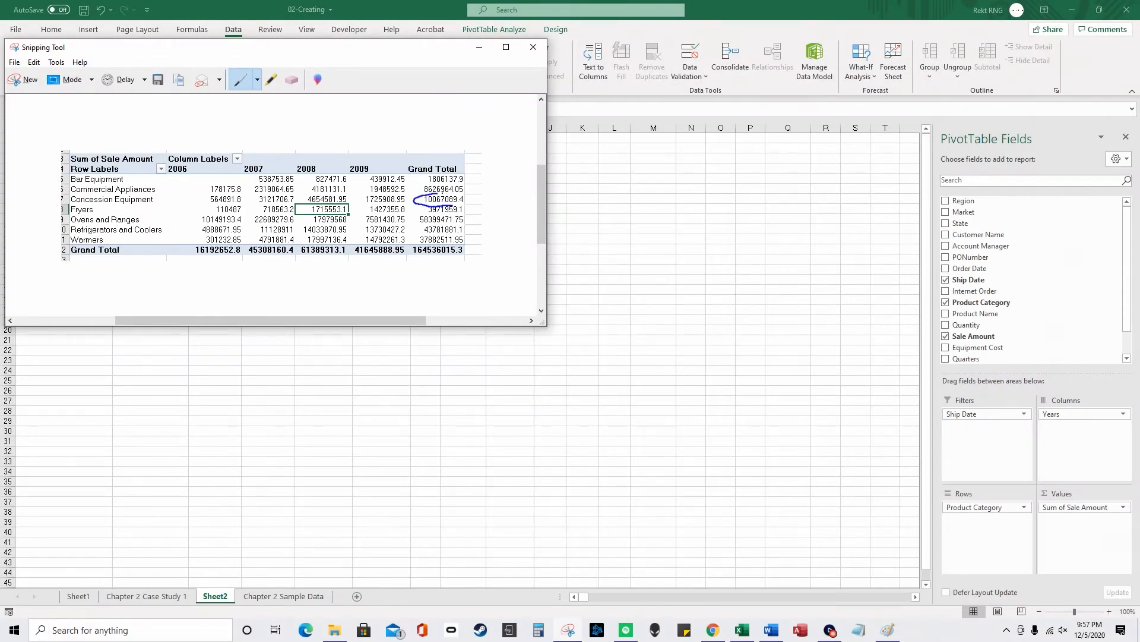
left_click_drag(437, 206, 464, 201)
left_click_drag(95, 202, 153, 204)
Step: Apply the comma style to the Concession Equipment grand total in F7 of the Sheet2 pivot table
left_click(664, 258)
left_click(386, 198)
left_click(51, 29)
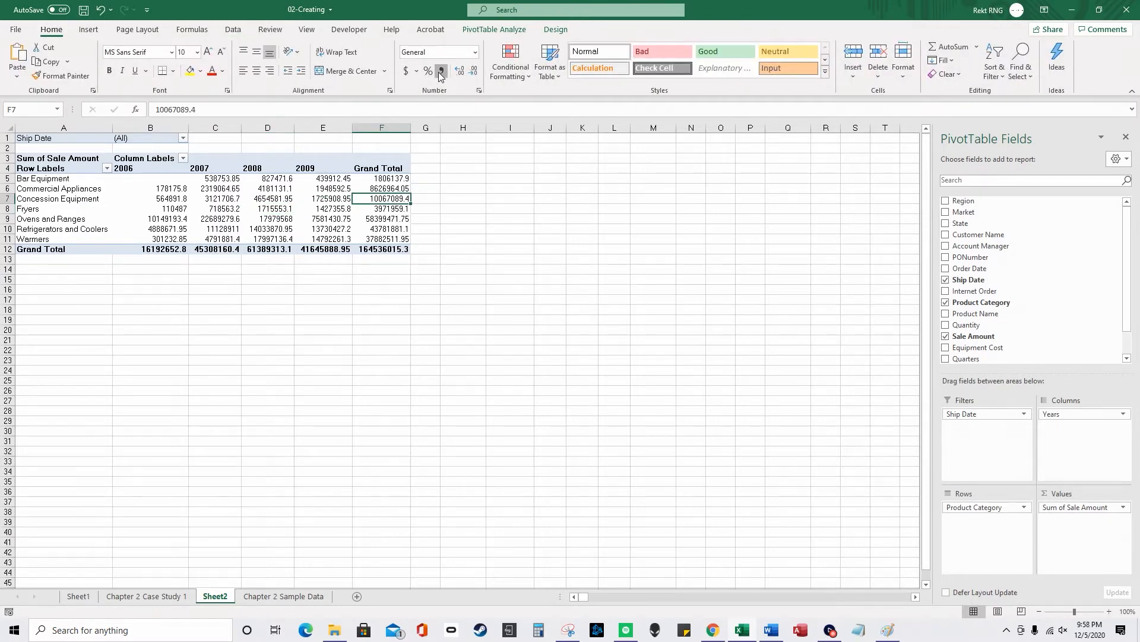
Step: Capture a new snip of the pivot table with Snipping Tool and circle the Concession Equipment grand total
left_click(568, 630)
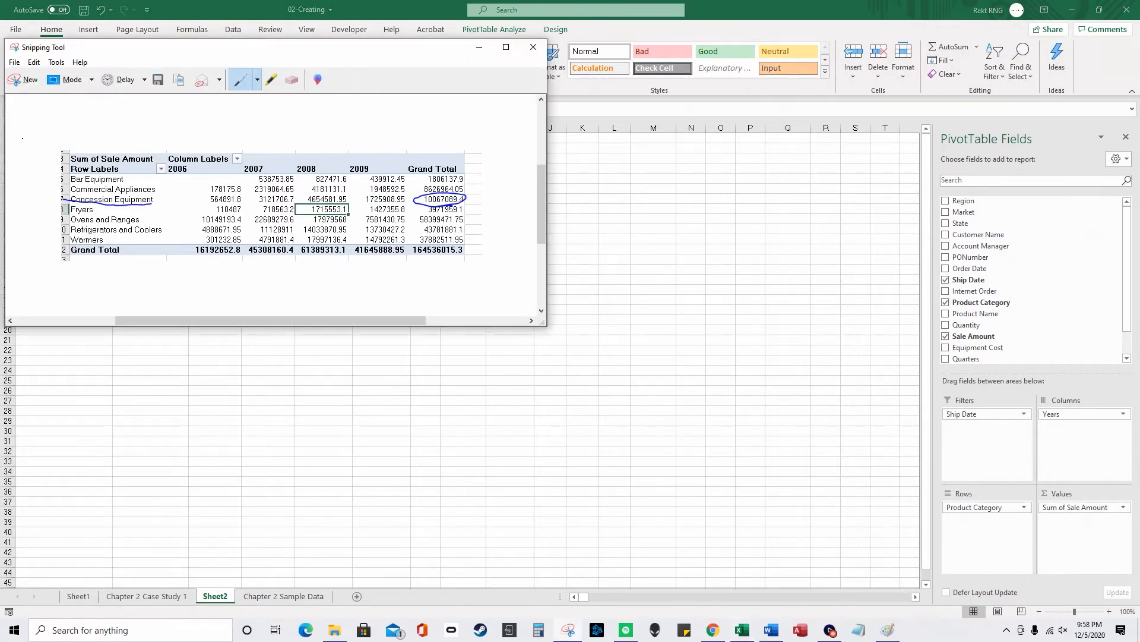
left_click(24, 79)
left_click_drag(16, 153, 421, 253)
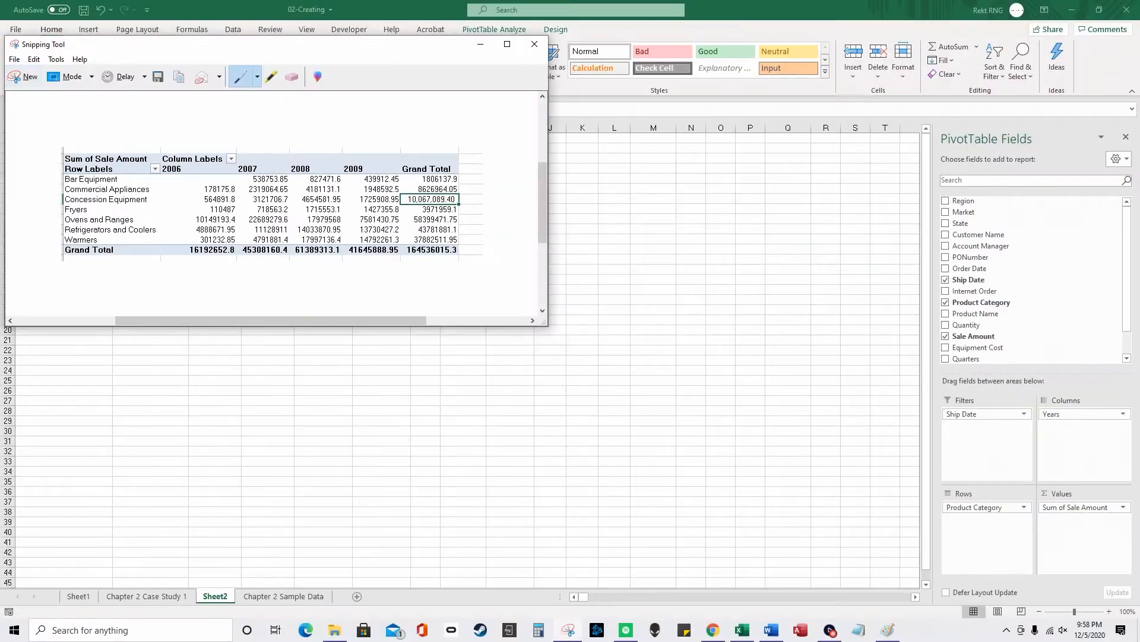
mouse_move(402, 207)
left_mouse_down()
mouse_move(465, 192)
mouse_move(422, 209)
left_mouse_up()
Step: On the Chapter 2 Sample Data sheet, set the Sale Amount in M16 and M17 to 1
left_click(266, 600)
left_click(266, 597)
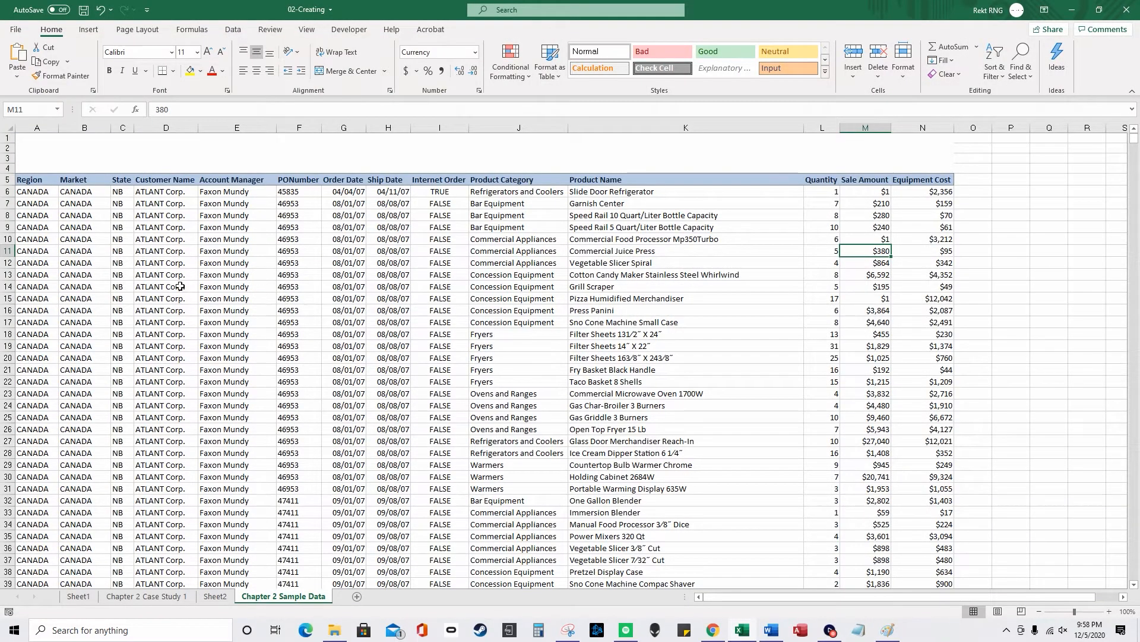
left_click(868, 310)
type("1")
key("Return")
type("1")
key("Return")
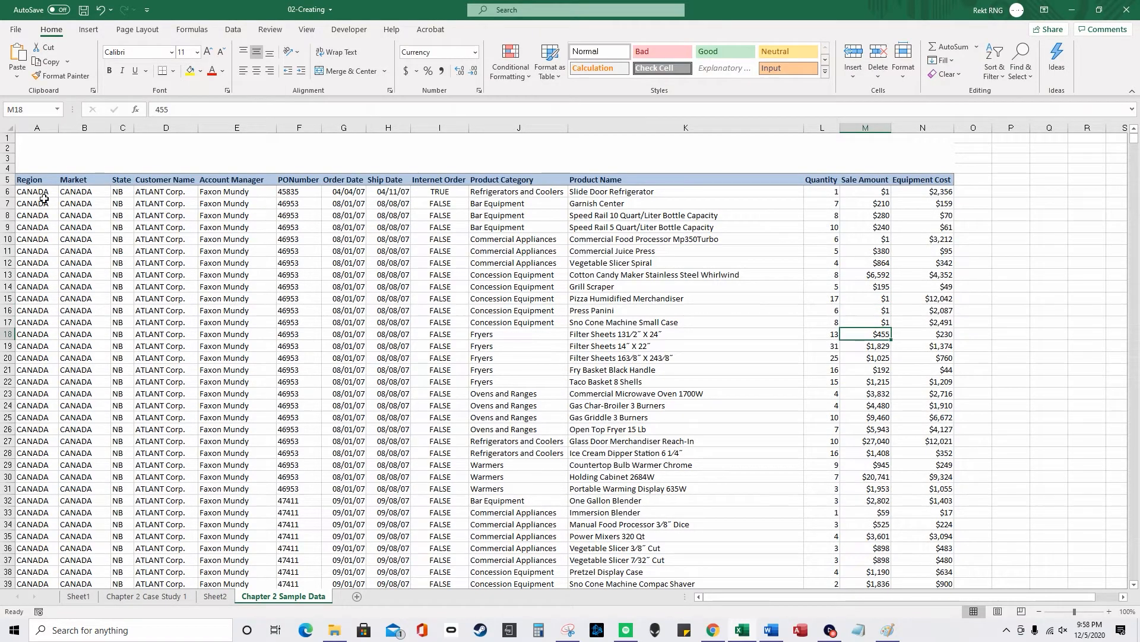
Step: Insert a pivot table on a new worksheet from the full sample data range A5:N91055
left_click(33, 176)
key("ctrl+shift+End")
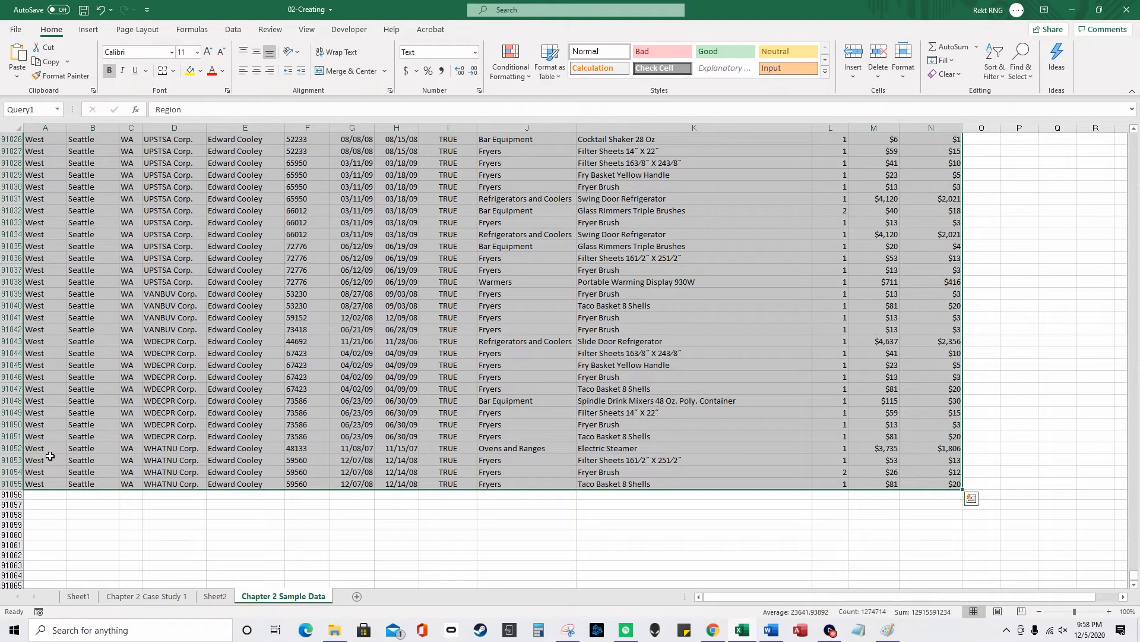
left_click(91, 29)
left_click(29, 66)
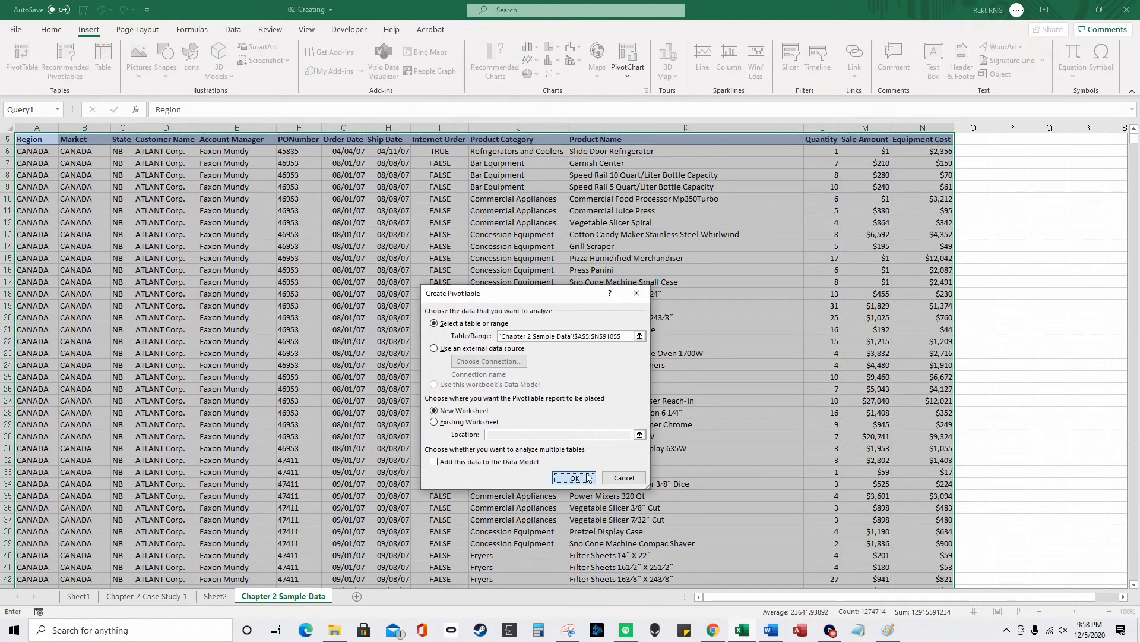
key("Return")
Step: Lay out the new pivot table with Sale Amount as values and Years as columns, replacing Market with Product Category in the rows
left_click_drag(965, 212, 998, 549)
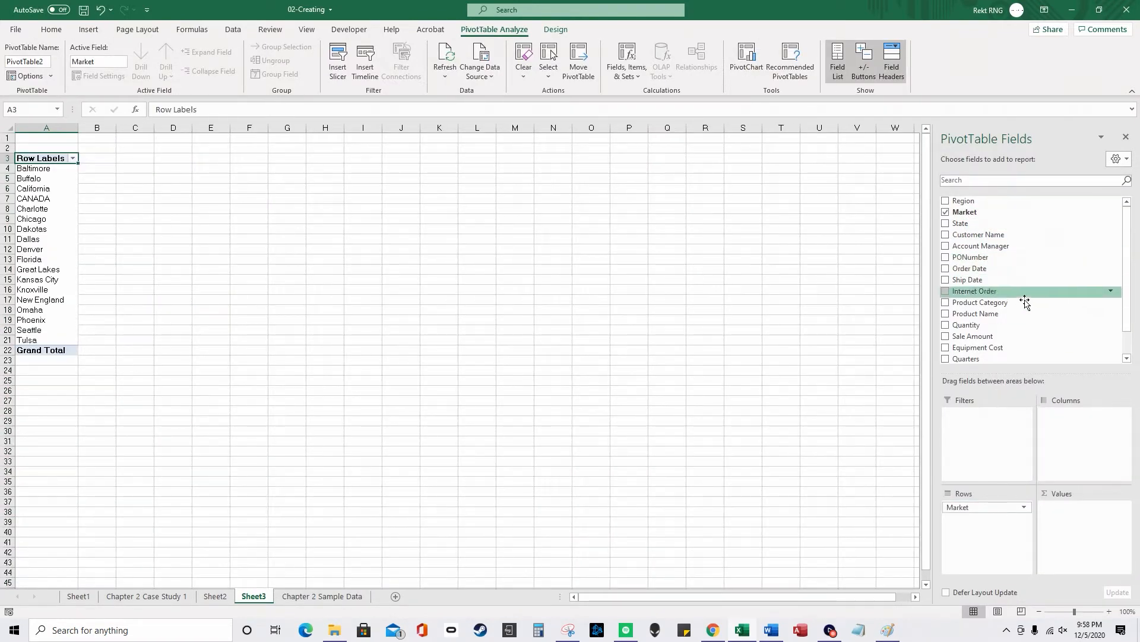
scroll(1020, 315, "down", 1)
left_click_drag(999, 309, 1070, 523)
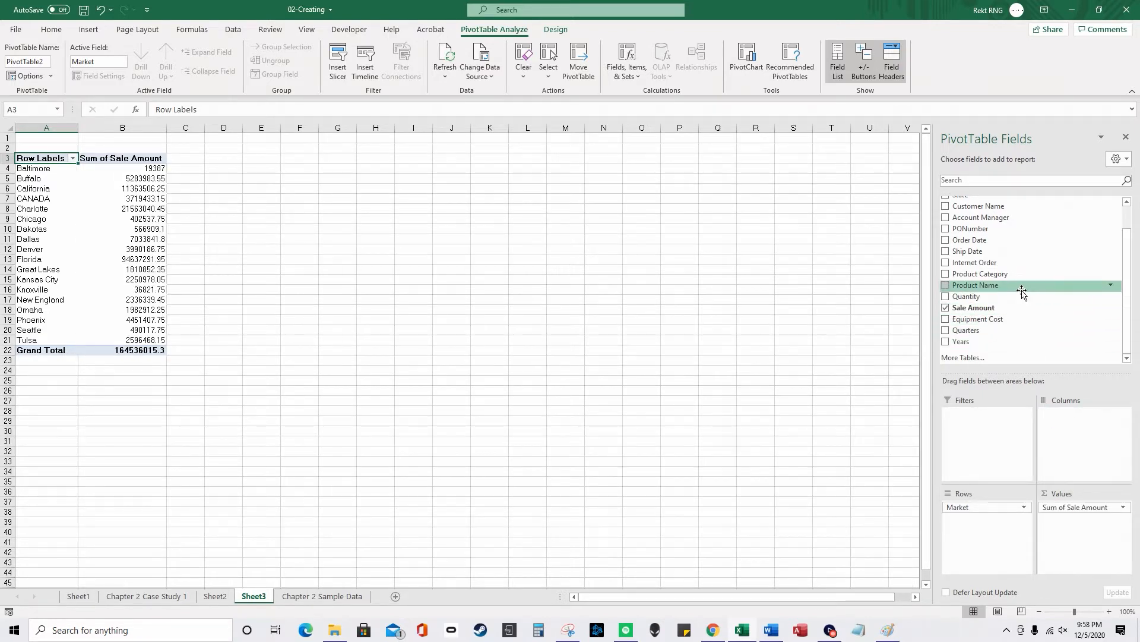
left_click_drag(1009, 251, 1037, 344)
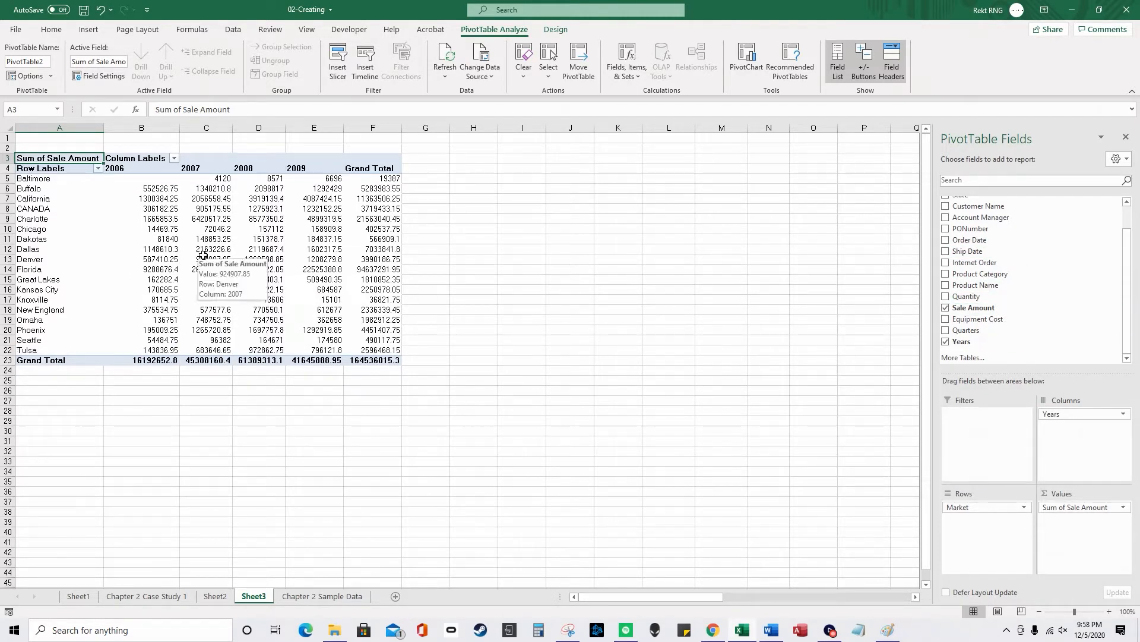
mouse_move(983, 507)
left_mouse_down()
mouse_move(1003, 297)
mouse_move(986, 512)
left_mouse_up()
scroll(997, 261, "up", 1)
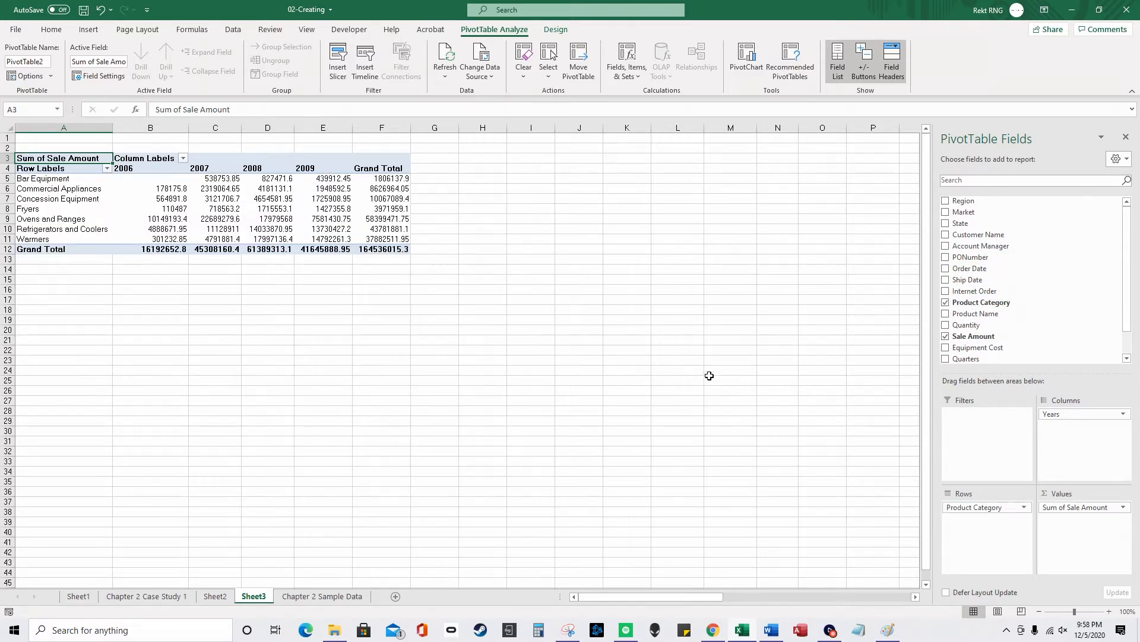
Step: Apply the comma style to the Concession Equipment grand total in F7 of the Sheet3 pivot table
left_click(392, 200)
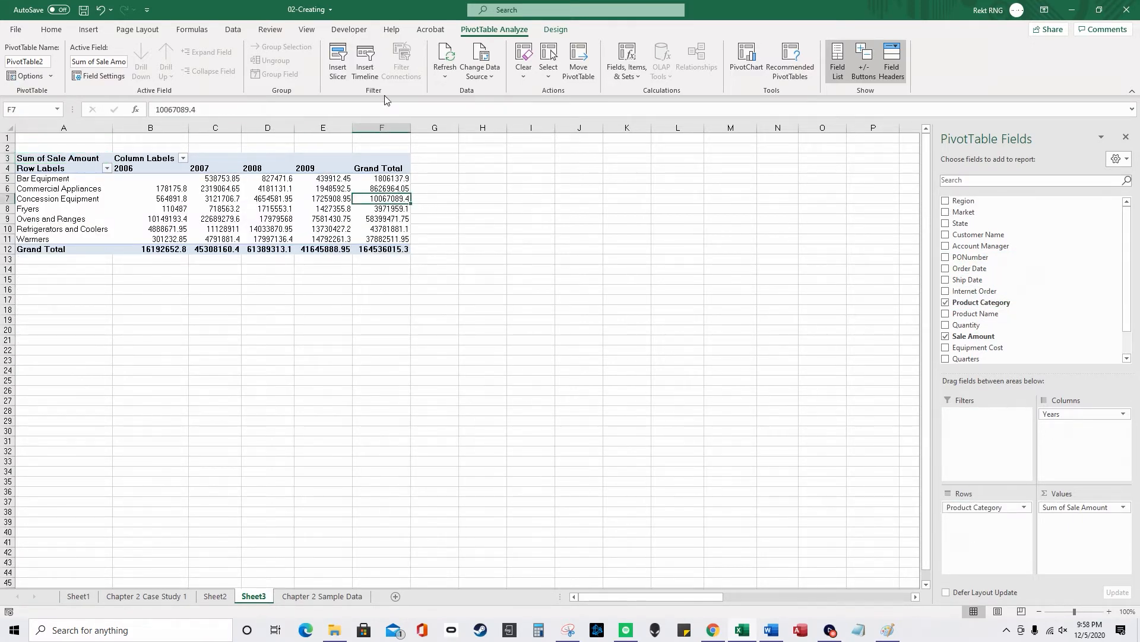
left_click(51, 30)
left_click(442, 70)
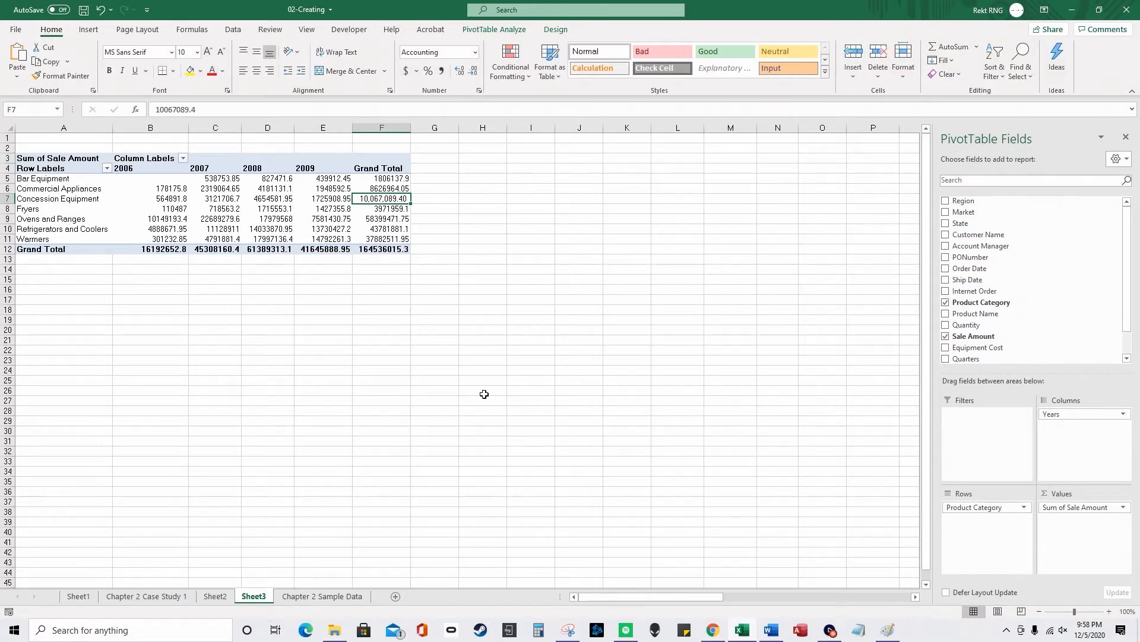
Step: Compare the Concession Equipment grand total on Sheet3 with the circled value in the Snipping Tool capture
left_click(568, 630)
left_click_drag(351, 50, 641, 296)
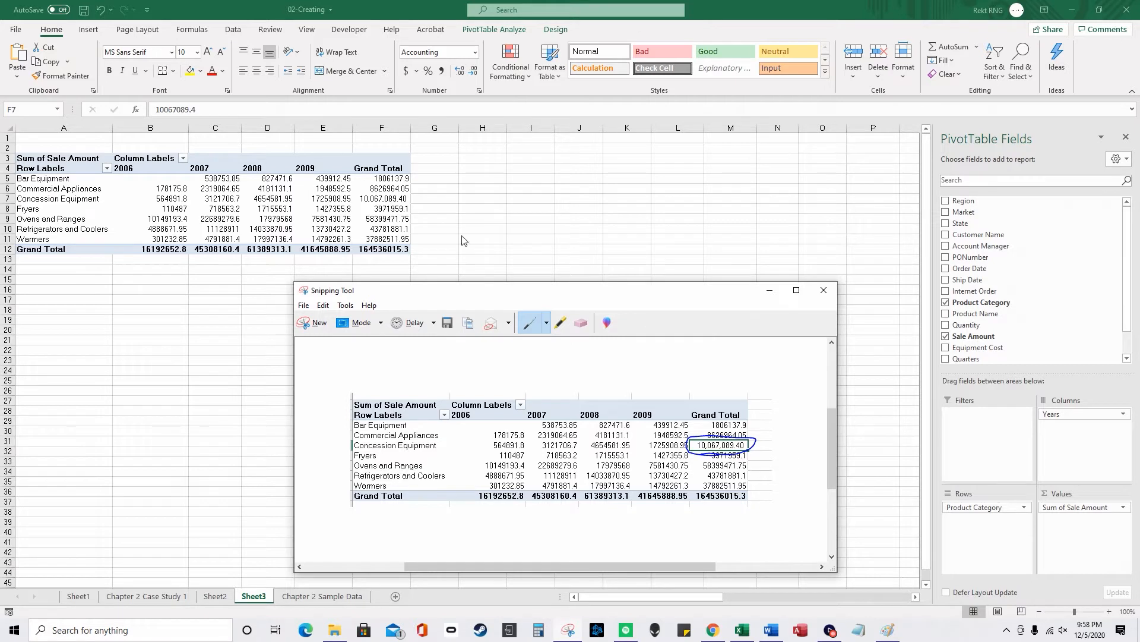
left_click(387, 202)
mouse_move(388, 205)
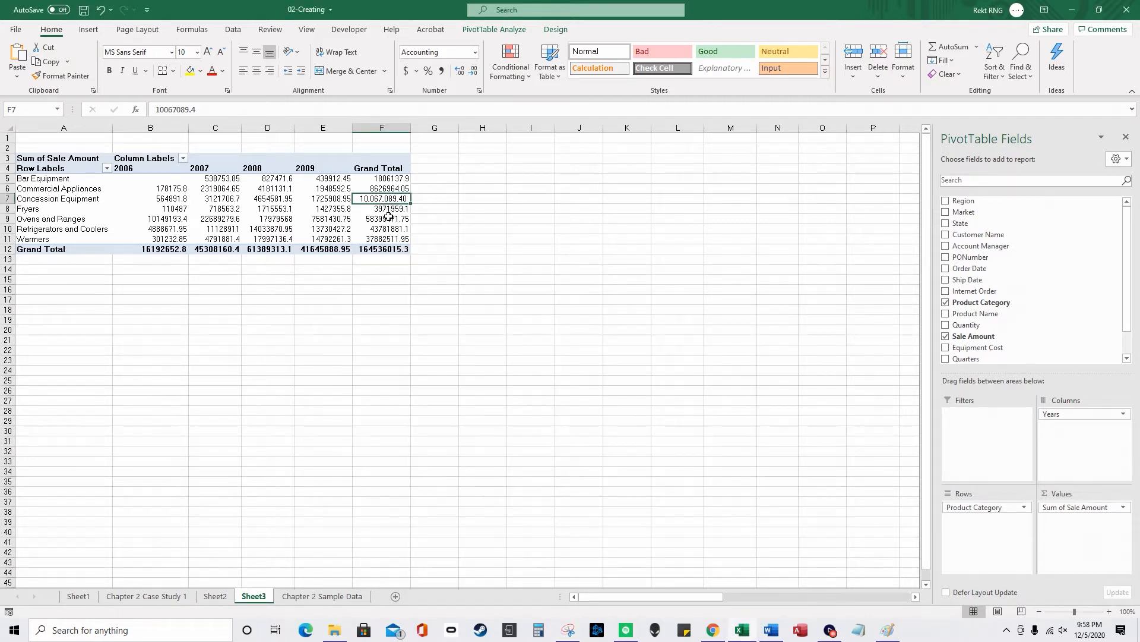
Step: Review the Sheet3 pivot table, its sample data and the Sheet2 pivot table to compare their totals
mouse_move(389, 229)
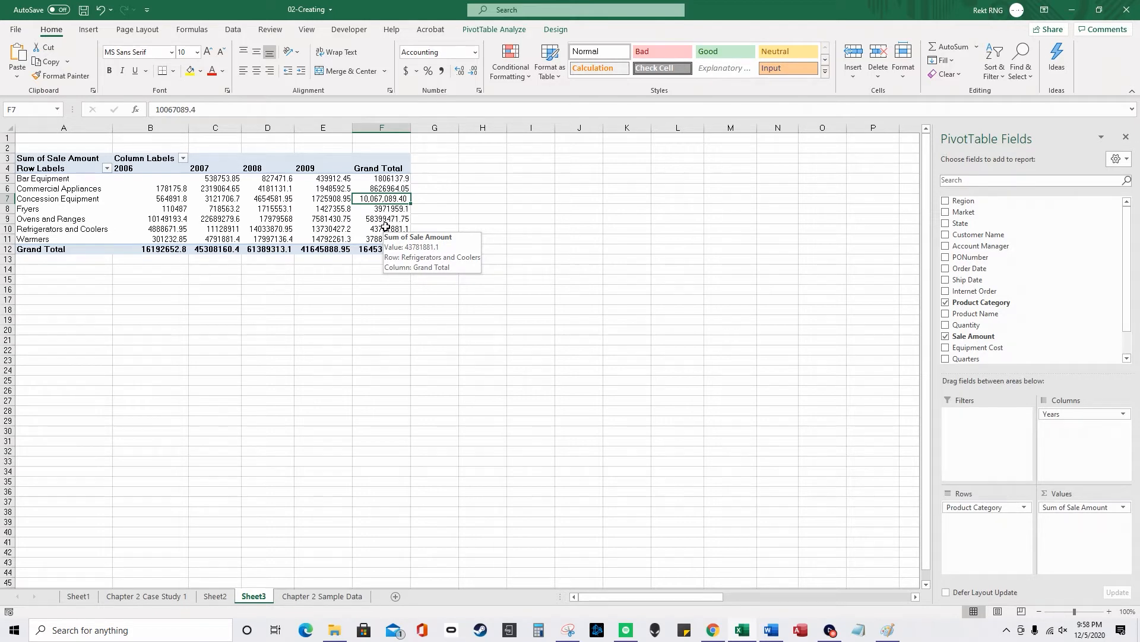
left_click(319, 597)
scroll(186, 329, "down", 2)
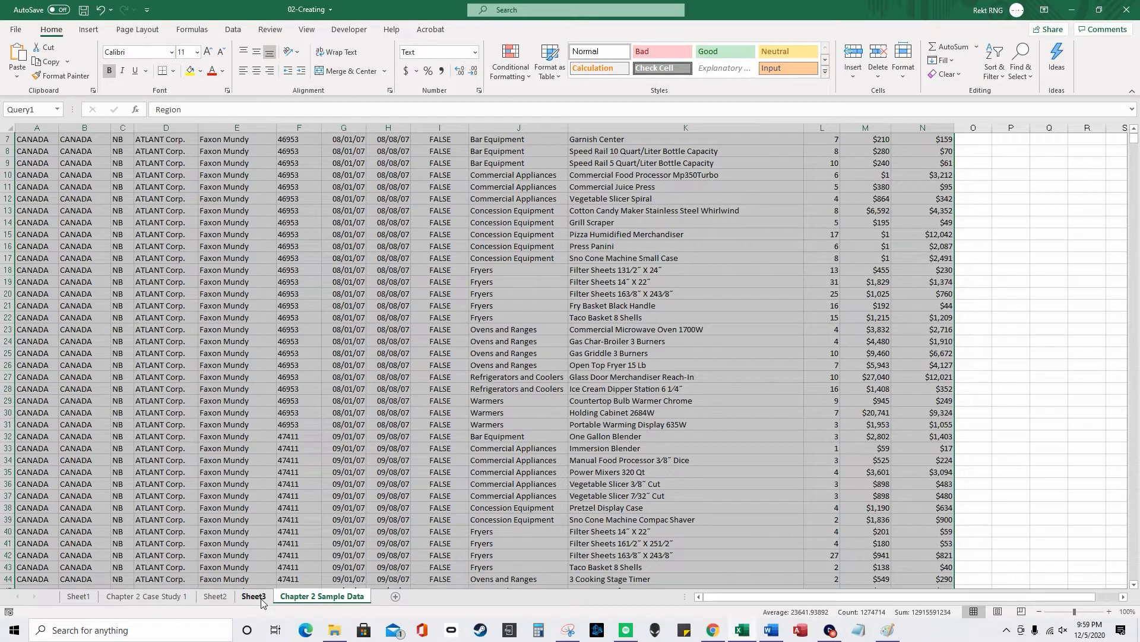
scroll(330, 470, "up", 2)
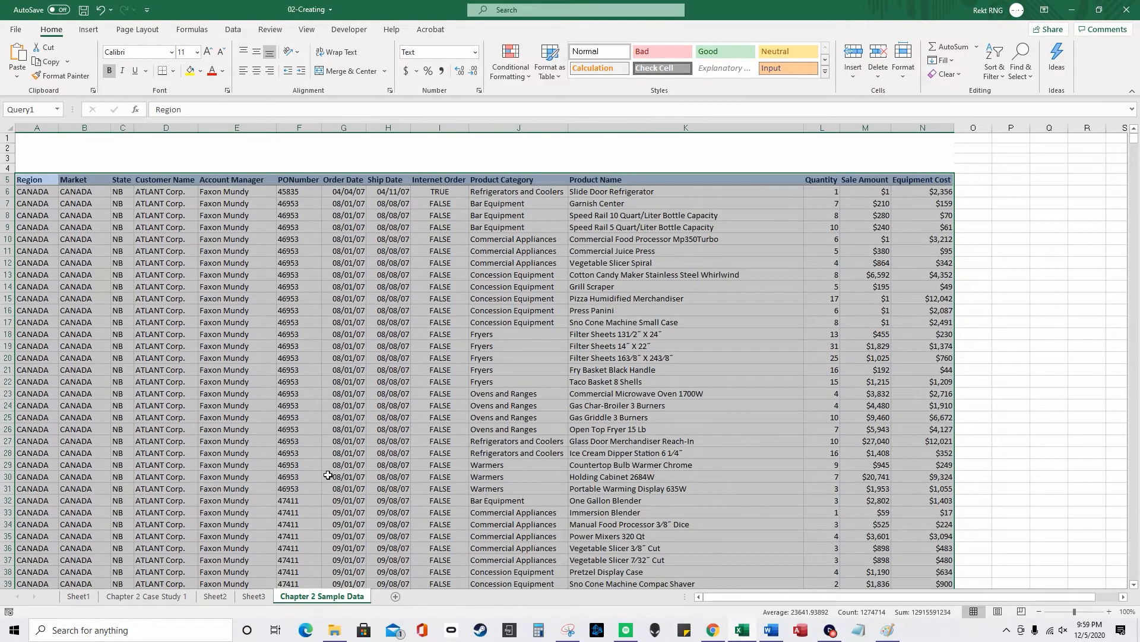
left_click(227, 599)
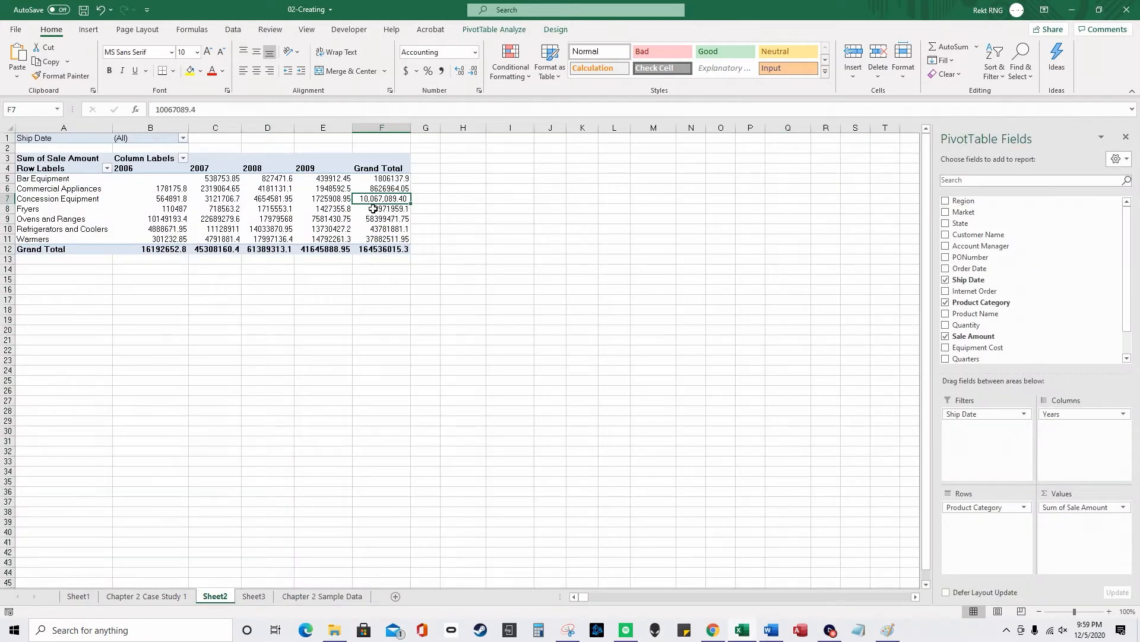
Step: Refresh the Sheet3 pivot table from the changed source data and check the Concession Equipment grand total on Sheet2
left_click(233, 30)
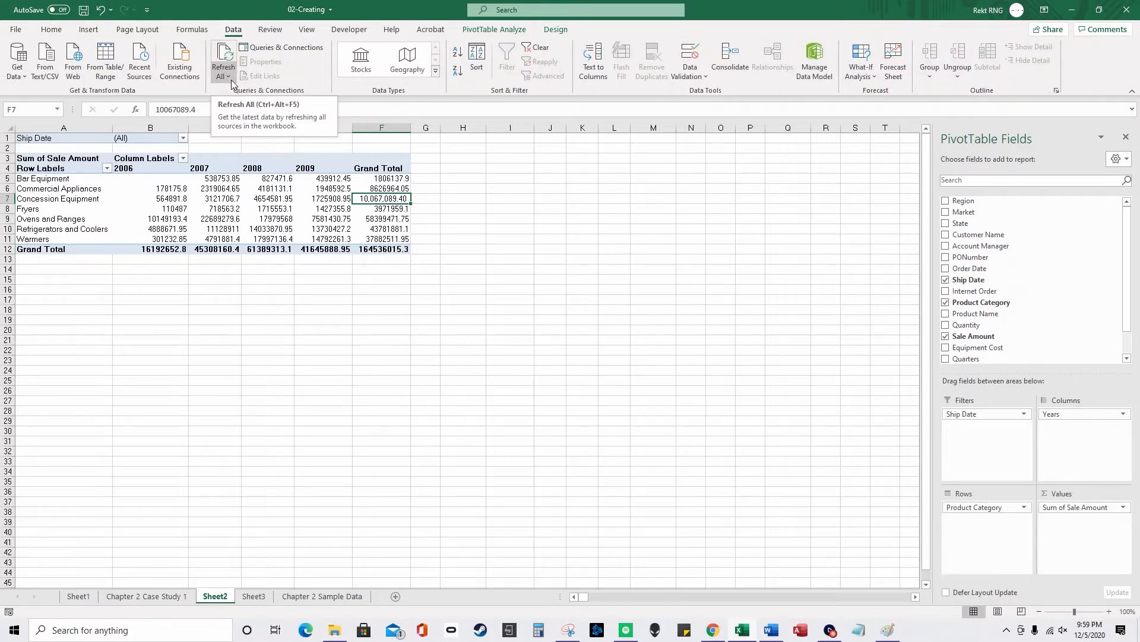
left_click(261, 601)
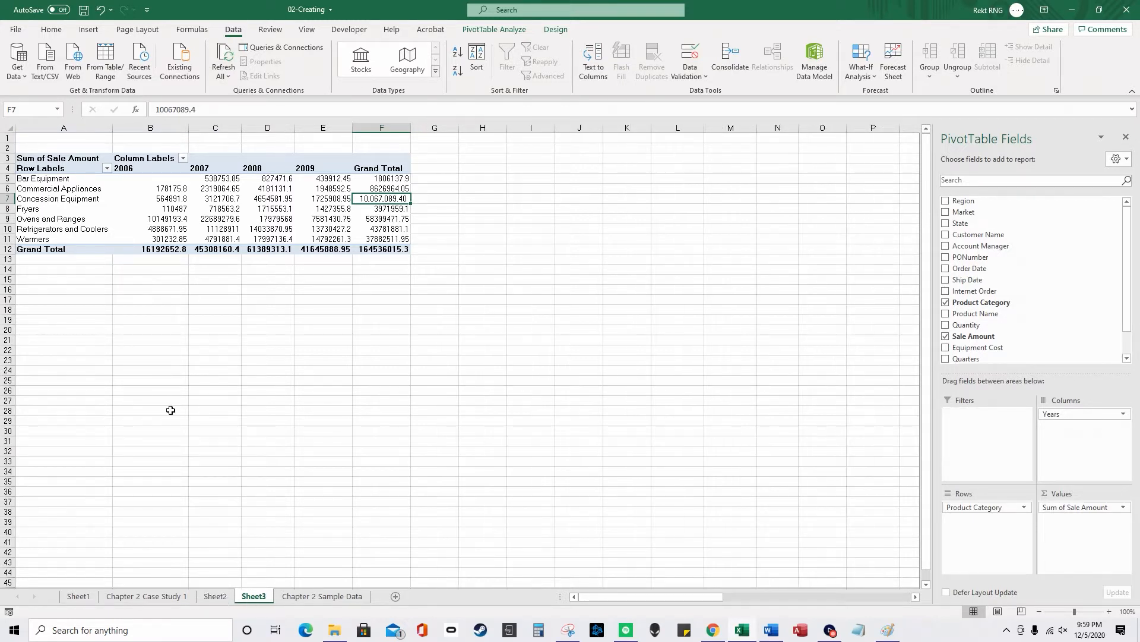
left_click(224, 76)
left_click(244, 109)
left_click(216, 596)
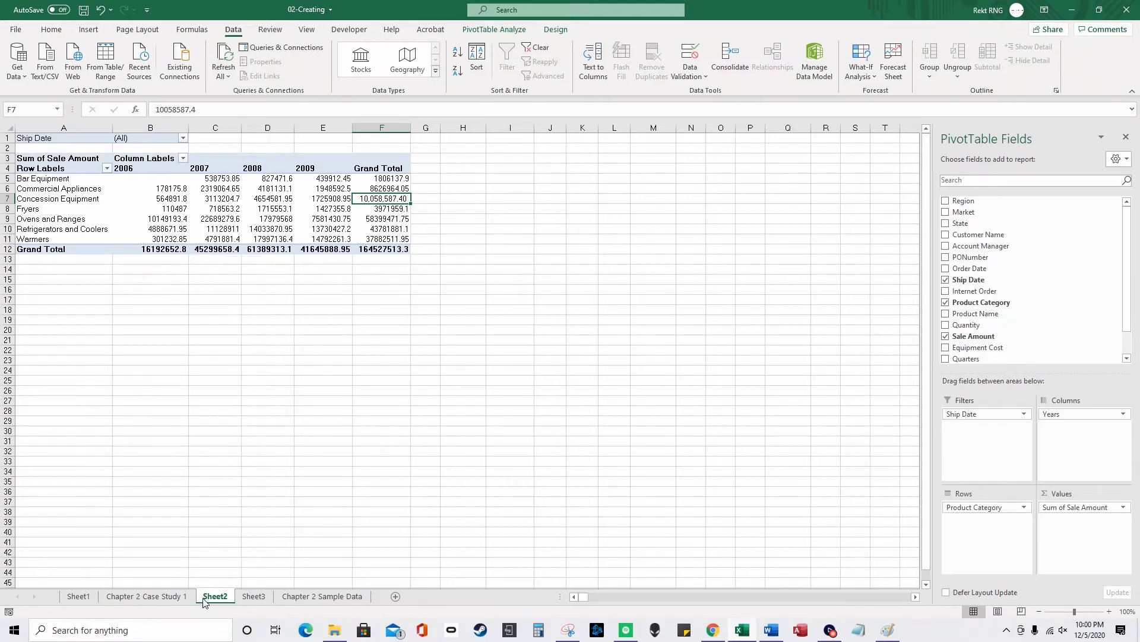
Step: Check the sample data against Sheet3 and snip the upper rows of the Sheet3 pivot table with the Snipping Tool
left_click(306, 596)
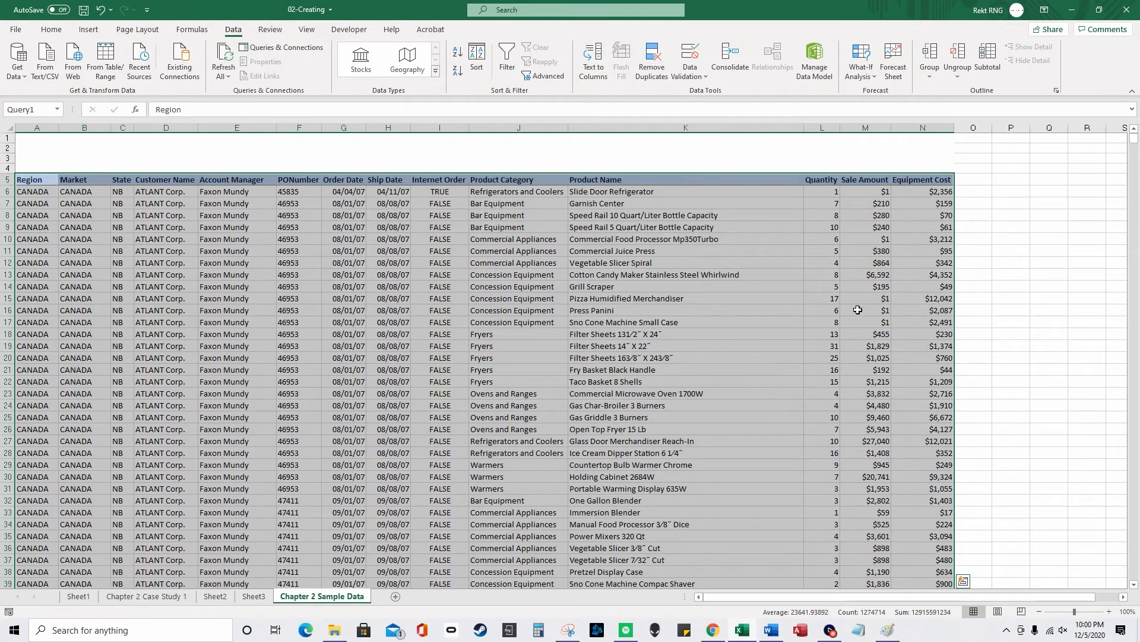
left_click(254, 596)
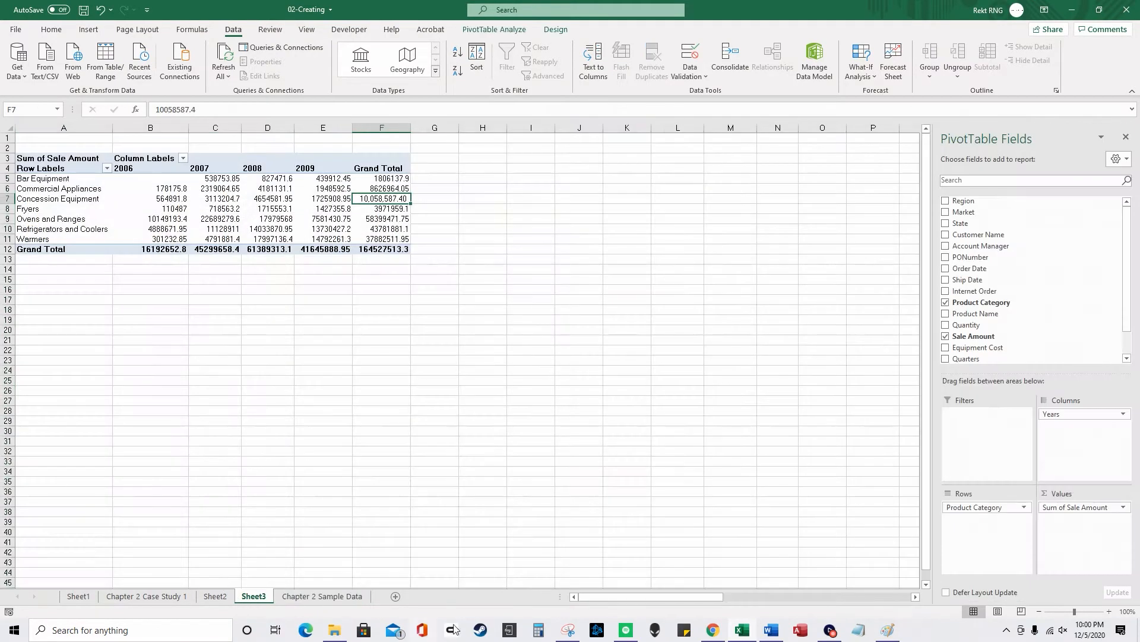
left_click(568, 630)
left_click(313, 329)
left_click_drag(434, 213, 2, 142)
Step: Insert a pivot table on a new worksheet from only the partial sample data range A5:N36
left_click(327, 595)
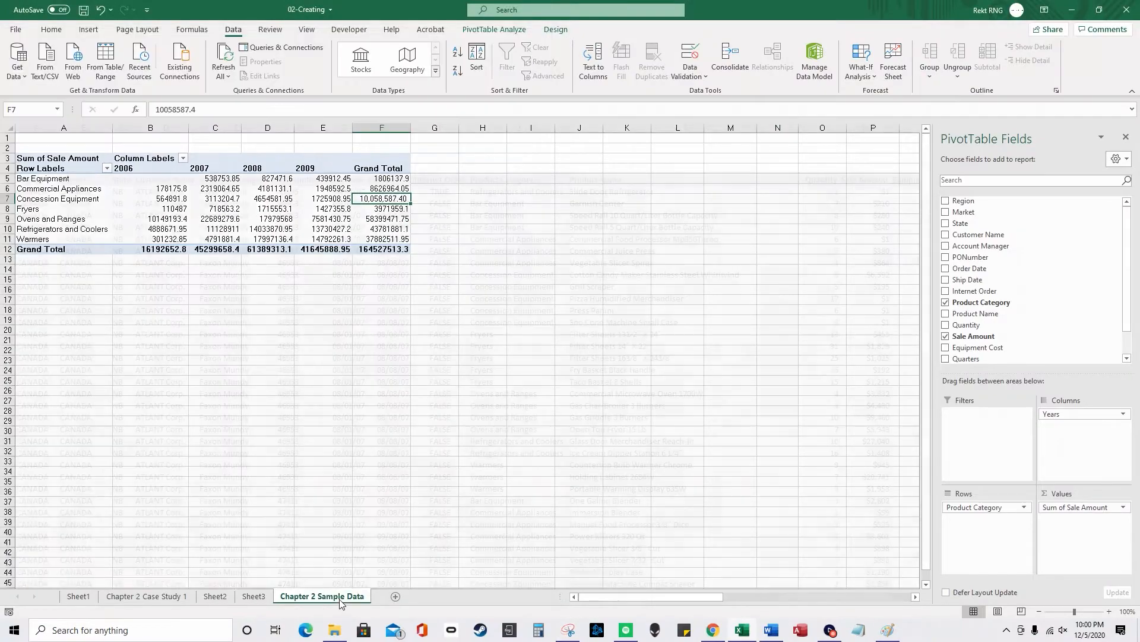
left_click_drag(29, 185, 949, 543)
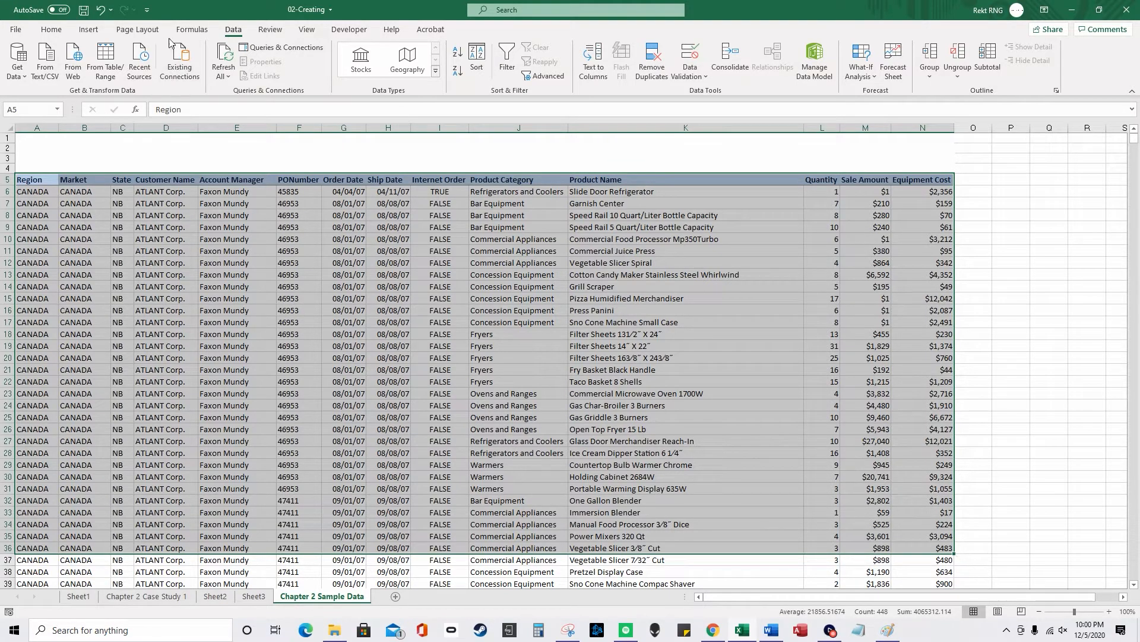
left_click(88, 30)
left_click(22, 59)
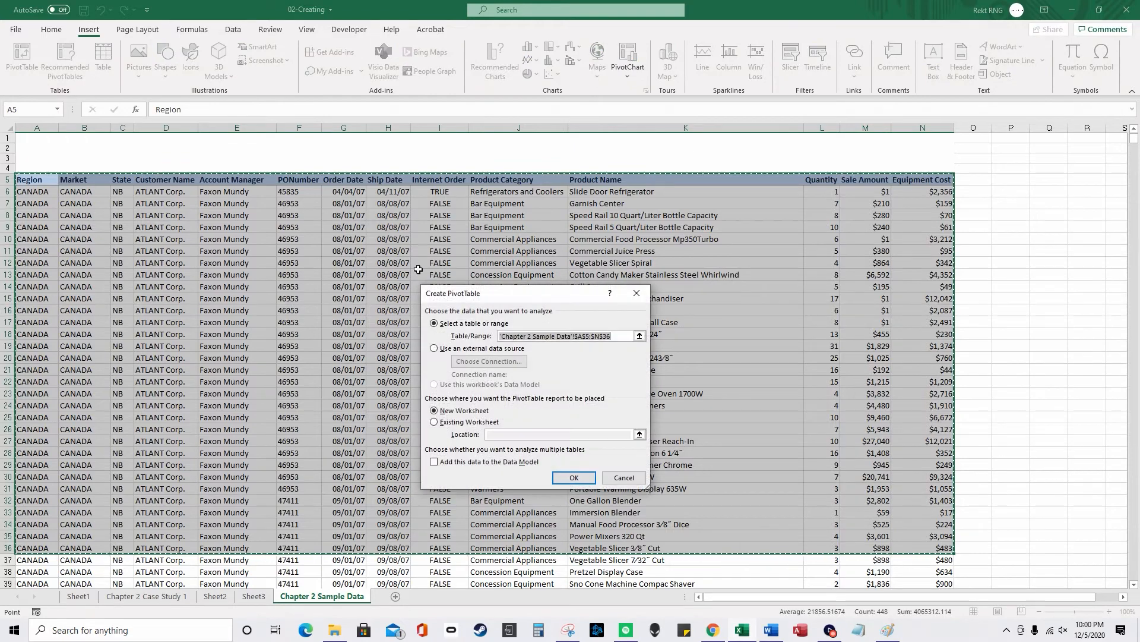
left_click(571, 478)
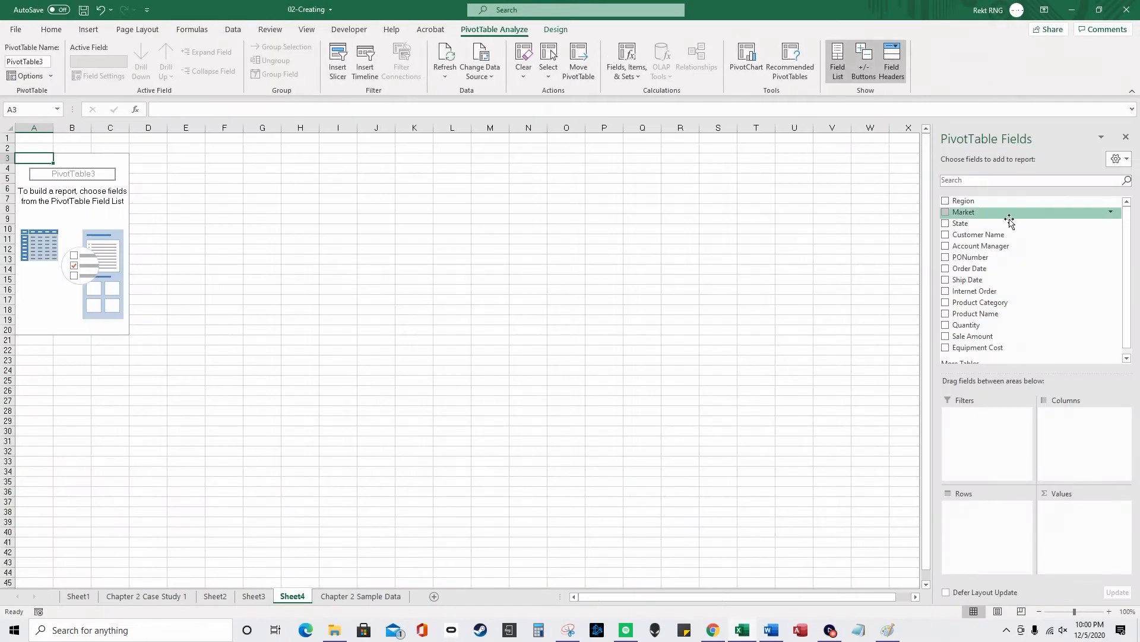
Step: Lay out the Sheet4 pivot table with Product Category as rows, Sale Amount as values and Ship Date as columns
left_click_drag(980, 303, 986, 507)
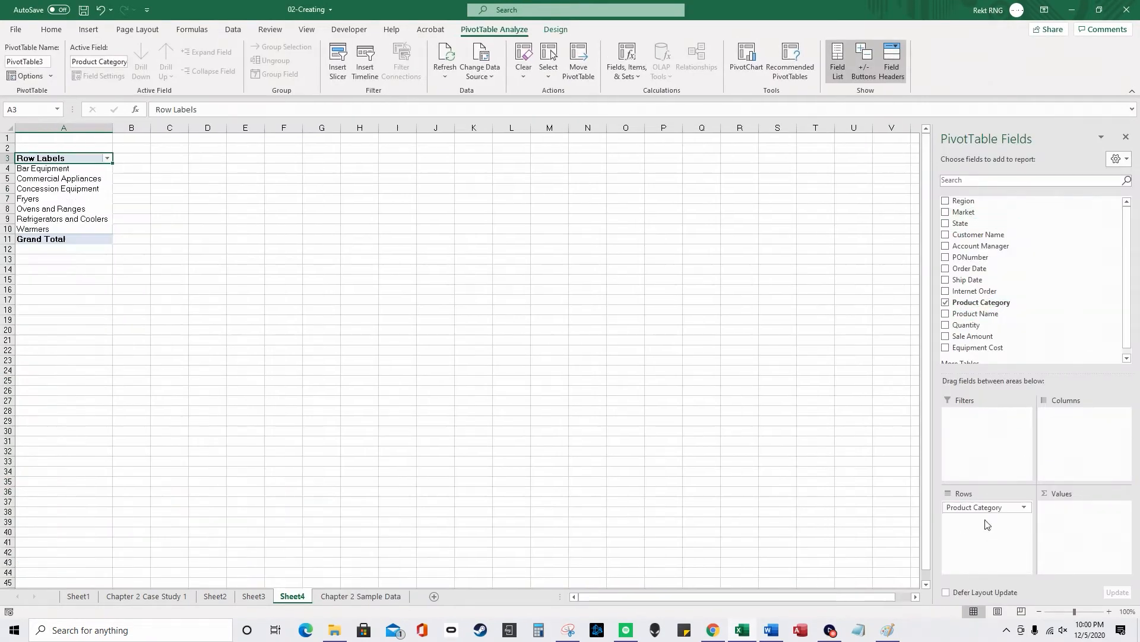
scroll(1003, 330, "down", 1)
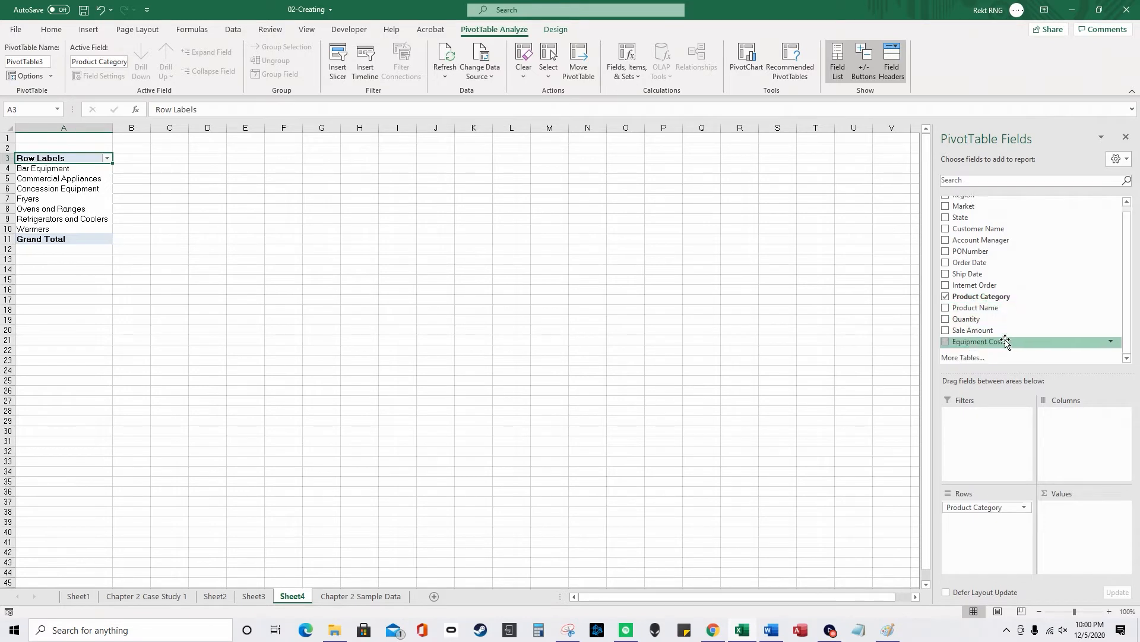
left_click_drag(1002, 331, 1088, 521)
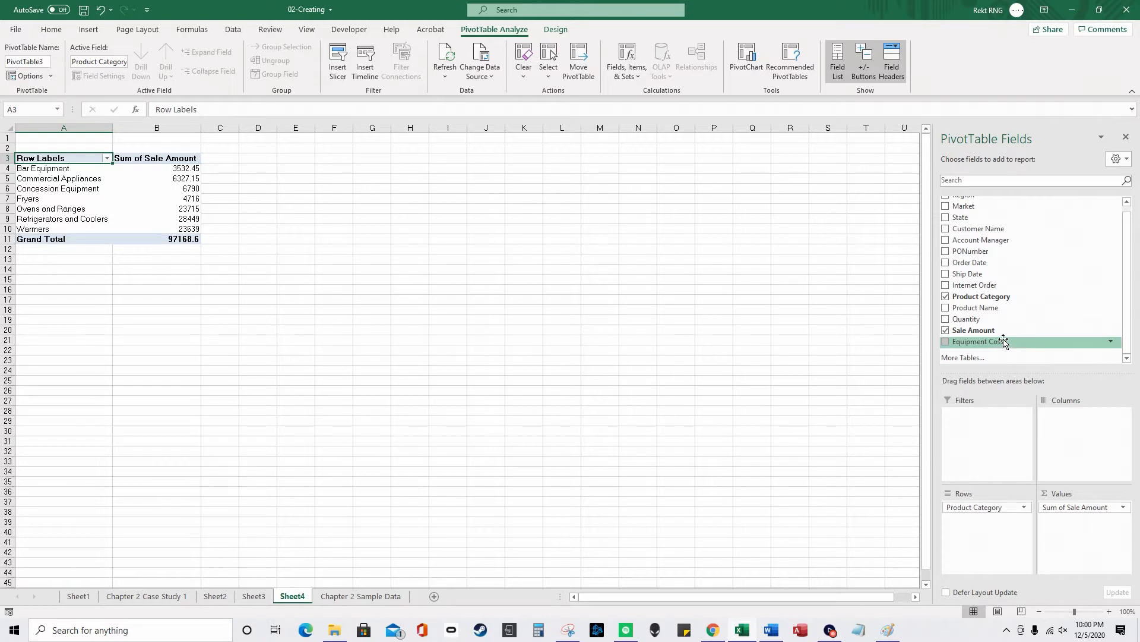
left_click_drag(1001, 274, 1057, 330)
left_click(1123, 414)
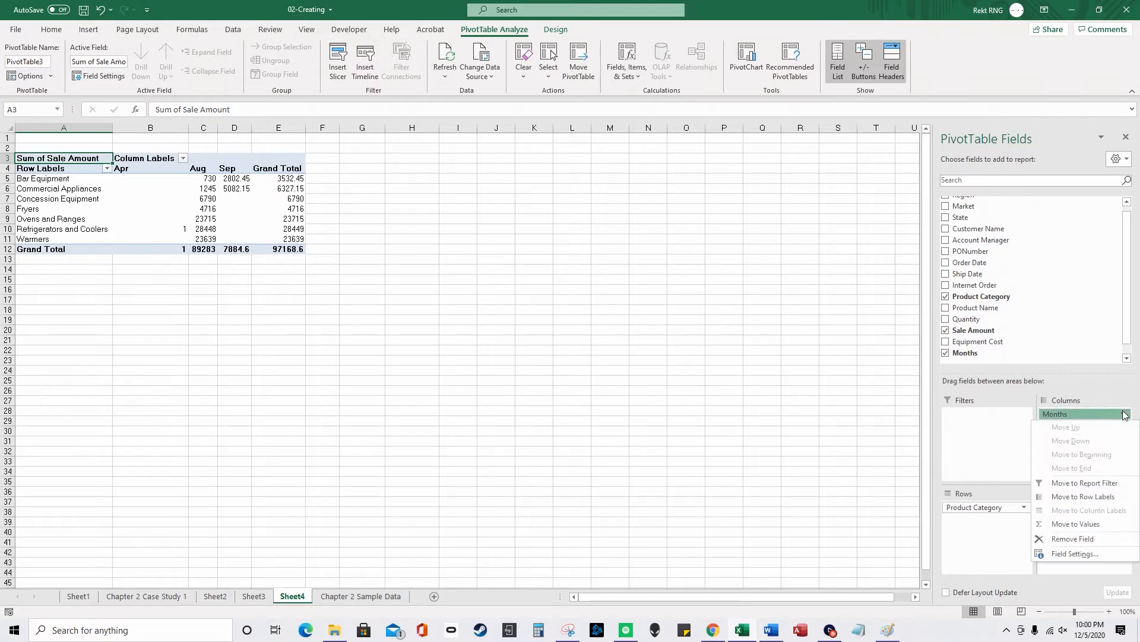
left_click(1111, 414)
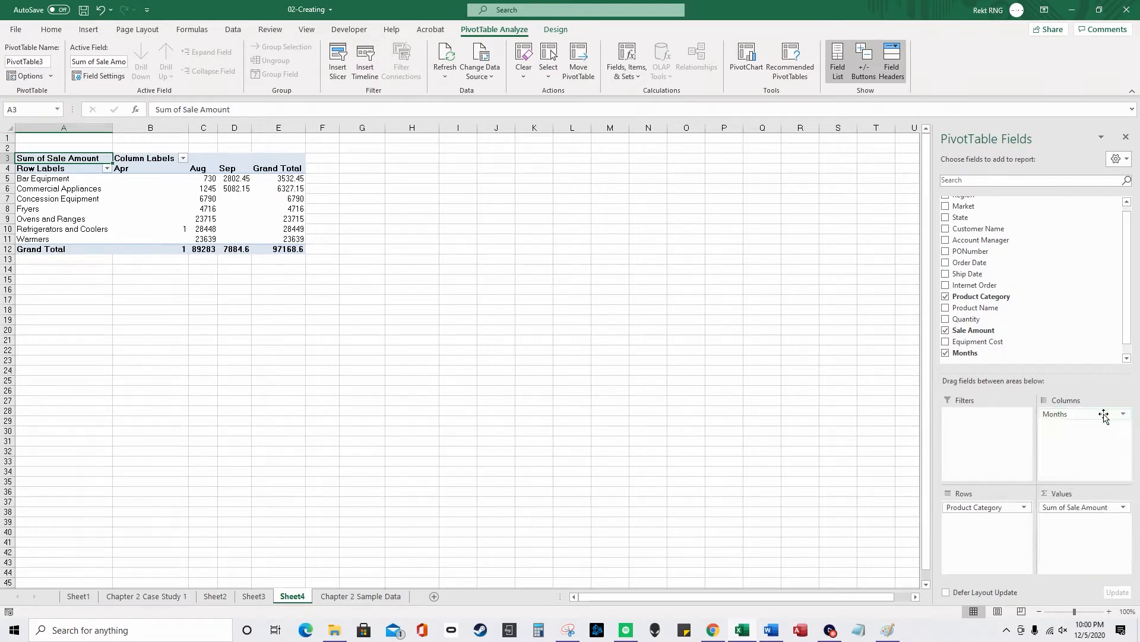
Step: Group the date columns of the Sheet4 pivot table by years instead of months
right_click(233, 171)
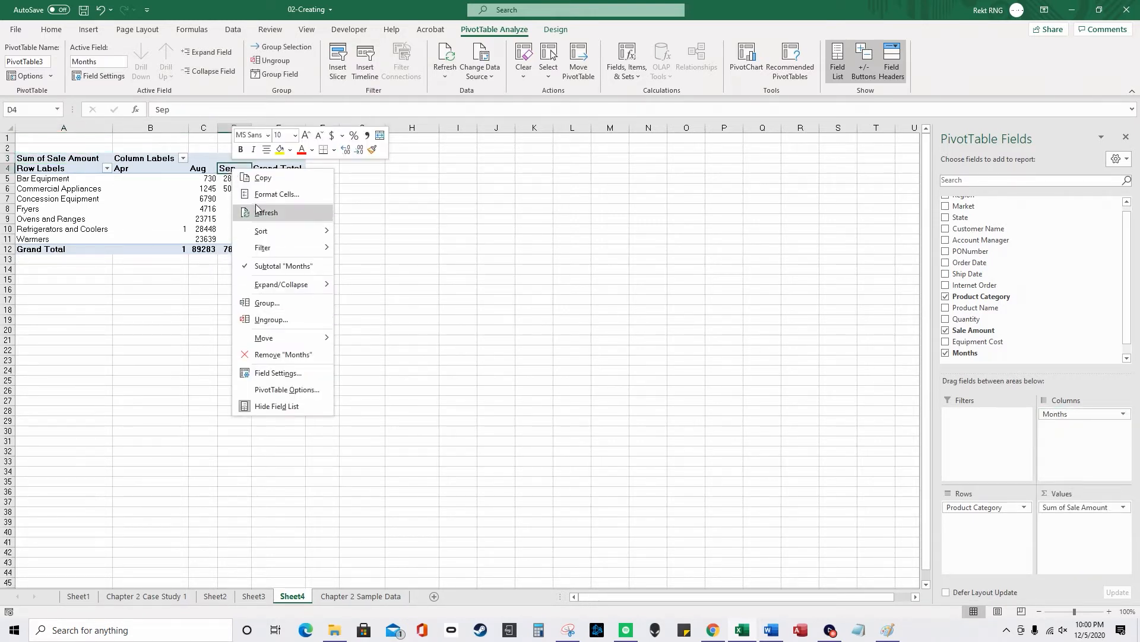
left_click(287, 304)
left_click(261, 320)
left_click(260, 336)
left_click(279, 378)
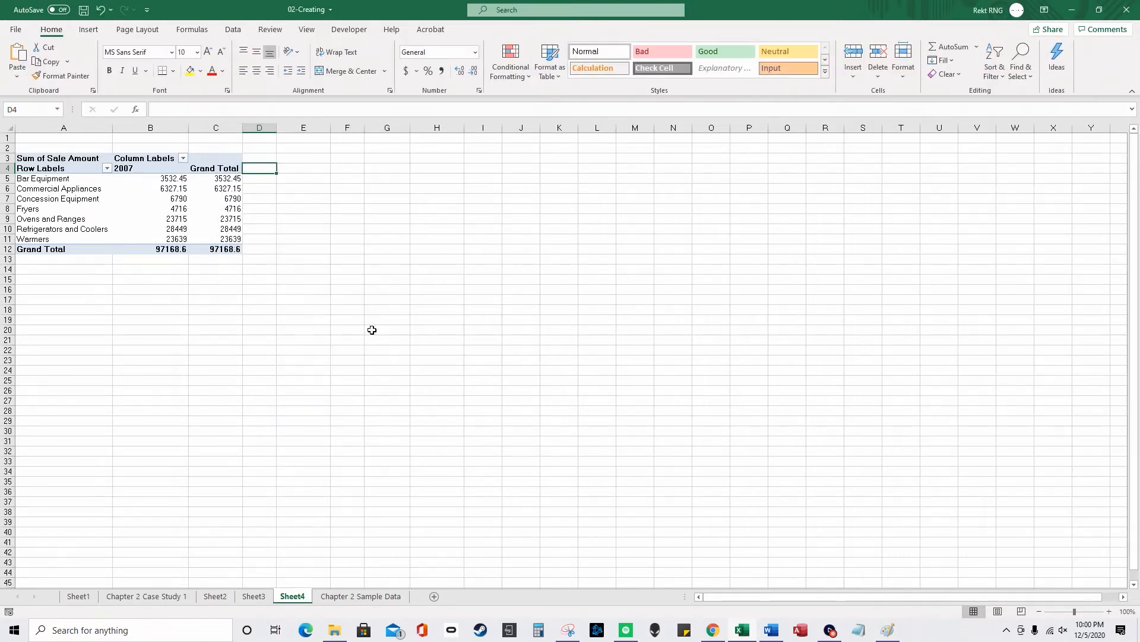
Step: Compare the Concession Equipment value on Sheet4 with the selected sample data rows and the Sheet3 pivot table
left_click(183, 200)
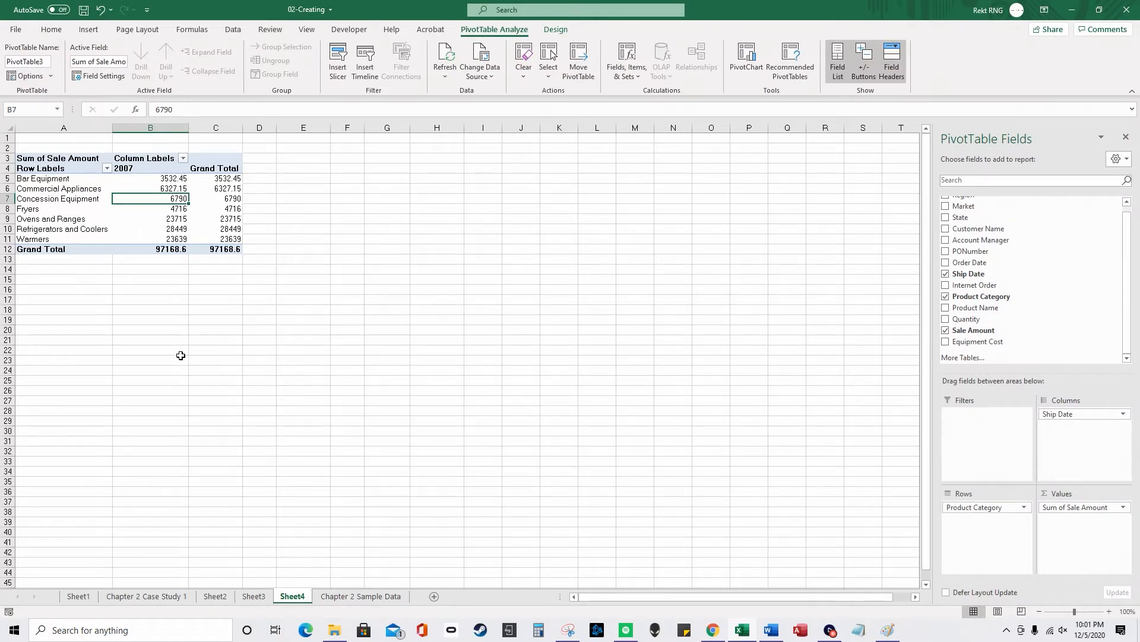
left_click(363, 597)
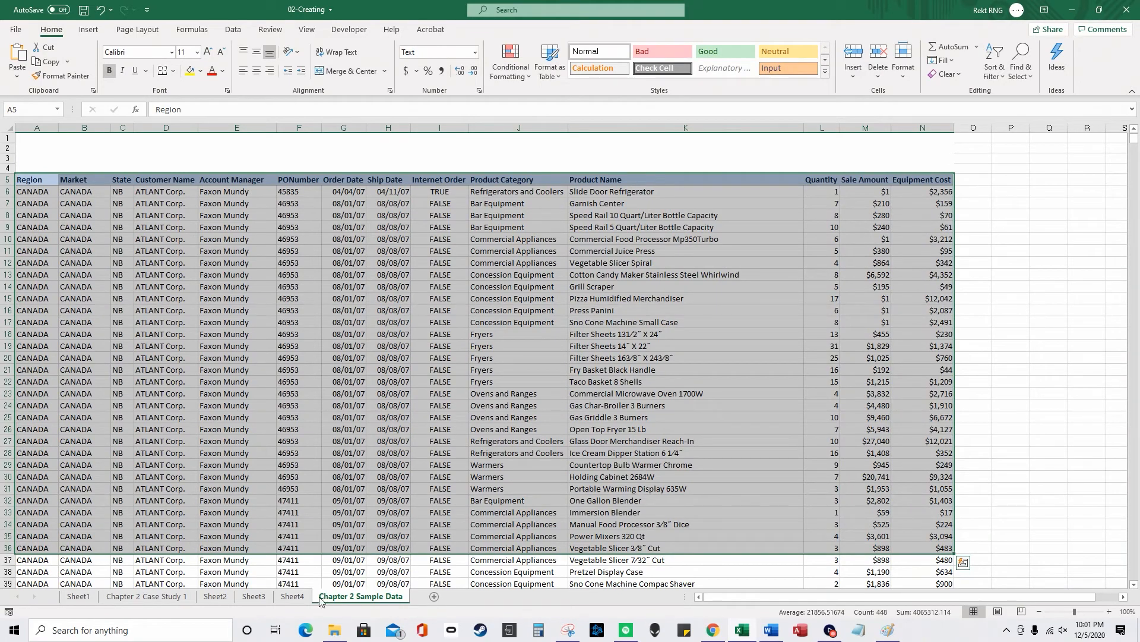
left_click(293, 596)
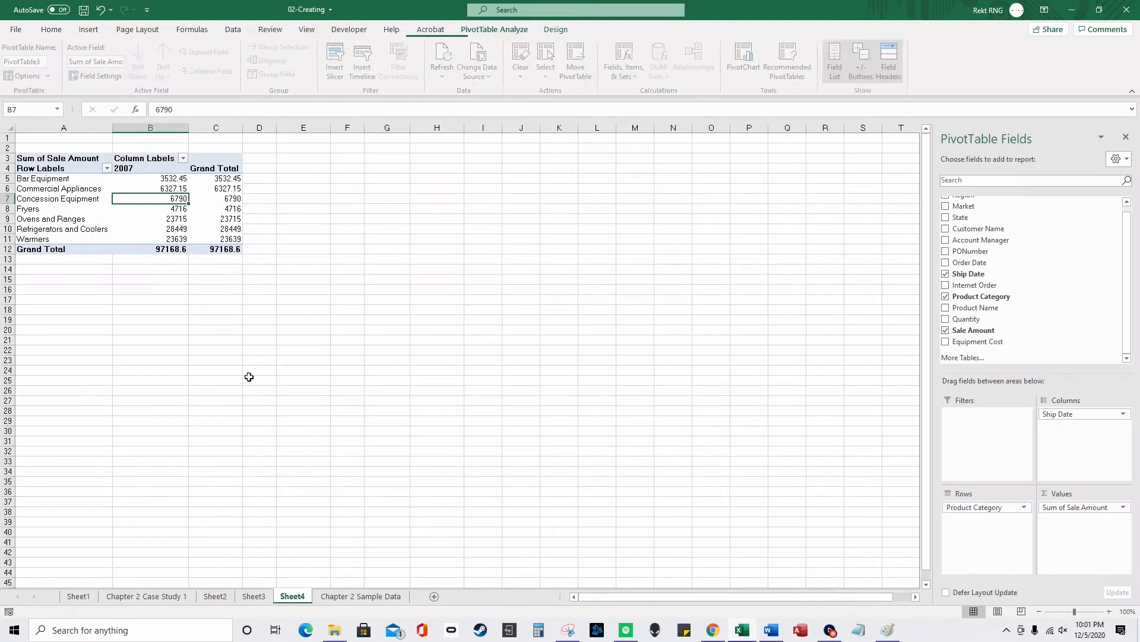
left_click(254, 596)
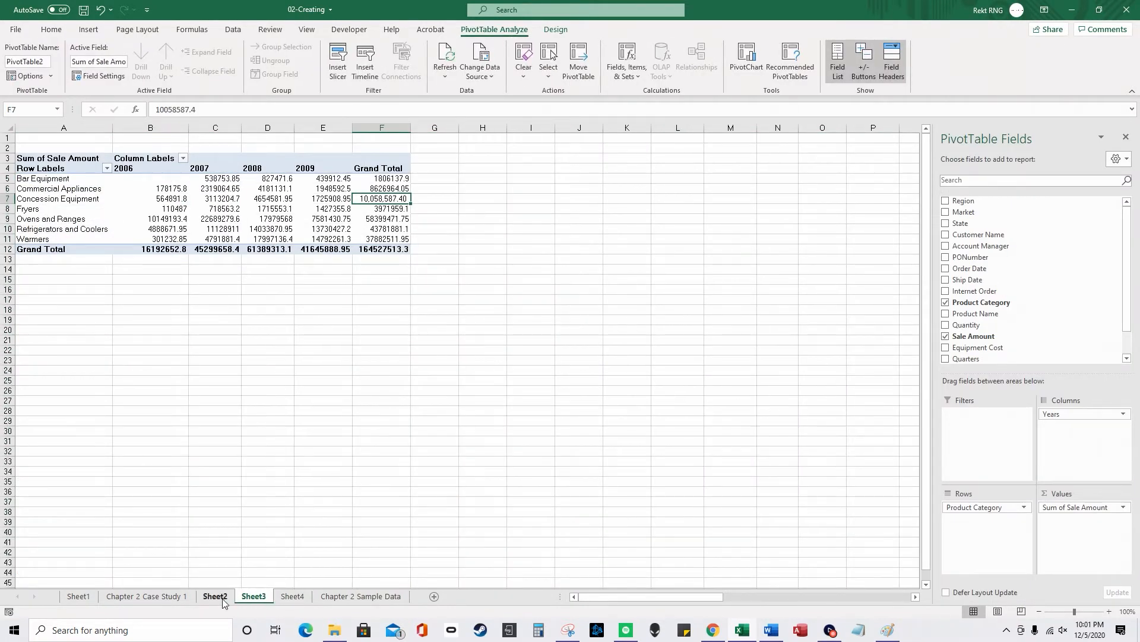
Step: Select the full sample data range starting at the Region header in A5 to show its whole extent
left_click(335, 597)
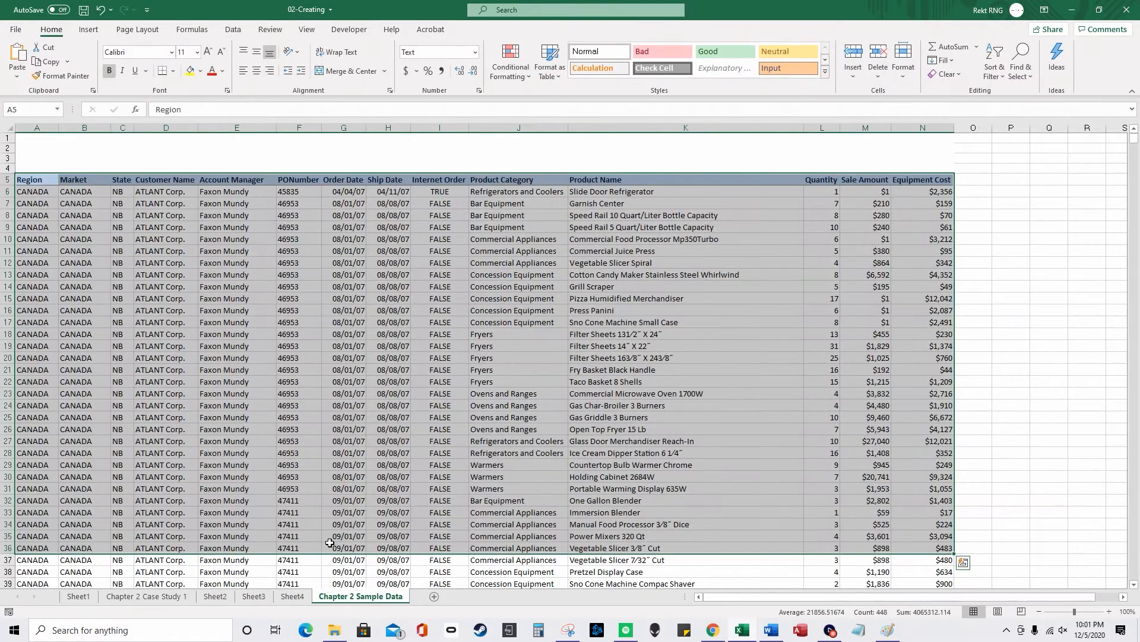
left_click(29, 179)
key("ctrl+shift+Down")
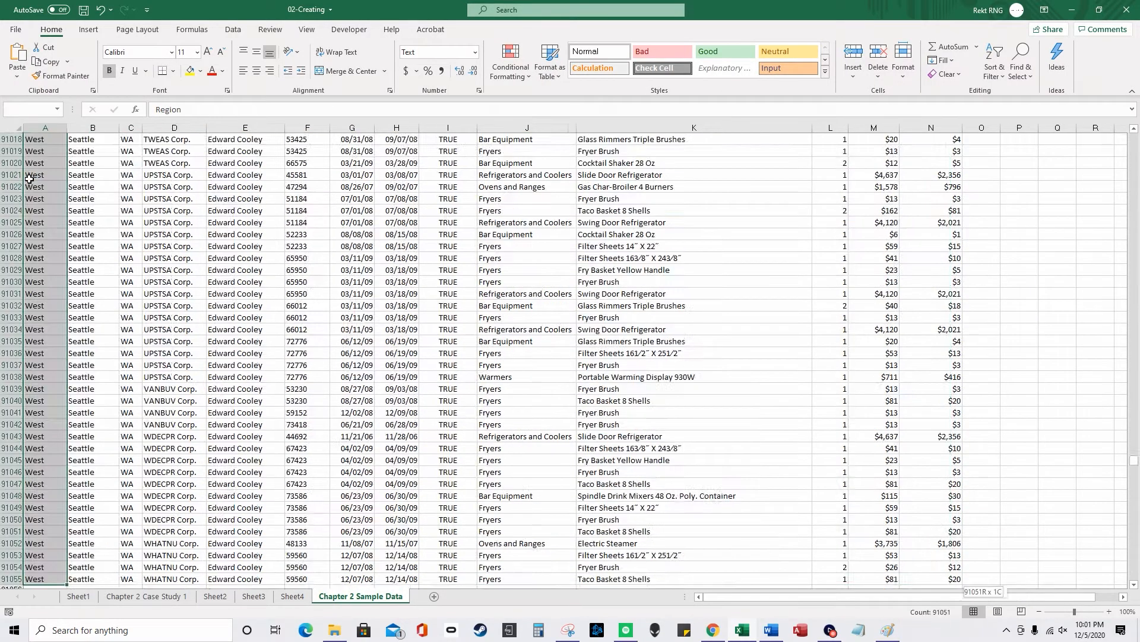
key("ctrl+shift+Right")
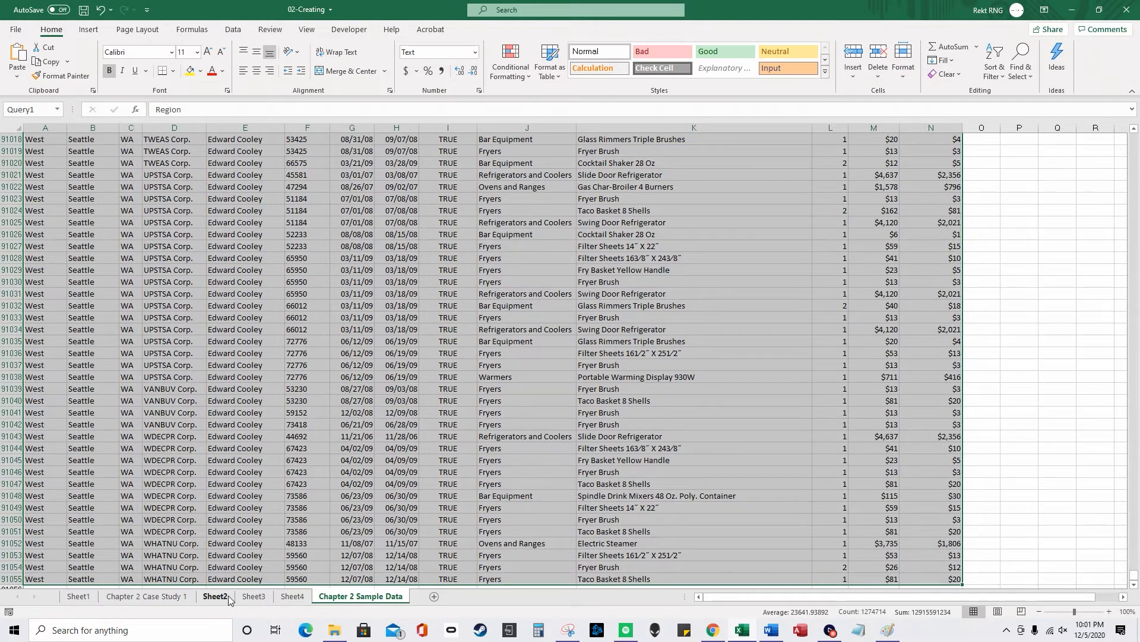
Step: Clear the contents of the whole Product Name column K in the sample data
scroll(1135, 295, "up", 1)
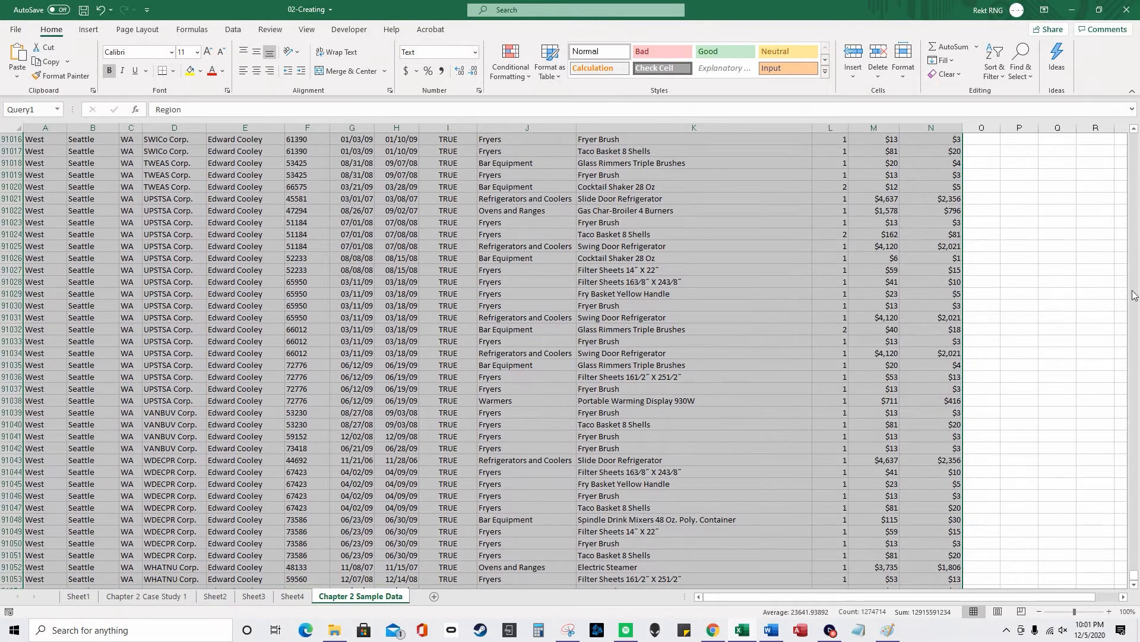
left_click_drag(1133, 575, 1102, 195)
scroll(1102, 195, "up", 14)
left_click_drag(1134, 141, 1131, 129)
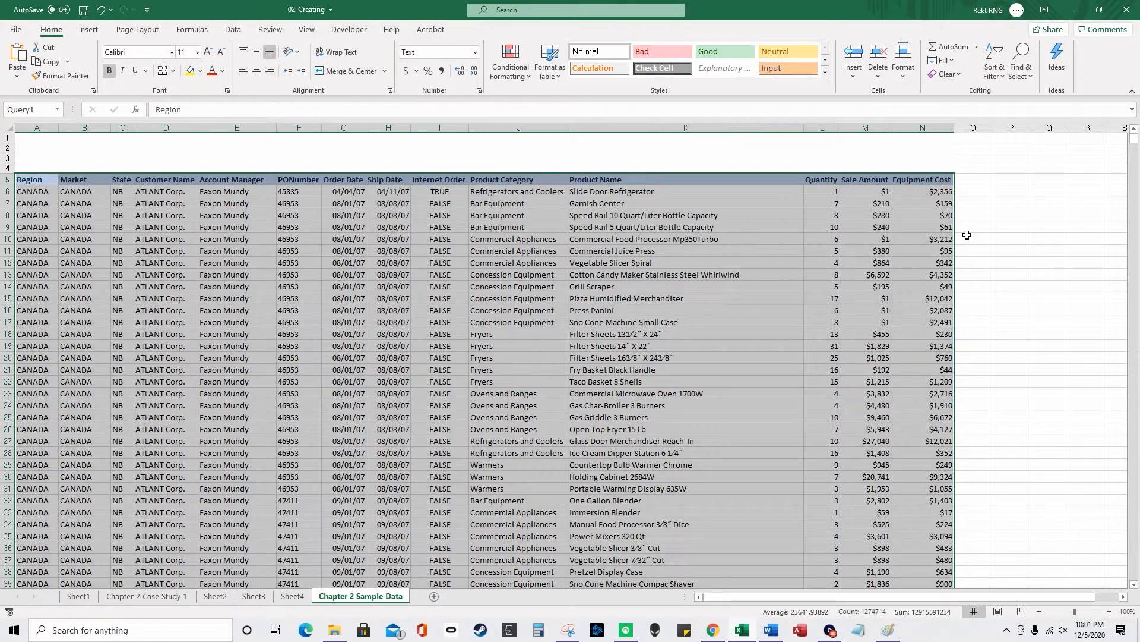
left_click(693, 128)
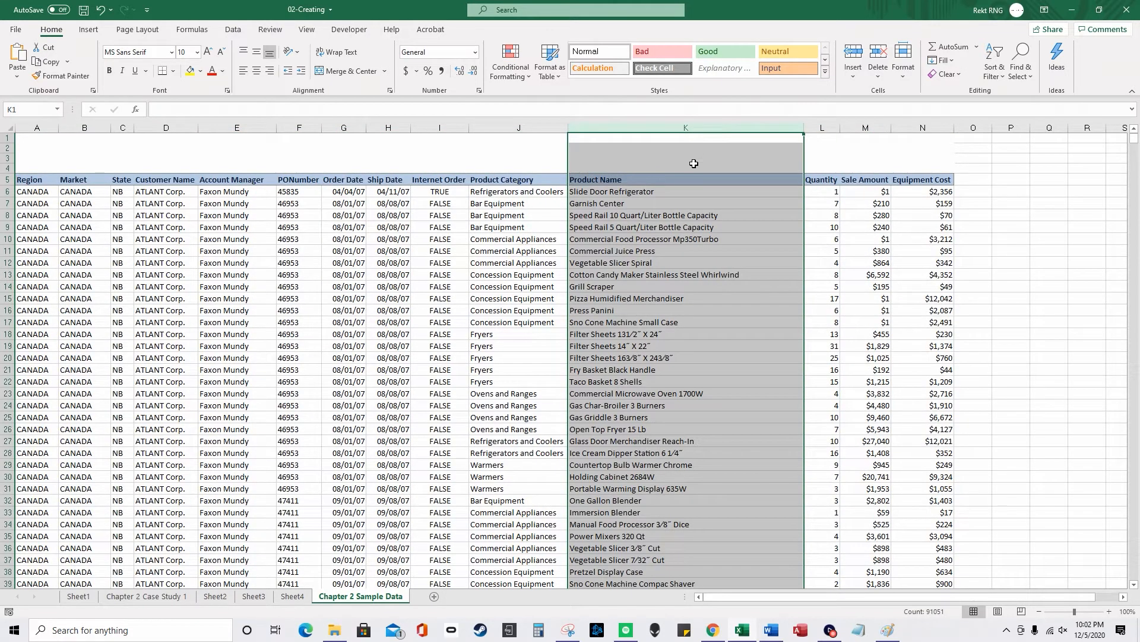
key("Delete")
Step: Insert a pivot table on a new worksheet from A5:N91055 with the emptied column K, and look through its field list
left_click(37, 177)
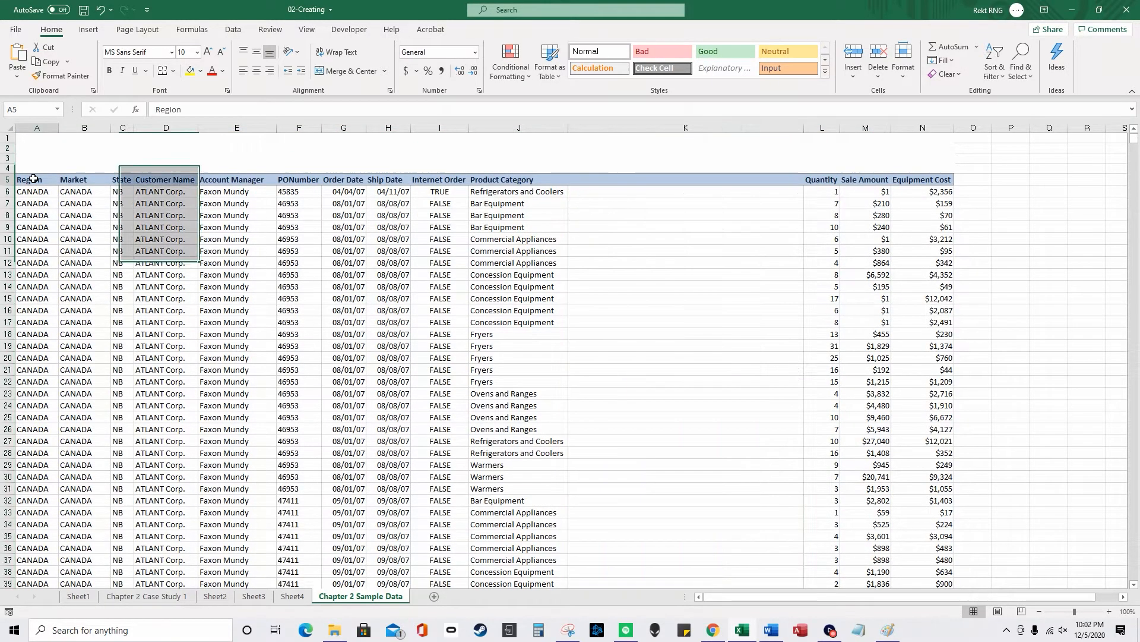
key("ctrl+shift+Down")
key("ctrl+shift+Right")
key("ctrl+shift+Right")
key("ctrl+shift+Right")
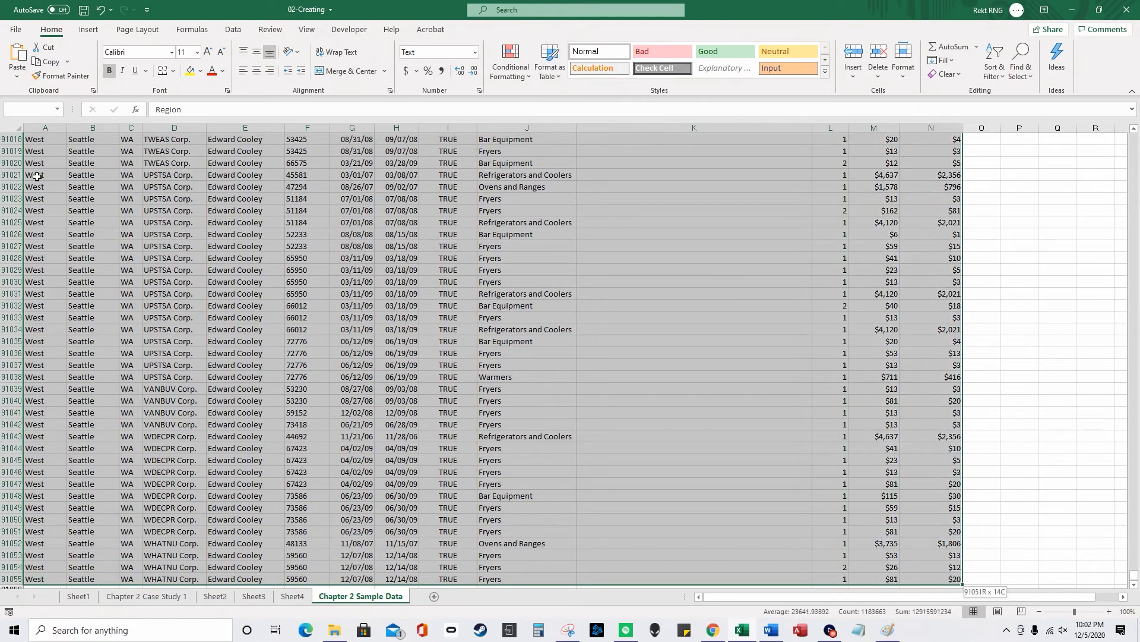
left_click(88, 30)
left_click(22, 56)
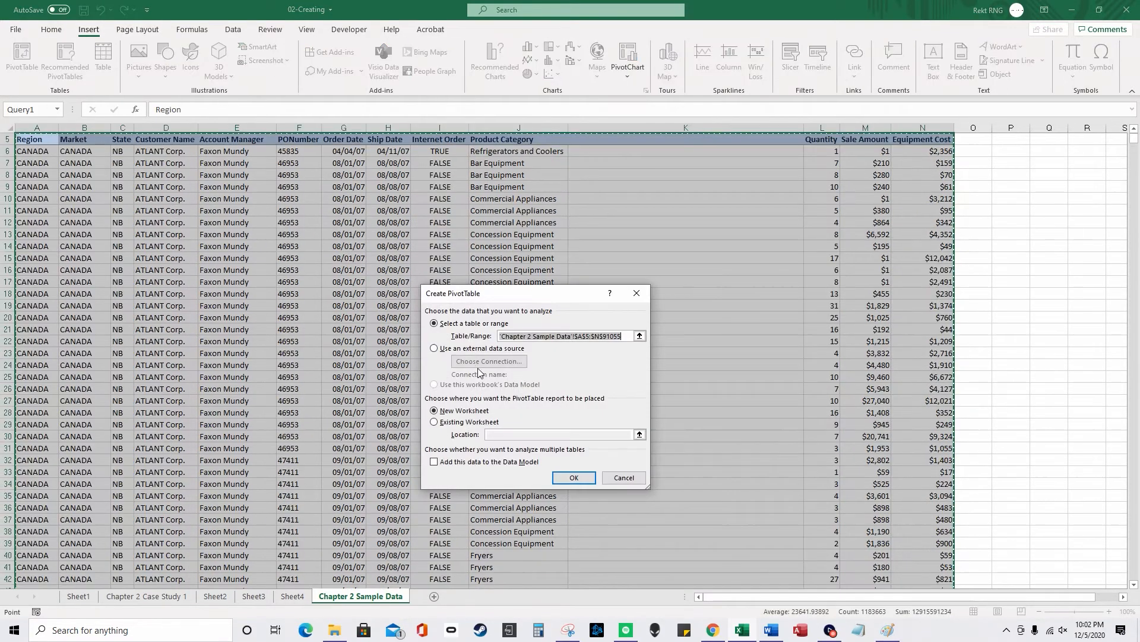
left_click(574, 478)
scroll(974, 333, "down", 1)
scroll(969, 248, "up", 1)
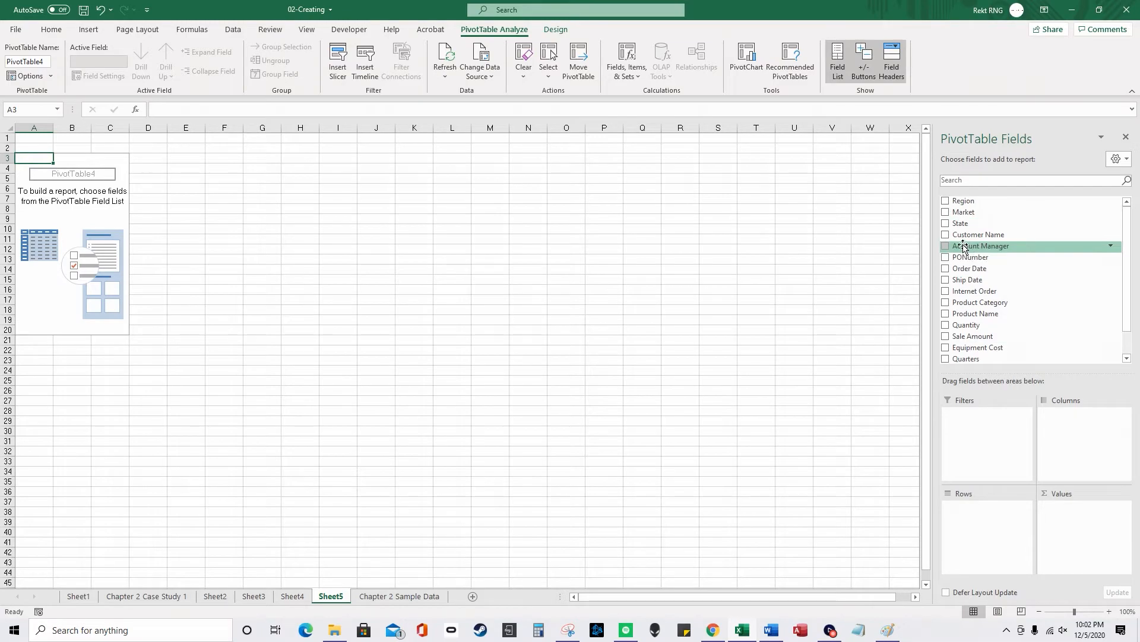
scroll(947, 335, "down", 1)
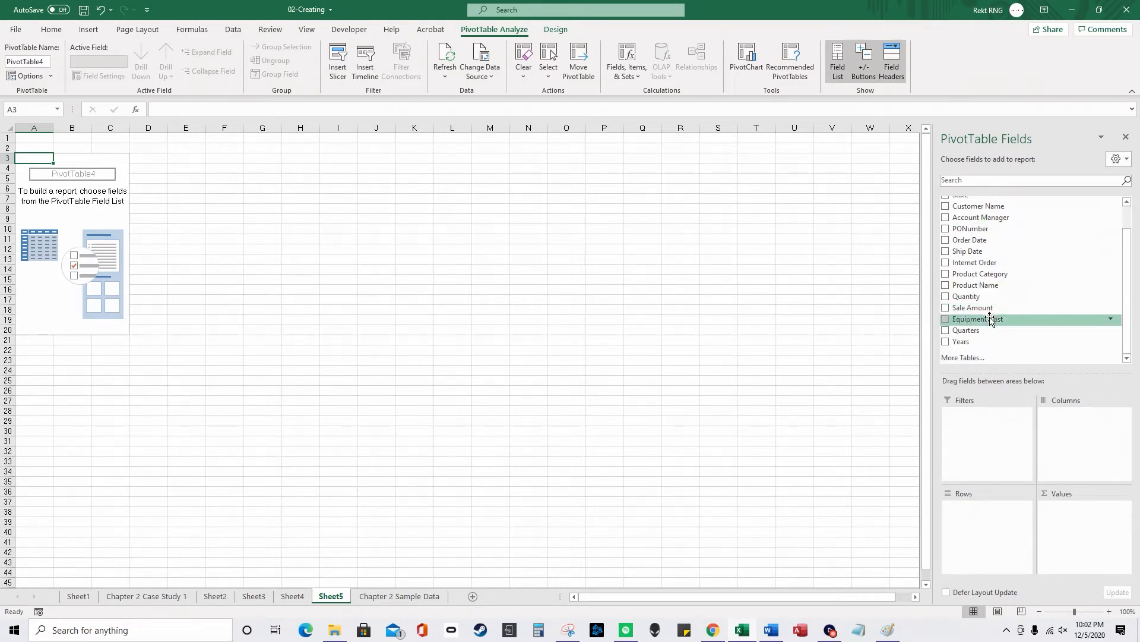
Step: Compare the new Sheet5 pivot table's field list with the emptied Product Name column K in the sample data
left_click(394, 597)
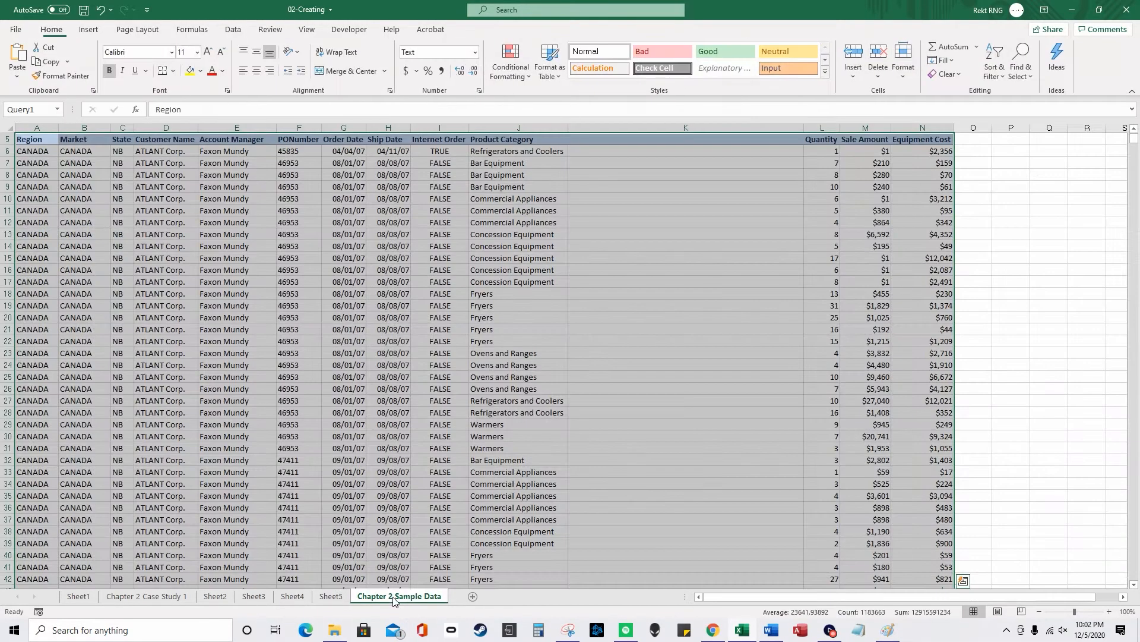
left_click(332, 596)
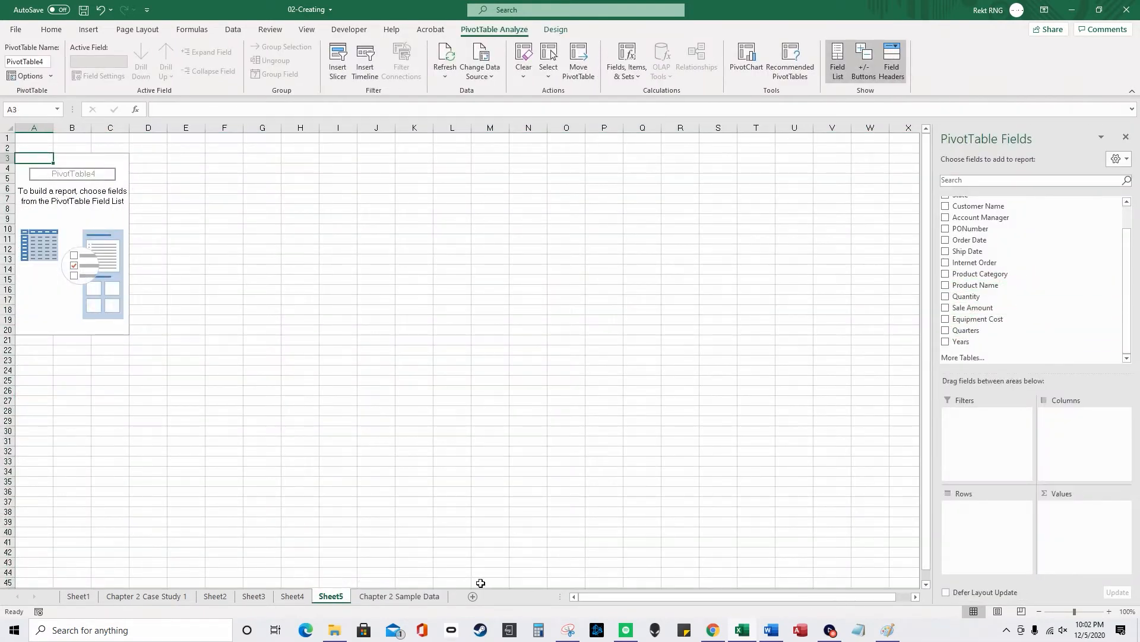
left_click(421, 595)
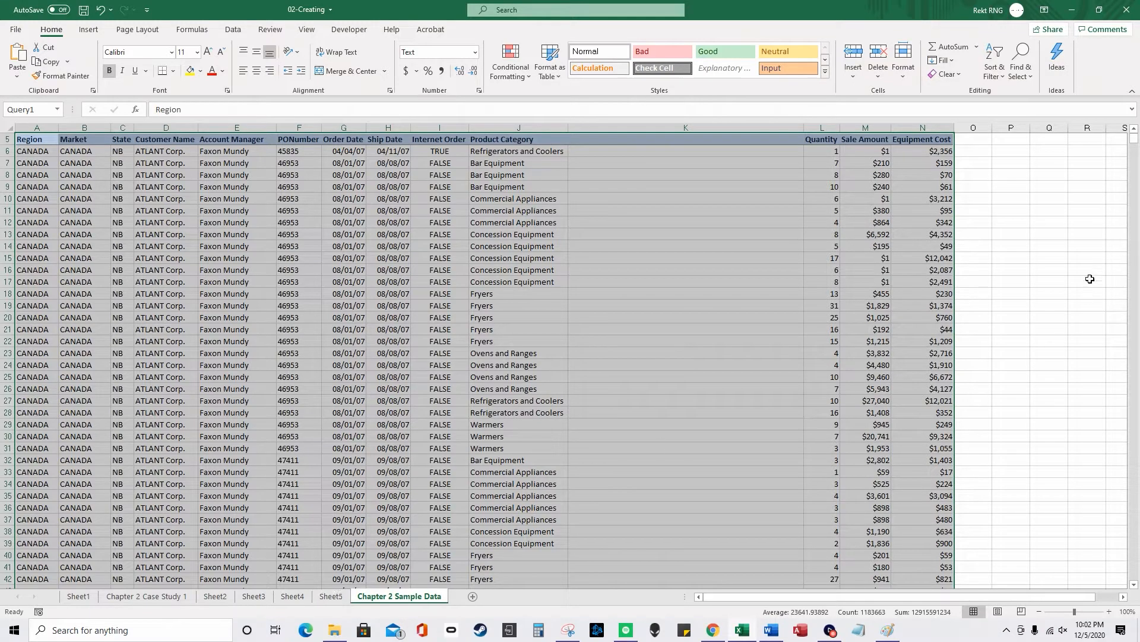
mouse_move(1134, 138)
left_mouse_down()
mouse_move(1139, 382)
mouse_move(1134, 137)
left_mouse_up()
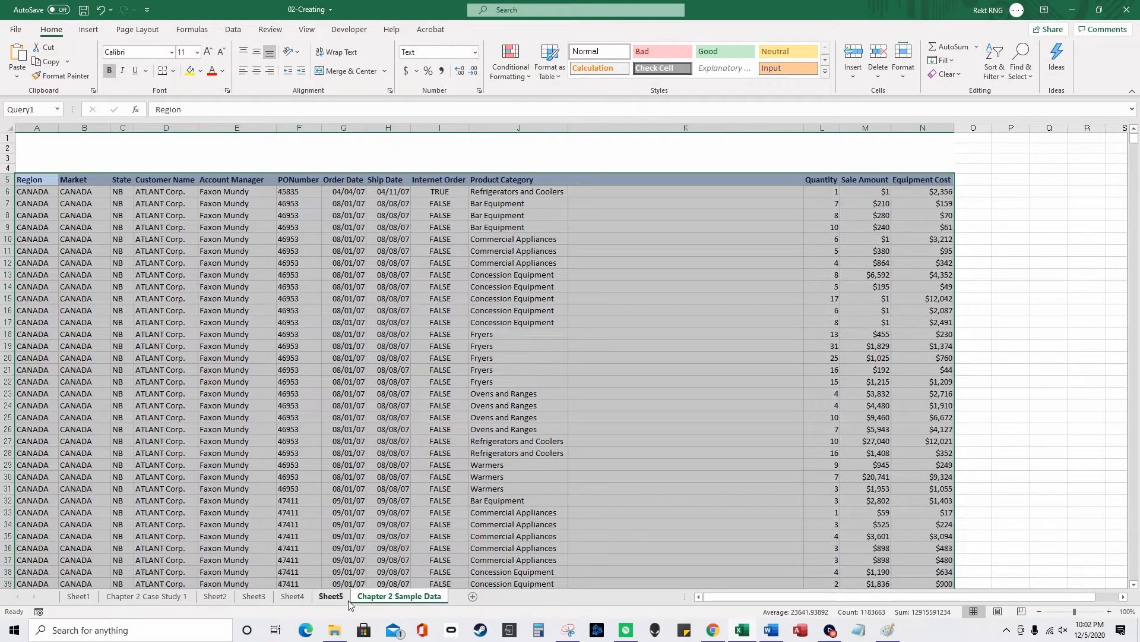
left_click(298, 597)
left_click(399, 596)
left_click(240, 34)
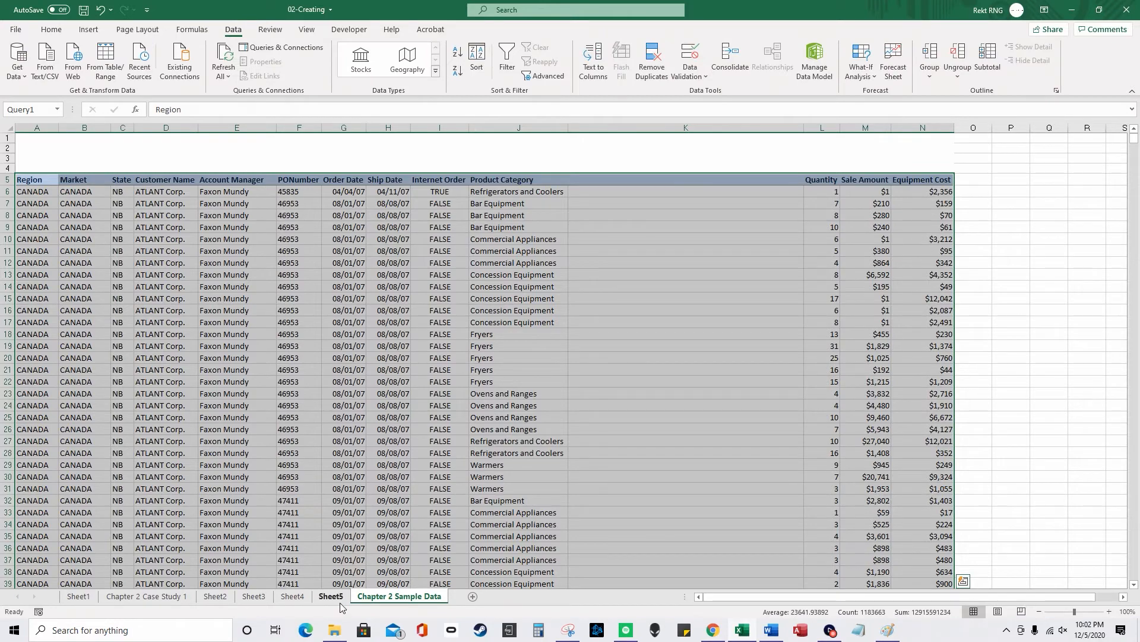
Step: Build the Sheet5 pivot table with Product Category in the rows and Sale Amount in the values
left_click(330, 596)
scroll(1006, 291, "down", 1)
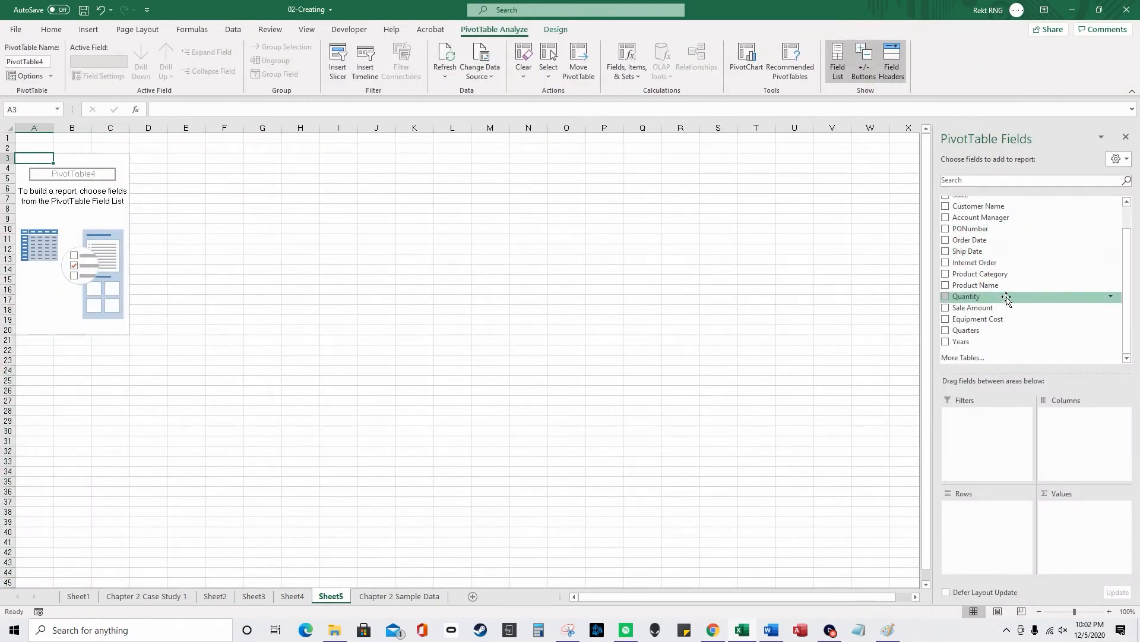
left_click_drag(1004, 285, 1007, 517)
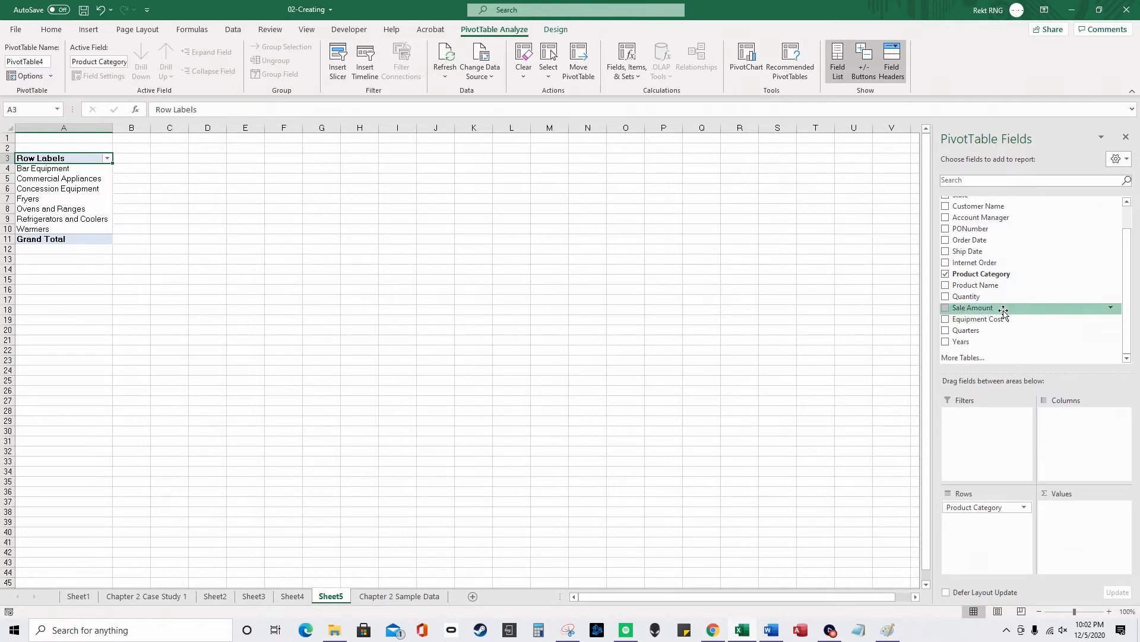
left_click(1003, 309)
Step: Try to refresh all pivot tables in the workbook while the source column K has no header
left_click(233, 29)
left_click(215, 76)
left_click(237, 110)
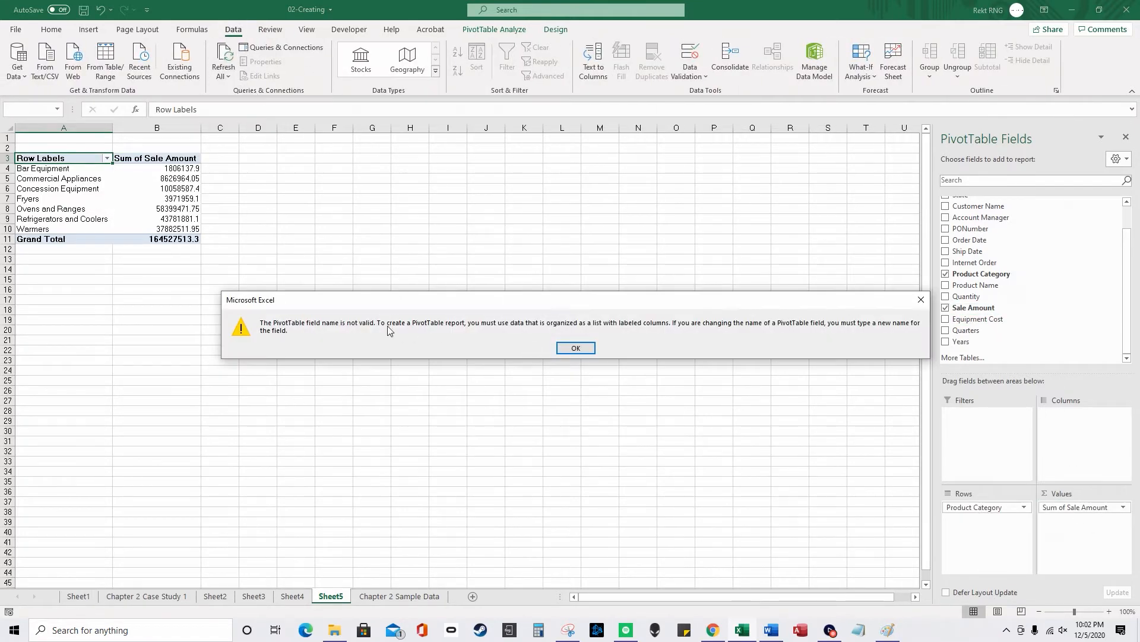
left_click(581, 349)
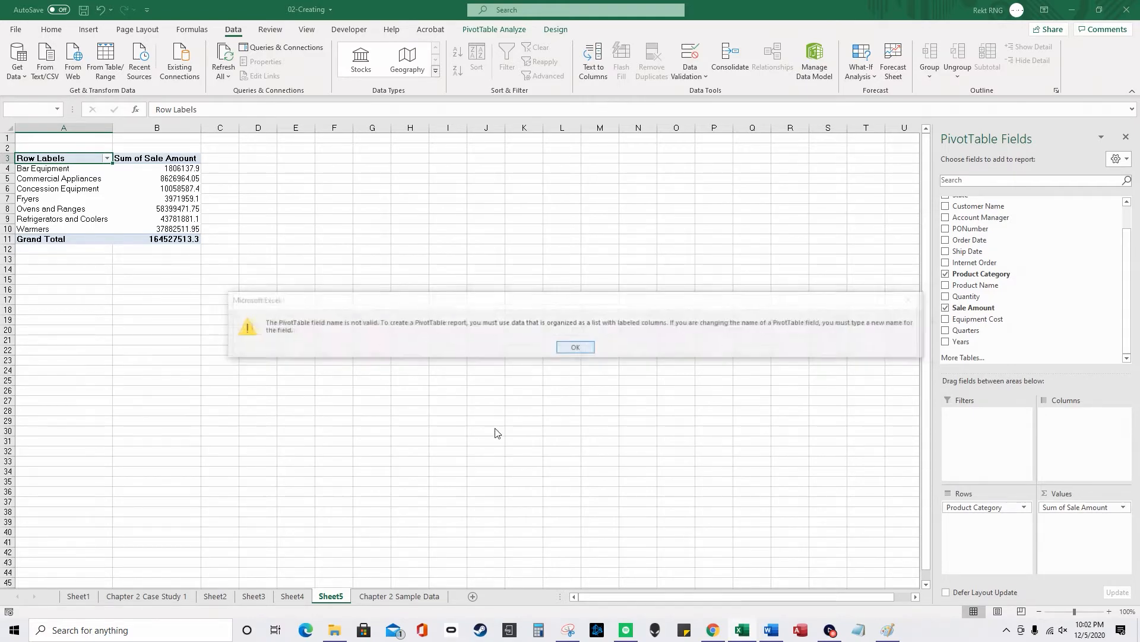
left_click(577, 350)
Step: Examine the blank header cell K5 and the neighbouring cells in the sample data
left_click(401, 595)
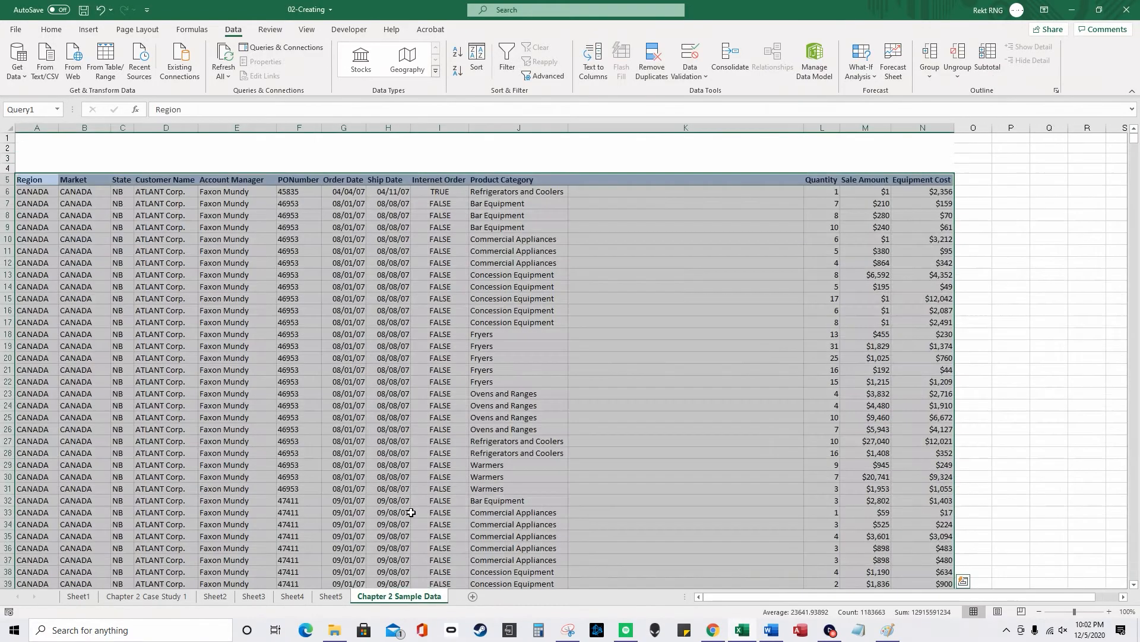
left_click(630, 180)
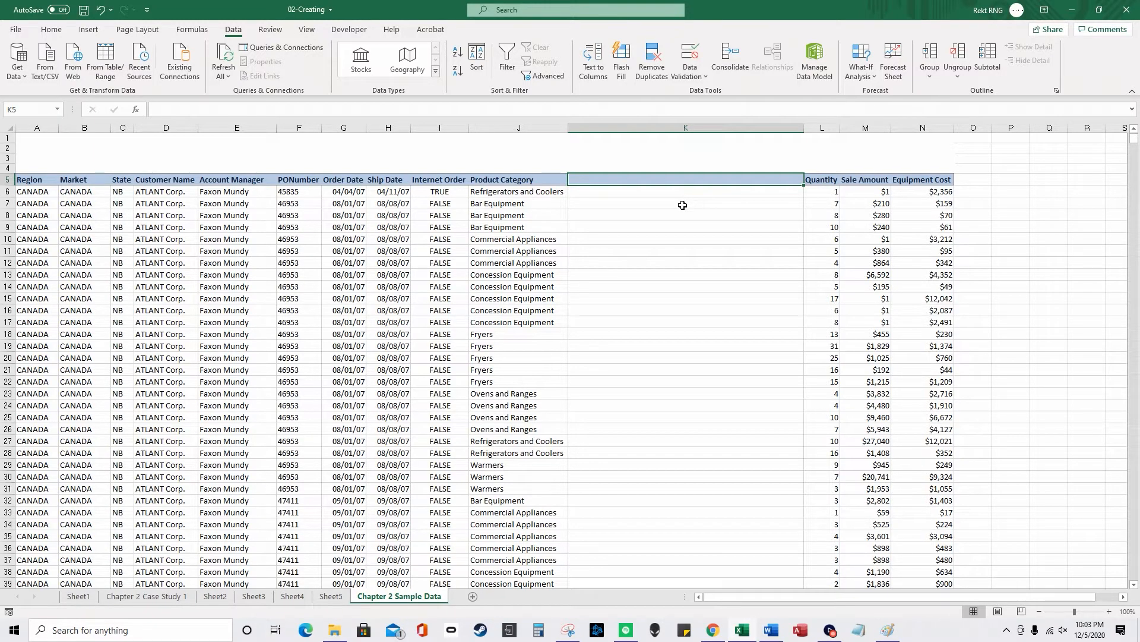
left_click(719, 196)
left_click(832, 193)
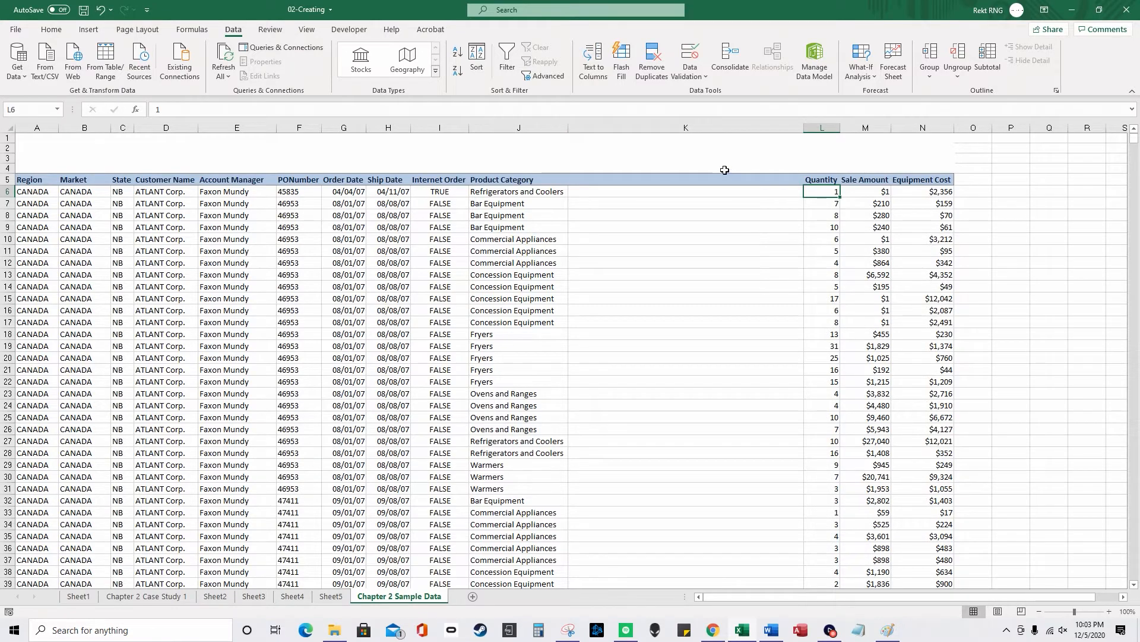
Step: Undo the last changes back through the clearing of the Product Name column K
key("ctrl+z")
key("ctrl+z")
key("ctrl+z")
key("ctrl+z")
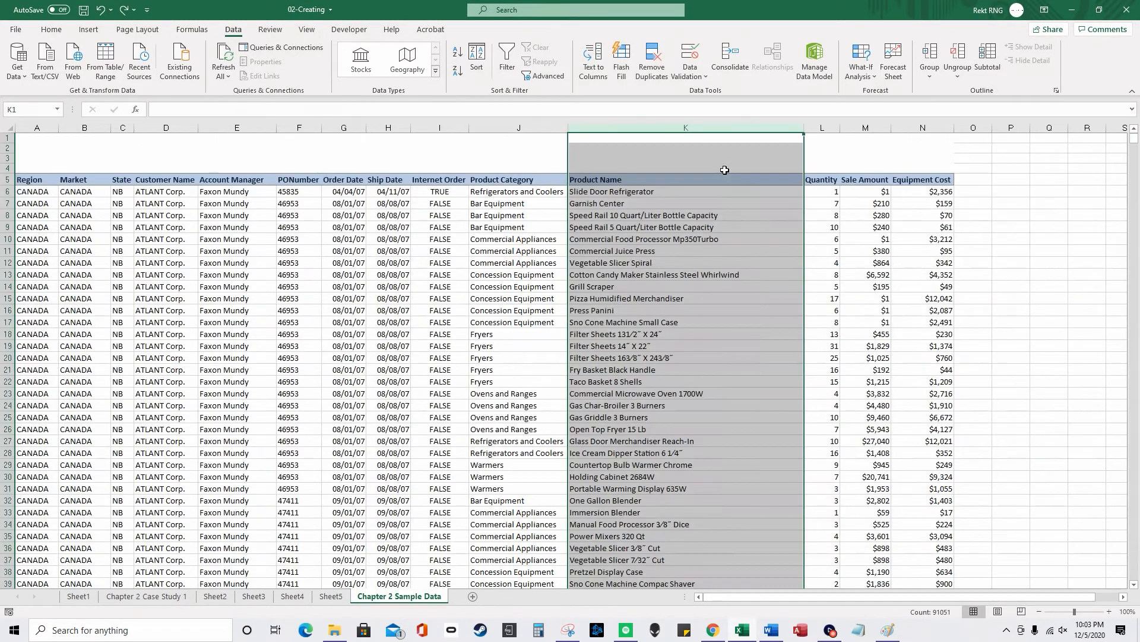
Step: Clear scattered Sale Amount values in cells M8, M12, M16 and M17 of the sample data
left_click(823, 205)
left_click(881, 216)
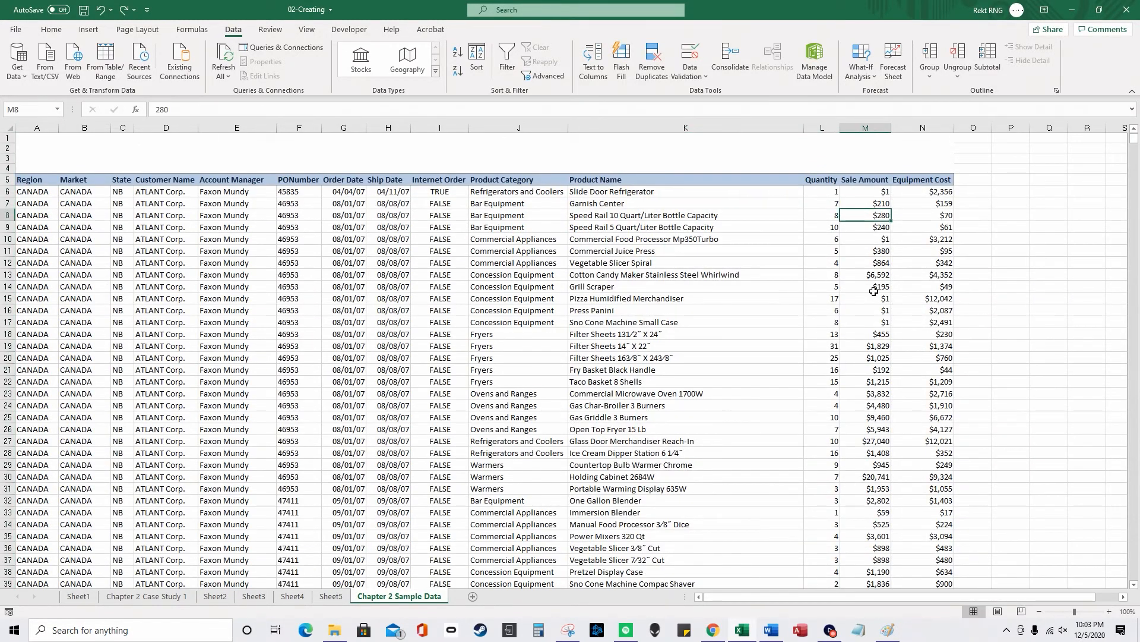
key("Delete")
left_click(874, 275)
key("Down")
key("Down")
key("Down")
key("Delete")
key("Down")
key("Delete")
key("Down")
Step: Replace all blank cells in the whole Sale Amount column M with 0
left_click(873, 196)
key("shift+Down")
key("shift+Down")
key("shift+Down")
key("shift+Down")
key("shift+Down")
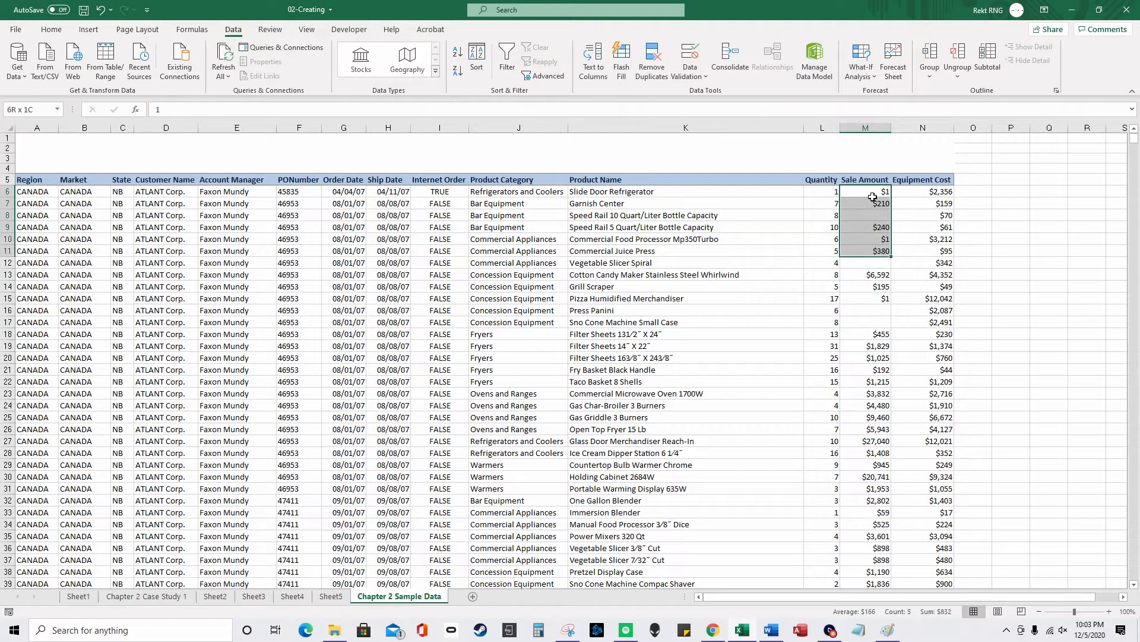
left_click(866, 128)
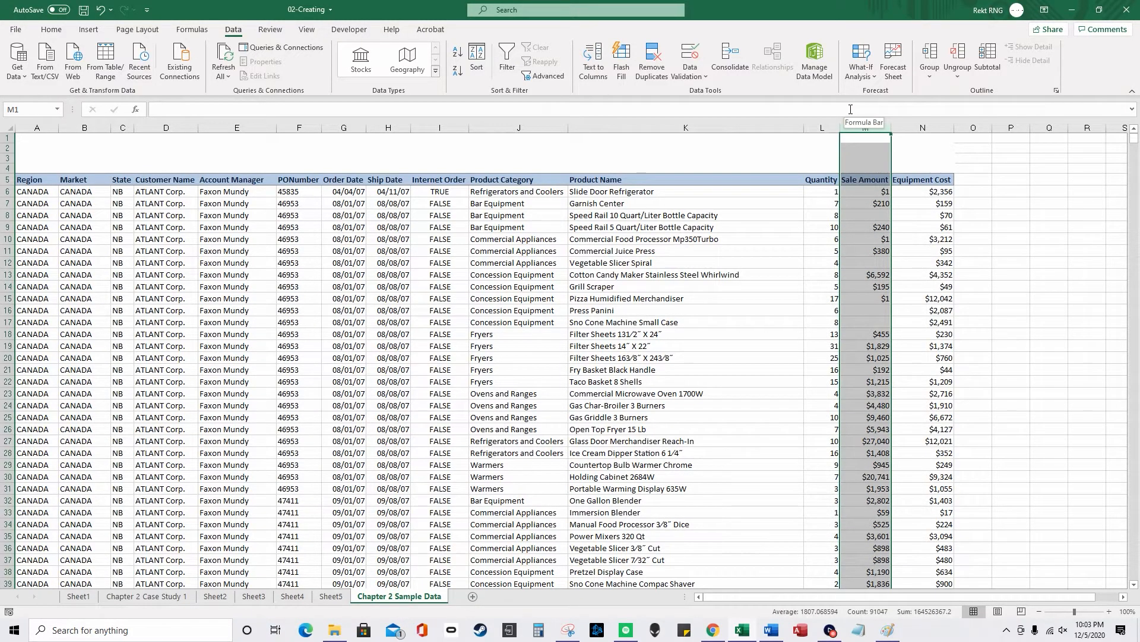
key("ctrl+f")
left_click(458, 380)
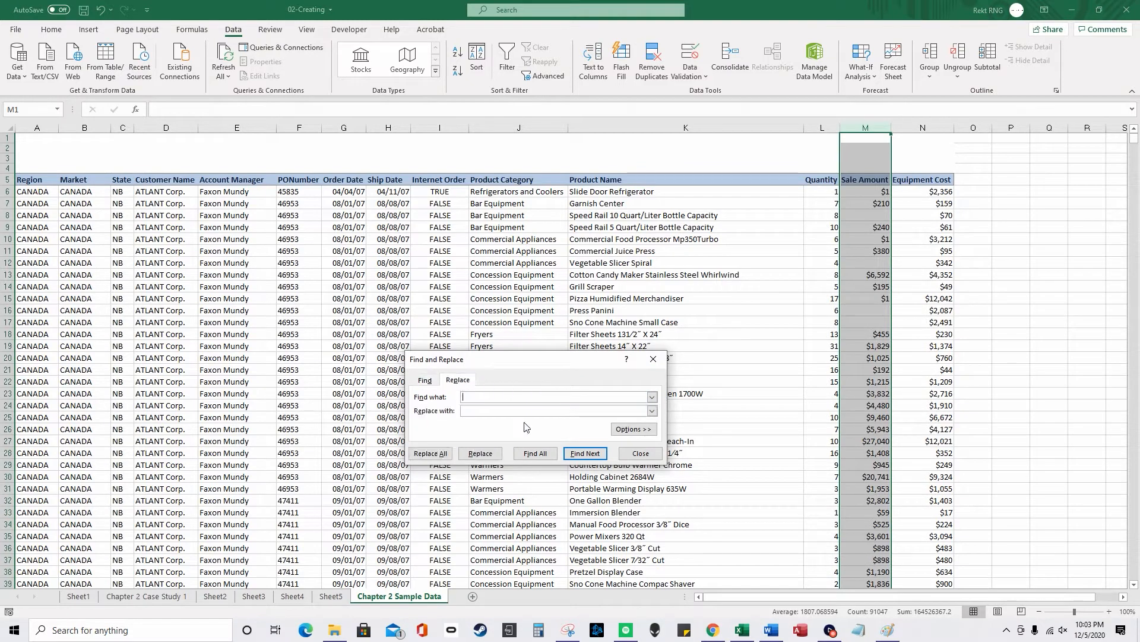
left_click(491, 410)
type("0")
left_click(444, 456)
left_click(576, 350)
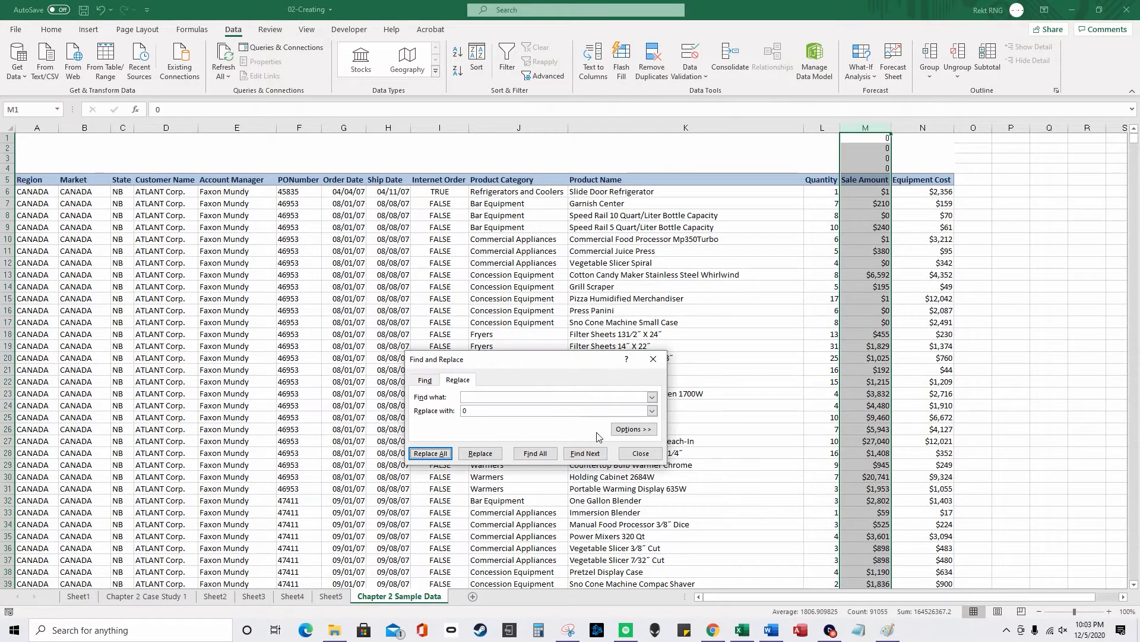
key("Escape")
Step: Clear the zeros from M1:M4 above the Sale Amount header and check column M down to its last row
left_click_drag(866, 138, 870, 168)
key("Delete")
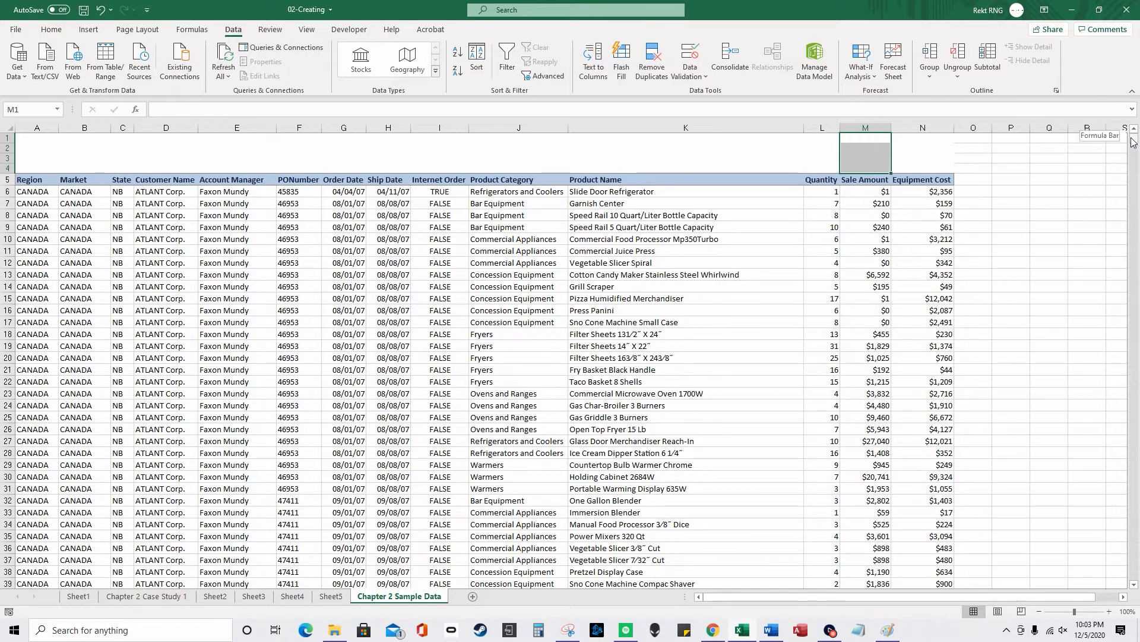
left_click_drag(1134, 139, 1134, 282)
left_click(878, 413)
key("ctrl+Down")
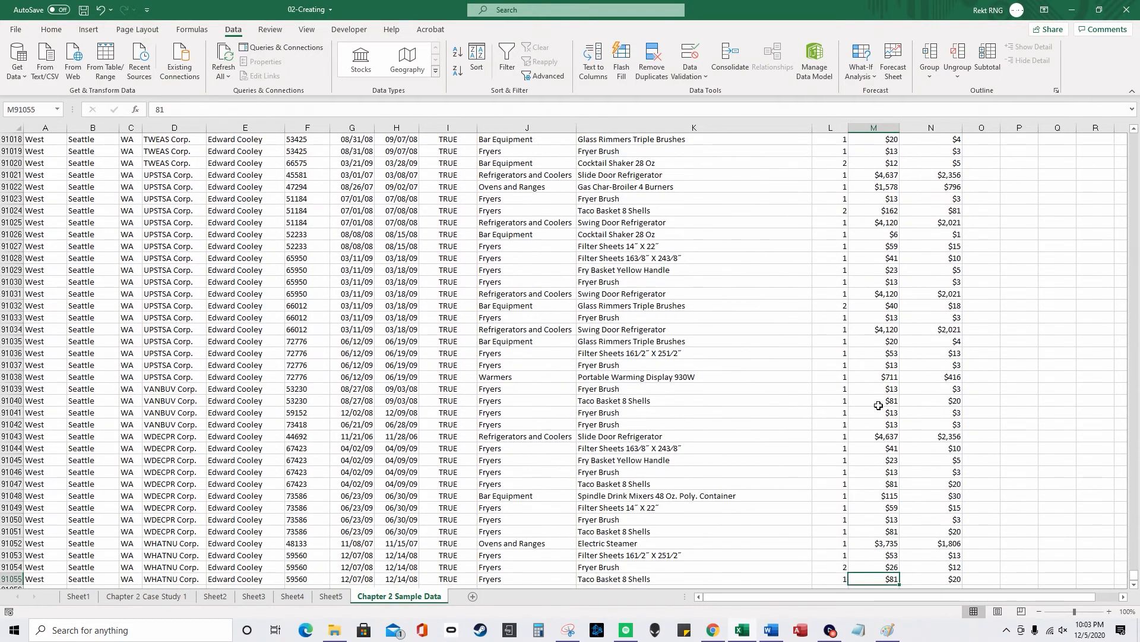
key("ctrl+Up")
key("ctrl+Up")
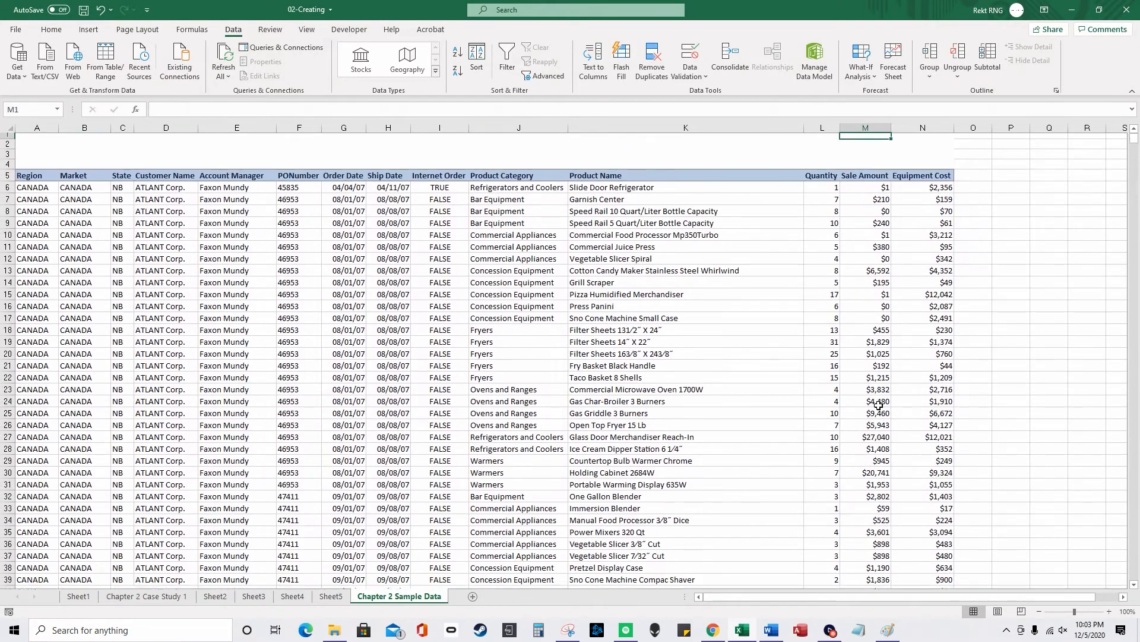
Step: Clear the Sale Amount values in cell M12 and in M15:M22
left_click(886, 204)
left_click(880, 261)
key("Delete")
key("Down")
key("Down")
key("Down")
key("Delete")
key("Down")
key("Delete")
key("Down")
key("Delete")
key("Down")
key("Delete")
key("Down")
key("Delete")
key("Down")
key("Delete")
key("Down")
key("Delete")
key("Down")
key("Delete")
Step: Replace all blank cells in the Sale Amount range M6:M27 with 0
left_click_drag(876, 193, 885, 443)
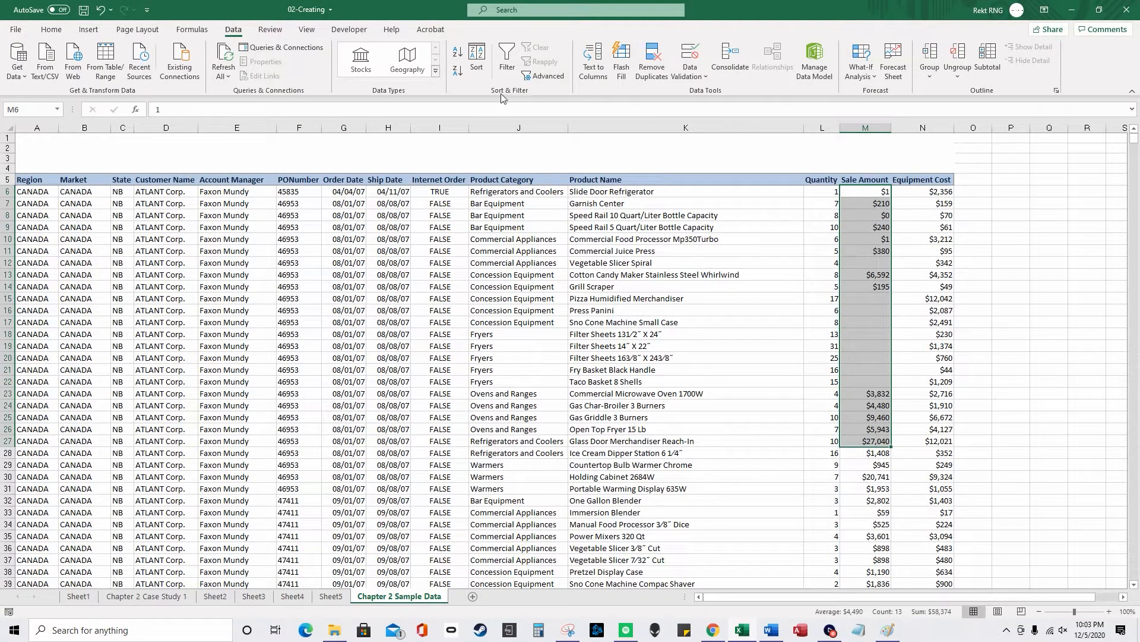
left_click(52, 30)
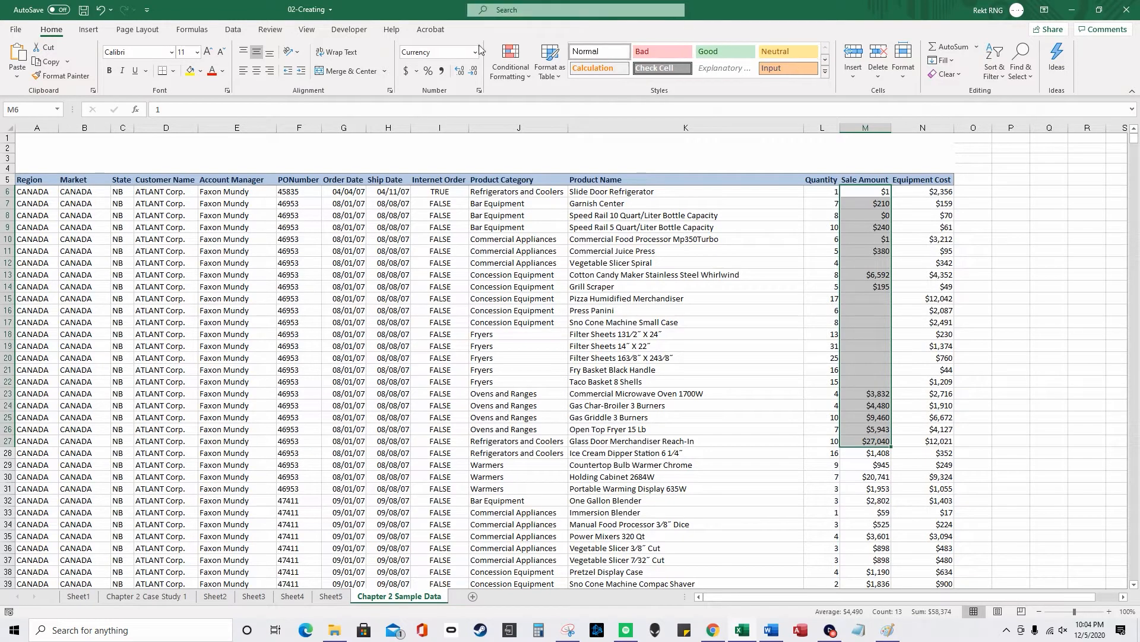
left_click(1027, 77)
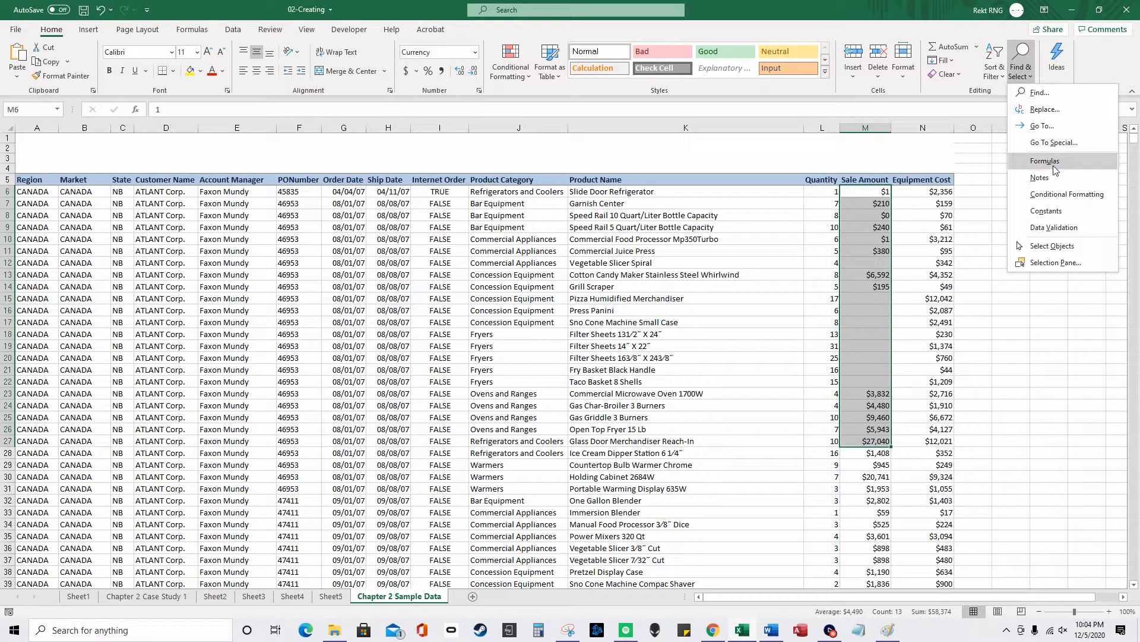
left_click(1046, 110)
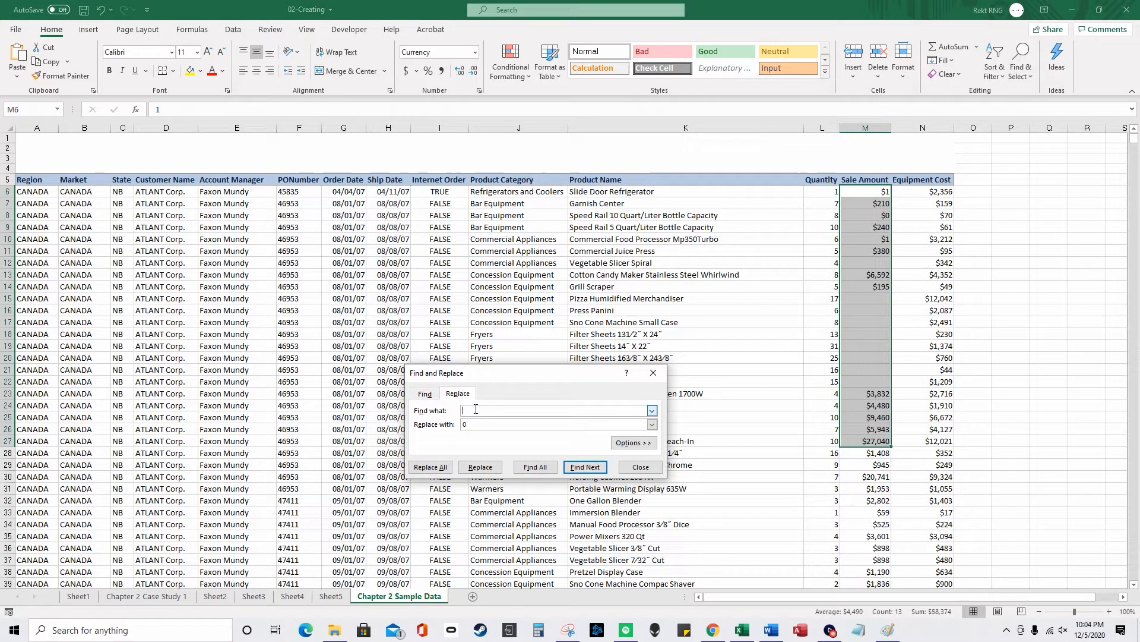
left_click(431, 466)
left_click(573, 352)
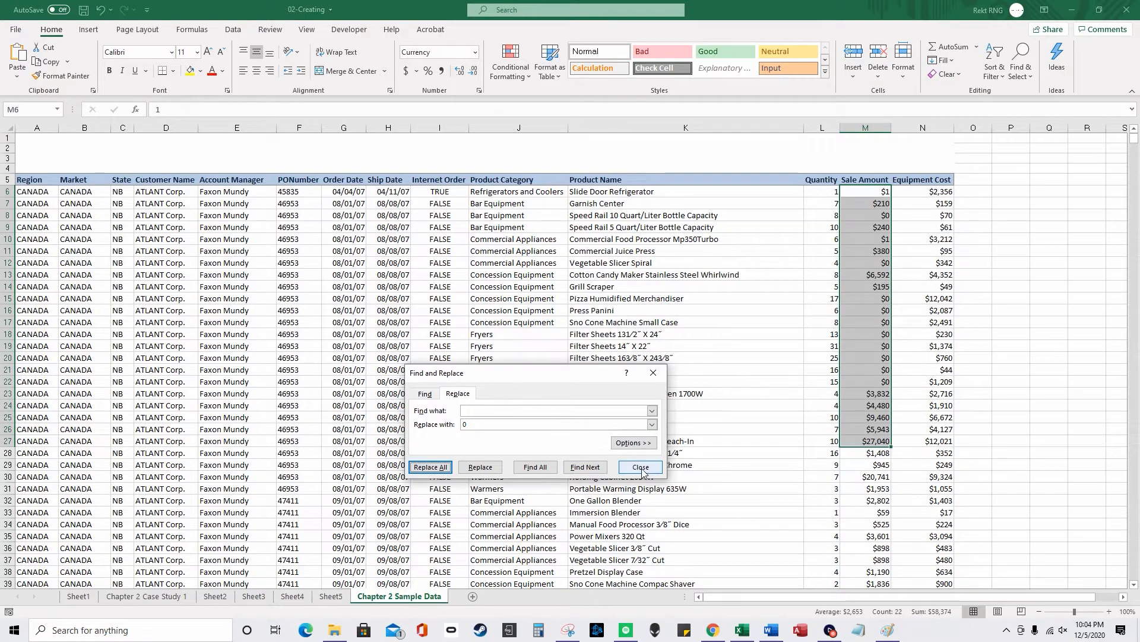
left_click(640, 467)
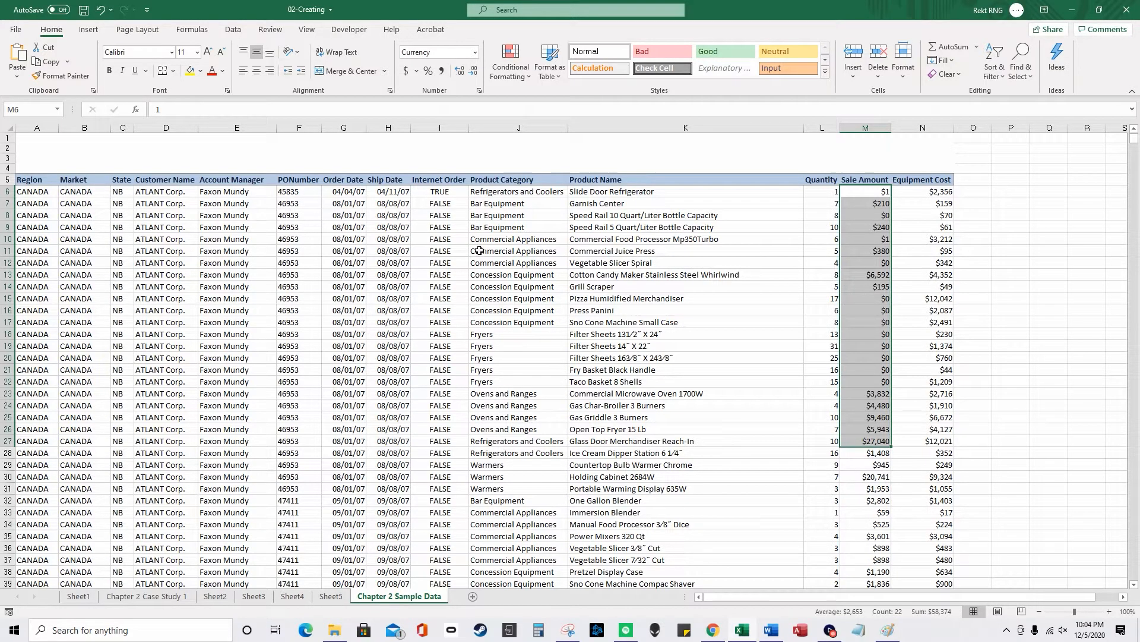
Step: Duplicate the last sample data row, 91055, into row 91056 beneath it
left_click(109, 273)
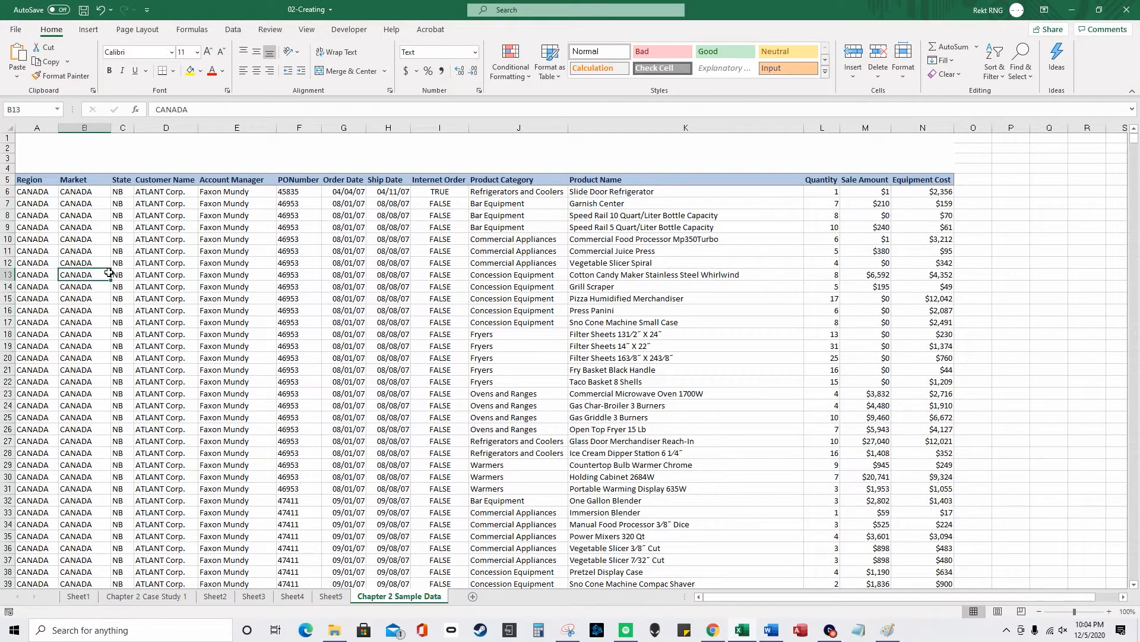
key("ctrl+Down")
key("ctrl+Down")
key("ctrl+Up")
key("Left")
key("Up")
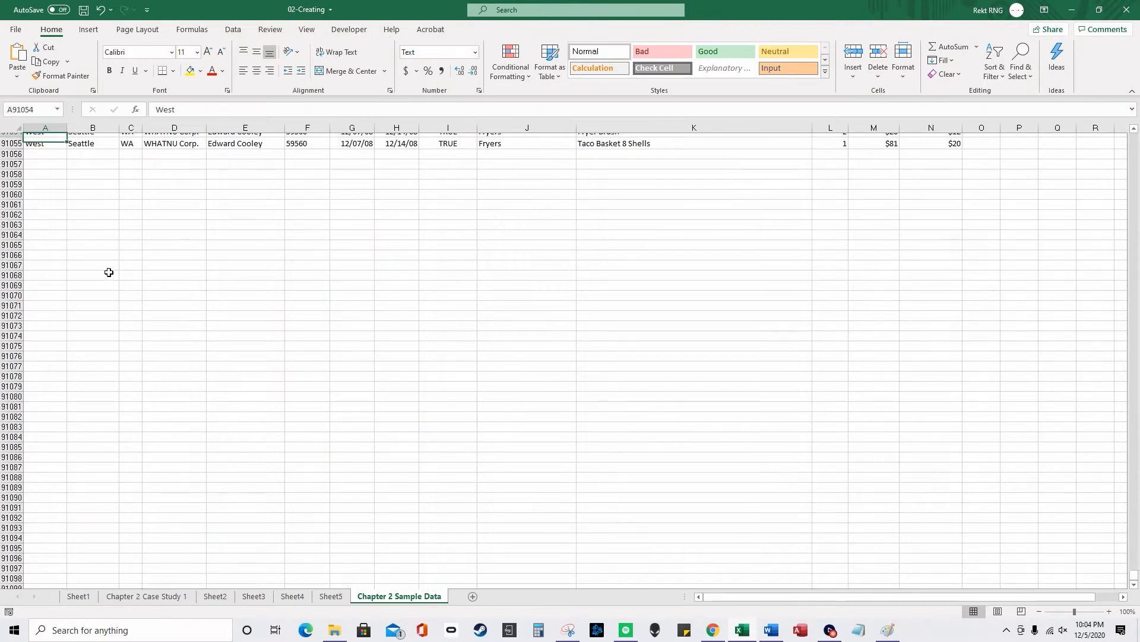
left_click(11, 140)
left_click(10, 151)
key("ctrl+c")
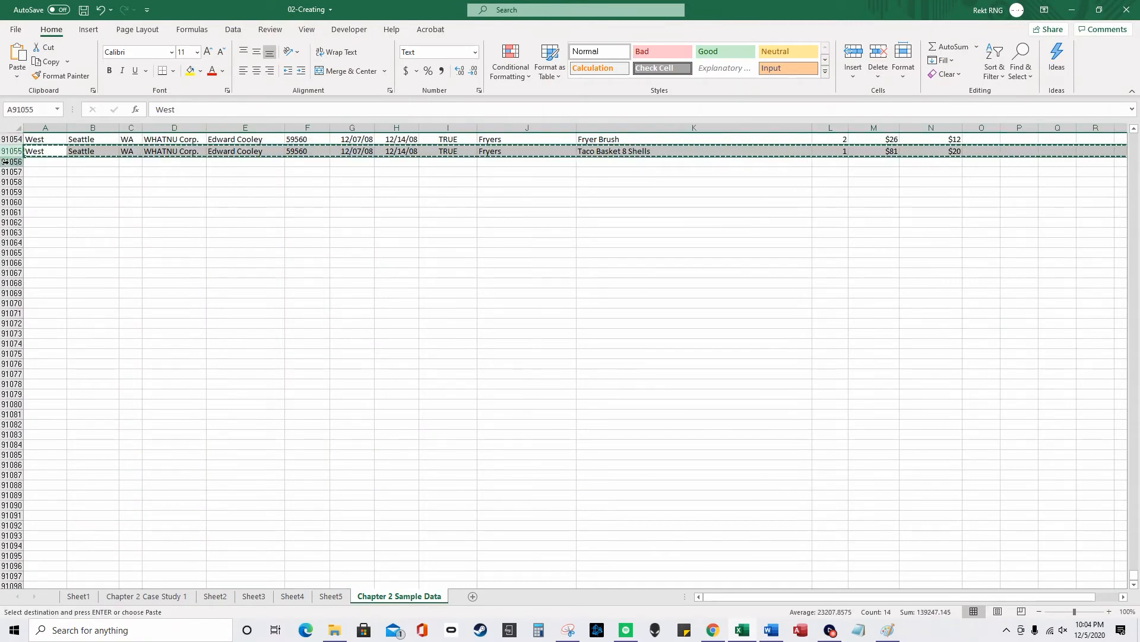
left_click(10, 162)
key("ctrl+v")
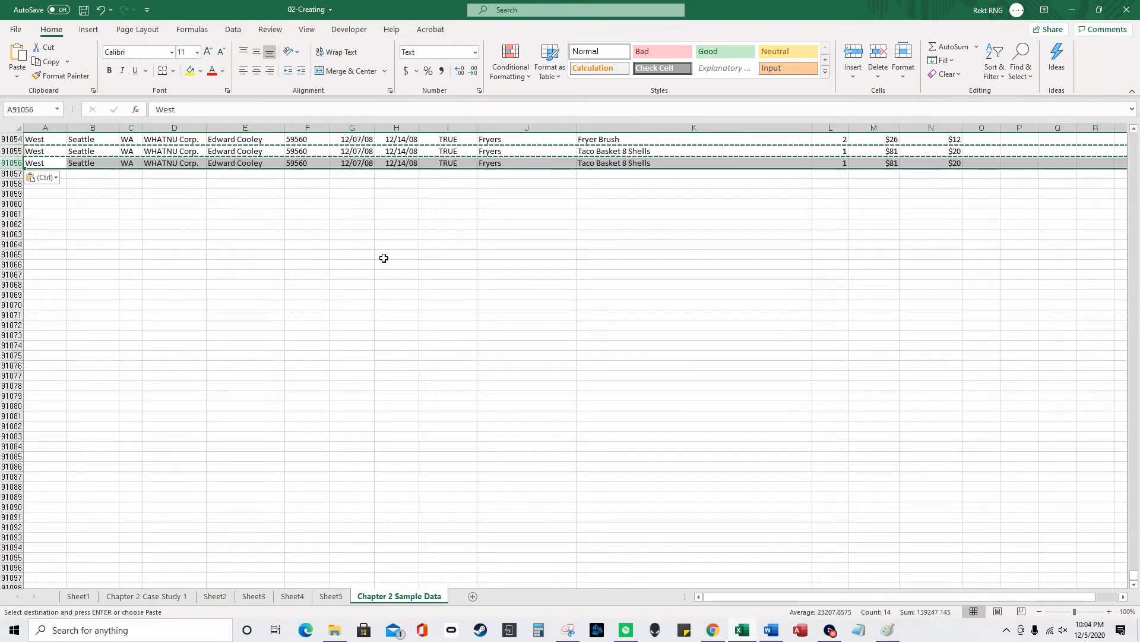
scroll(614, 292, "up", 2)
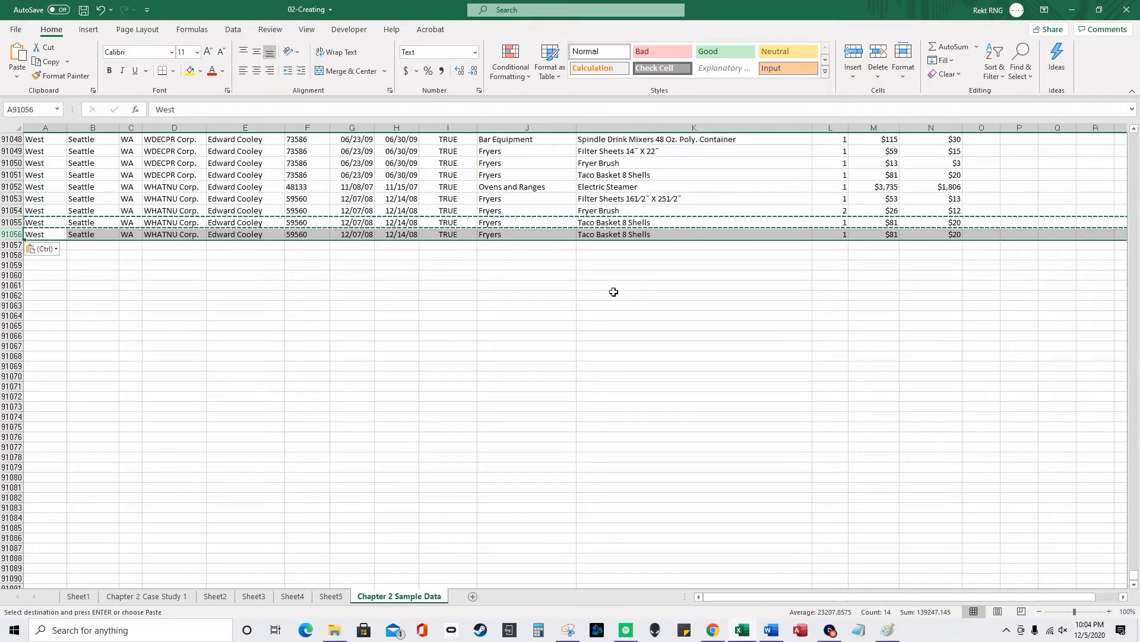
Step: Change the Sheet4 pivot table's data source to the full Chapter 2 Sample Data block, from A5 through the last row and column
left_click(333, 597)
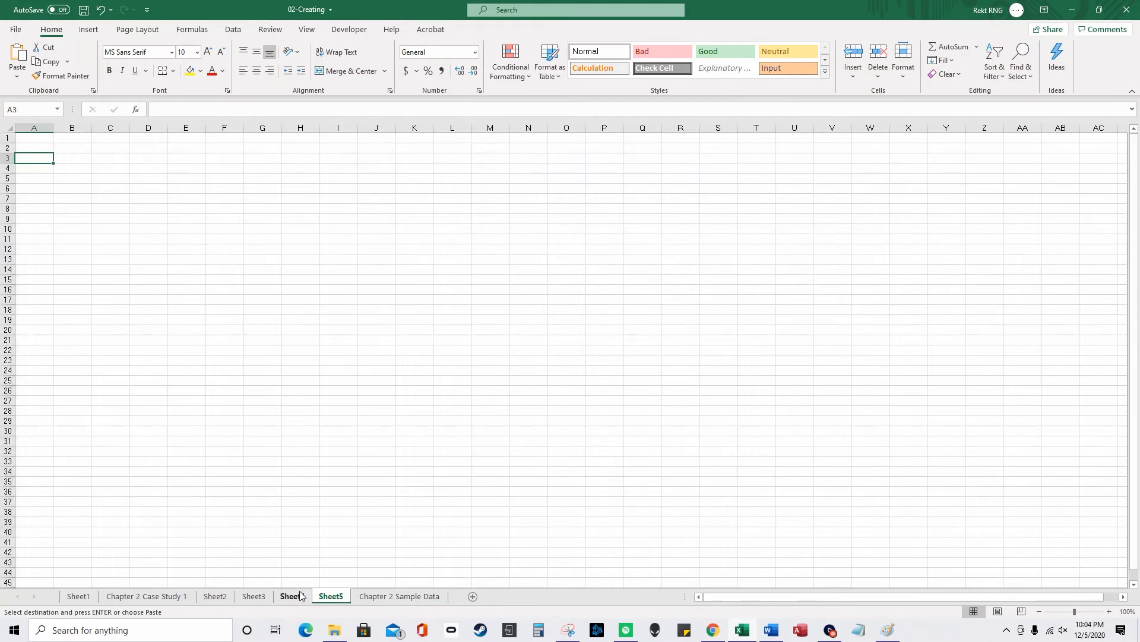
left_click(292, 596)
left_click(83, 189)
right_click(83, 188)
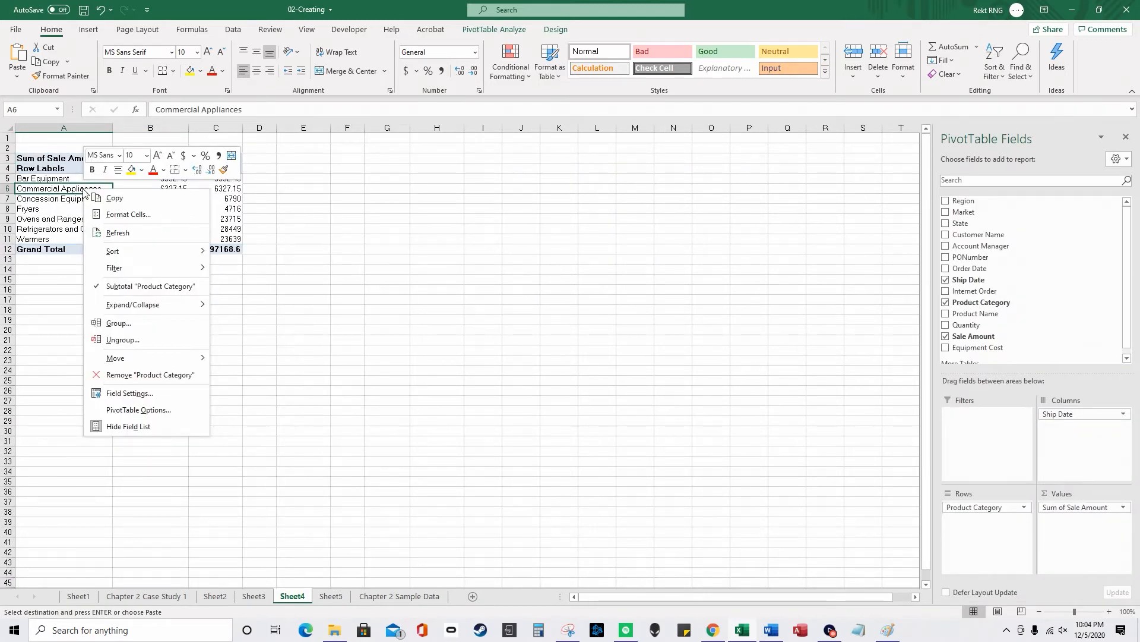
left_click(493, 31)
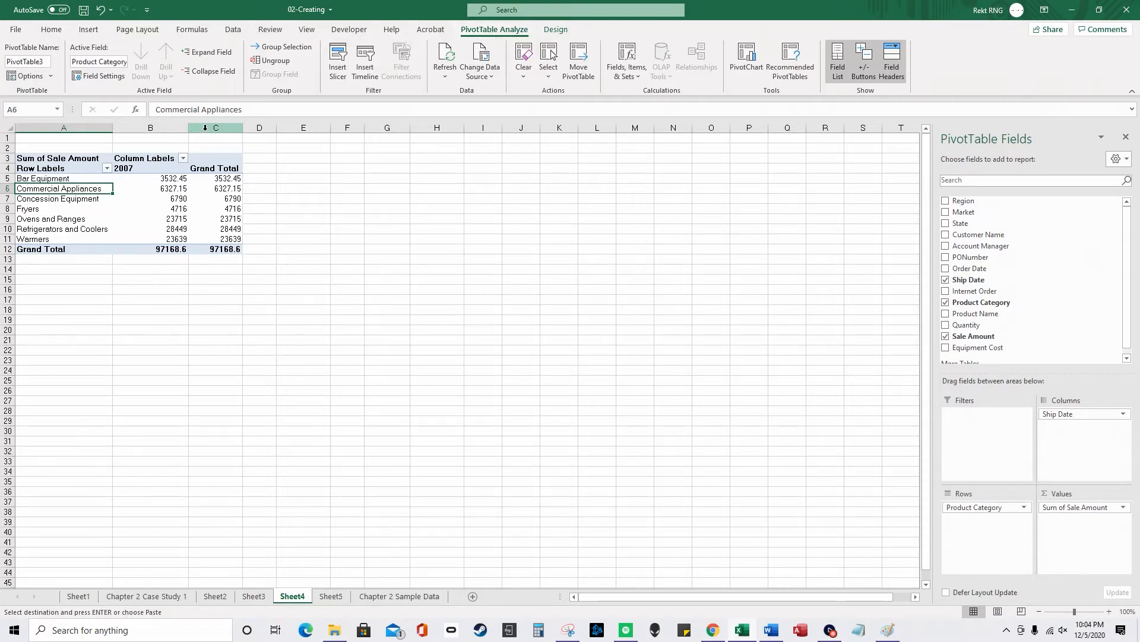
left_click(497, 76)
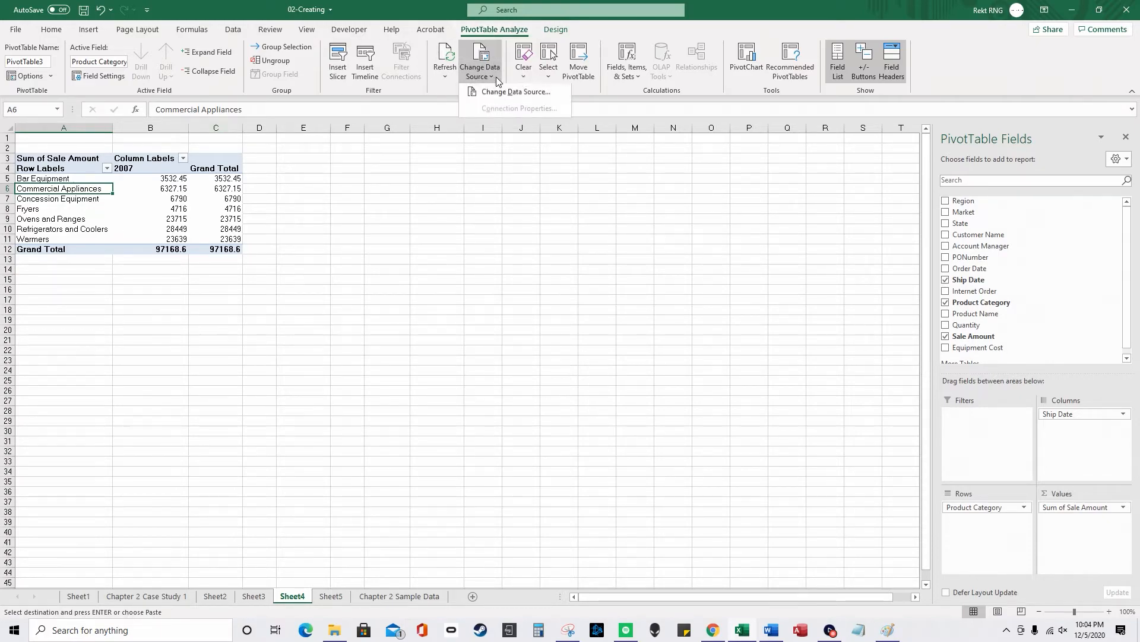
left_click(508, 93)
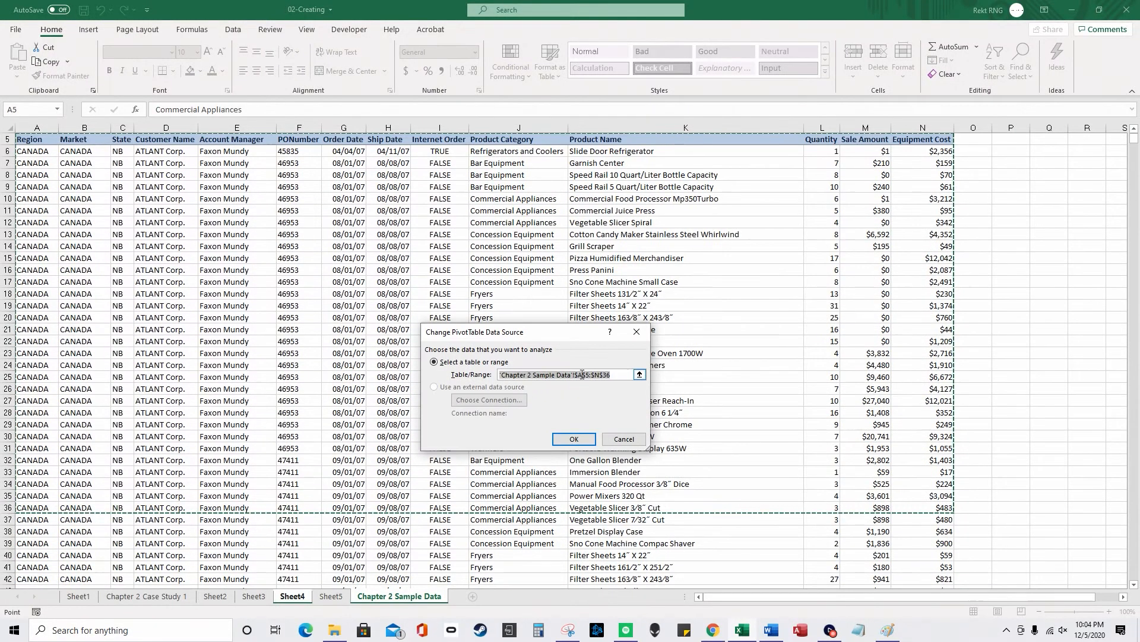
left_click(620, 375)
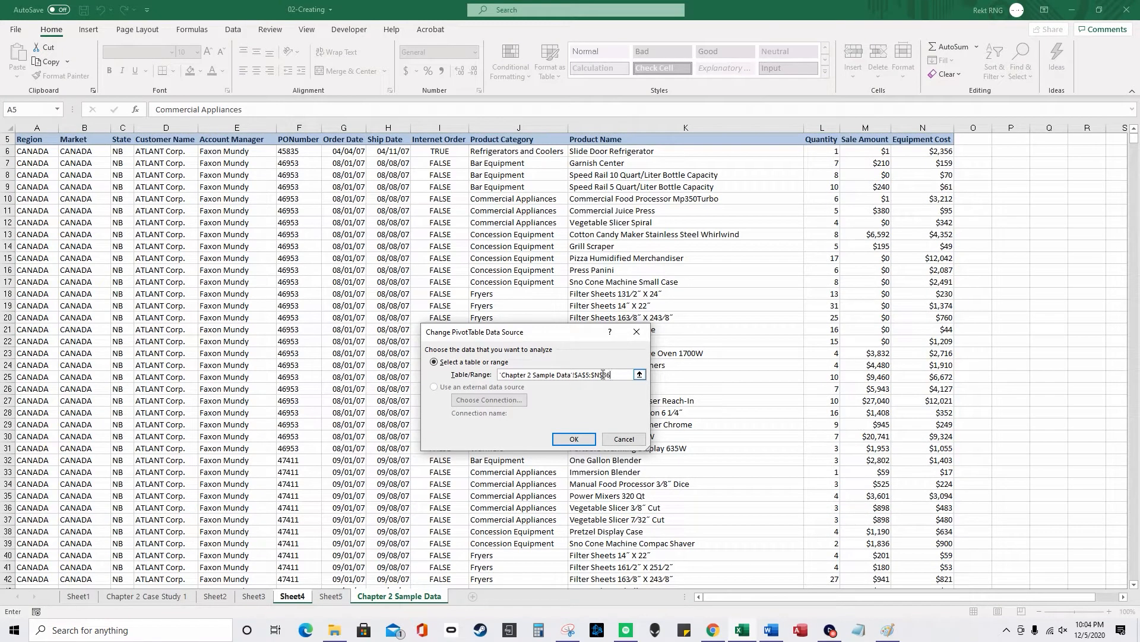
left_click(640, 374)
left_click(37, 141)
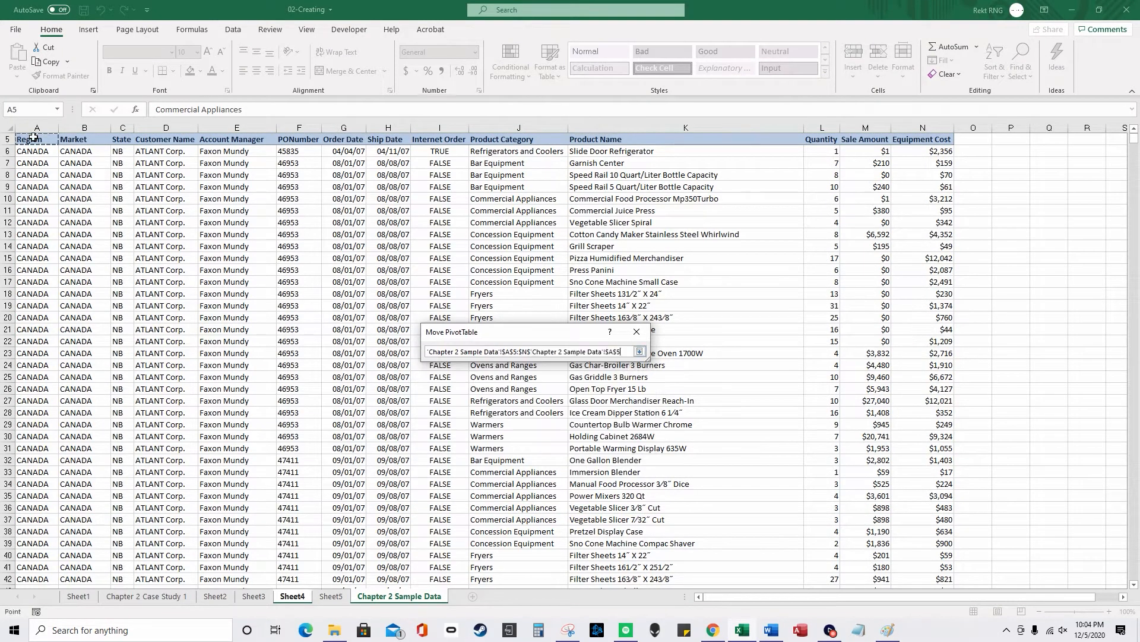
key("ctrl+shift+Down")
key("ctrl+shift+Right")
left_click(639, 351)
left_click(566, 441)
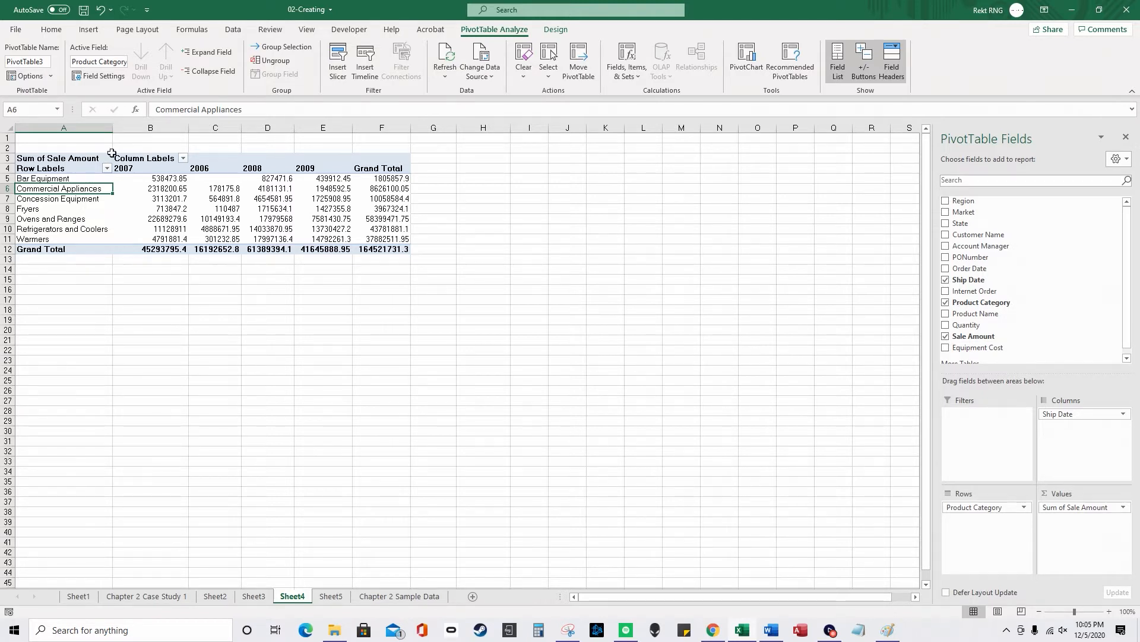
Step: Examine the pivot table's data options, including refreshing data when opening the file, and dismiss them without saving
left_click(37, 77)
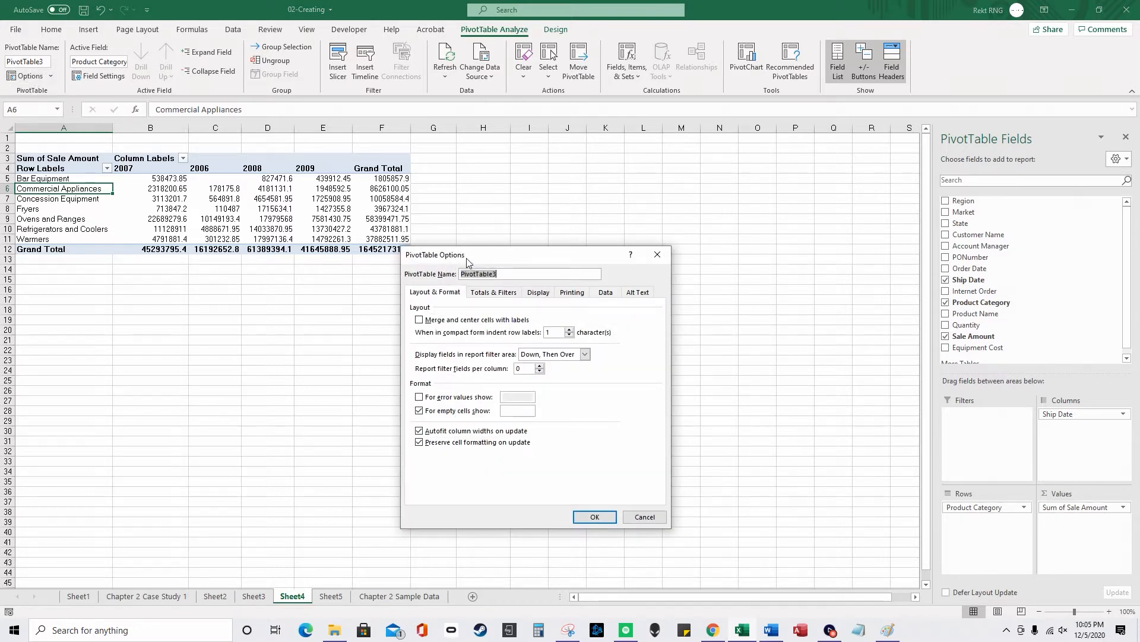
left_click(604, 292)
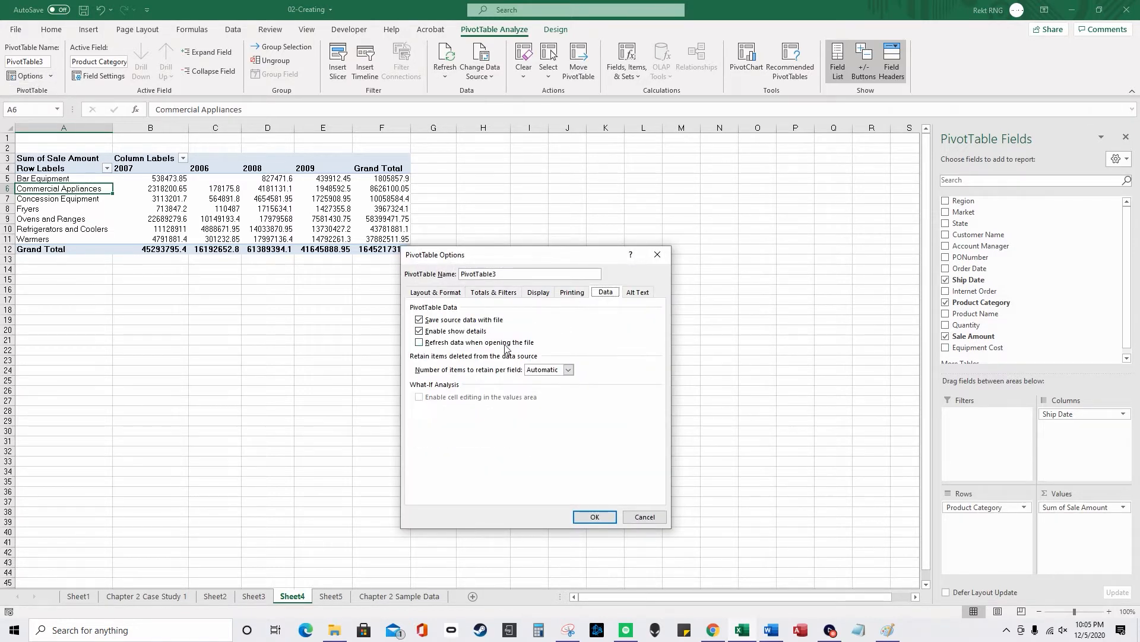
left_click(453, 345)
left_click(485, 347)
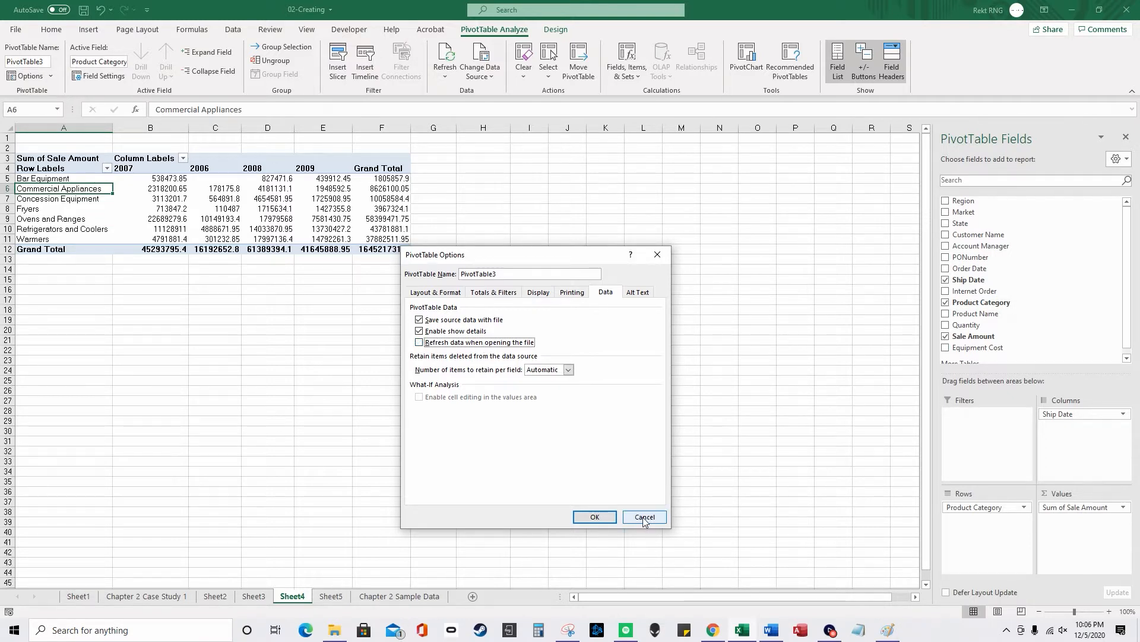
left_click(645, 517)
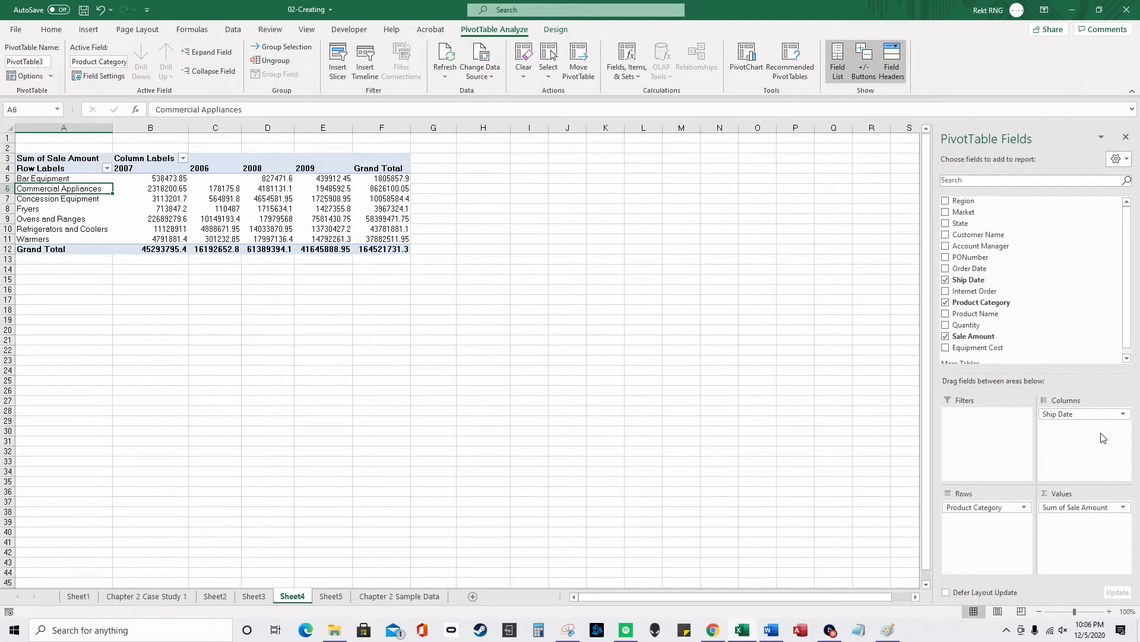
left_click_drag(150, 128, 119, 338)
left_click_drag(887, 597, 629, 563)
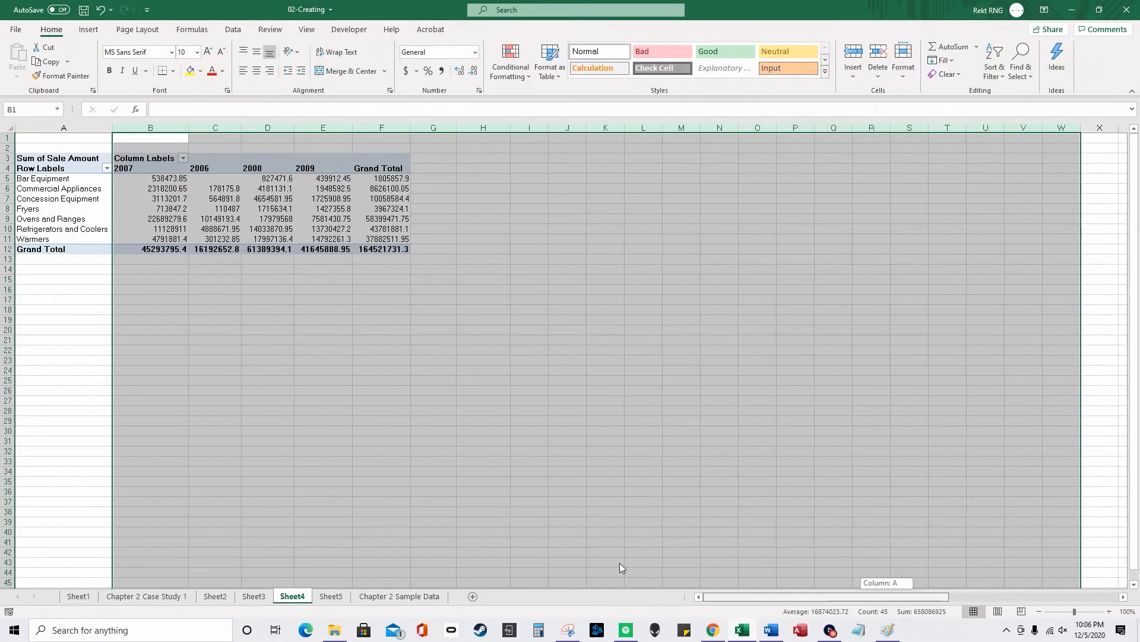
left_click(341, 249)
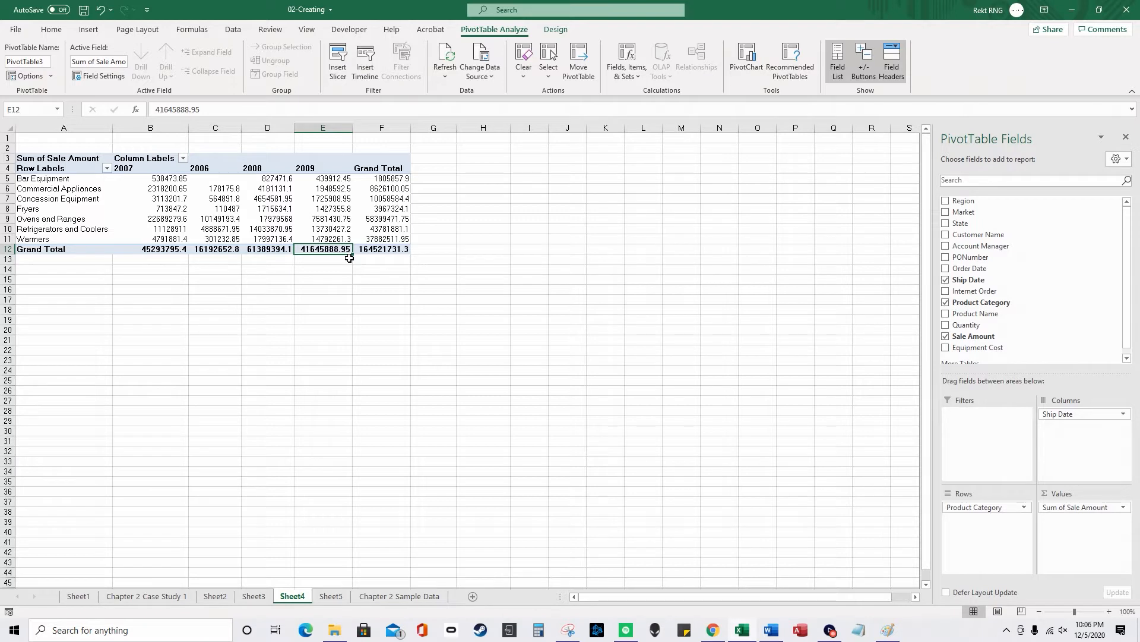
mouse_move(354, 245)
mouse_move(302, 239)
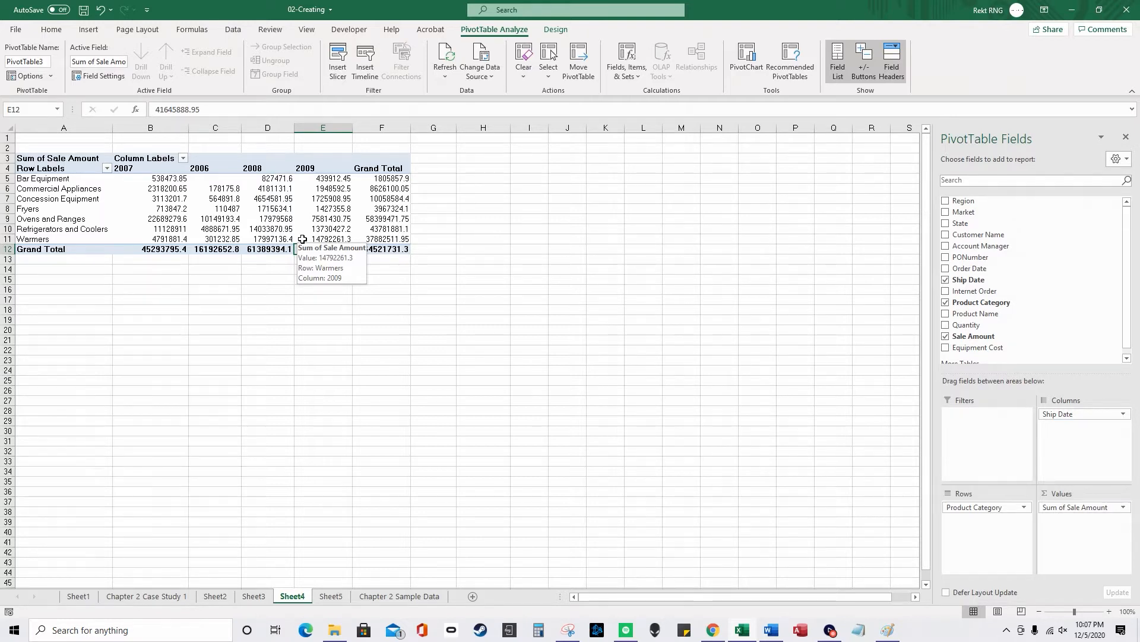
Step: Format the Sum of Sale Amount values as Number with two decimal places and black parenthesised negatives
left_click(335, 200)
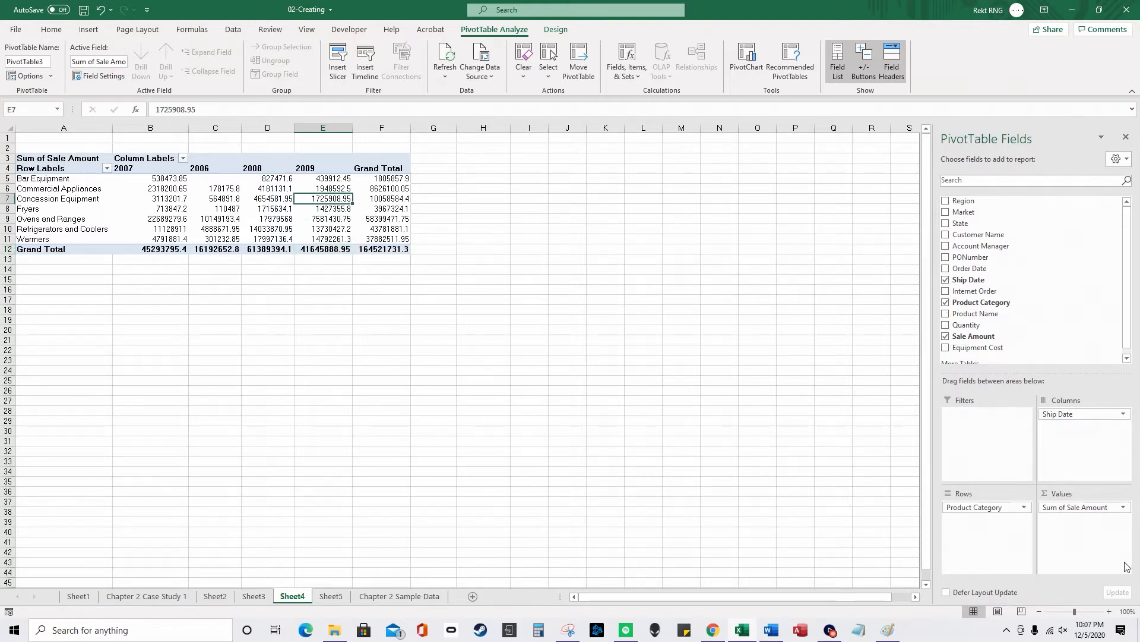
left_click(1123, 507)
left_click(1069, 510)
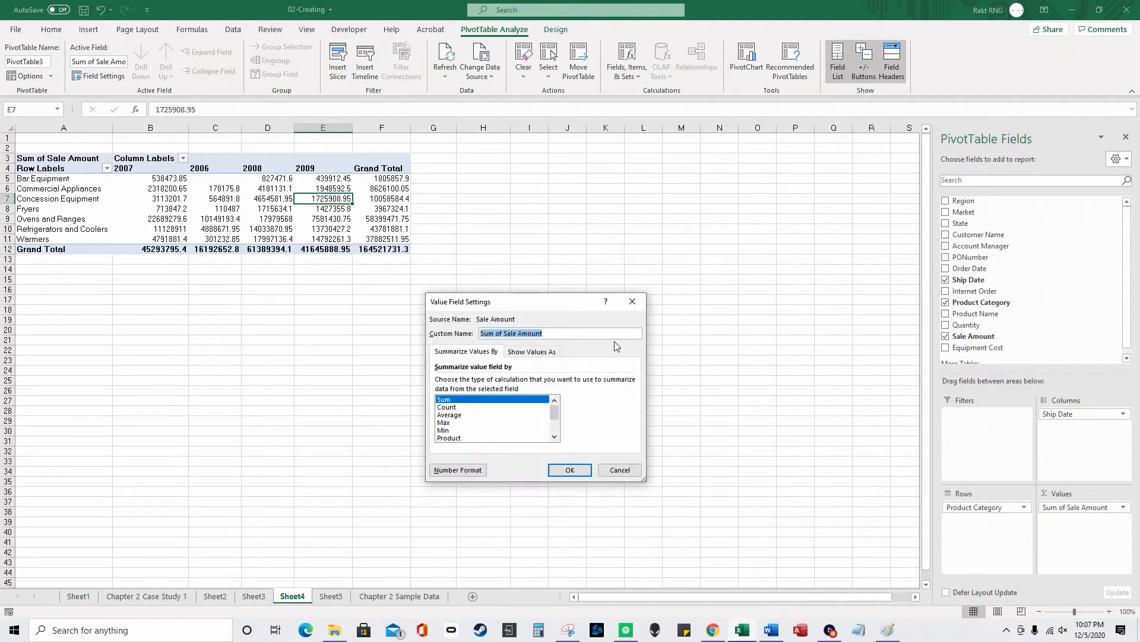
left_click(470, 471)
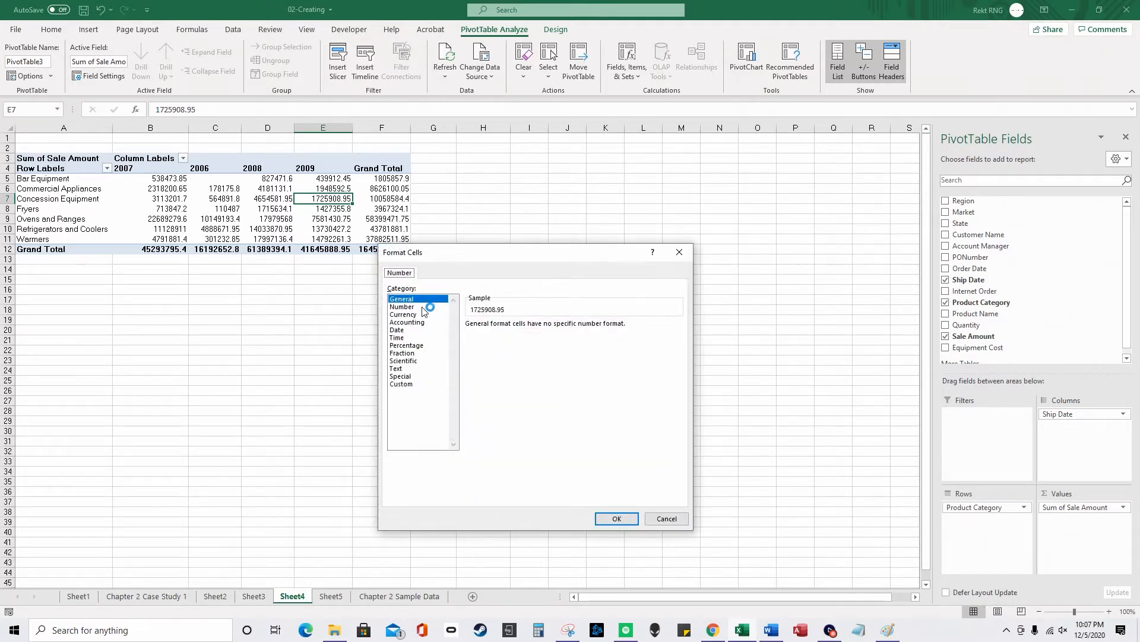
left_click(434, 307)
left_click(516, 378)
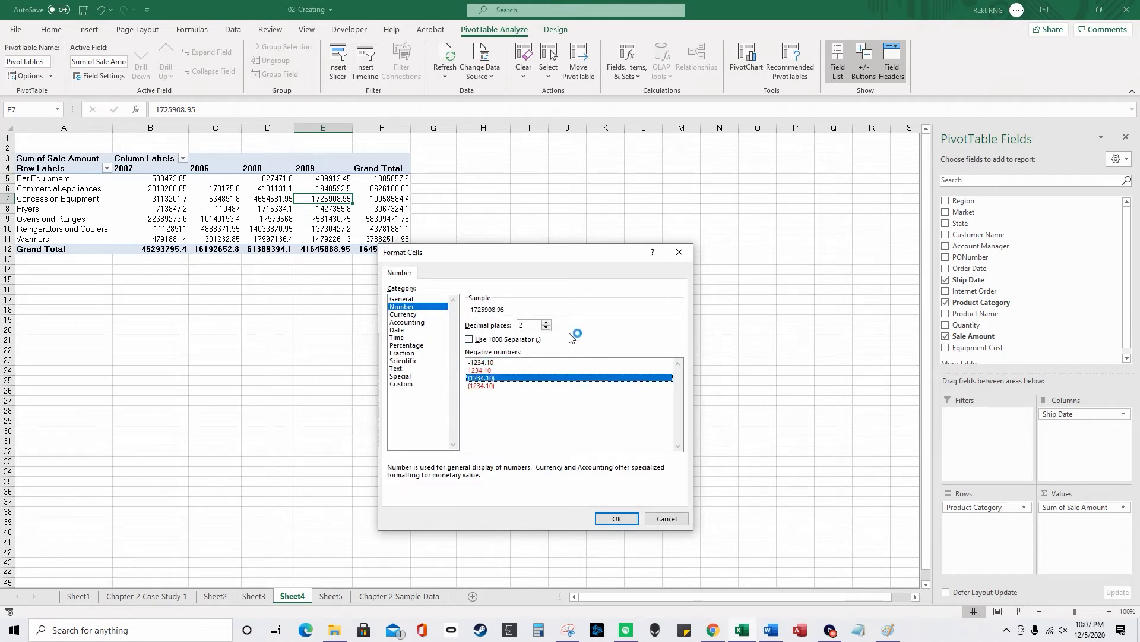
left_click(616, 519)
left_click(569, 470)
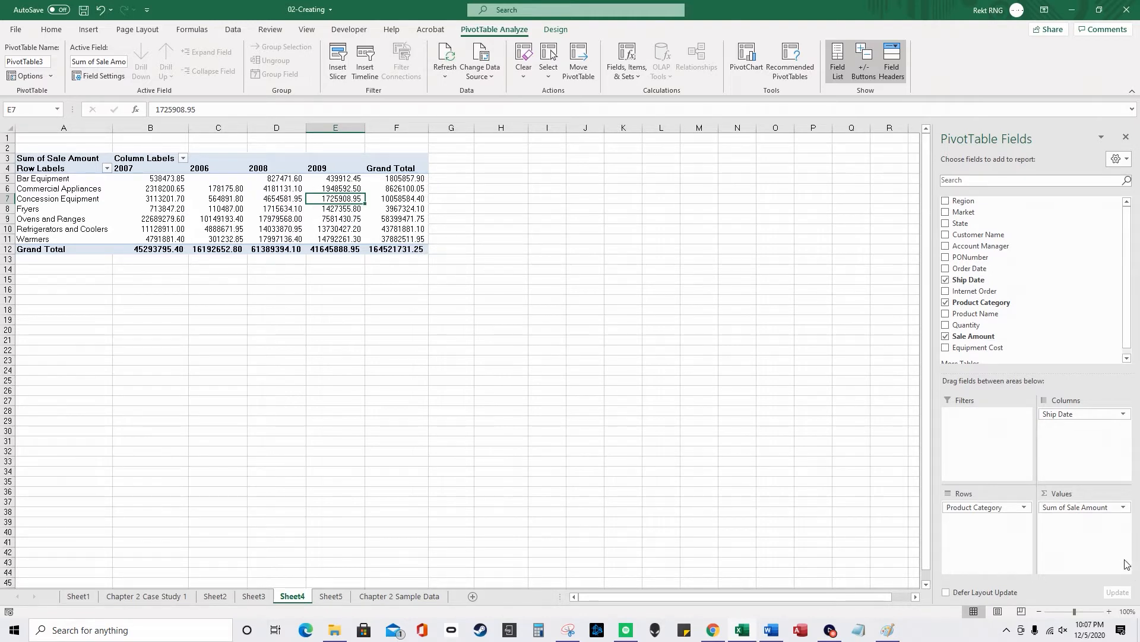
Step: Set the number format of the Sum of Sale Amount field to Currency
left_click(1123, 507)
left_click(1087, 494)
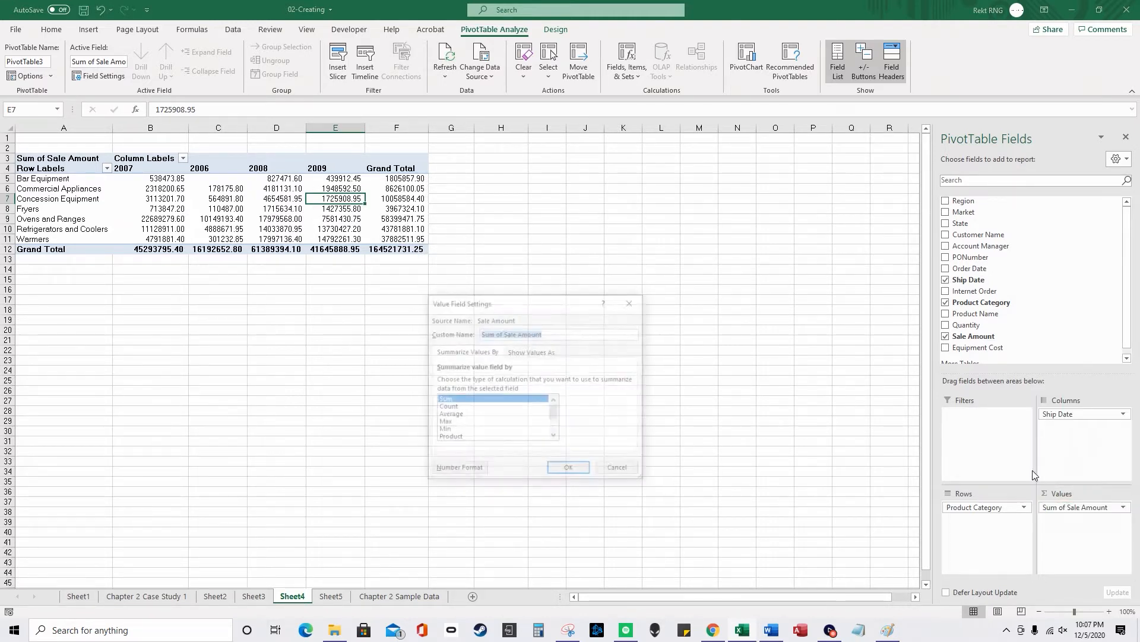
left_click(458, 470)
left_click(414, 315)
left_click(619, 518)
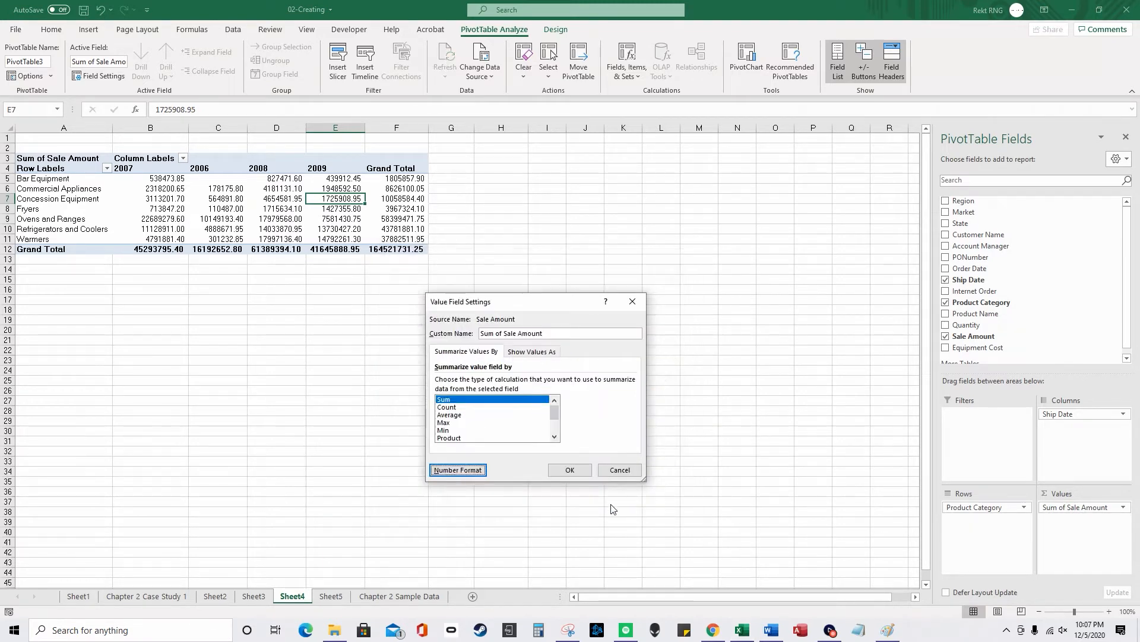
left_click(570, 469)
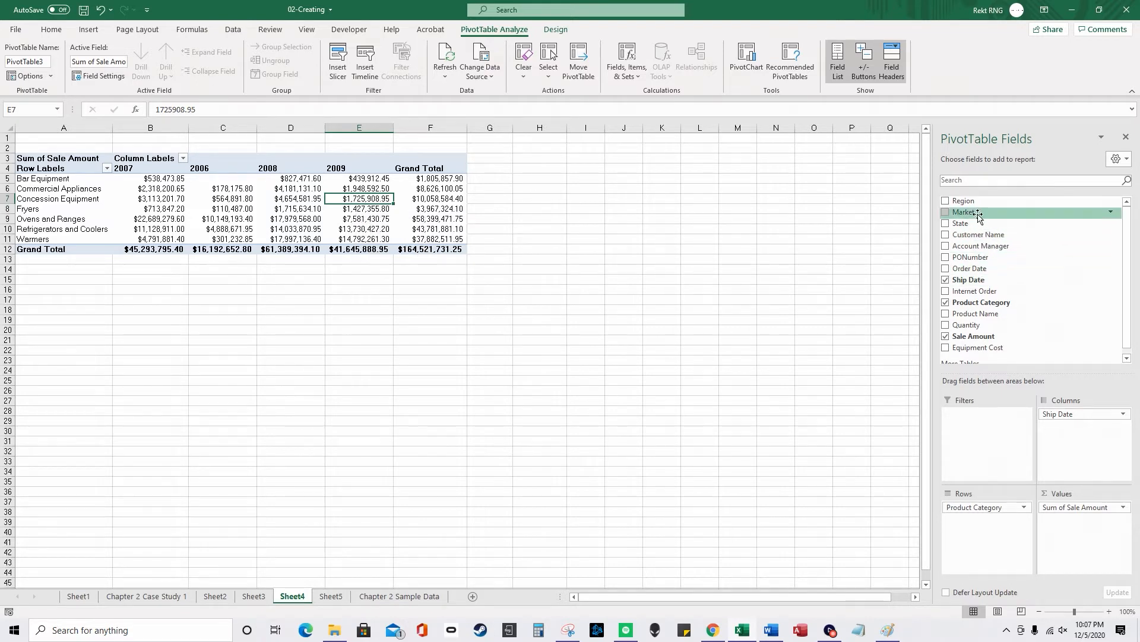
Step: Rearrange the pivot table with Market as its only row field and Product Category replacing Ship Date as the column field
left_click_drag(979, 215, 965, 499)
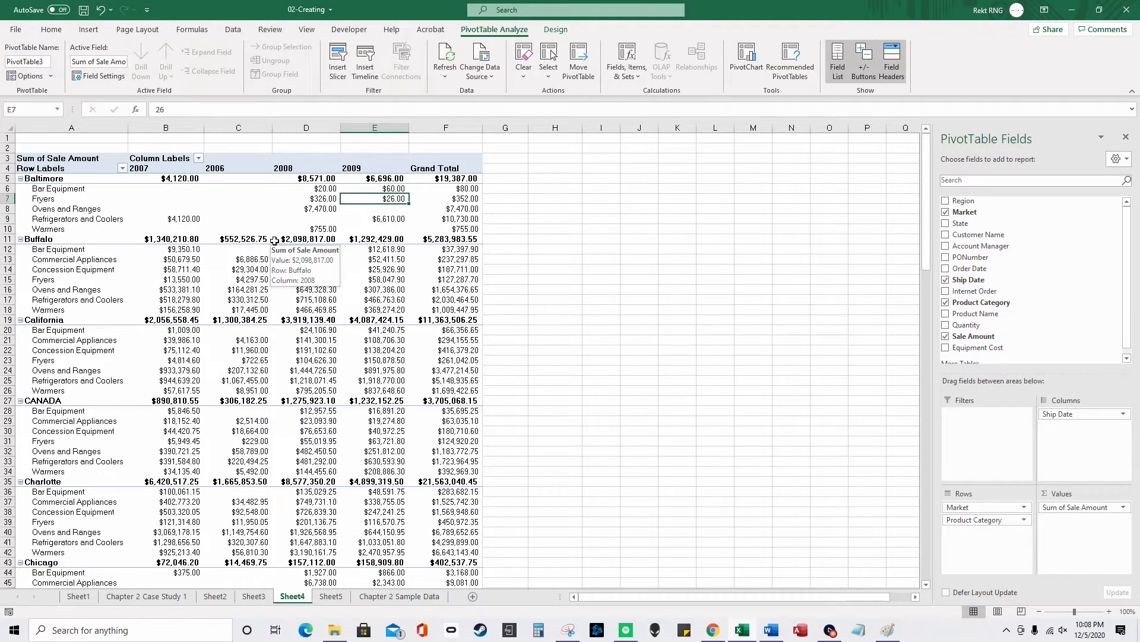
left_click_drag(977, 520, 1011, 347)
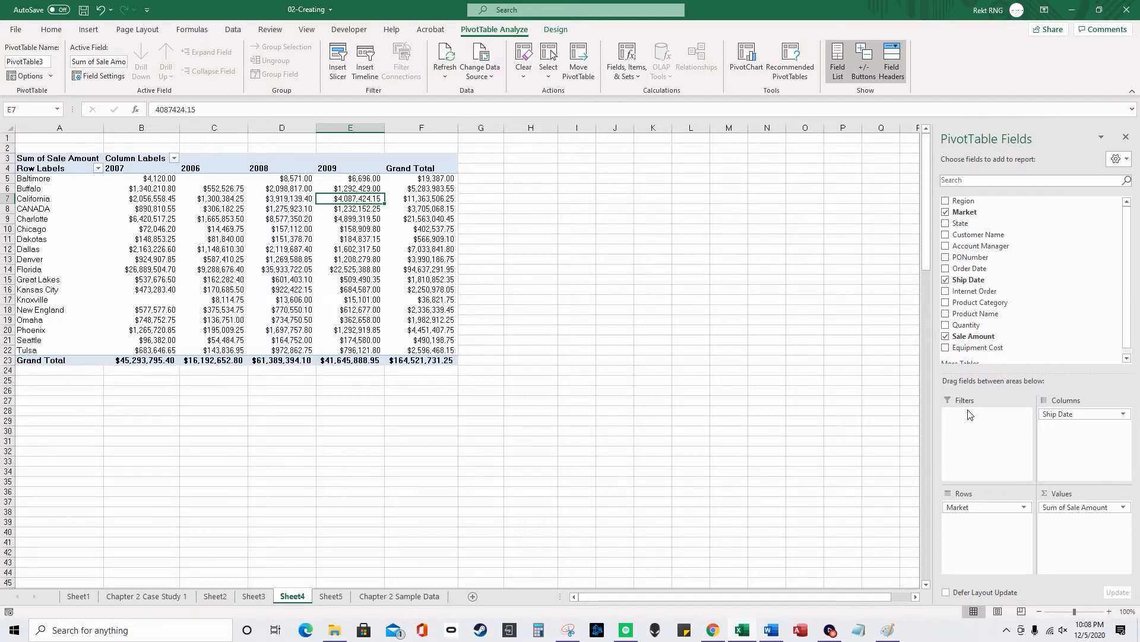
left_click_drag(1056, 414, 1100, 452)
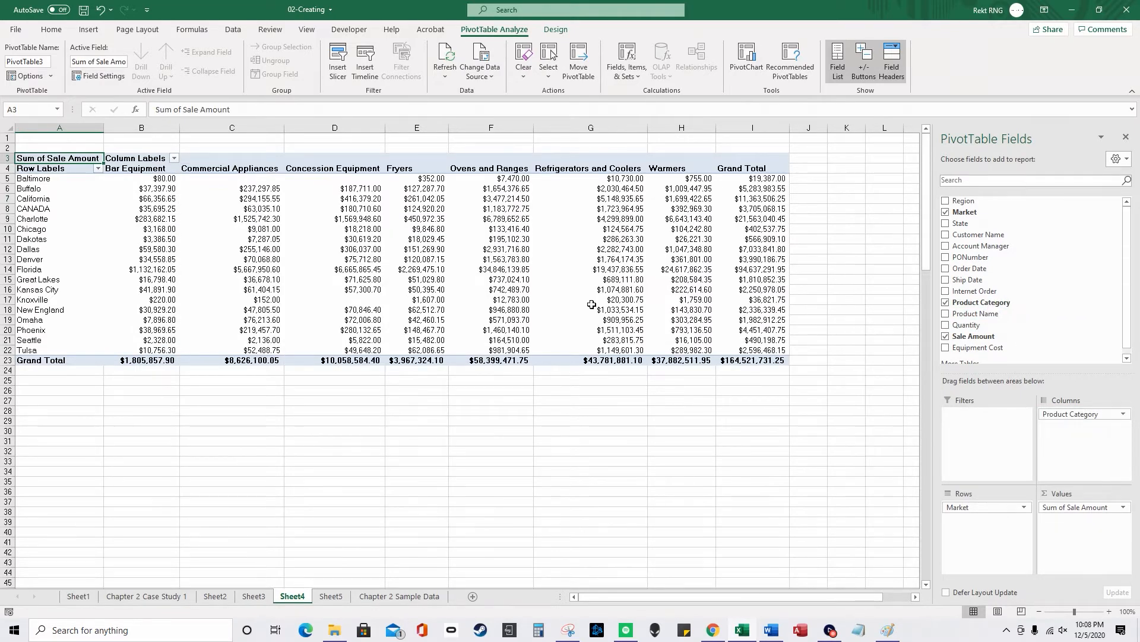
mouse_move(168, 194)
mouse_move(134, 186)
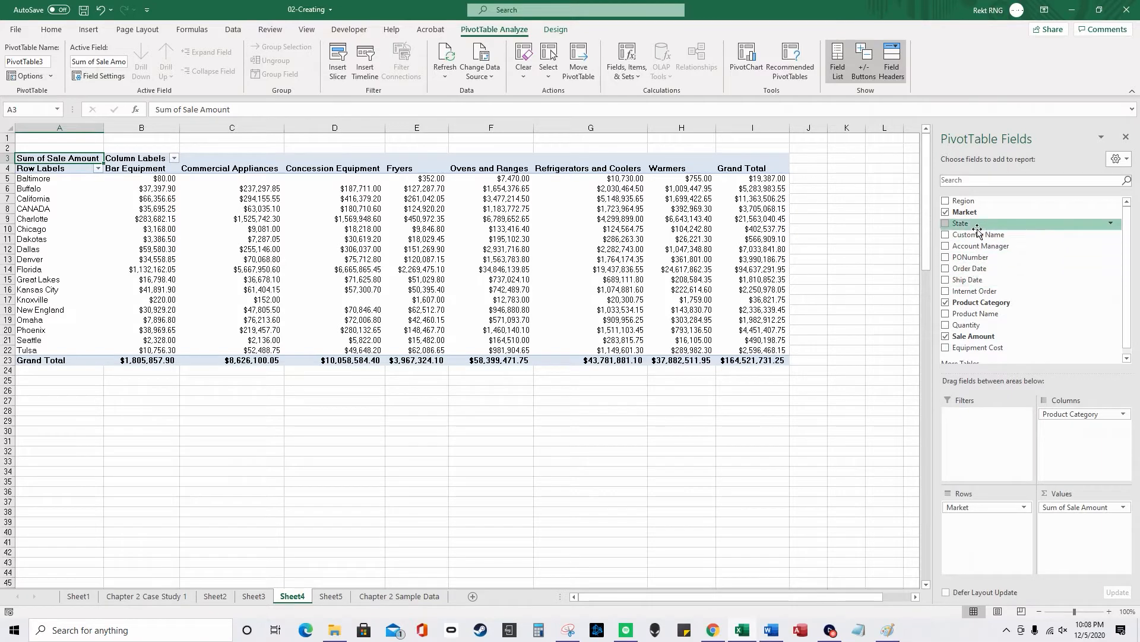
Step: Add Region as a report filter and restrict the pivot table to the North region using multiple-item selection
left_click_drag(976, 206, 1010, 419)
left_click(174, 138)
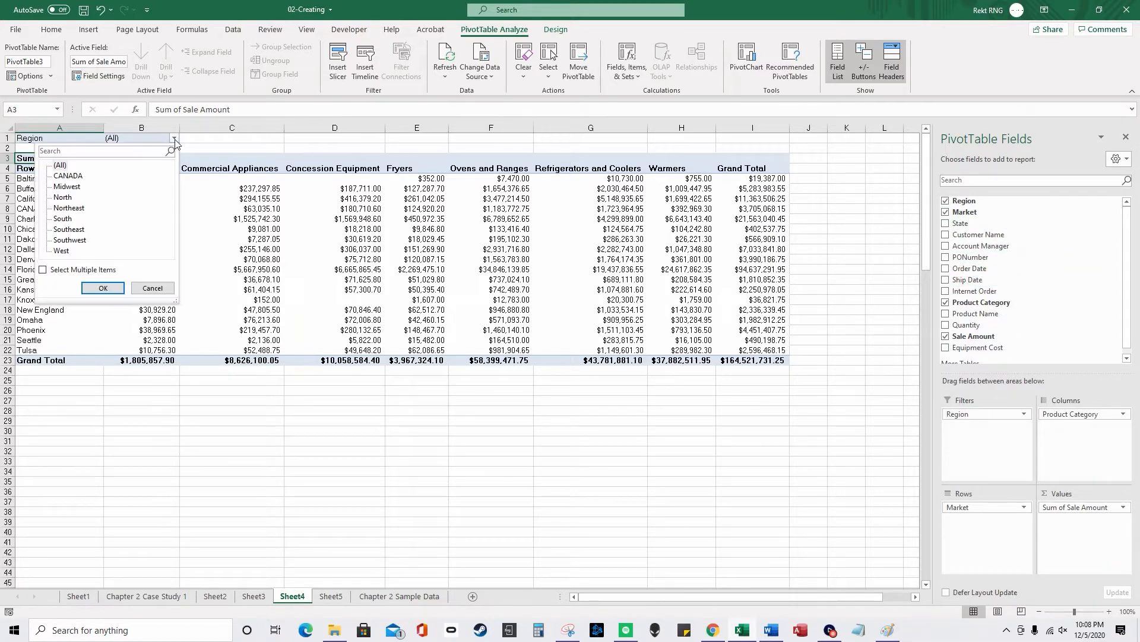
left_click(41, 271)
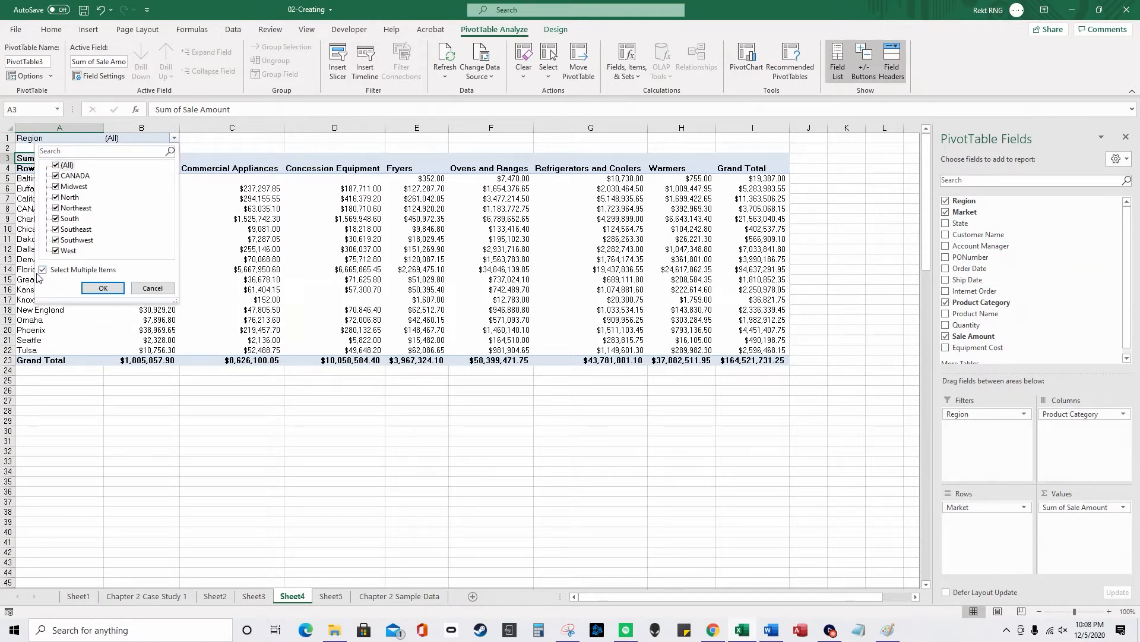
left_click(55, 166)
left_click(55, 197)
left_click(103, 288)
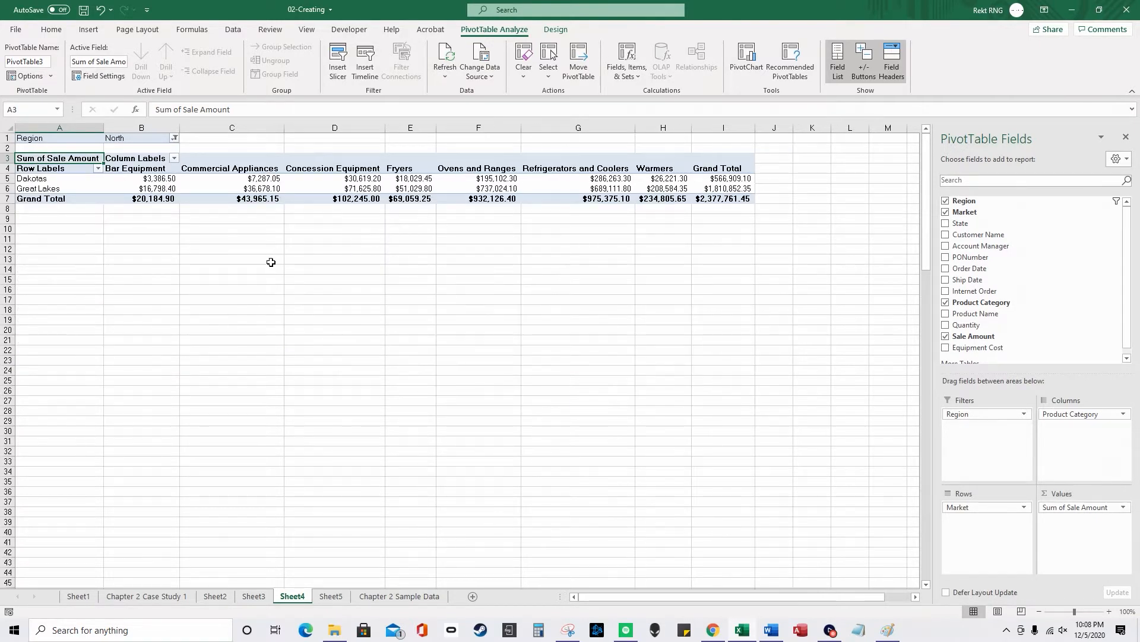
Step: Reset the Region report filter to include all regions
left_click(174, 138)
left_click(55, 165)
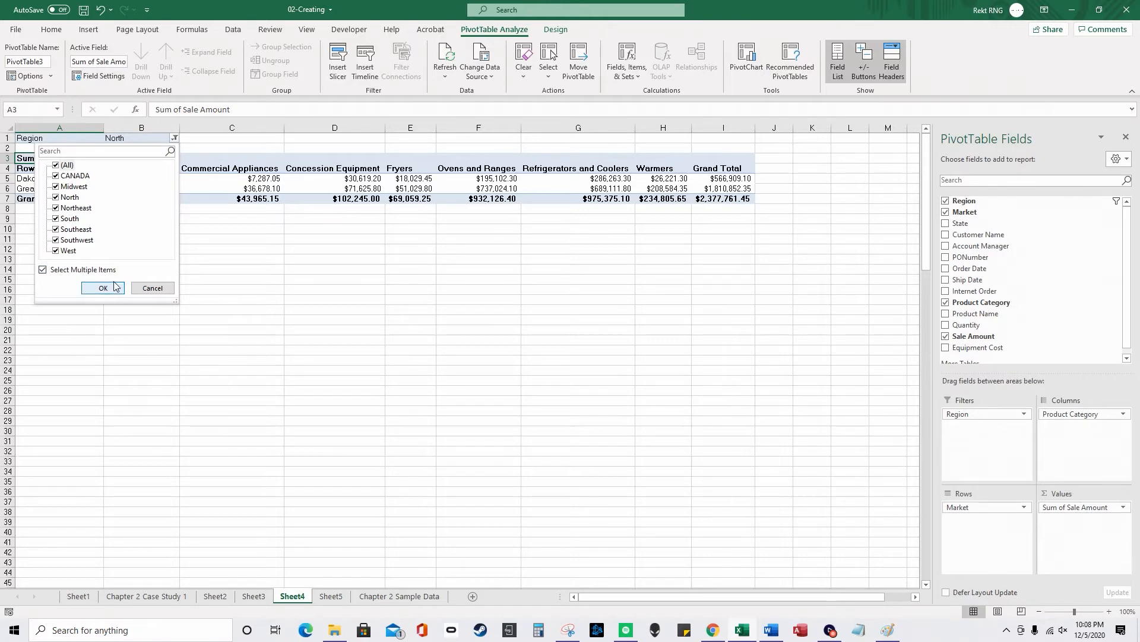
left_click(103, 288)
mouse_move(279, 275)
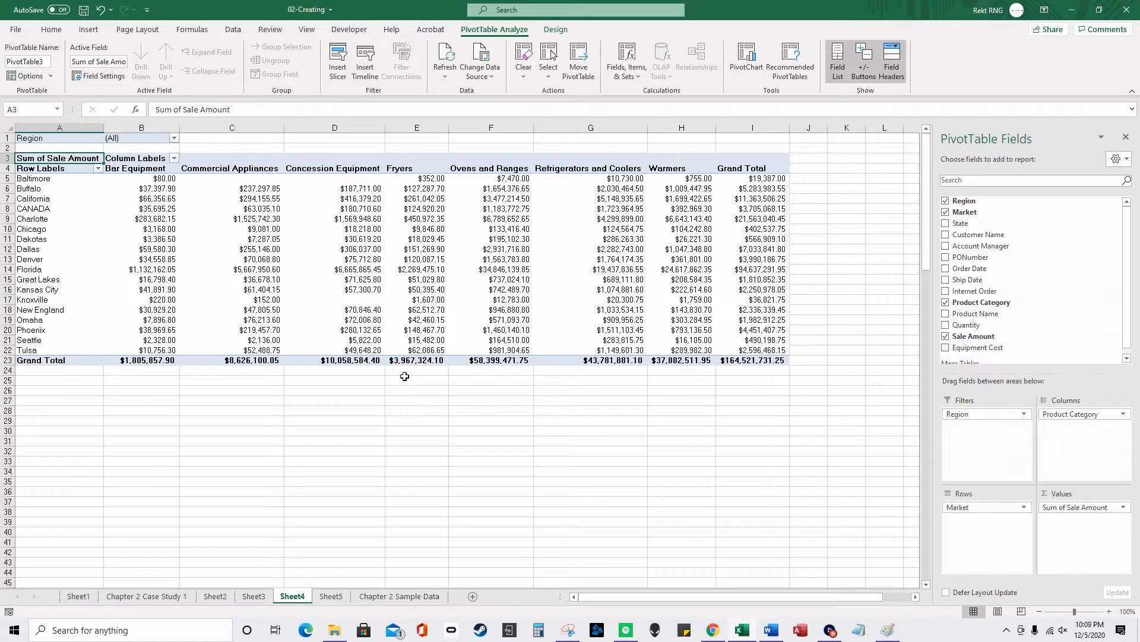
Step: Insert slicers for the Region and Market fields of the pivot table
left_click(89, 29)
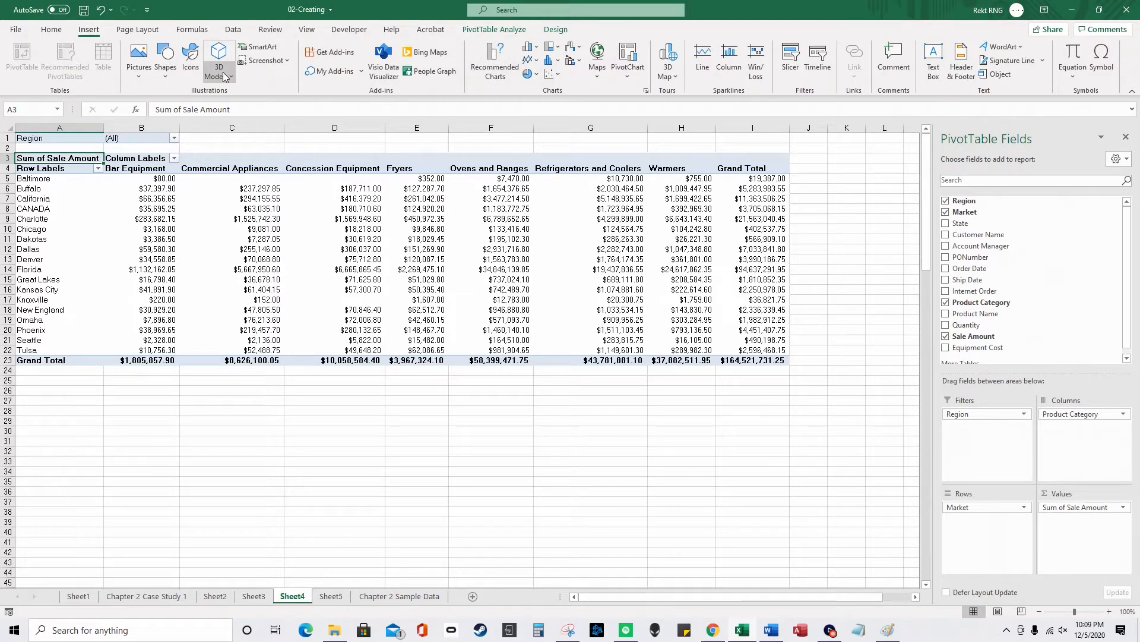
left_click(489, 30)
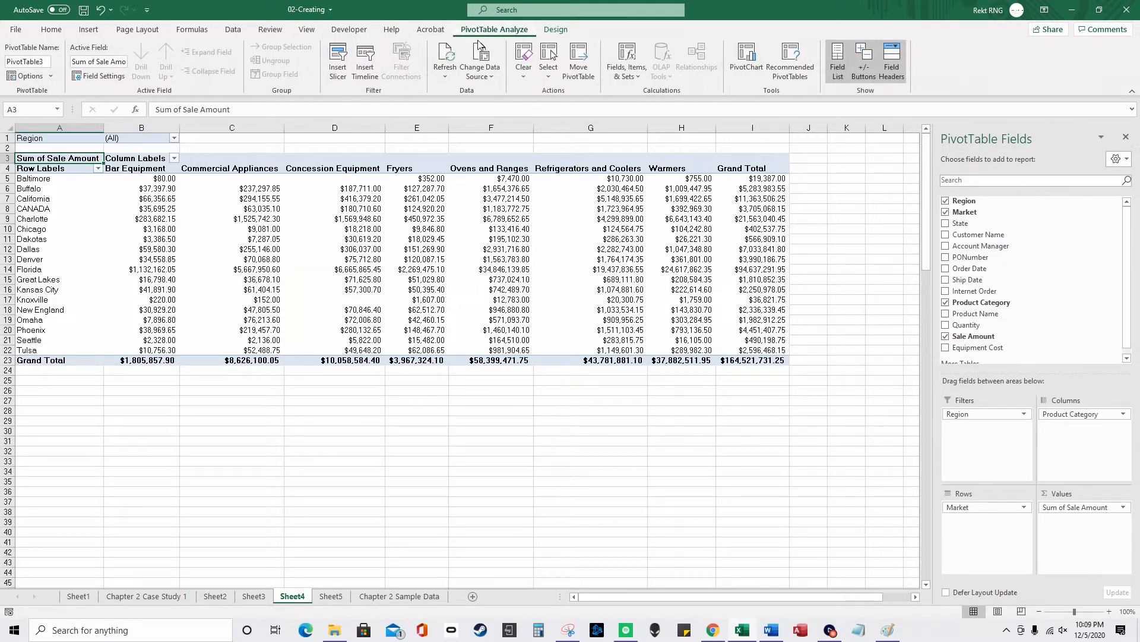
left_click(342, 82)
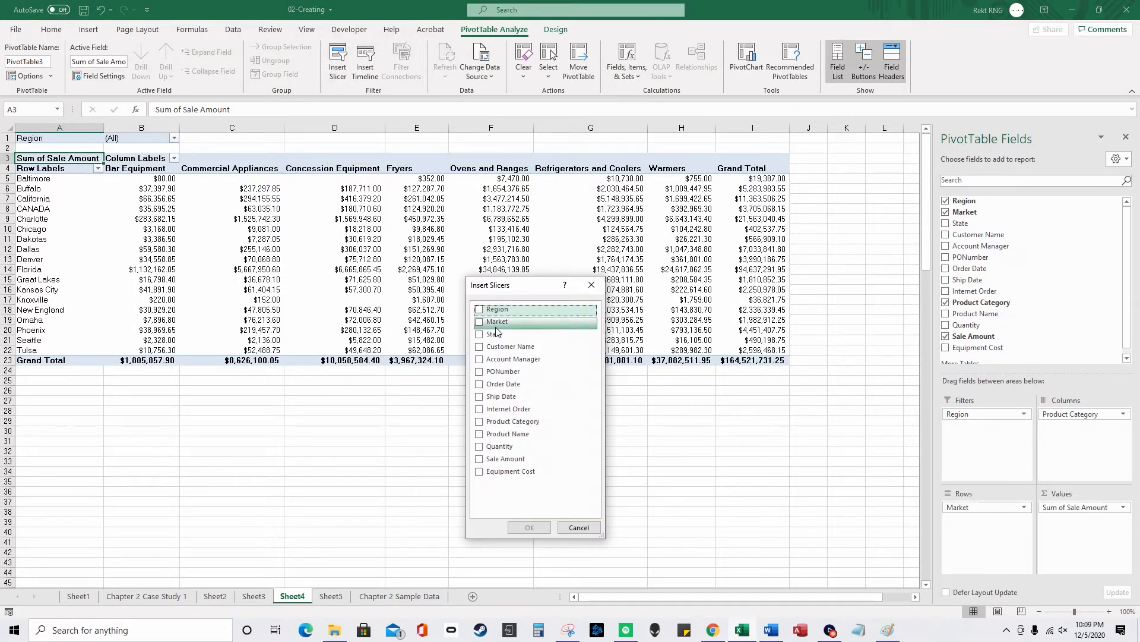
left_click(479, 309)
left_click(479, 321)
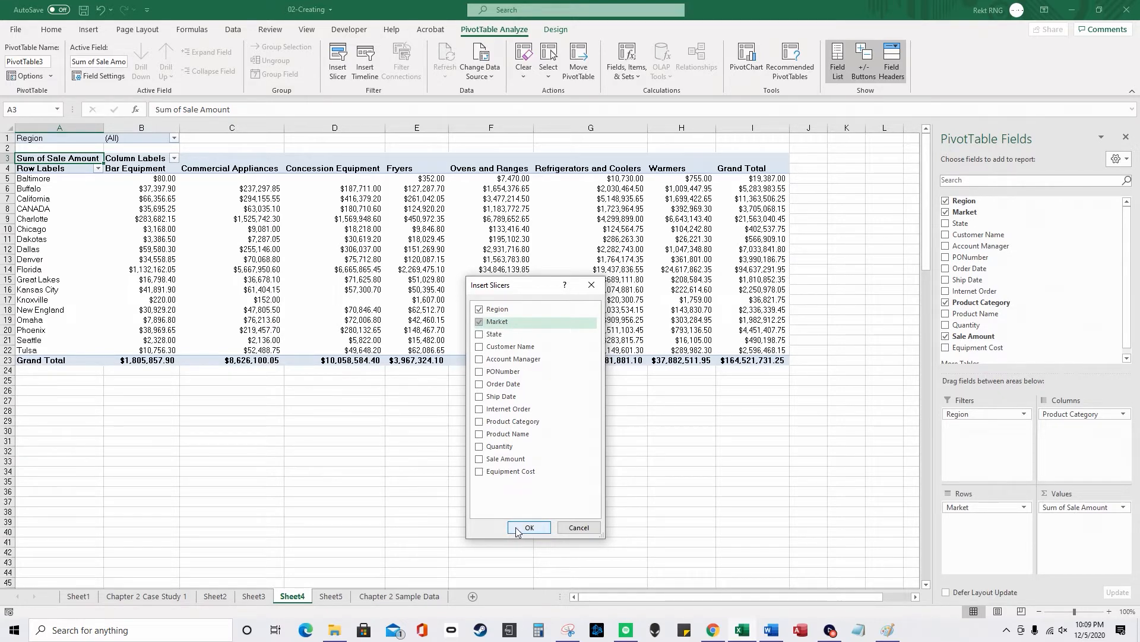
left_click(517, 528)
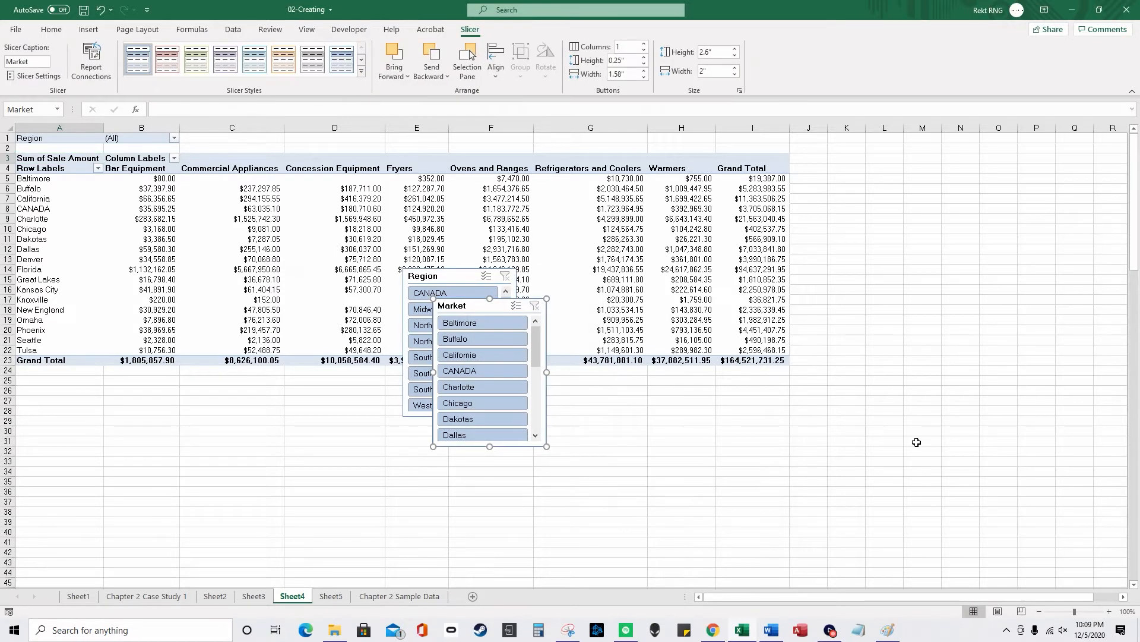
Step: Try Product Category as the only row field, separate the two slicers, and restore the layout with Market rows and Product Category columns
left_click(437, 209)
left_click_drag(1063, 416, 1046, 286)
left_click(504, 306)
left_click_drag(504, 307, 655, 251)
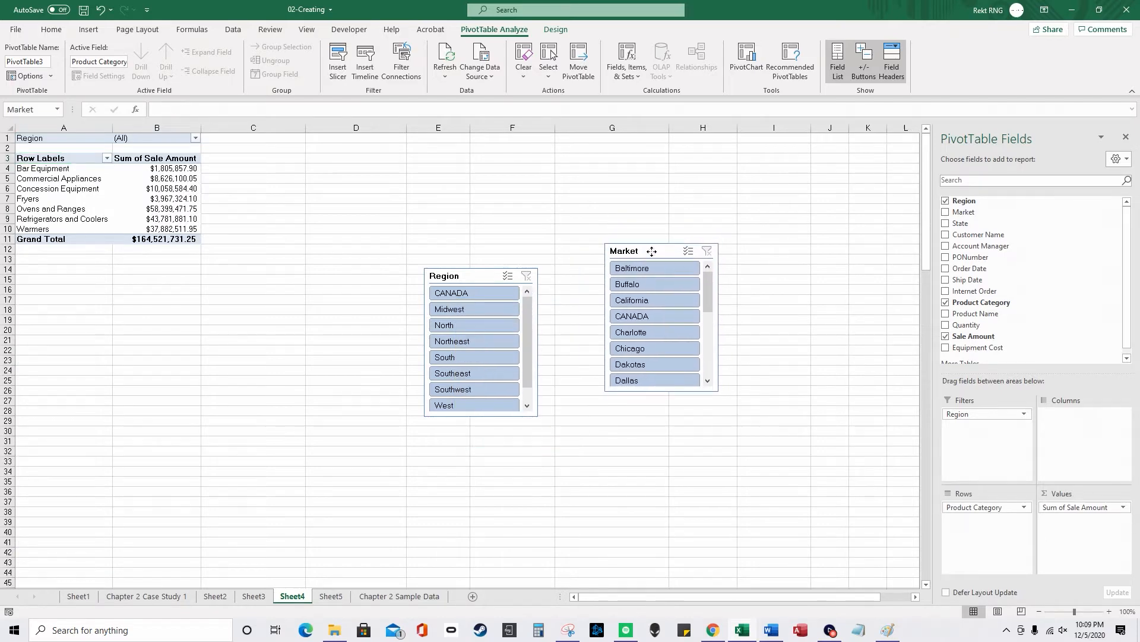
left_click_drag(464, 279, 454, 221)
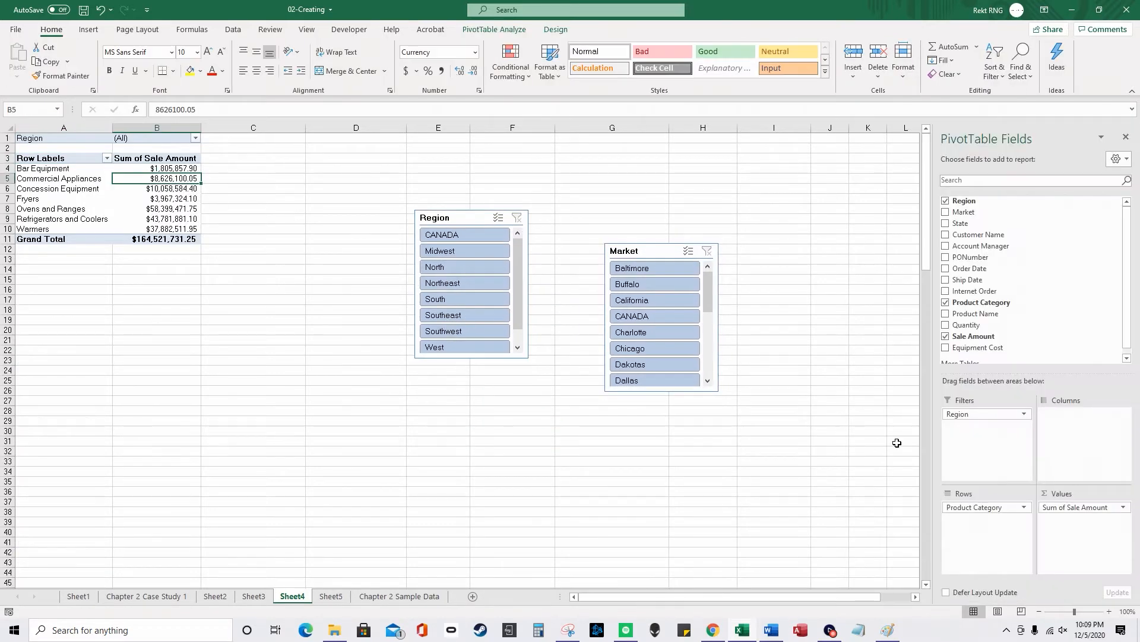
left_click_drag(965, 212, 1086, 457)
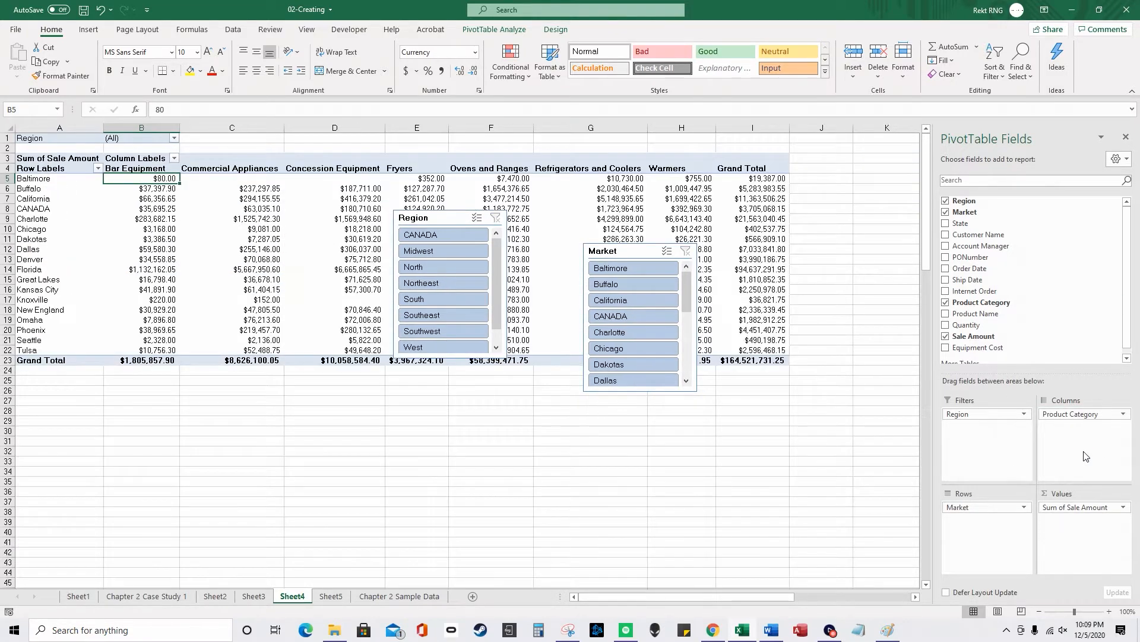
Step: Move the Market and Region slicers side by side into the empty area below the pivot table
left_click_drag(617, 254, 568, 412)
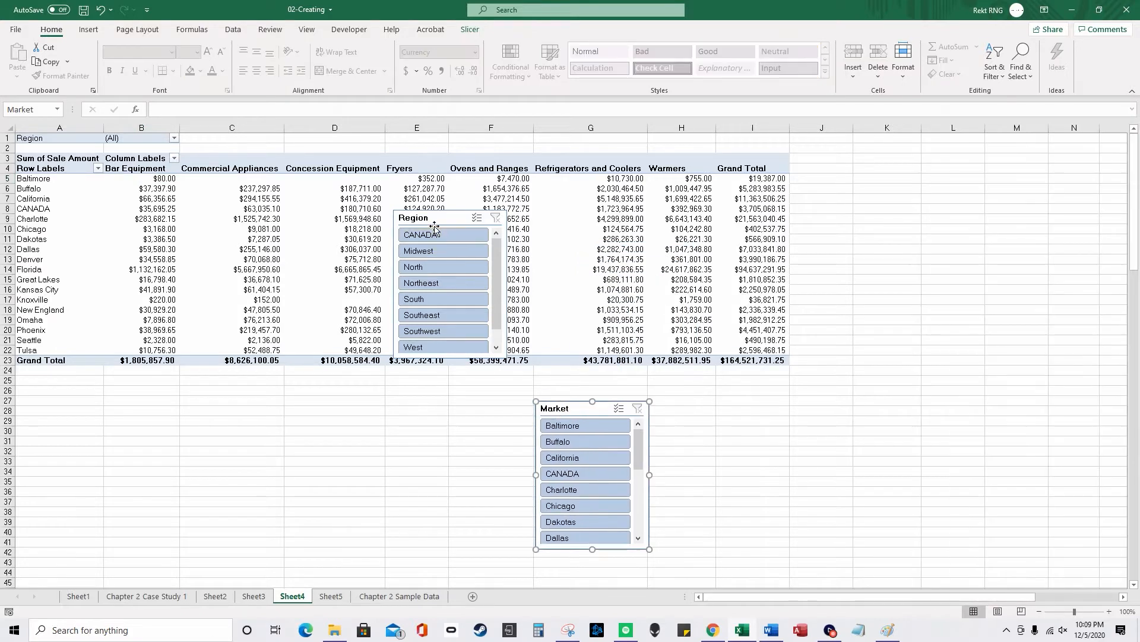
left_click_drag(436, 220, 439, 406)
left_click(499, 289)
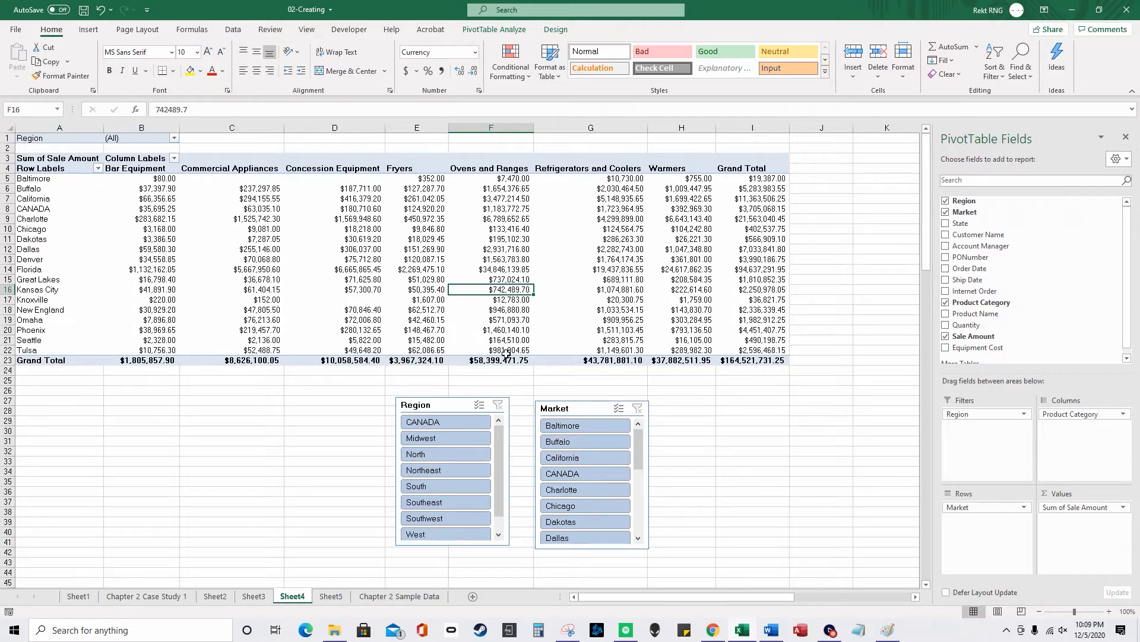
Step: Filter the Region slicer to CANADA, switch to North, and extend the selection with CANADA, Northeast and South
left_click(459, 426)
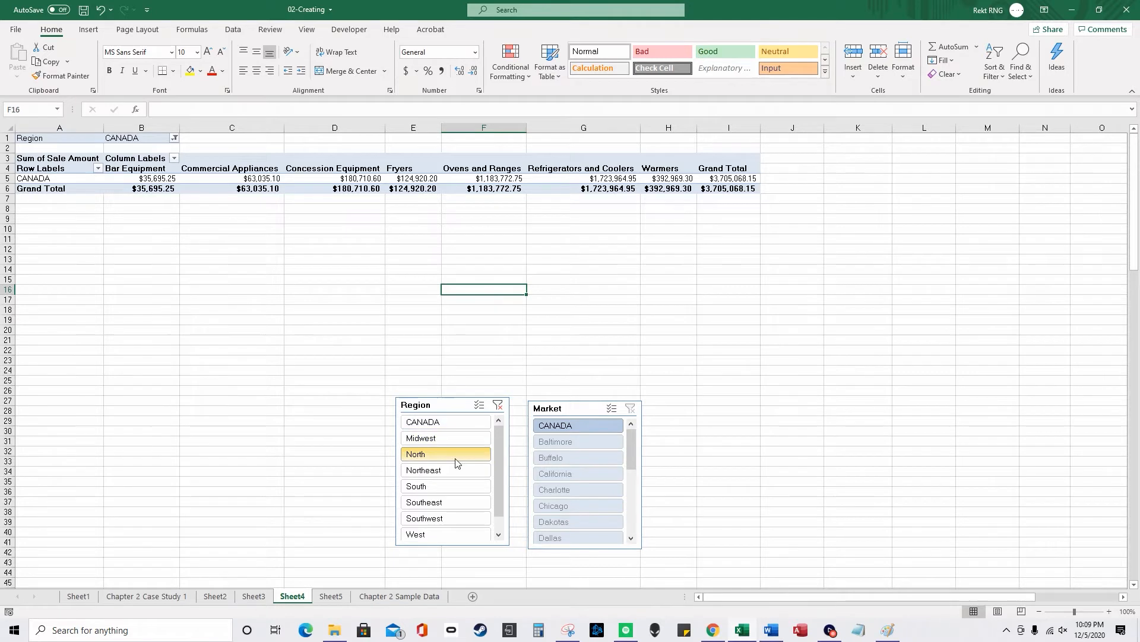
left_click(460, 456)
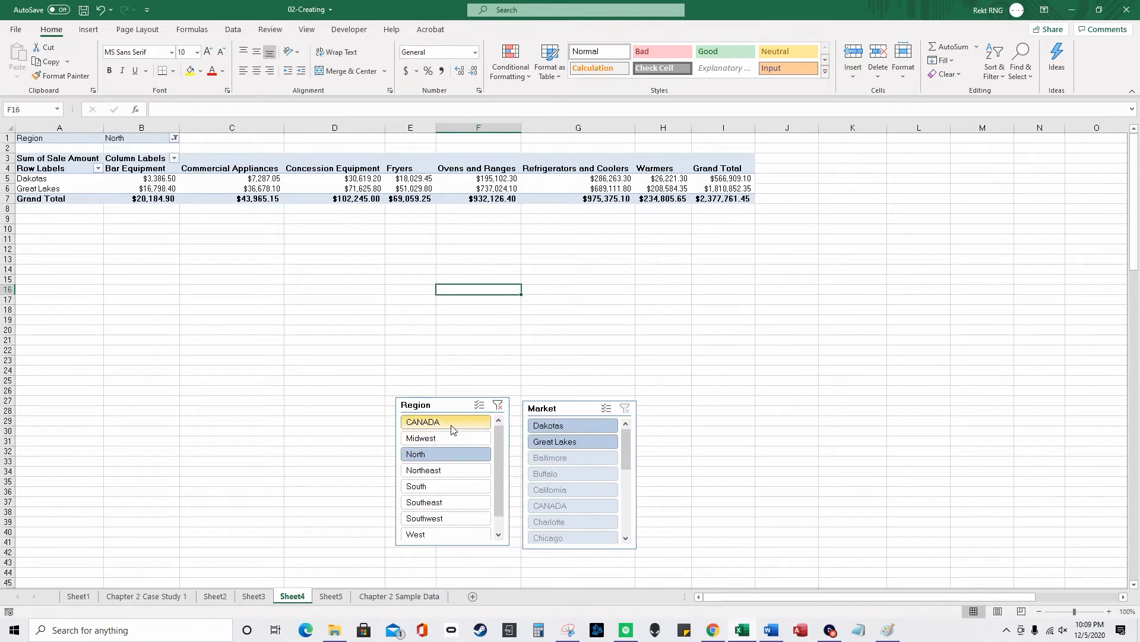
left_click(451, 423, "ctrl")
left_click(450, 470, "ctrl")
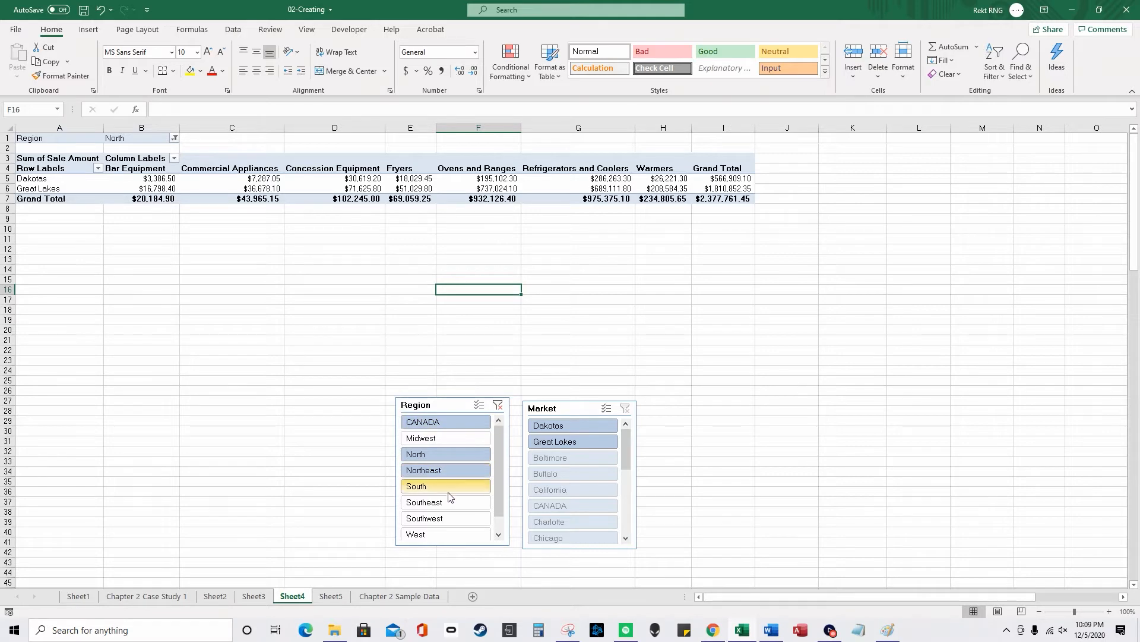
left_click(466, 487, "ctrl")
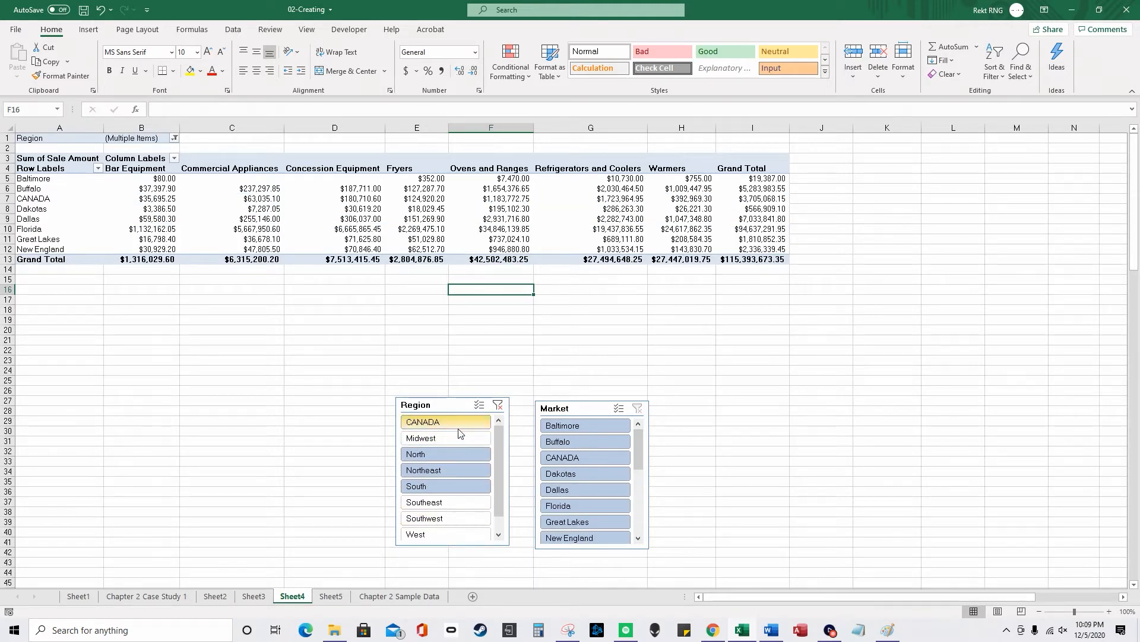
Step: Deselect Dakotas, Dallas and Florida in the Market slicer while keeping the other selected markets
left_click(598, 473, "ctrl")
left_click(596, 491, "ctrl")
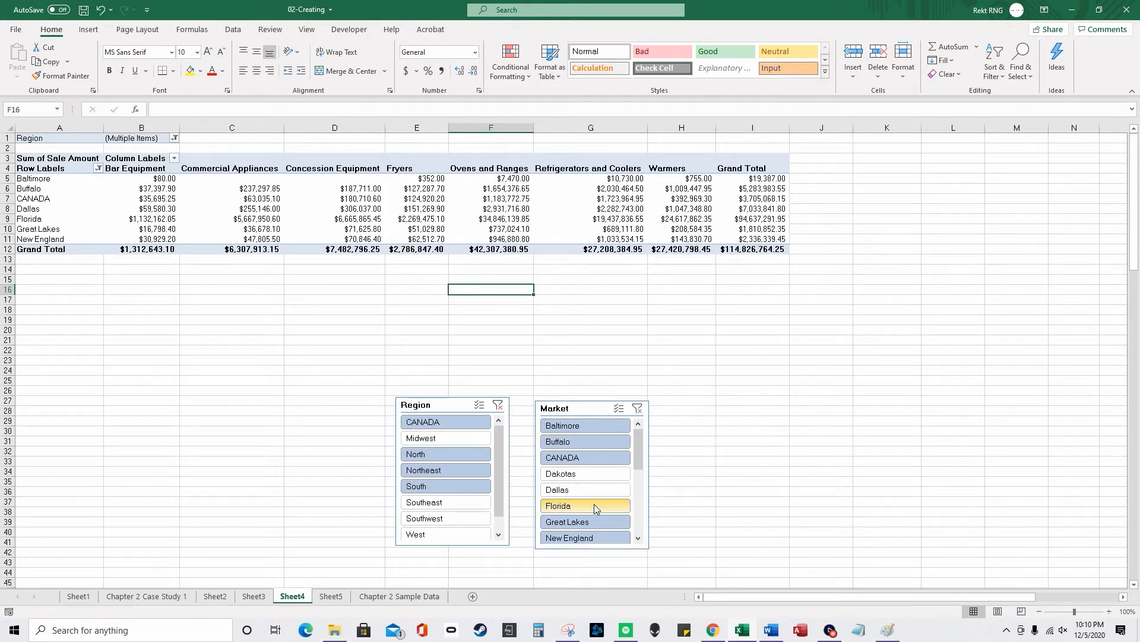
left_click(595, 505, "ctrl")
Step: Enlarge the Market slicer to about 3.07" high by 4.84" wide and arrange its buttons in 4 columns
scroll(607, 485, "down", 1)
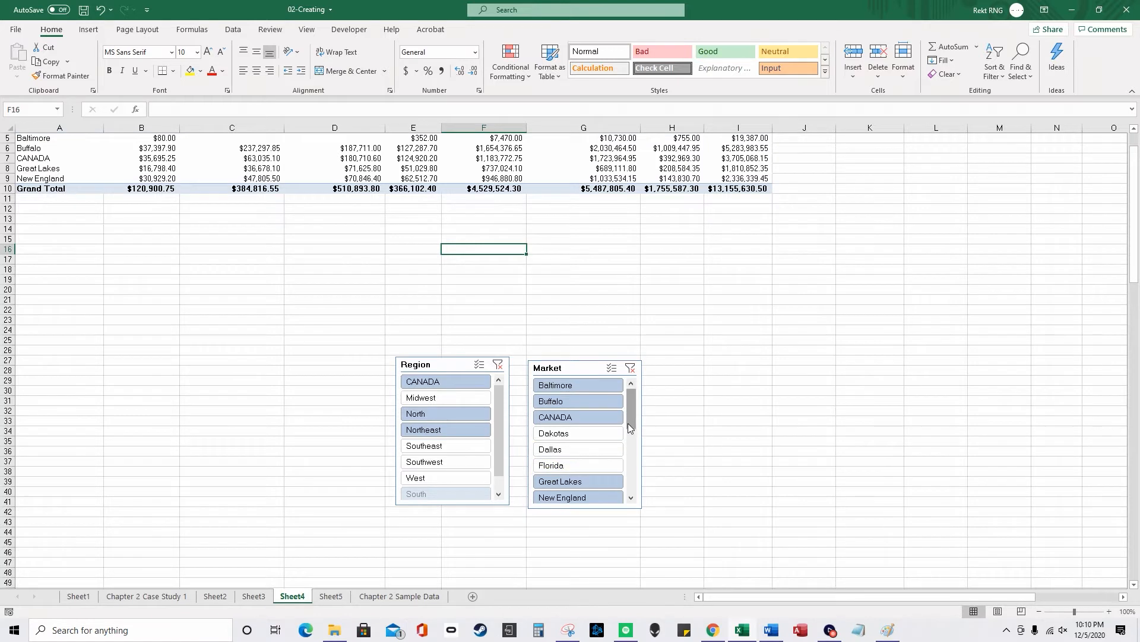
left_click_drag(628, 423, 637, 448)
left_click_drag(641, 508, 804, 535)
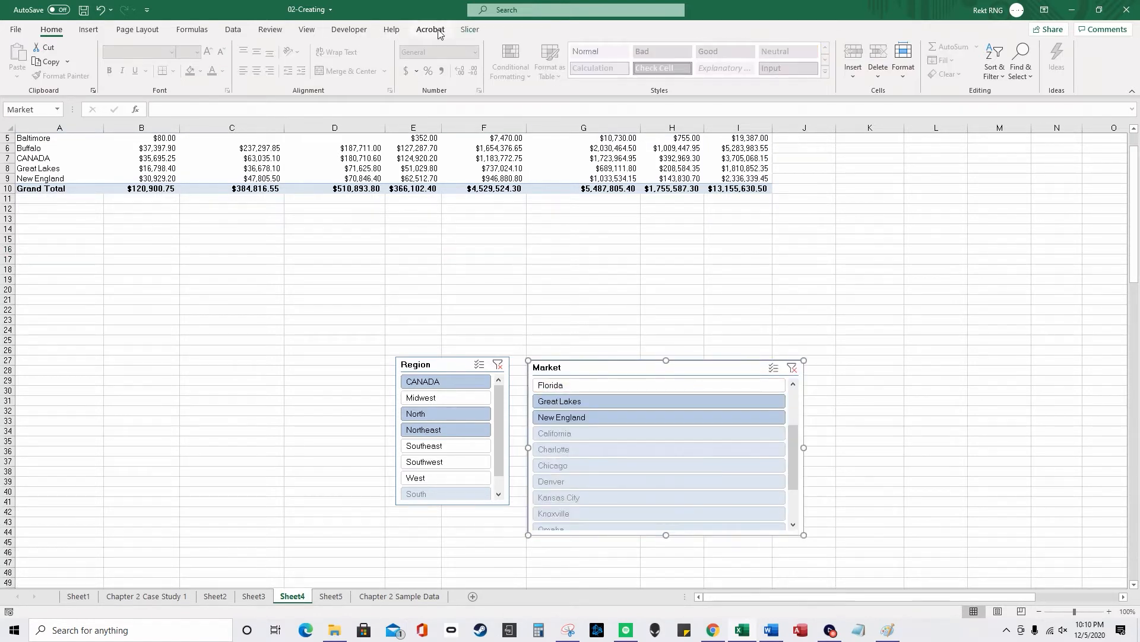
left_click(468, 31)
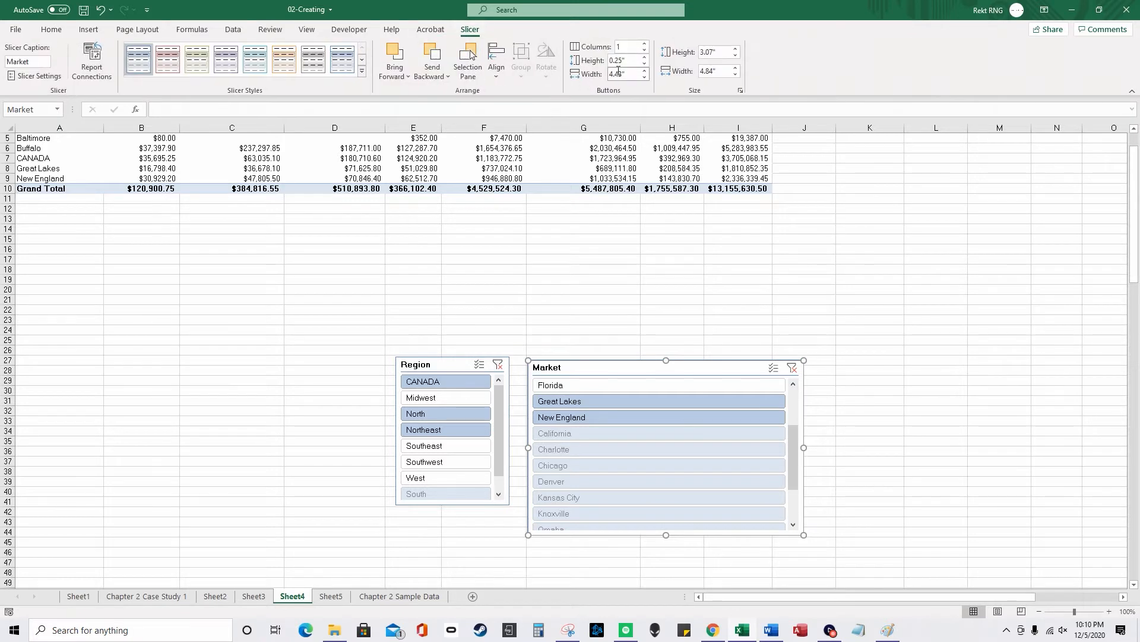
left_click(644, 44)
left_click(644, 44)
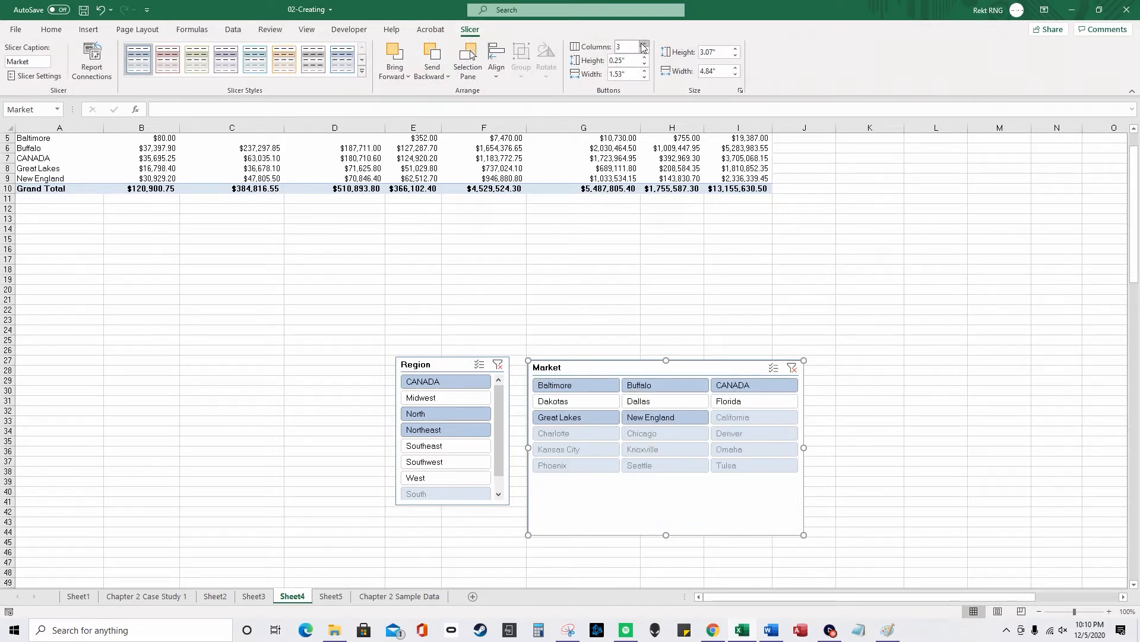
left_click(643, 44)
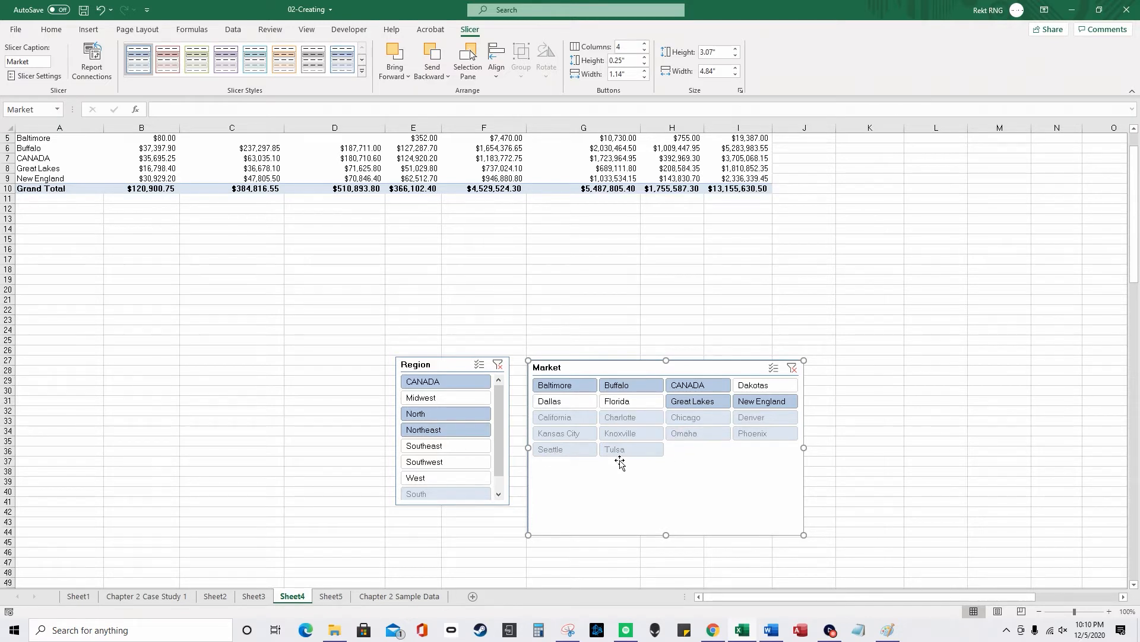
Step: Add Southeast, Southwest, West and Midwest to the Region slicer selection and remove CANADA from it
left_click(461, 451, "ctrl")
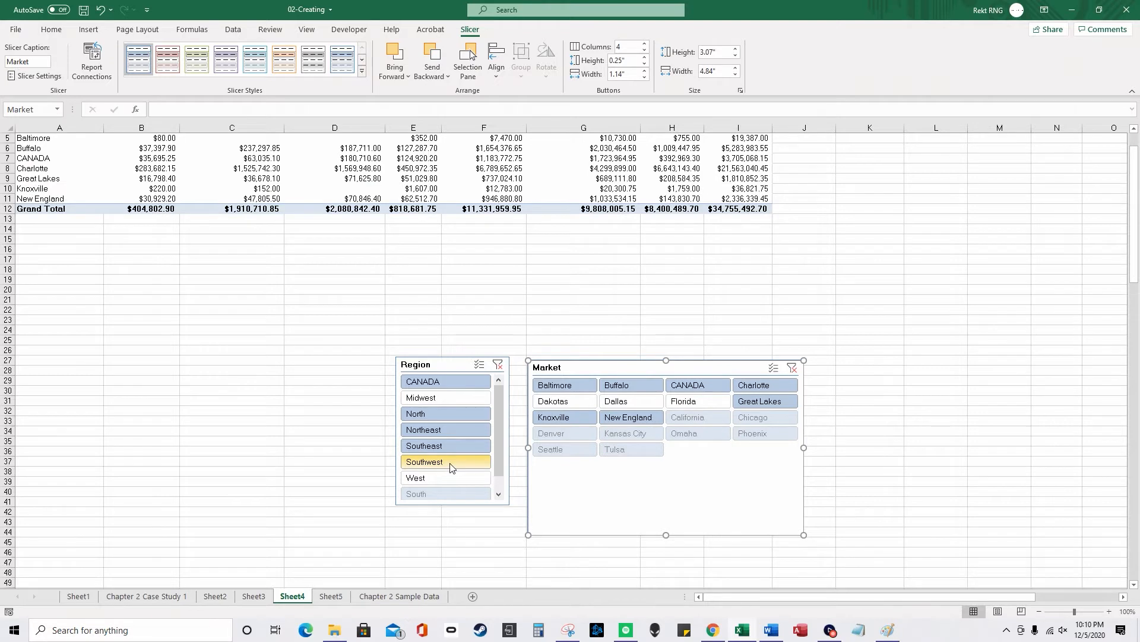
left_click(452, 462, "ctrl")
left_click(467, 477, "ctrl")
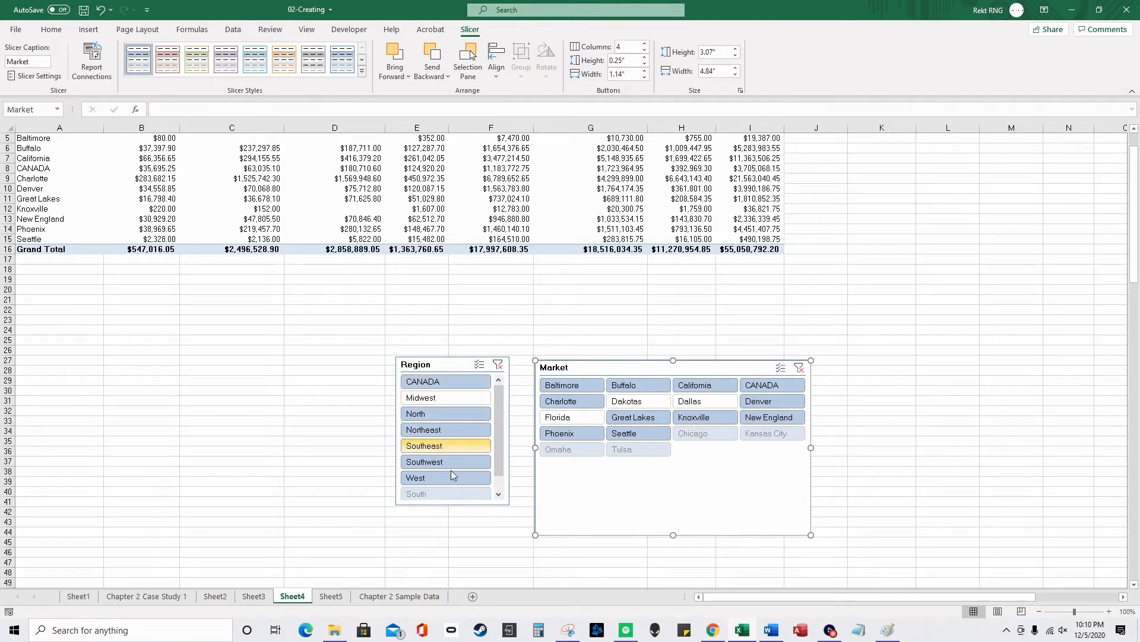
left_click(499, 495)
scroll(498, 474, "up", 1)
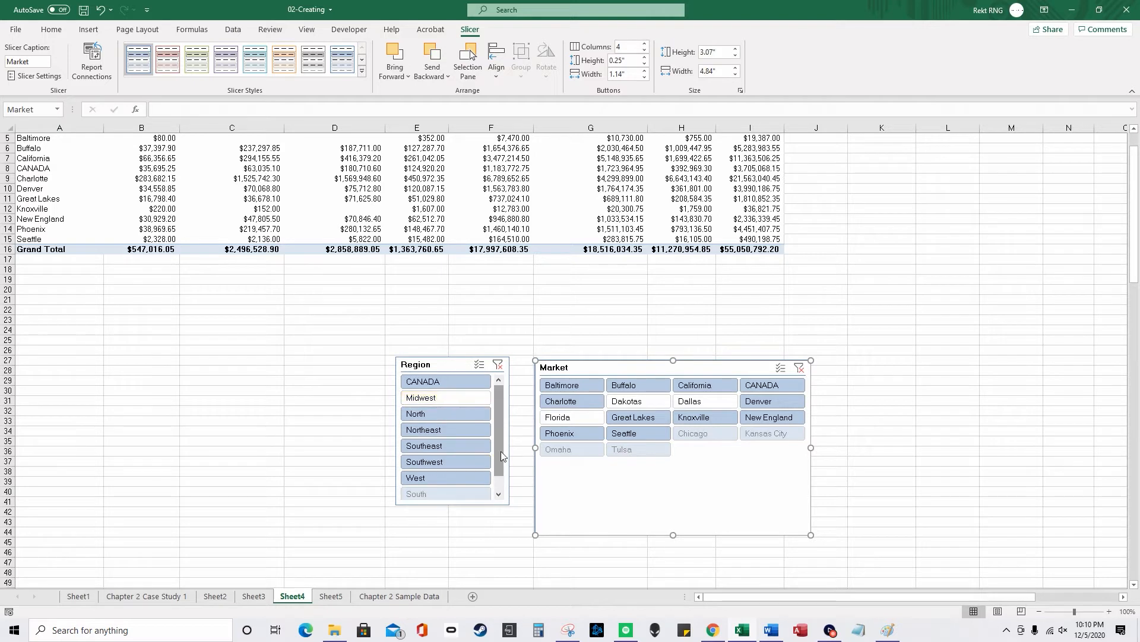
left_click(423, 381)
left_click(436, 398)
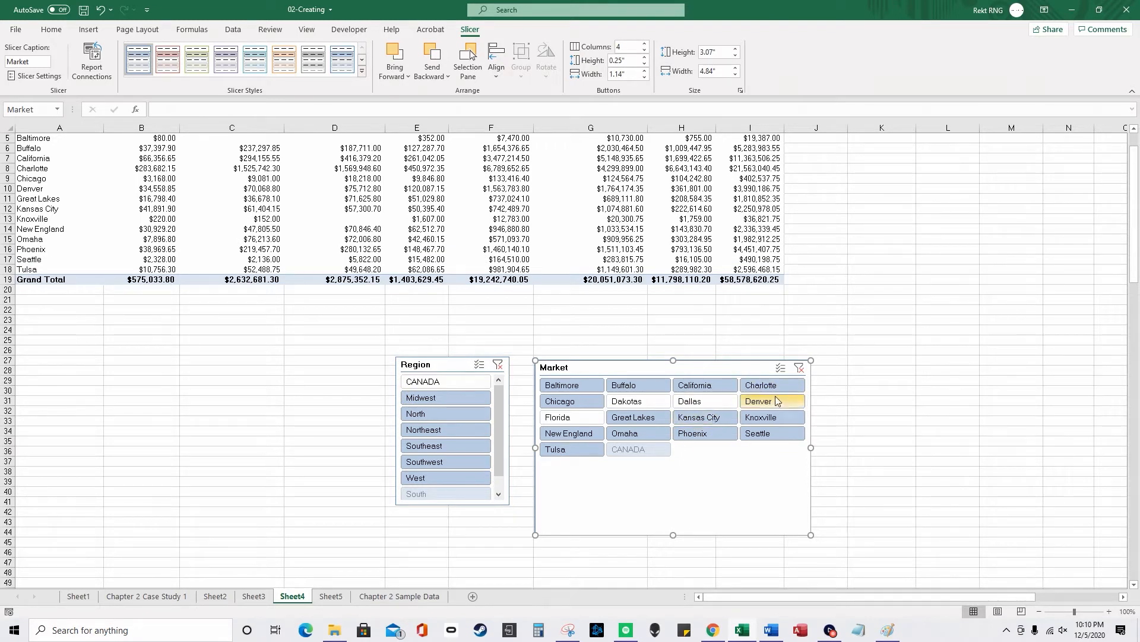
Step: Restrict the Market slicer to Chicago only
left_click(569, 404)
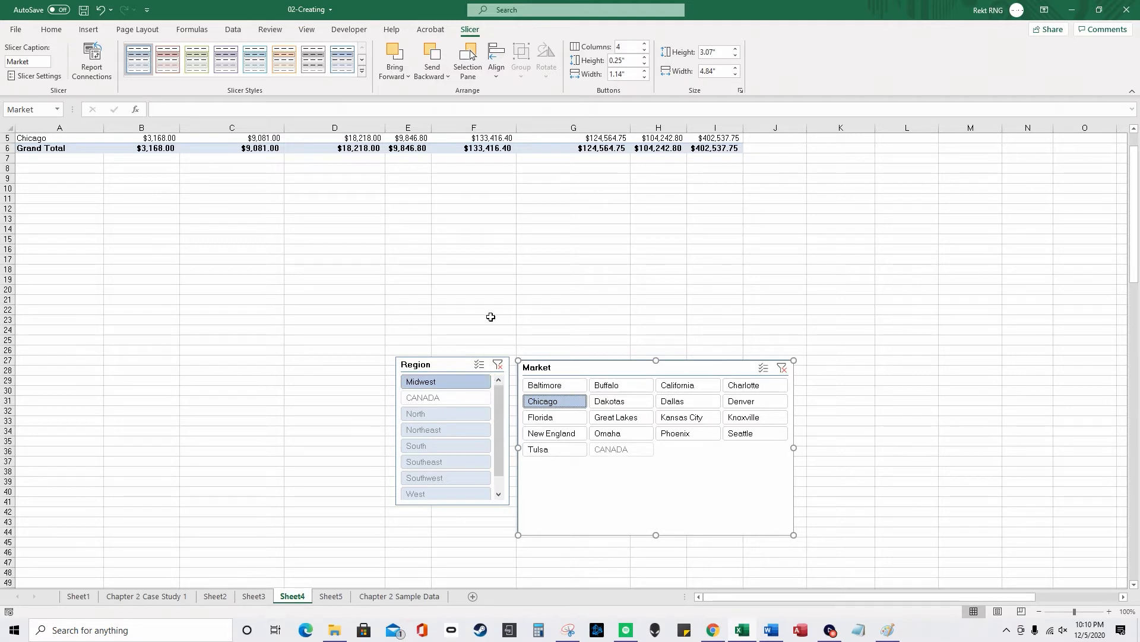
left_click(510, 208)
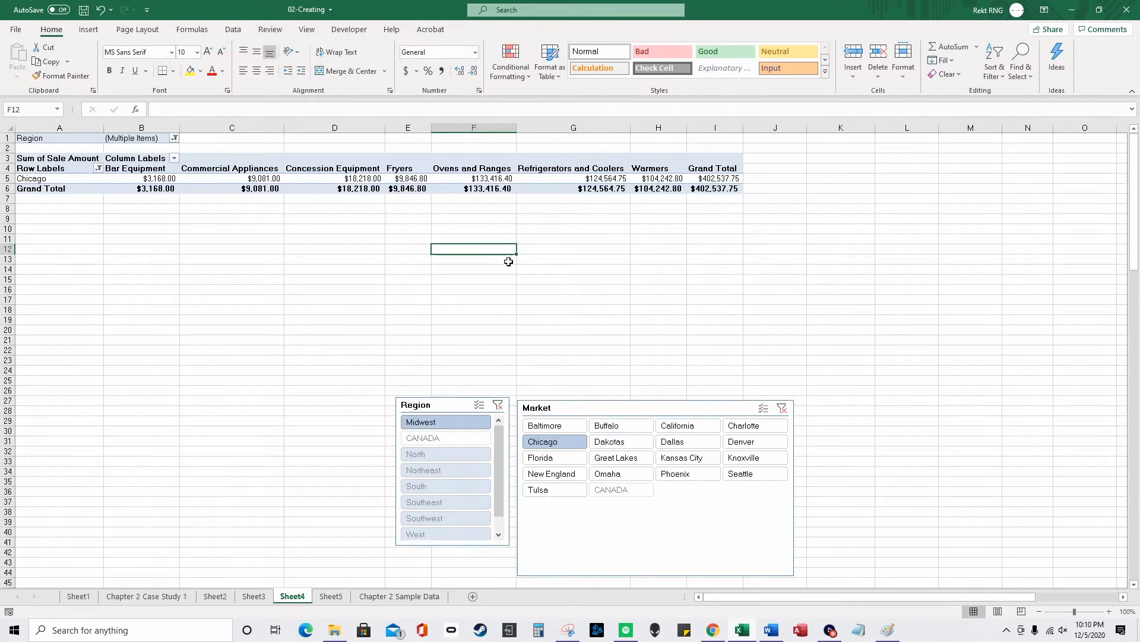
Step: Switch the Region slicer to North alone, and change the selection to Midwest, CANADA and Northeast
left_click(447, 454)
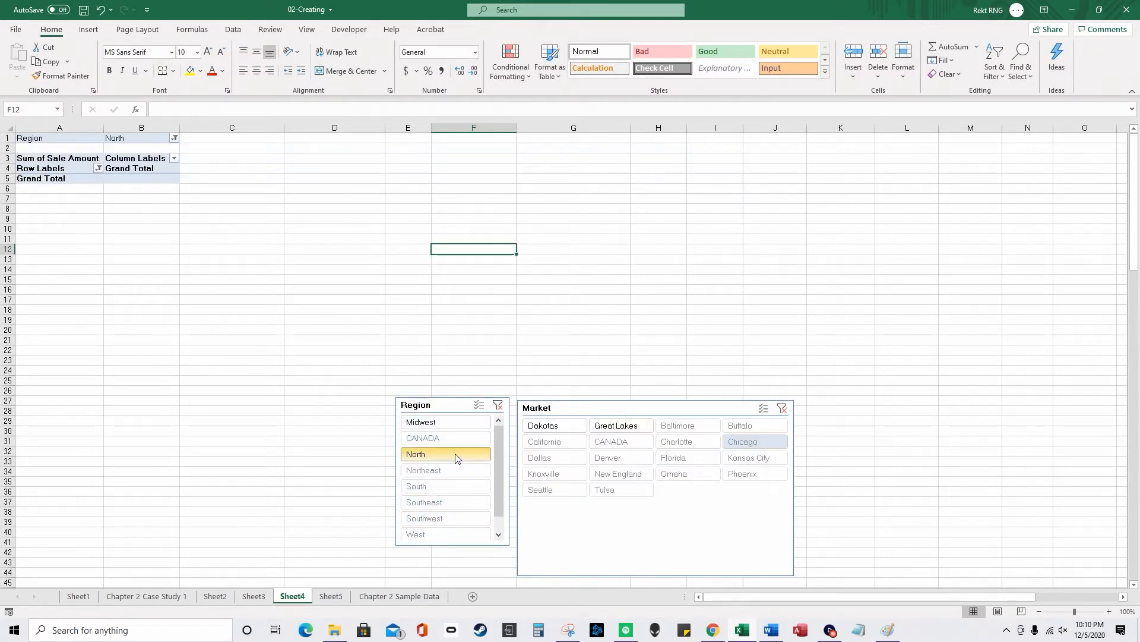
left_click(451, 424, "ctrl")
left_click(445, 440, "ctrl")
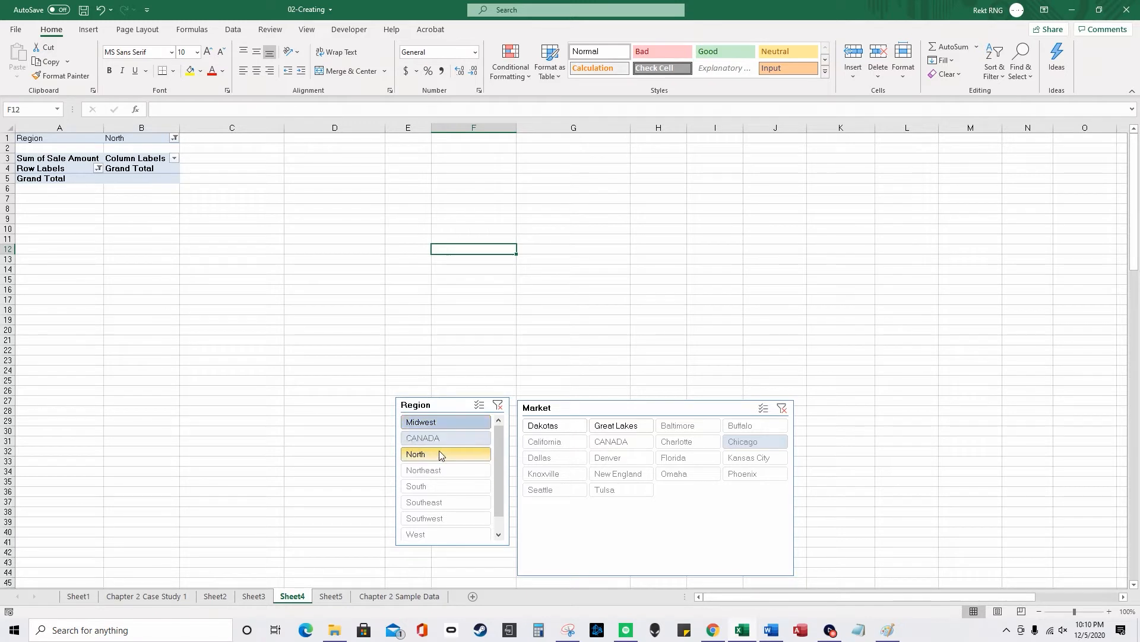
left_click(440, 455, "ctrl")
left_click(441, 477, "ctrl")
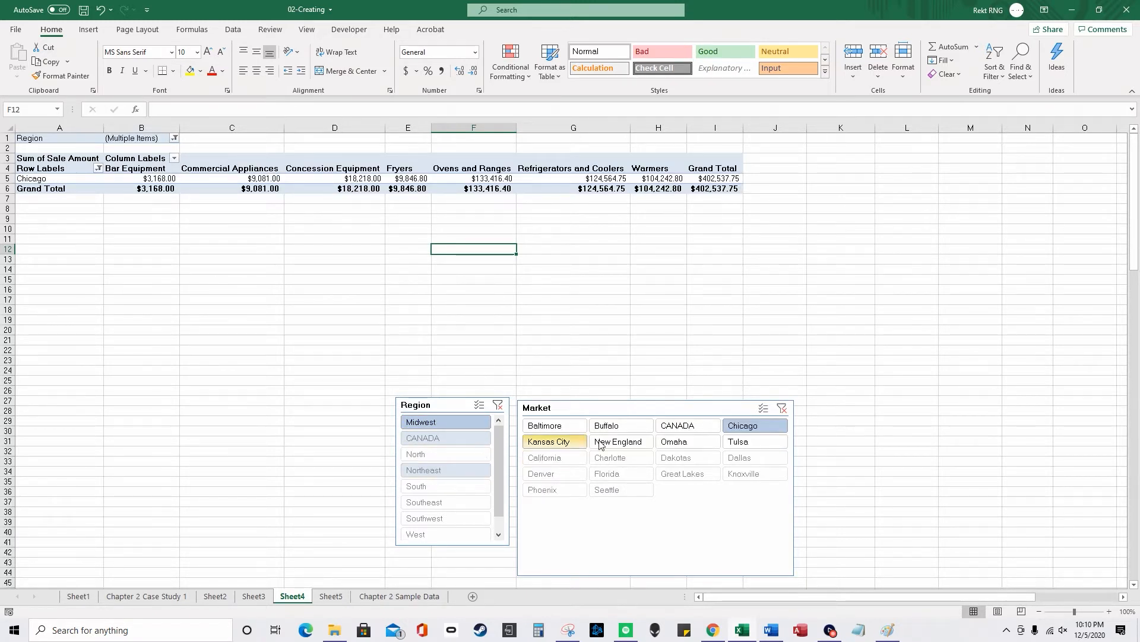
Step: Reselect Midwest in the Region slicer and extend the selection through CANADA, North and Northeast
left_click(468, 453)
left_click(463, 426)
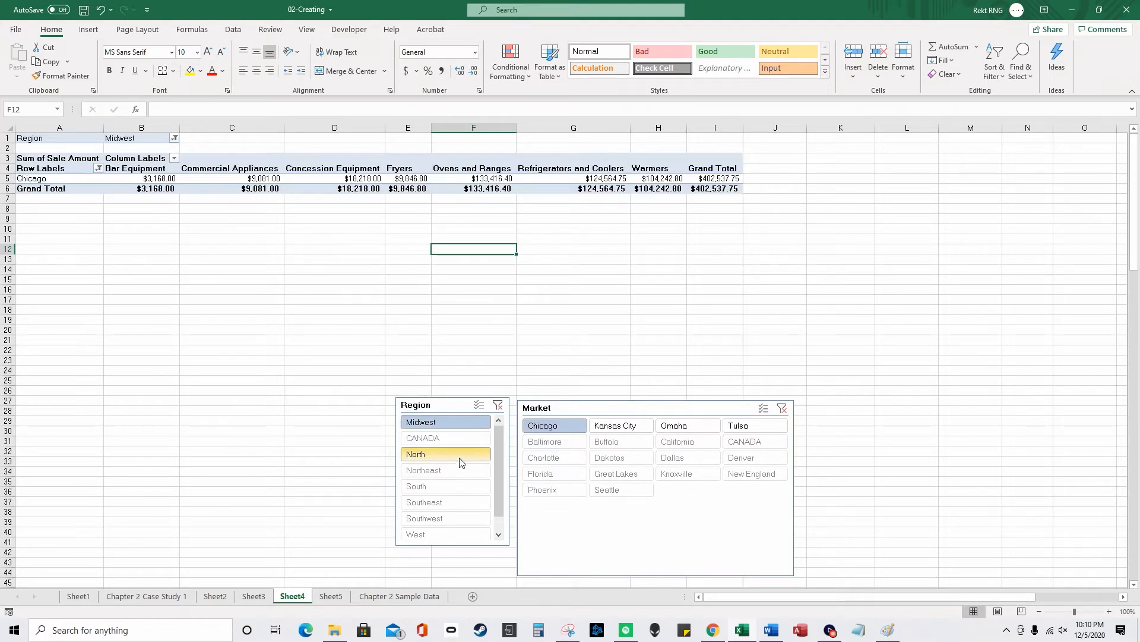
left_click_drag(455, 424, 447, 473)
Step: Add Baltimore, Buffalo, CANADA, Dakotas and Great Lakes to Chicago in the Market slicer selection
left_click(657, 533)
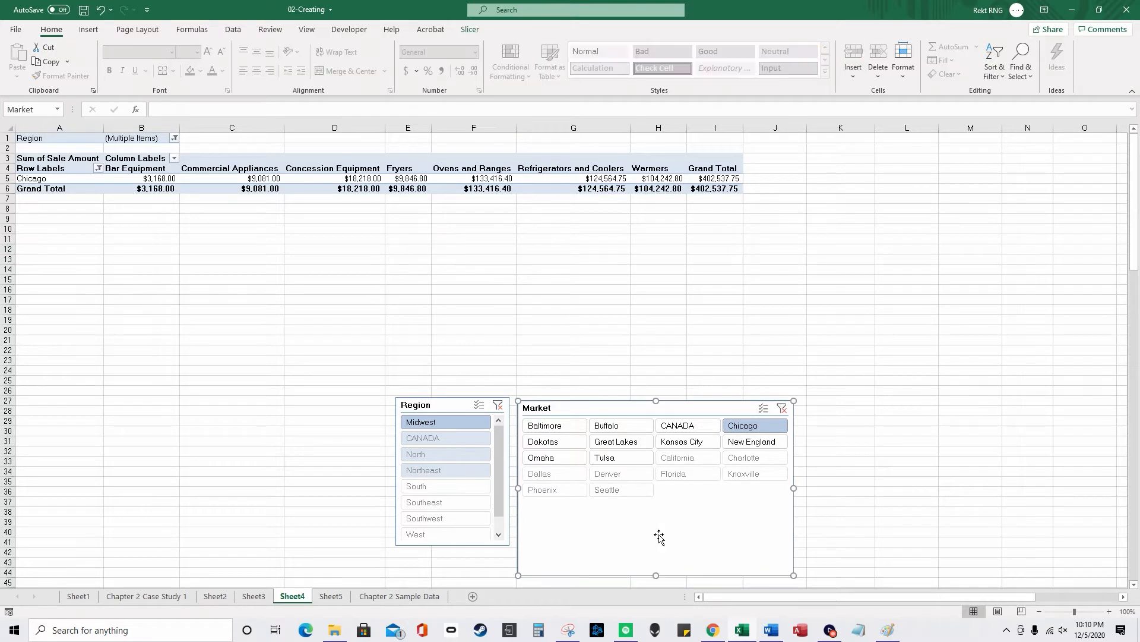
left_click(564, 431)
left_click(572, 432, "ctrl")
left_click(612, 429, "ctrl")
left_click(692, 427, "ctrl")
left_click(567, 443, "ctrl")
left_click(500, 448, "ctrl")
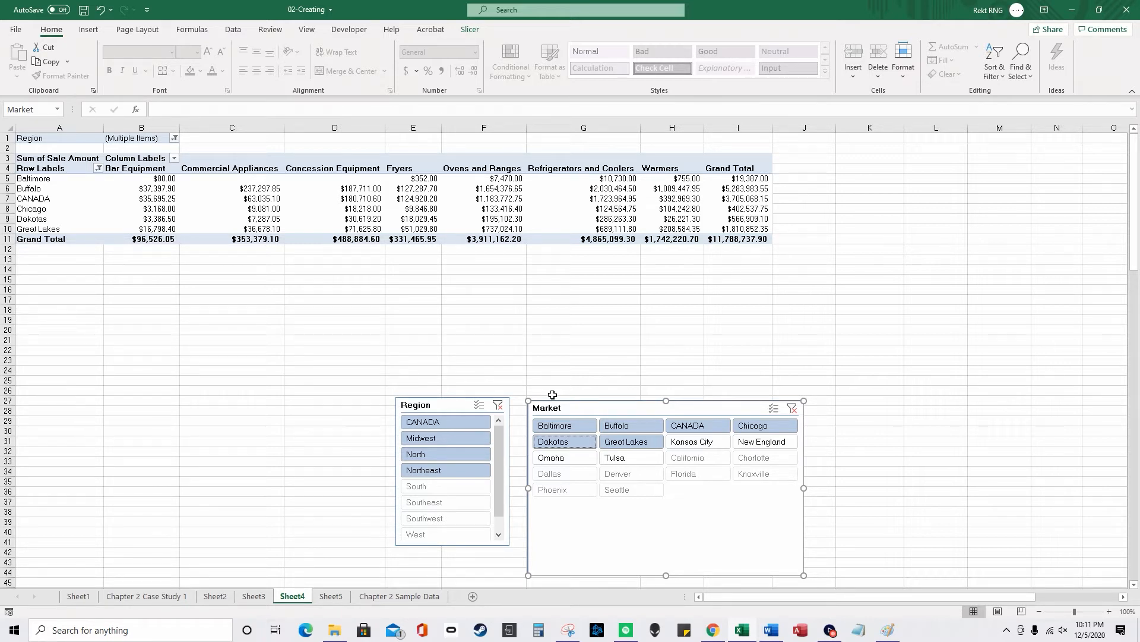
Step: Check which pivot tables the Market slicer is connected to in its report connections, and leave them unchanged
right_click(593, 409)
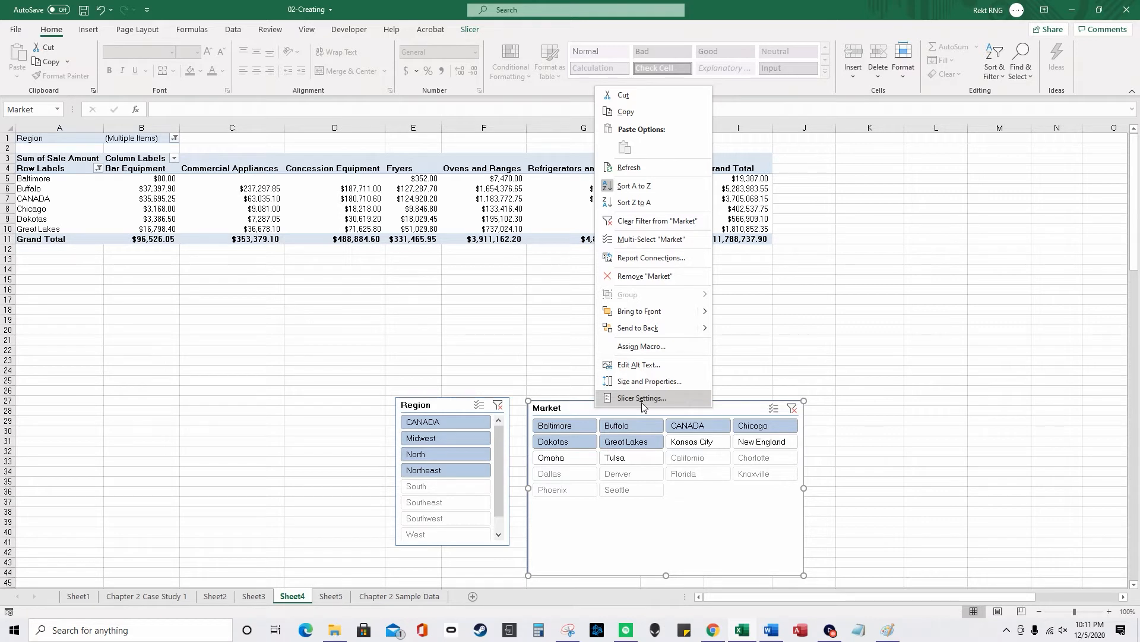
left_click(647, 257)
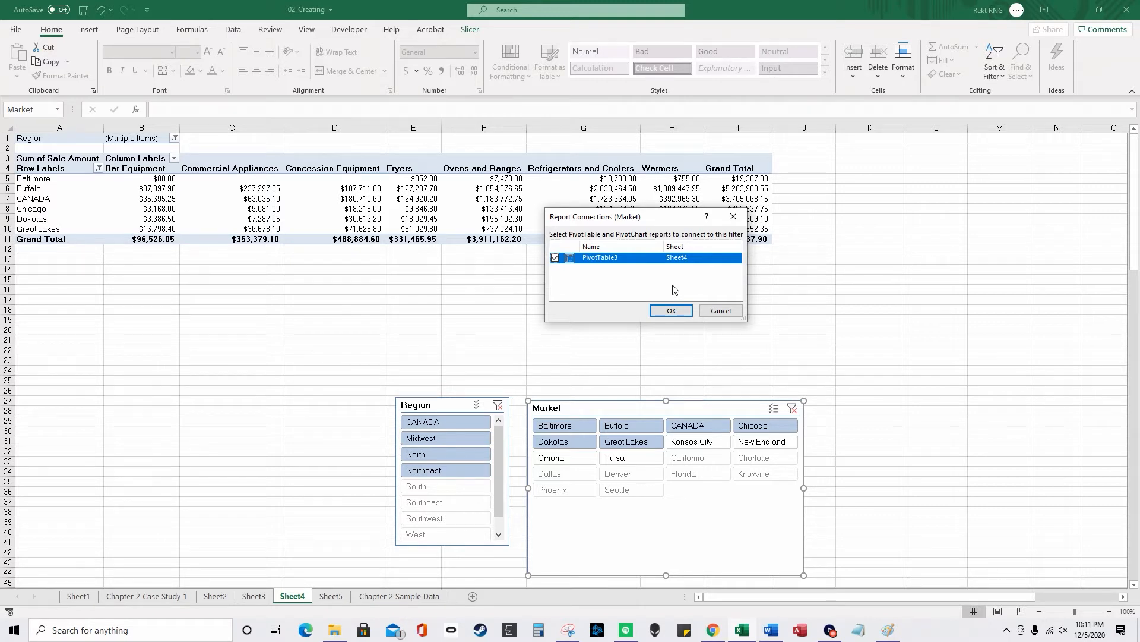
left_click(721, 311)
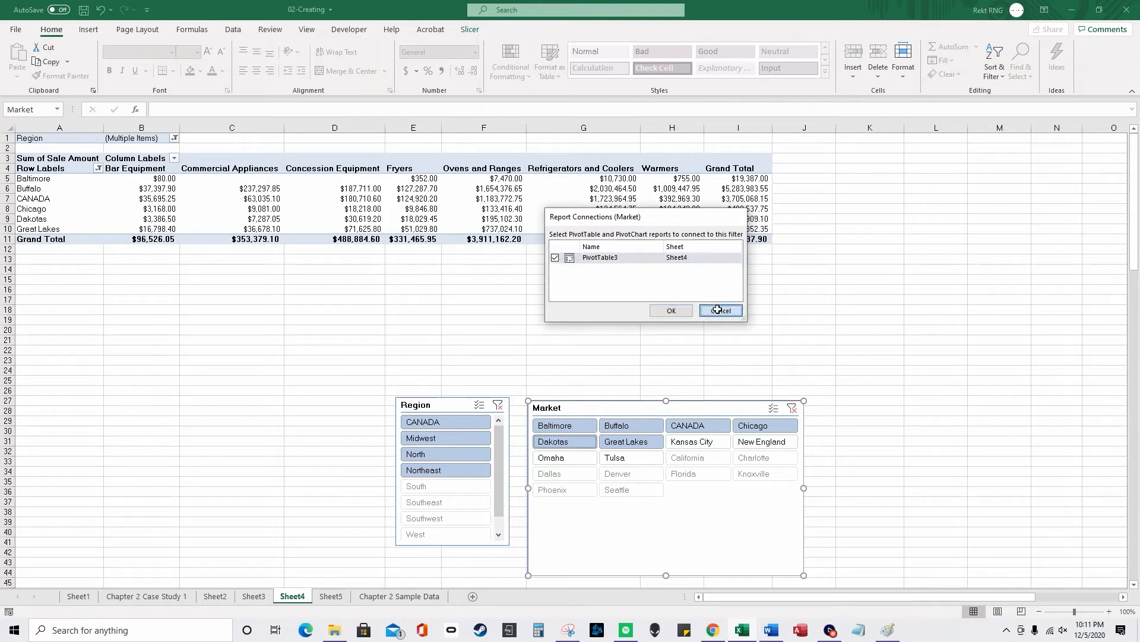
left_click(662, 233)
left_click(372, 194)
left_click_drag(738, 239, 36, 168)
left_click(29, 110)
left_click(58, 139)
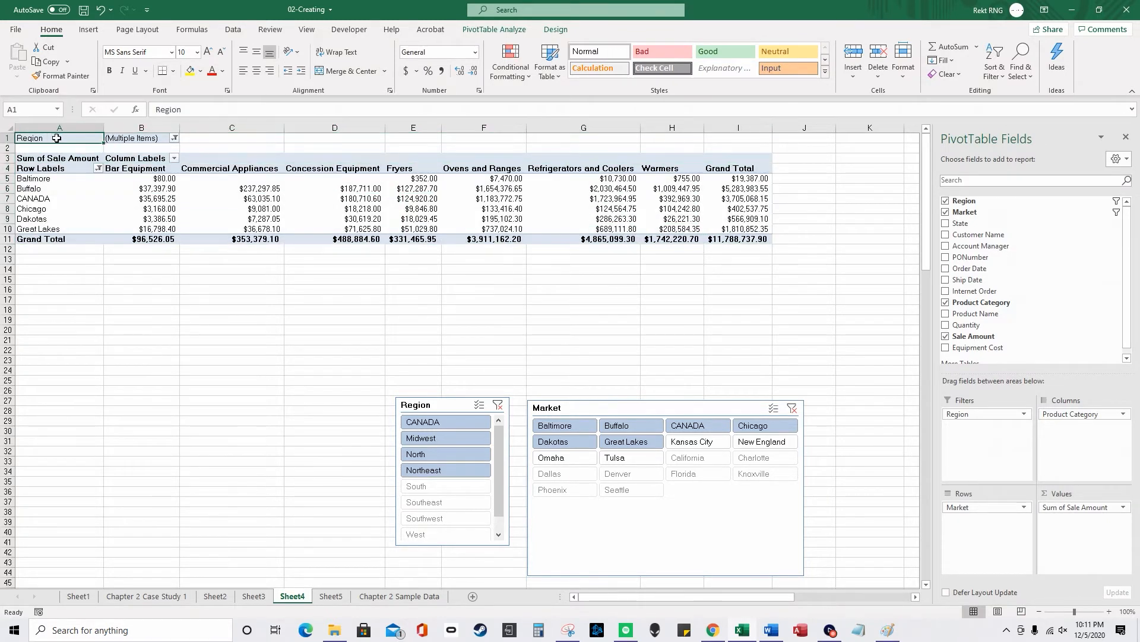
left_click(128, 136)
left_click(77, 134)
left_click_drag(33, 135, 731, 240)
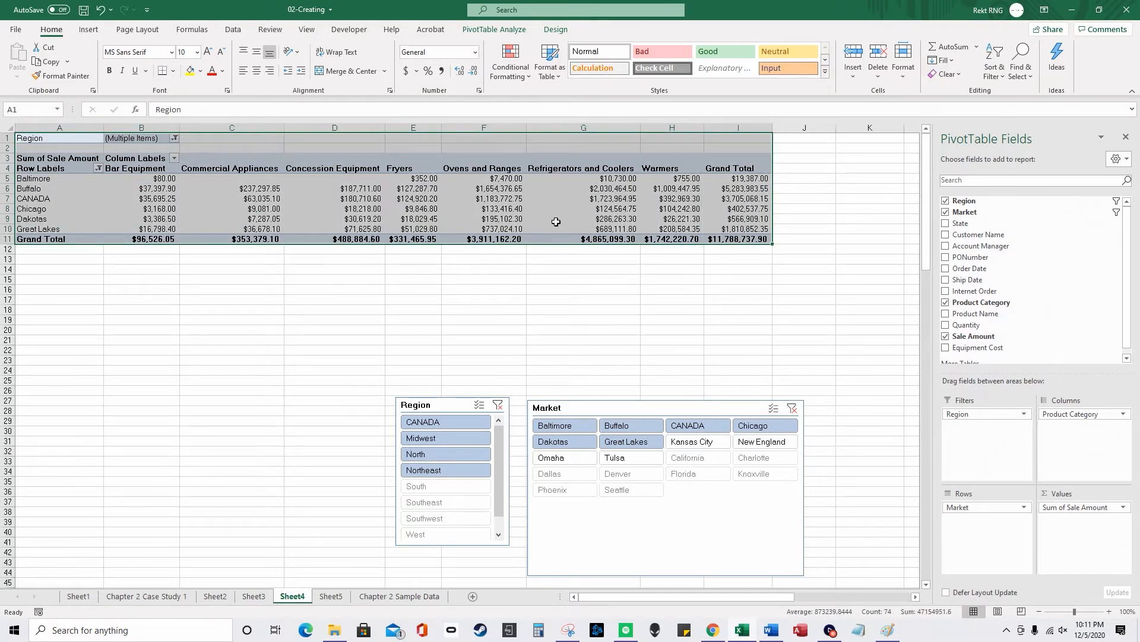
left_click(631, 536)
left_click(437, 216)
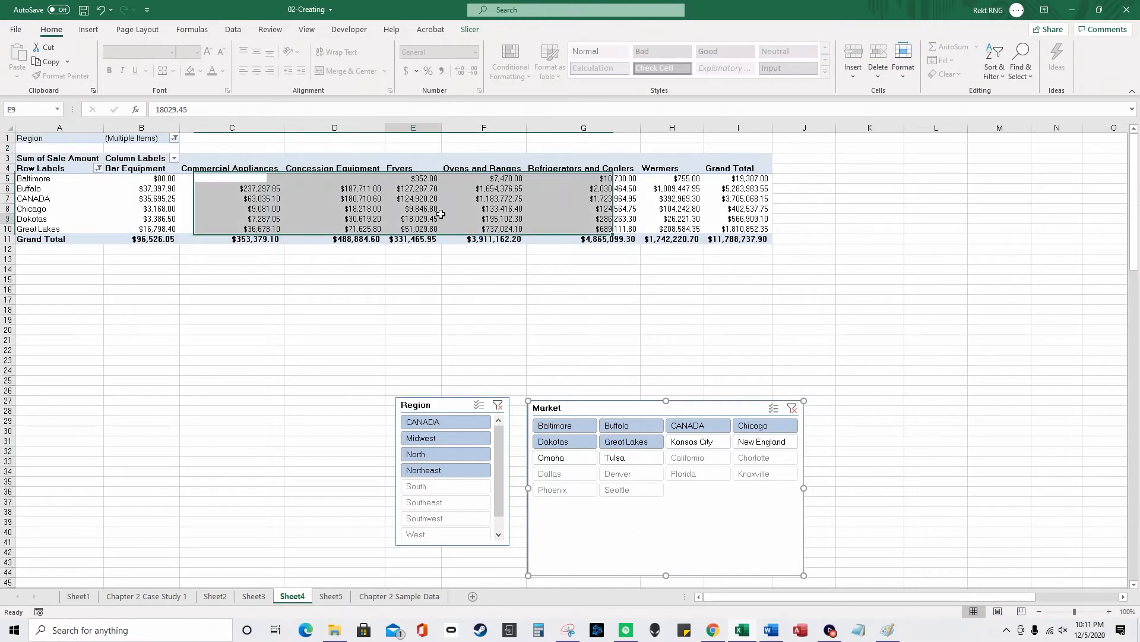
Step: Insert a timeline for the Ship Date field of the pivot table
left_click(522, 28)
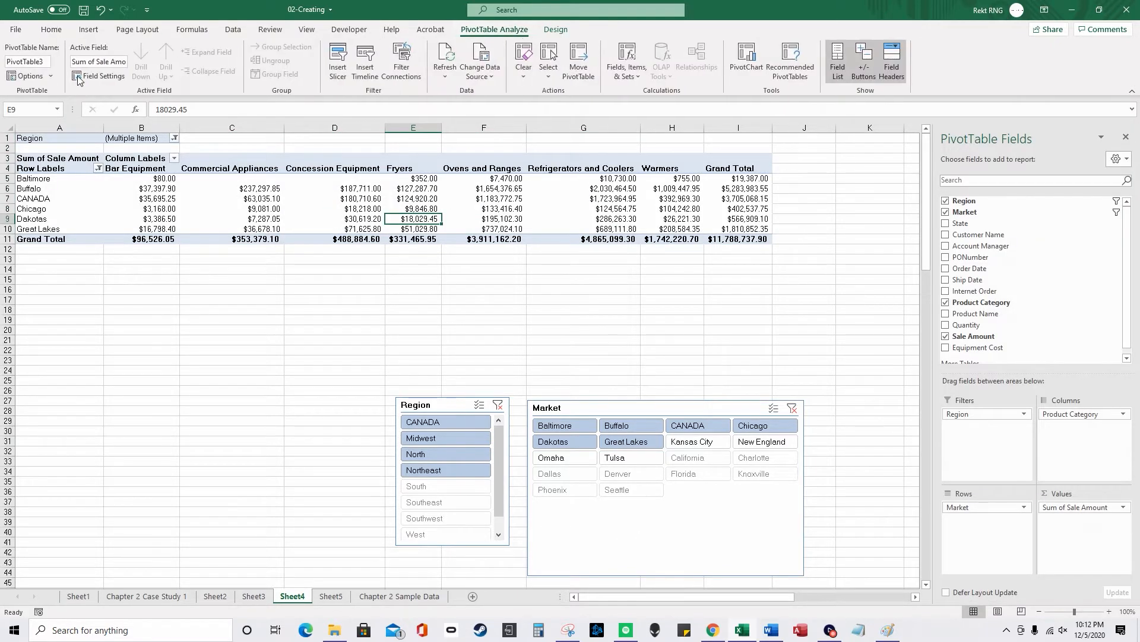
left_click_drag(16, 61, 4, 62)
left_click(4, 63)
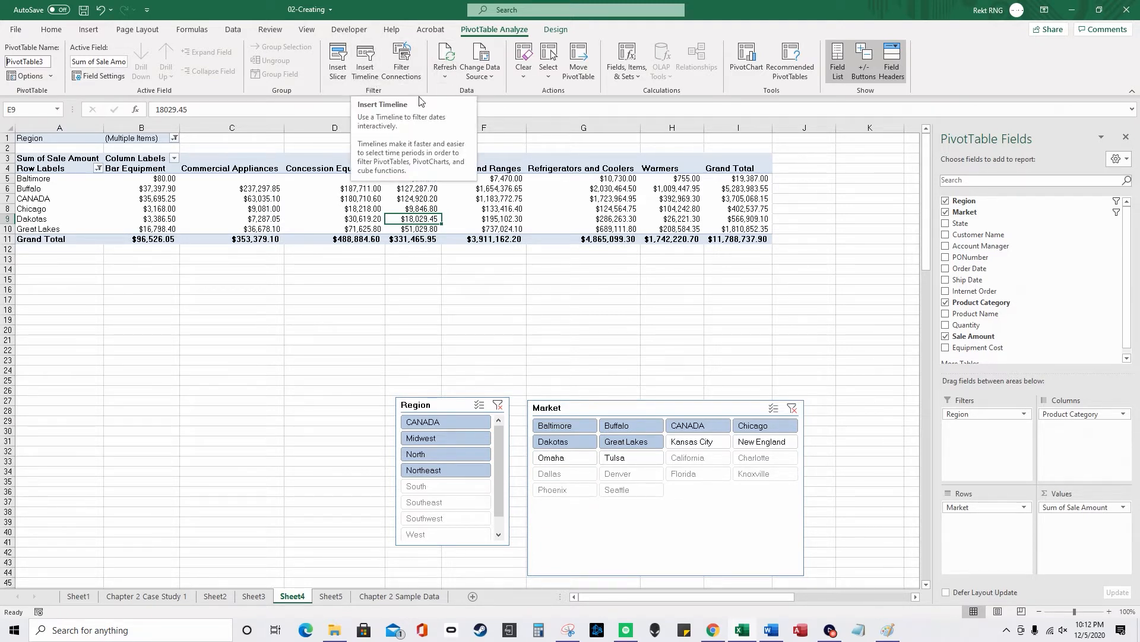
left_click(365, 62)
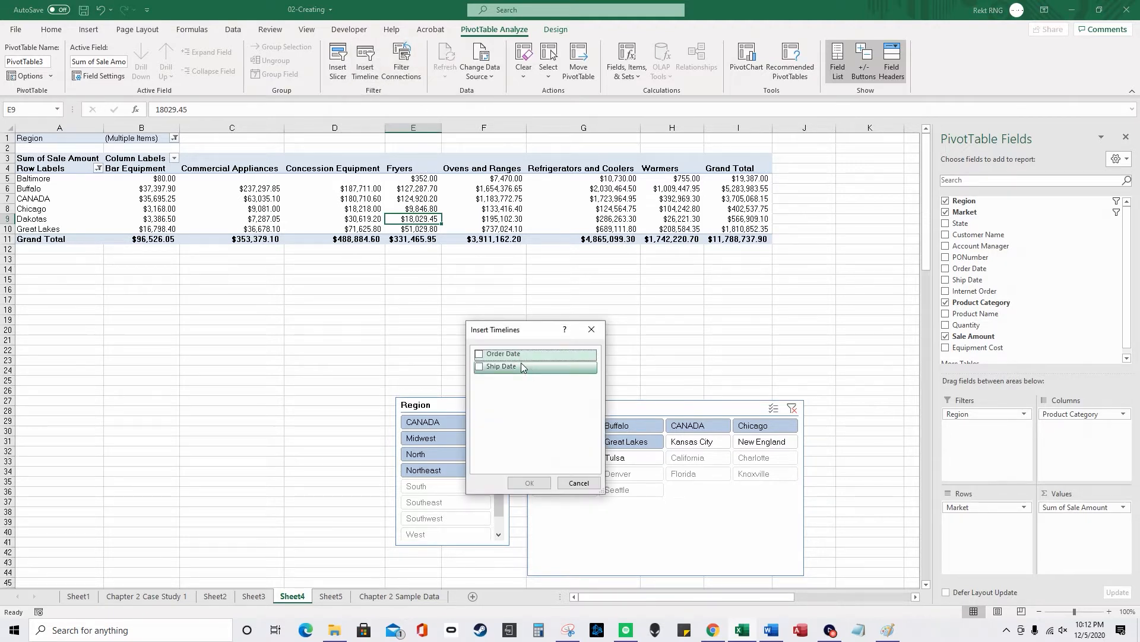
left_click(521, 366)
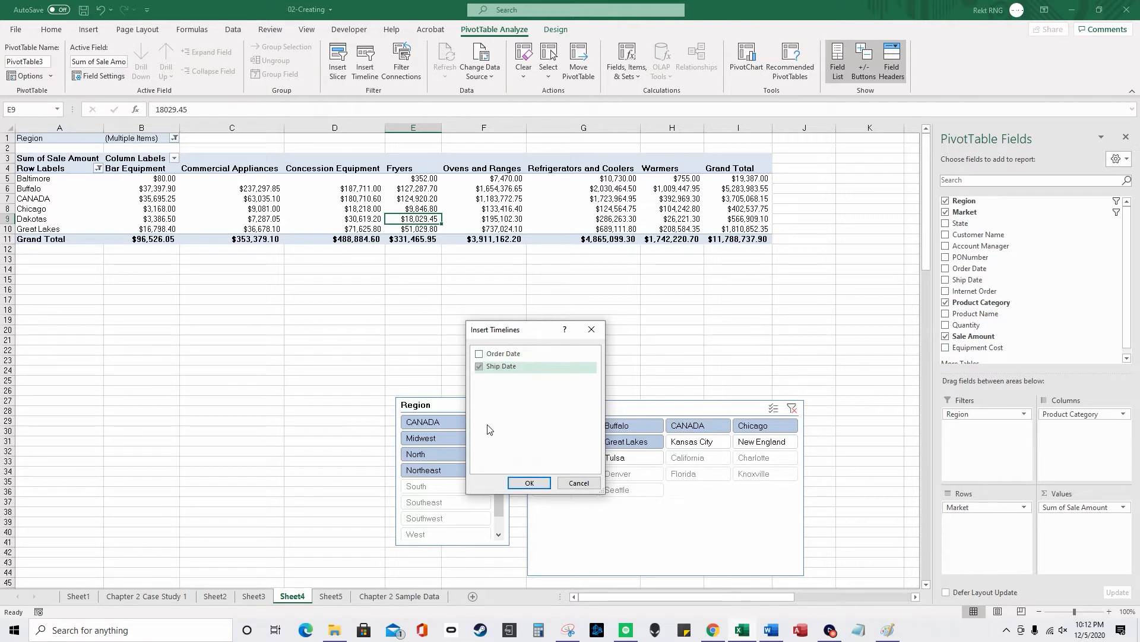
left_click(512, 483)
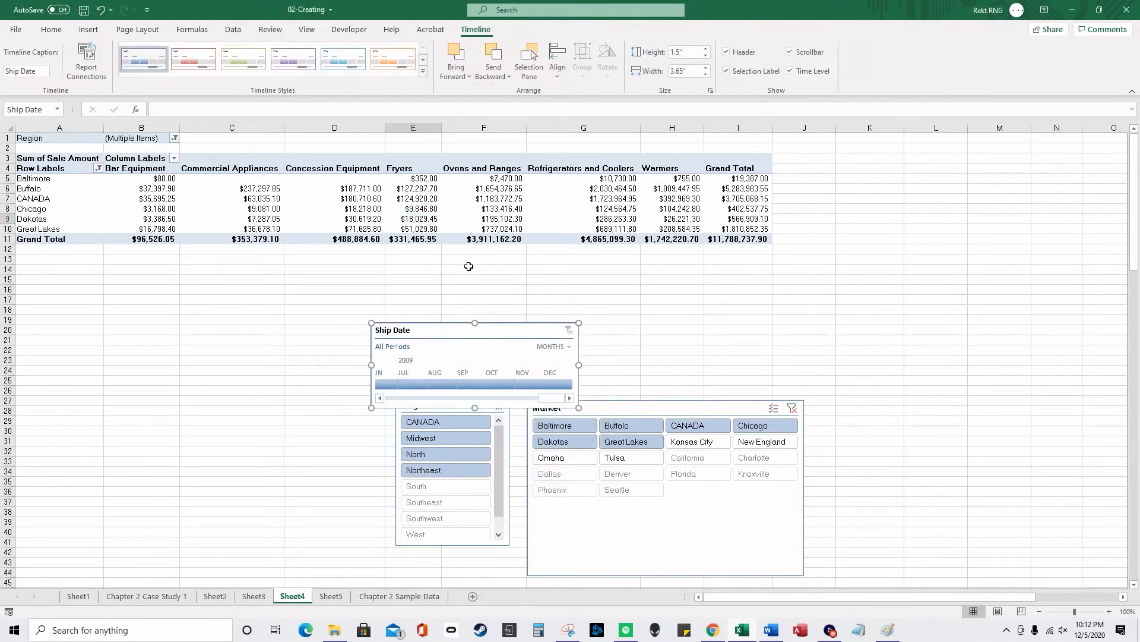
Step: Move the Ship Date timeline just below the pivot table and widen it to about 19.09 inches
left_click_drag(503, 336, 152, 277)
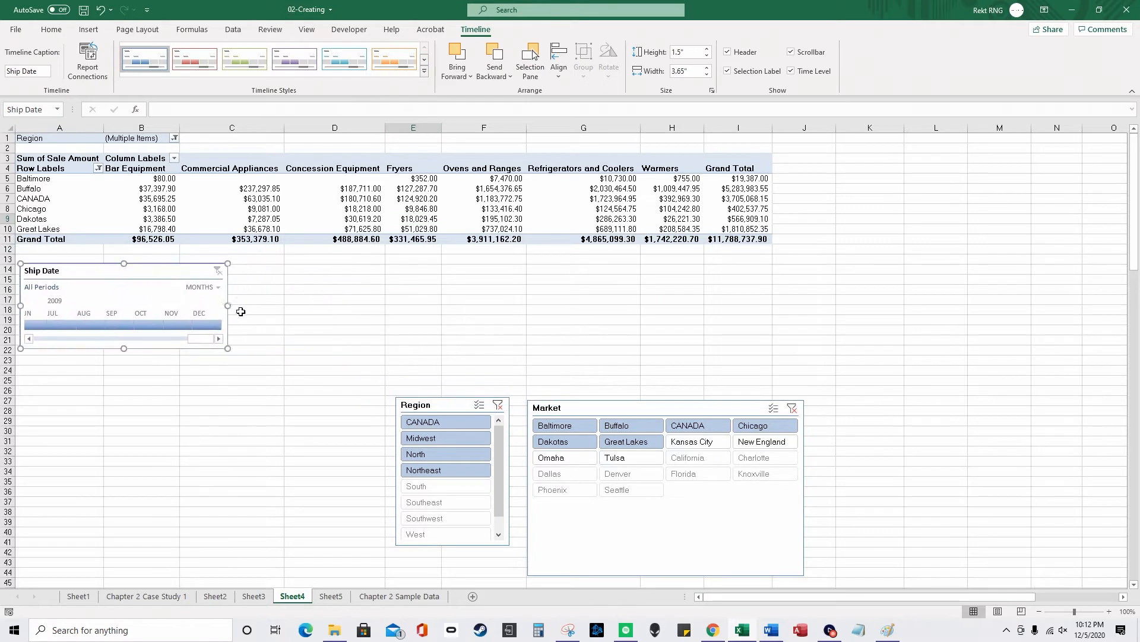
left_click_drag(263, 303, 776, 305)
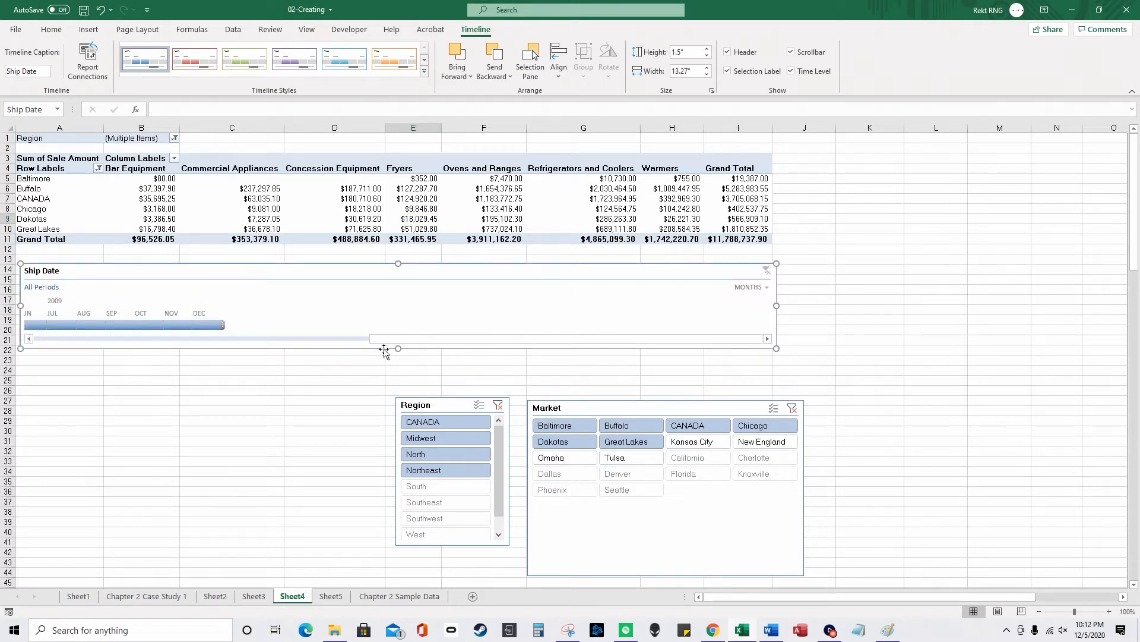
left_click_drag(426, 342, 91, 342)
left_click_drag(776, 306, 1108, 305)
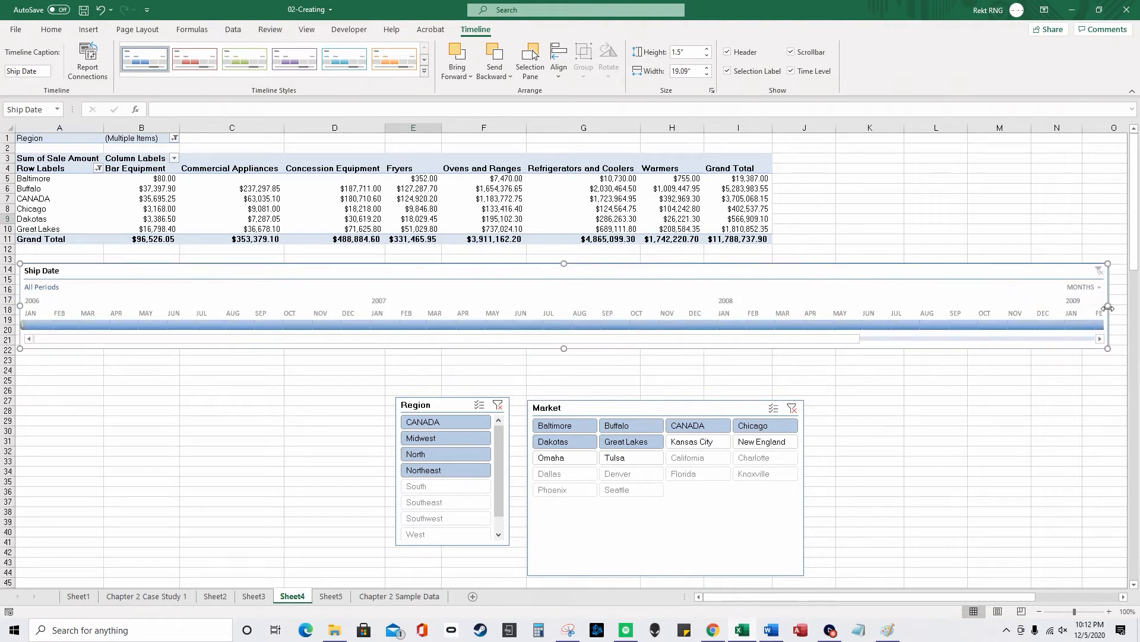
left_click_drag(664, 339, 907, 339)
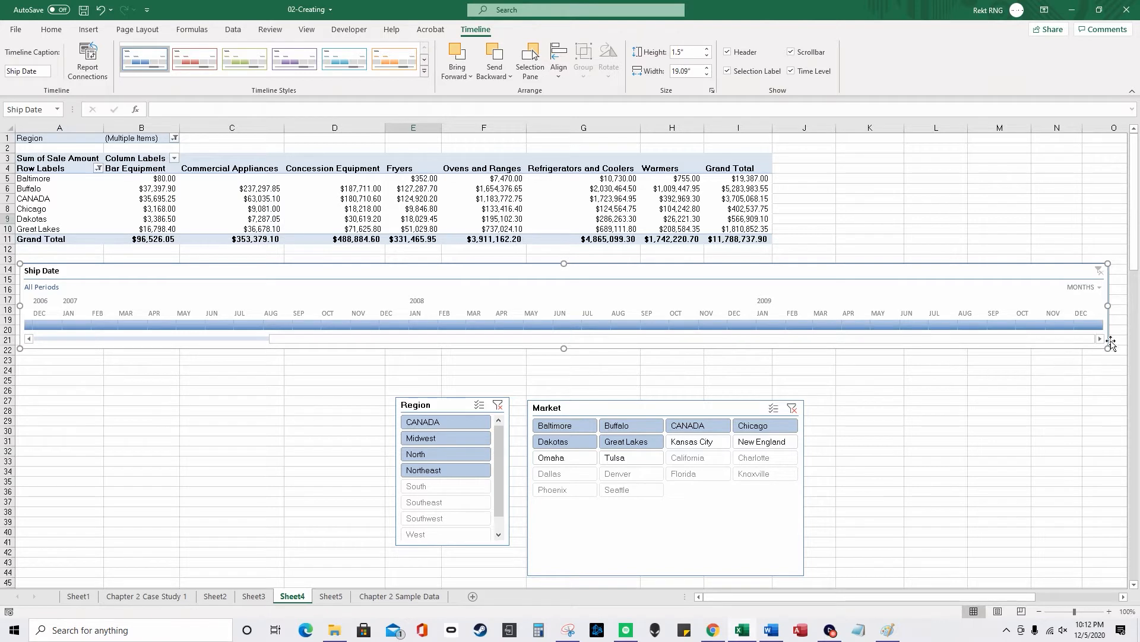
Step: Set the Ship Date timeline's time level to quarters and narrow the timeline to about 6.95 inches
mouse_move(1102, 323)
left_mouse_down()
mouse_move(790, 324)
mouse_move(1100, 324)
left_mouse_up()
left_click(1083, 287)
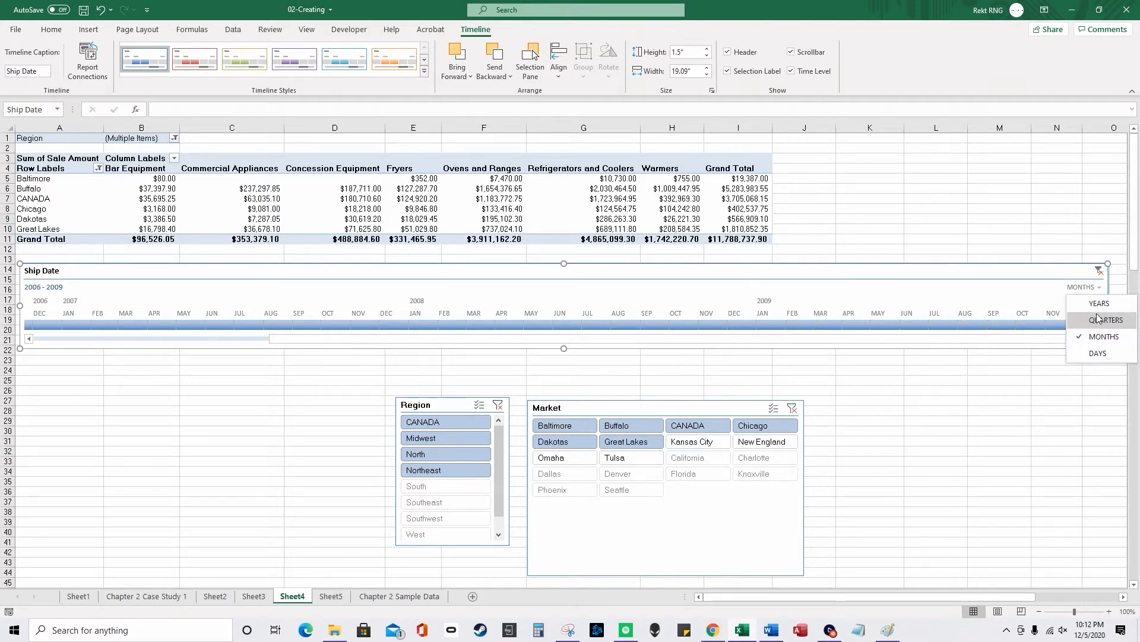
left_click(1101, 320)
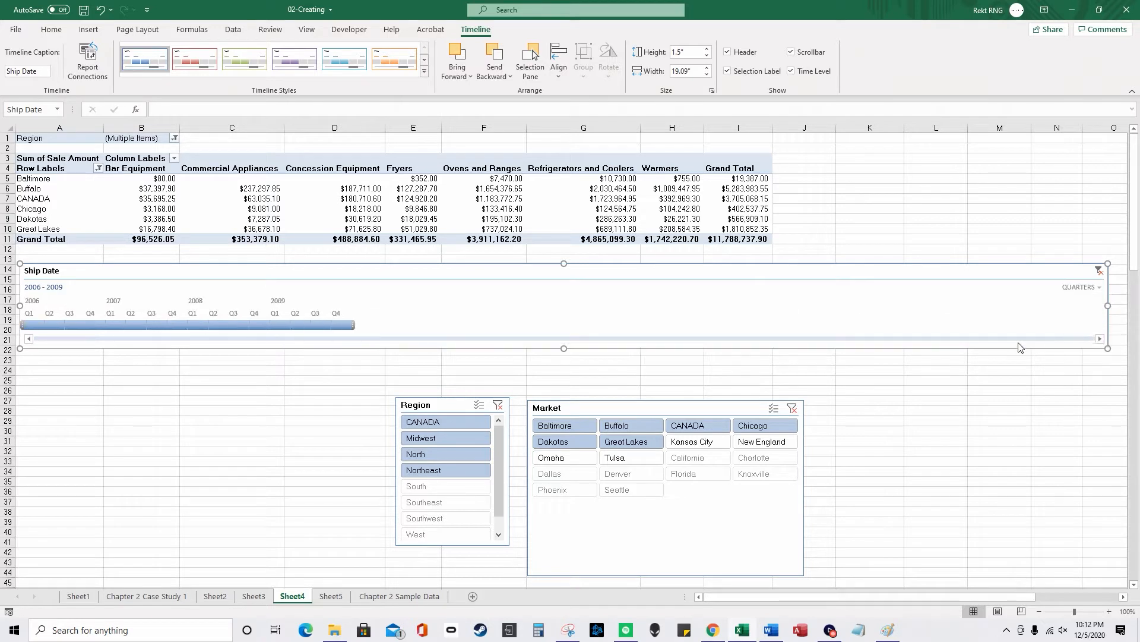
left_click_drag(683, 295, 416, 320)
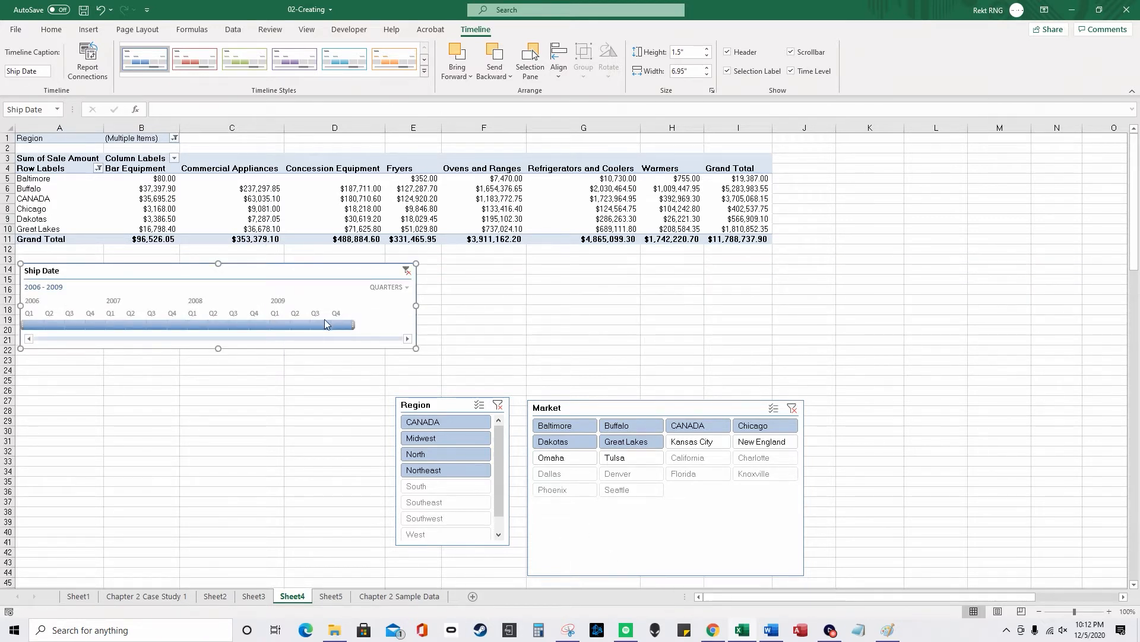
Step: Filter the Ship Date timeline to Q1 2006 through Q4 2007 and show its periods in years
left_click_drag(354, 324, 187, 330)
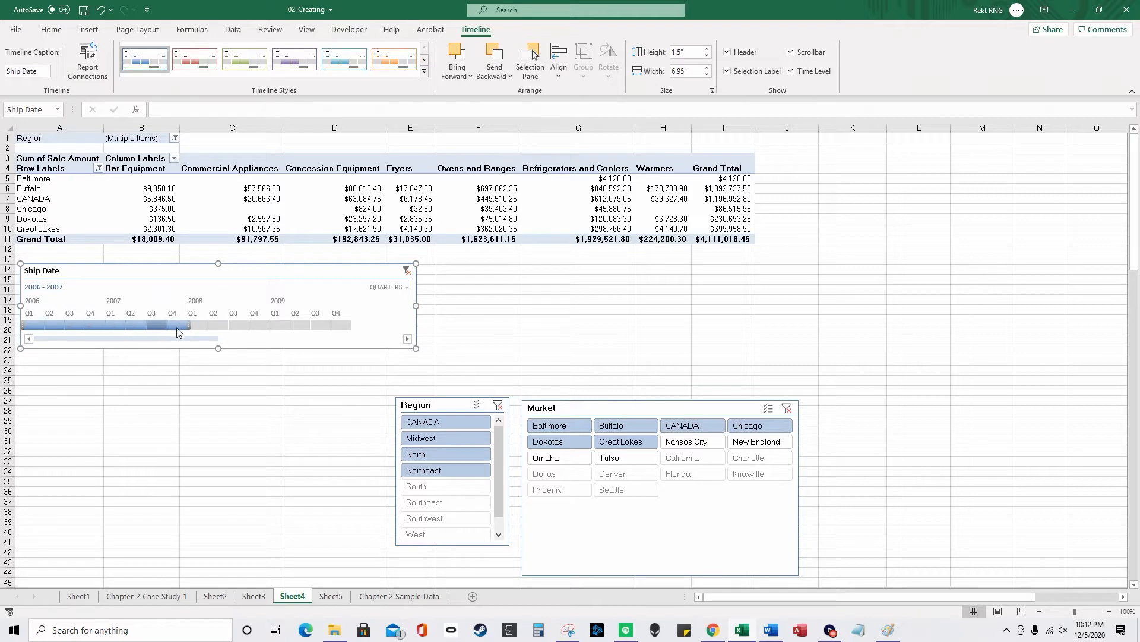
mouse_move(191, 326)
left_mouse_down()
mouse_move(274, 327)
mouse_move(188, 325)
left_mouse_up()
left_click(390, 287)
left_click(393, 300)
mouse_move(91, 325)
left_mouse_down()
mouse_move(126, 325)
mouse_move(91, 326)
left_mouse_up()
Step: Switch the Ship Date timeline's time level to months, and after that to days
left_click(406, 287)
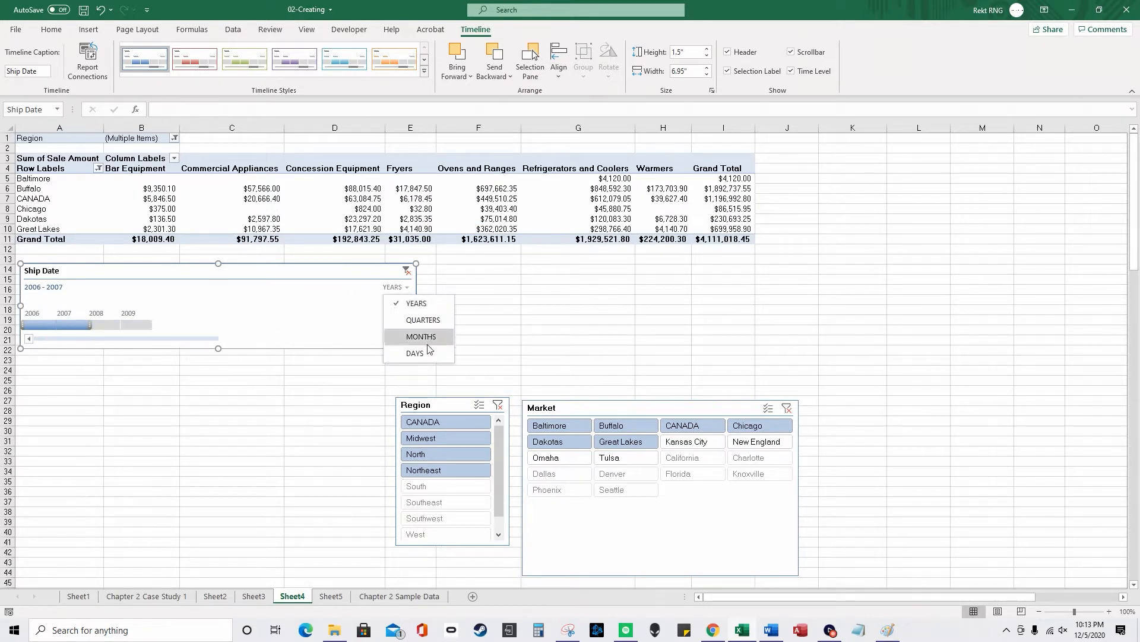
left_click(427, 339)
left_click(396, 287)
left_click(416, 355)
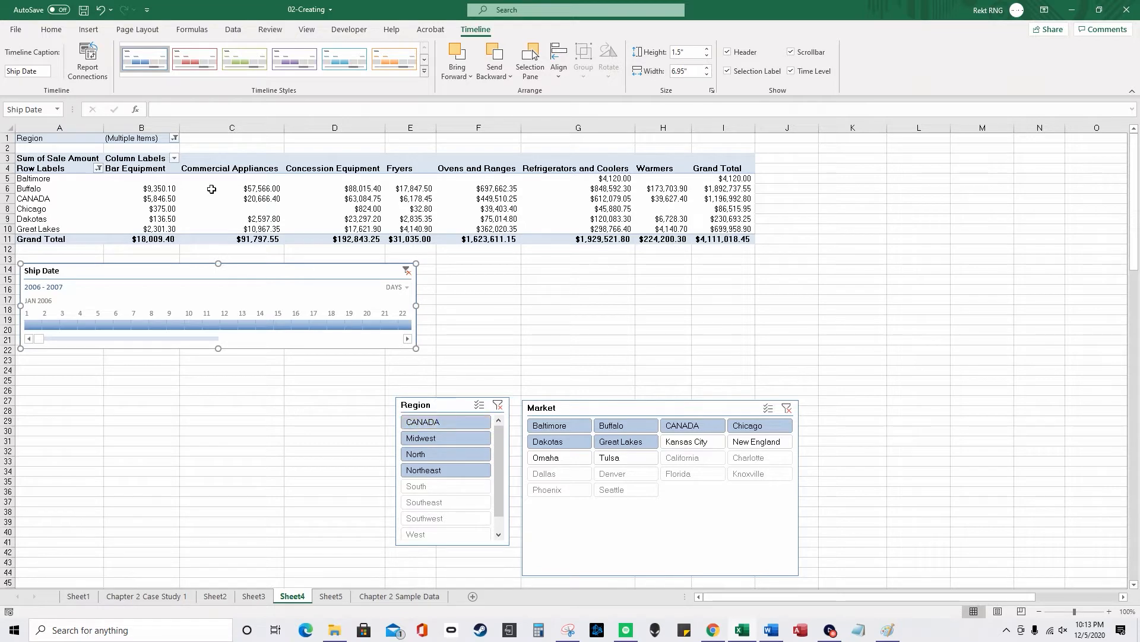
Step: Set the Region report filter to include all regions
left_click(173, 141)
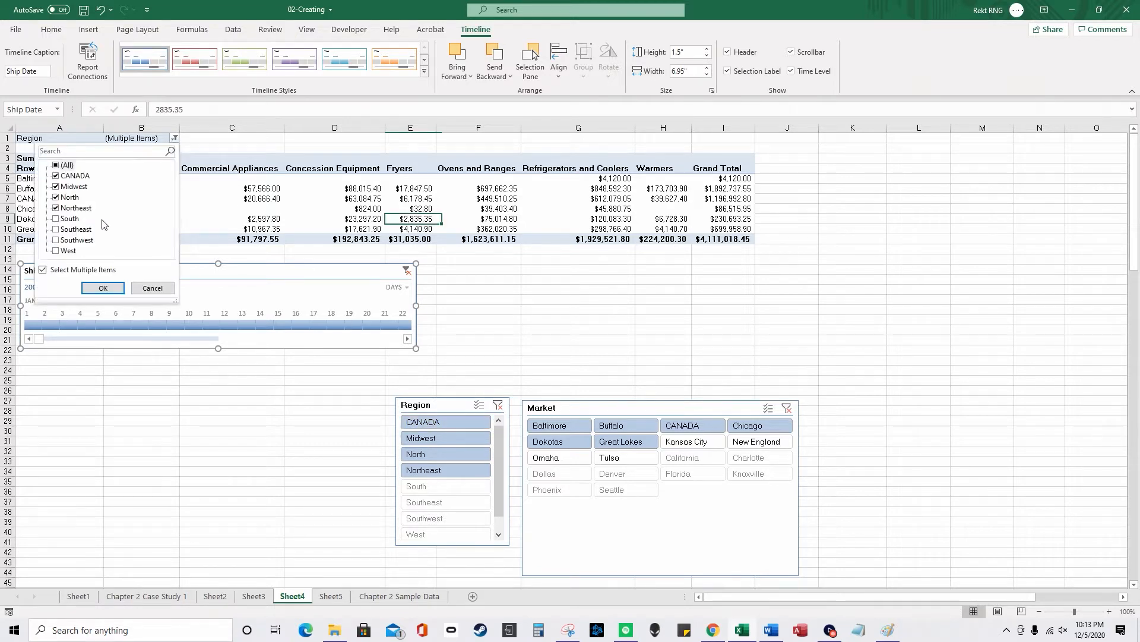
left_click(56, 165)
left_click(103, 287)
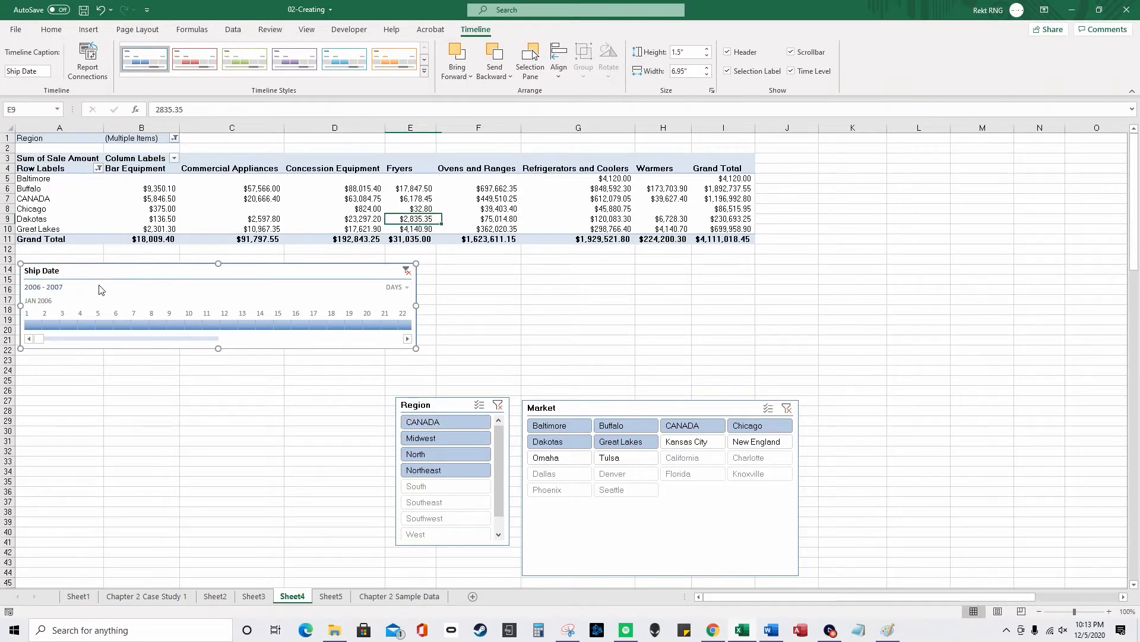
Step: Delete the Ship Date timeline, the Market slicer and the Region slicer from the sheet
left_click(330, 273)
key("Delete")
left_click(551, 457)
left_click(579, 408)
key("Delete")
left_click(458, 404)
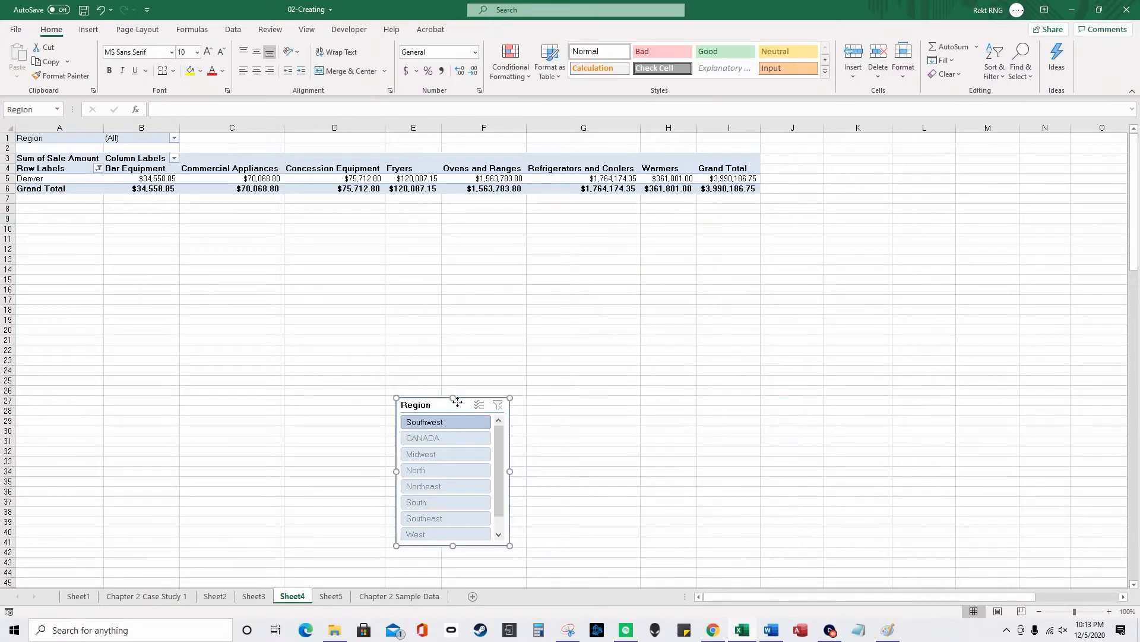
key("Delete")
Step: Reapply the Region report filter with all regions selected, and reselect the pivot table
left_click(174, 137)
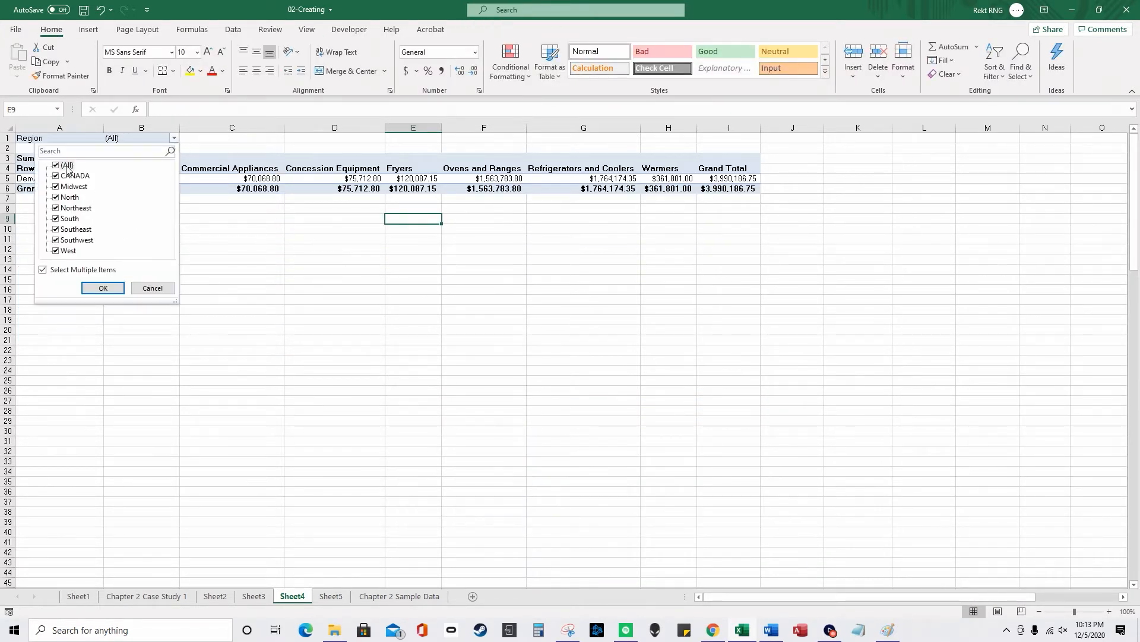
left_click(57, 165)
left_click(56, 165)
left_click(103, 288)
left_click(266, 170)
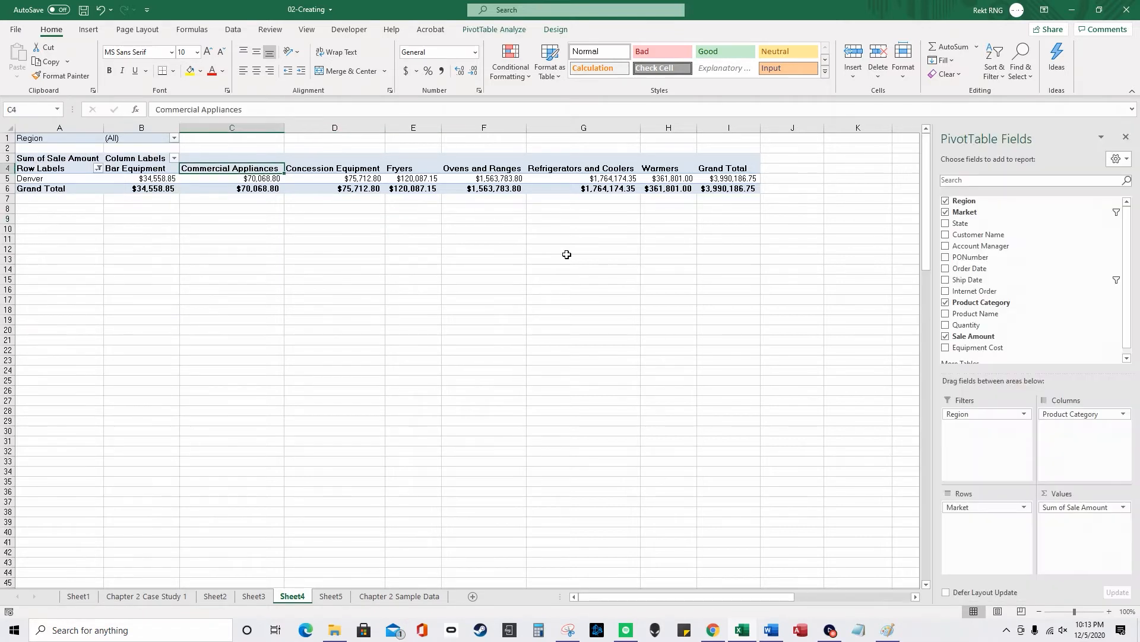
scroll(980, 321, "down", 1)
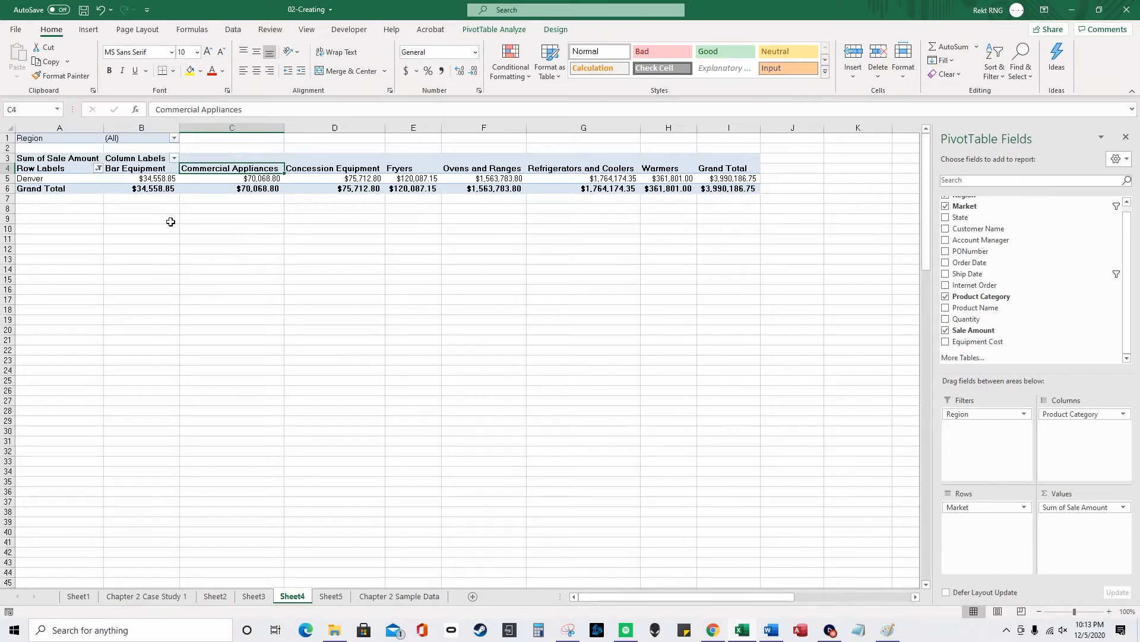
Step: Remove the Market filter from the row labels to include every market
left_click(98, 168)
left_click(37, 295)
left_click(84, 404)
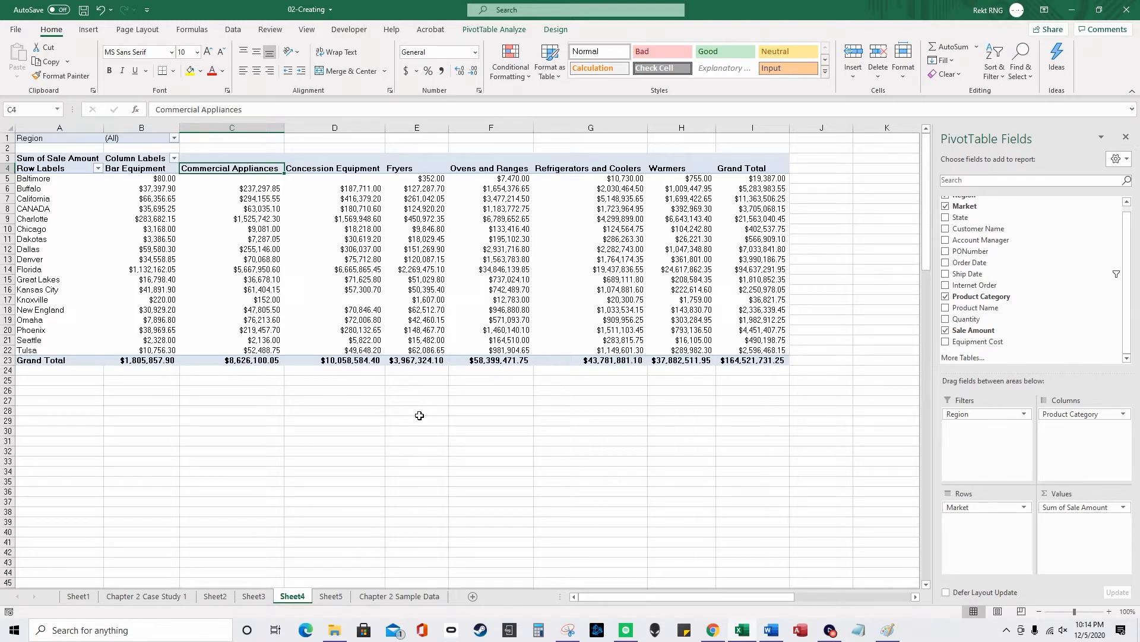
Step: Select the sample data on the Chapter 2 Sample Data sheet, from header cell A5 through the last used cell
left_click(233, 29)
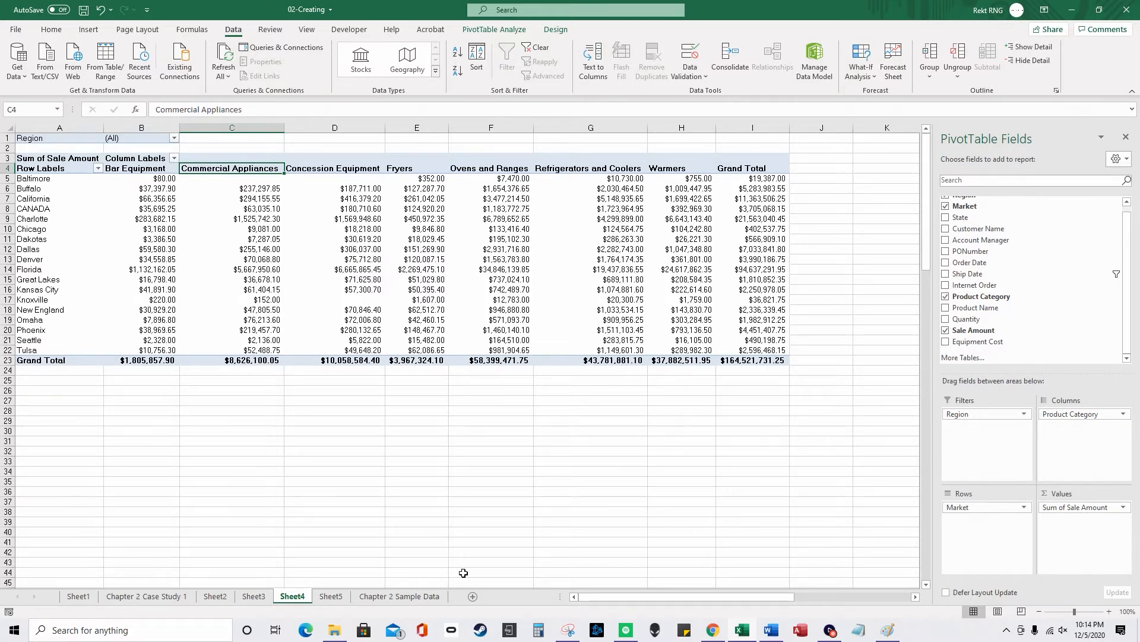
left_click(371, 596)
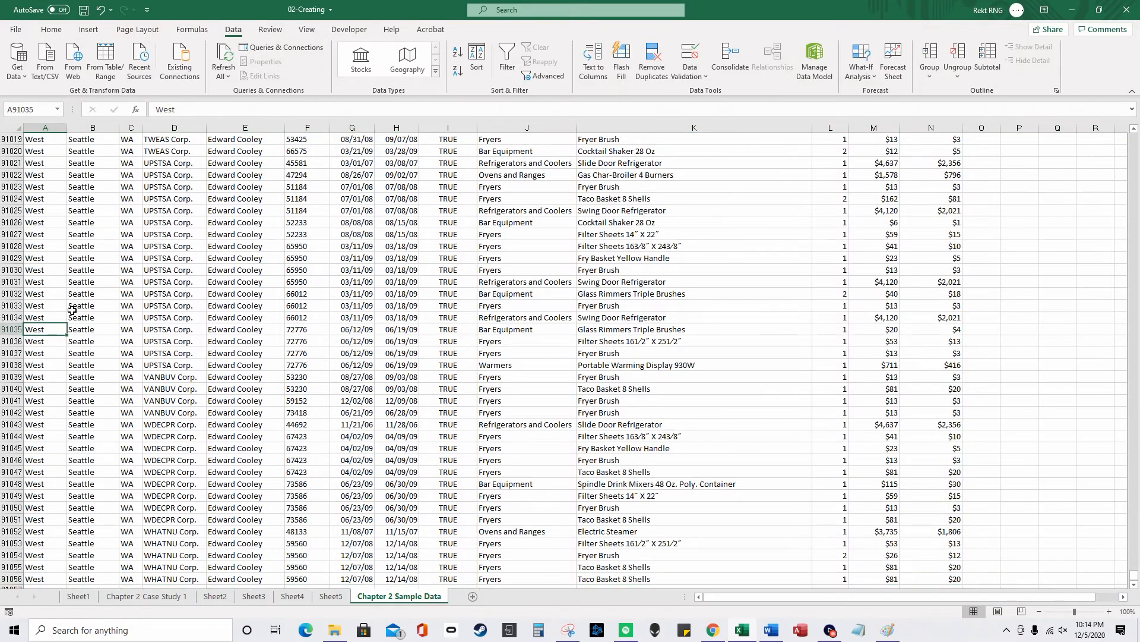
key("ctrl+Home")
key("Down")
key("Down")
key("Down")
key("Down")
key("ctrl+shift+End")
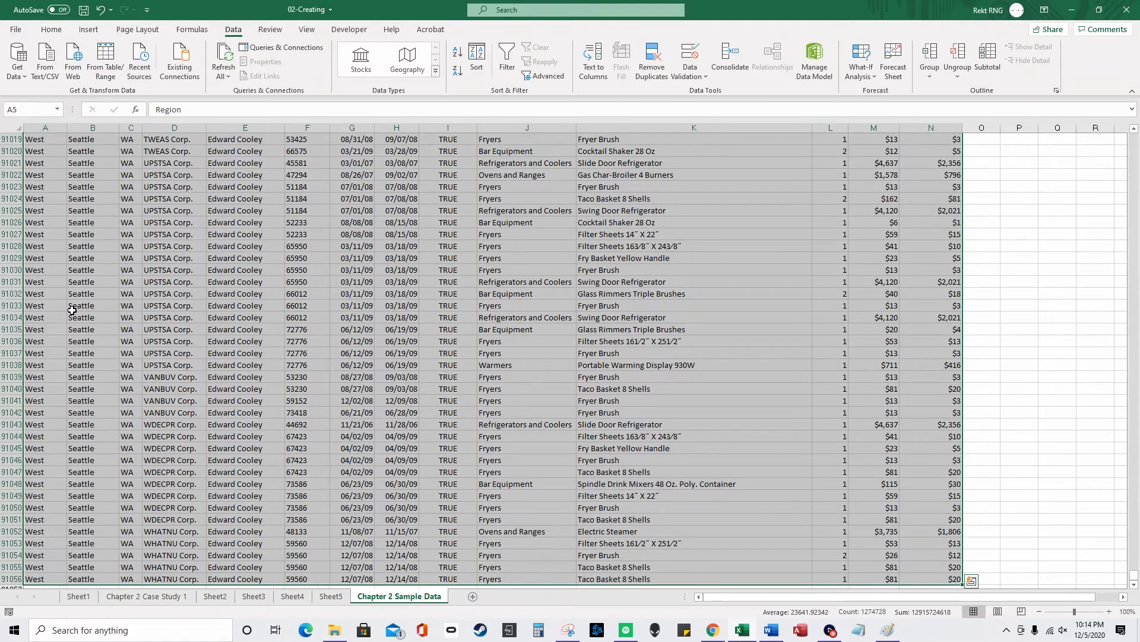
Step: Create a separate pivot table from range $A$5:$N$91056 on a new worksheet using the PivotTable and PivotChart Wizard, not based on the existing report
key("alt+d")
key("p")
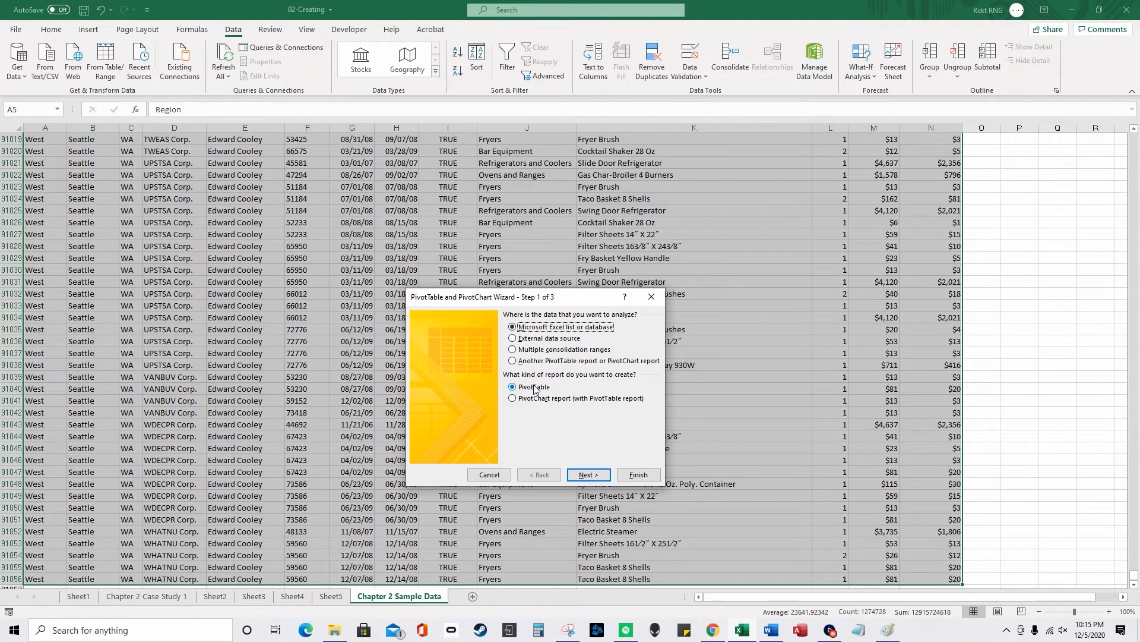
left_click(588, 474)
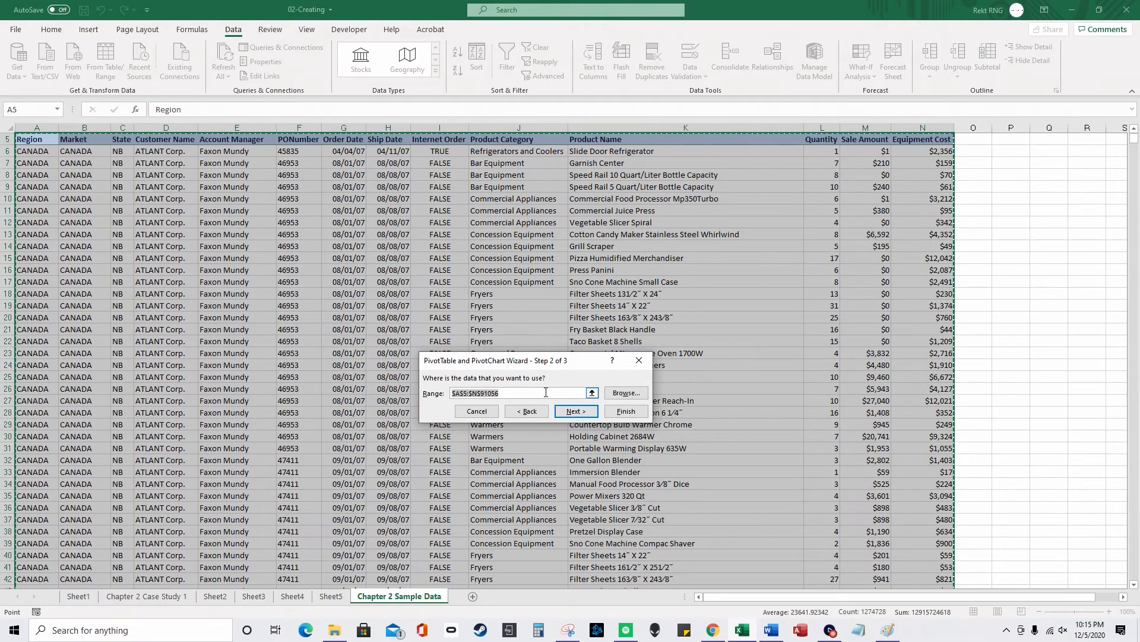
left_click(575, 411)
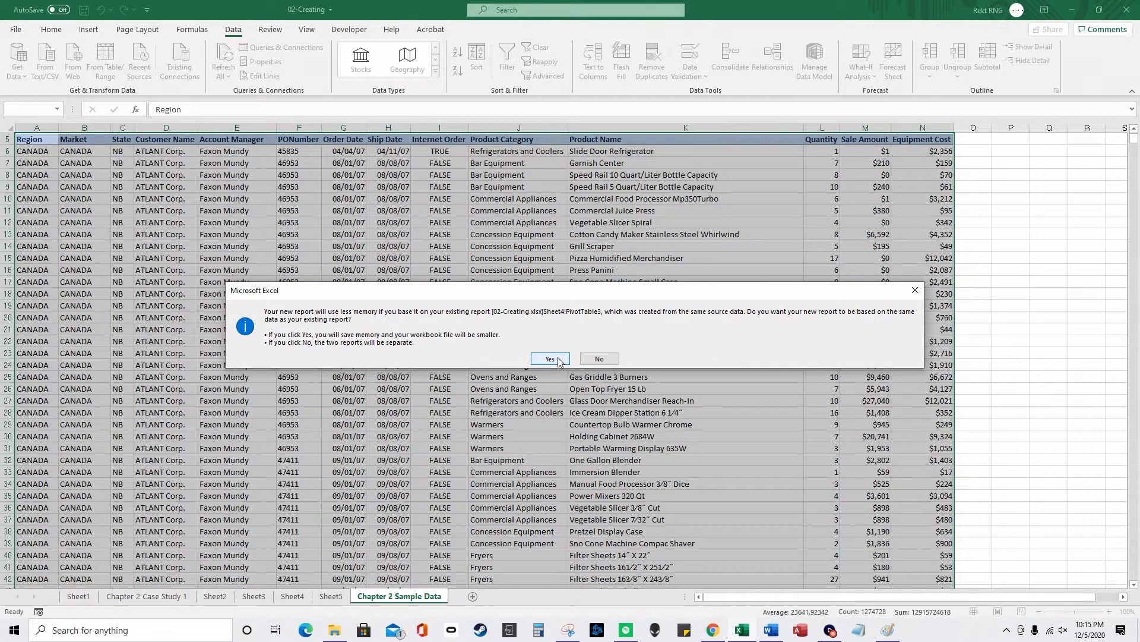
left_click(611, 360)
left_click(660, 446)
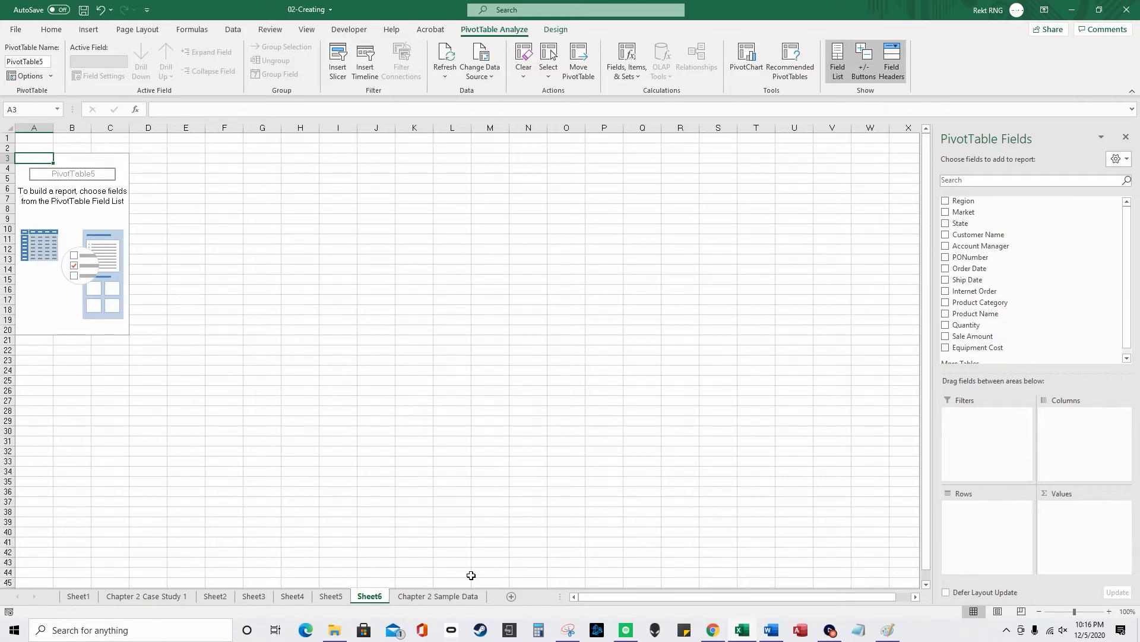
Step: Move the pivot table on Sheet4 to a new worksheet
left_click(331, 596)
left_click(292, 595)
right_click(480, 284)
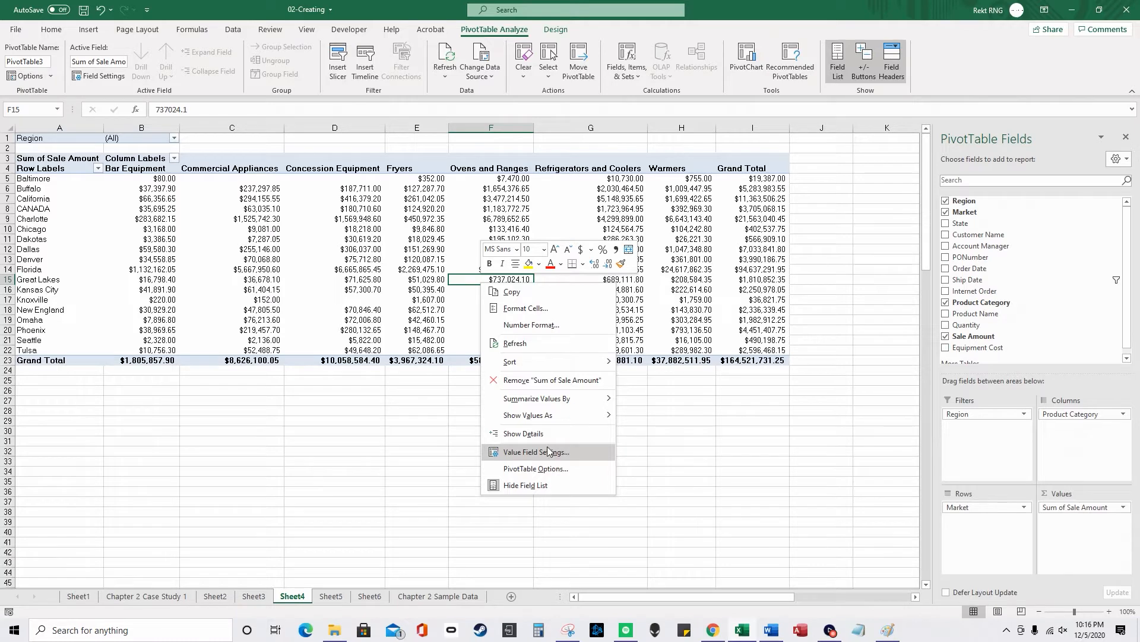
left_click(572, 236)
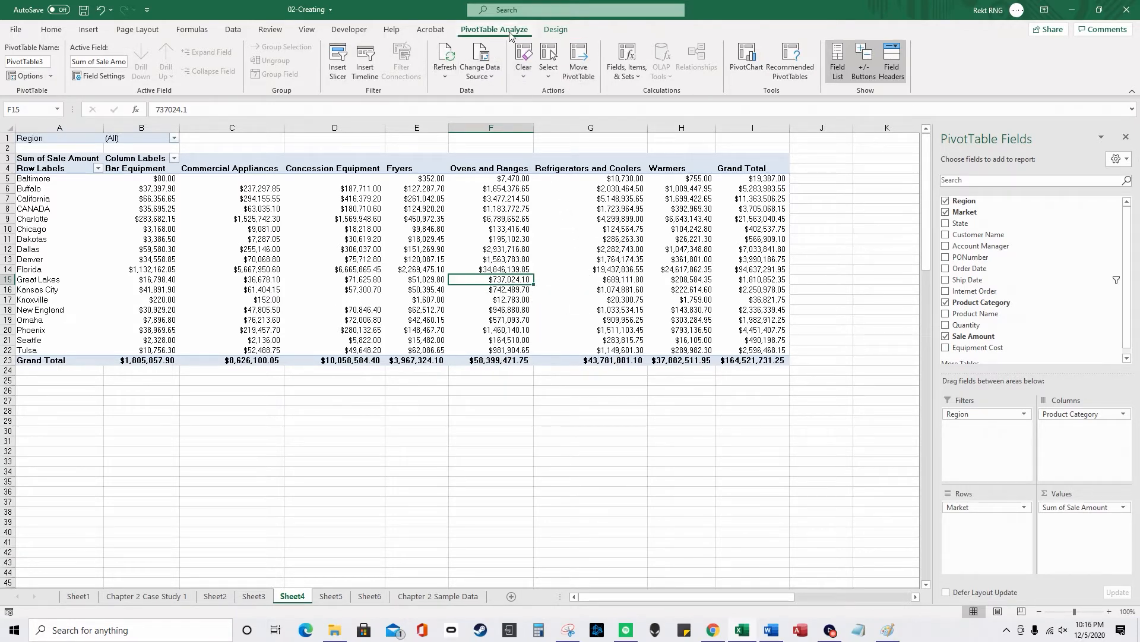
left_click(579, 70)
left_click(58, 158)
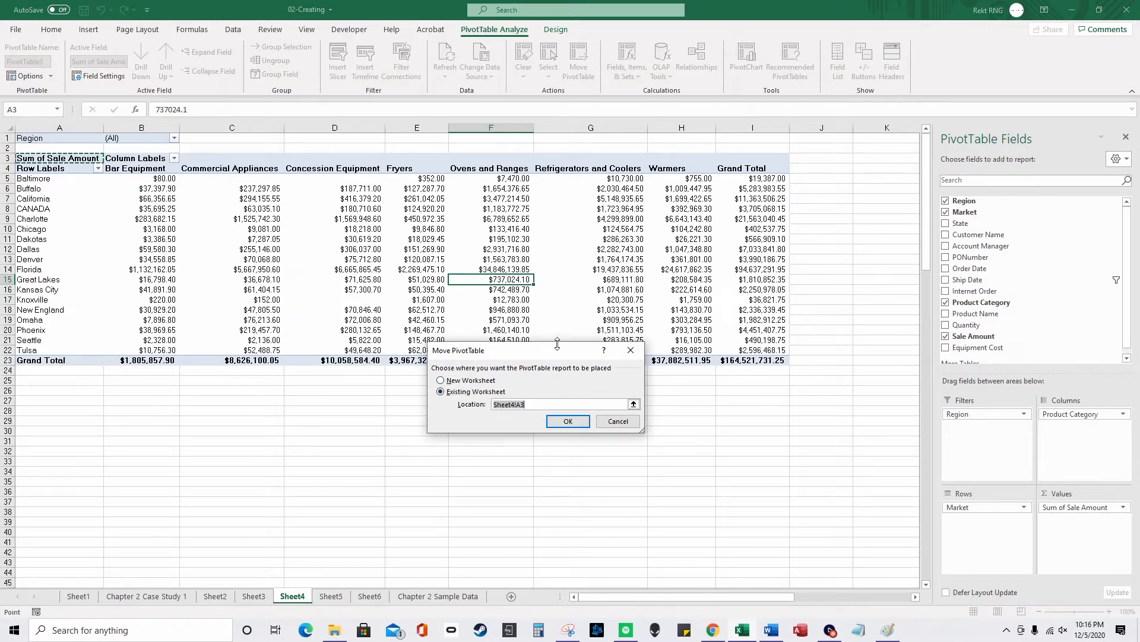
left_click(452, 381)
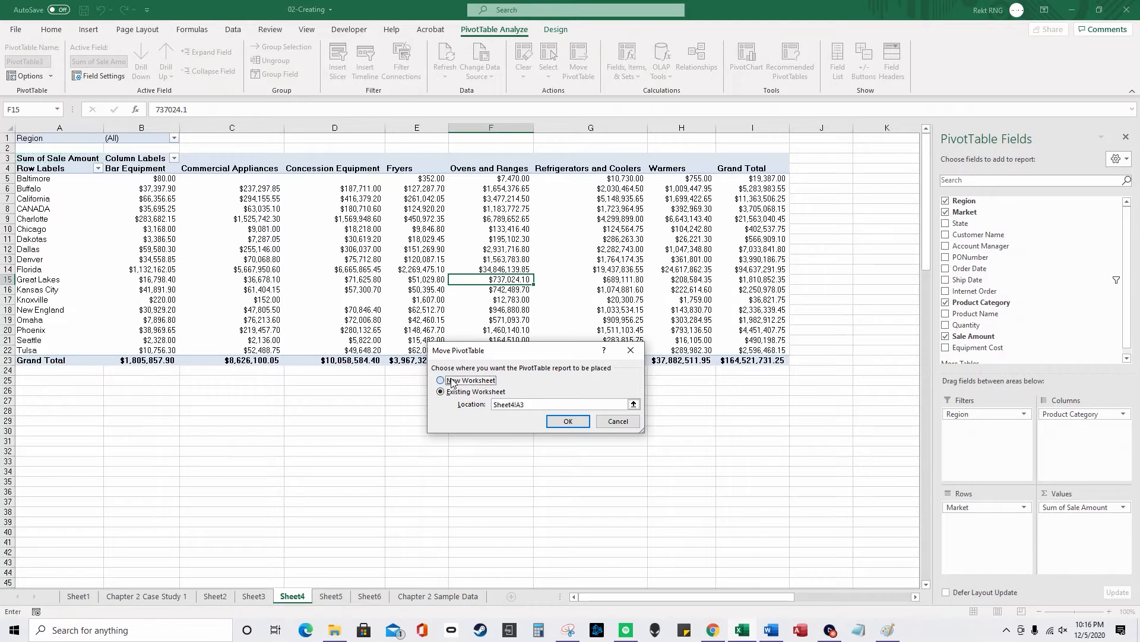
left_click(568, 421)
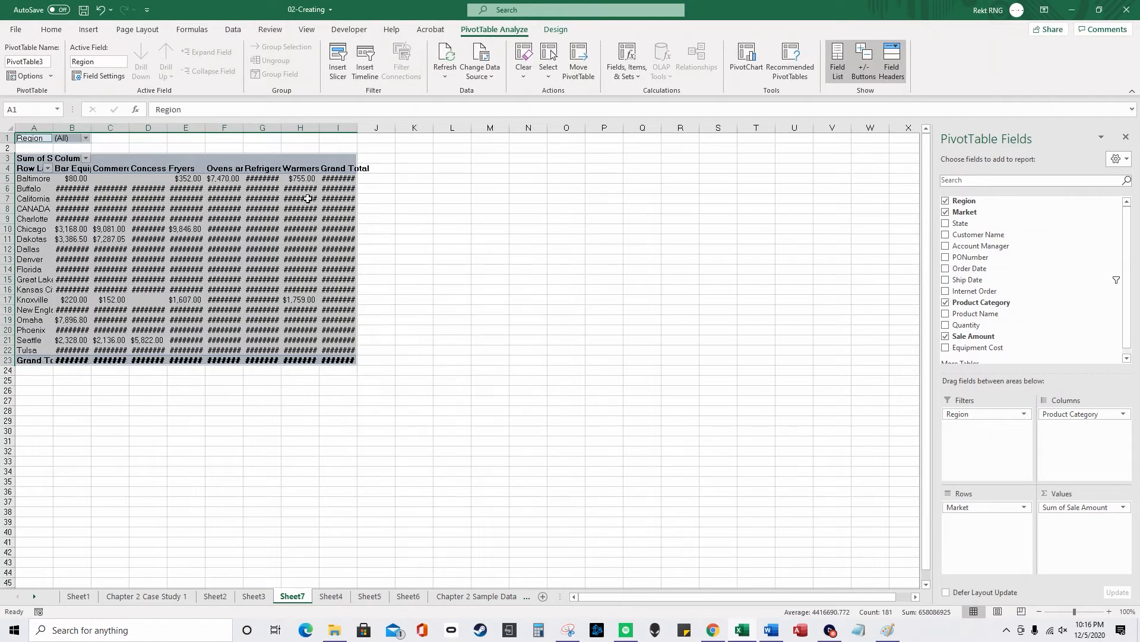
Step: Autofit the widths of columns A through I on the moved pivot table's worksheet
left_click_drag(347, 128, 95, 126)
left_click(95, 125)
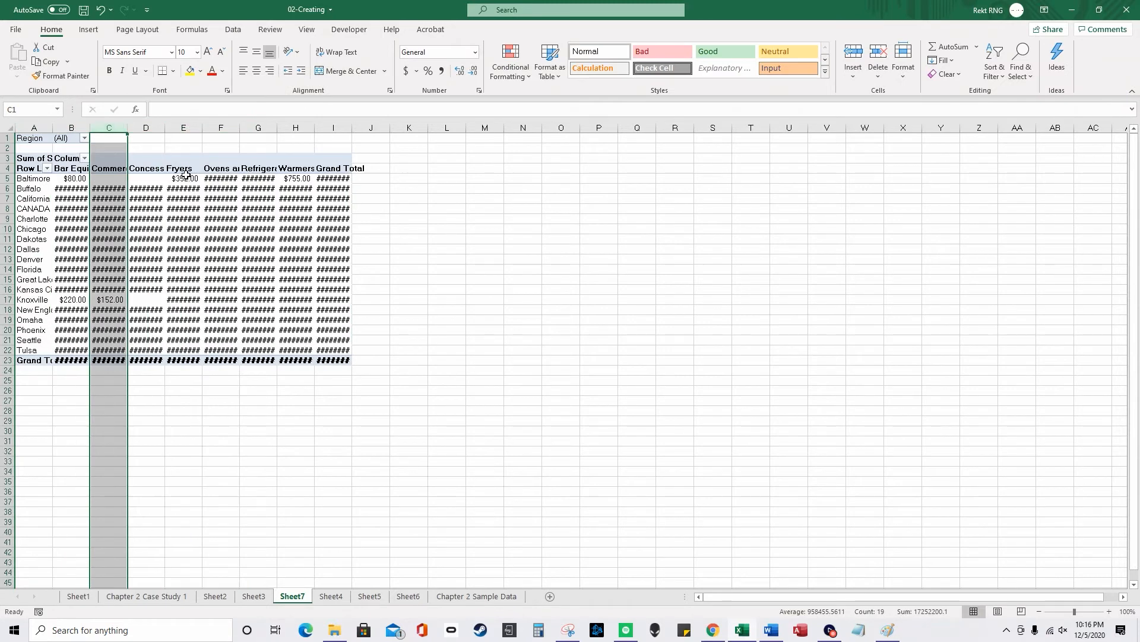
left_click_drag(343, 129, 27, 126)
double_click(51, 129)
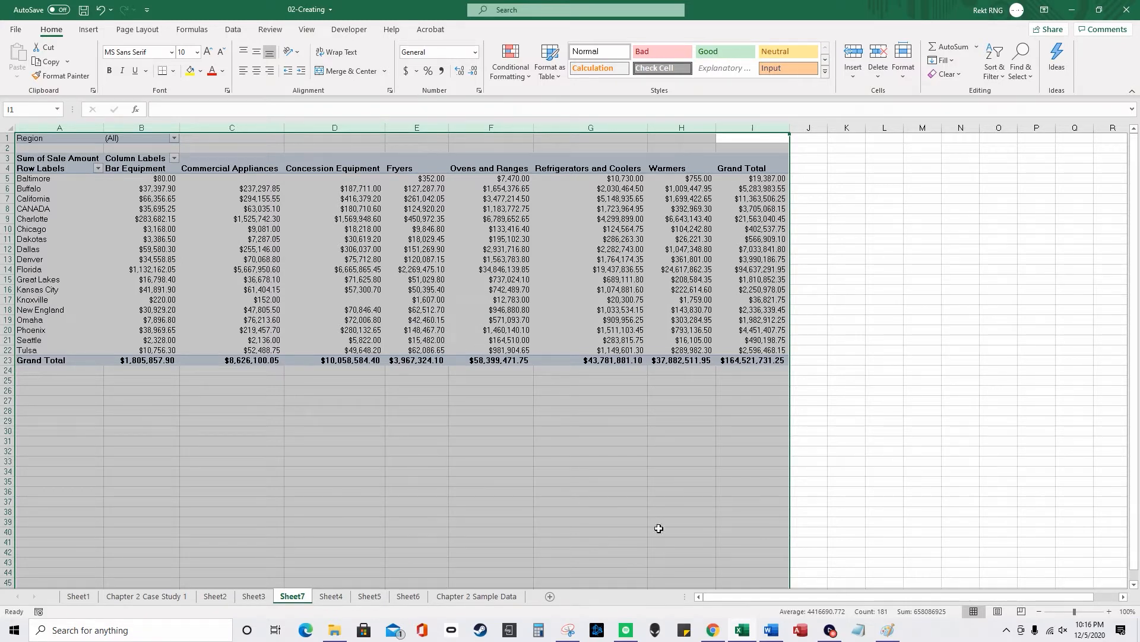
Step: Open the 03-Customizing workbook from the Pivot Table Data Crunching folder and show its Fig 1 to 22 sheet
left_click(331, 637)
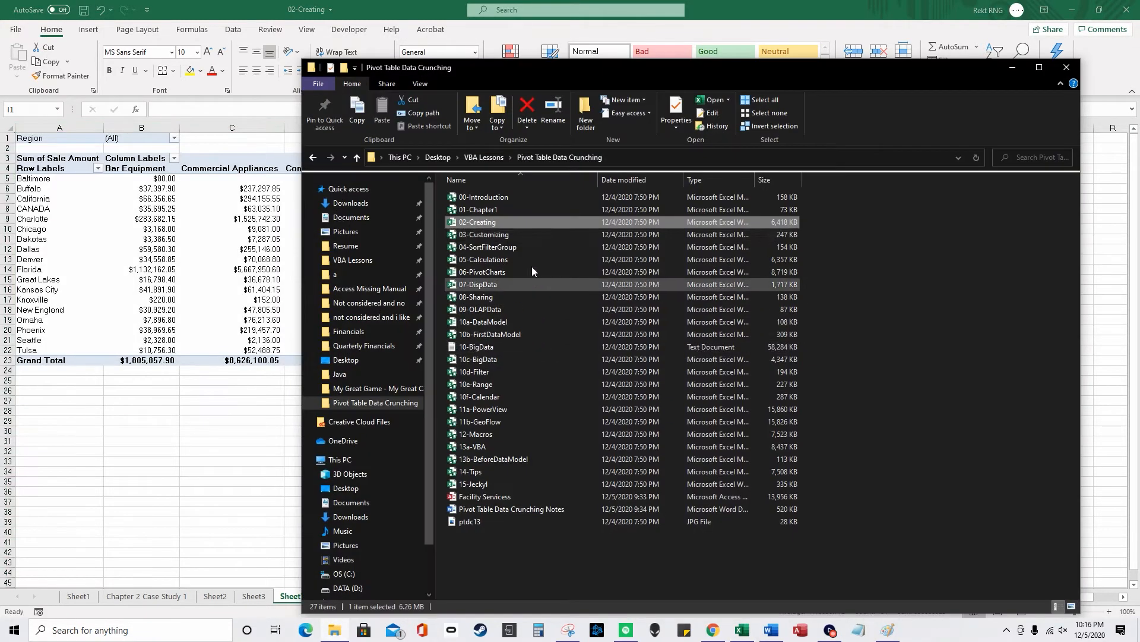
double_click(521, 238)
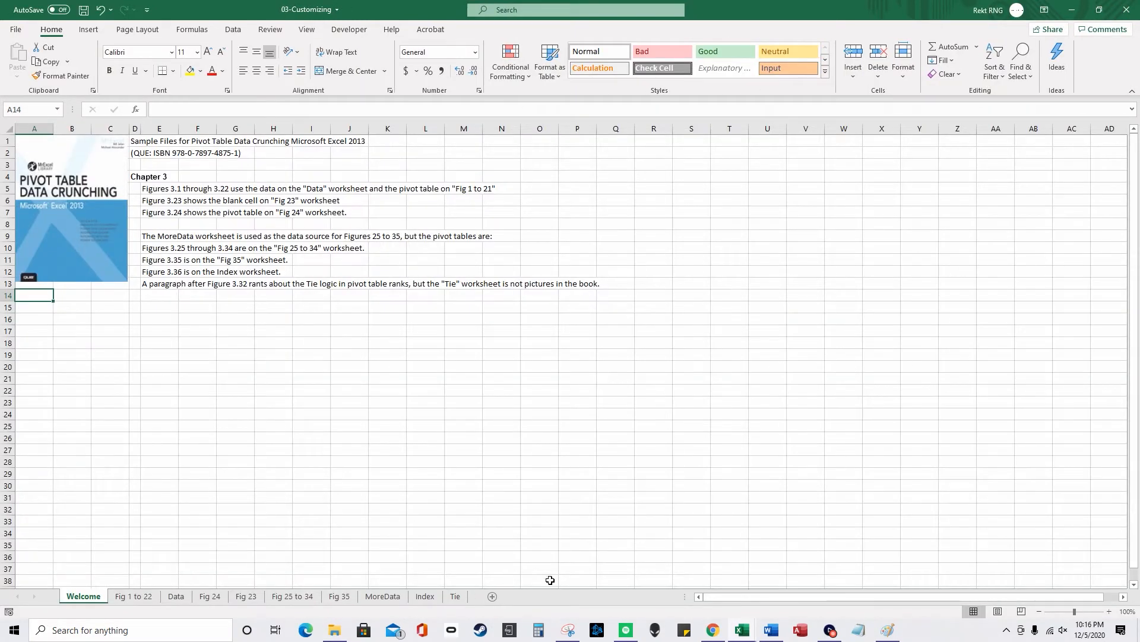
left_click(134, 596)
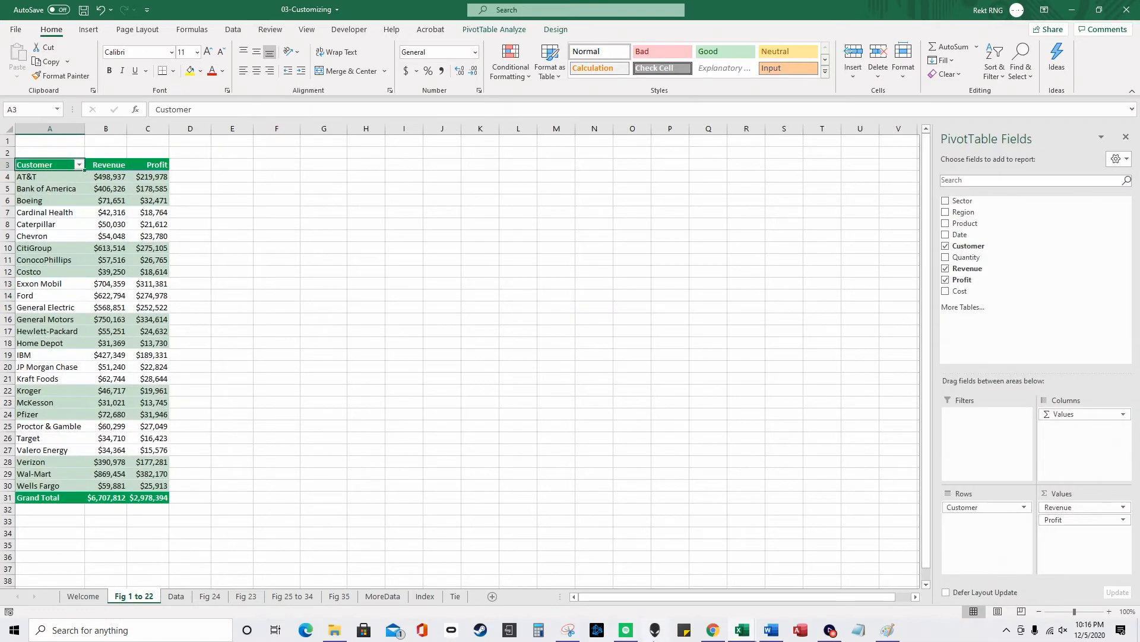
Step: Close the 02-Creating workbook, keeping 03-Customizing open
mouse_move(742, 630)
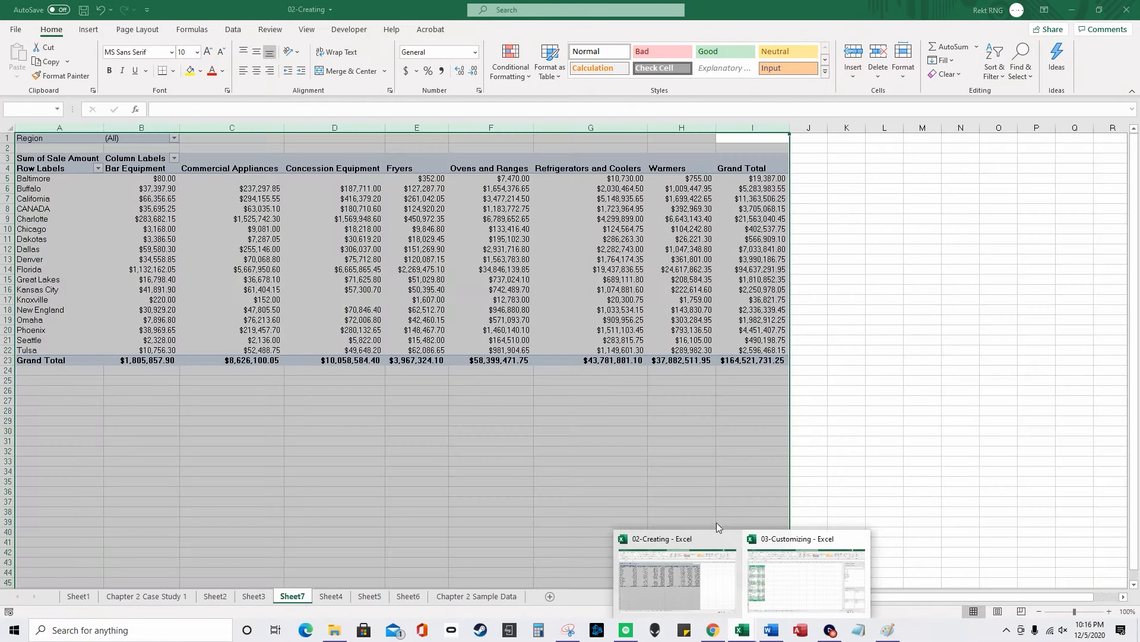
left_click(731, 538)
left_click(569, 328)
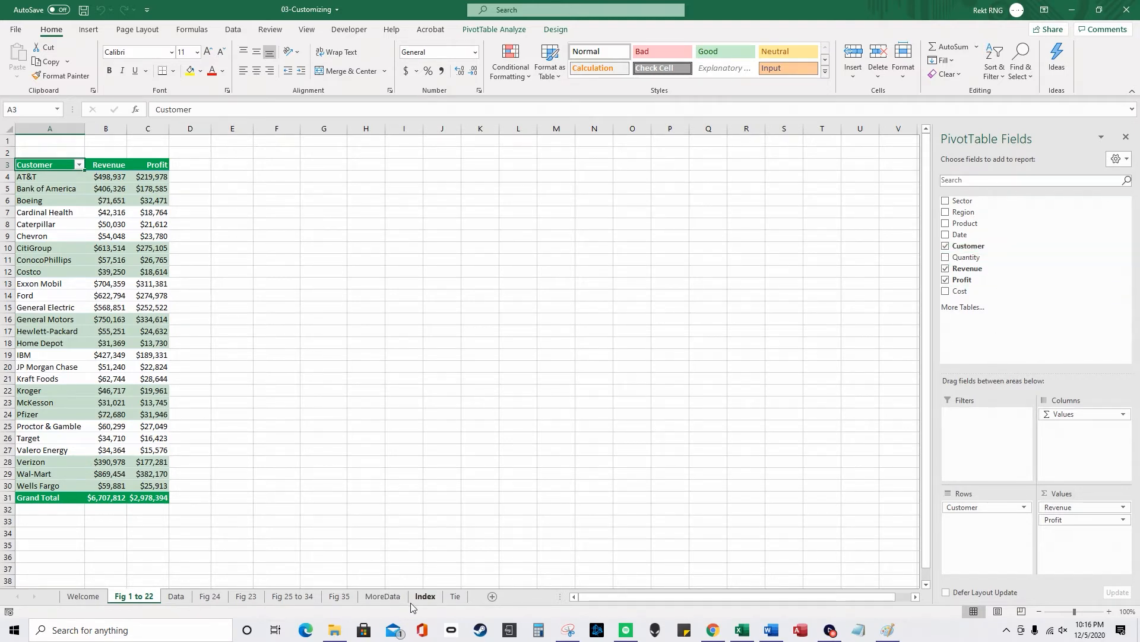
Step: Create a pivot table on a new worksheet from the Data sheet's range $A$1:$I$564
left_click(176, 596)
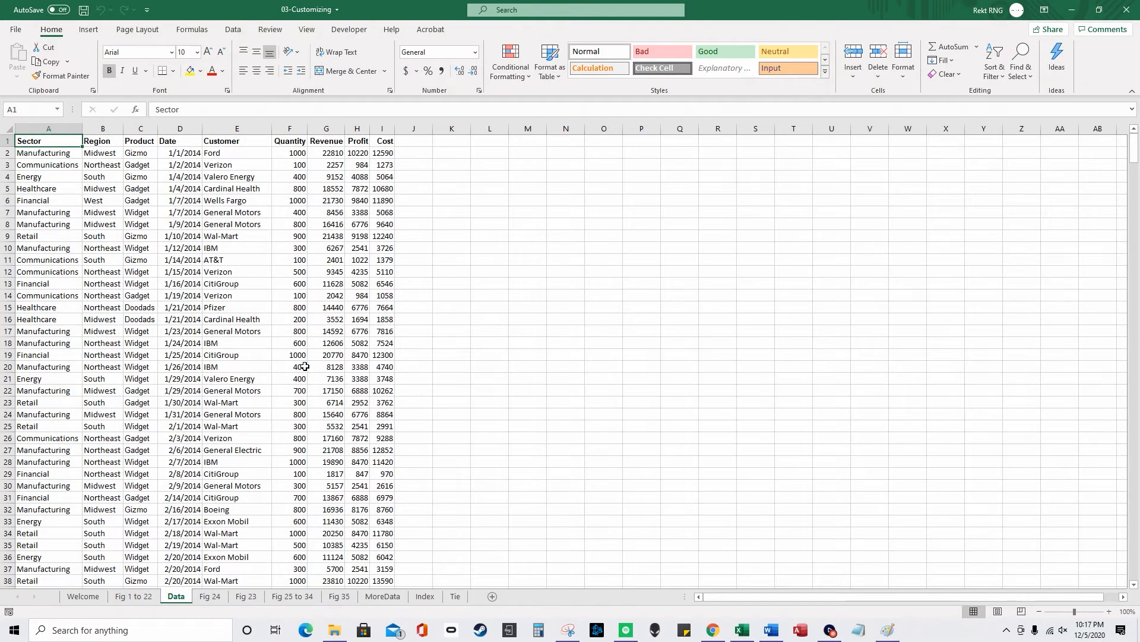
key("ctrl+shift+End")
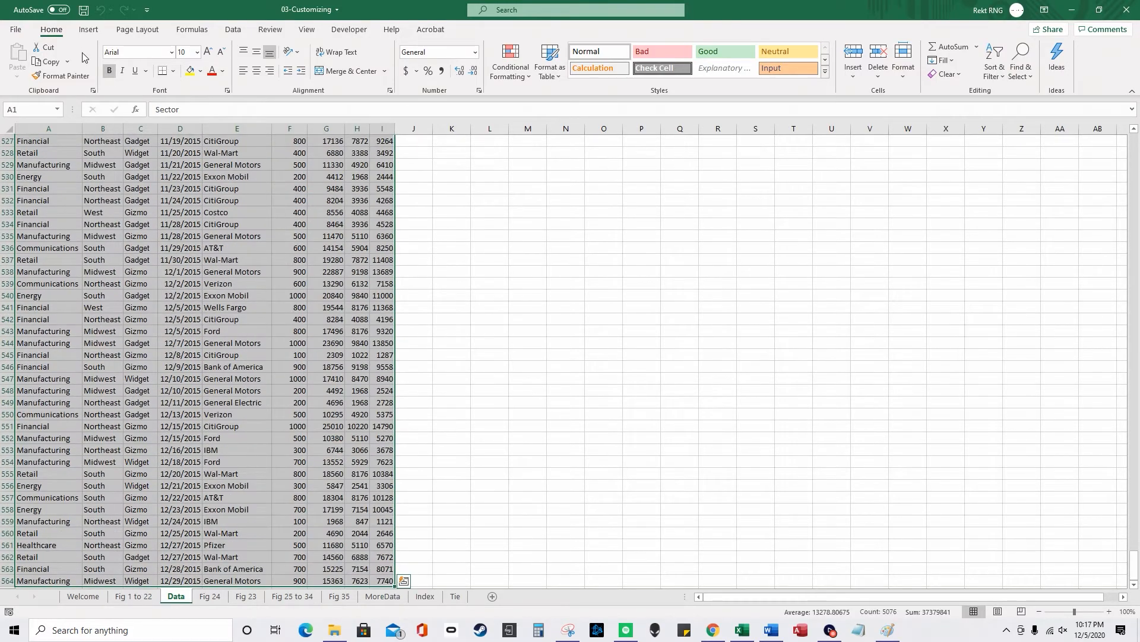
left_click(88, 29)
left_click(31, 70)
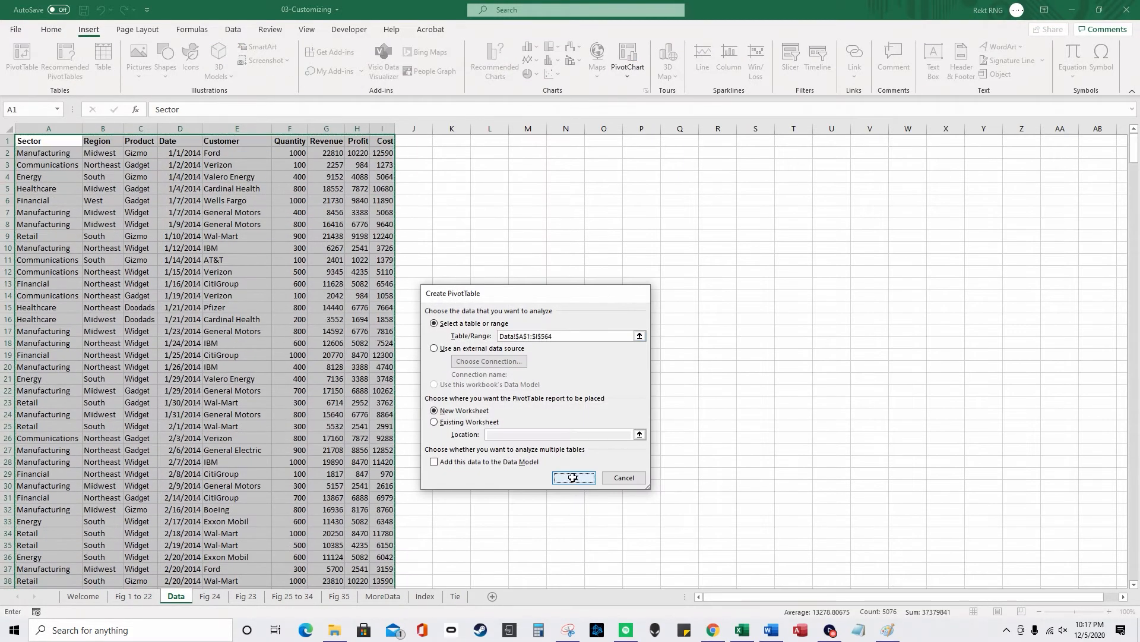
left_click(575, 479)
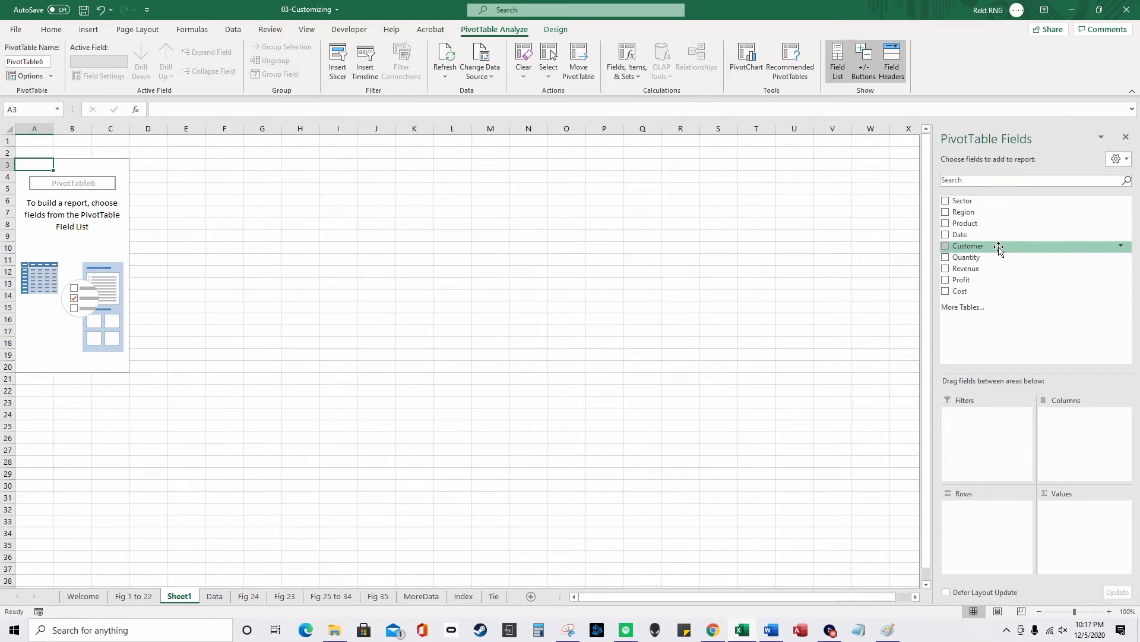
Step: Lay out the pivot table with Region in columns, Sector and Customer in rows, and Sum of Revenue as values
left_click_drag(990, 212, 1055, 414)
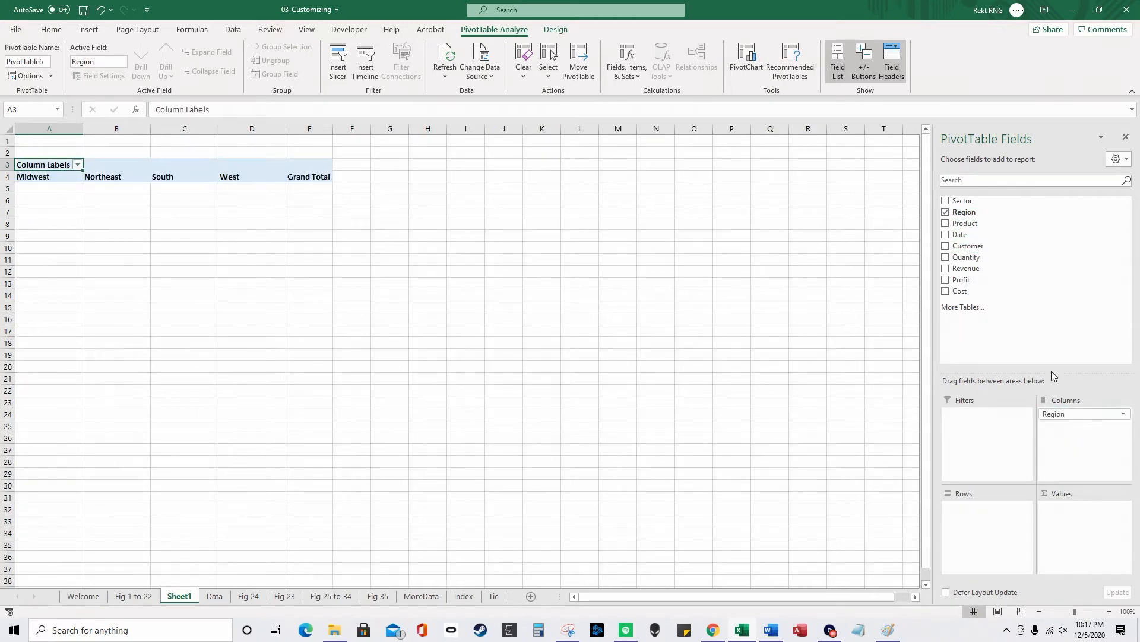
left_click_drag(983, 205, 1005, 523)
left_click_drag(980, 246, 998, 529)
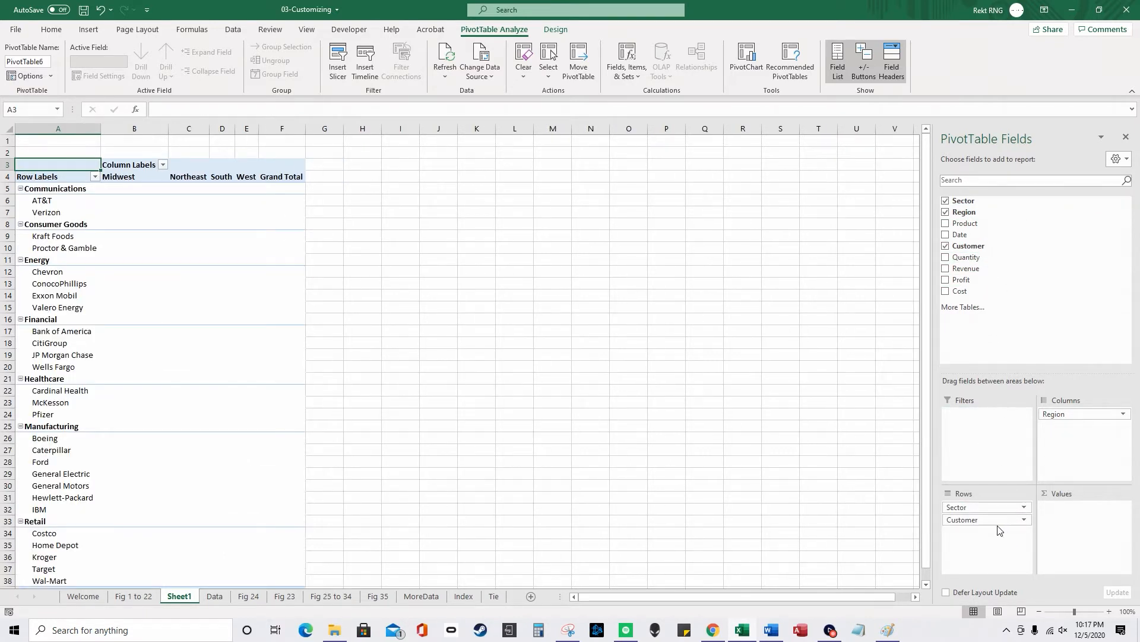
left_click_drag(974, 268, 1078, 526)
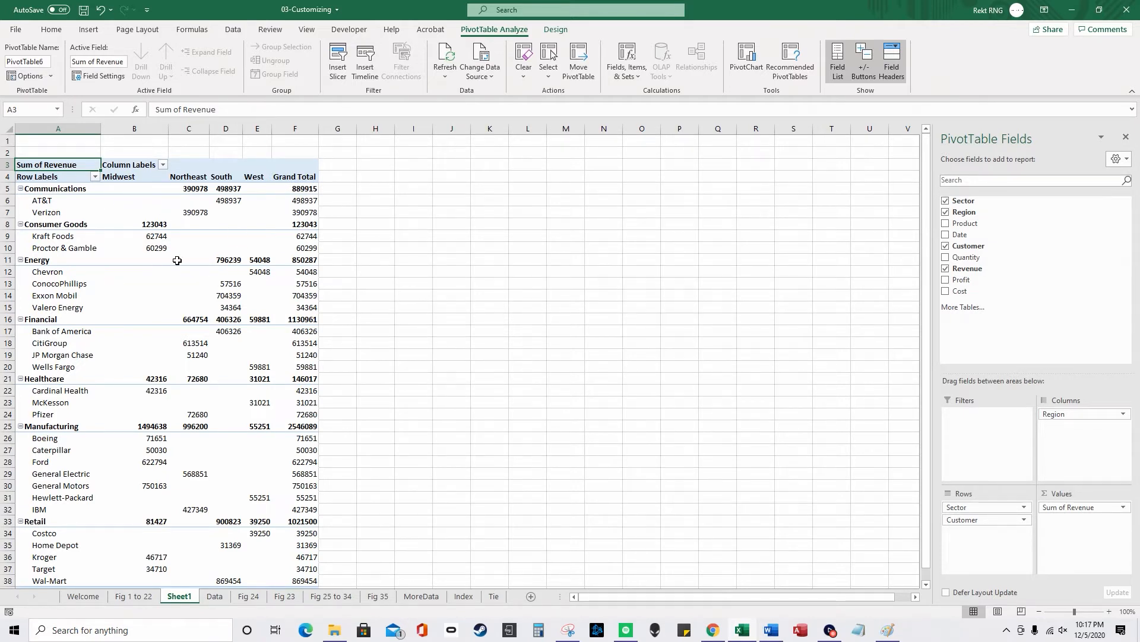
Step: Apply the darker blue style from the second row of Medium PivotTable styles, and turn on banded rows and banded columns
mouse_move(177, 257)
mouse_move(170, 463)
mouse_move(282, 442)
mouse_move(207, 355)
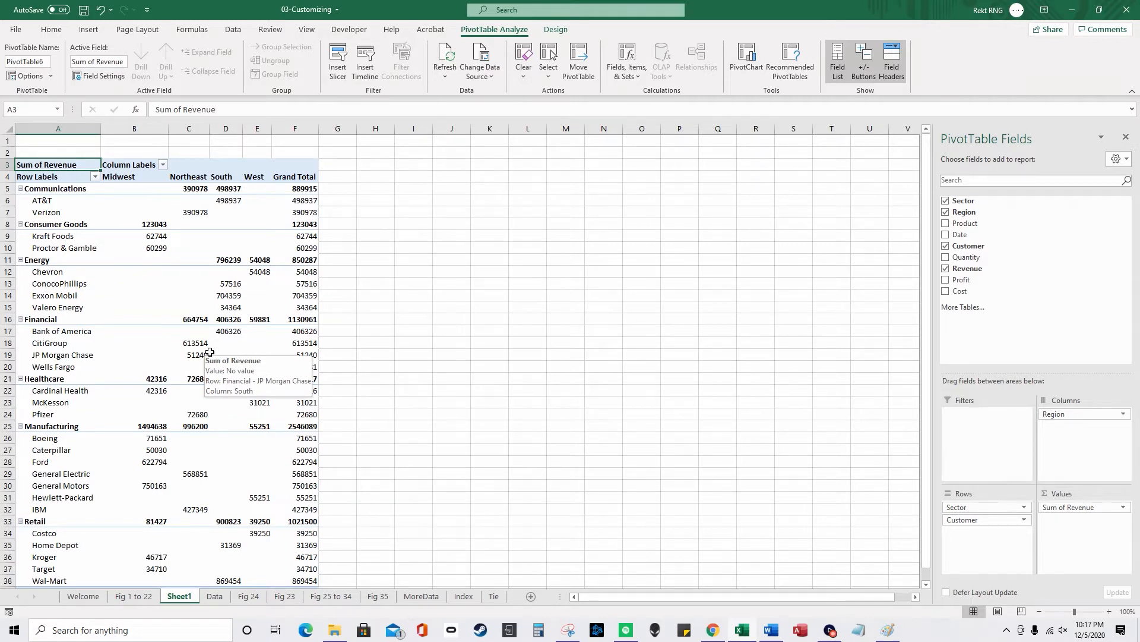
left_click(150, 248)
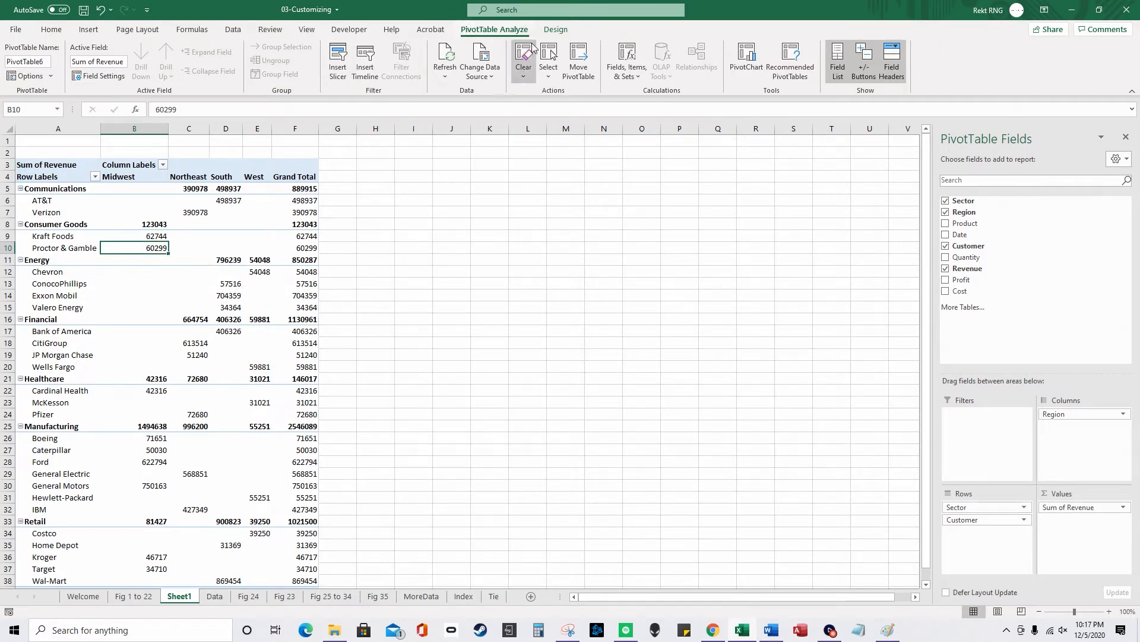
left_click(548, 30)
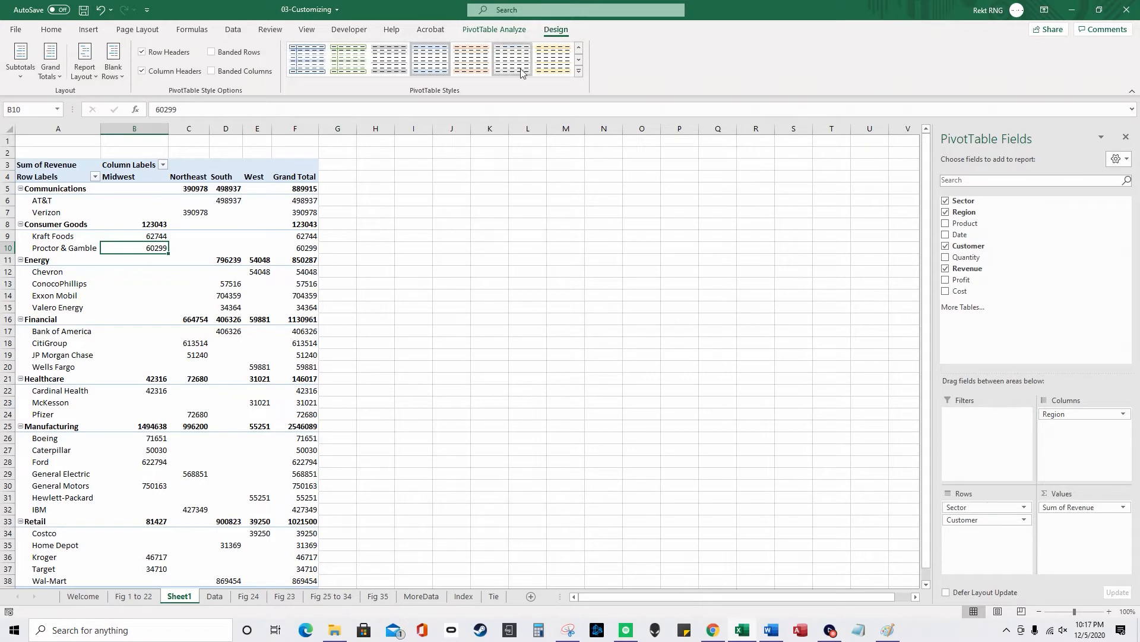
left_click(578, 70)
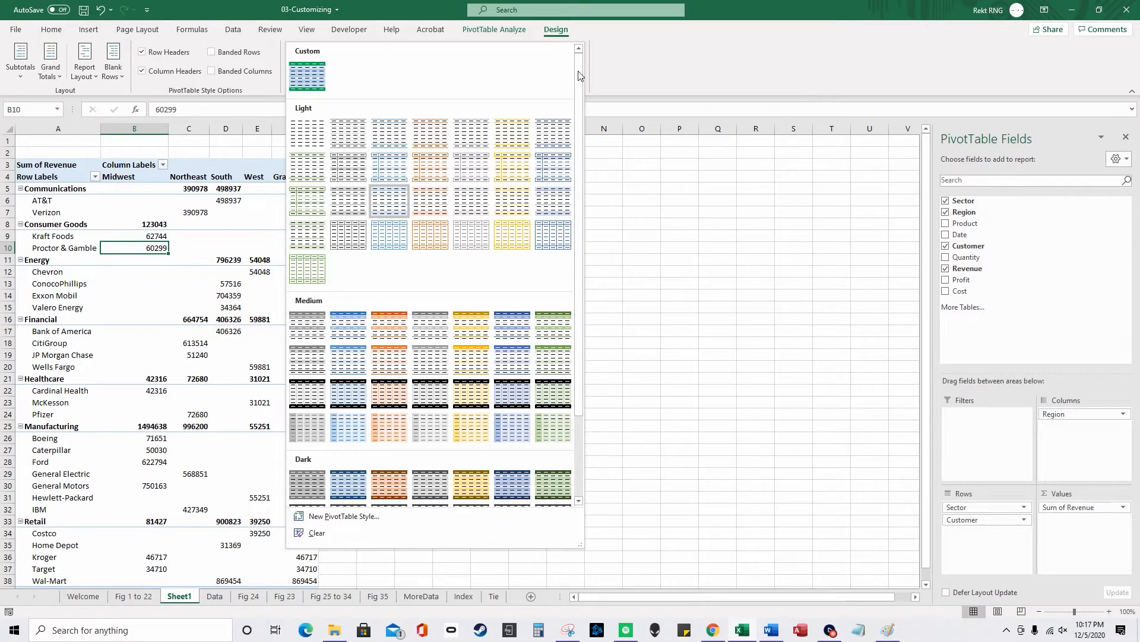
left_click_drag(579, 76, 580, 141)
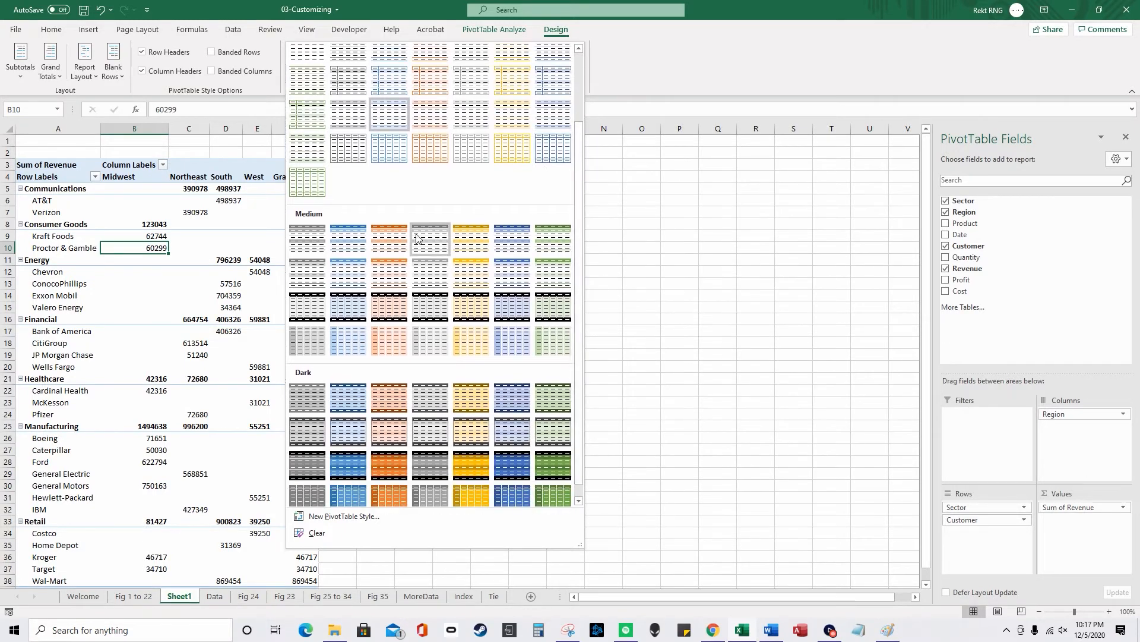
left_click(512, 280)
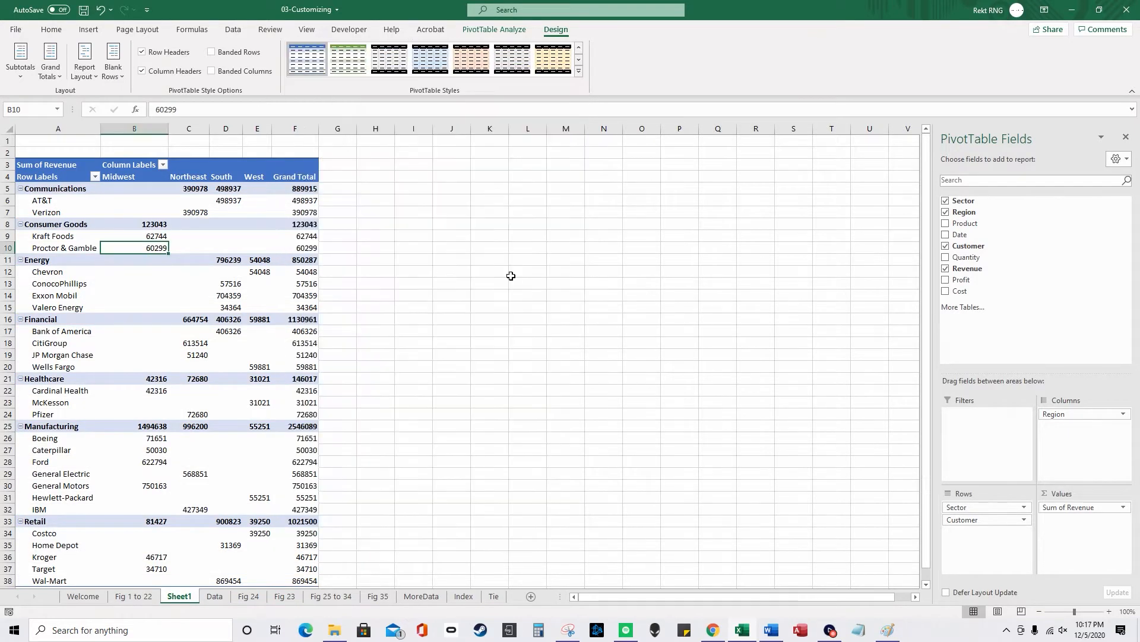
left_click(211, 53)
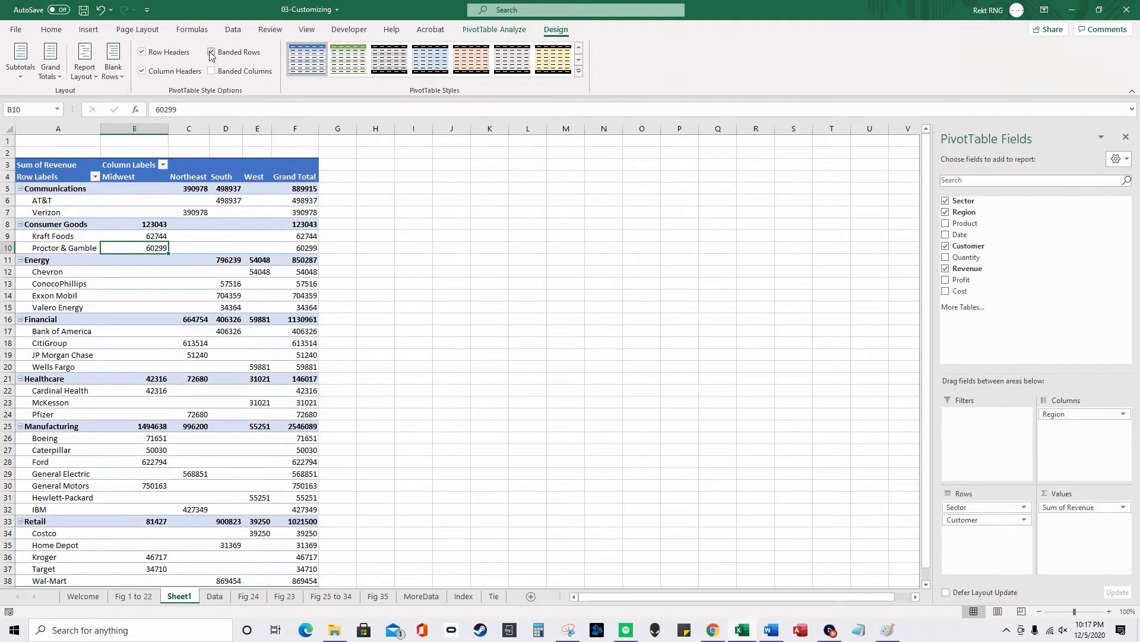
left_click(212, 71)
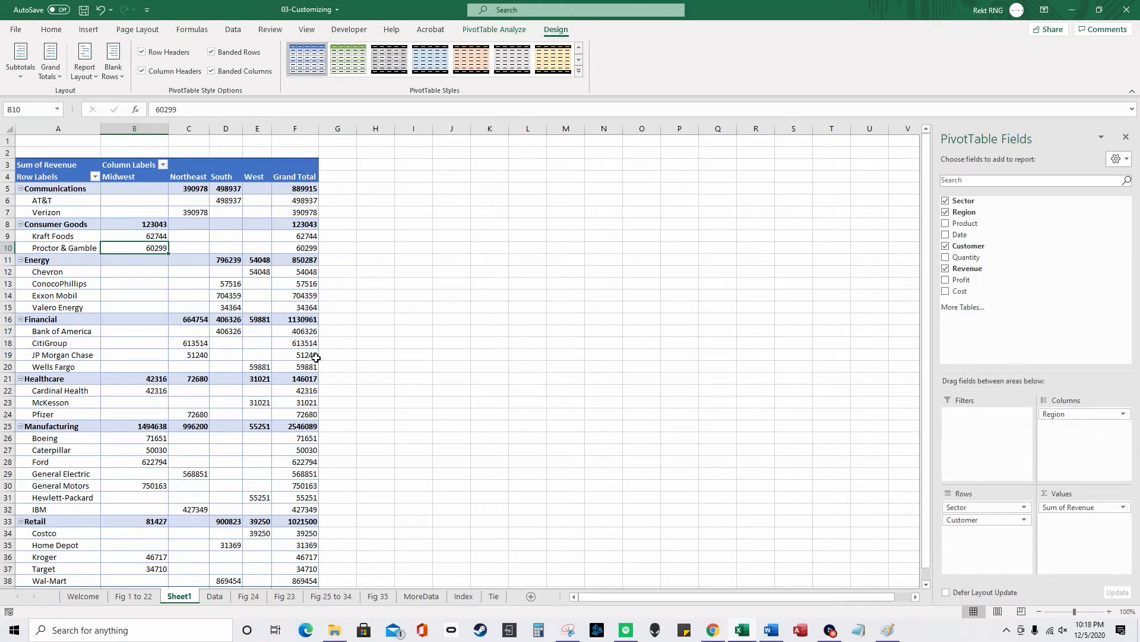
Step: Format the Sum of Revenue field as Currency with the $ symbol, 2 decimal places and negative numbers in black parentheses
mouse_move(315, 355)
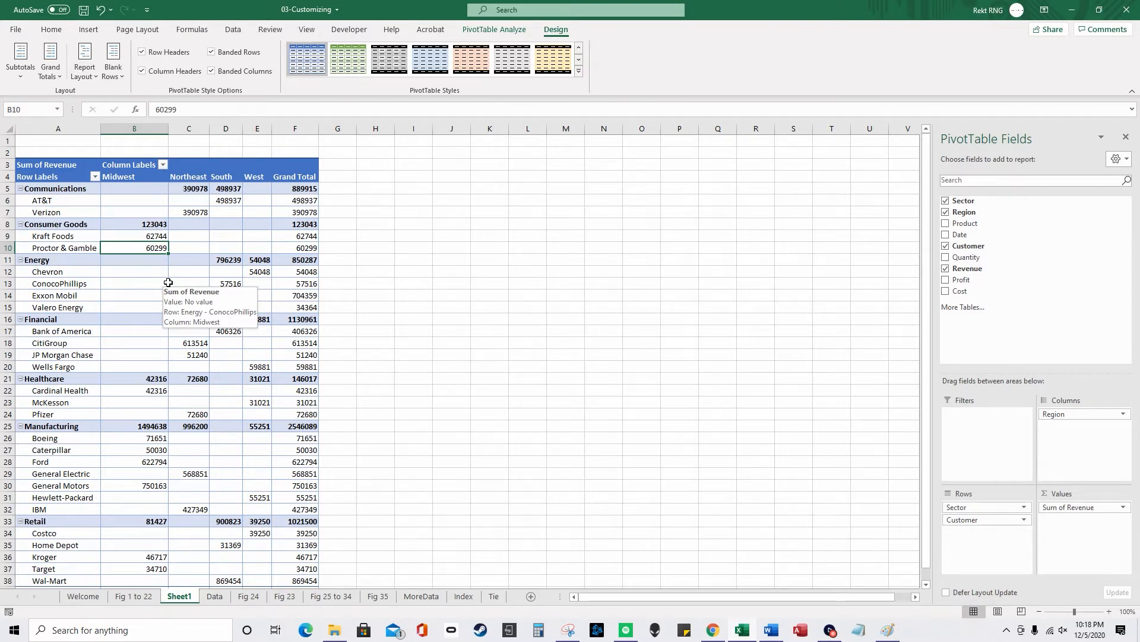
left_click(1109, 509)
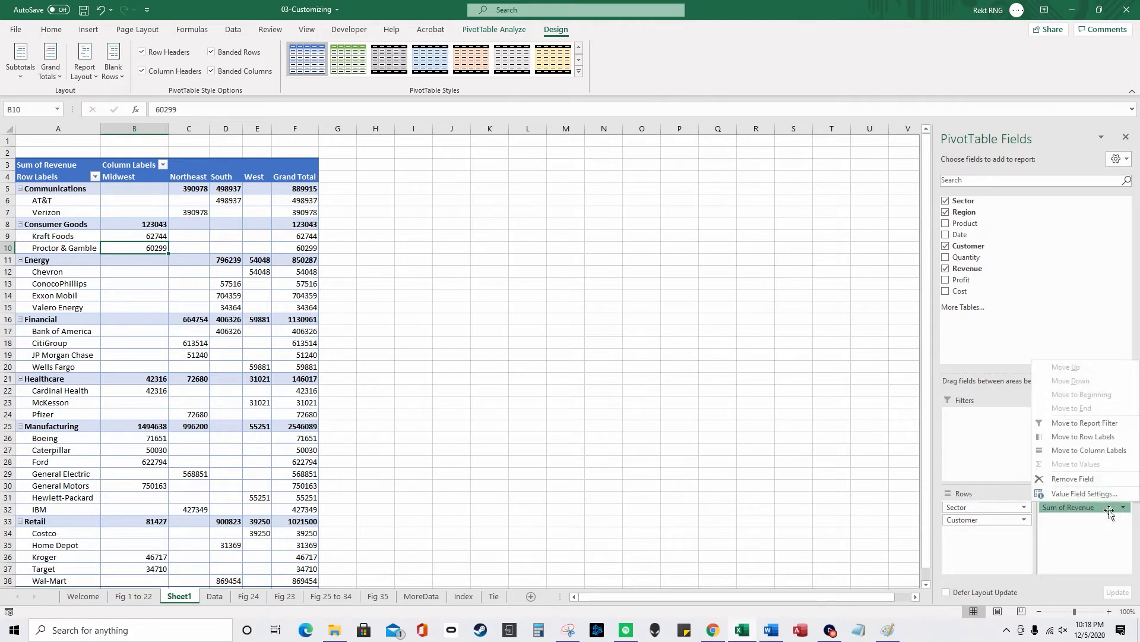
left_click(1085, 494)
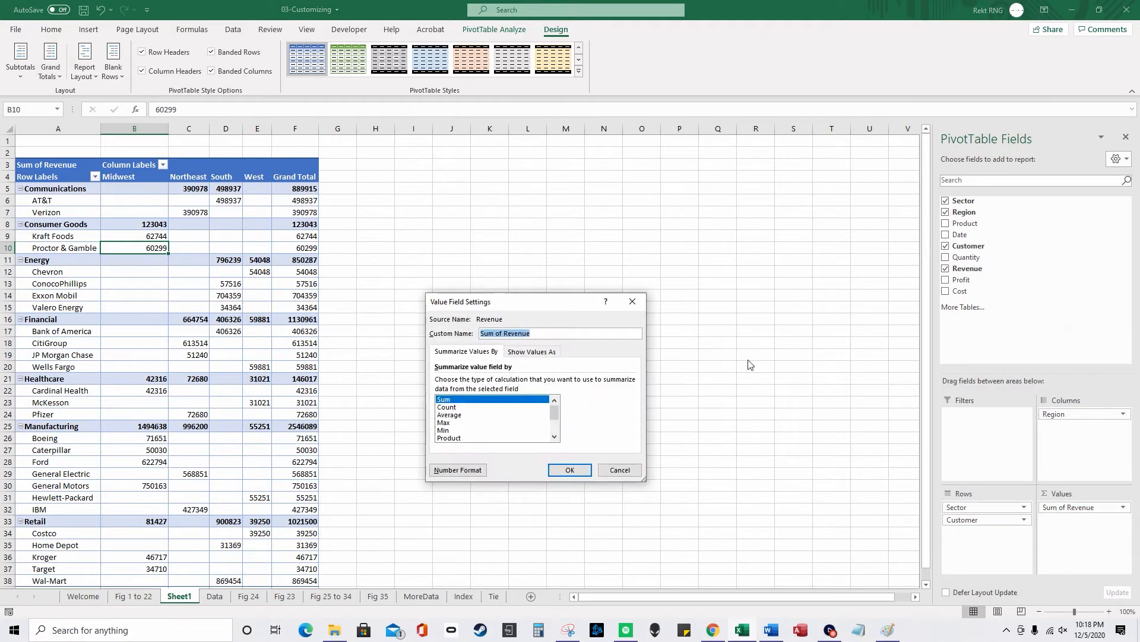
left_click(461, 469)
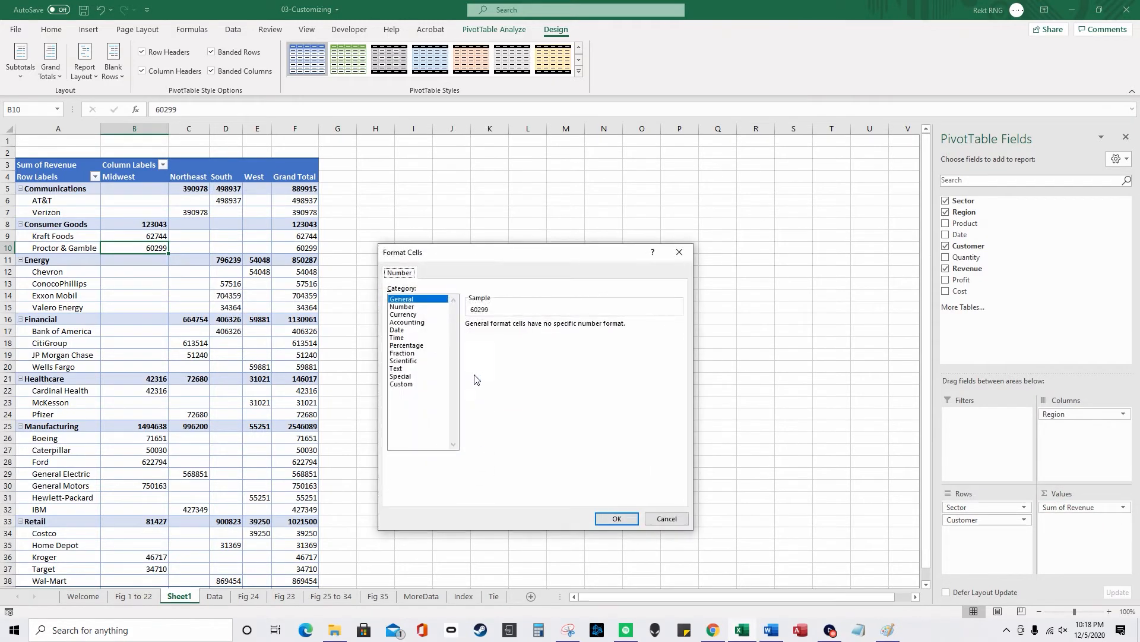
left_click(416, 315)
left_click(511, 379)
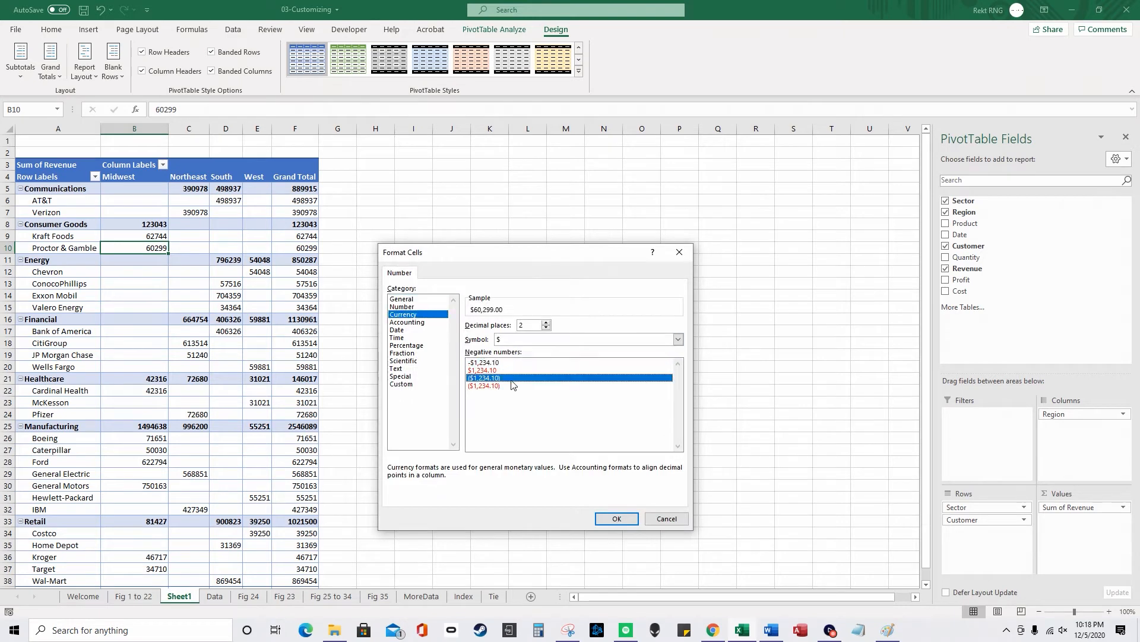
left_click(632, 521)
left_click(585, 469)
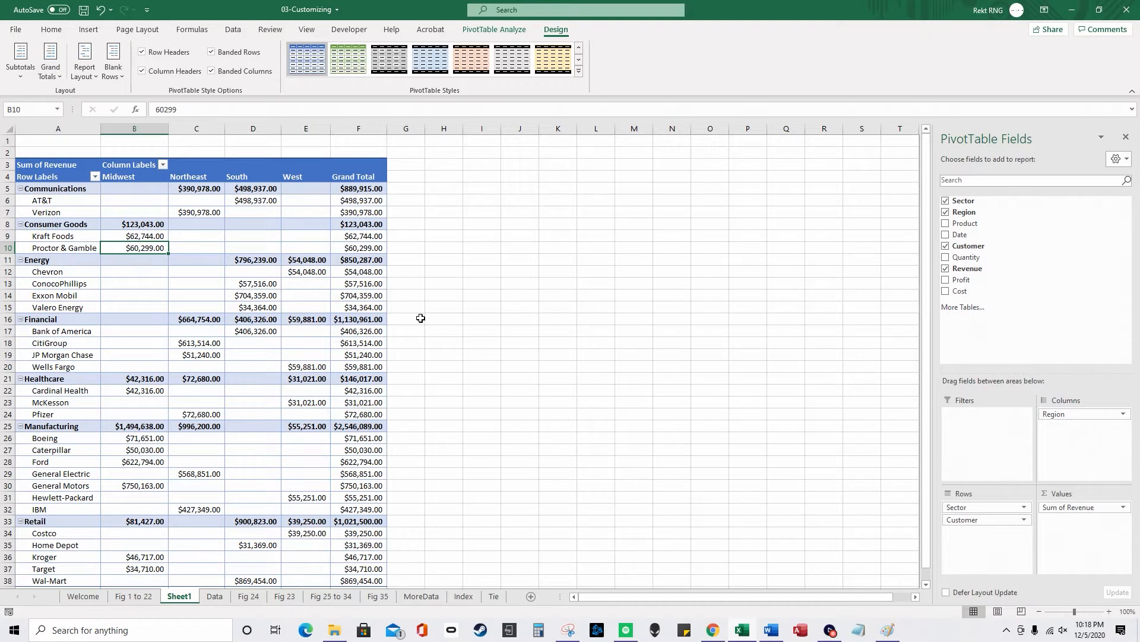
Step: Set the PivotTable options to show 0 for empty cells
right_click(156, 250)
left_click(237, 442)
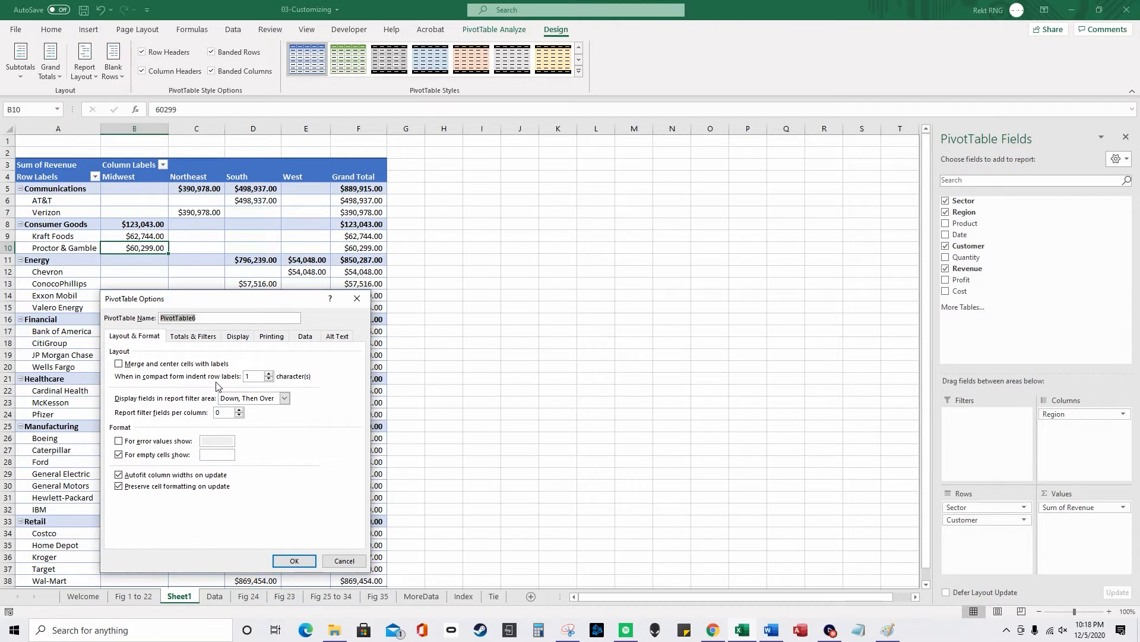
left_click(214, 339)
left_click(157, 337)
left_click(219, 454)
left_click(295, 560)
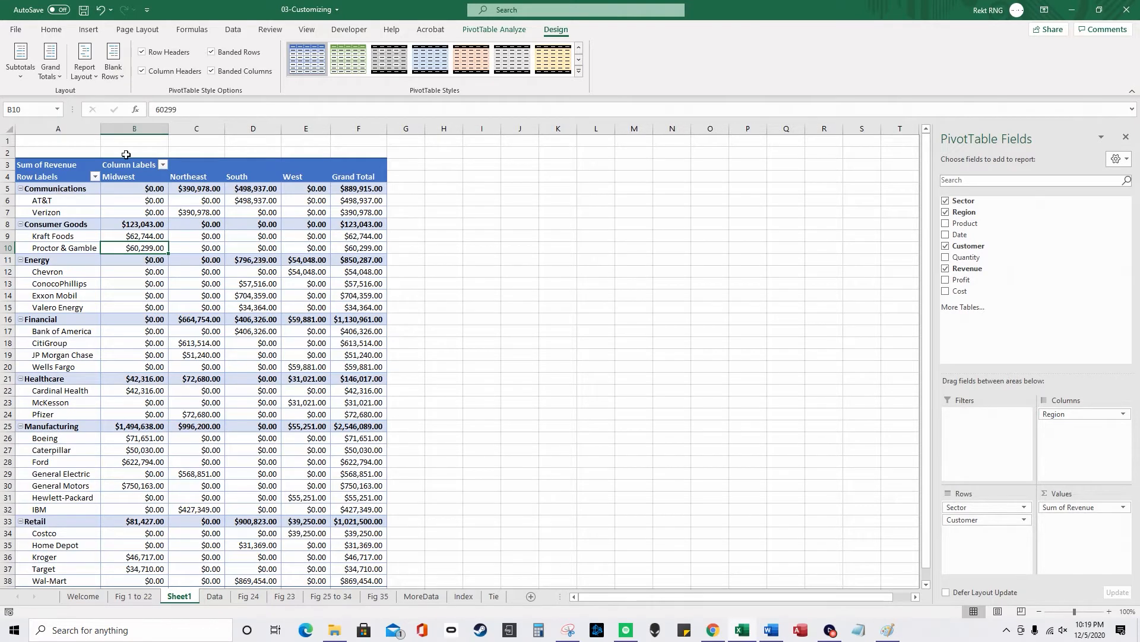
Step: Name the pivot table Total Revenue
left_click(63, 179)
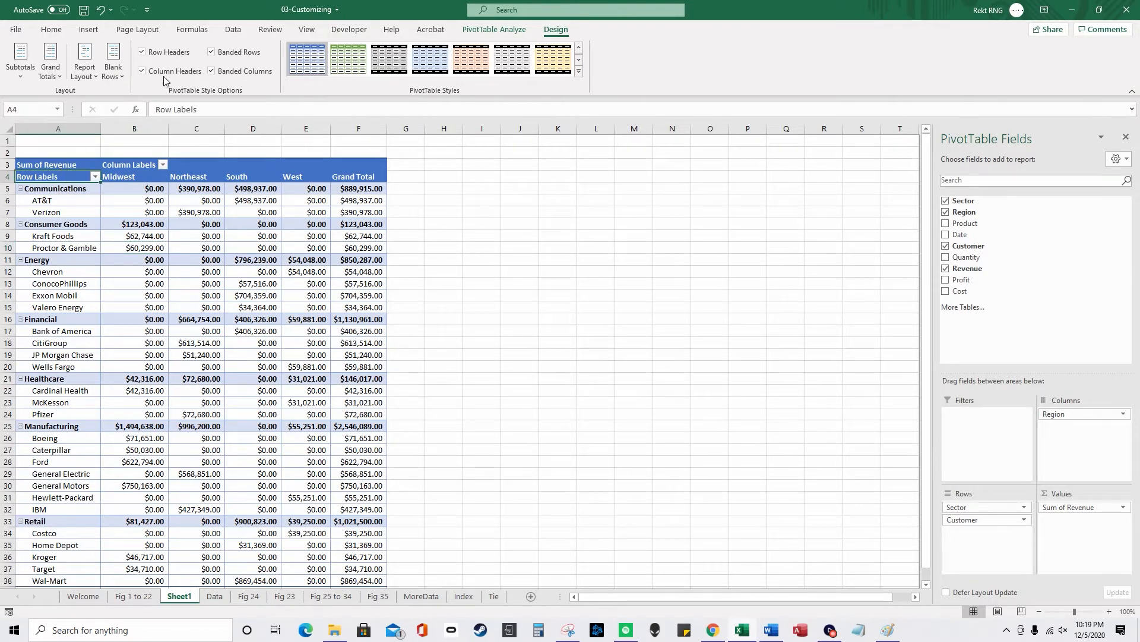
left_click(510, 31)
left_click(46, 60)
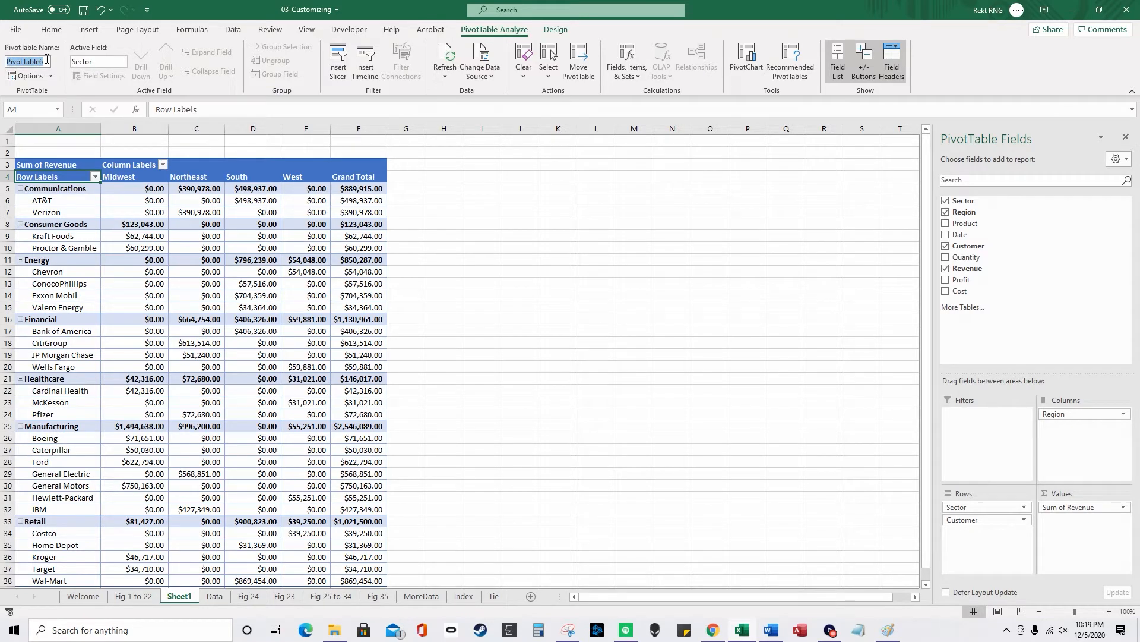
type("Total Revenue")
key("Return")
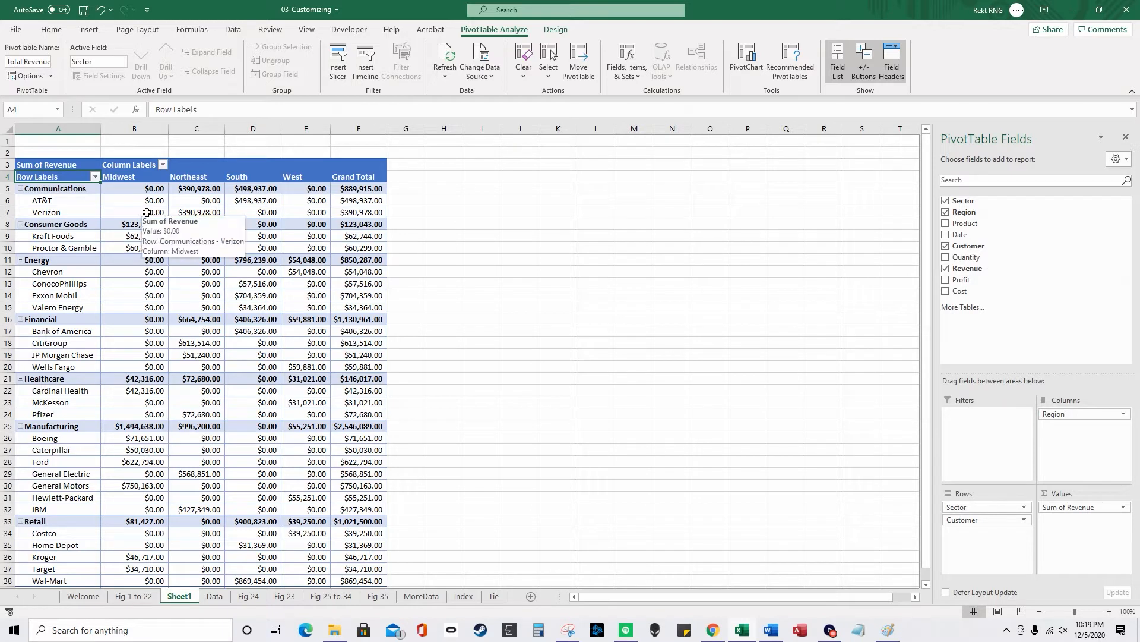
Step: Rename the pivot table's Sum of Revenue value field as Total Revenue
left_click(141, 258)
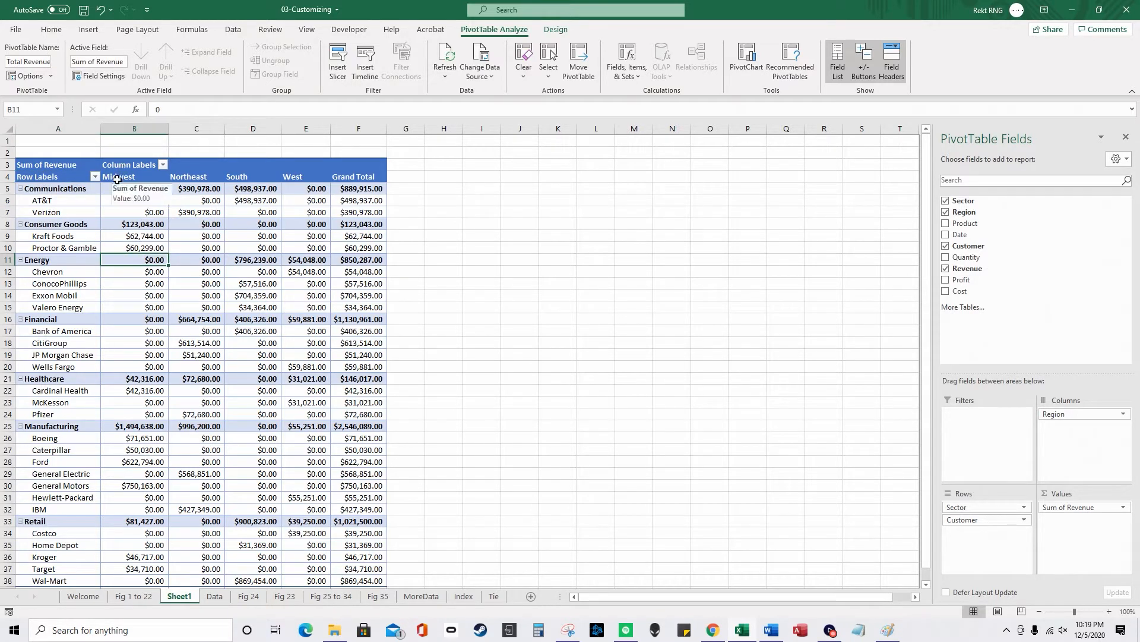
left_click(47, 166)
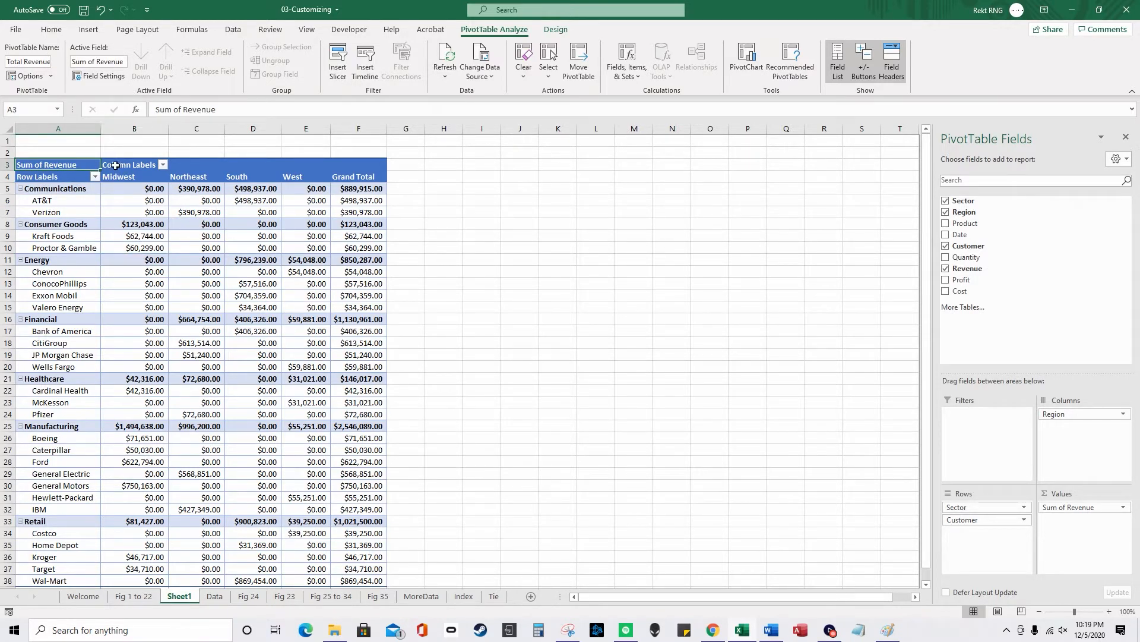
left_click(62, 180)
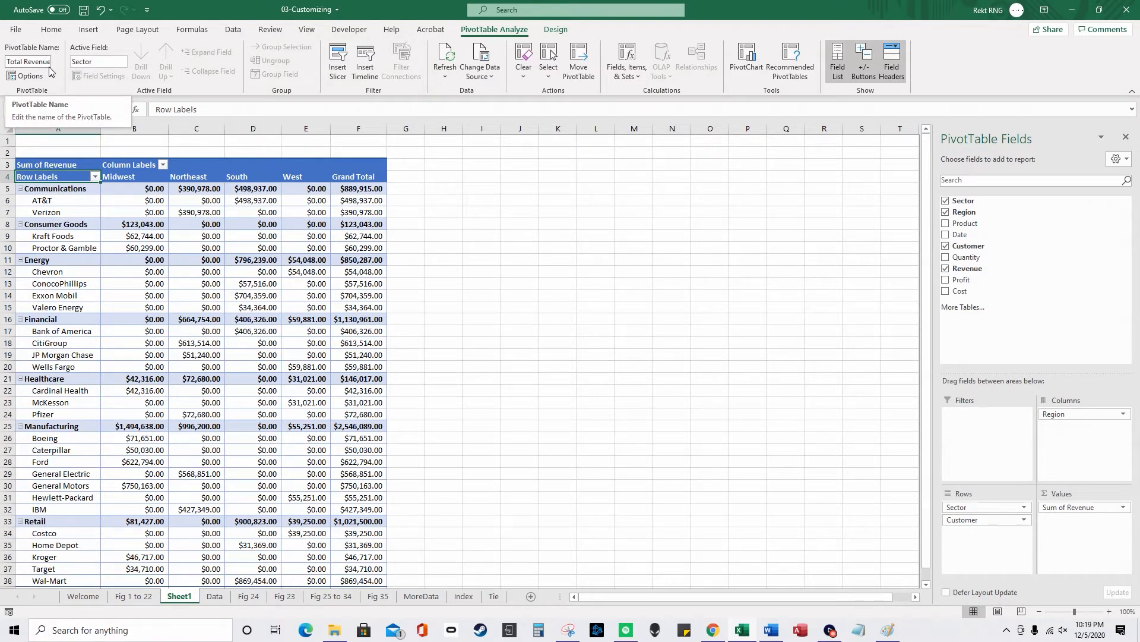
left_click(61, 162)
left_click(64, 166)
left_click_drag(123, 62, 66, 61)
type("Total Revenue")
key("Return")
left_click(56, 179)
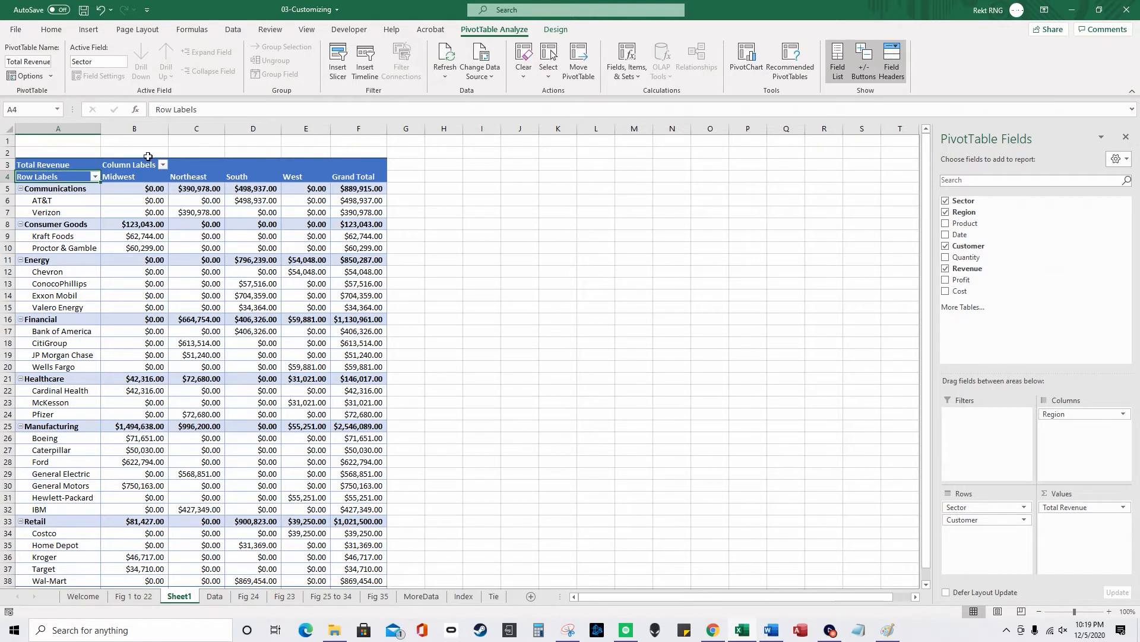
Step: Show all subtotals at the bottom of each sector group in the pivot table
left_click(556, 29)
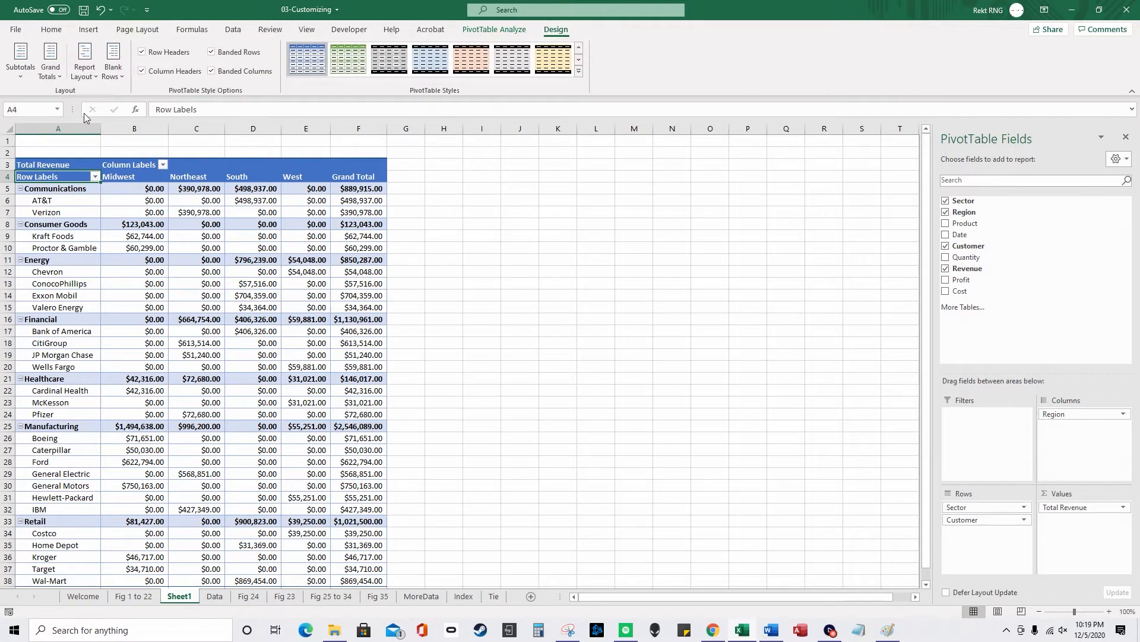
left_click(21, 59)
left_click(119, 130)
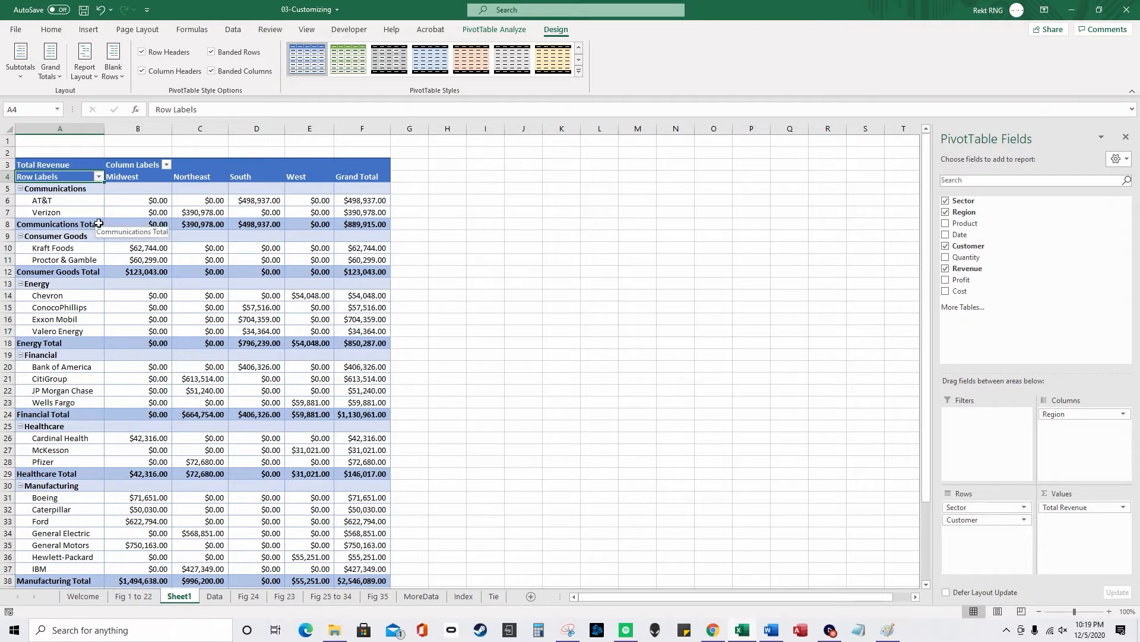
Step: Move all subtotals back to the top of each group, and turn subtotals off for the whole pivot table
left_click(21, 59)
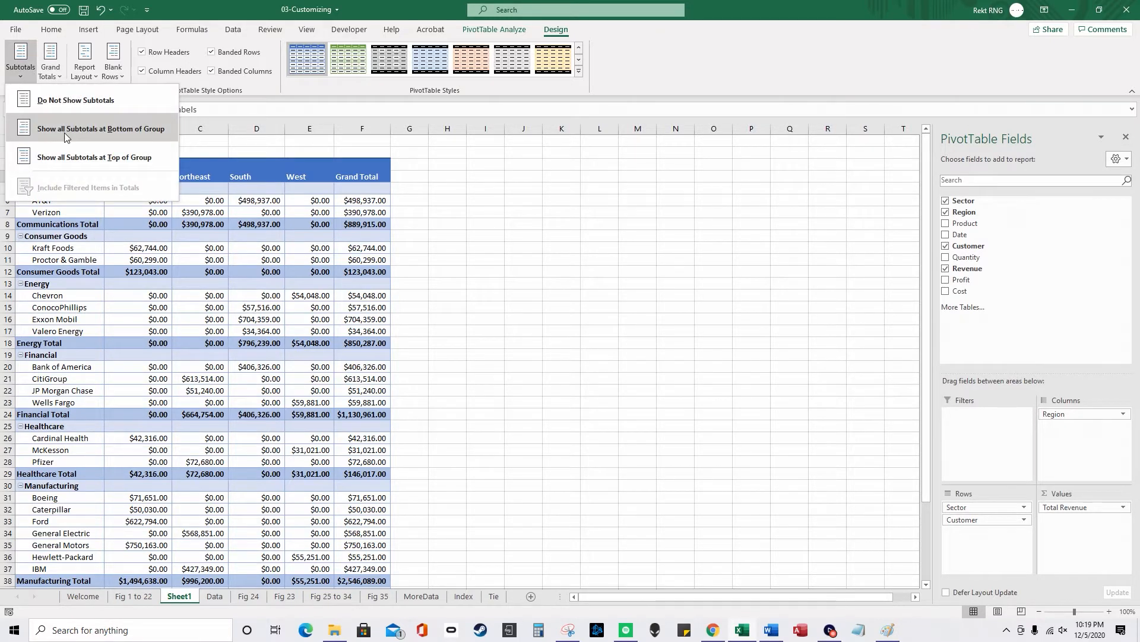
left_click(65, 157)
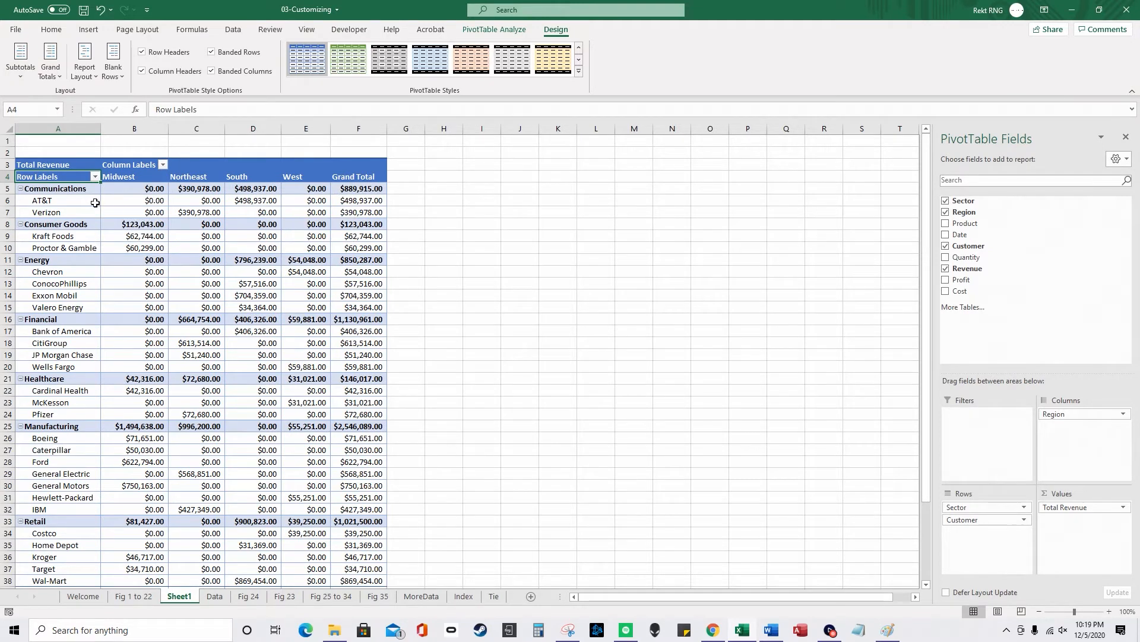
left_click(20, 59)
left_click(51, 106)
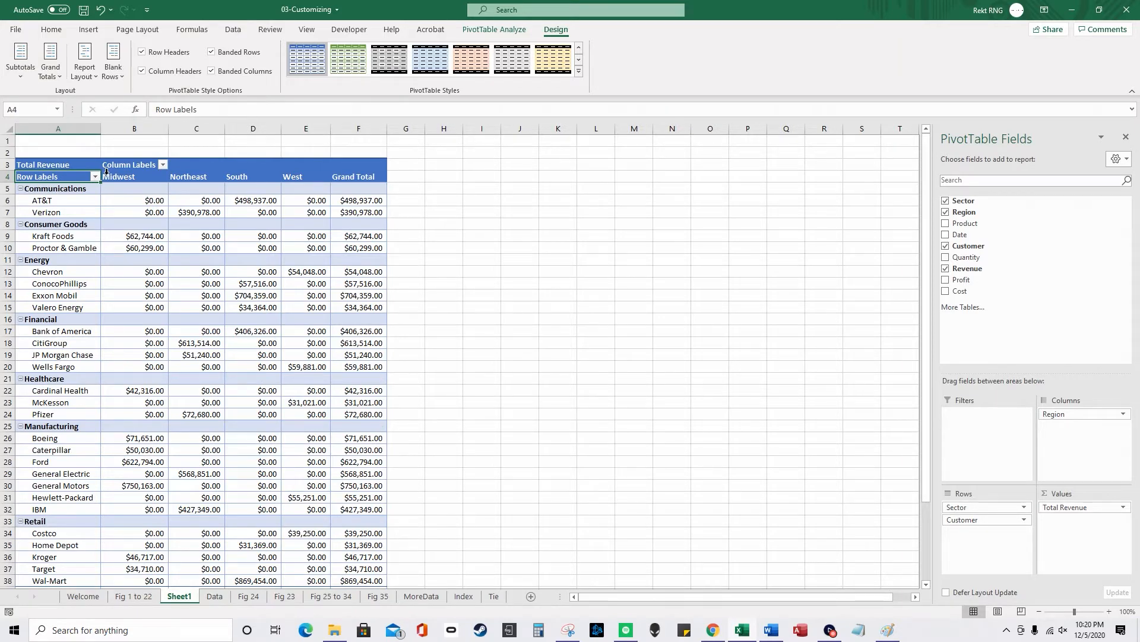
Step: Try grand totals on for rows only, and turn them off for both rows and columns
left_click(50, 70)
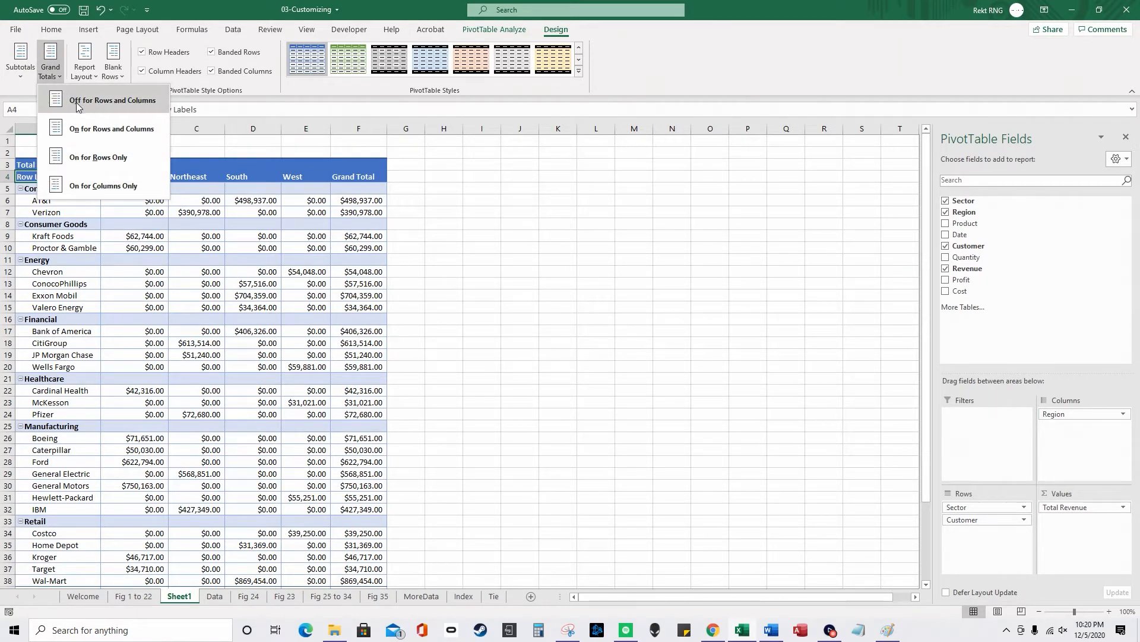
left_click(137, 163)
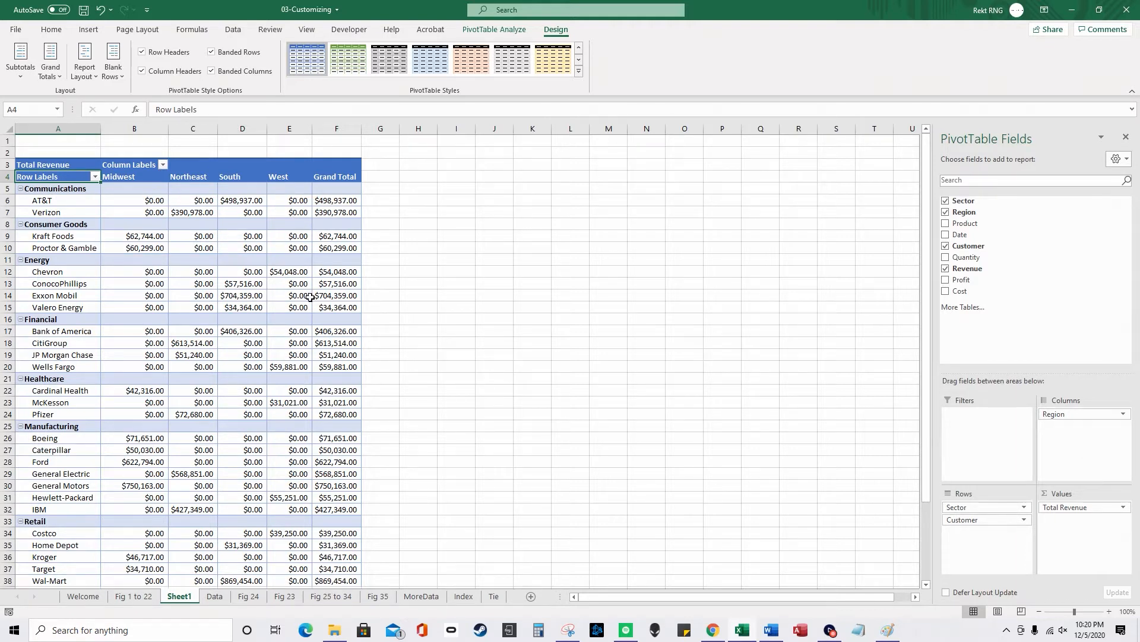
left_click(78, 76)
left_click(50, 76)
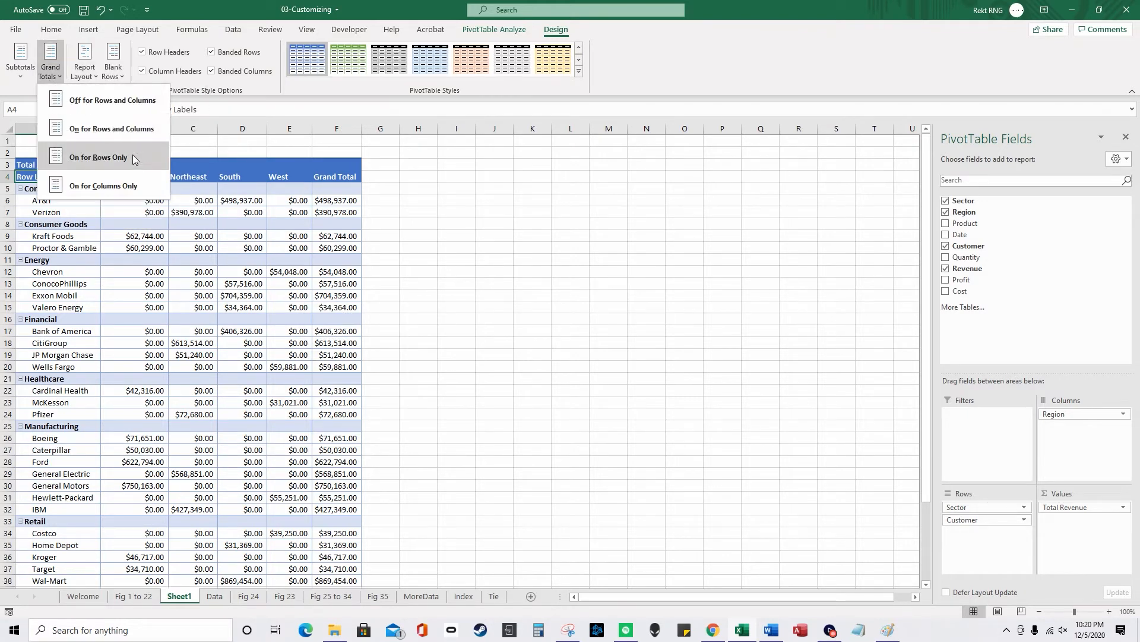
left_click(124, 101)
Step: Compare grand totals on for columns only with grand totals off, ending with them off for rows and columns
left_click(50, 65)
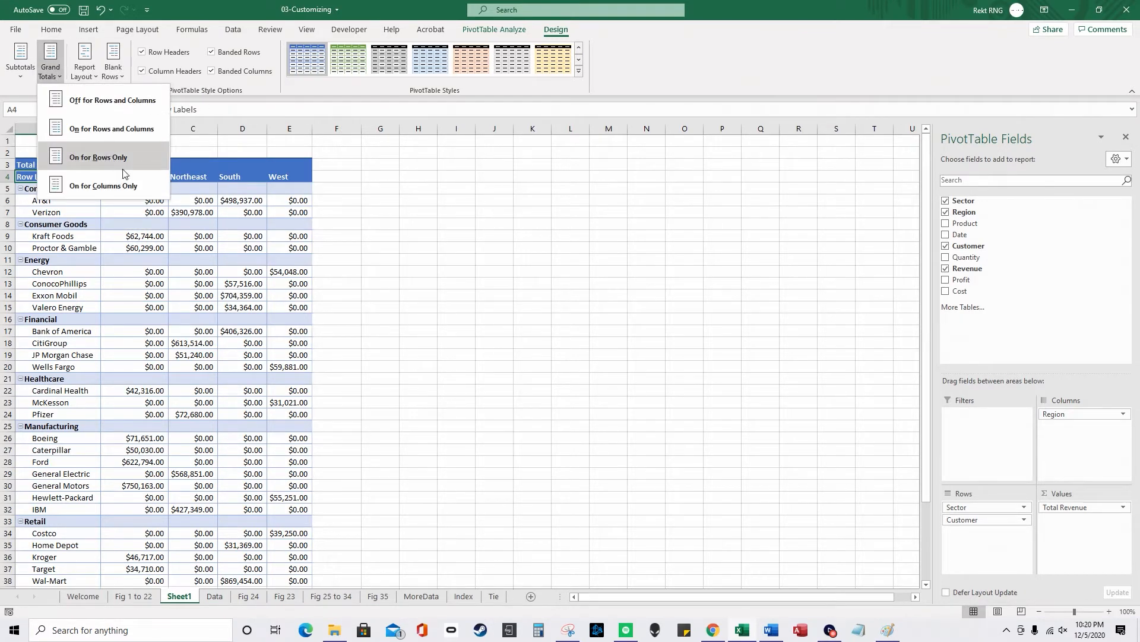
left_click(139, 191)
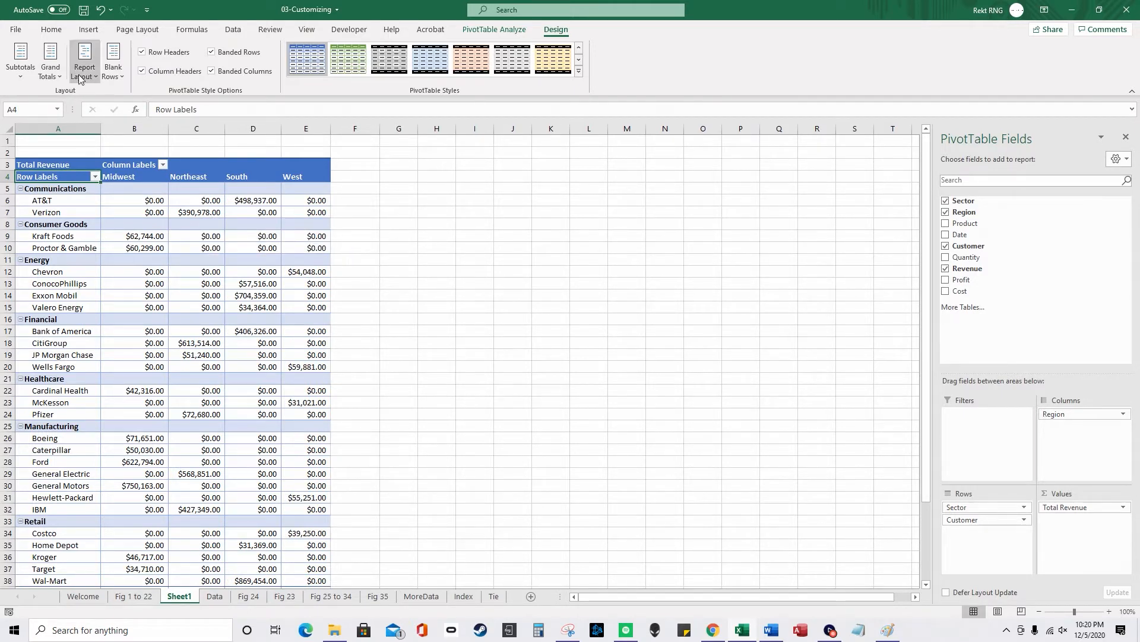
left_click(51, 69)
left_click(143, 185)
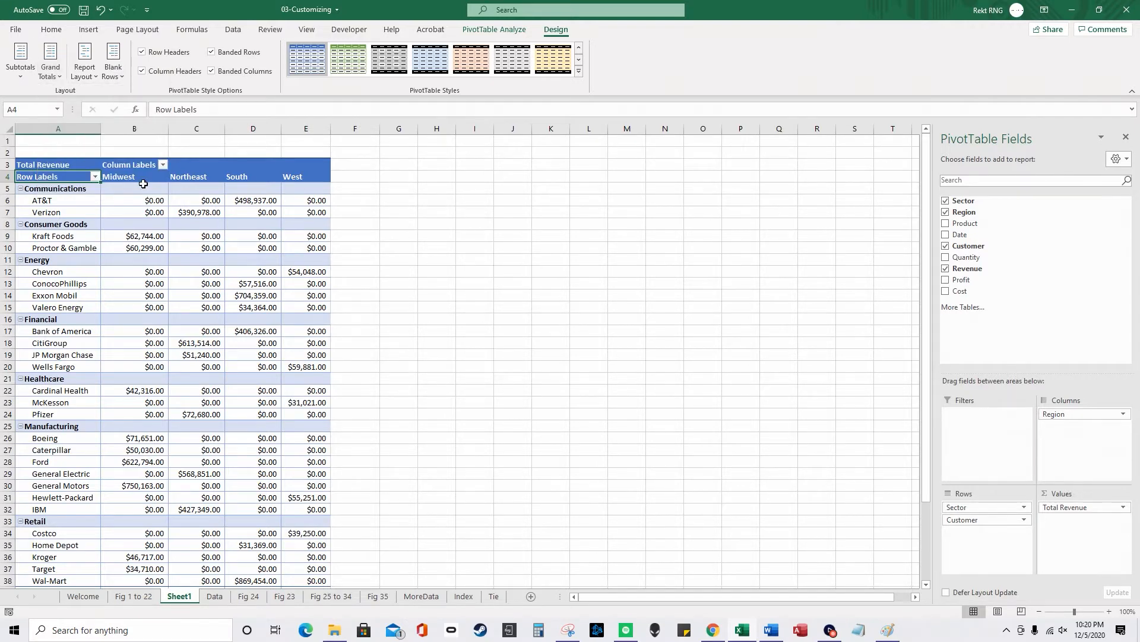
left_click(51, 68)
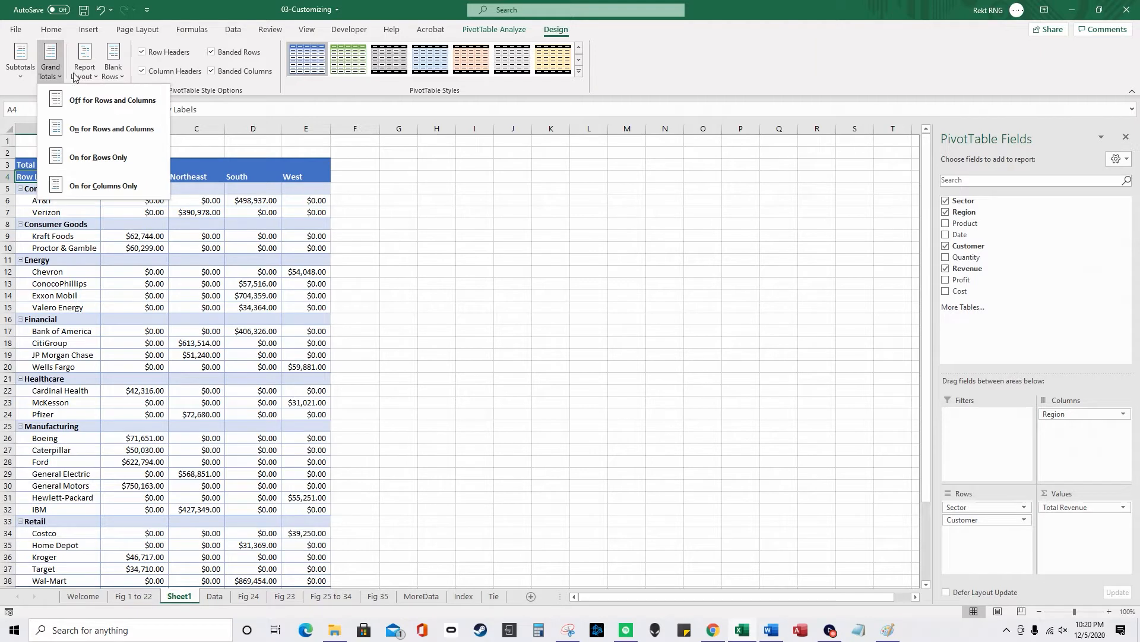
left_click(80, 100)
left_click(50, 69)
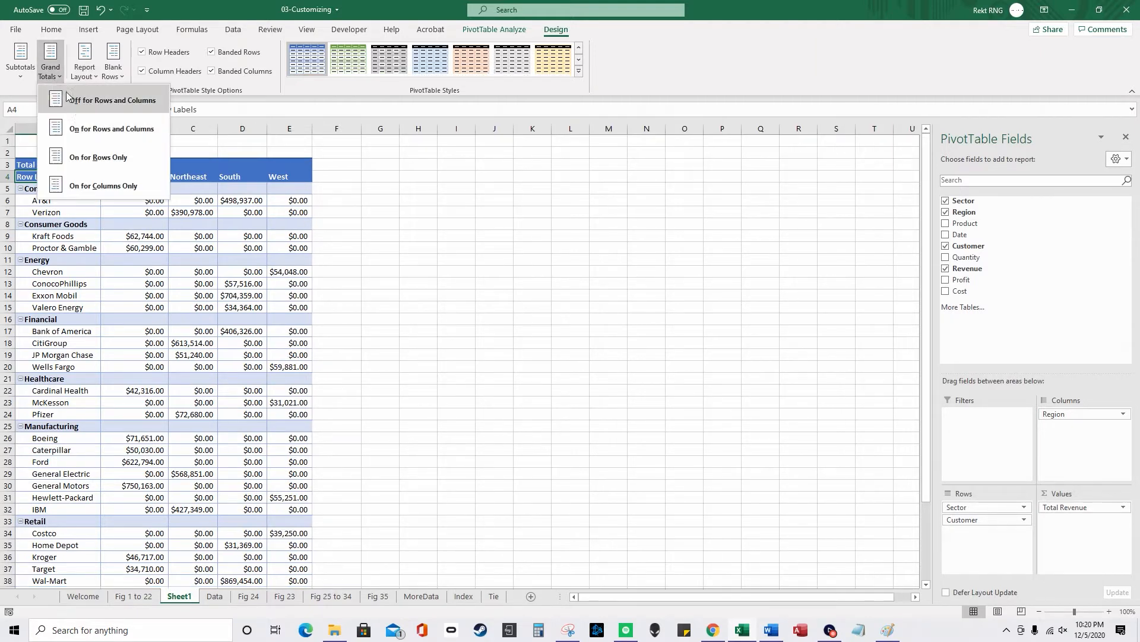
left_click(138, 181)
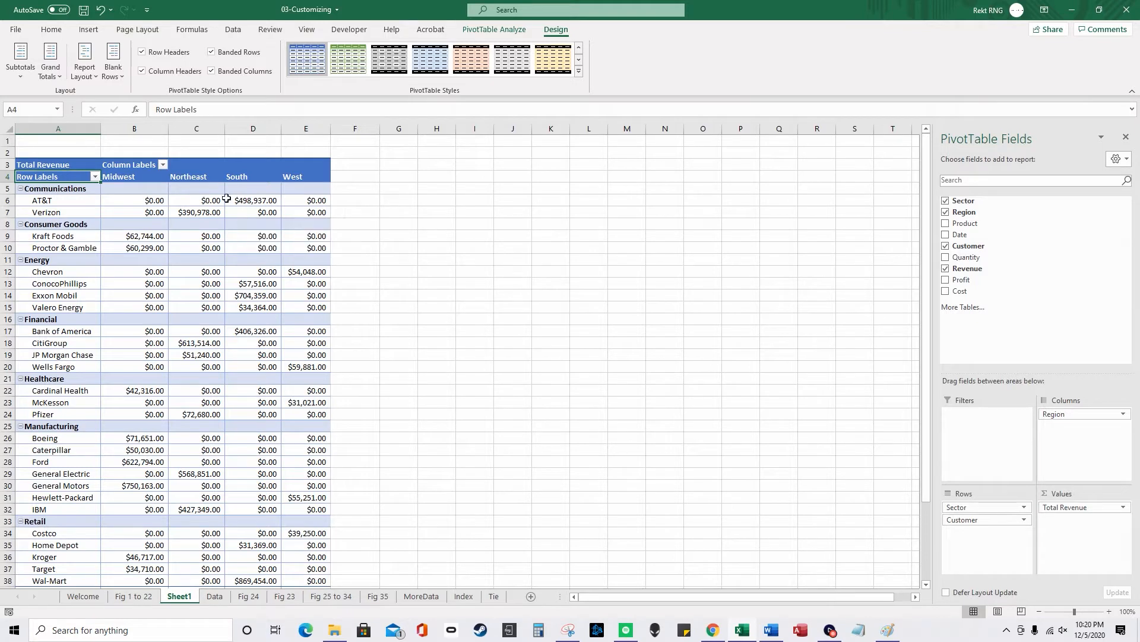
left_click(50, 71)
left_click(89, 95)
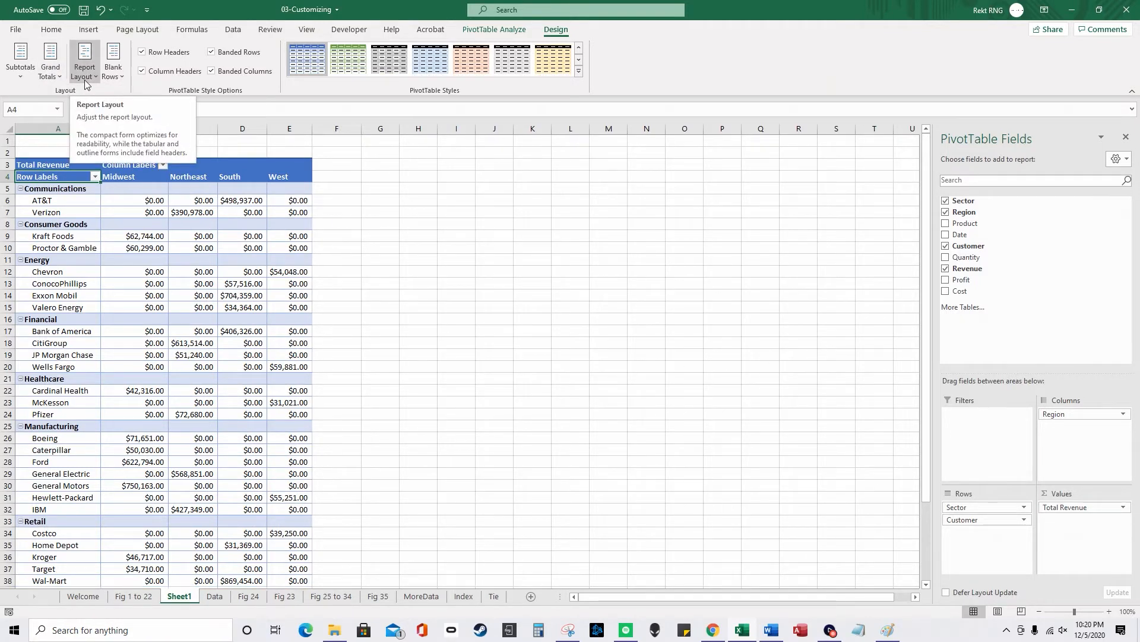
Step: Switch the pivot table's report layout to tabular form, and view the filter lists of the Sector and Customer headers without changing them
left_click(84, 72)
left_click(151, 156)
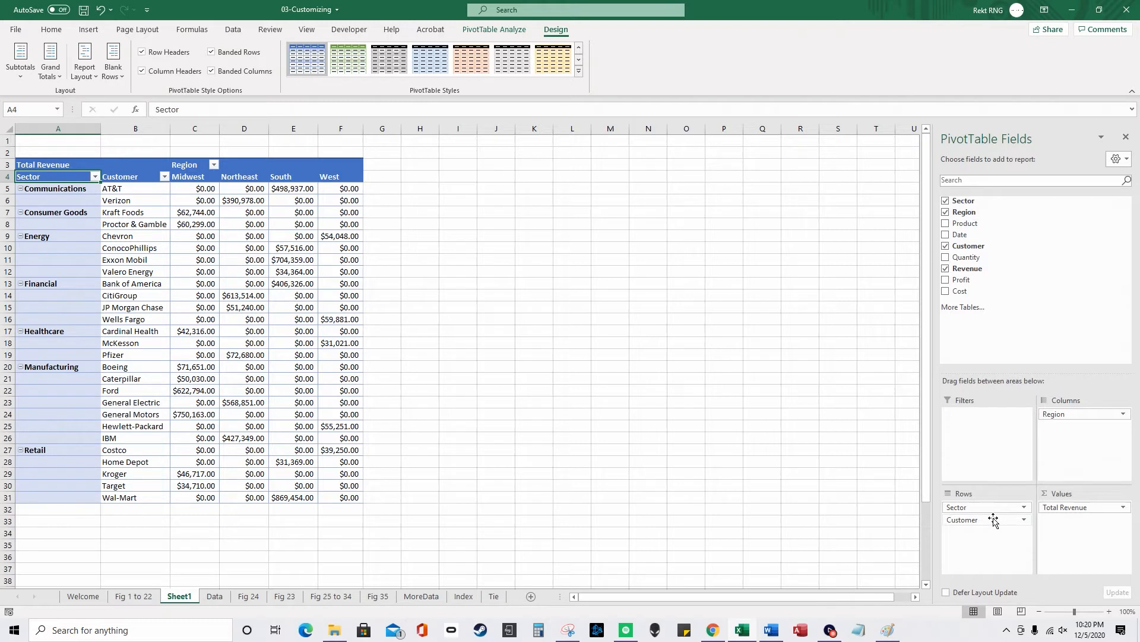
left_click(94, 177)
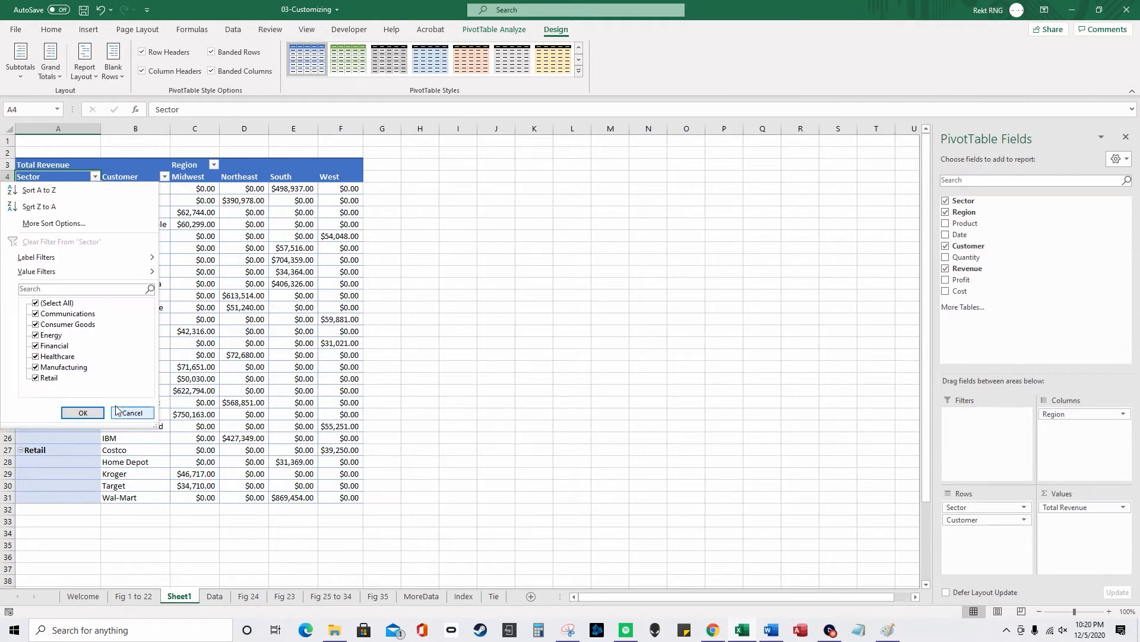
left_click(139, 414)
left_click(165, 176)
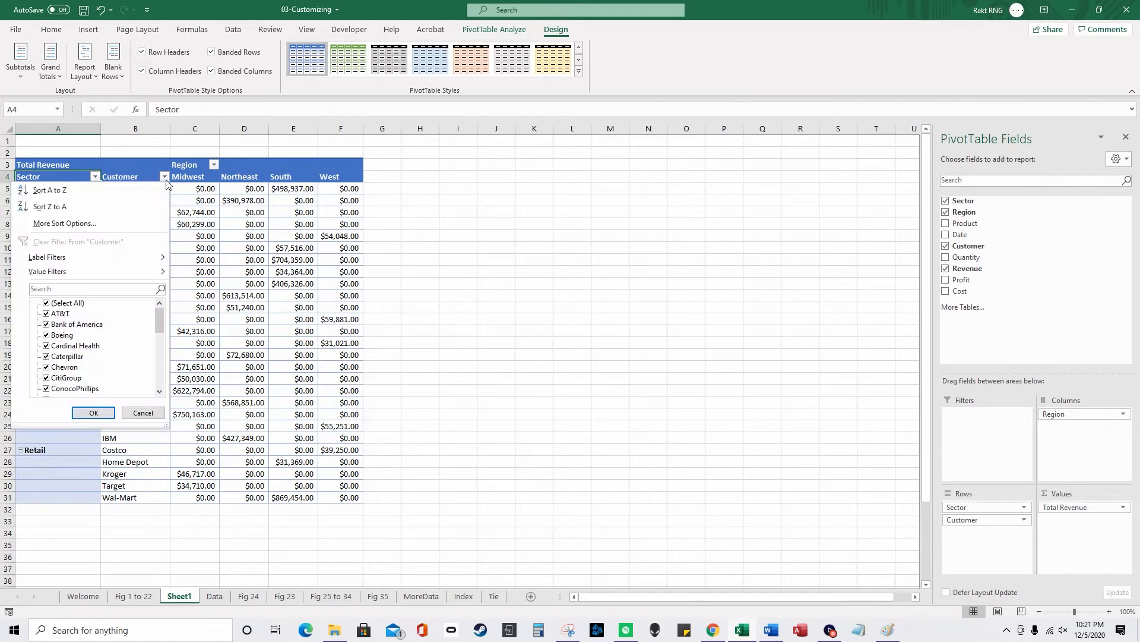
left_click(146, 415)
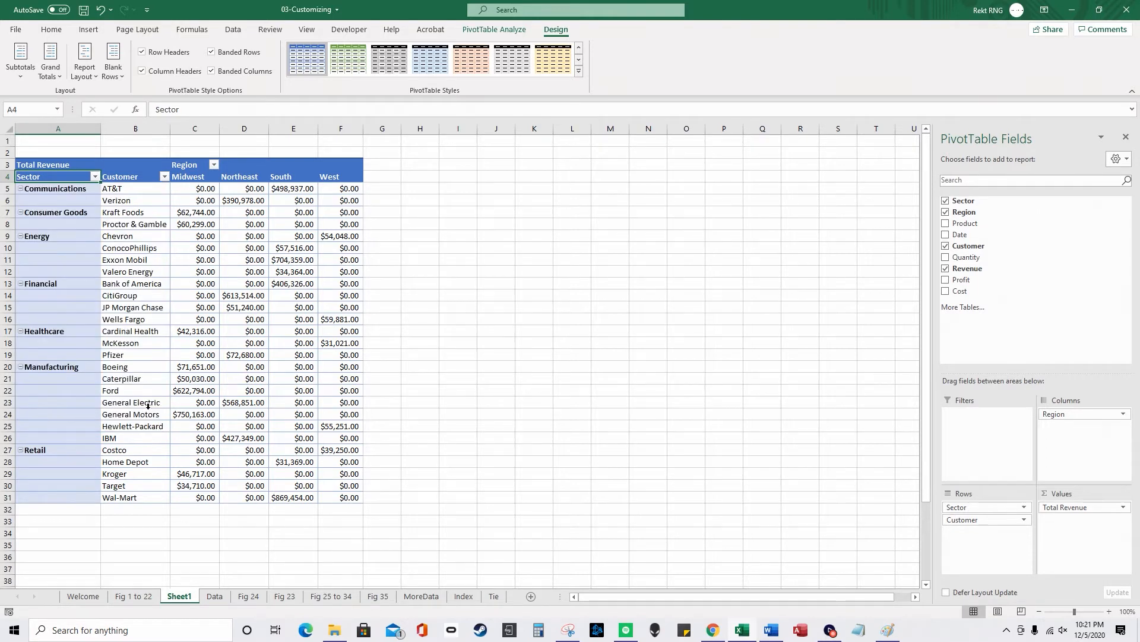
Step: Repeat all item labels so every customer row carries its sector name, and select the pivot table's cells to review the filled rows
left_click(90, 74)
left_click(165, 186)
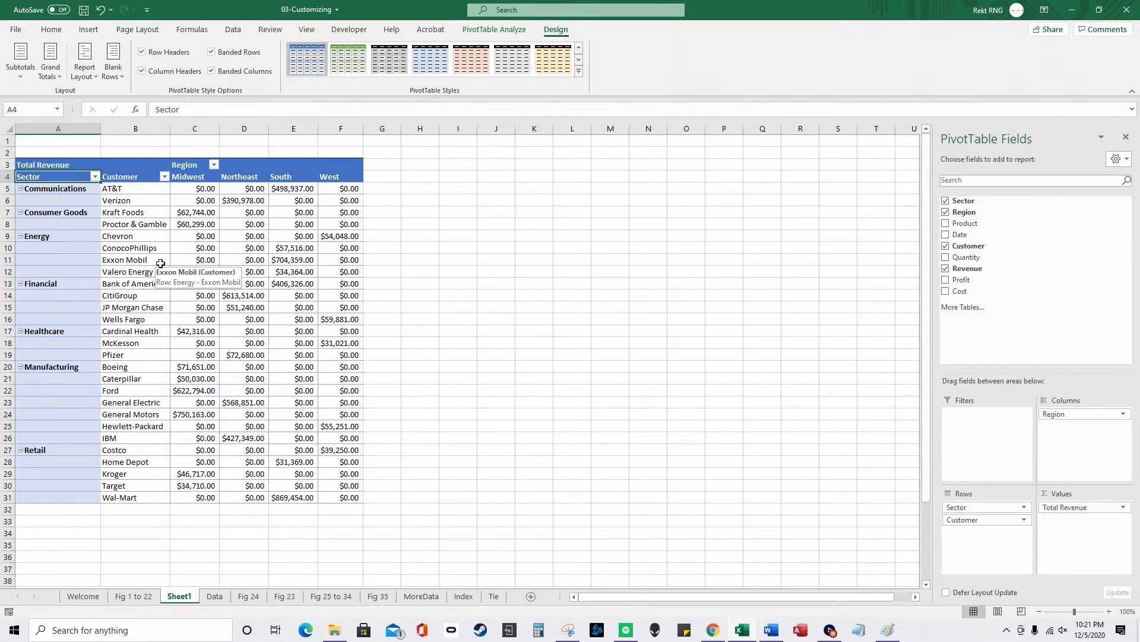
left_click(86, 67)
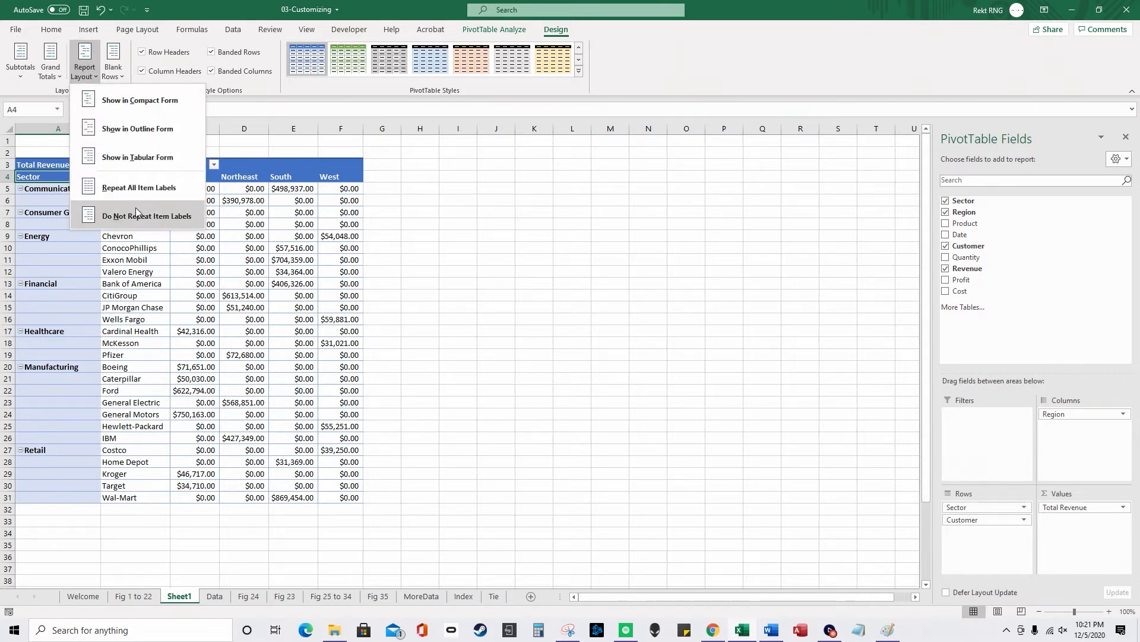
left_click(142, 192)
left_click_drag(70, 200, 84, 497)
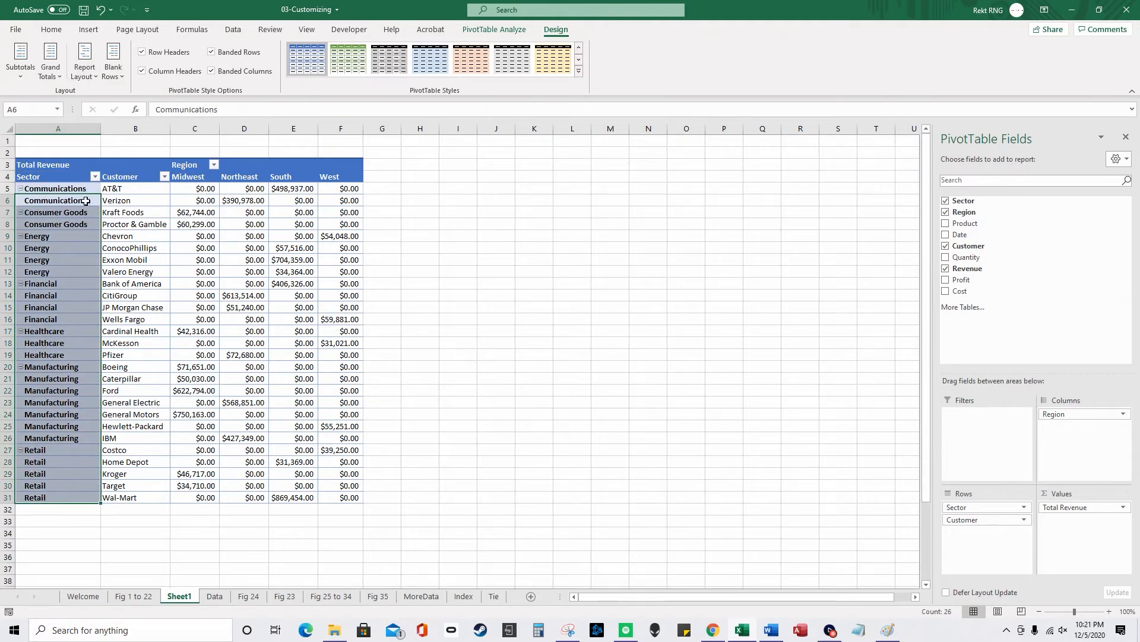
left_click(346, 495)
left_click_drag(346, 494, 71, 173)
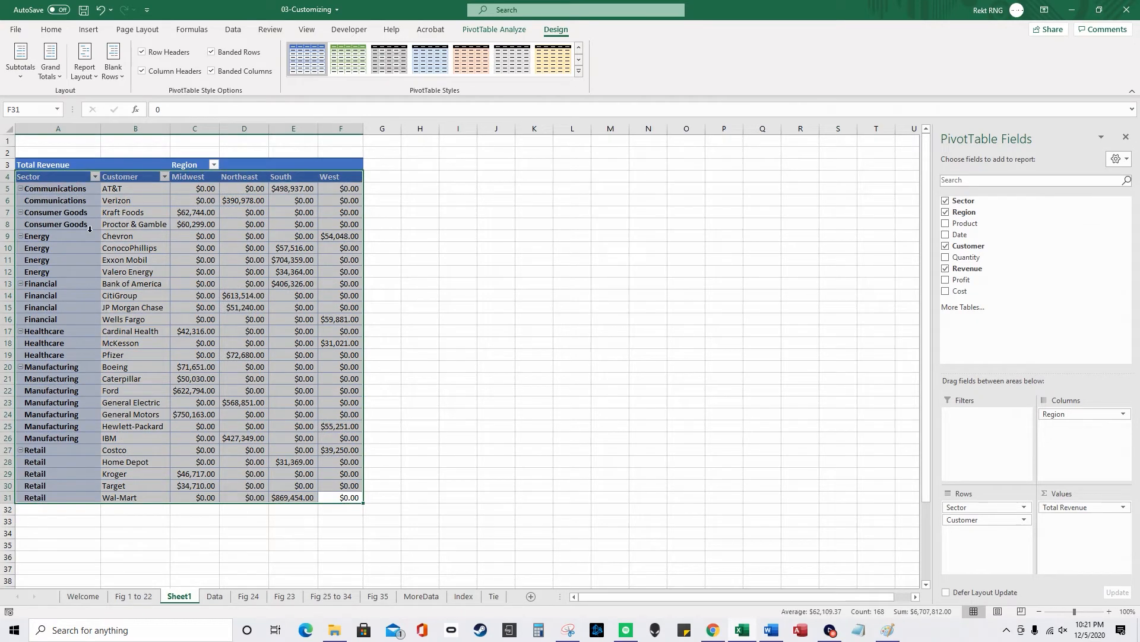
Step: Insert a blank line after each sector item, review the spaced report, and remove the blank lines again
left_click(116, 76)
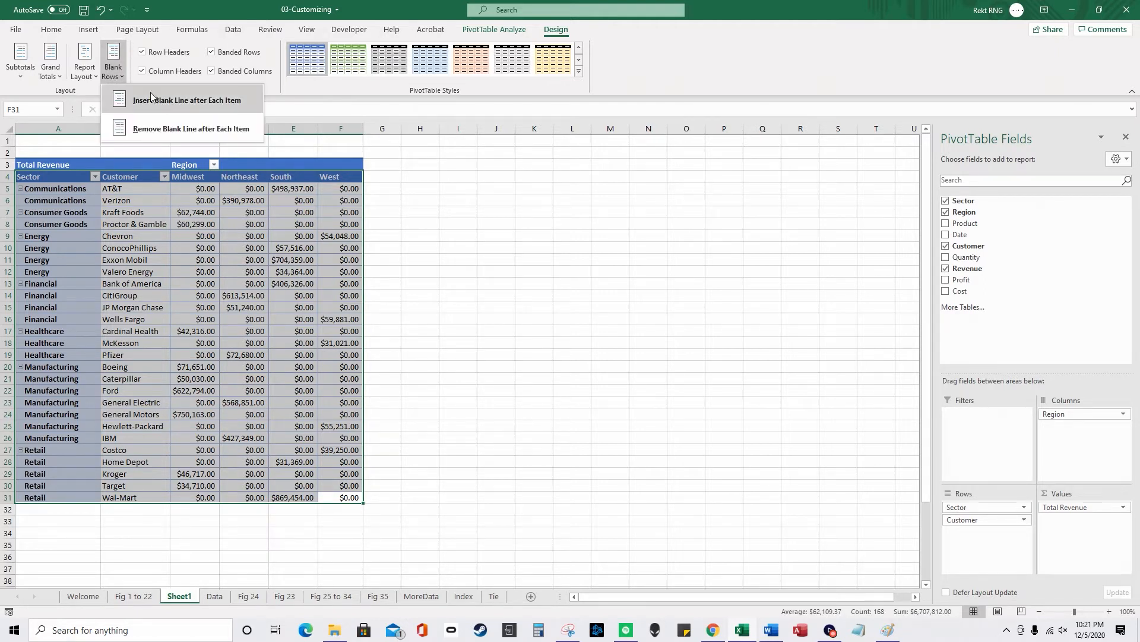
left_click(195, 100)
left_click(259, 304)
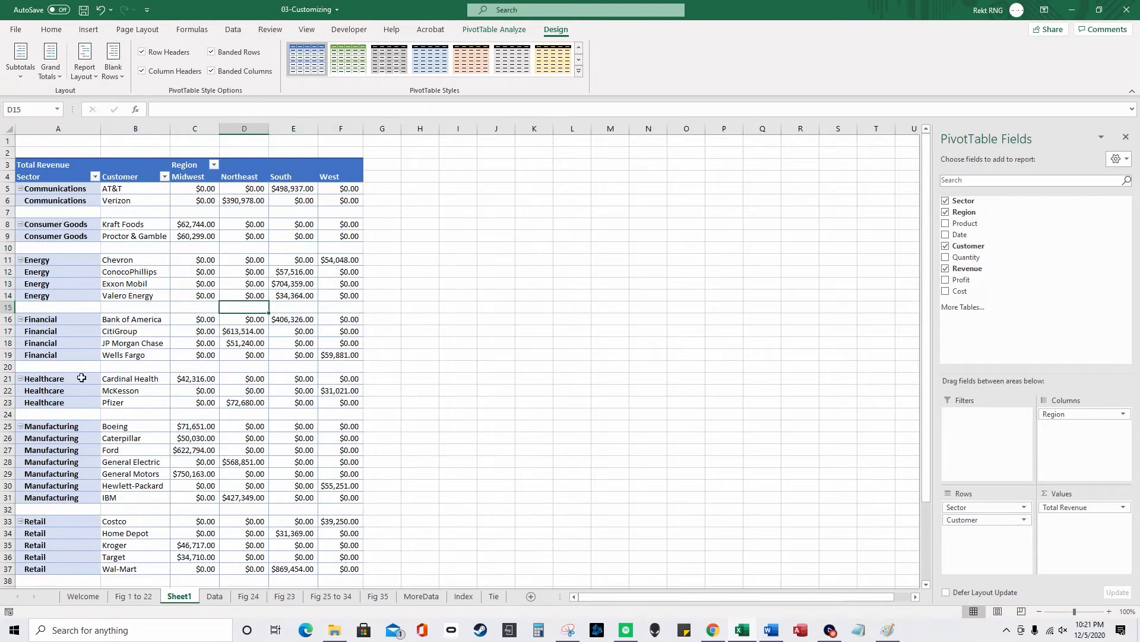
scroll(83, 368, "down", 3)
scroll(166, 373, "up", 3)
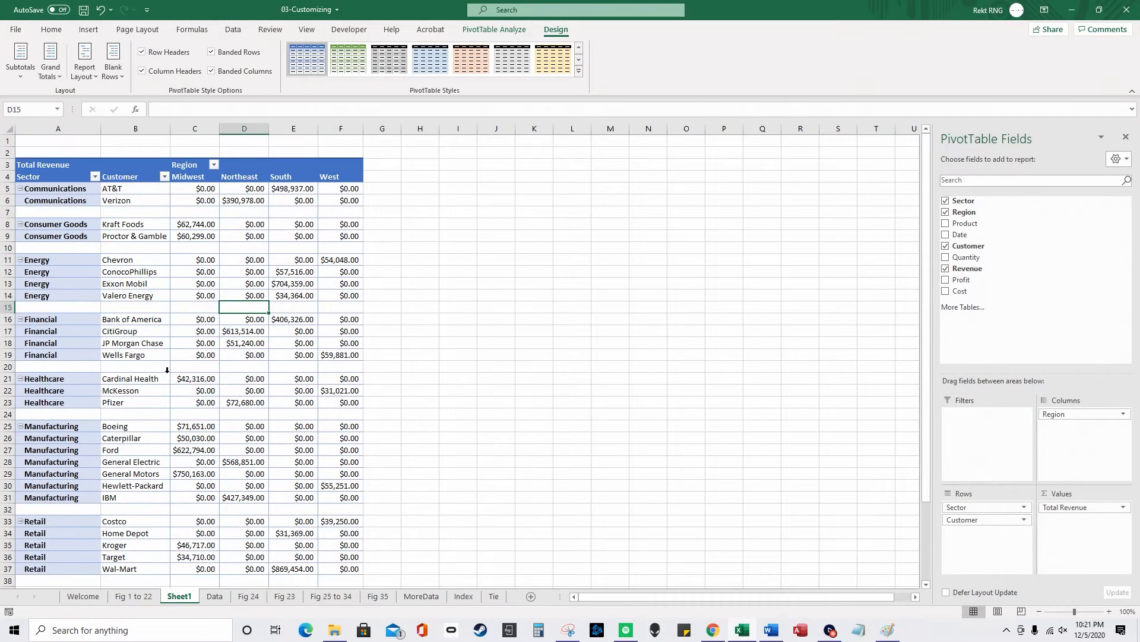
left_click(120, 73)
left_click(148, 119)
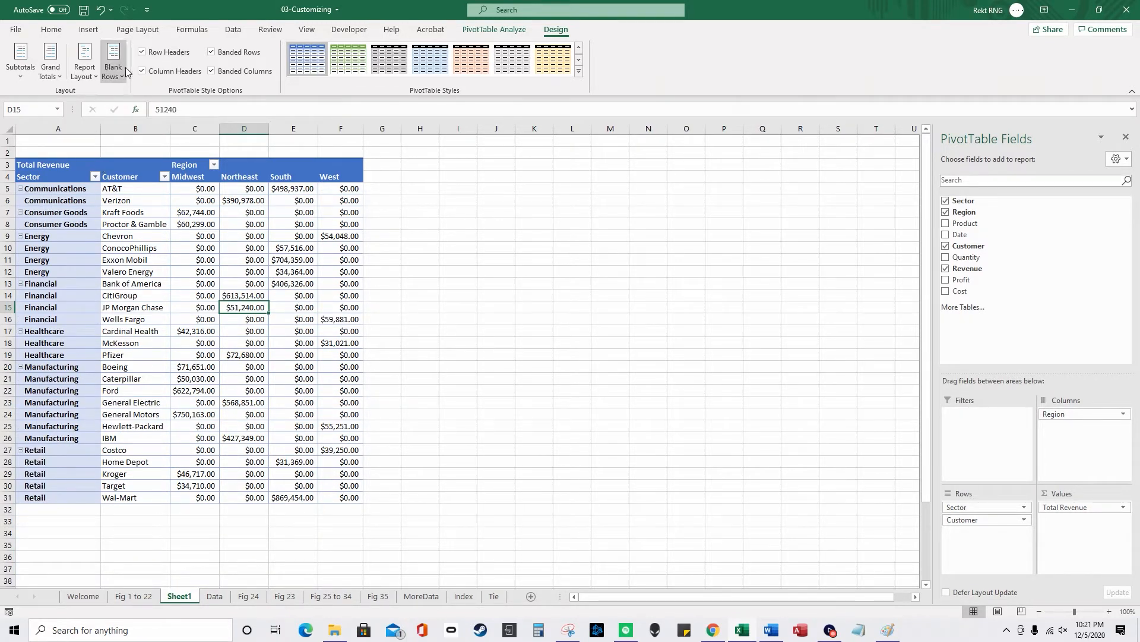
left_click(519, 31)
left_click(557, 30)
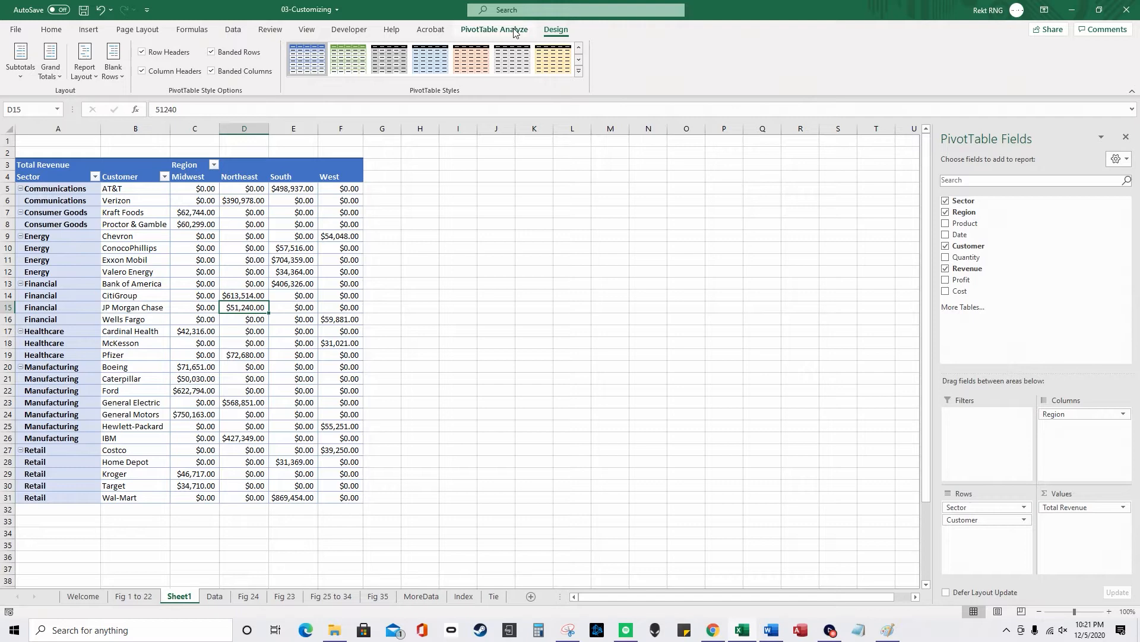
Step: Collapse the Sector field so only the sectors show, expand it to reveal the customers, and repeat the collapse and expansion once
left_click(492, 33)
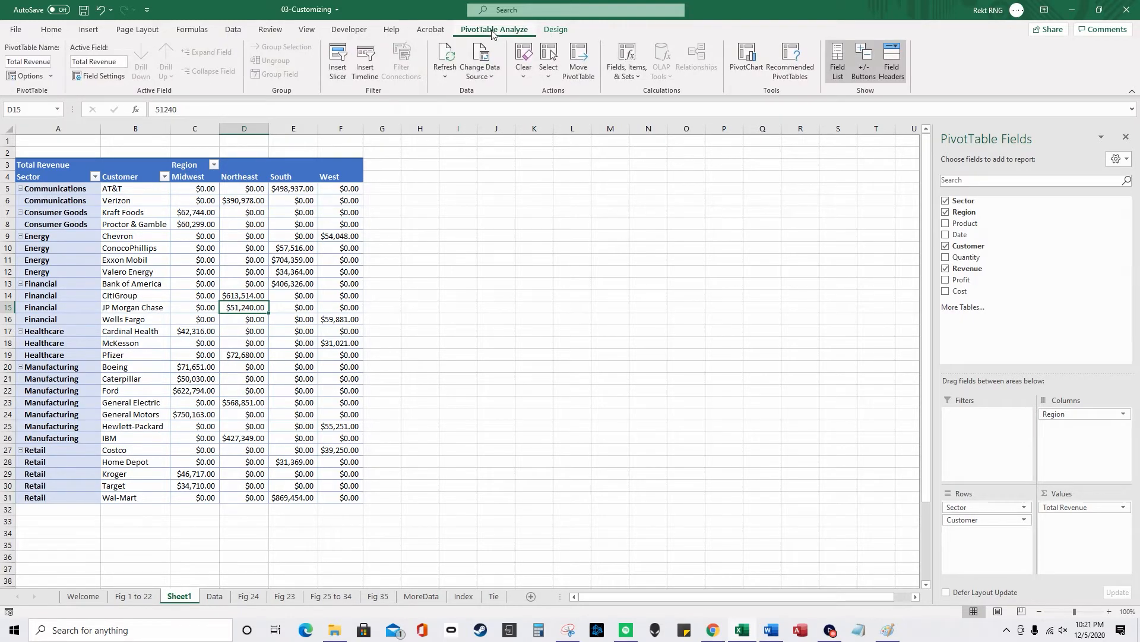
left_click(157, 255)
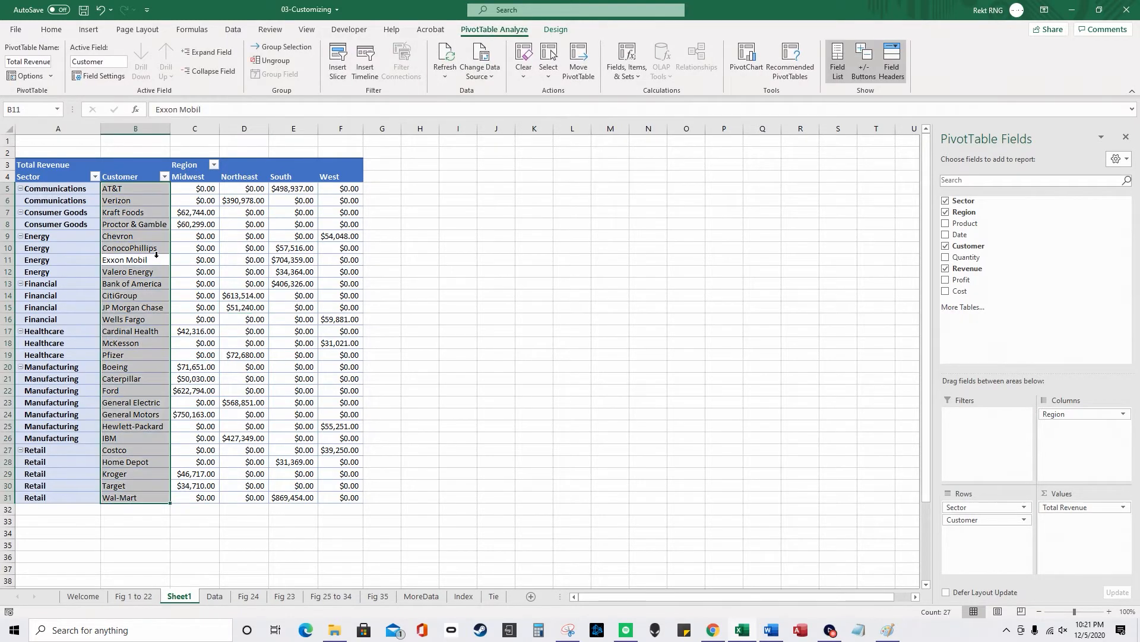
left_click(227, 73)
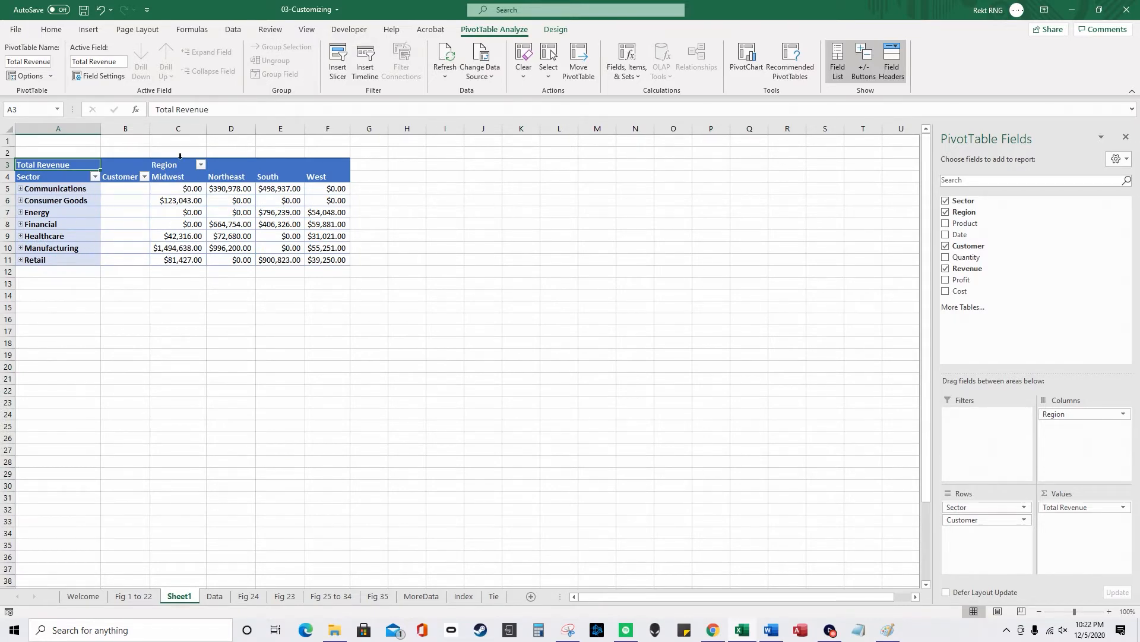
left_click(77, 200)
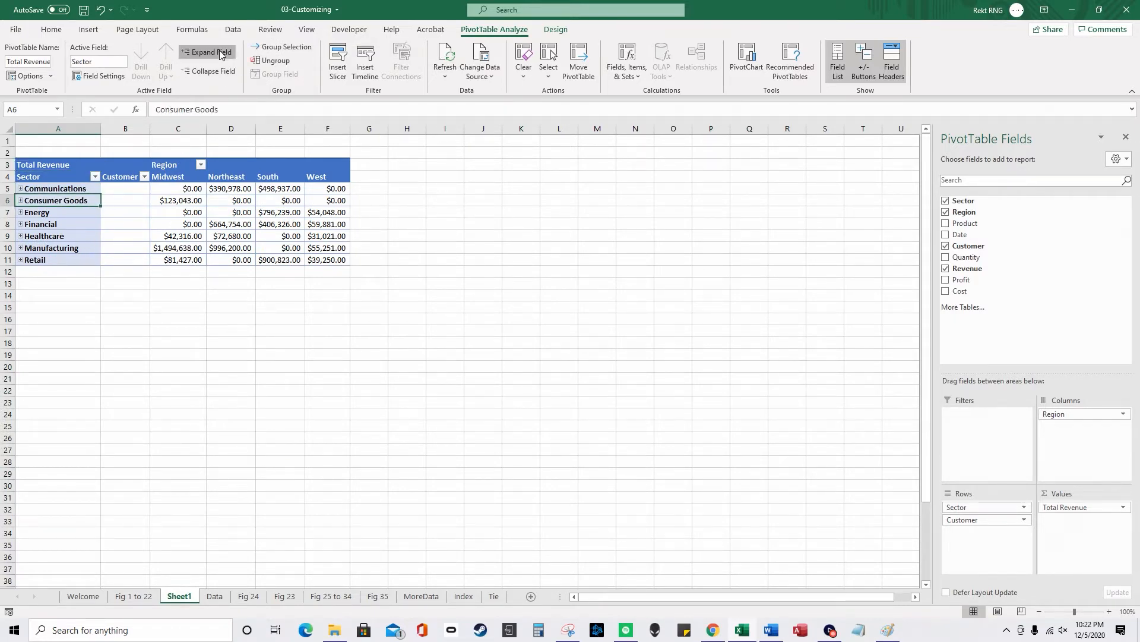
left_click(207, 51)
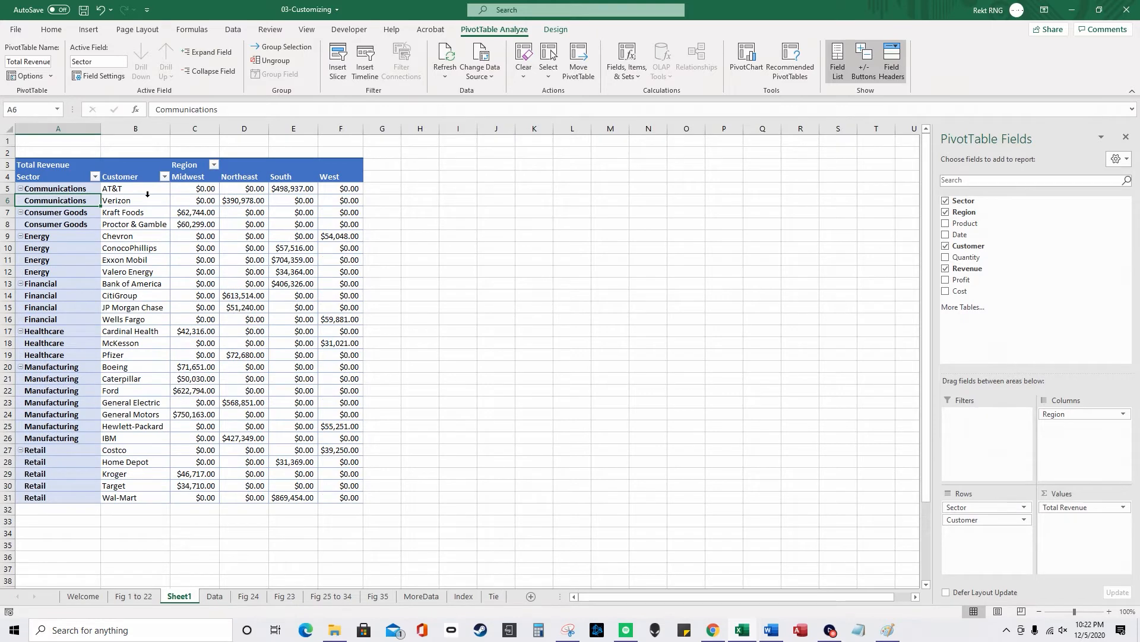
left_click(148, 200)
left_click(218, 72)
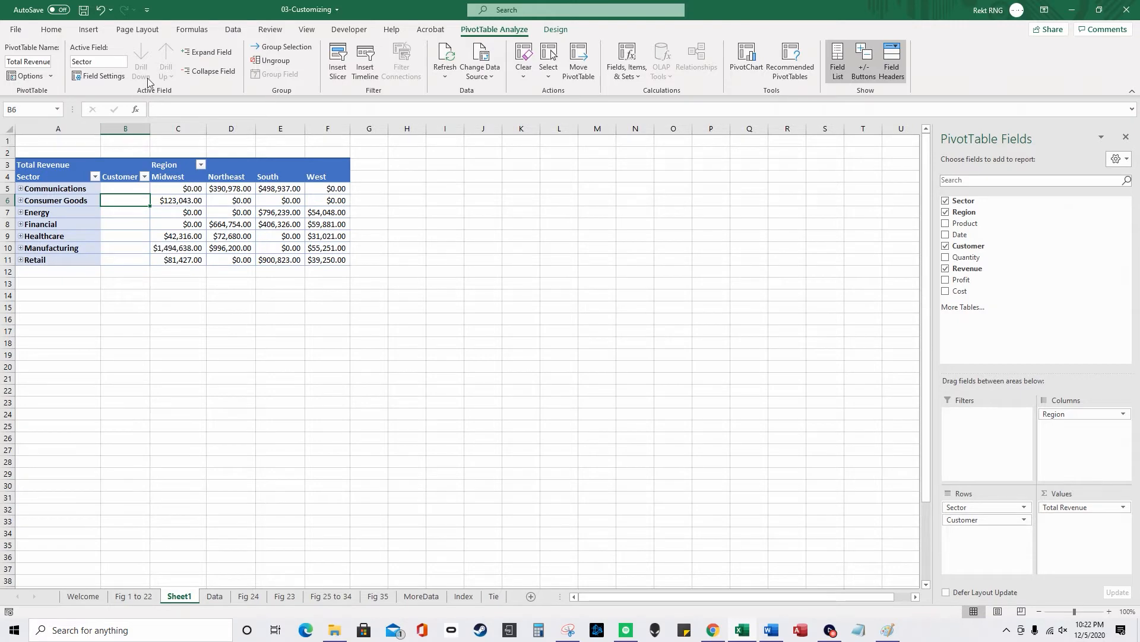
left_click(226, 57)
Step: Copy the pivot table cells A4:F31, paste them as values only at K4, and delete the pasted copy
left_click_drag(55, 179, 344, 500)
key("ctrl+c")
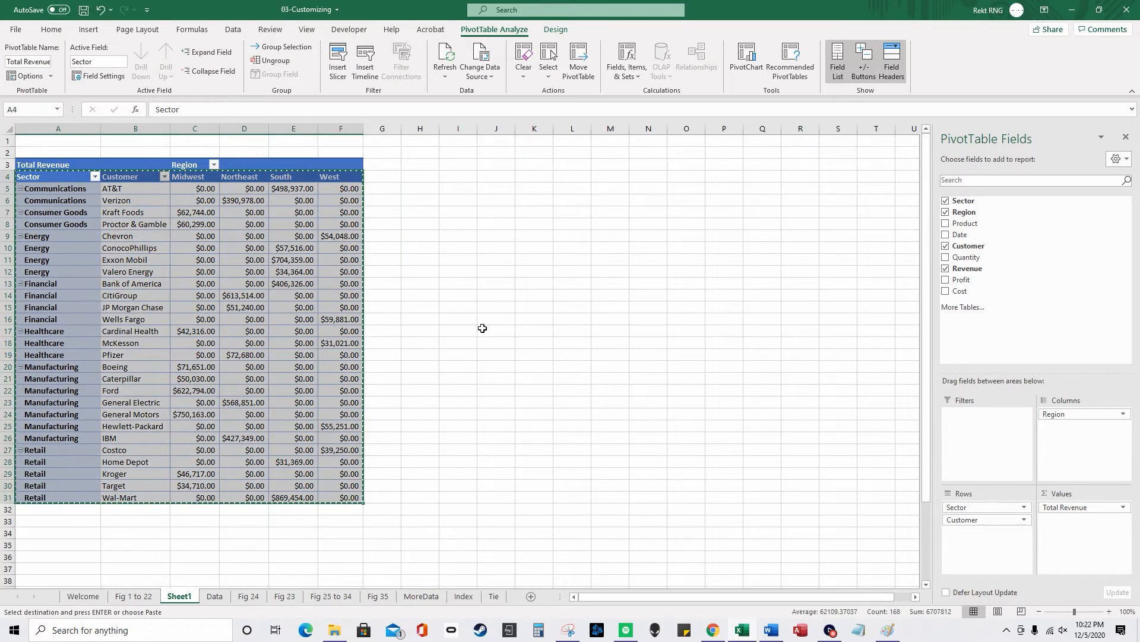
right_click(535, 177)
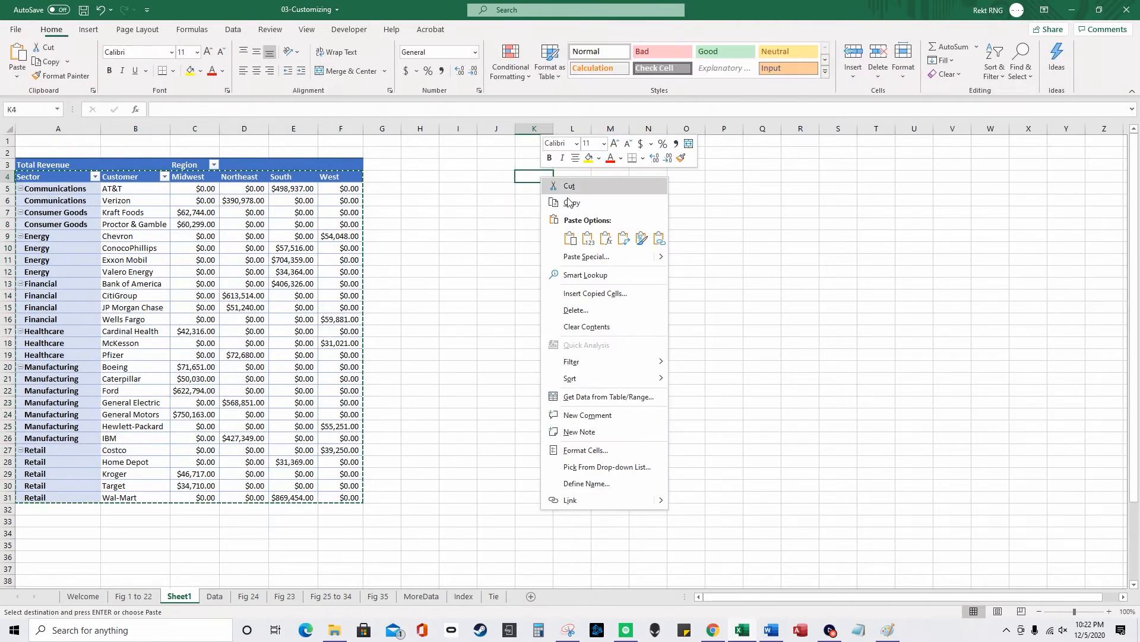
left_click(600, 255)
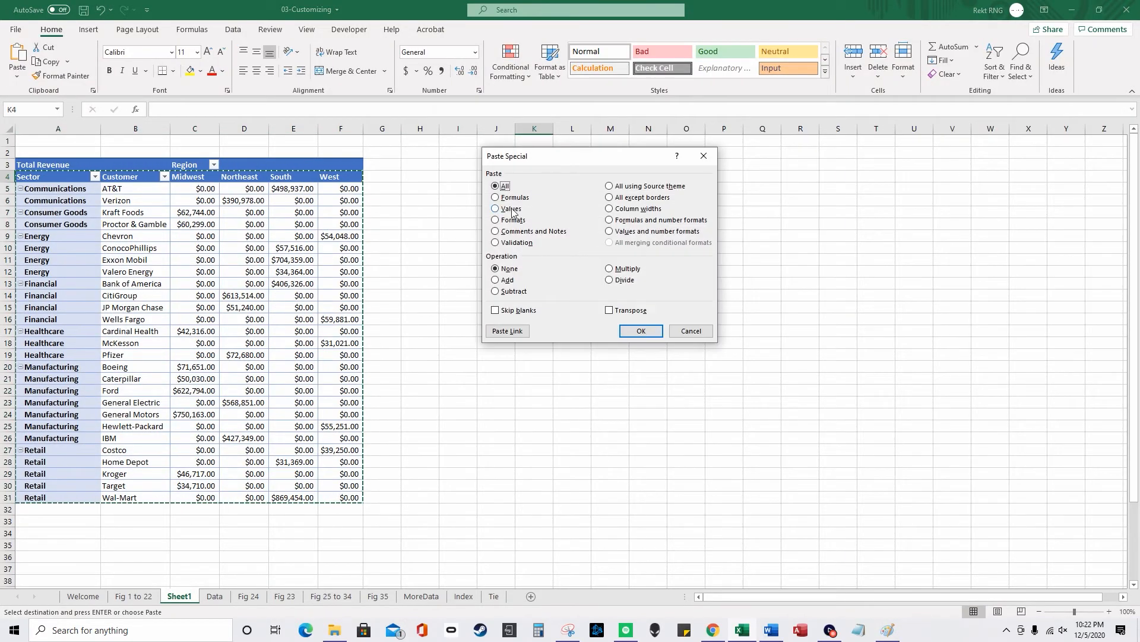
left_click(512, 209)
left_click(642, 331)
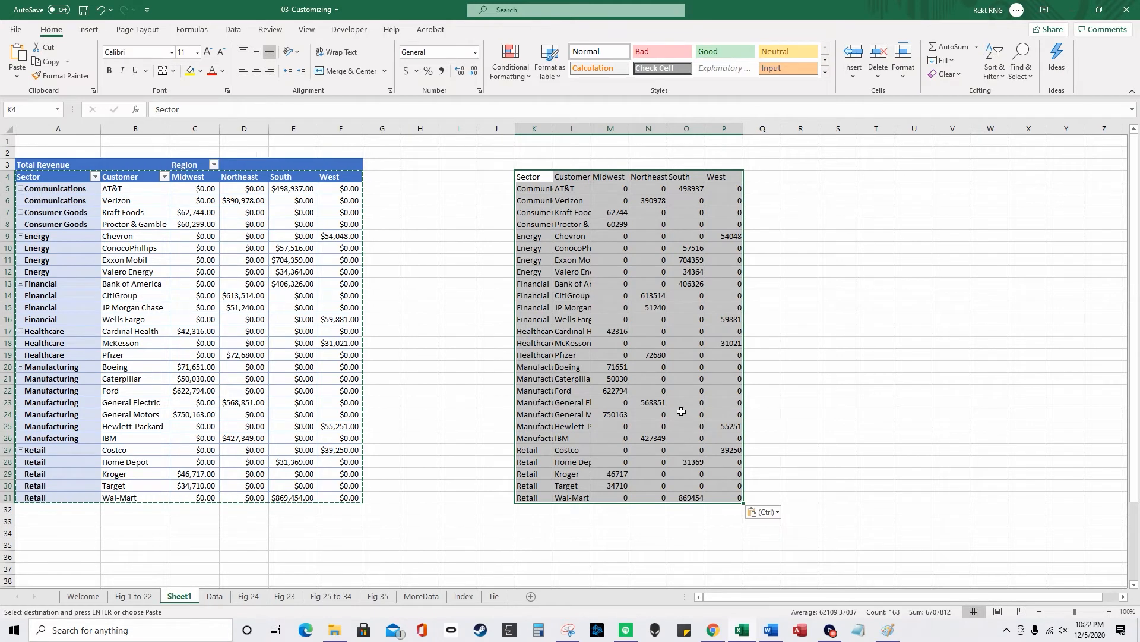
key("Delete")
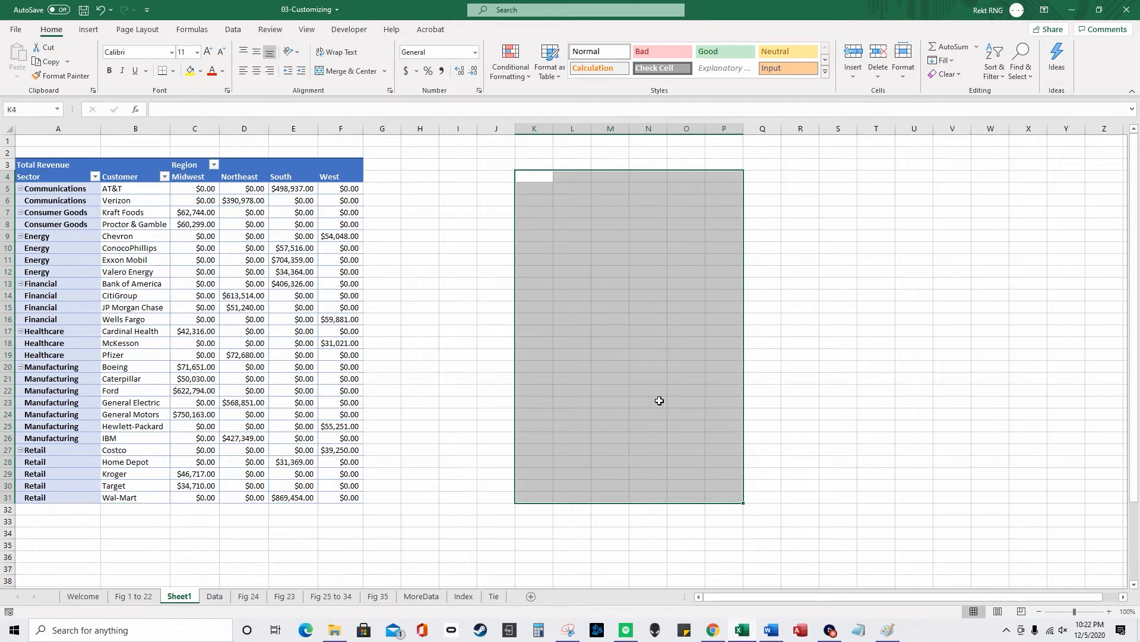
Step: Show all of the pivot table's subtotals at the bottom of each sector group
left_click(332, 187)
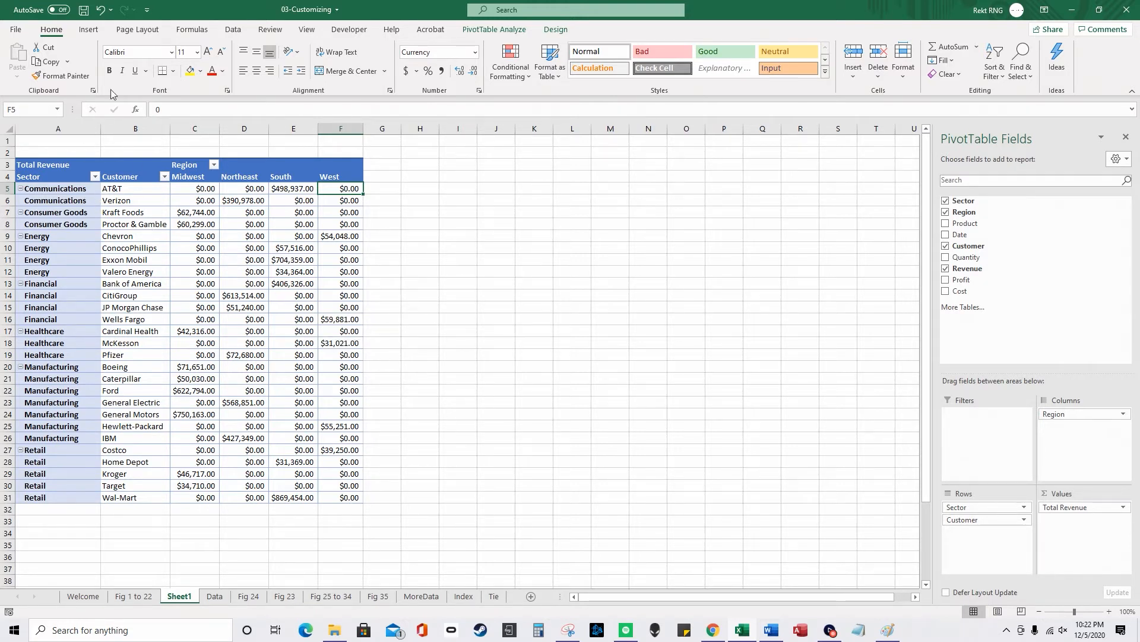
left_click(556, 29)
left_click(20, 60)
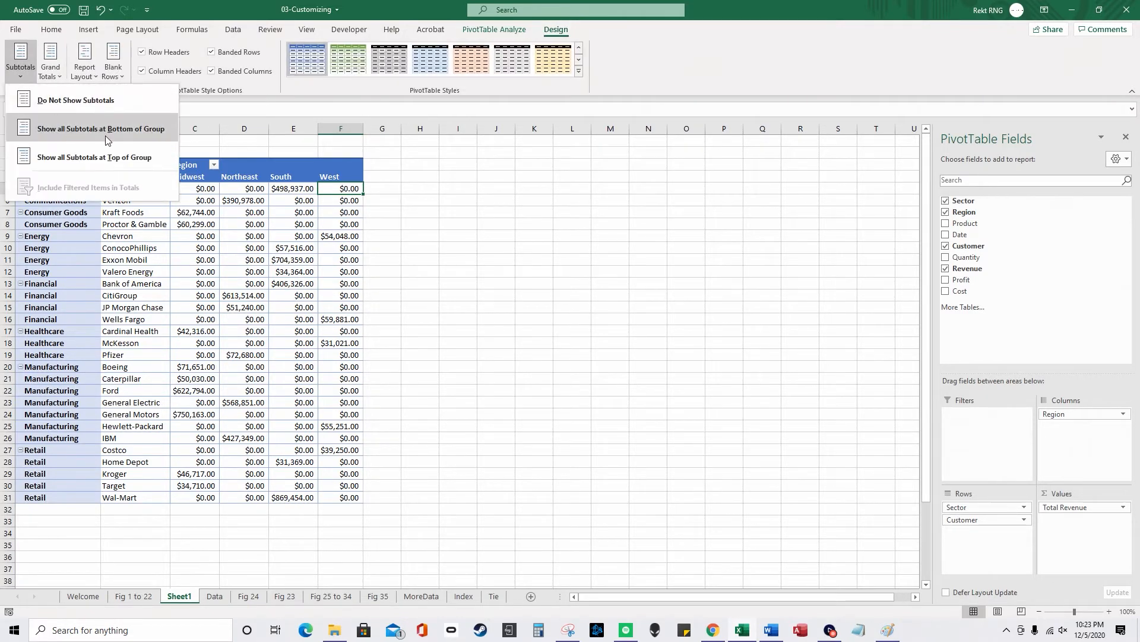
left_click(167, 135)
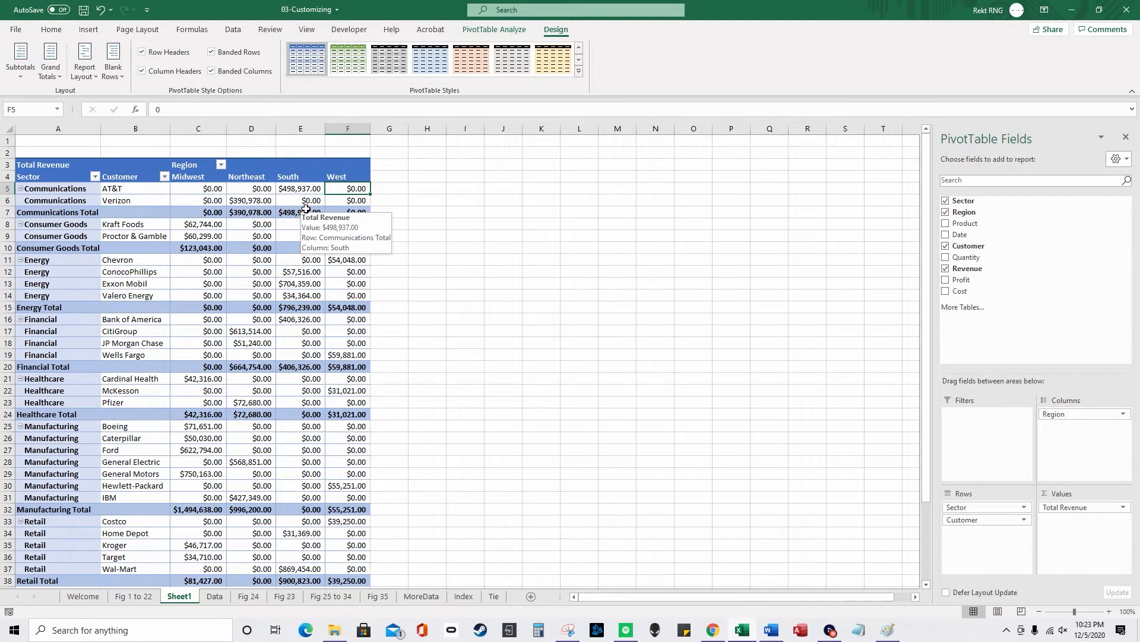
right_click(217, 212)
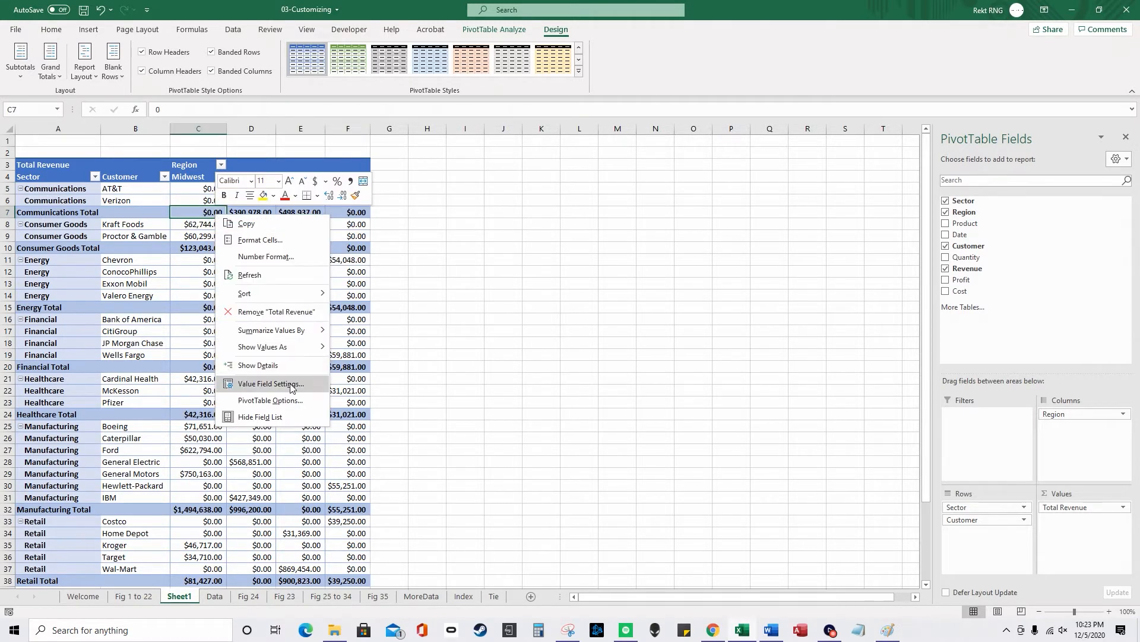
left_click(317, 387)
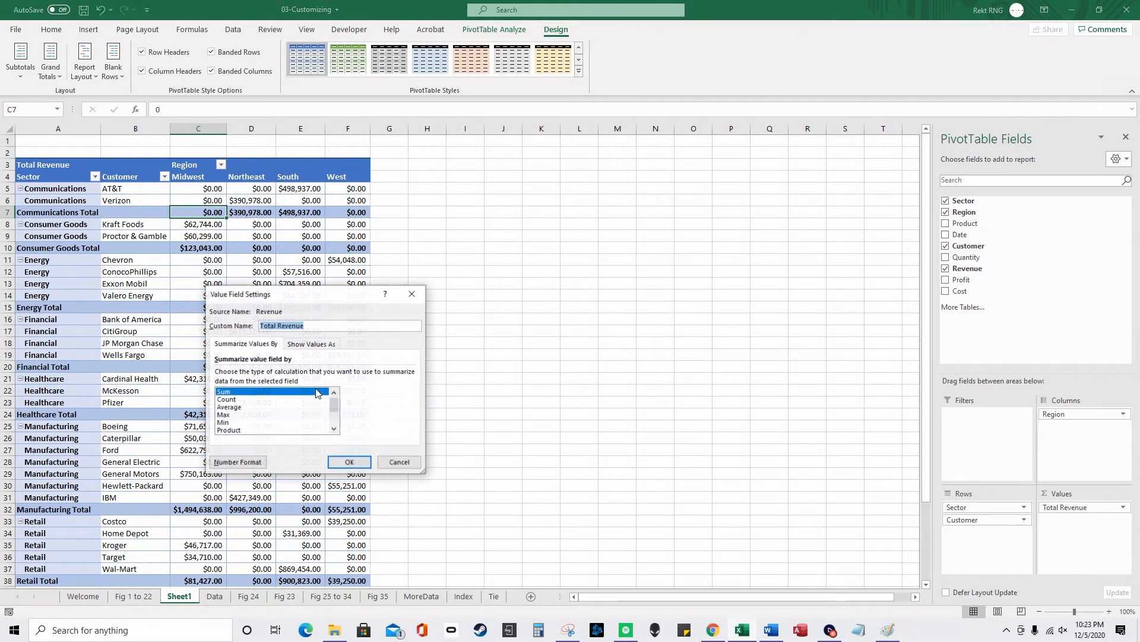
left_click(404, 462)
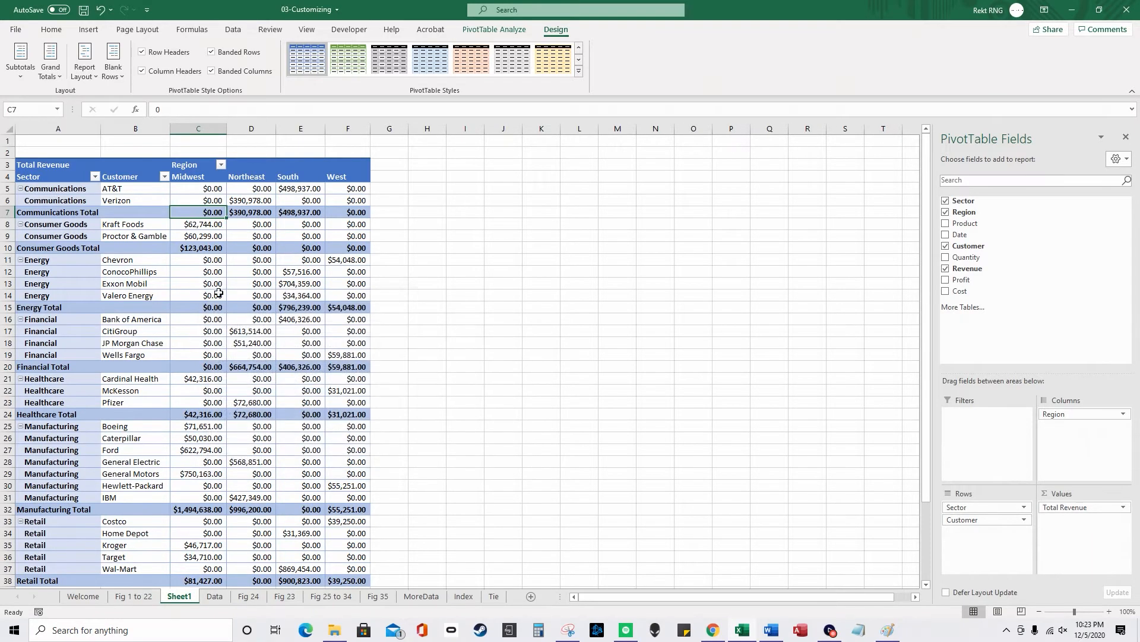
Step: Set the Sector field's subtotals to None in its field settings, and restore all subtotals at the bottom of each group
right_click(152, 212)
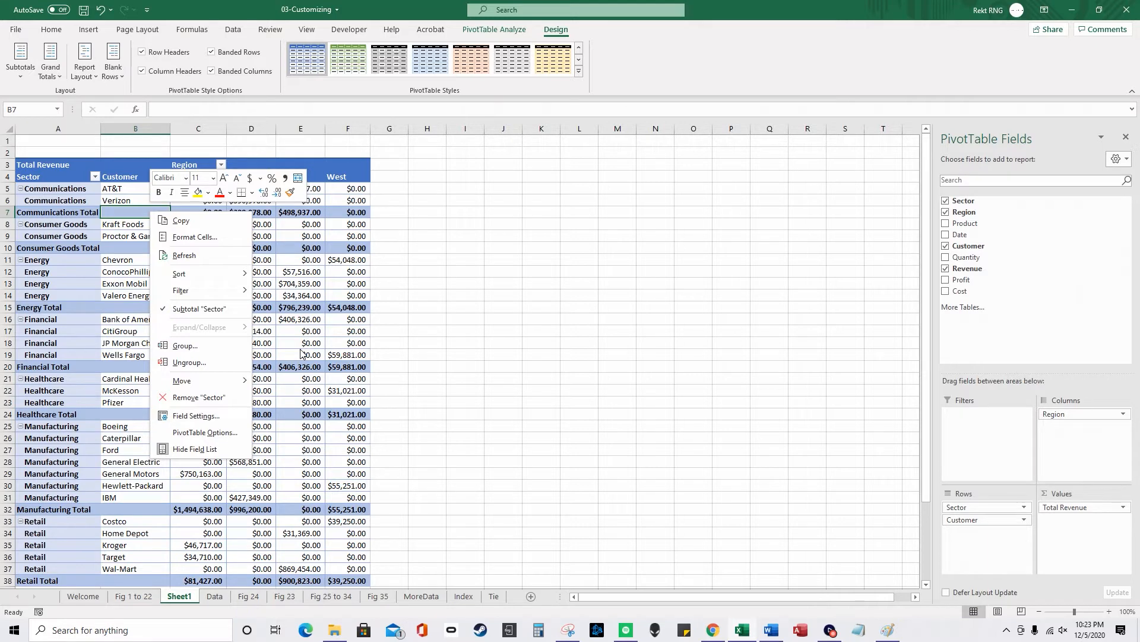
left_click(250, 411)
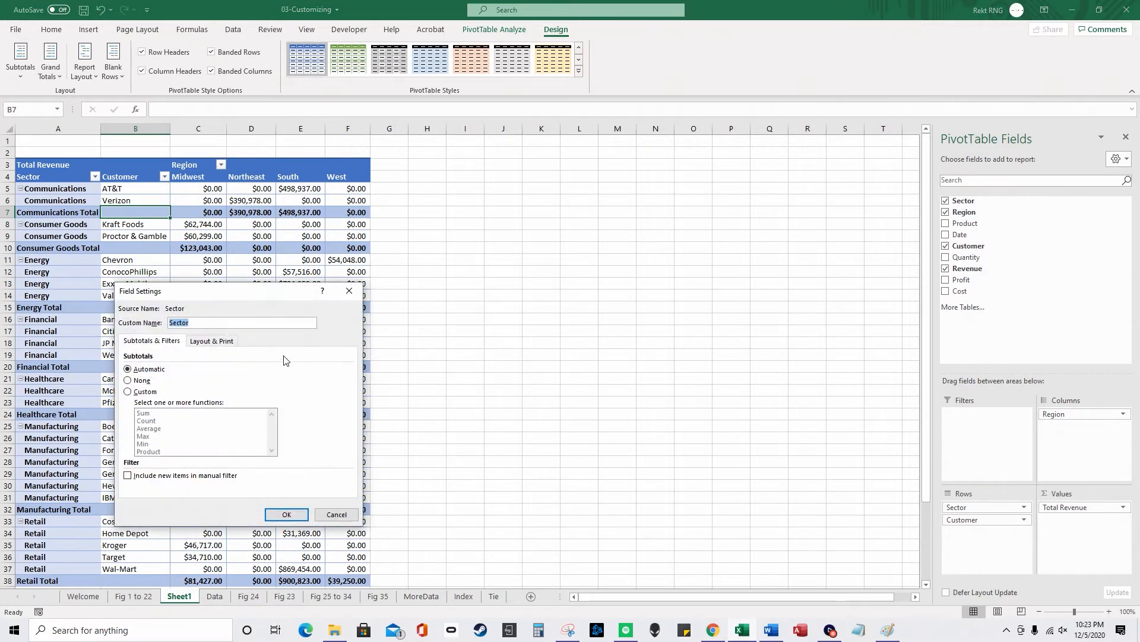
left_click(141, 381)
left_click(285, 513)
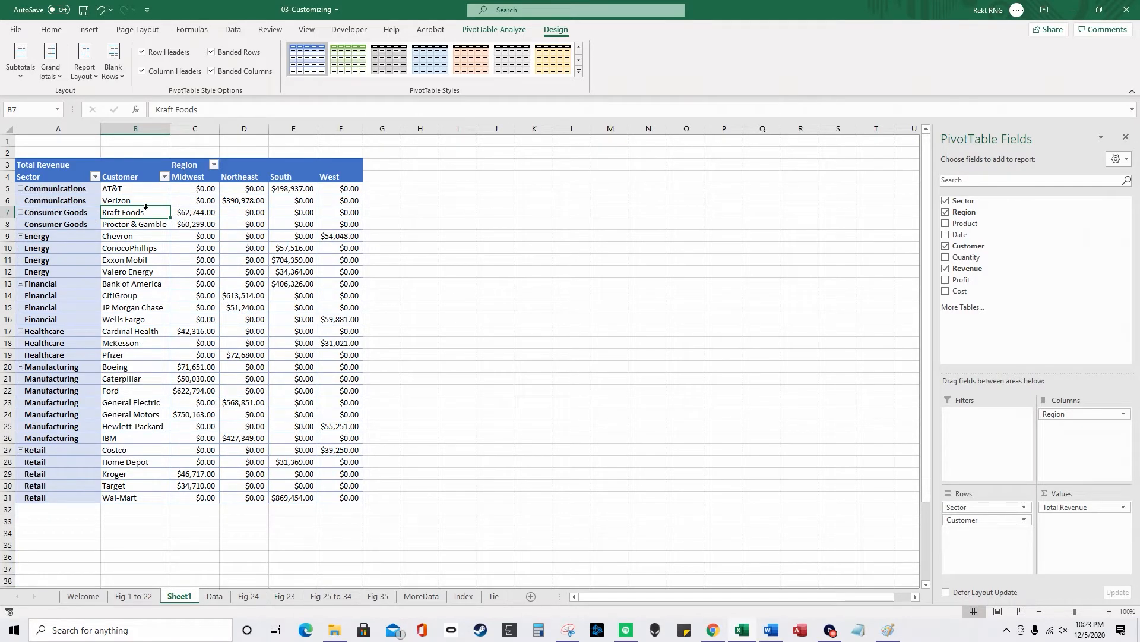
left_click(20, 68)
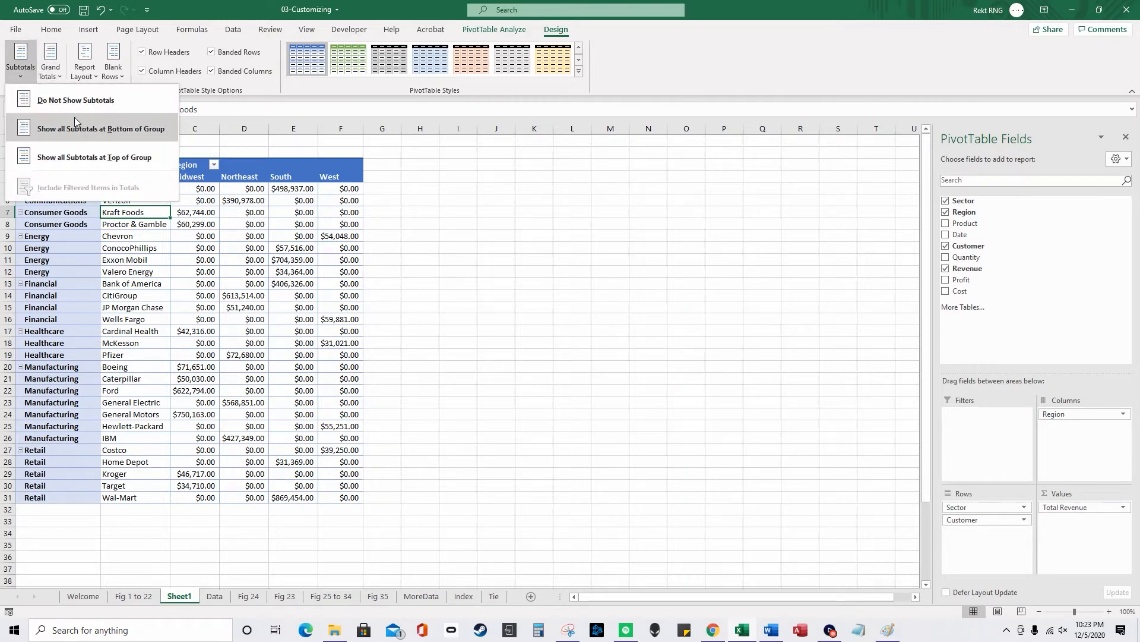
left_click(152, 136)
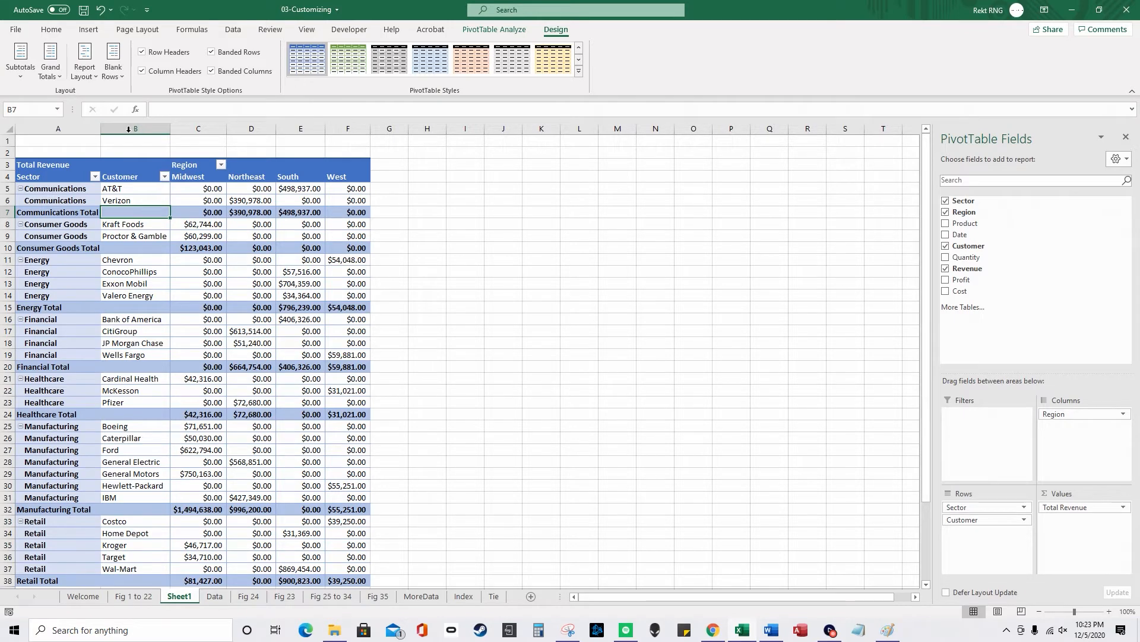
Step: Switch the pivot table's report layout to compact form and show all subtotals at the bottom of each group
left_click(84, 68)
left_click(165, 107)
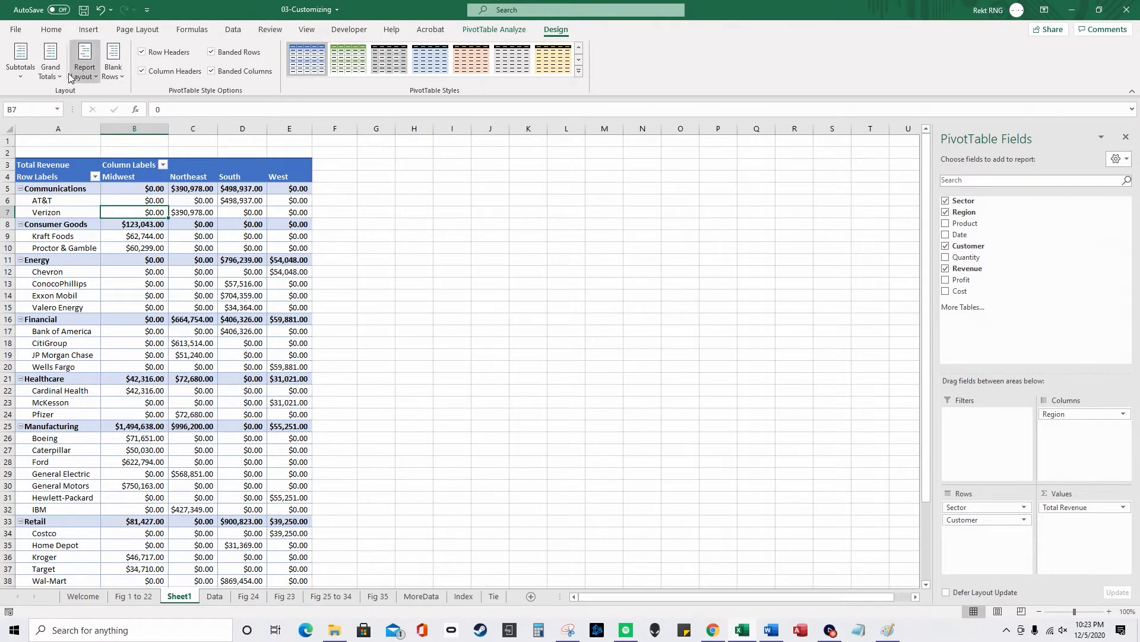
left_click(21, 63)
left_click(103, 138)
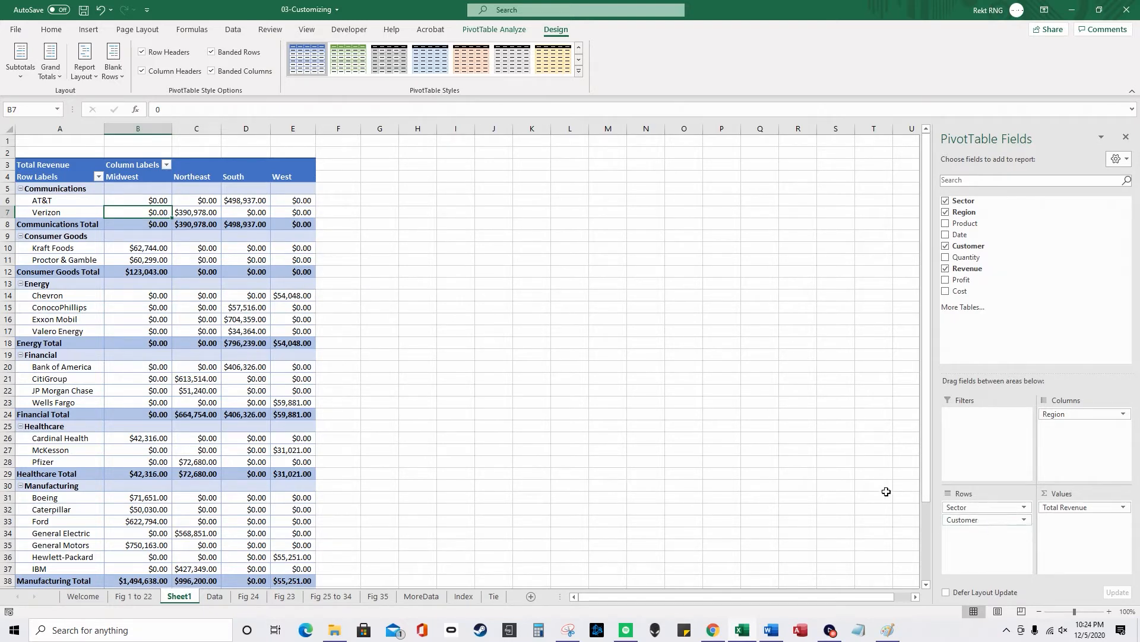
right_click(142, 226)
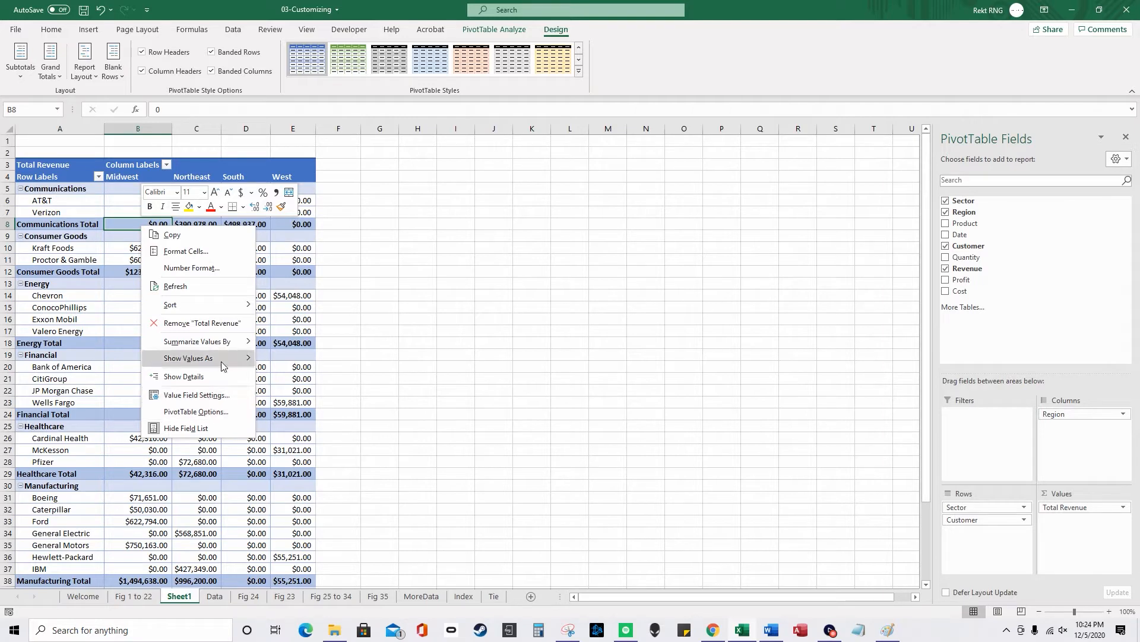
mouse_move(207, 341)
left_click(310, 254)
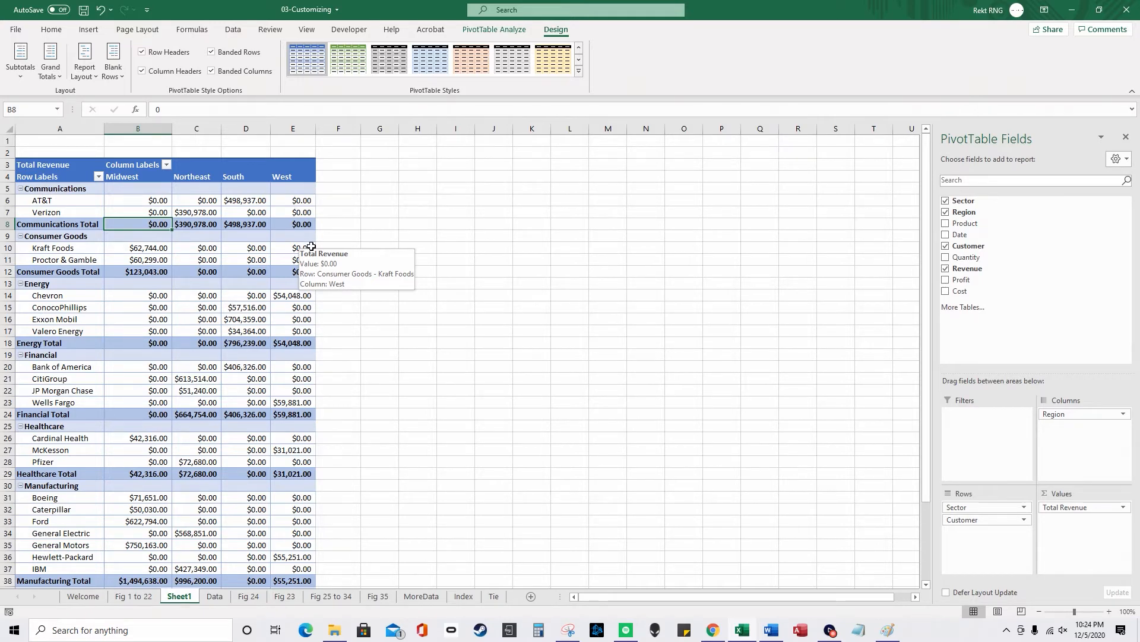
Step: Show the pivot table in tabular form and turn on grand totals for rows and columns
left_click(85, 63)
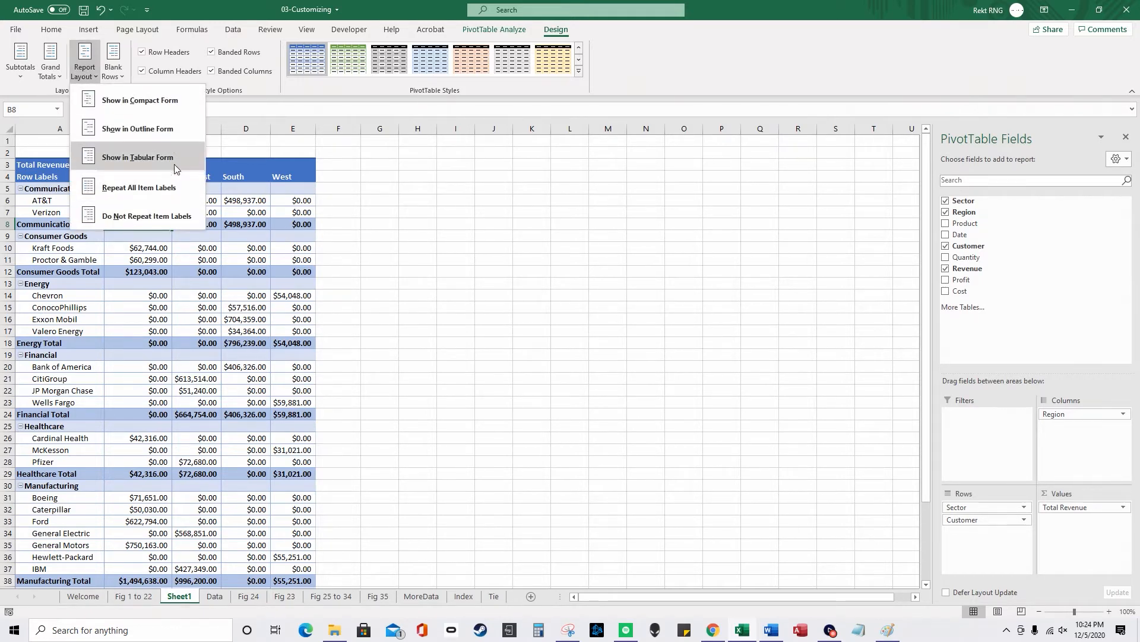
left_click(137, 157)
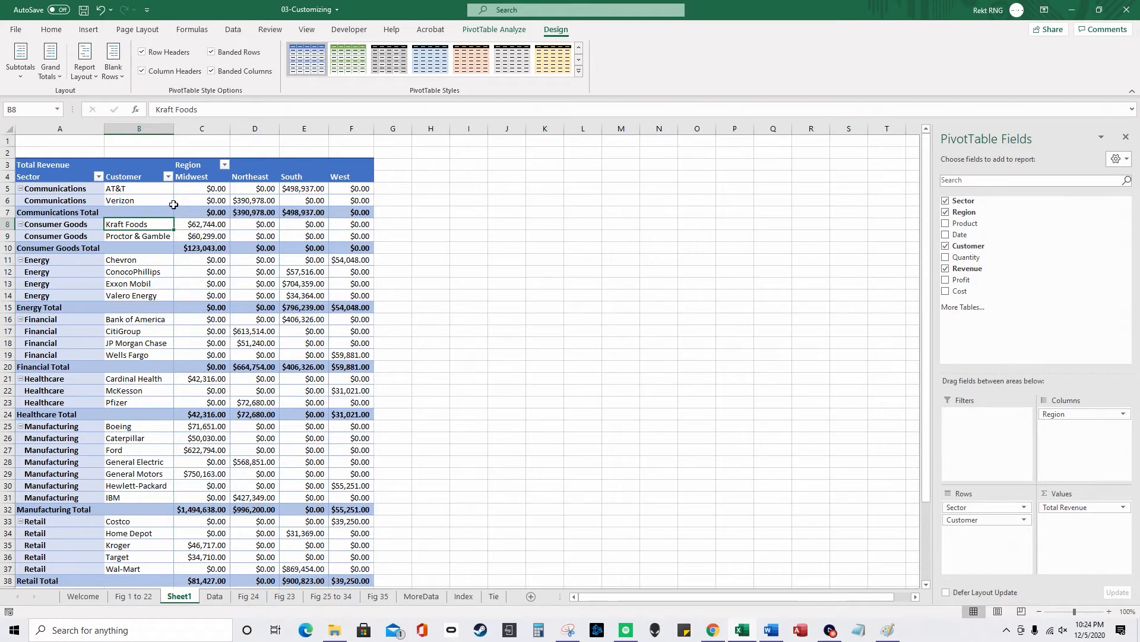
right_click(202, 215)
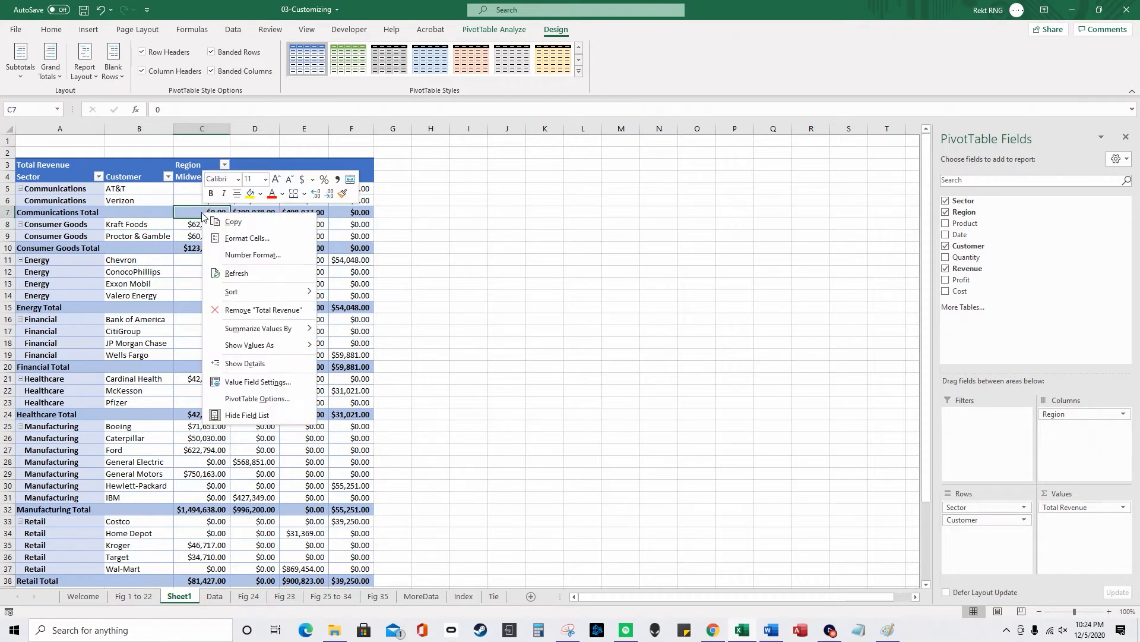
left_click(50, 75)
left_click(18, 76)
left_click(49, 66)
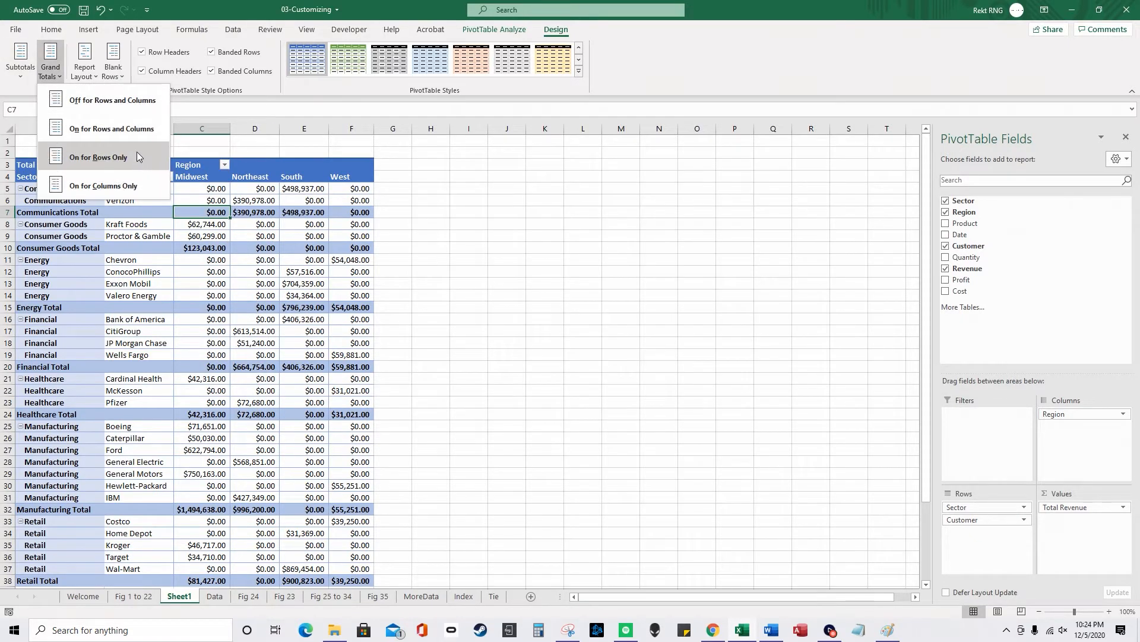
left_click(134, 129)
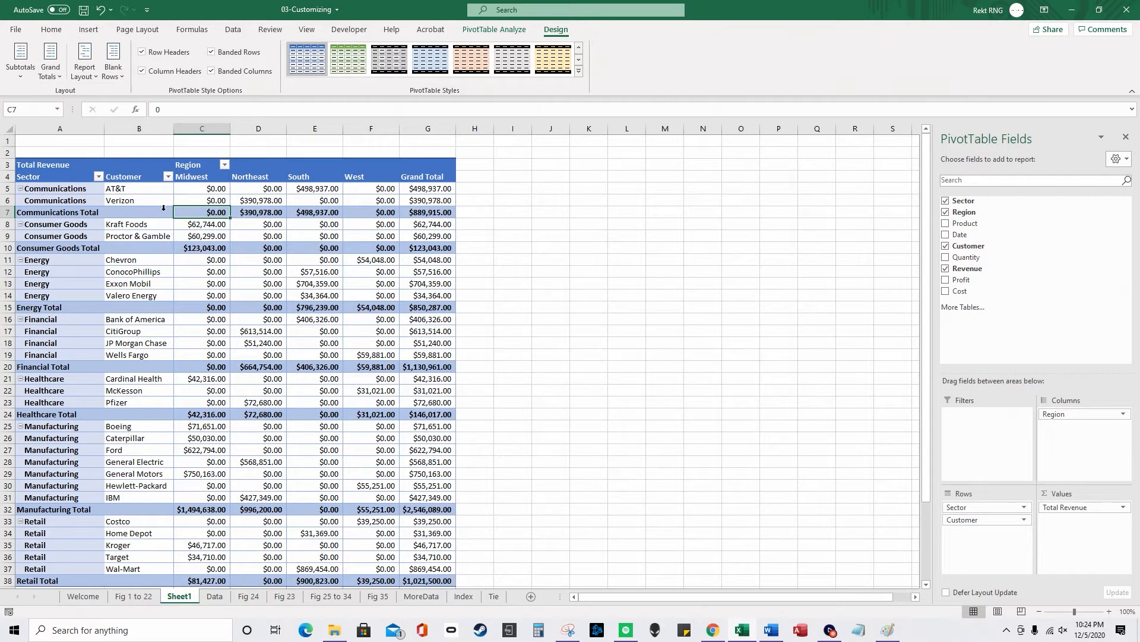
right_click(196, 209)
mouse_move(278, 345)
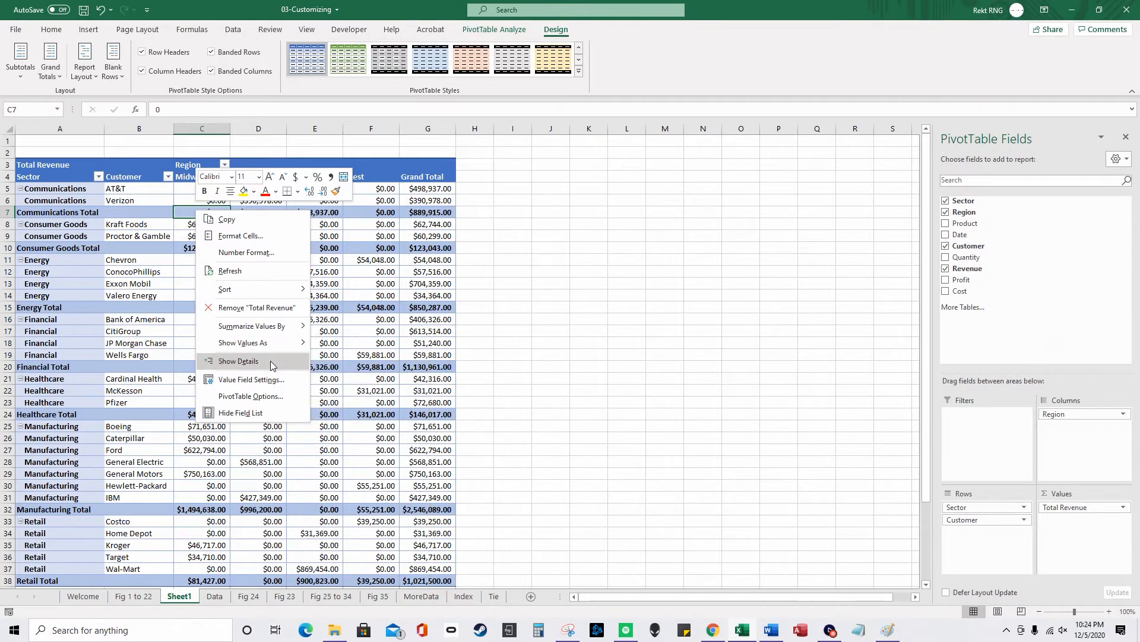
left_click(165, 225)
Step: Set the Sector field's subtotals to the custom Count function and check the Communications and Consumer Goods subtotal rows
left_click(148, 213)
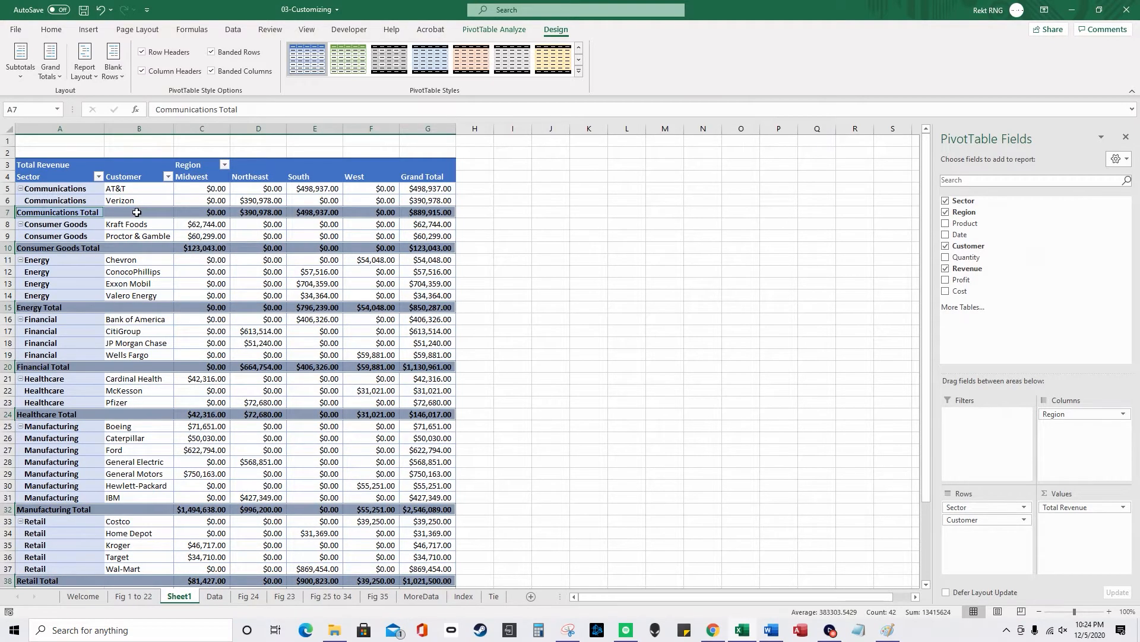
right_click(139, 213)
left_click(184, 417)
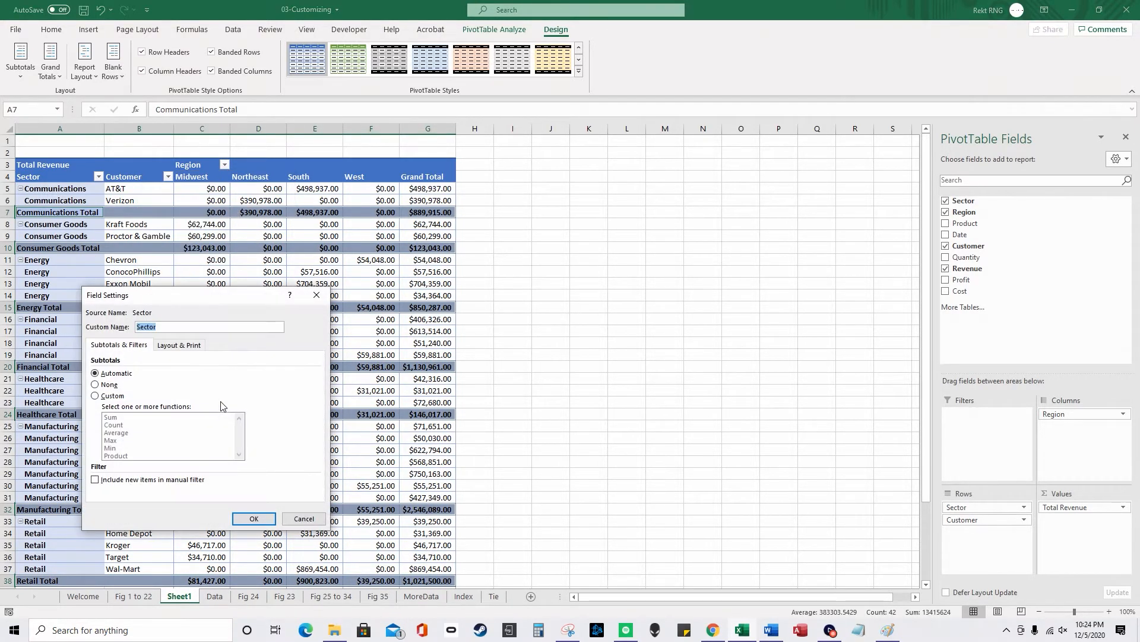
left_click(112, 396)
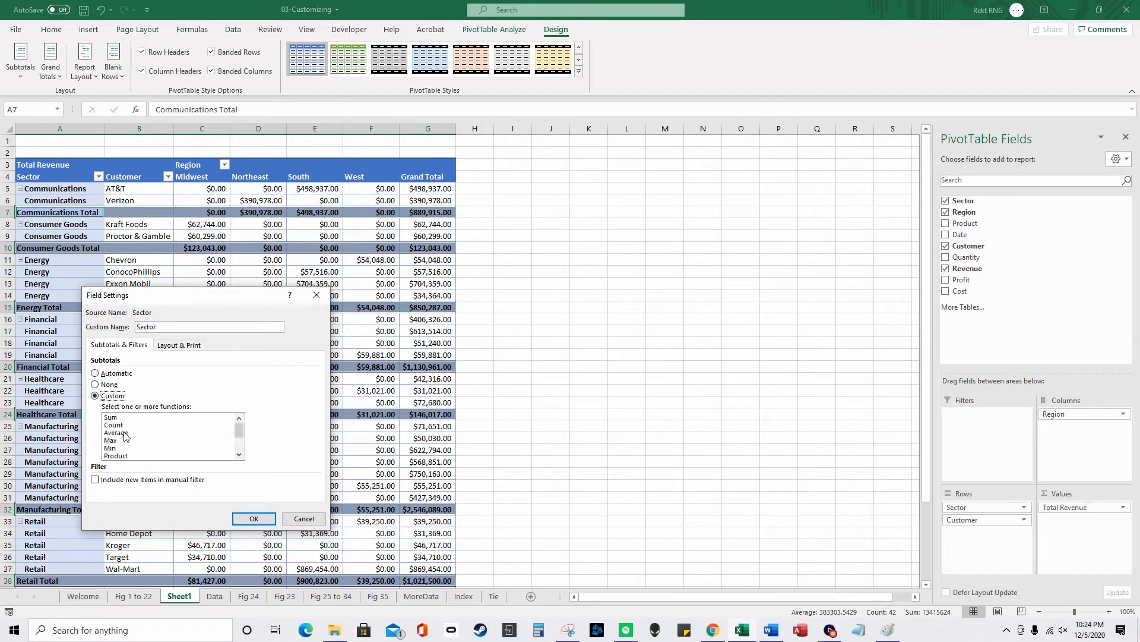
left_click(124, 425)
left_click(254, 518)
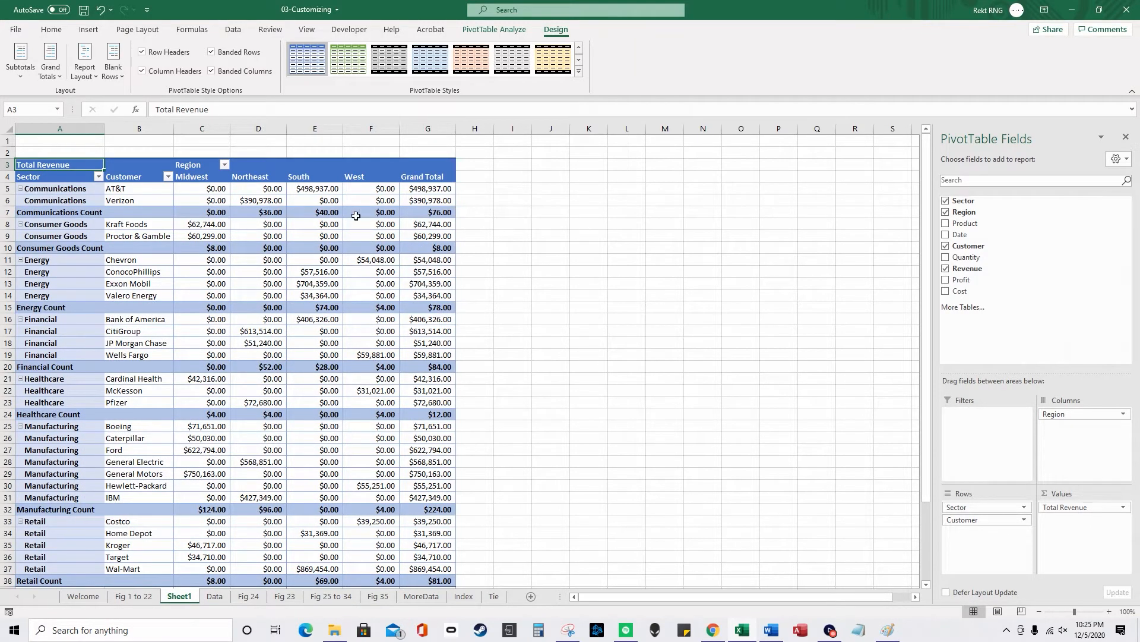
left_click_drag(421, 214, 205, 212)
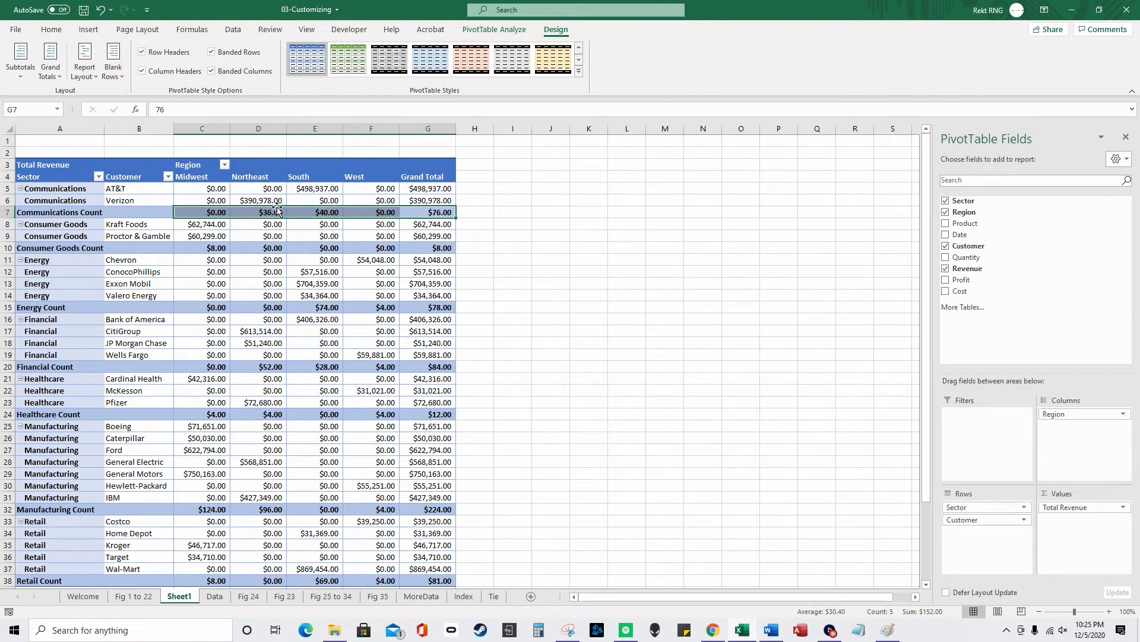
left_click_drag(430, 251, 390, 250)
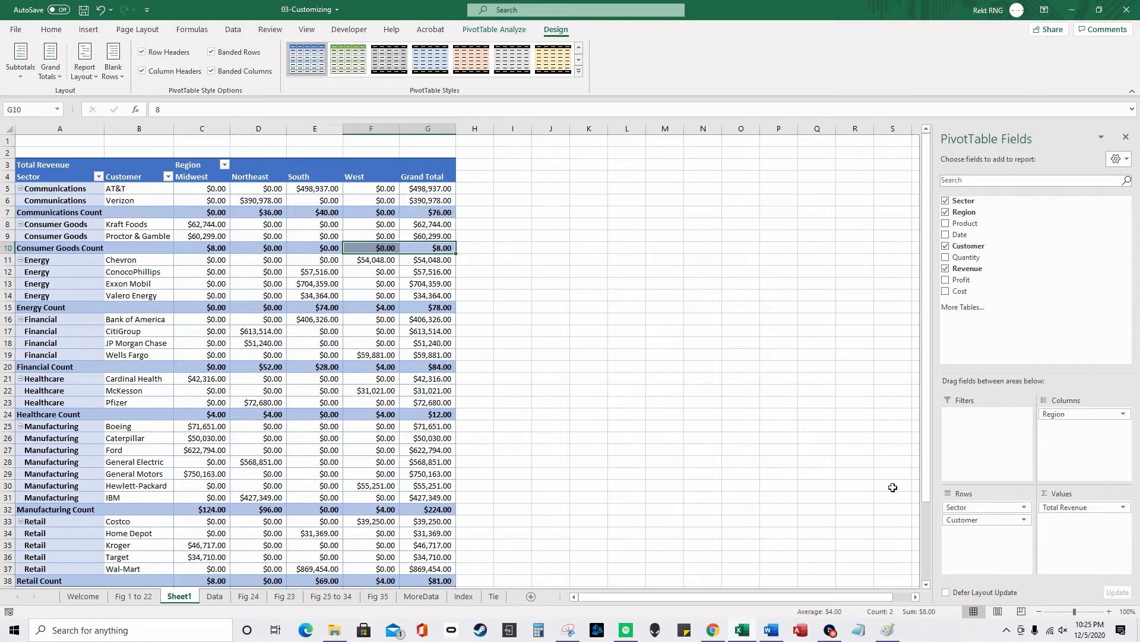
Step: Examine the summary calculation types from Count to Varp in the Total Revenue value field settings without applying any
left_click(1123, 509)
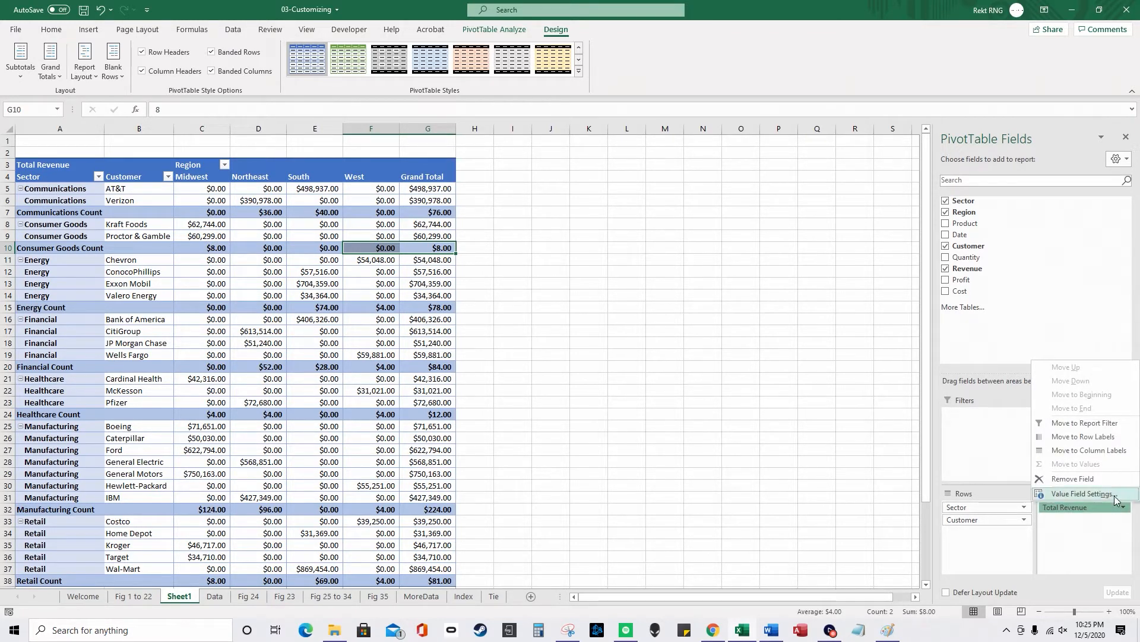
left_click(1115, 501)
left_click(482, 408)
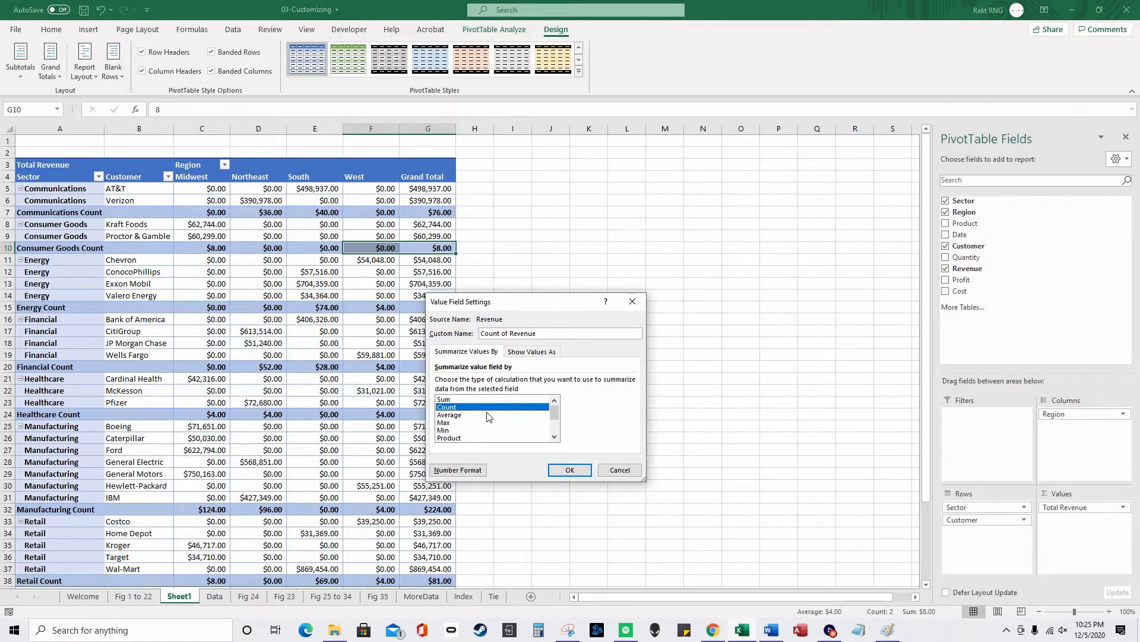
left_click(490, 415)
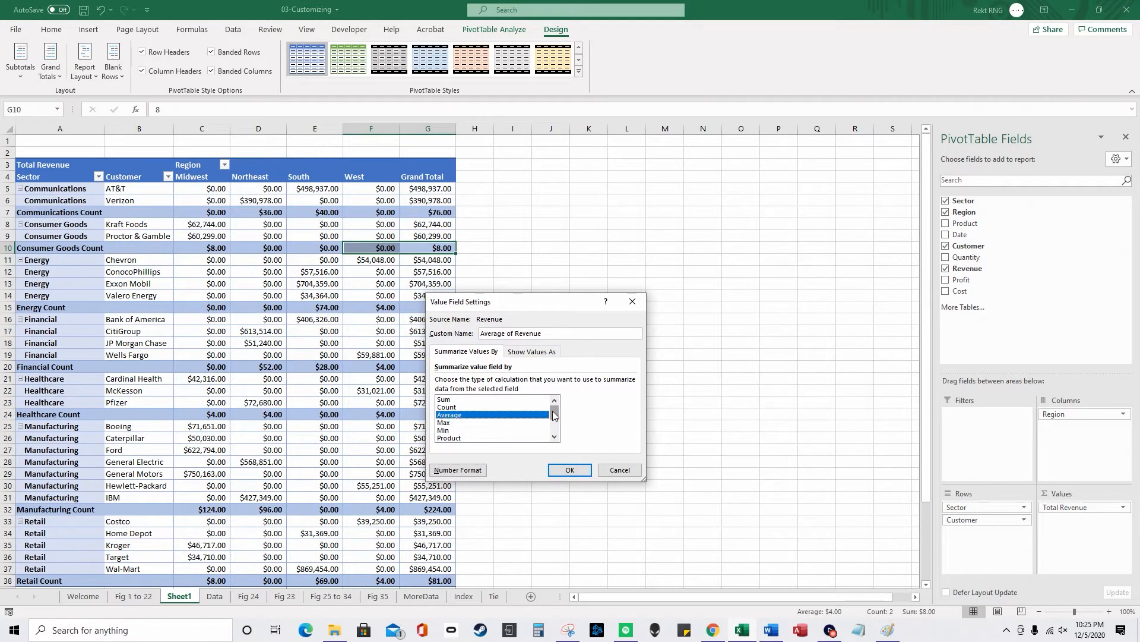
left_click_drag(554, 415, 556, 426)
left_click(515, 415)
left_click(530, 416)
left_click(529, 414)
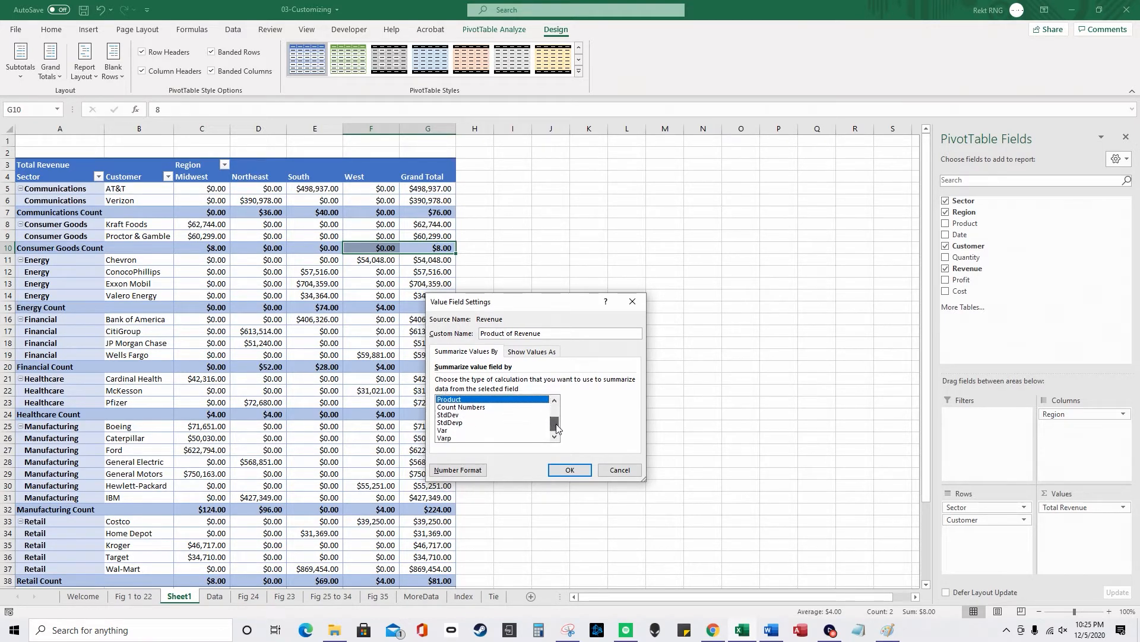
left_click(531, 409)
left_click_drag(558, 423, 559, 420)
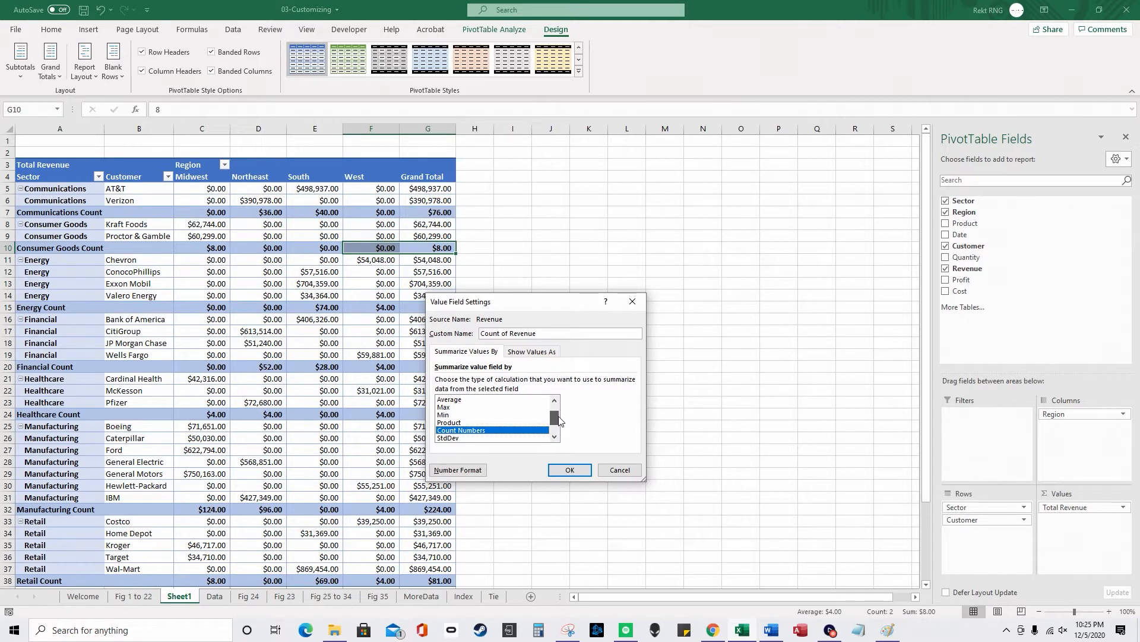
left_click_drag(559, 419, 559, 430)
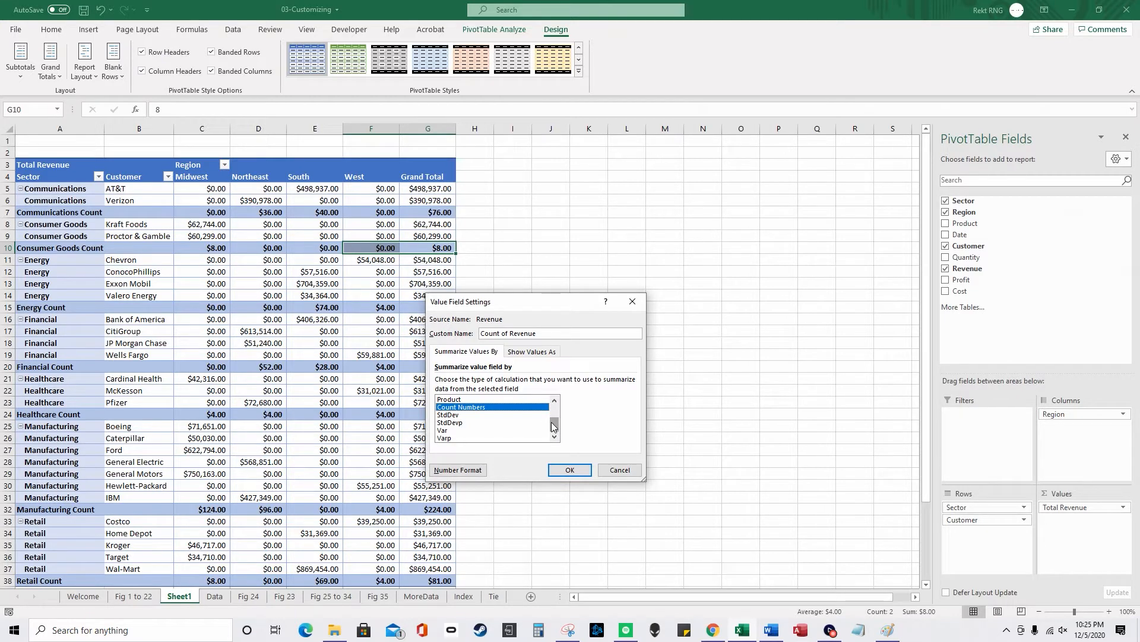
left_click(522, 415)
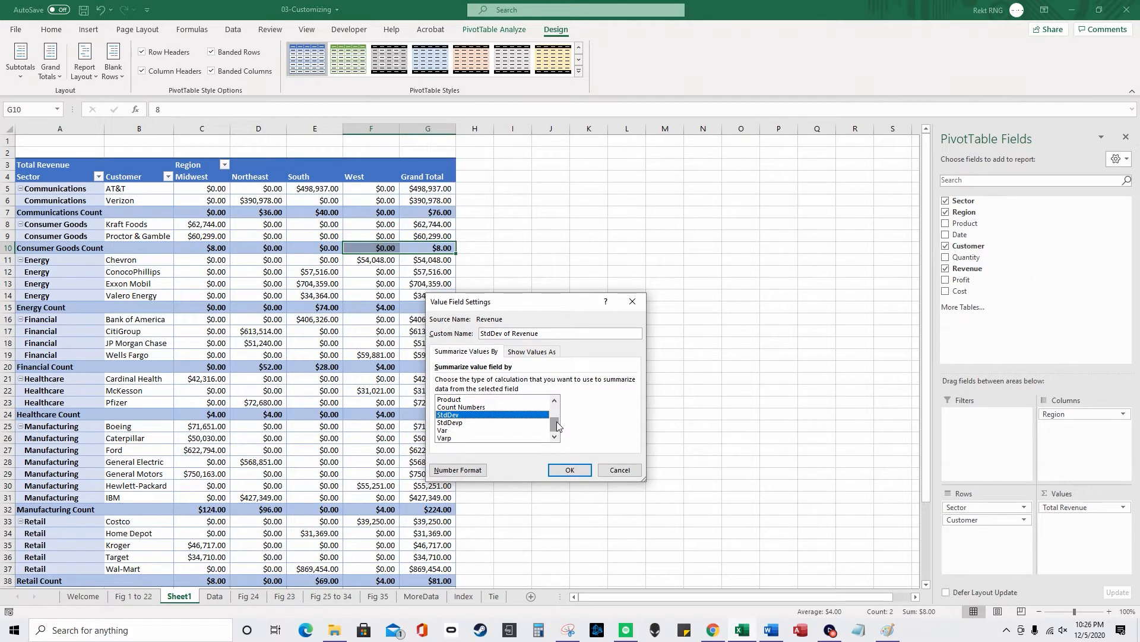
left_click(526, 422)
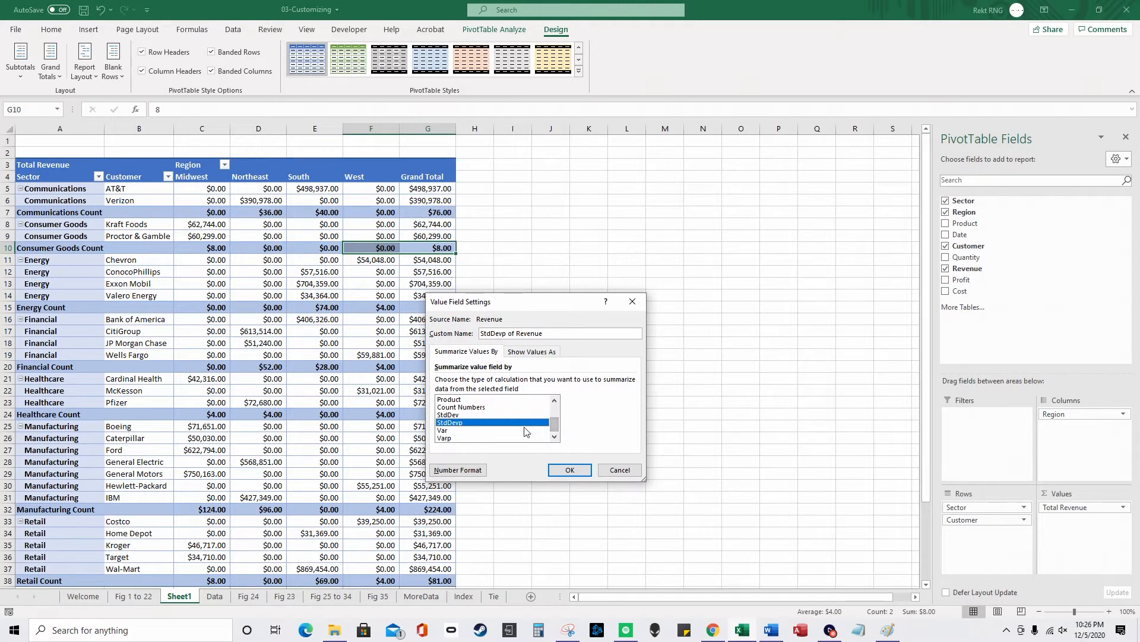
left_click(526, 429)
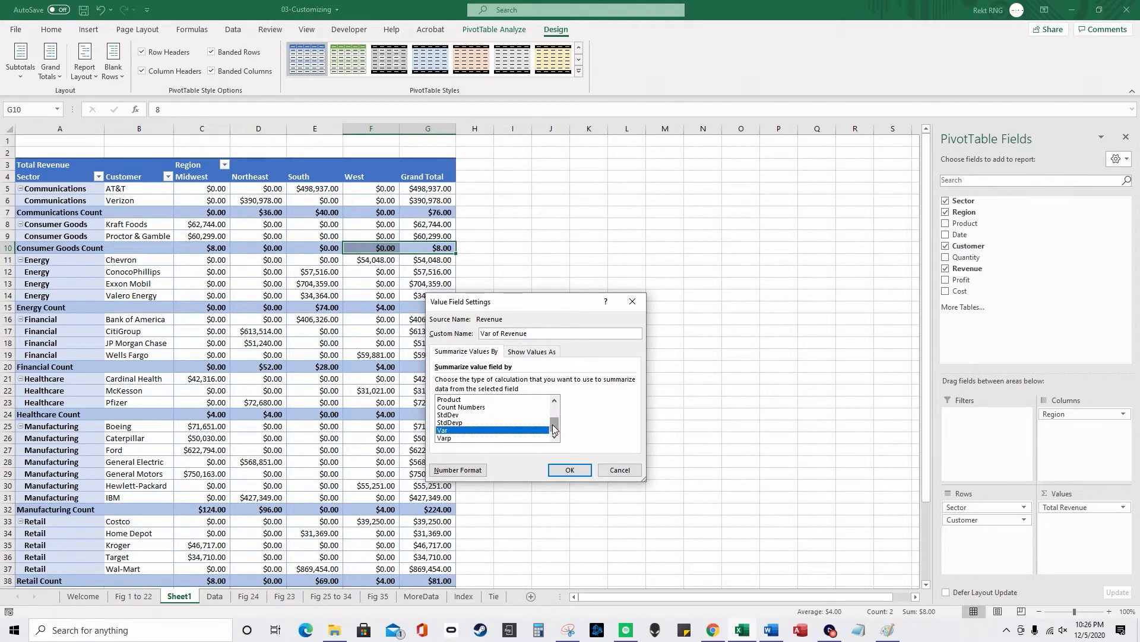
key("Down")
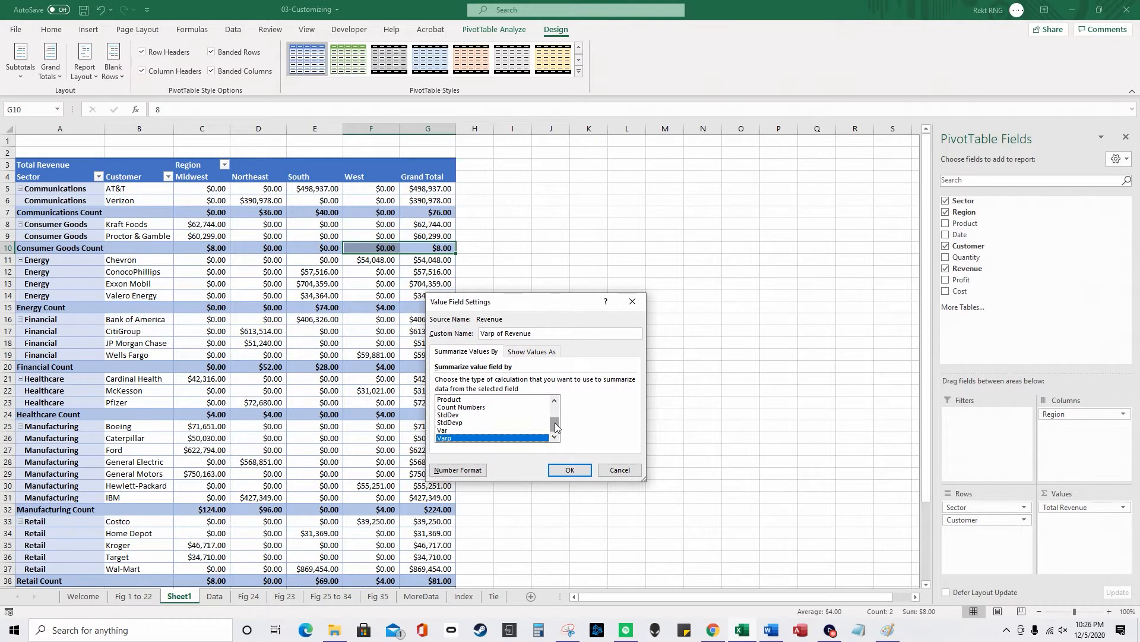
left_click(620, 470)
Step: Create a new pivot table from the range A1:I564 of the Data sheet on a new worksheet
left_click(214, 596)
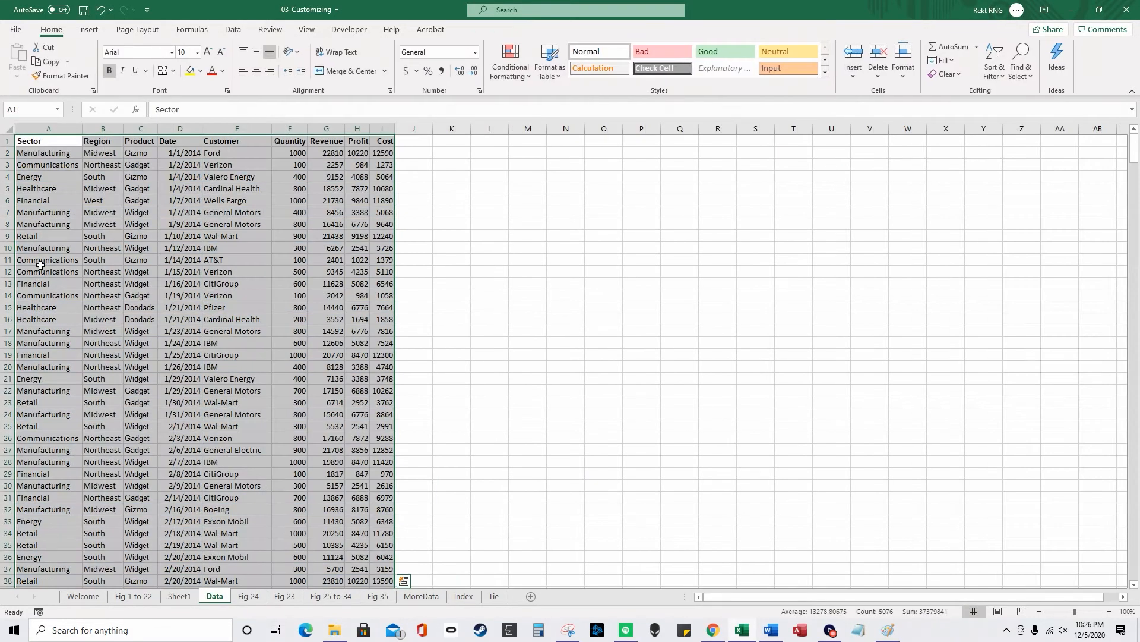
left_click(88, 30)
left_click(35, 75)
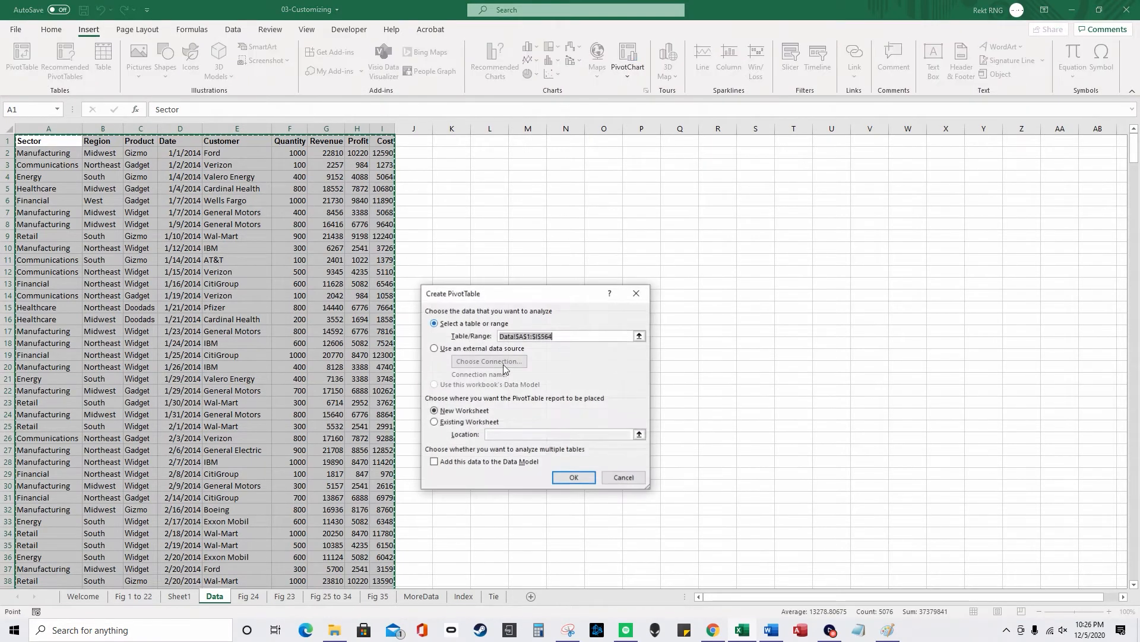
left_click(583, 479)
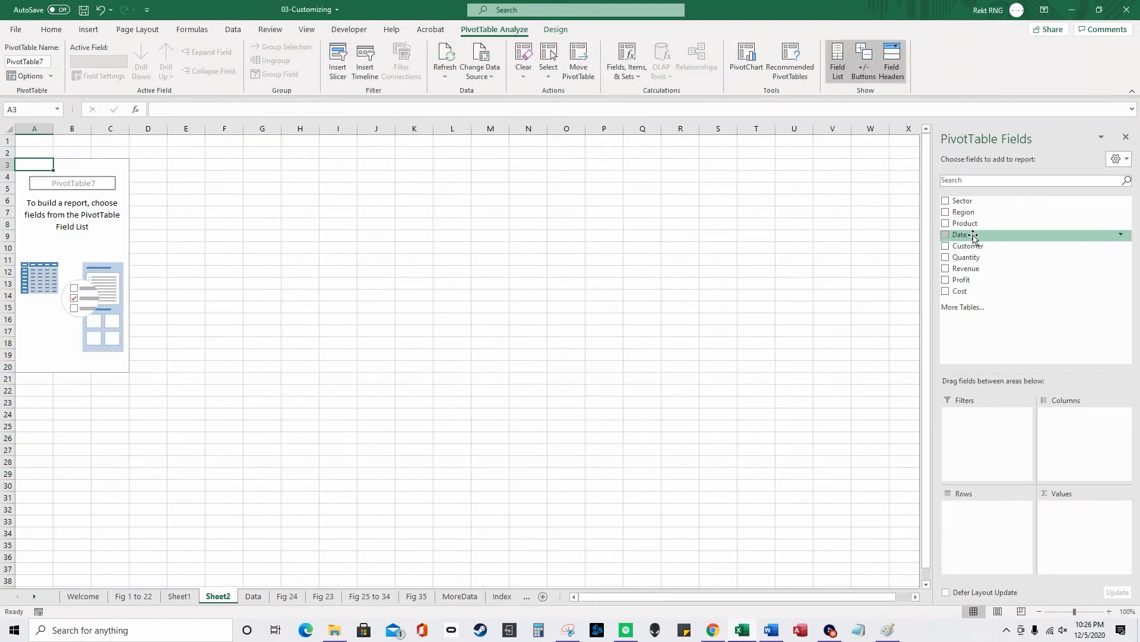
Step: Place Region in the pivot table's rows and add Revenue to the values area nine times
left_click_drag(974, 214, 988, 533)
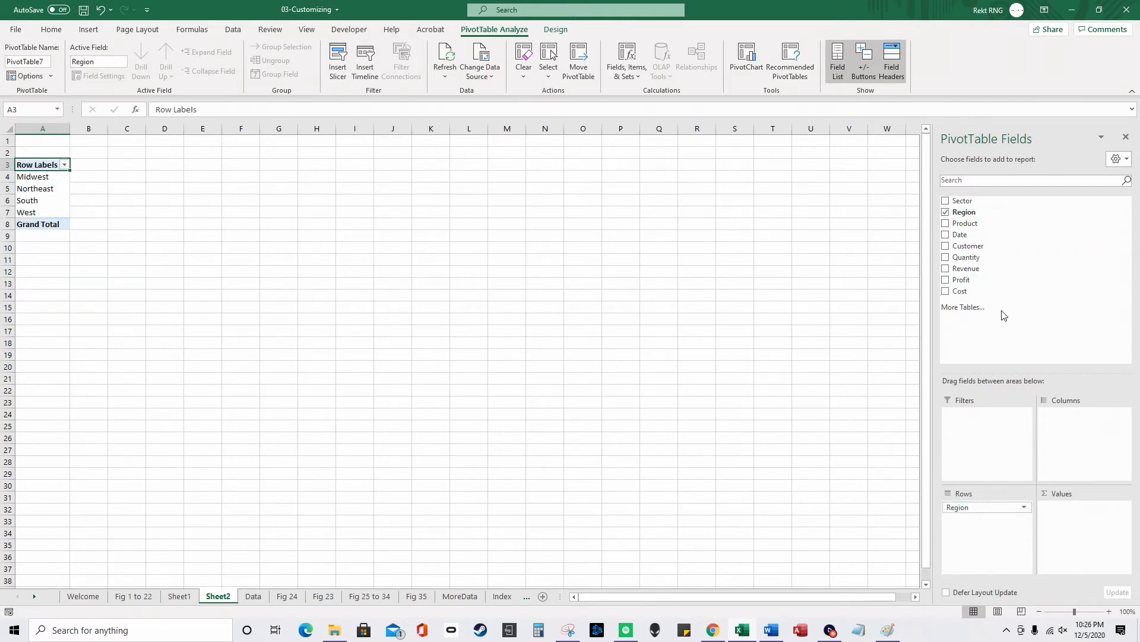
left_click_drag(997, 273, 1100, 517)
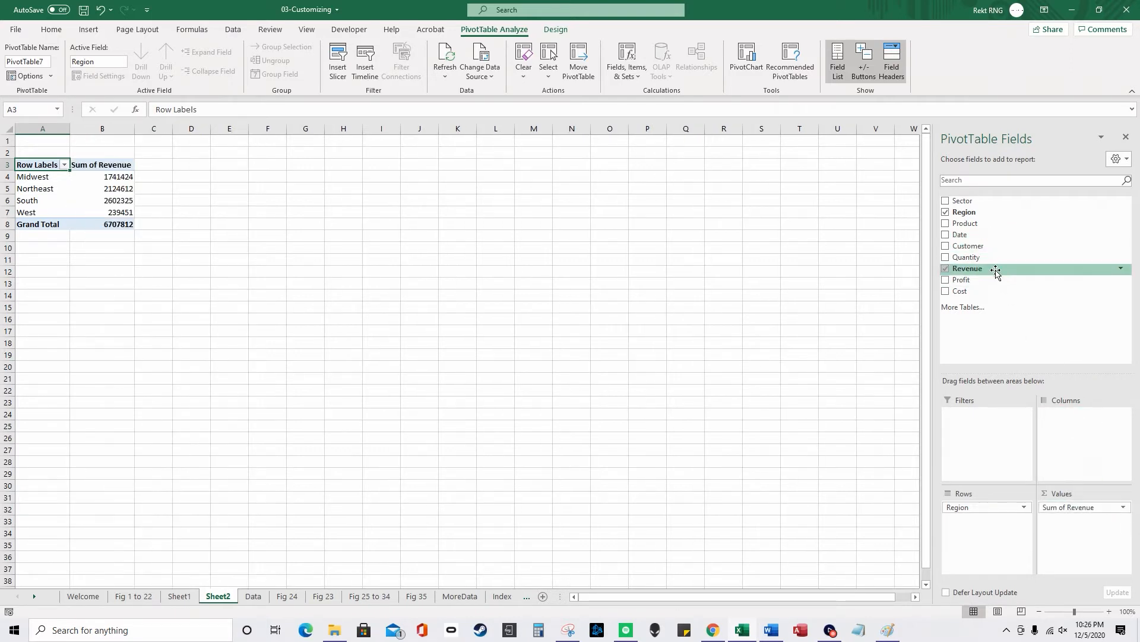
left_click_drag(996, 271, 1088, 489)
left_click_drag(986, 272, 1067, 532)
left_click_drag(987, 268, 1095, 545)
left_click_drag(974, 269, 1096, 567)
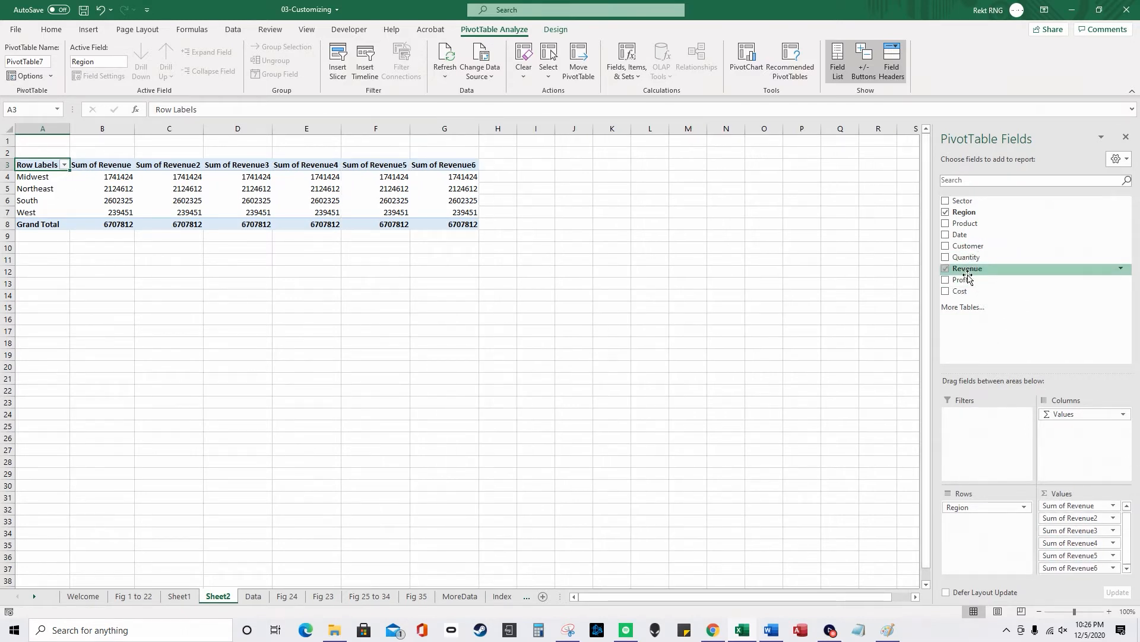
left_click_drag(968, 268, 1092, 574)
left_click_drag(1026, 272, 1089, 576)
left_click_drag(969, 269, 1095, 575)
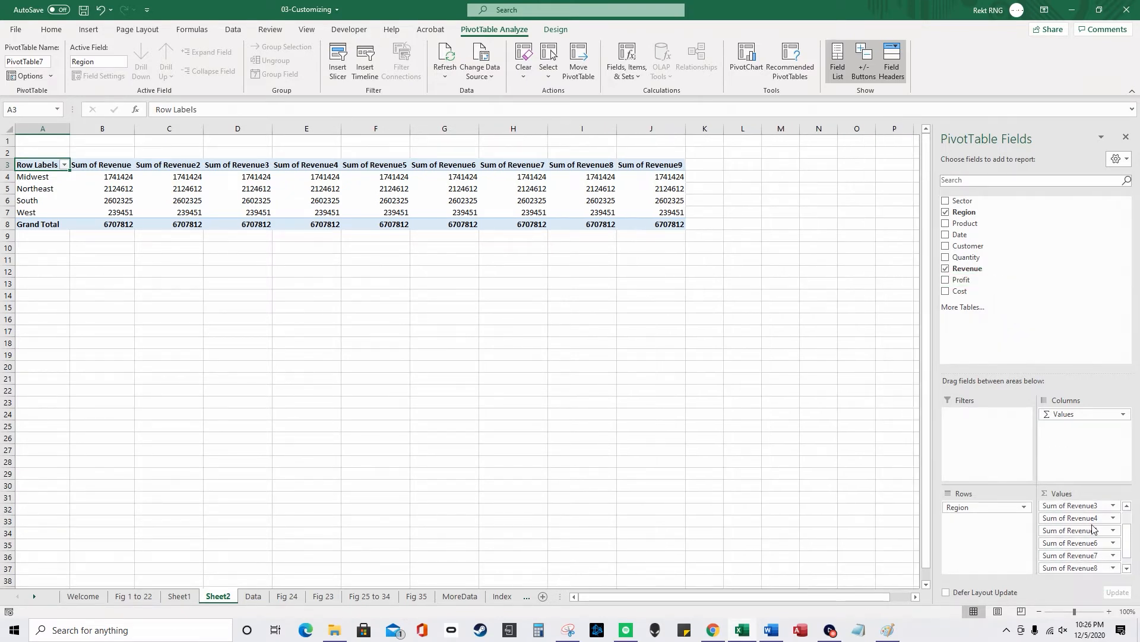
Step: Change the calculation of the second revenue value field, Sum of Revenue2, to Count
mouse_move(122, 172)
mouse_move(536, 196)
scroll(1104, 522, "up", 2)
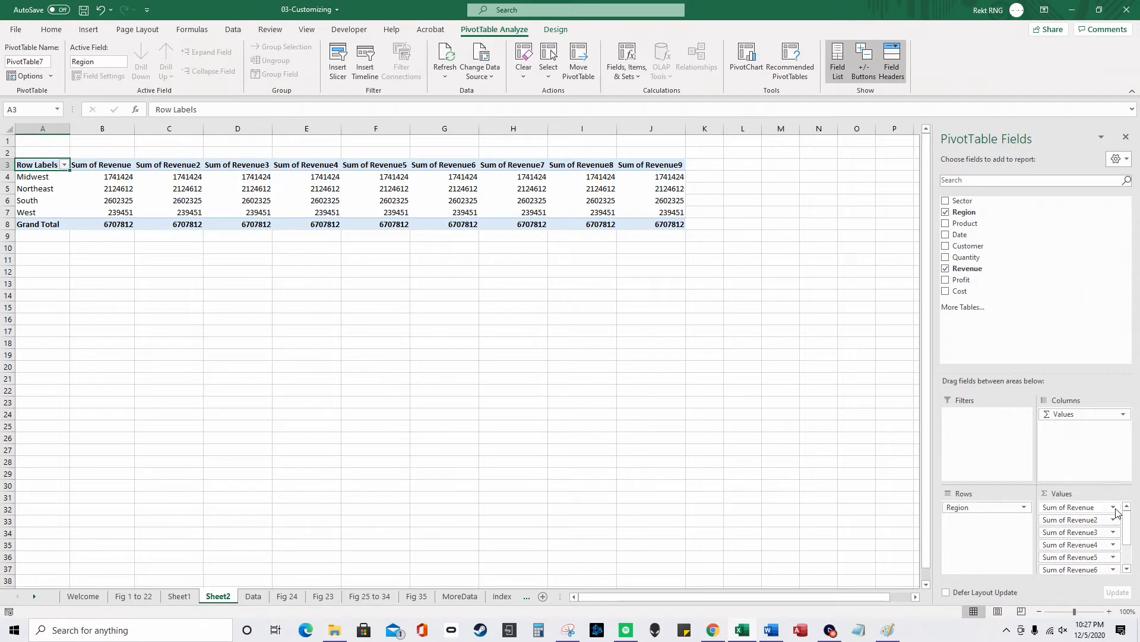
left_click(1113, 507)
left_click(1114, 520)
left_click(1114, 520)
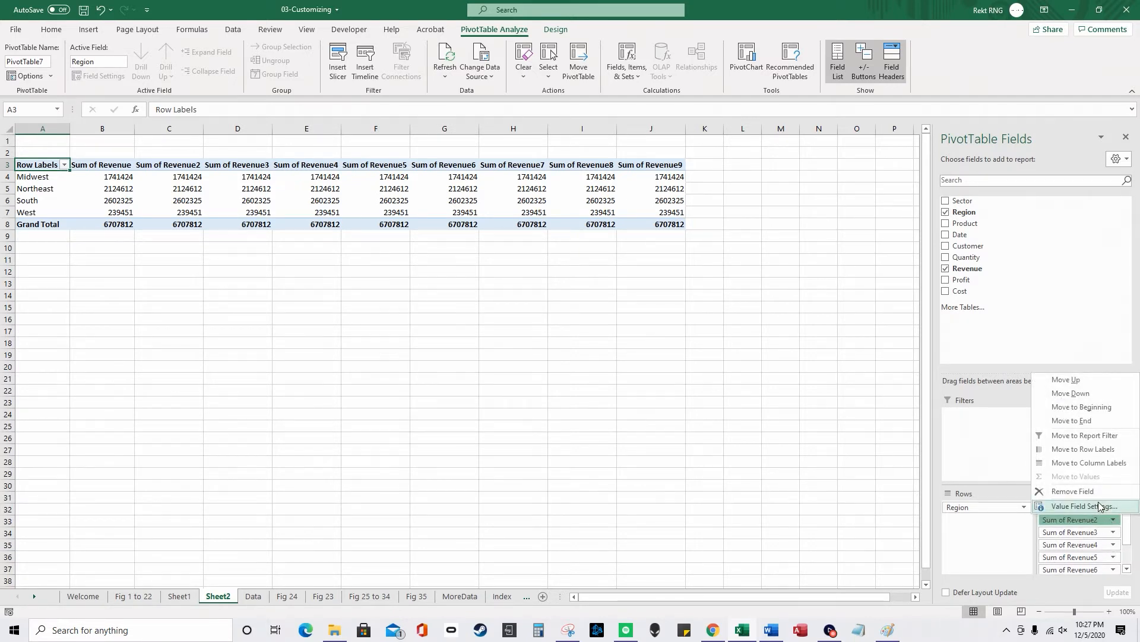
left_click(1085, 506)
left_click(463, 408)
left_click(569, 470)
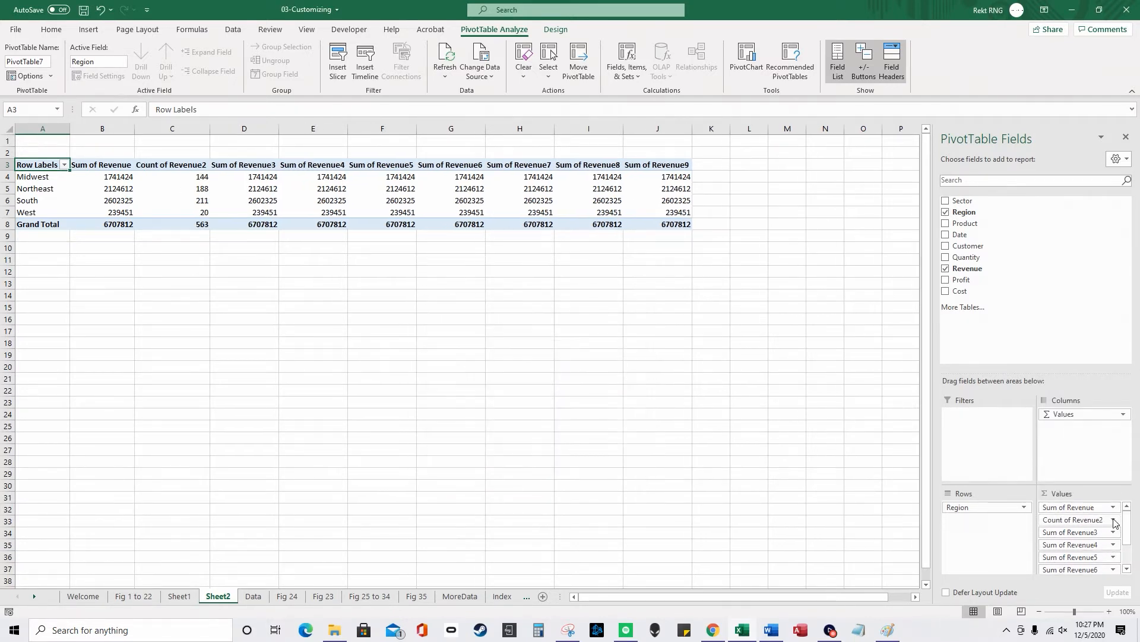
Step: Change the calculation of the third revenue value field, Sum of Revenue3, to Average
left_click(1085, 532)
left_click(1084, 522)
double_click(1076, 532)
left_click(463, 418)
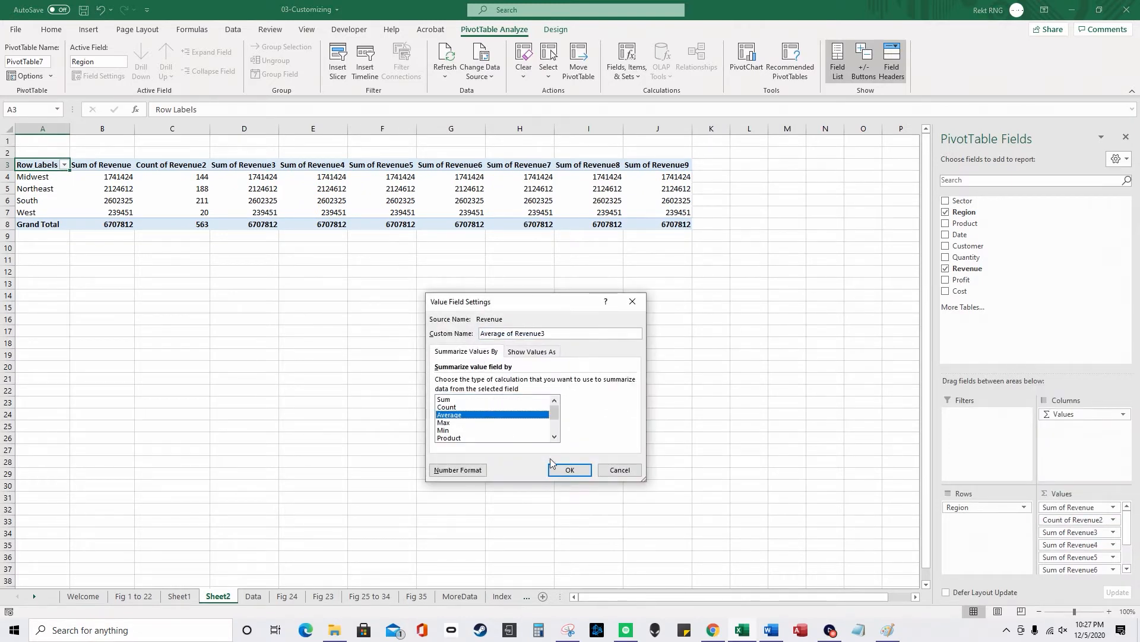
left_click(579, 470)
Step: Change the calculation of the fourth revenue value field, Sum of Revenue4, to Max
left_click(1114, 545)
left_click(1075, 584)
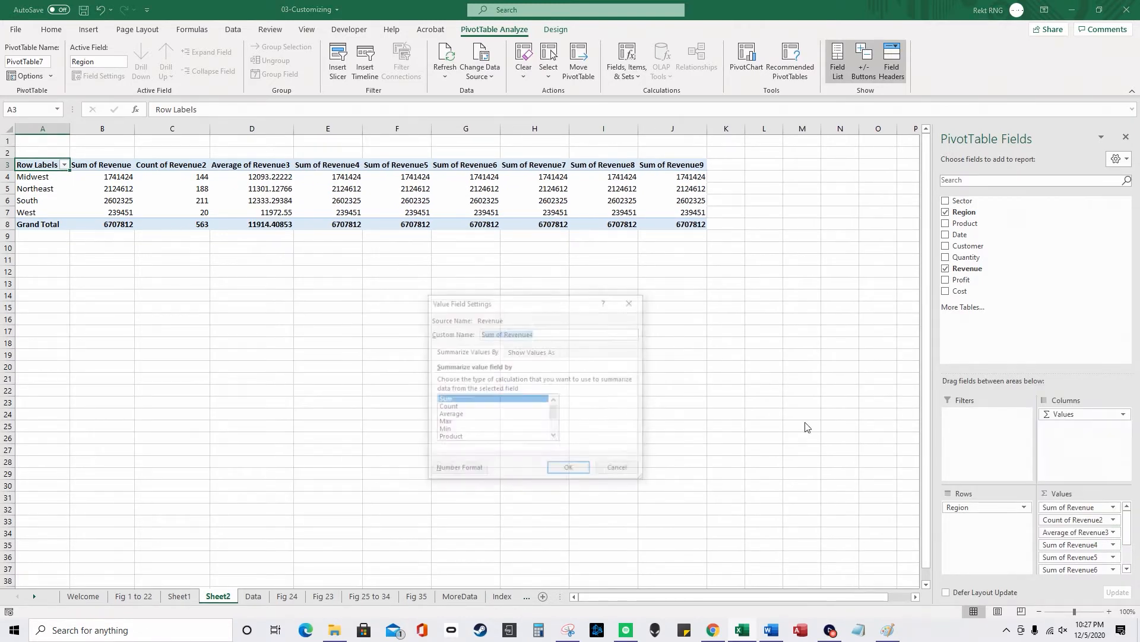
left_click(463, 422)
left_click(576, 470)
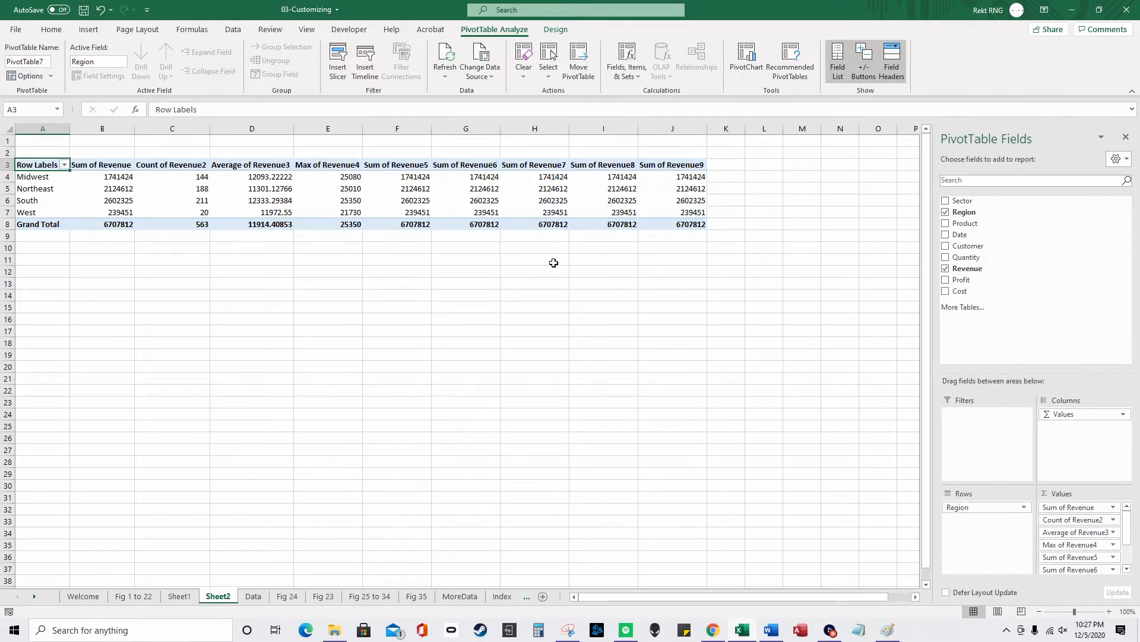
Step: Show Sum of Revenue5 as Difference From with base field Region and base item Midwest, and check each region's result
mouse_move(238, 195)
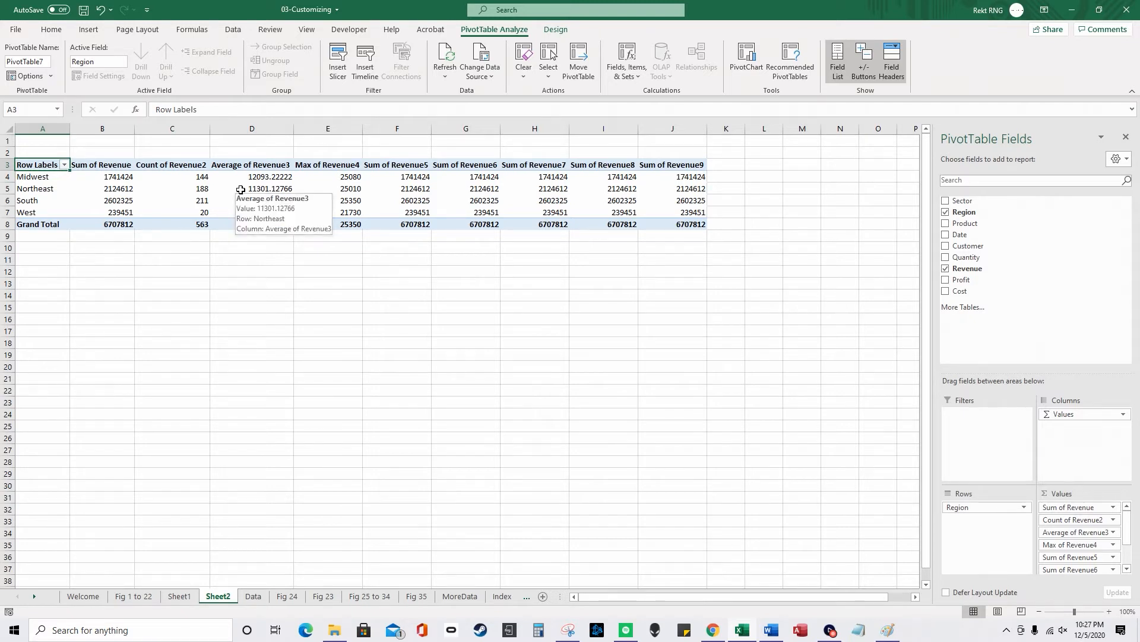
left_click(1109, 556)
left_click(1106, 549)
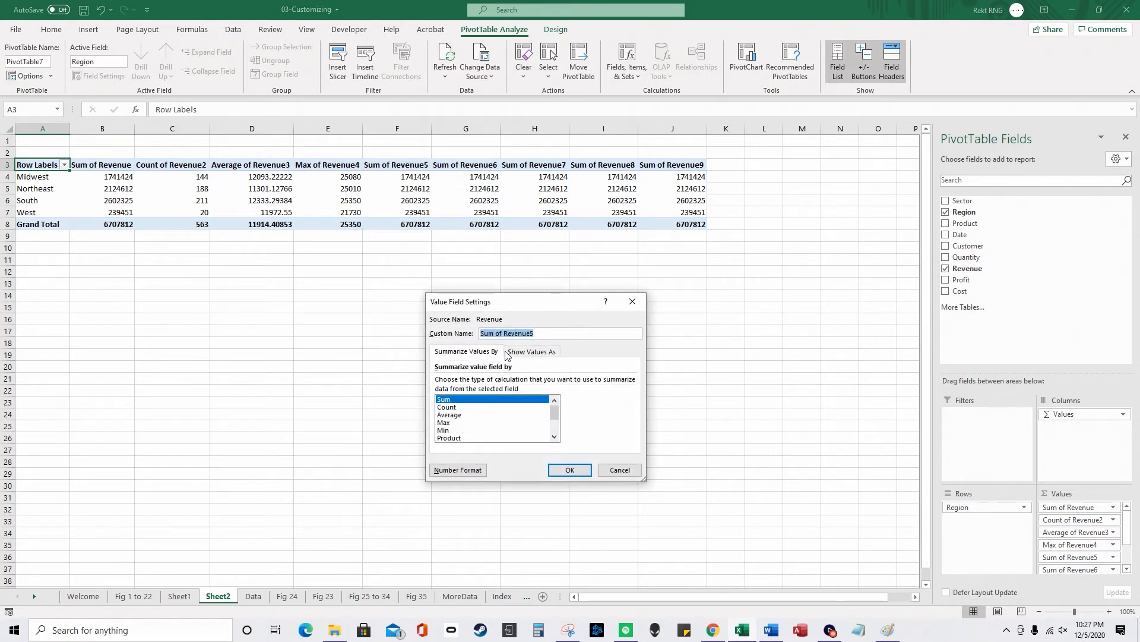
left_click(527, 352)
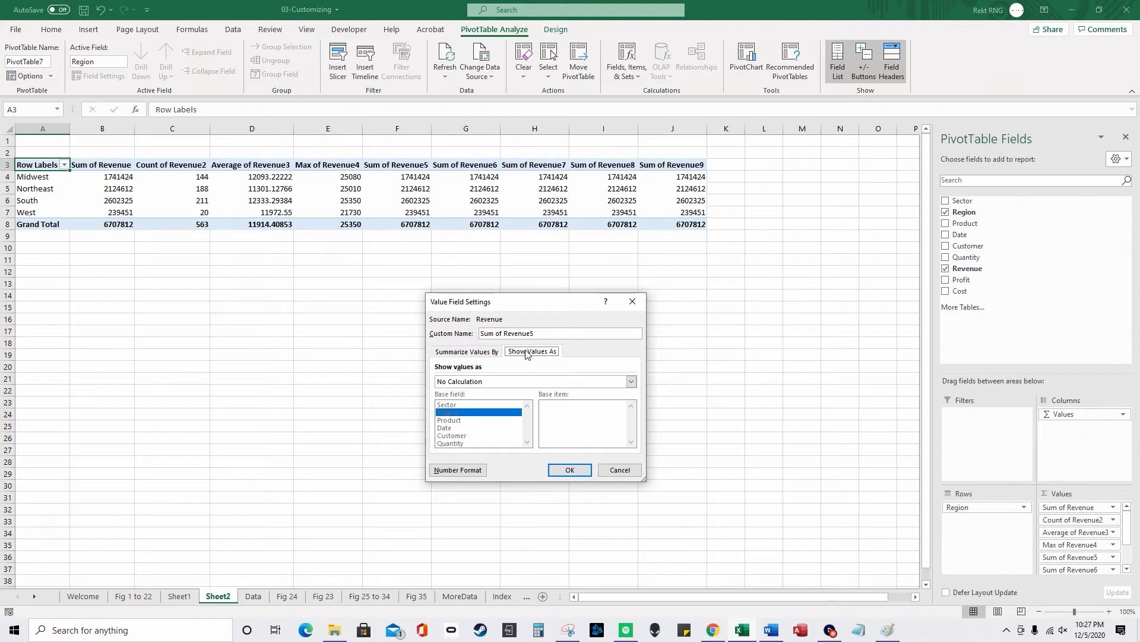
left_click(581, 381)
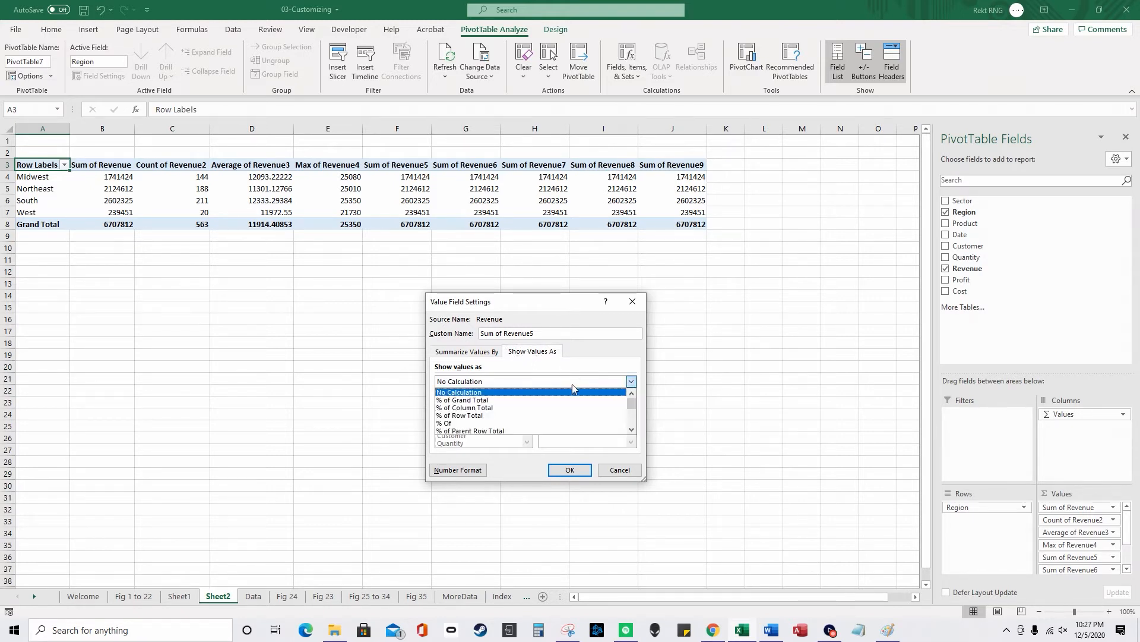
scroll(540, 425, "down", 2)
scroll(537, 427, "down", 1)
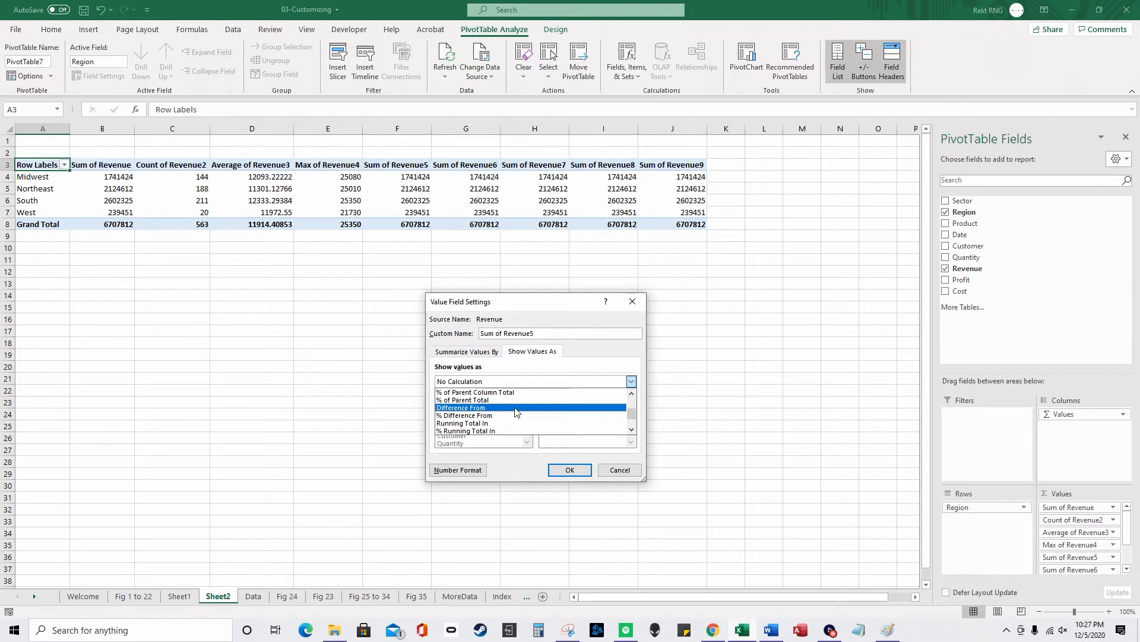
left_click(515, 409)
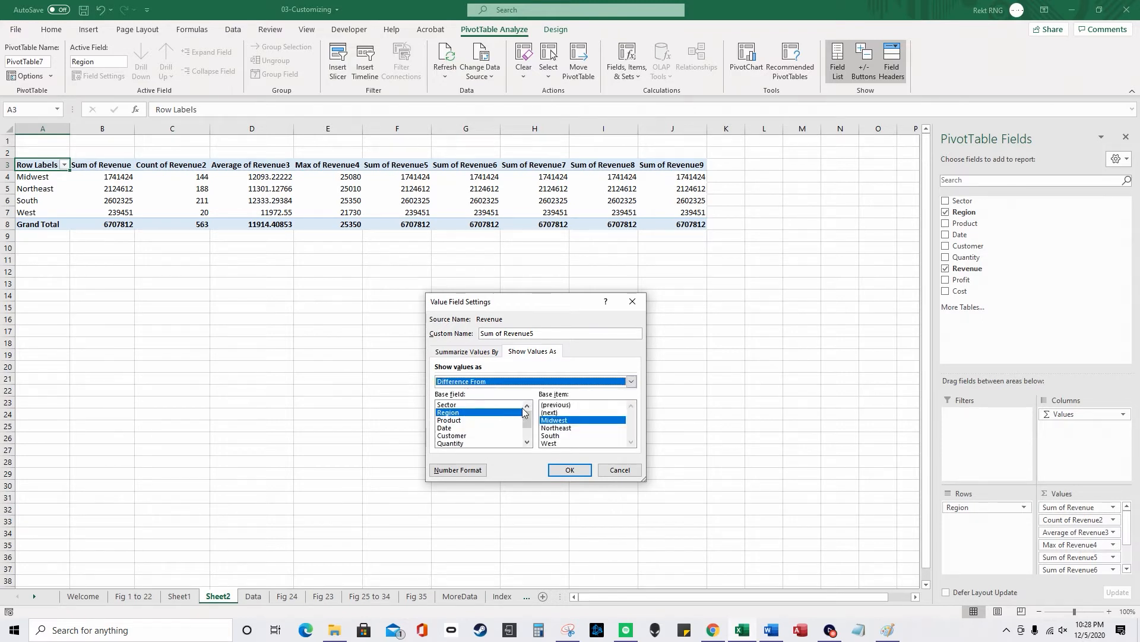
left_click(569, 468)
left_click(570, 469)
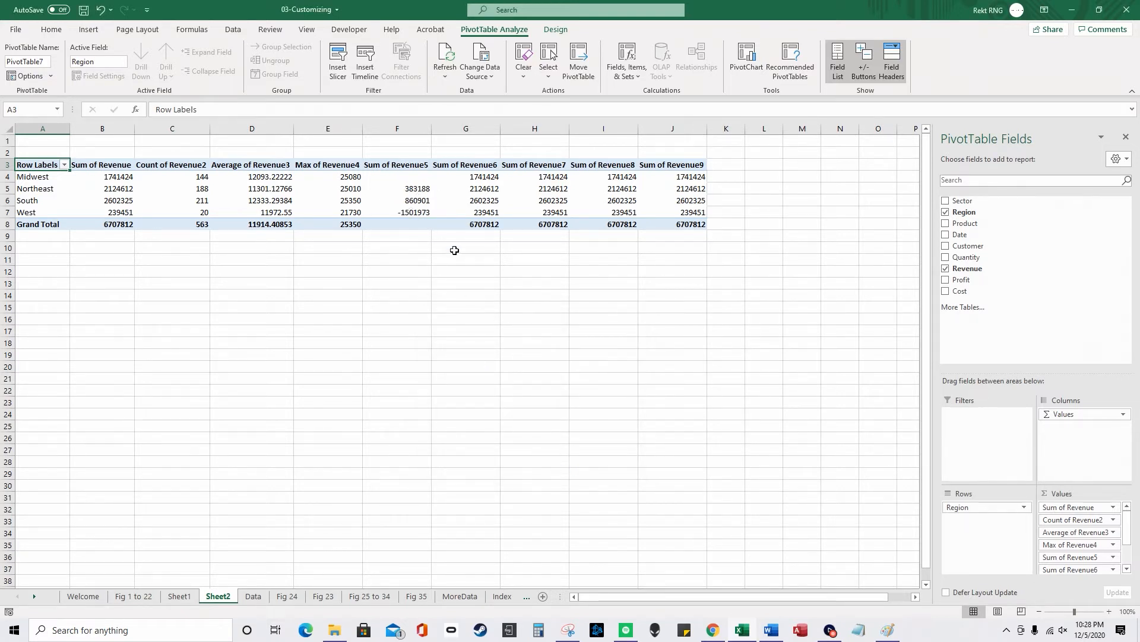
left_click(409, 177)
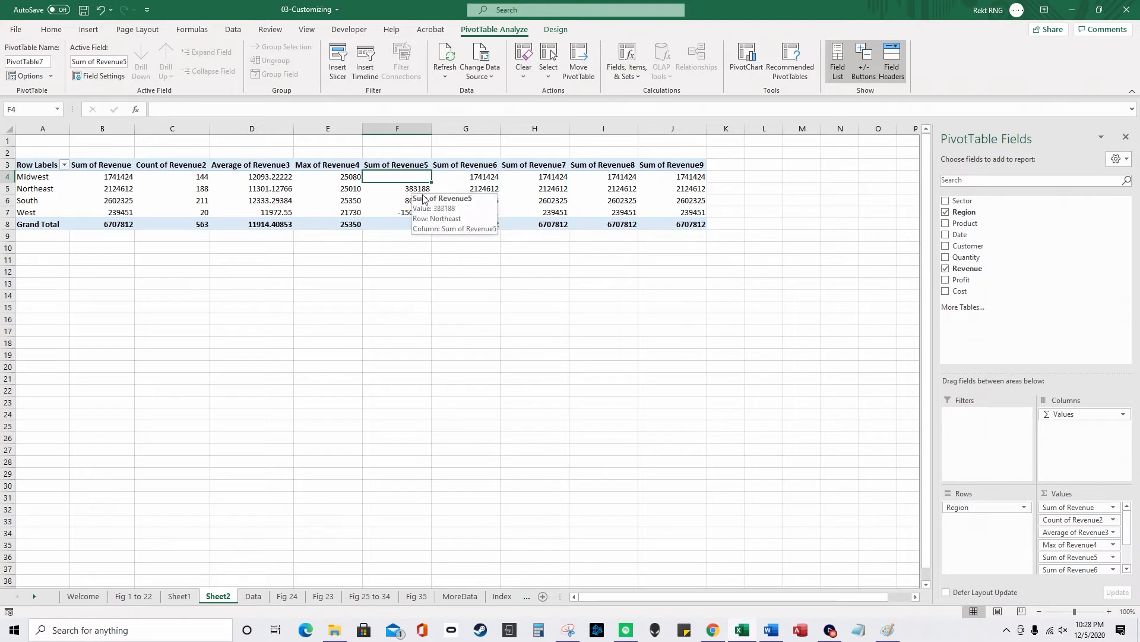
left_click(416, 190)
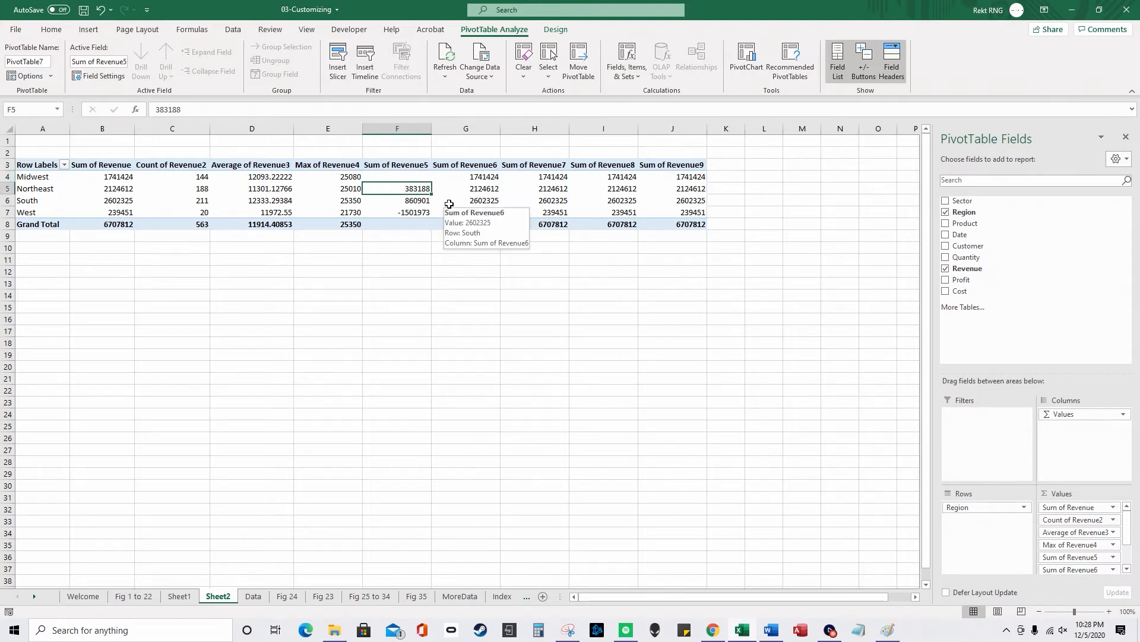
left_click(416, 202)
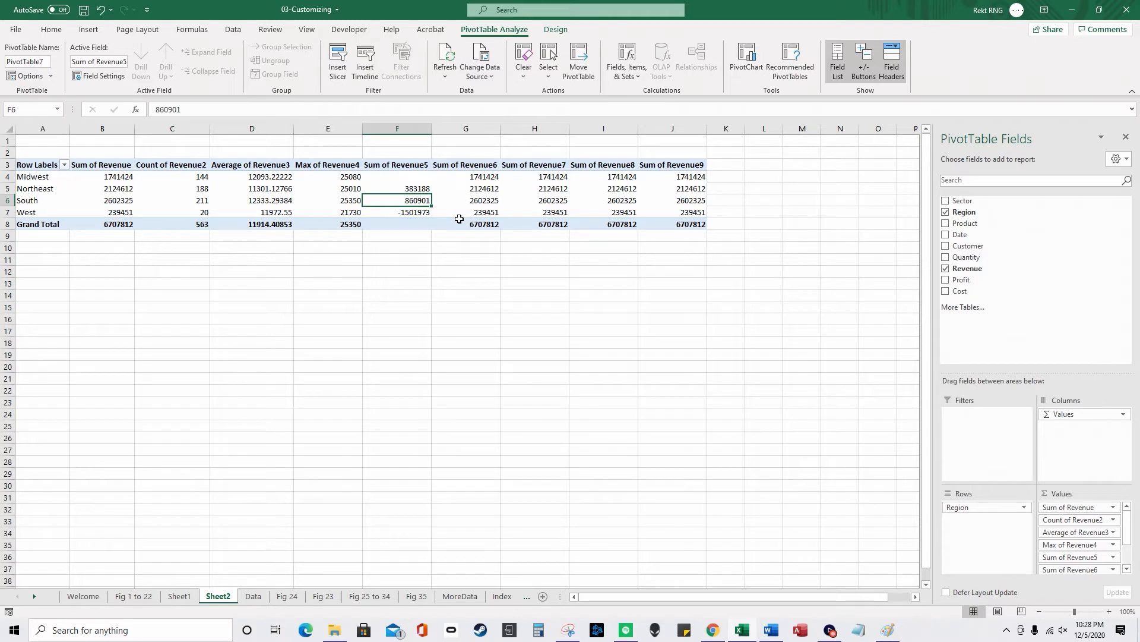
left_click(414, 212)
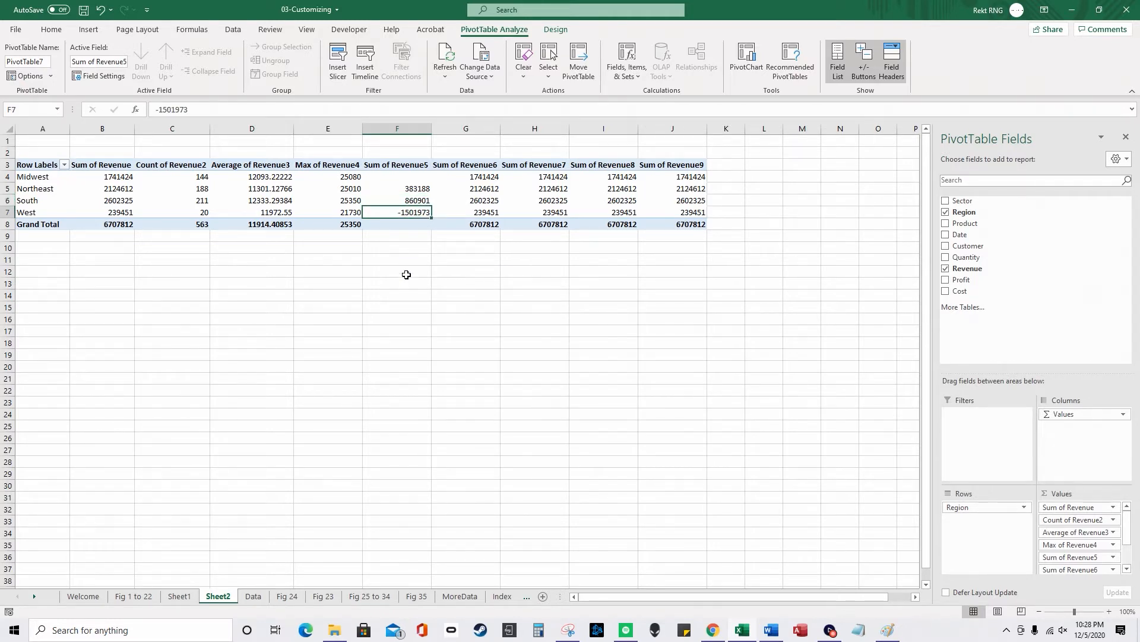
Step: Rename the Sum of Revenue5 value field as Difference From, keeping Region and Midwest as its base field and item
left_click(483, 176)
scroll(1110, 564, "down", 1)
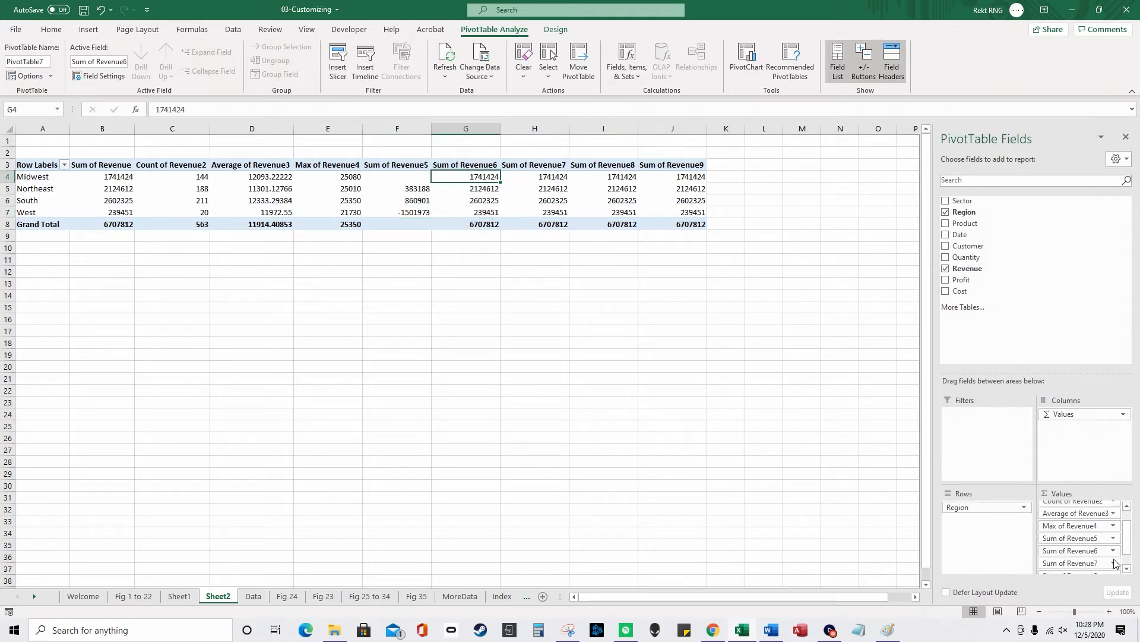
double_click(415, 168)
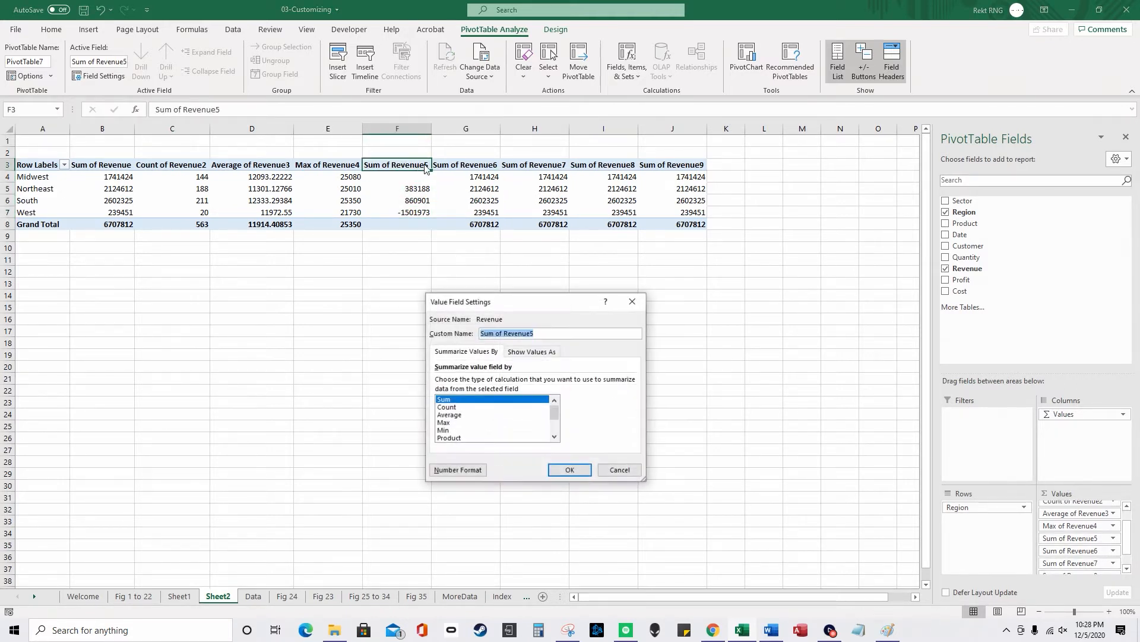
type("Diference From")
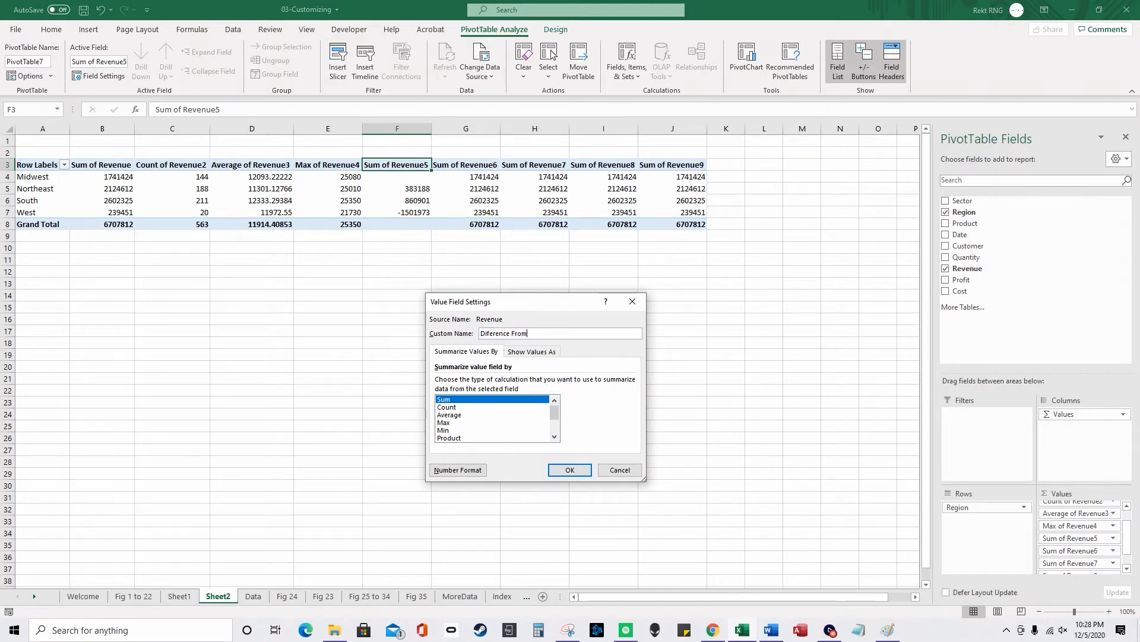
key("Left")
key("Left")
type("f")
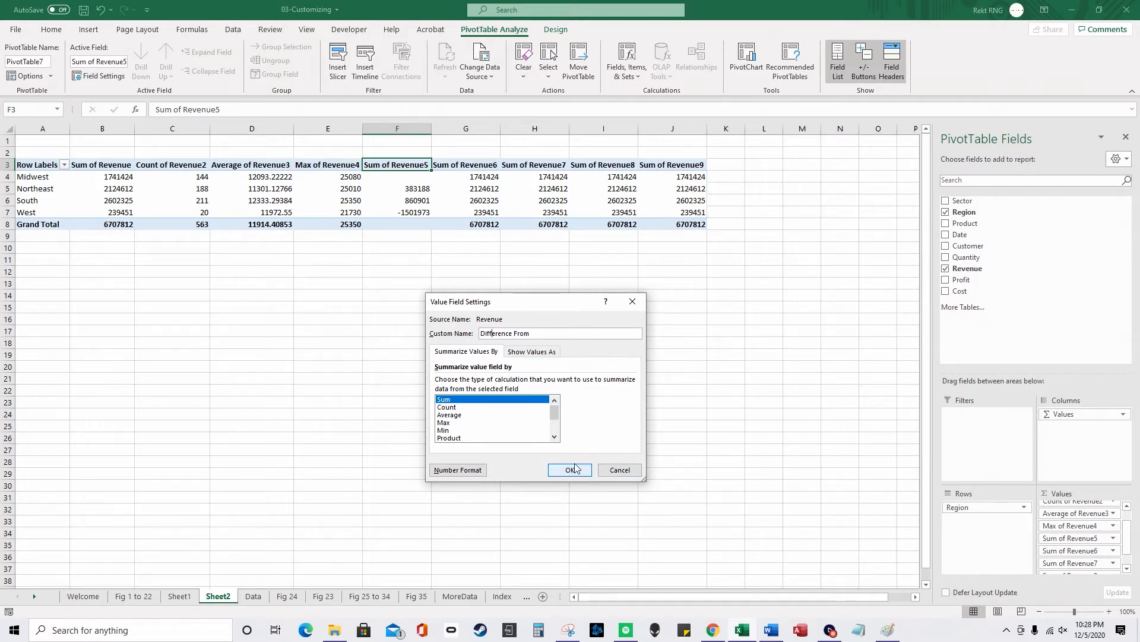
left_click(552, 357)
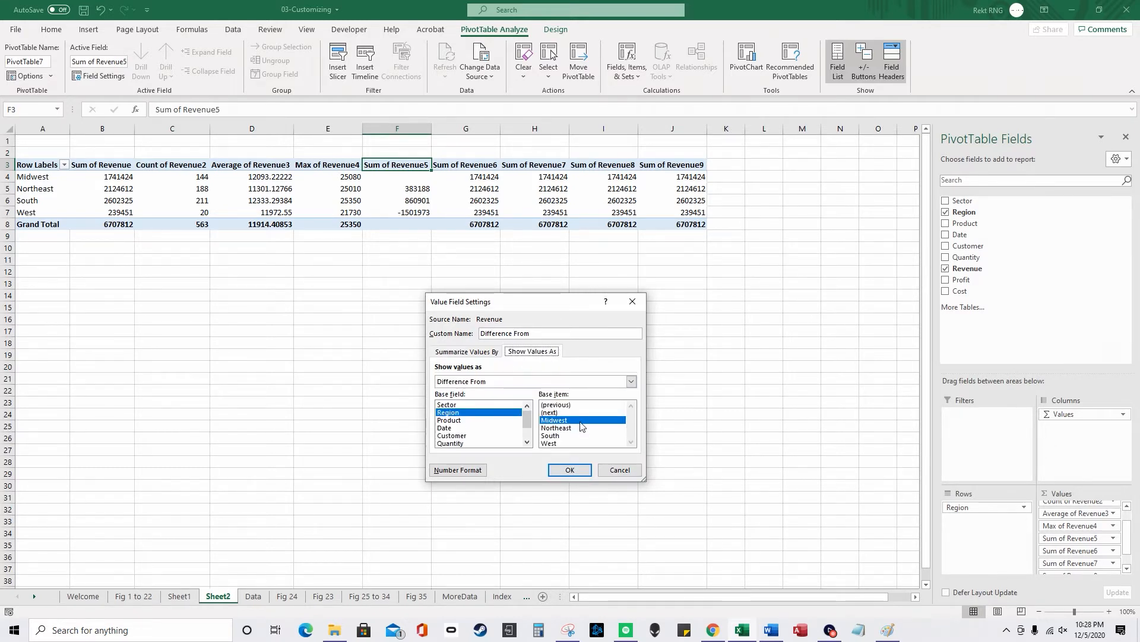
left_click(570, 470)
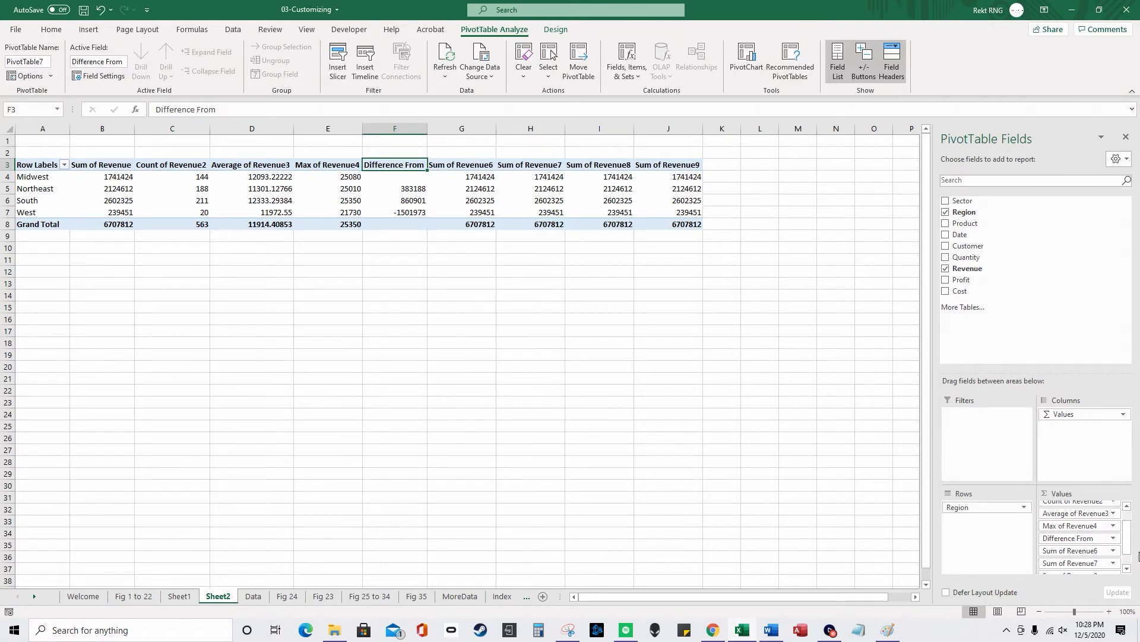
Step: Show the Sum of Revenue6 value field as % Of with base field Region and base item Midwest
left_click(1113, 551)
left_click(1066, 547)
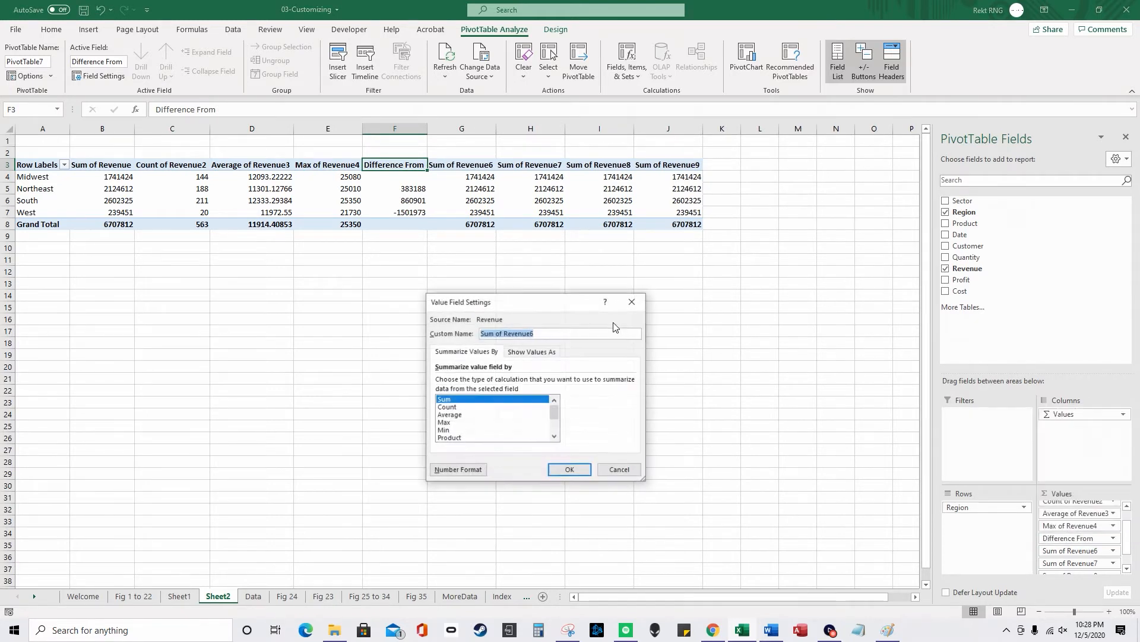
left_click(533, 351)
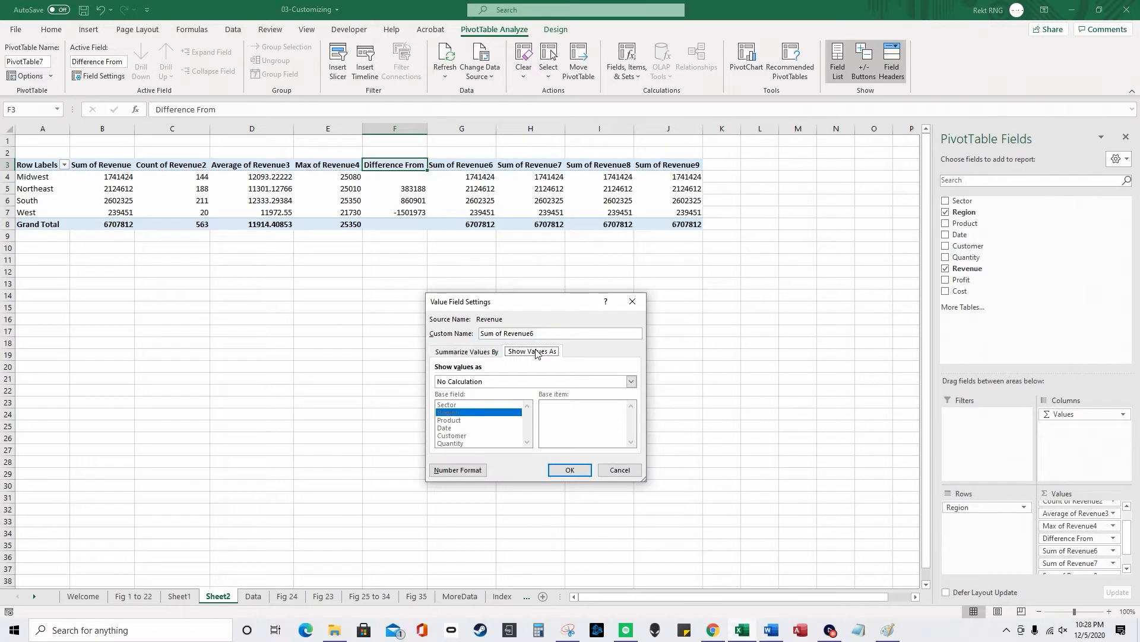
left_click(485, 384)
left_click(593, 423)
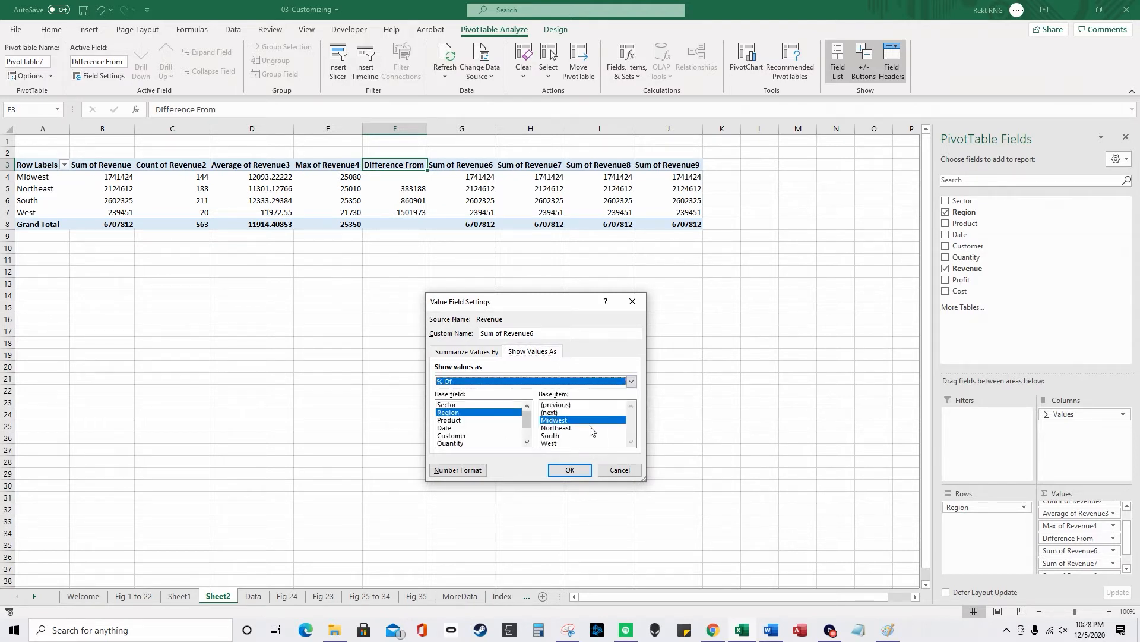
left_click(571, 470)
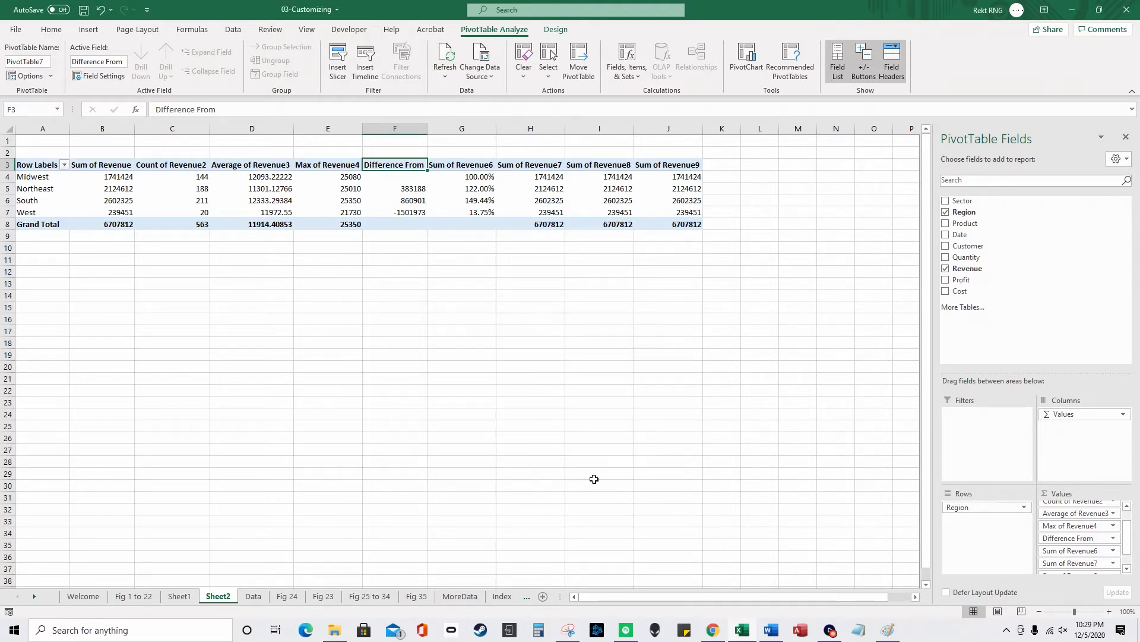
left_click(483, 175)
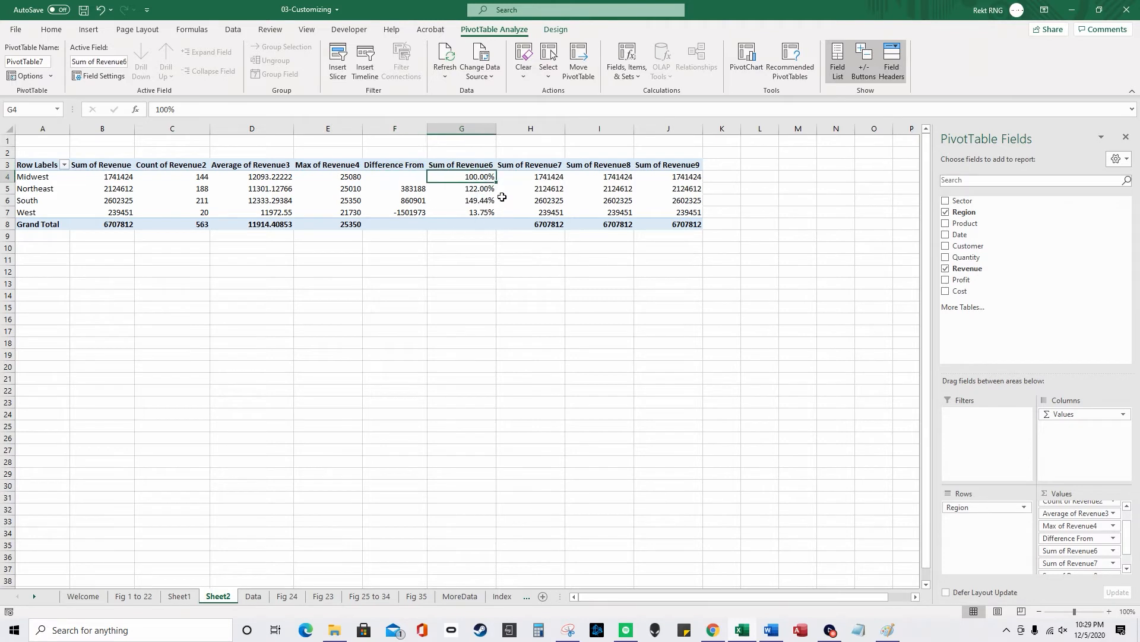
Step: Rename the Sum of Revenue6 value field as "% of"
left_click(472, 165)
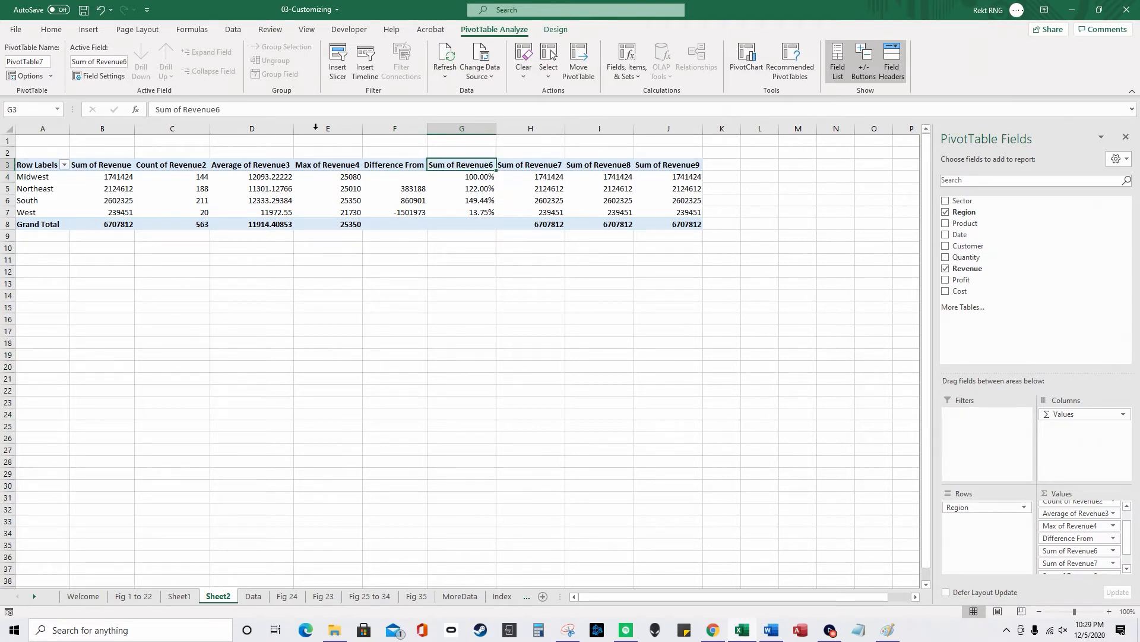
double_click(472, 165)
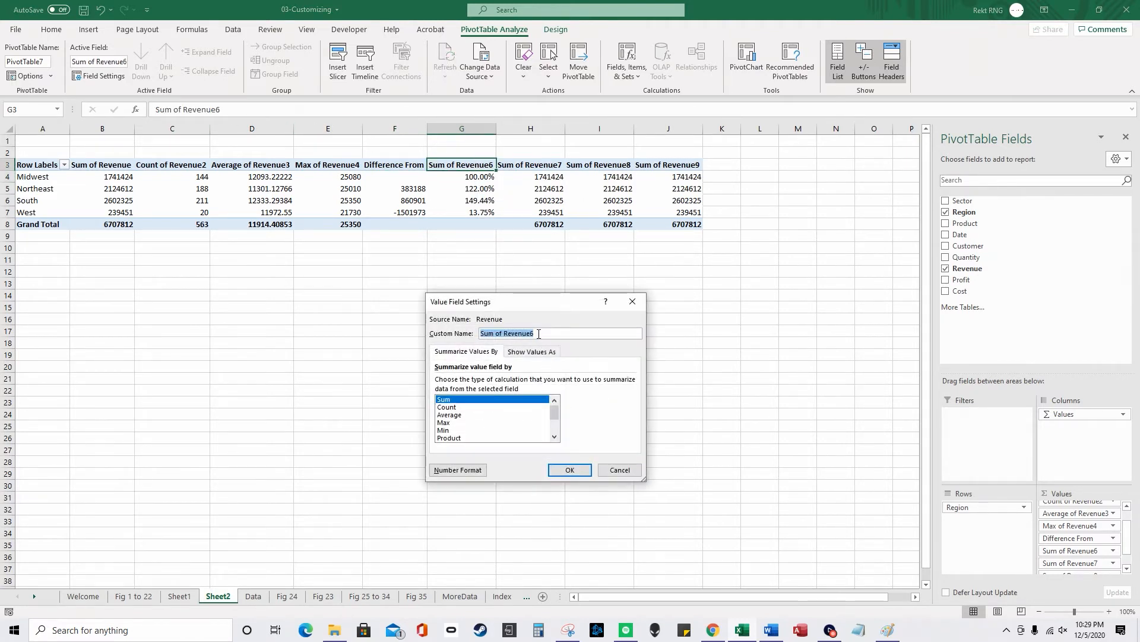
type("% of")
left_click(532, 351)
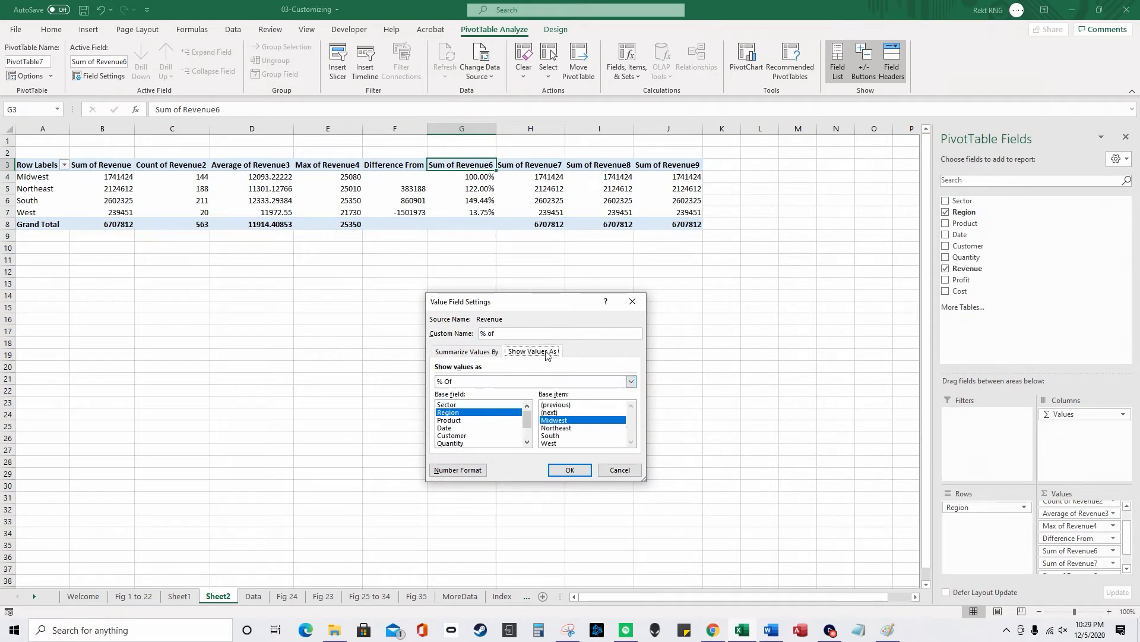
left_click(573, 470)
Step: Review the regional percentages in the "% of" column and widen column G slightly
left_click(448, 191)
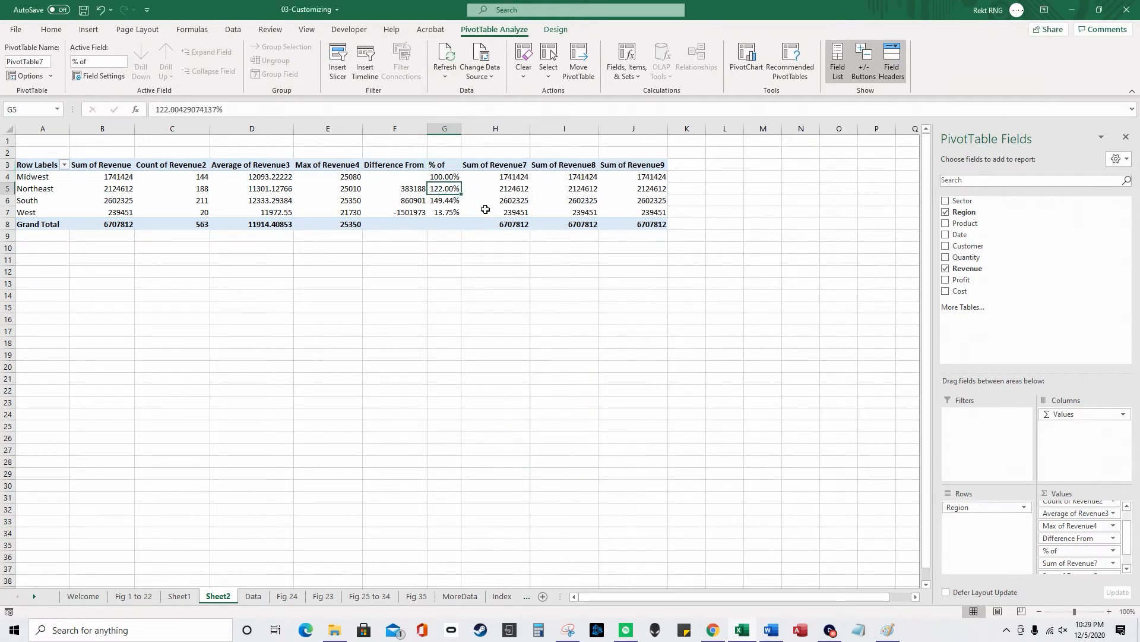
left_click(443, 202)
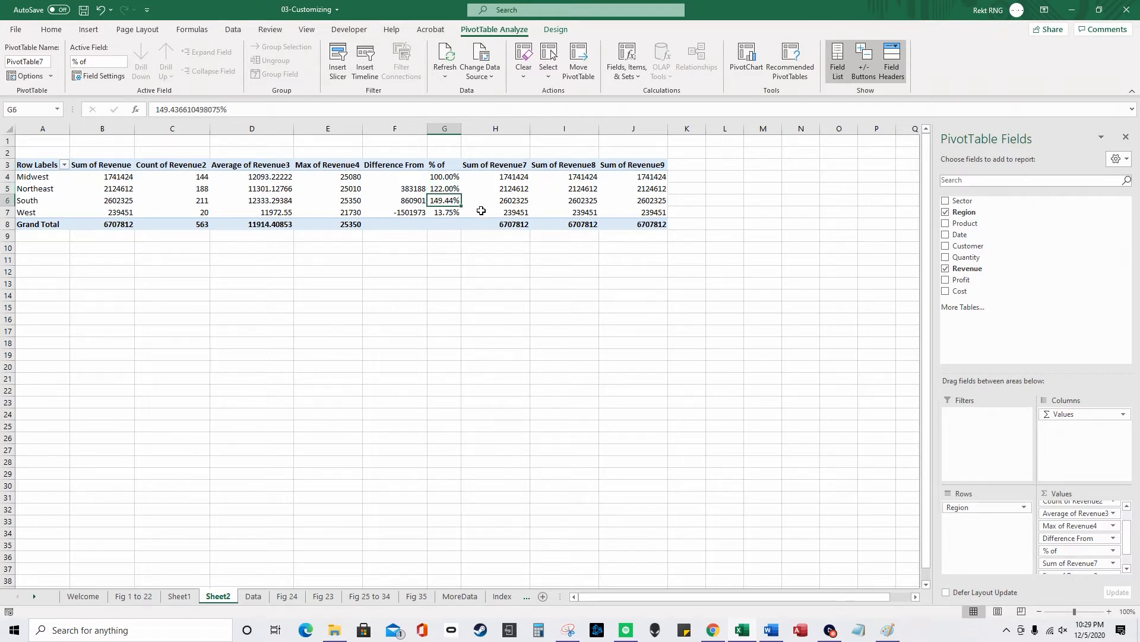
key("Down")
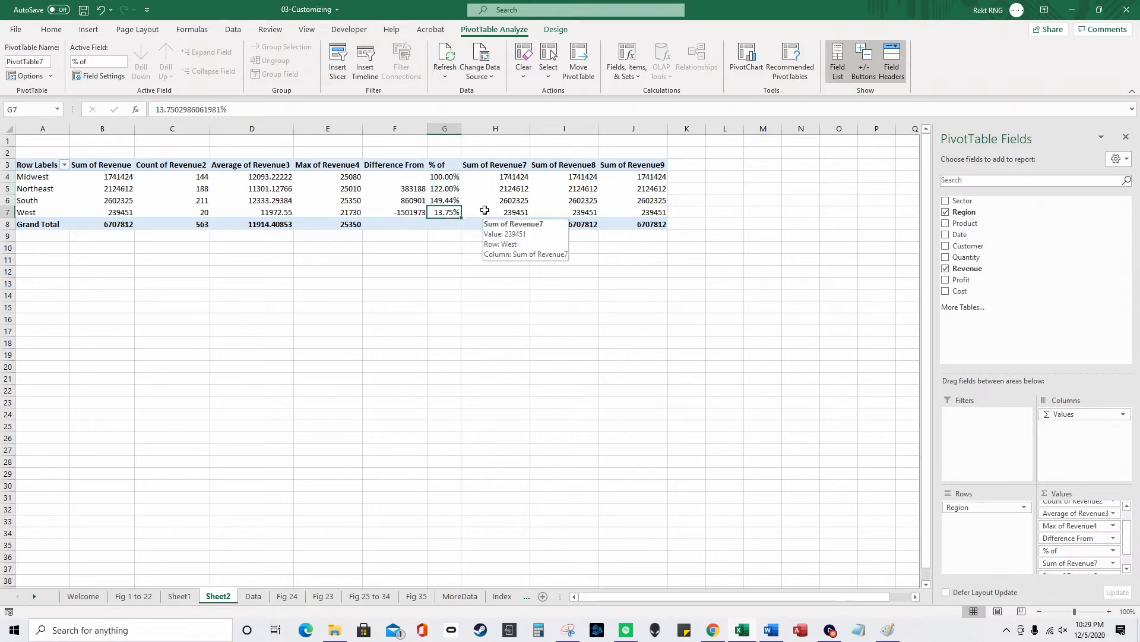
left_click_drag(461, 130, 466, 131)
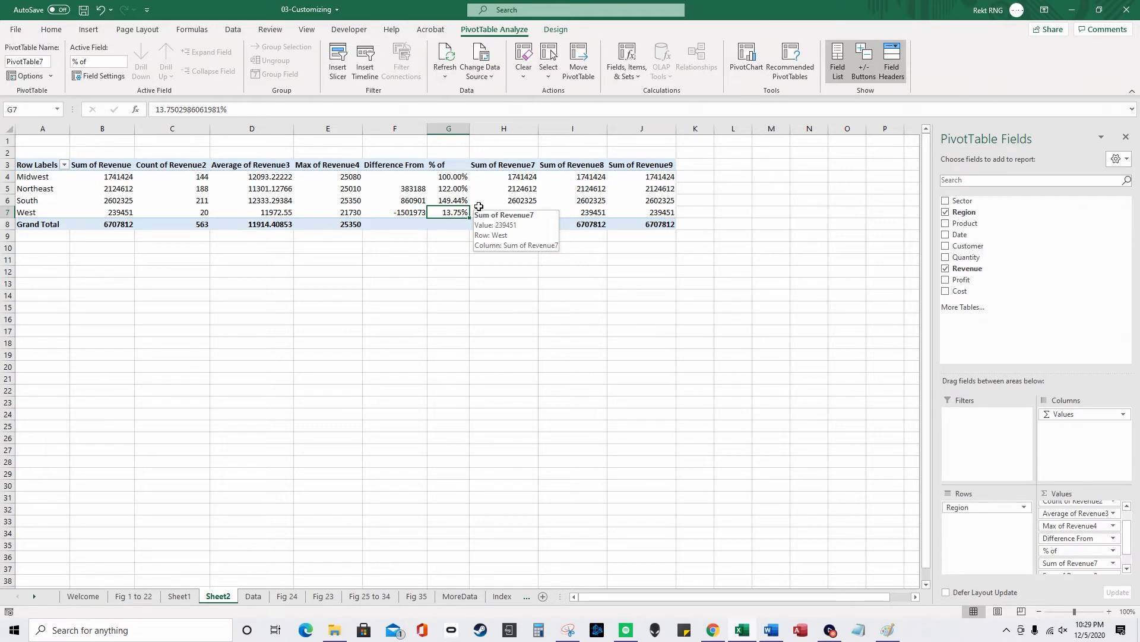
Step: Show the Sum of Revenue7 value field as % of Row Total
left_click(518, 177)
left_click(1113, 563)
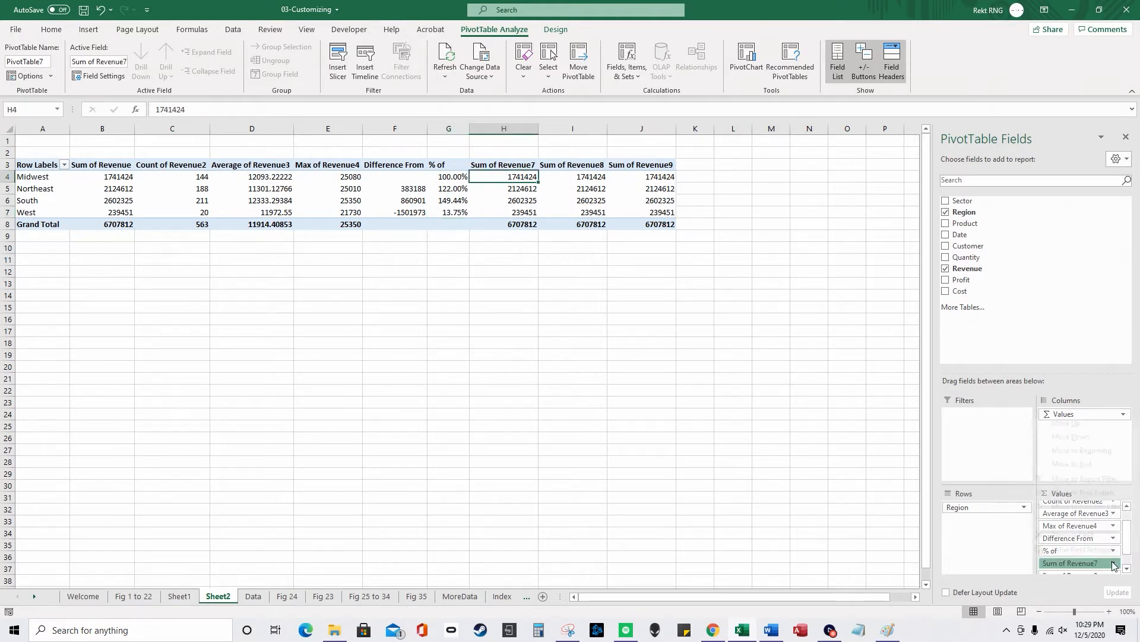
left_click(1075, 549)
left_click(532, 351)
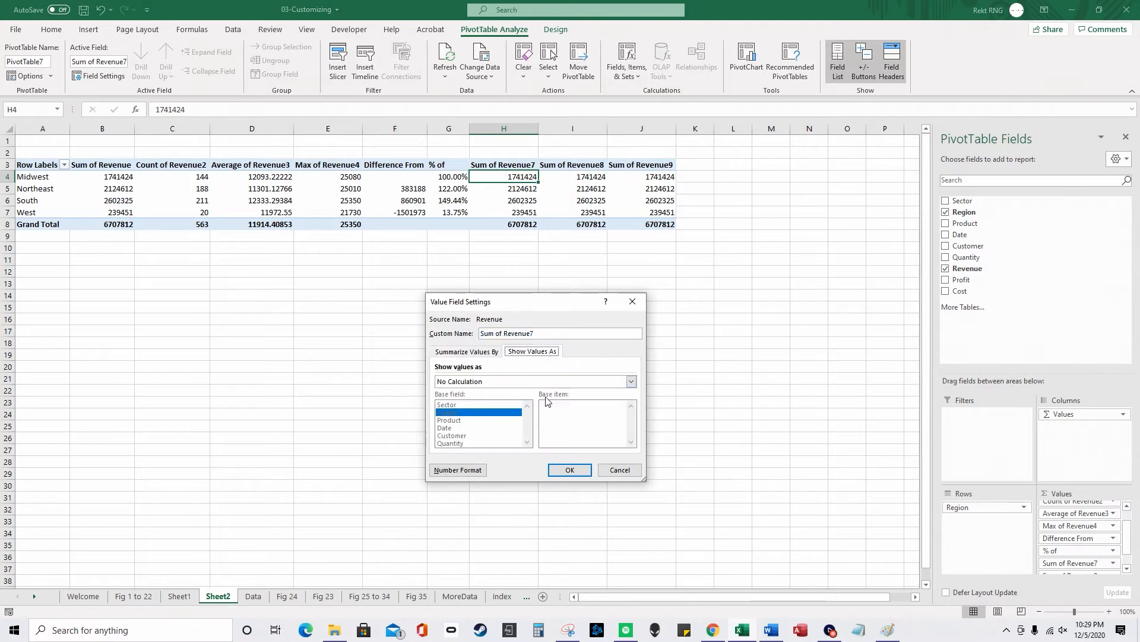
left_click(538, 381)
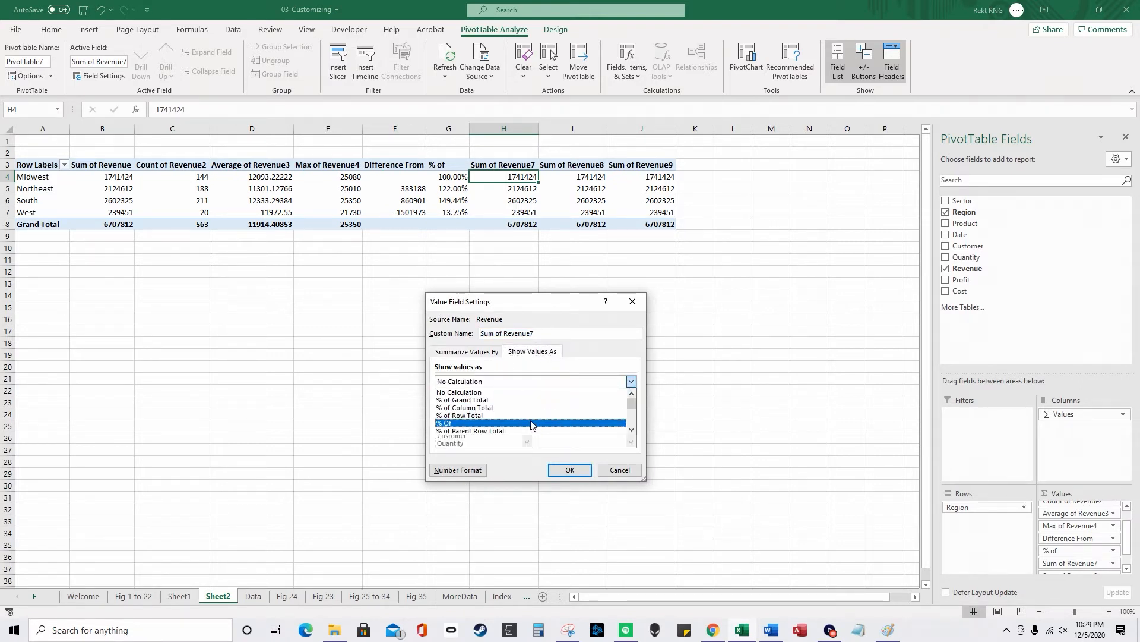
left_click(525, 416)
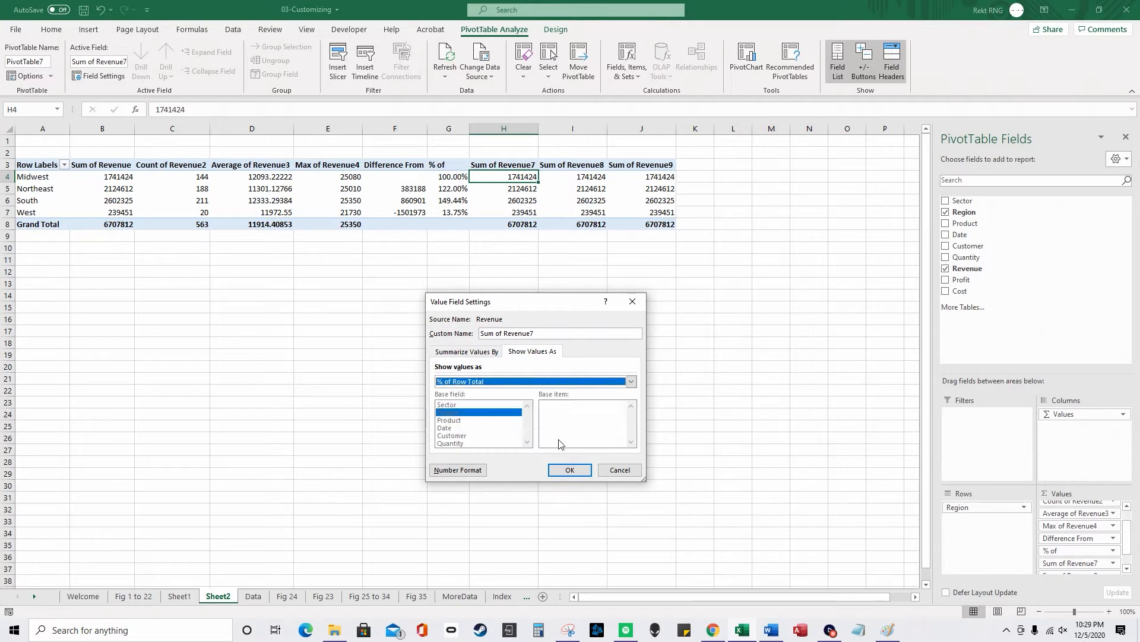
left_click(569, 470)
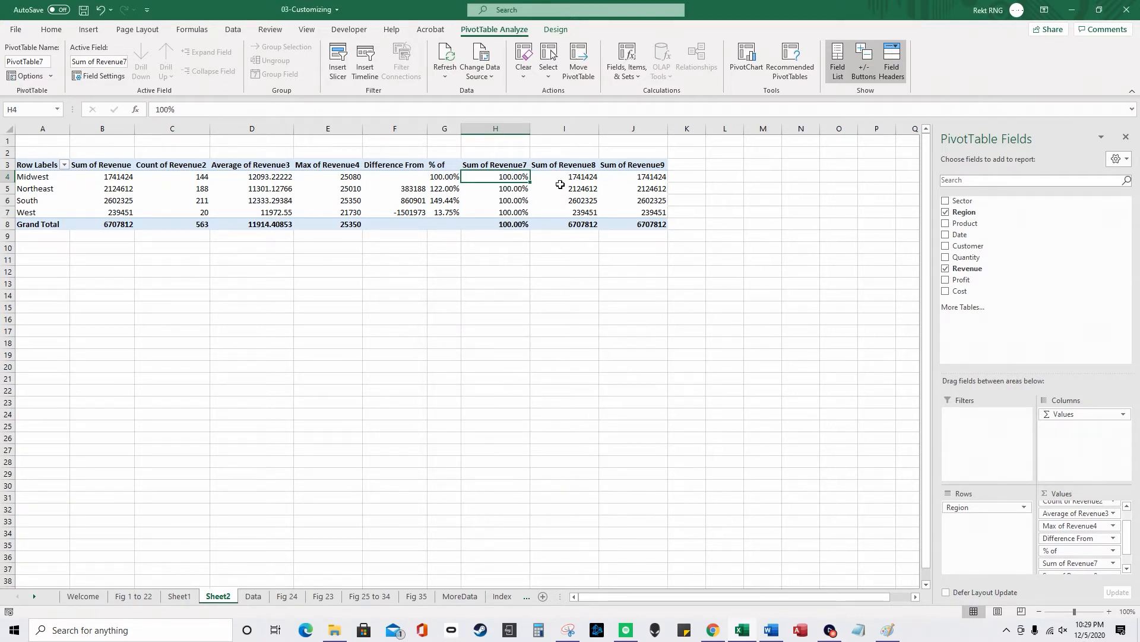
Step: Change the Sum of Revenue7 value field's show-values-as calculation to % of Grand Total
left_click(1113, 563)
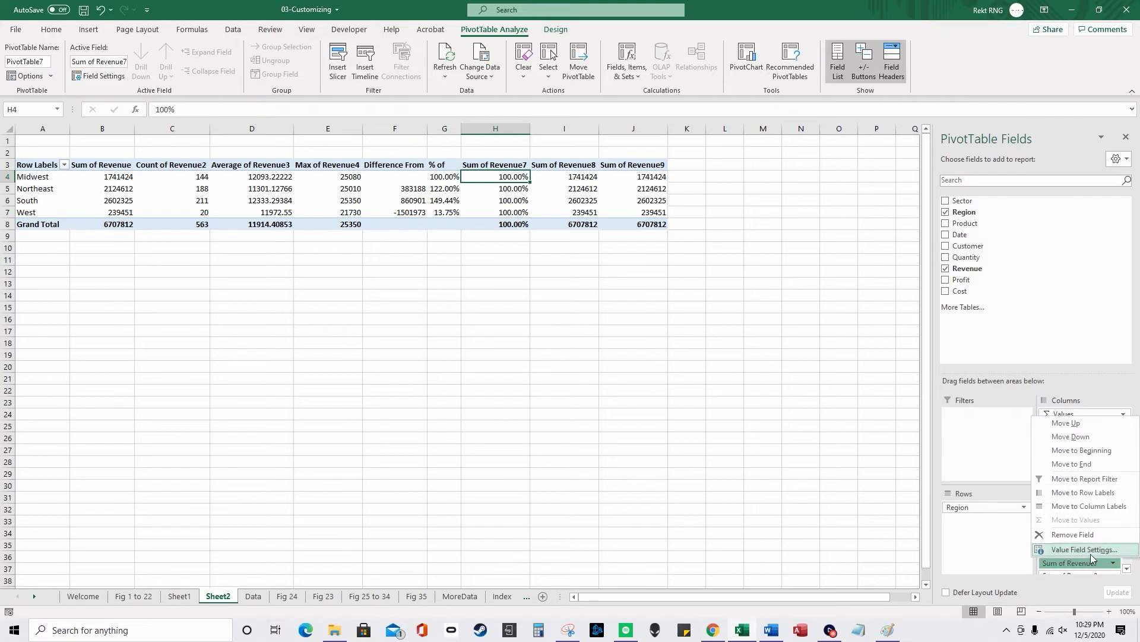
left_click(1064, 559)
left_click(523, 355)
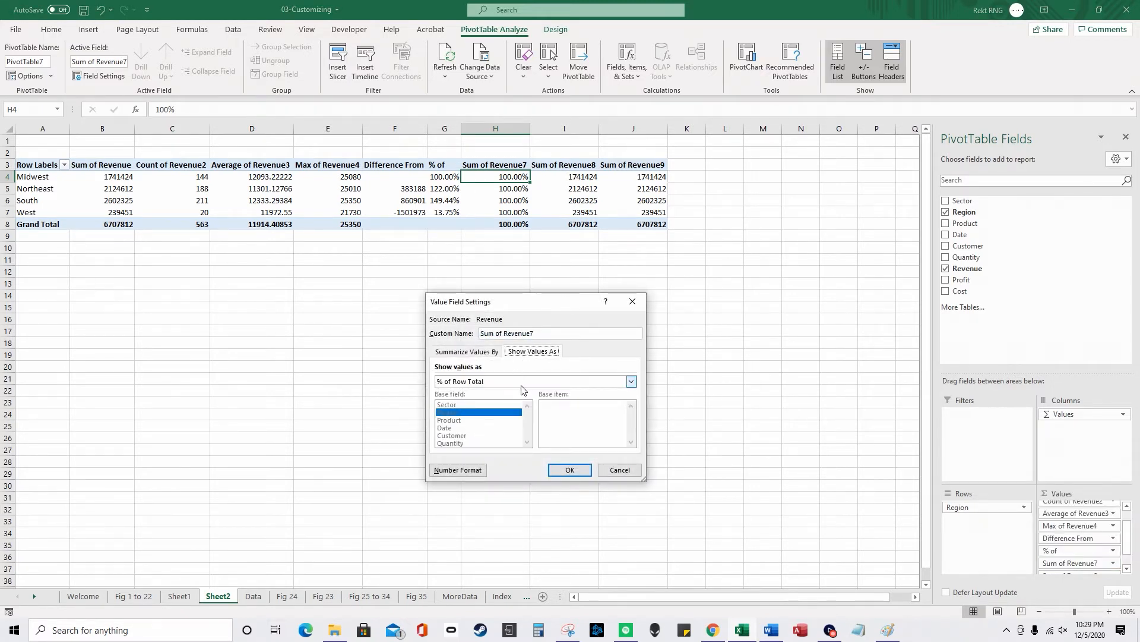
left_click(523, 381)
left_click(509, 430)
left_click(541, 382)
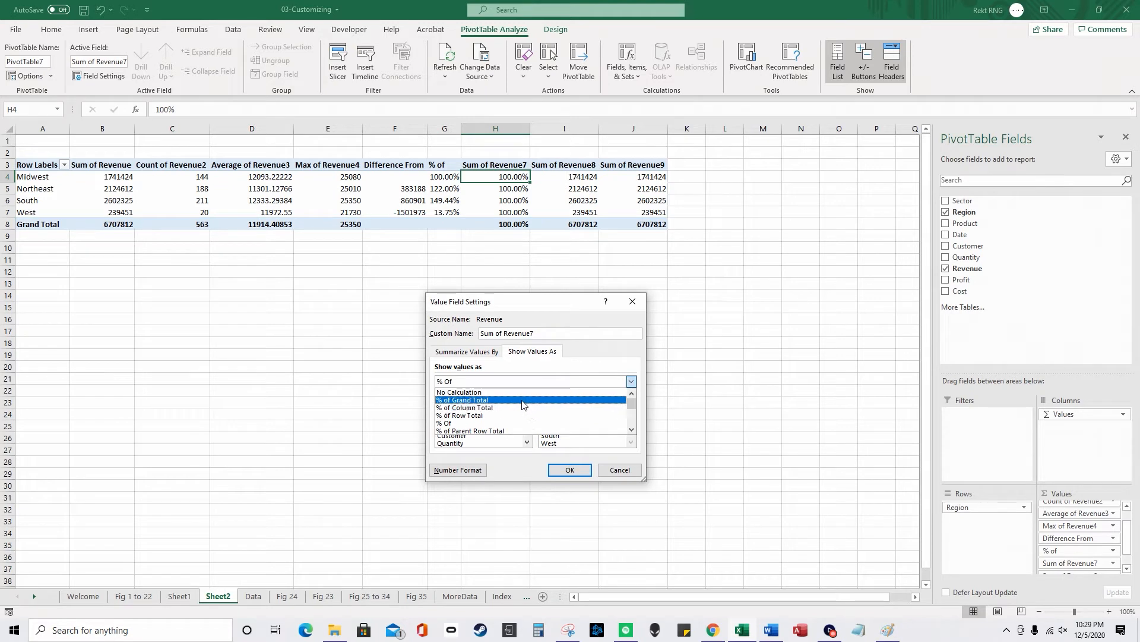
left_click(523, 399)
left_click(579, 472)
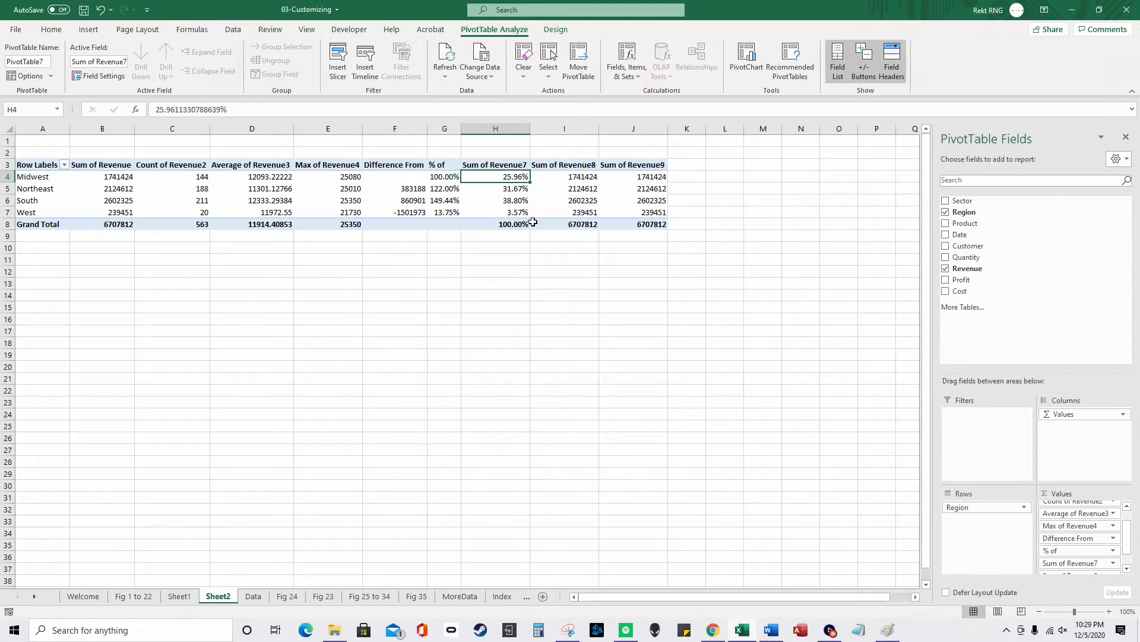
Step: Switch to Calculator and divide the Northeast share 31.67 by the Midwest share 25.96
left_click(522, 189)
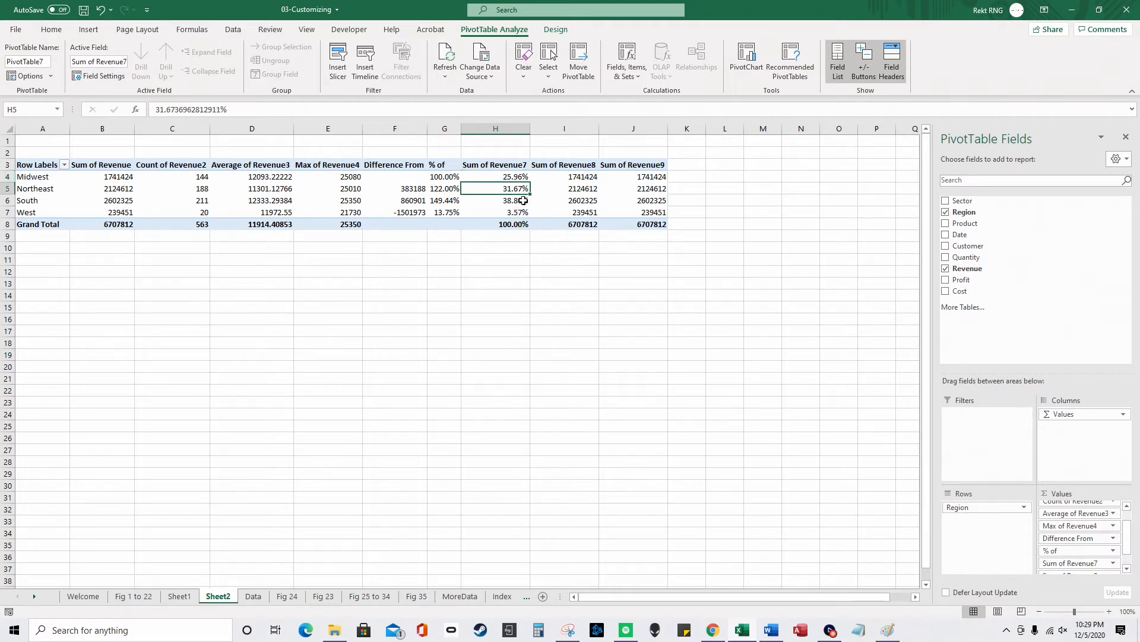
mouse_move(521, 202)
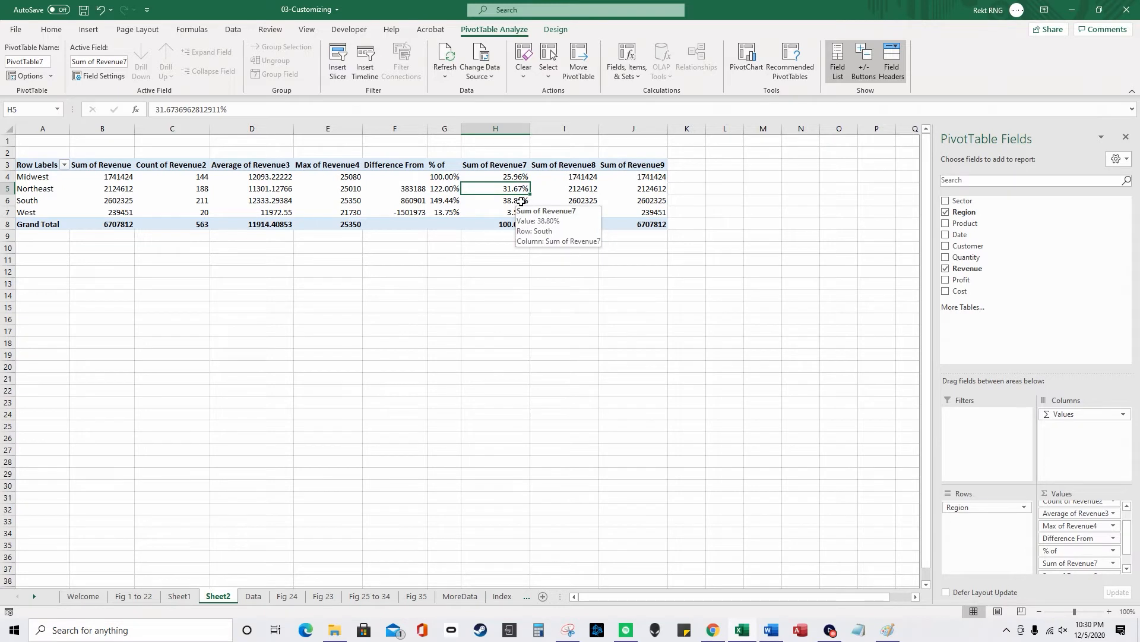
left_click(545, 632)
type("31.2")
key("BackSpace")
type("67/")
type("25.96")
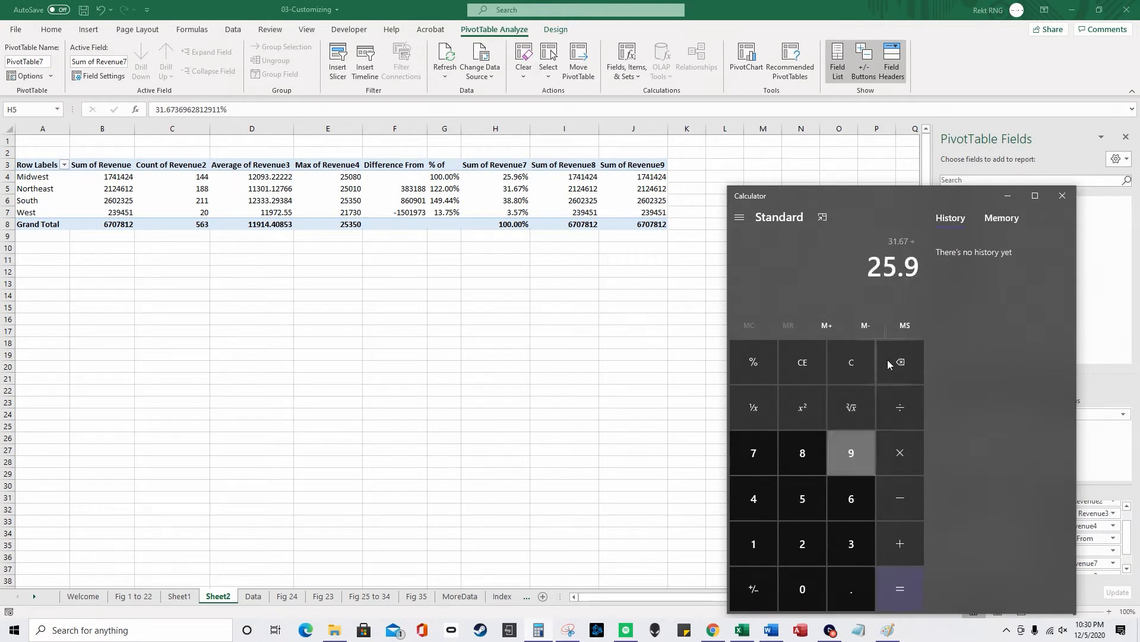
key("Return")
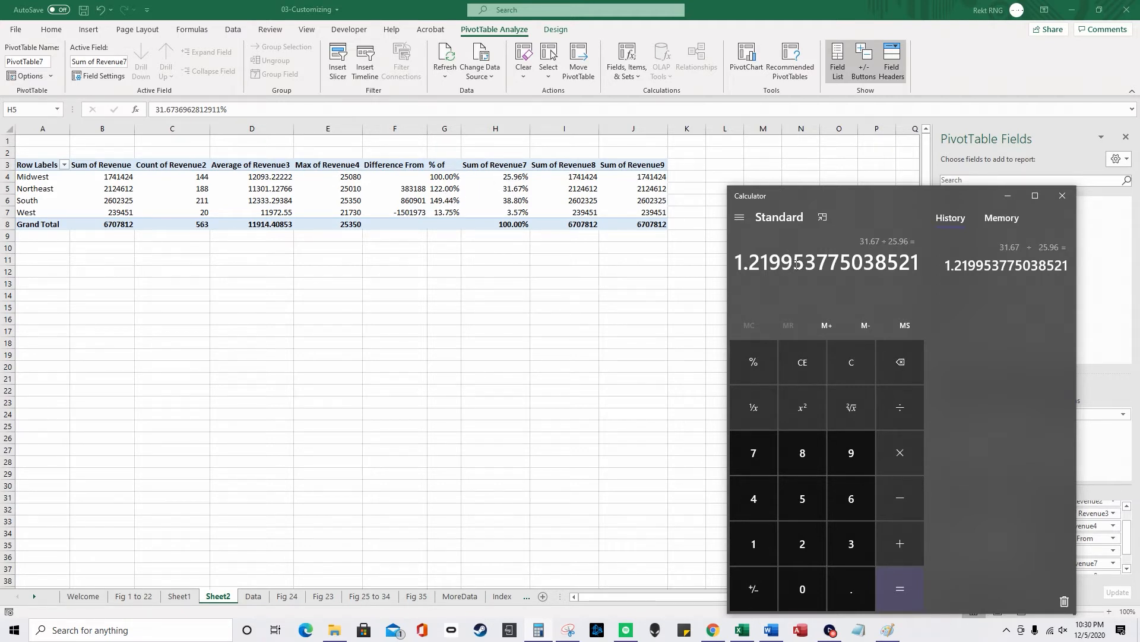
Step: Clear the calculation, divide the South share 38.8 by the Midwest share 25.96, and close Calculator
left_click(862, 366)
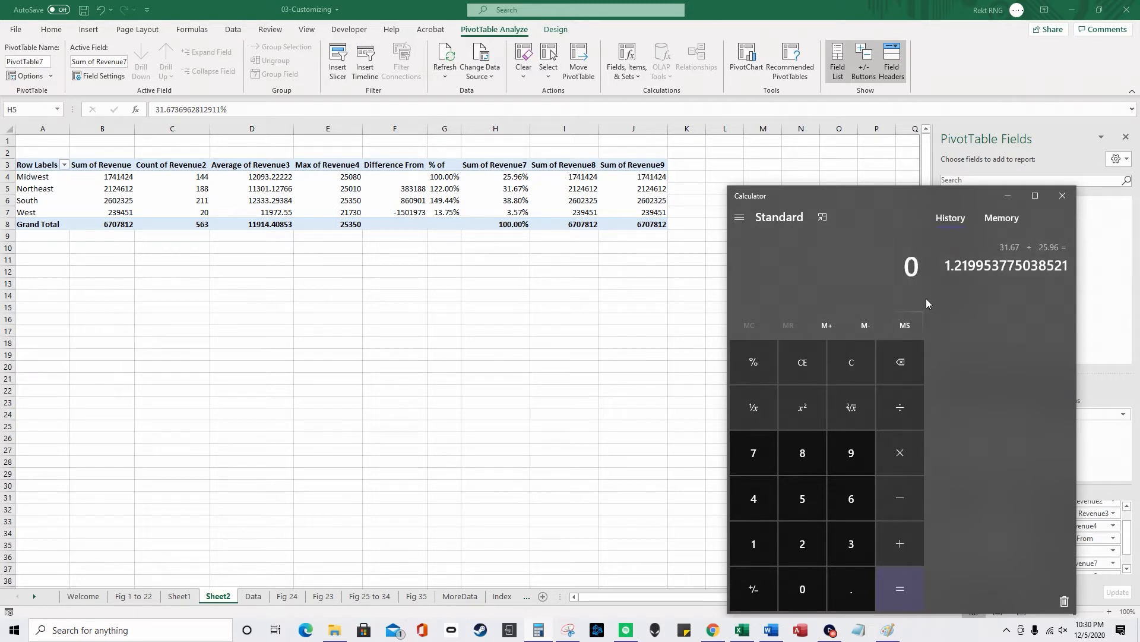
type("38.")
type("8 ÷")
type("/25.96")
key("Return")
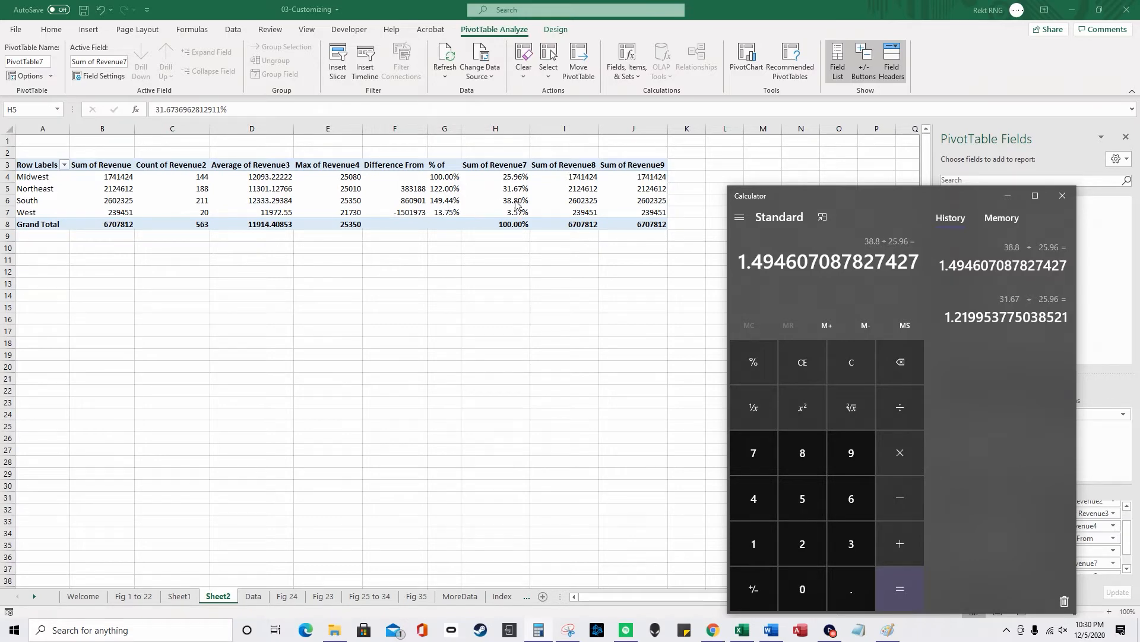
left_click(1063, 196)
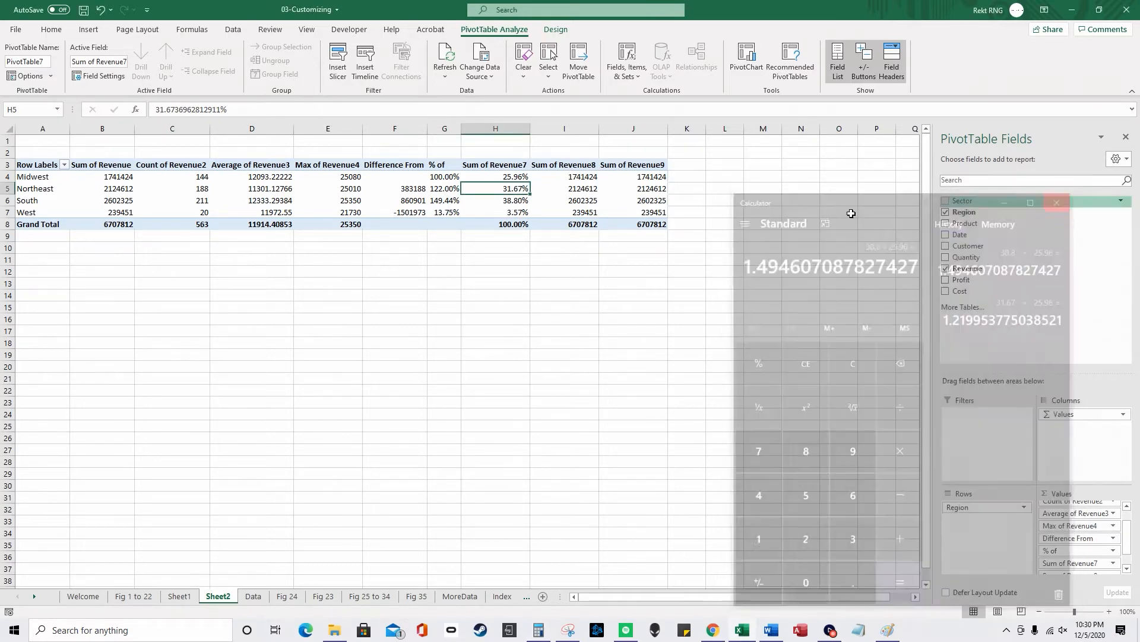
Step: Rename the Sum of Revenue7 value field as "% of Total"
left_click_drag(517, 224, 511, 176)
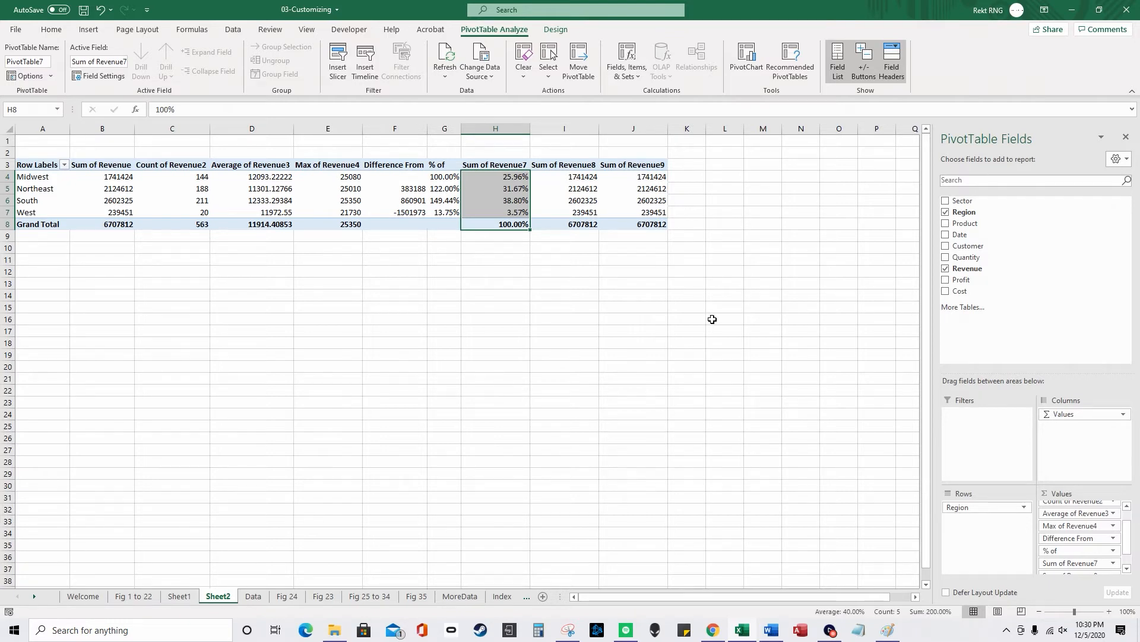
scroll(1093, 544, "down", 2)
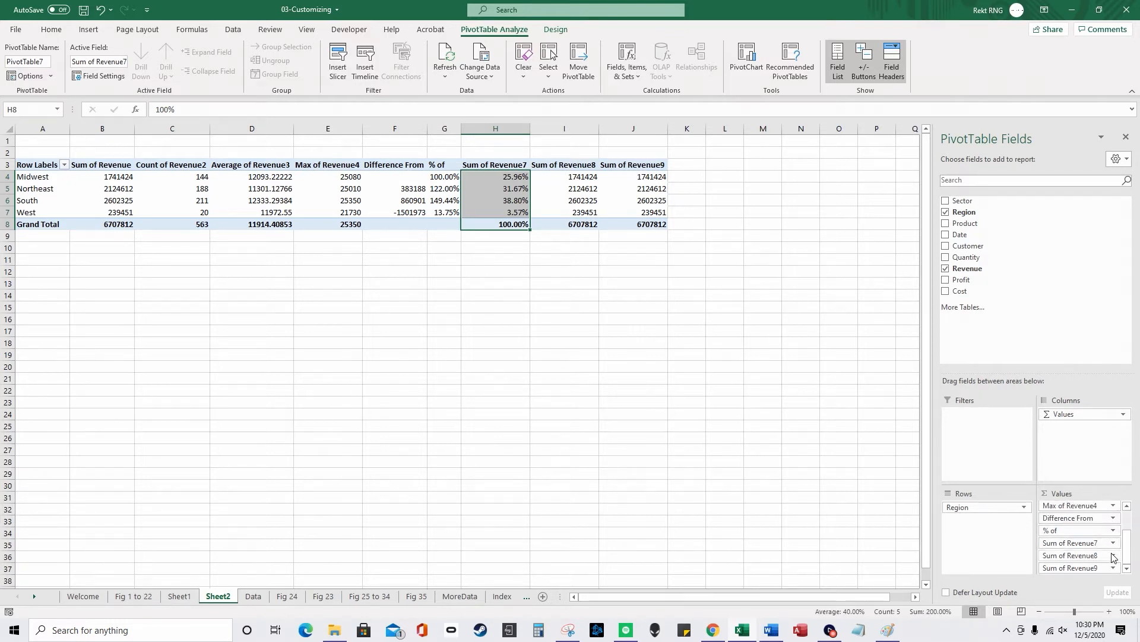
left_click(1104, 553)
left_click(1099, 542)
double_click(496, 164)
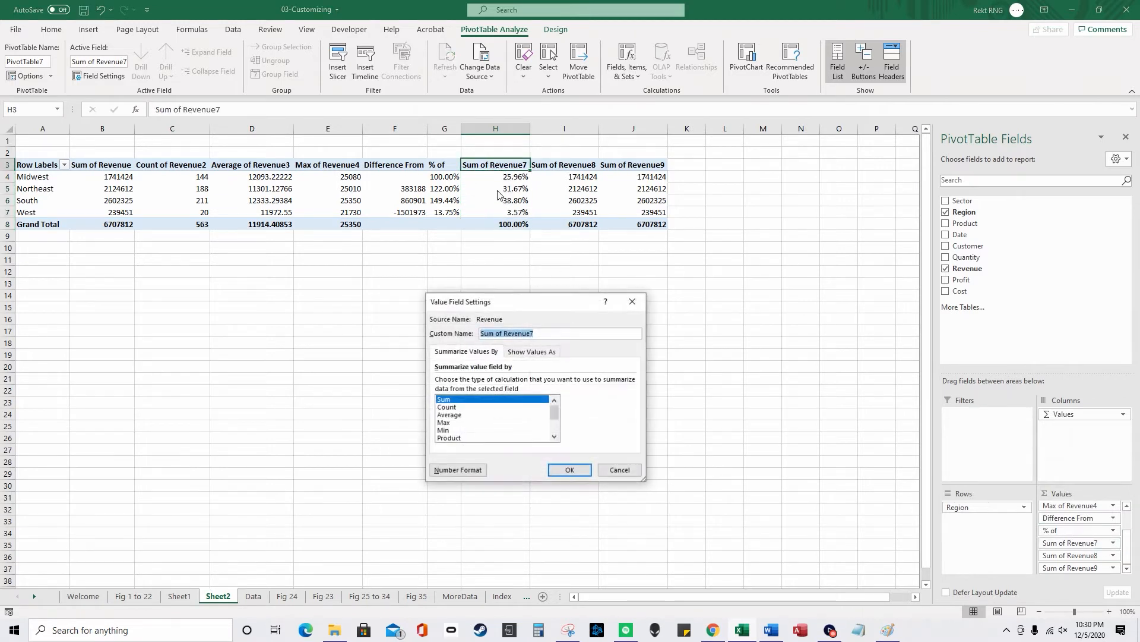
type("% of ")
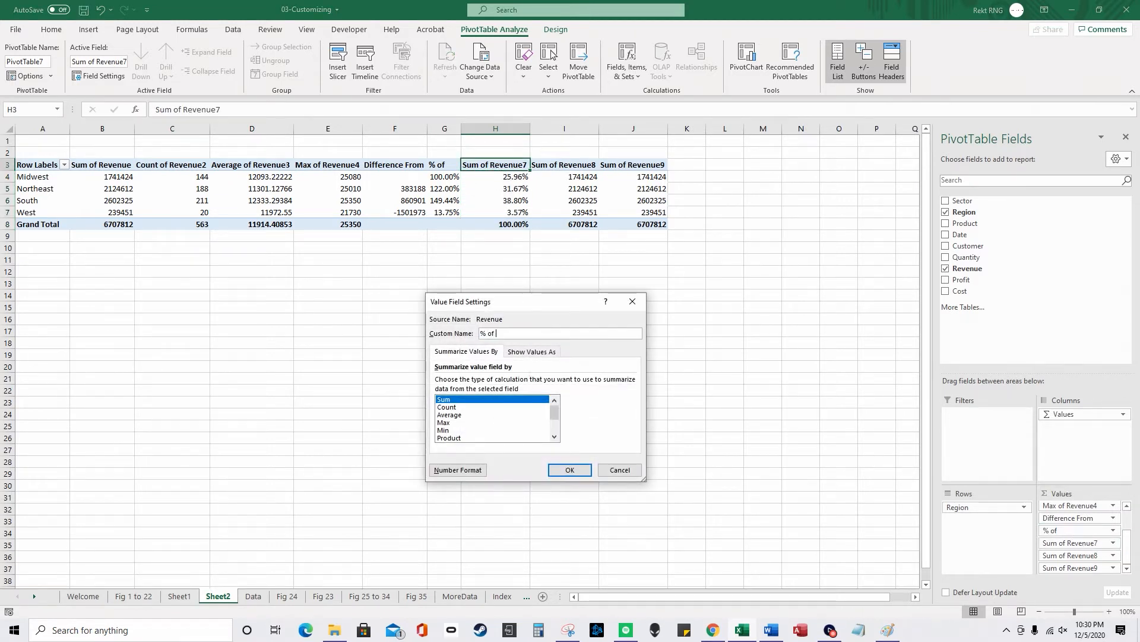
type("Total")
left_click(570, 470)
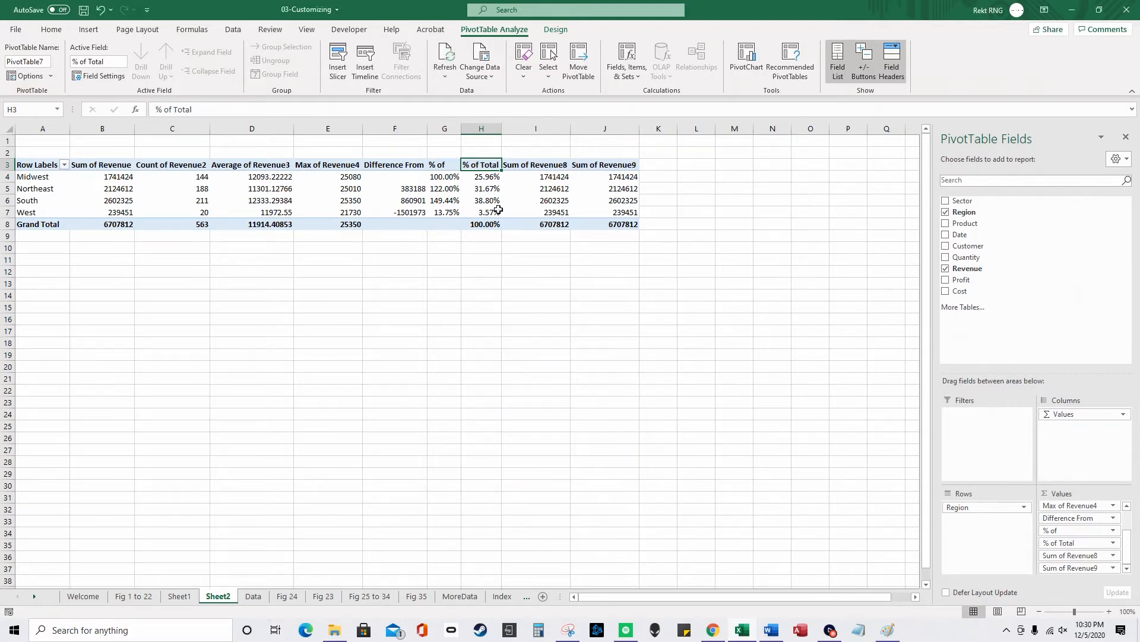
Step: Show the Sum of Revenue8 value field as % of Parent Total, keeping Region as the base field
left_click(532, 168)
left_click(1112, 555)
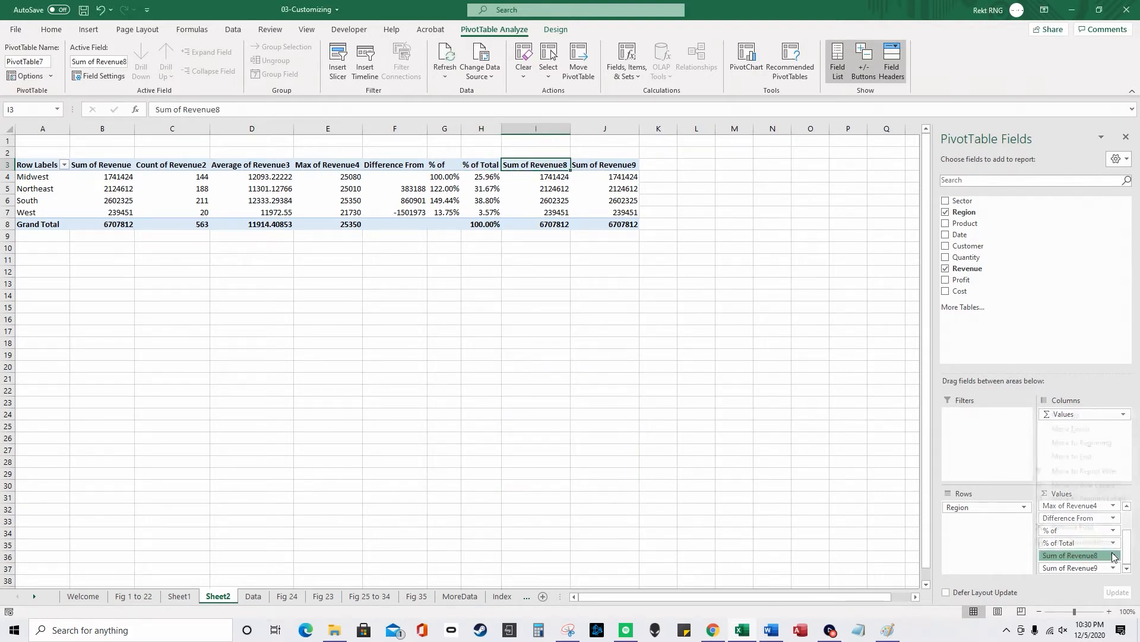
left_click(1087, 551)
left_click(532, 351)
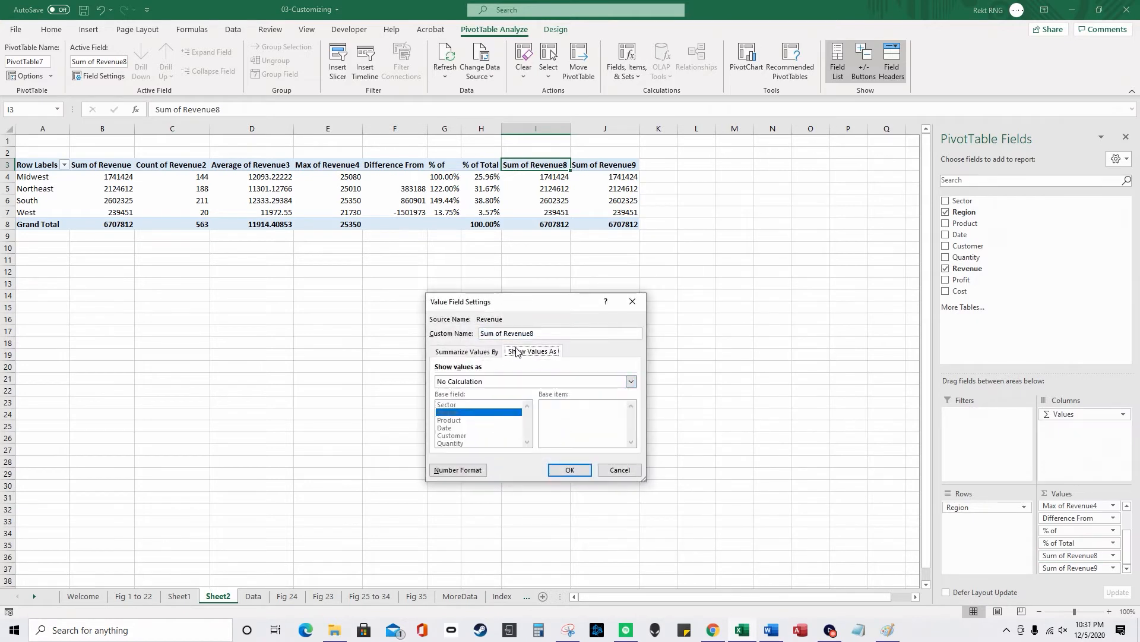
left_click(510, 382)
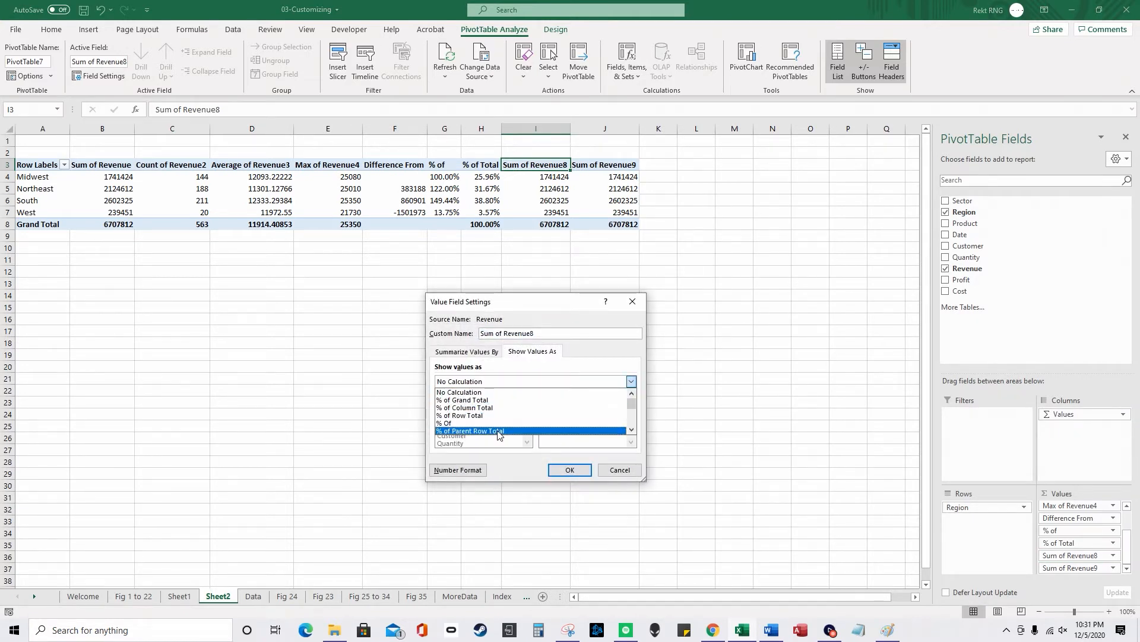
scroll(499, 430, "down", 1)
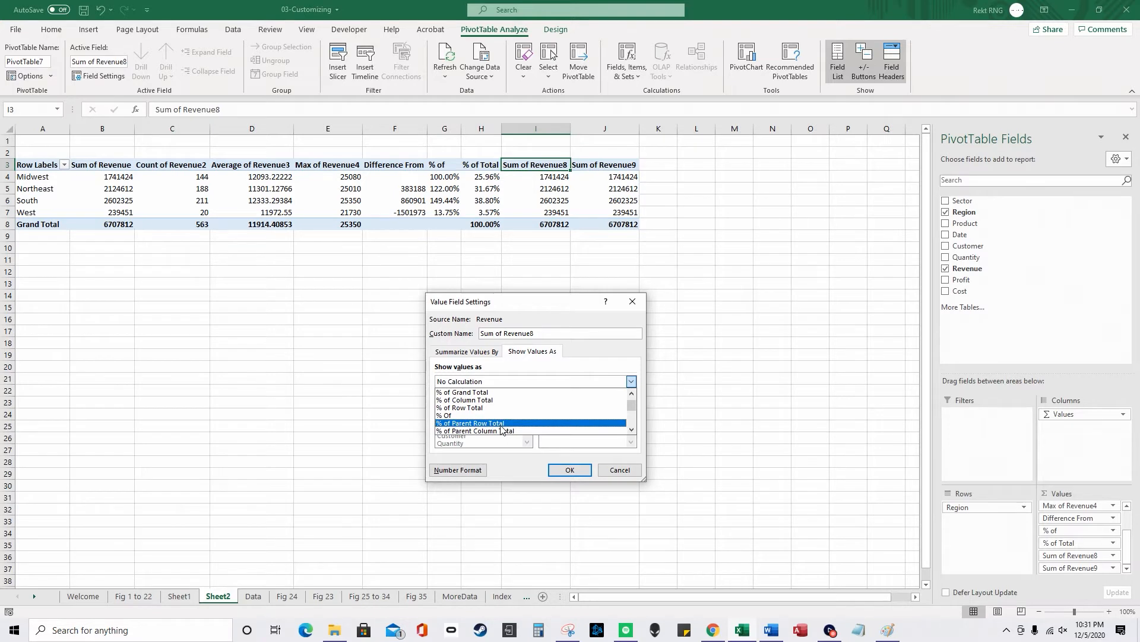
scroll(505, 418, "down", 1)
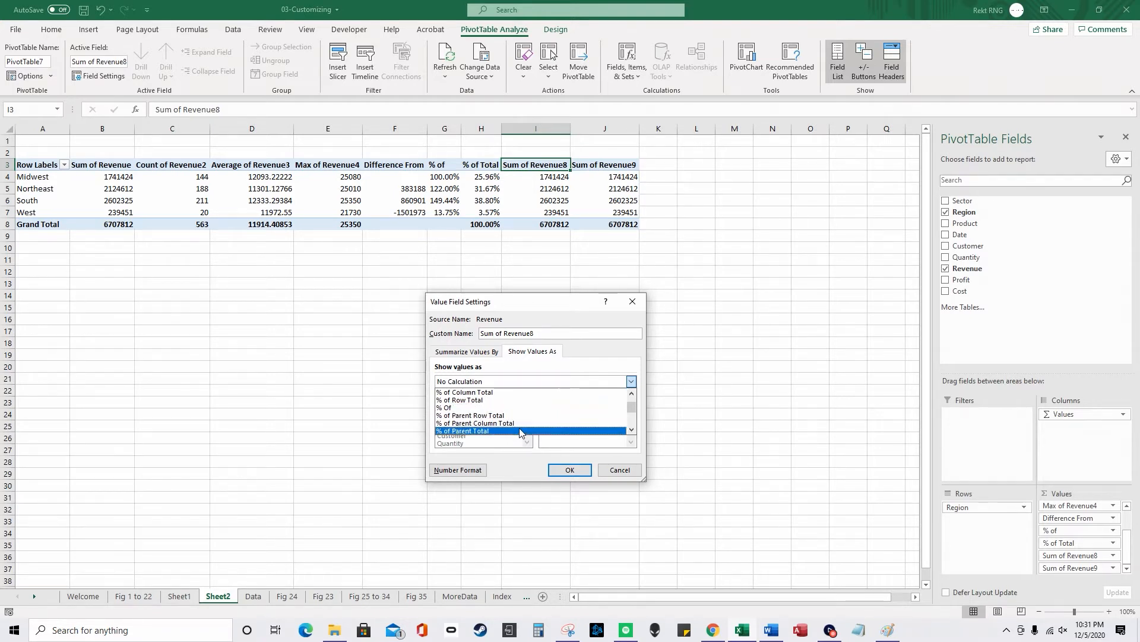
left_click(521, 431)
left_click(570, 470)
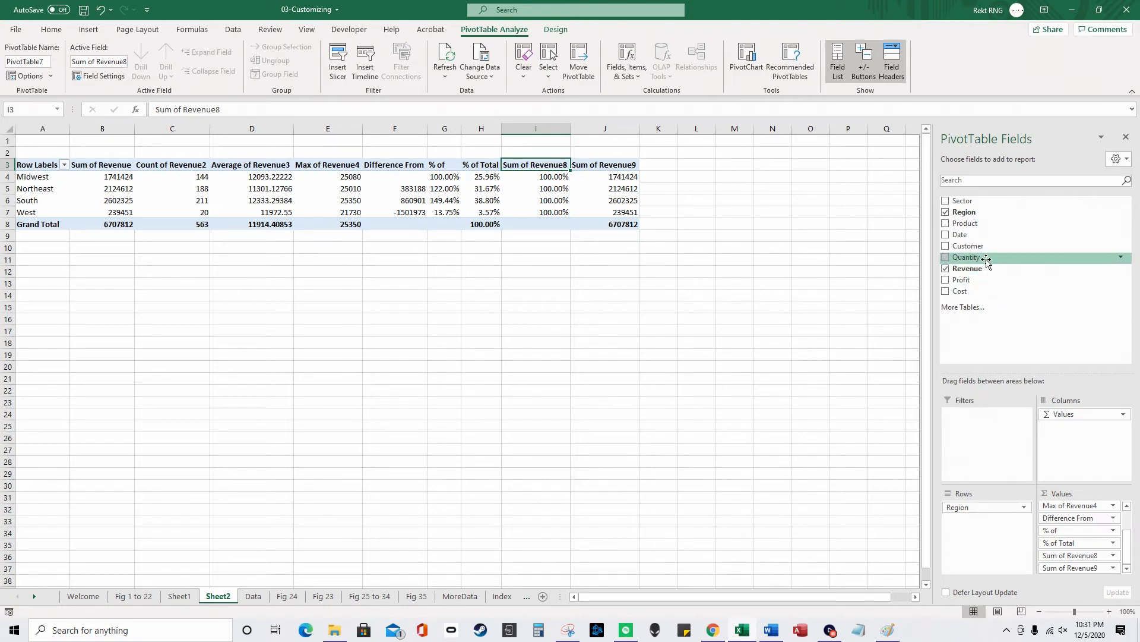
Step: Add the Sector field to the pivot table rows beneath Region
left_click_drag(963, 201, 990, 538)
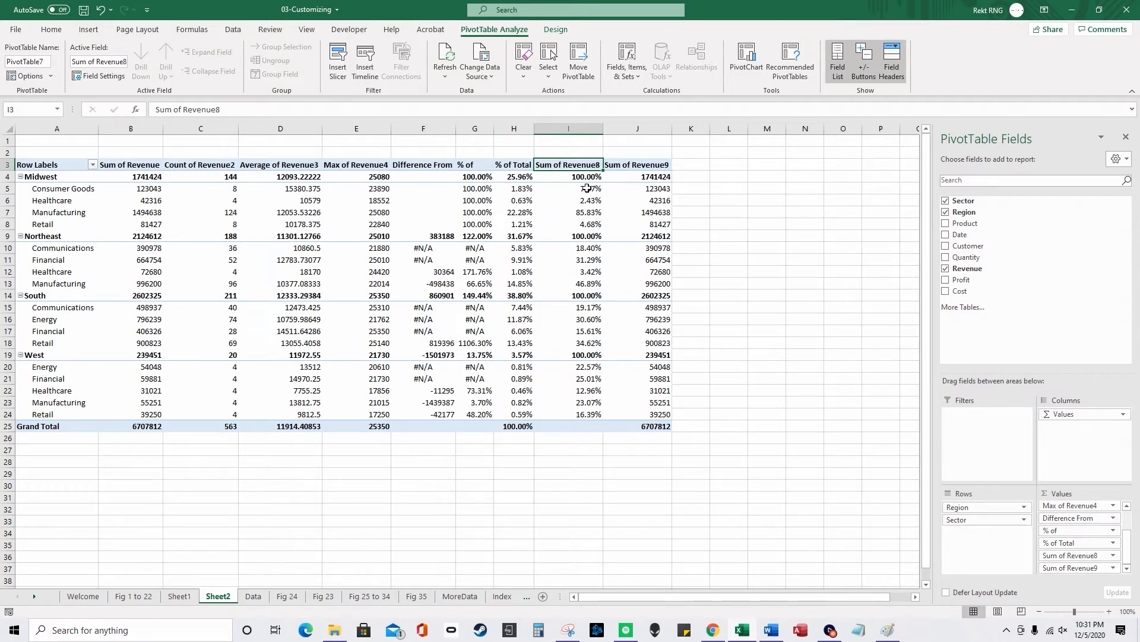
mouse_move(589, 188)
mouse_move(603, 199)
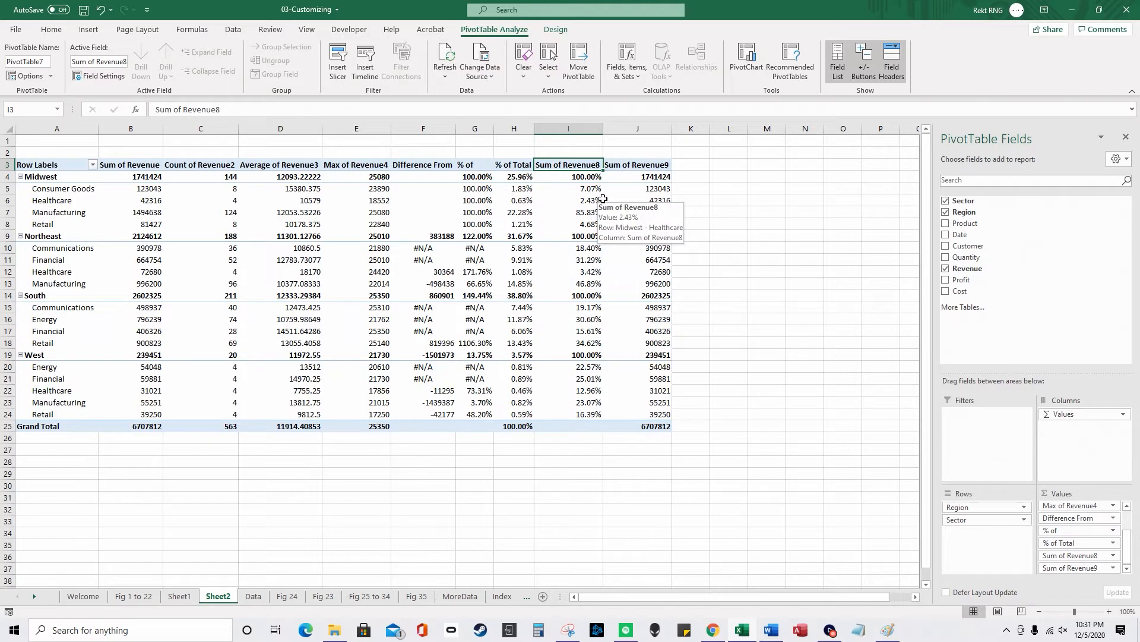
mouse_move(957, 519)
left_mouse_down()
mouse_move(968, 503)
mouse_move(974, 525)
left_mouse_up()
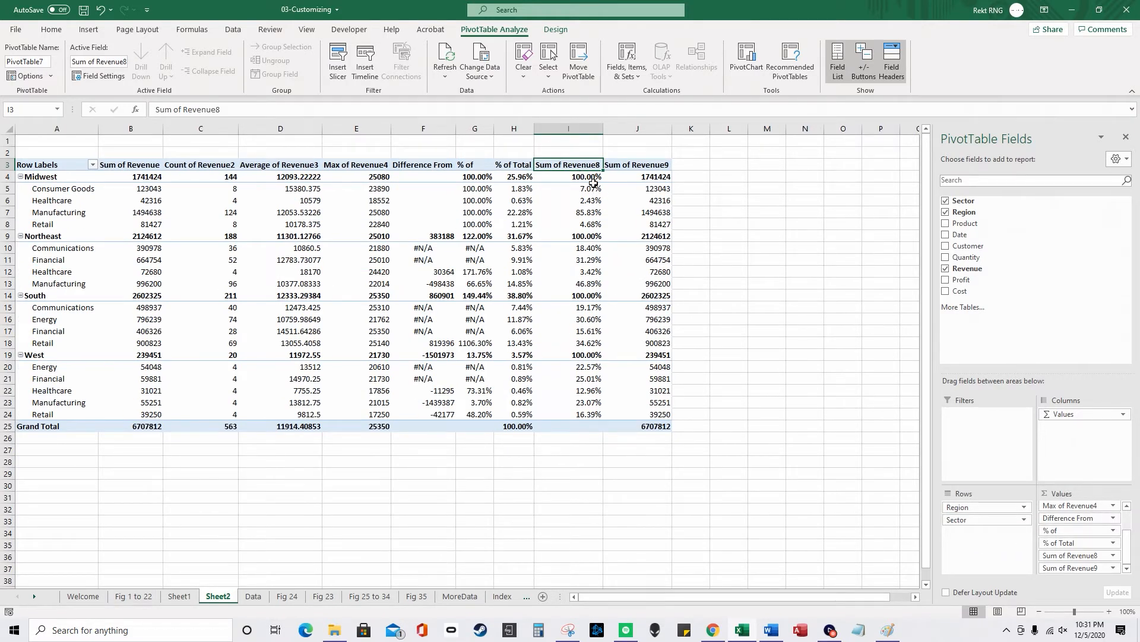
Step: Compare the Midwest sector percentages in the Sum of Revenue8 column with those in the % of Total column
left_click_drag(597, 190, 602, 224)
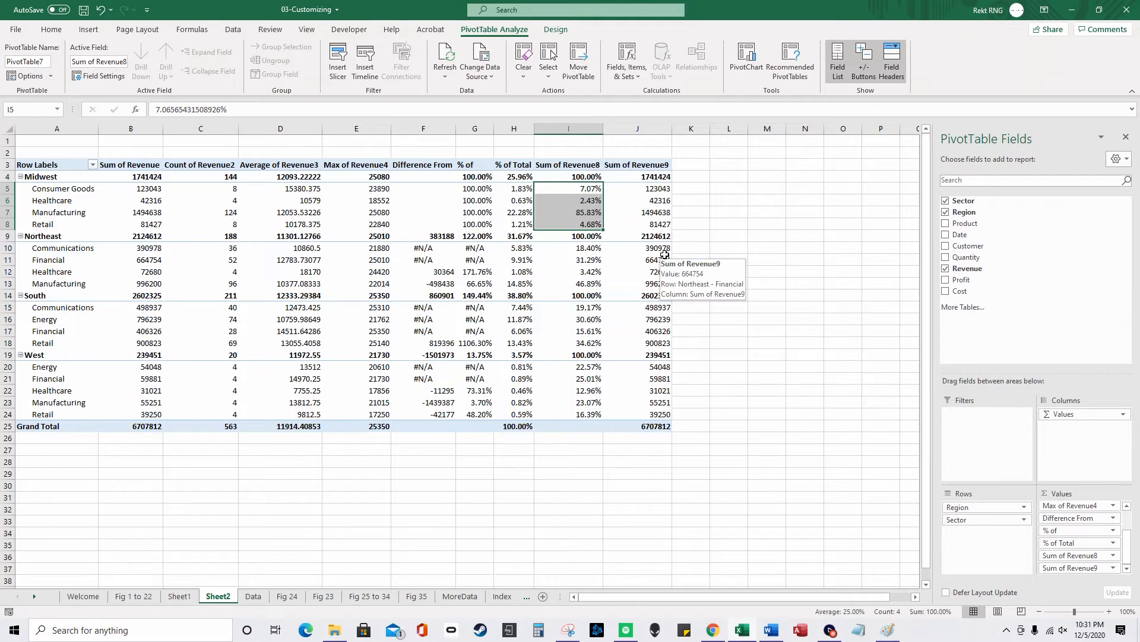
left_click_drag(516, 189, 525, 219)
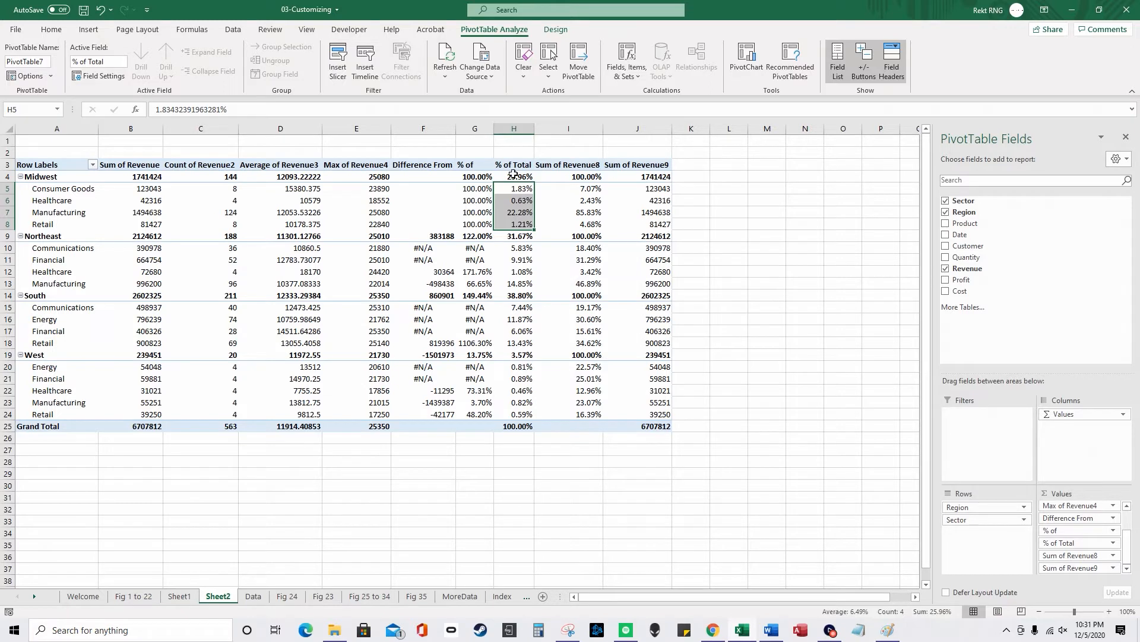
left_click_drag(525, 425, 509, 177)
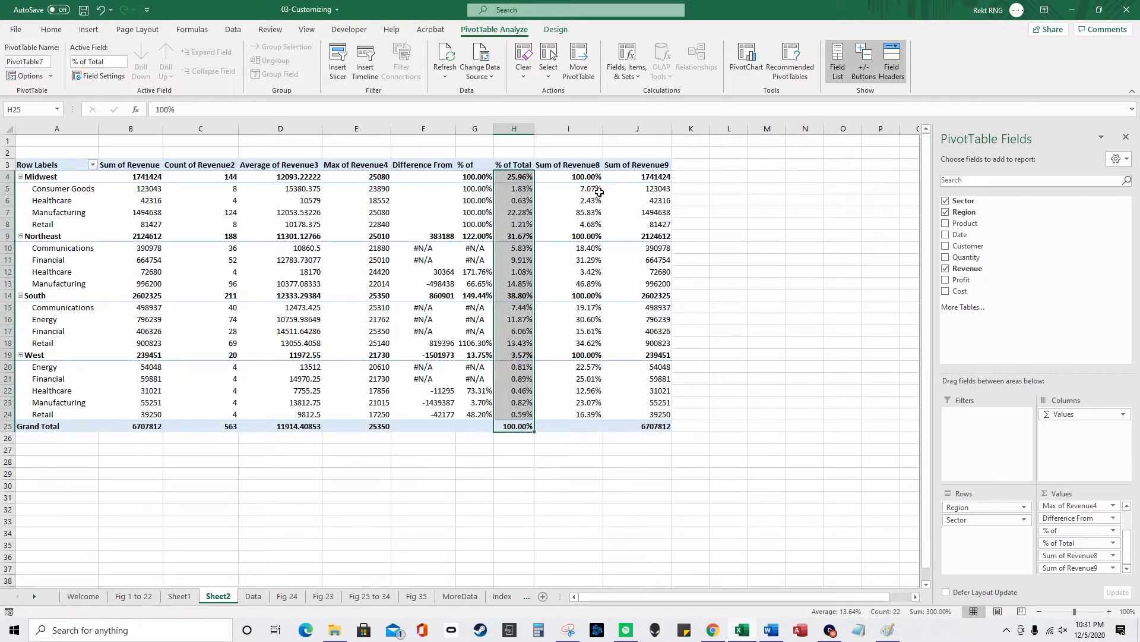
left_click_drag(590, 189, 593, 221)
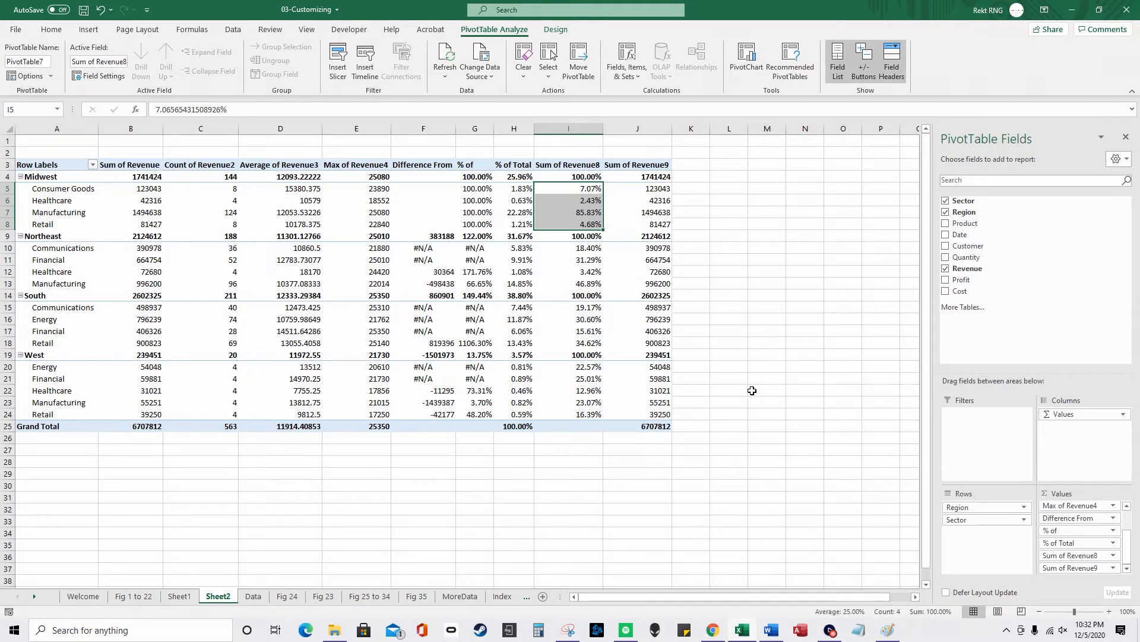
Step: Open the 04-SortFilterGroup workbook from the Pivot Table Data Crunching folder and close 03-Customizing without saving it
left_click(1123, 12)
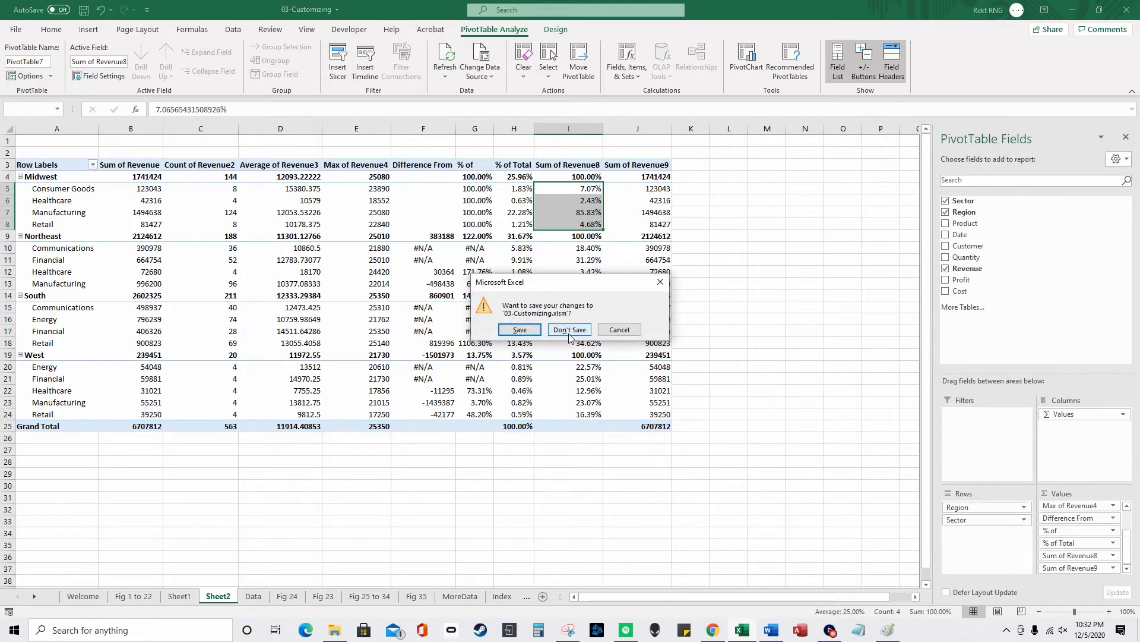
left_click(335, 630)
double_click(494, 249)
left_click(1073, 10)
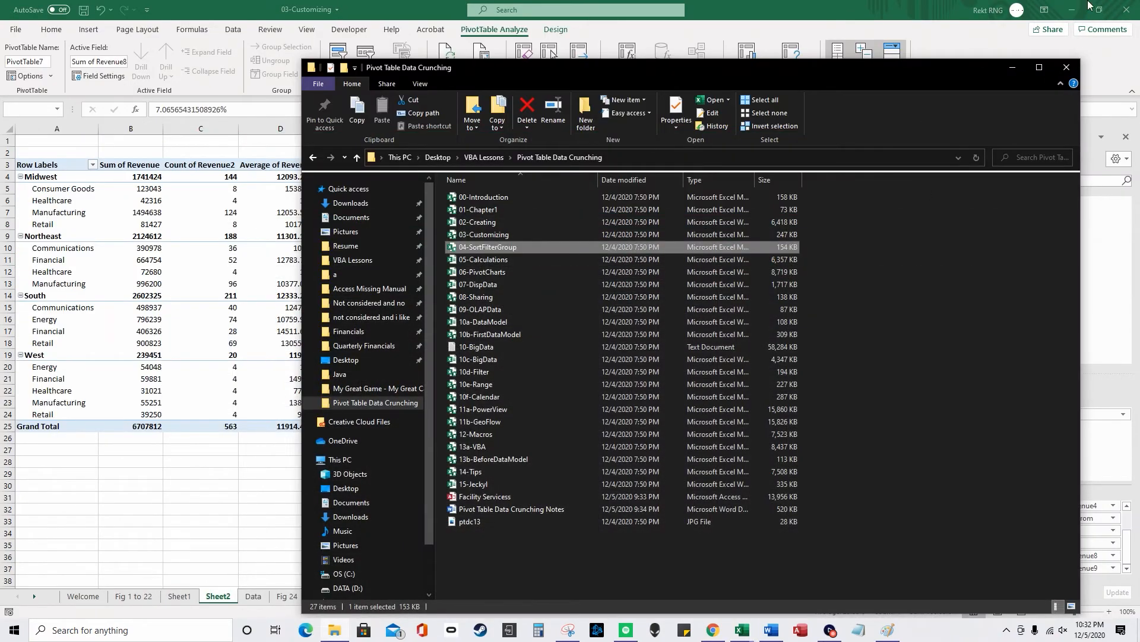
double_click(1003, 62)
left_click(1075, 6)
left_click(1127, 10)
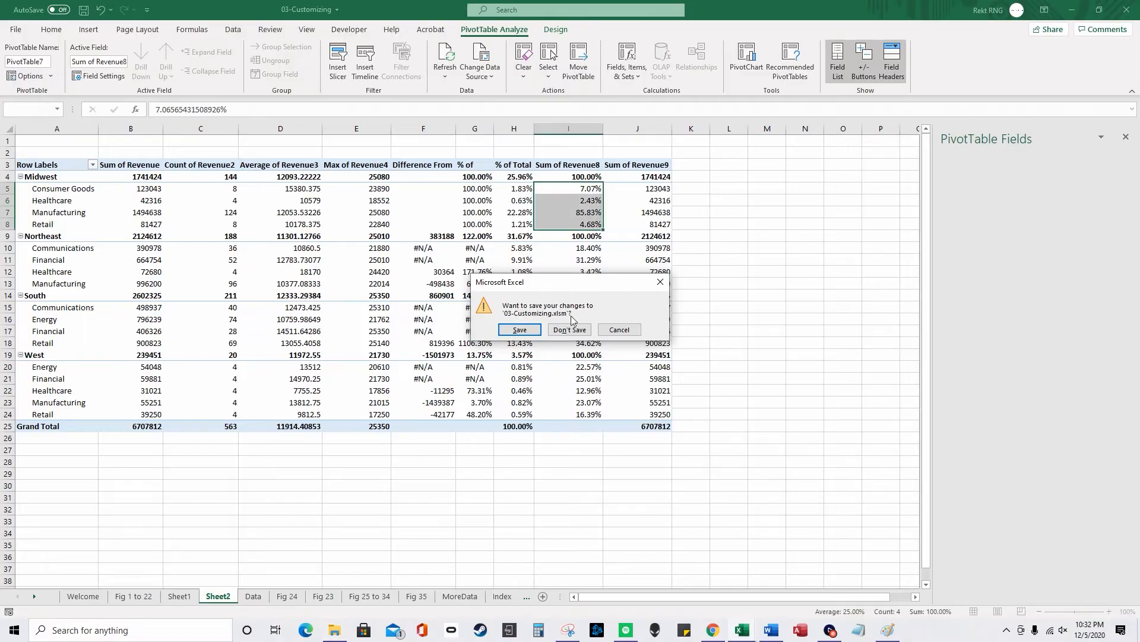
left_click(570, 328)
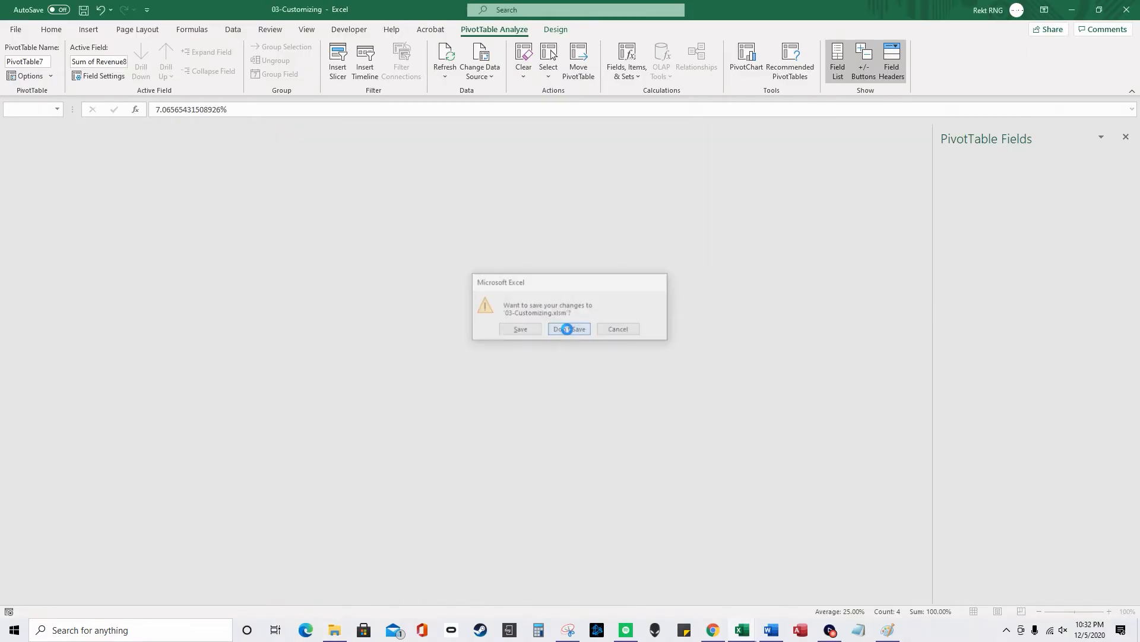
left_click(747, 632)
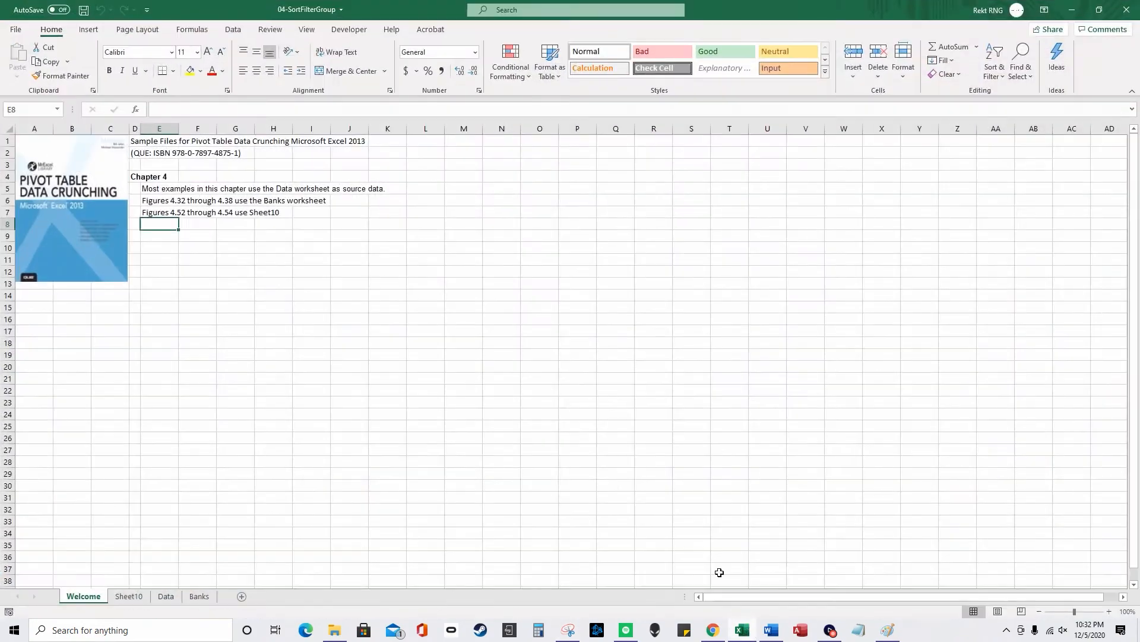
Step: Create a pivot table on a new worksheet from the Data sheet range A1:L564
left_click(128, 596)
left_click(167, 596)
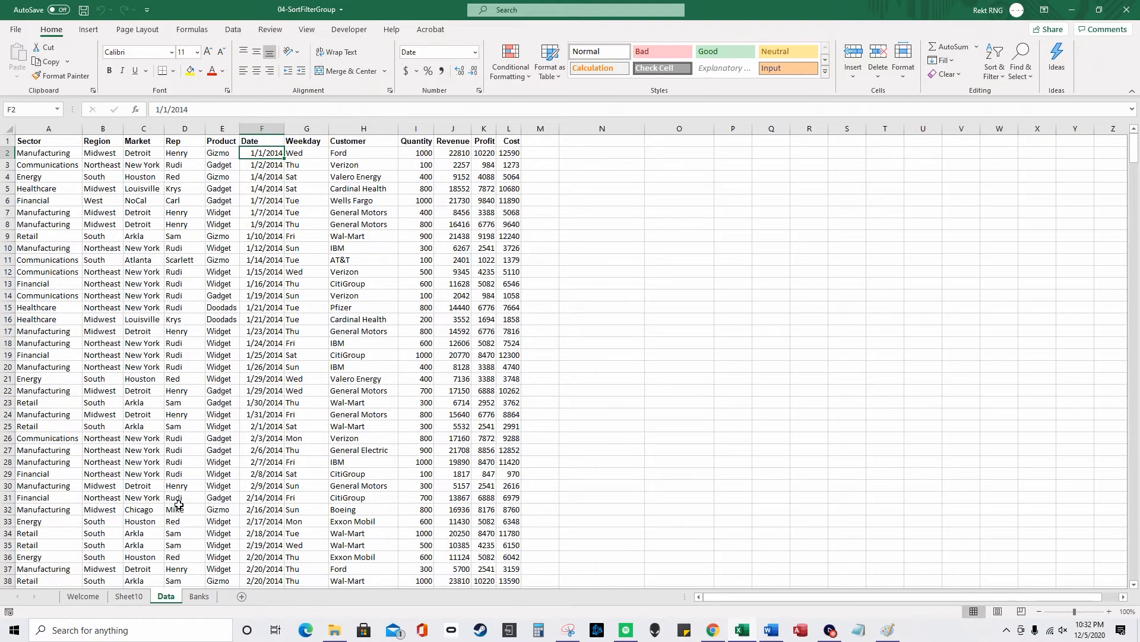
left_click(33, 140)
key("ctrl+shift+End")
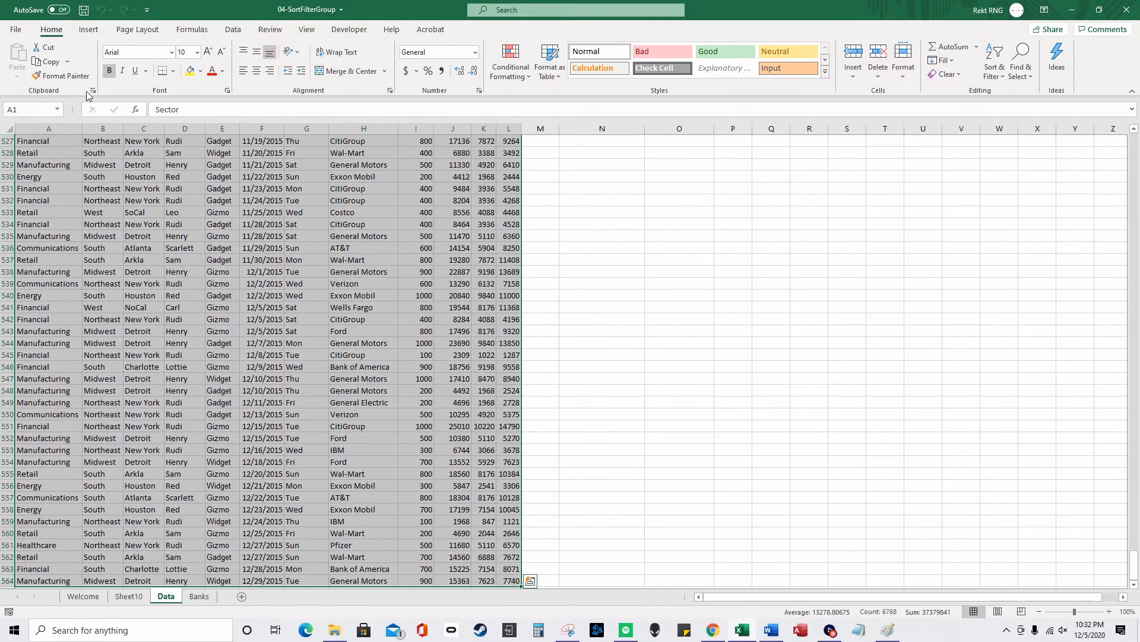
left_click(88, 30)
left_click(34, 65)
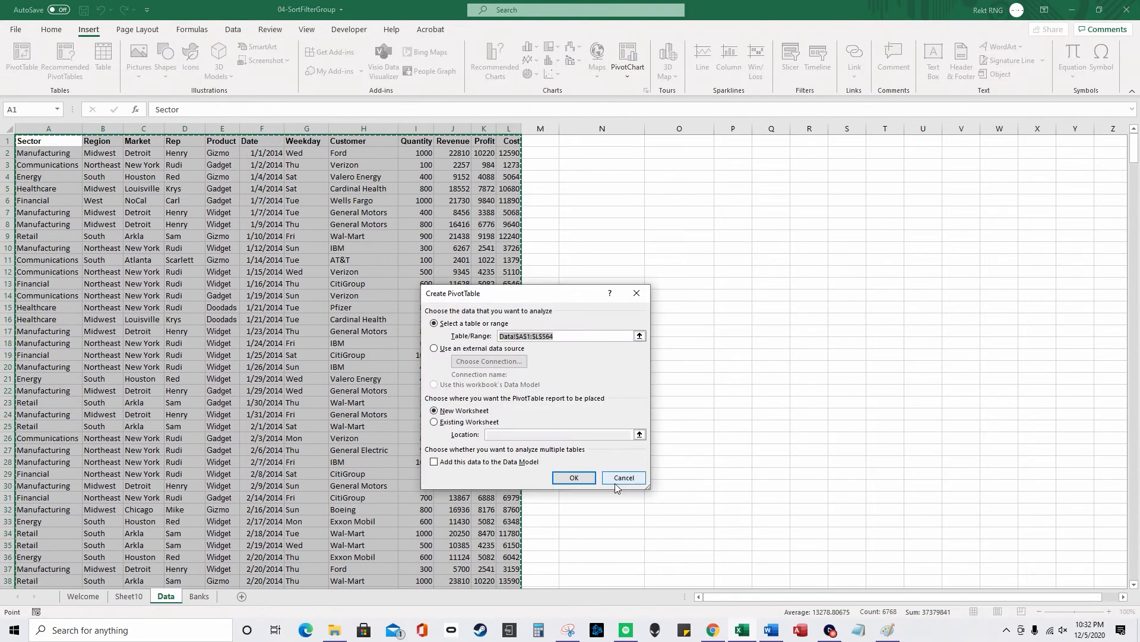
left_click(574, 478)
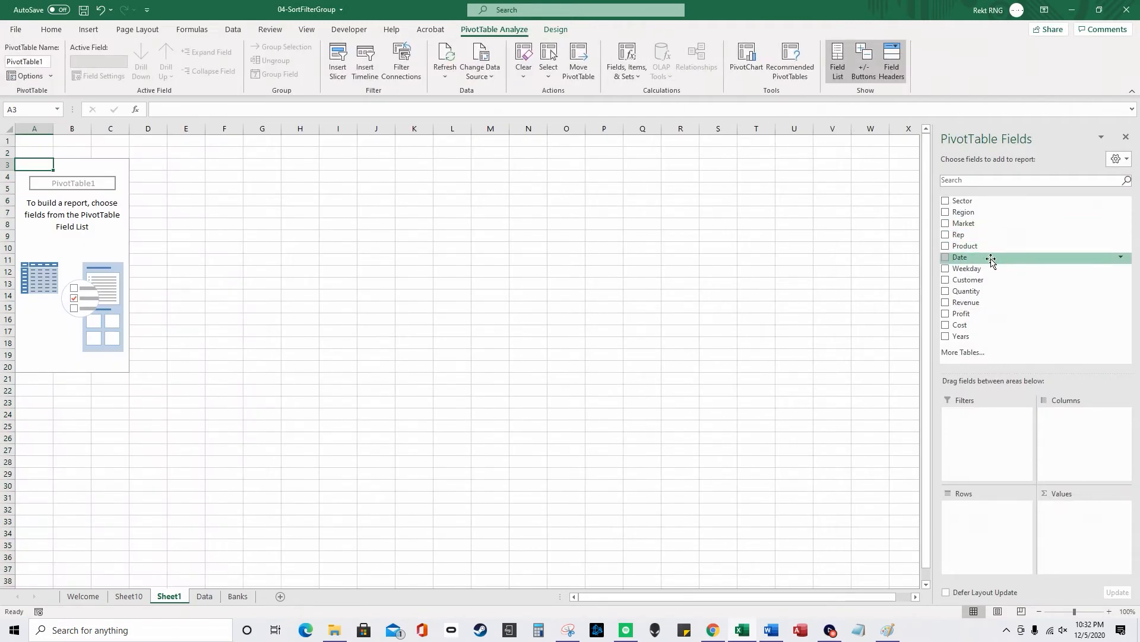
Step: Lay out the new pivot table with Date in the columns, Region in the rows and Revenue as values
left_click_drag(990, 257, 1073, 431)
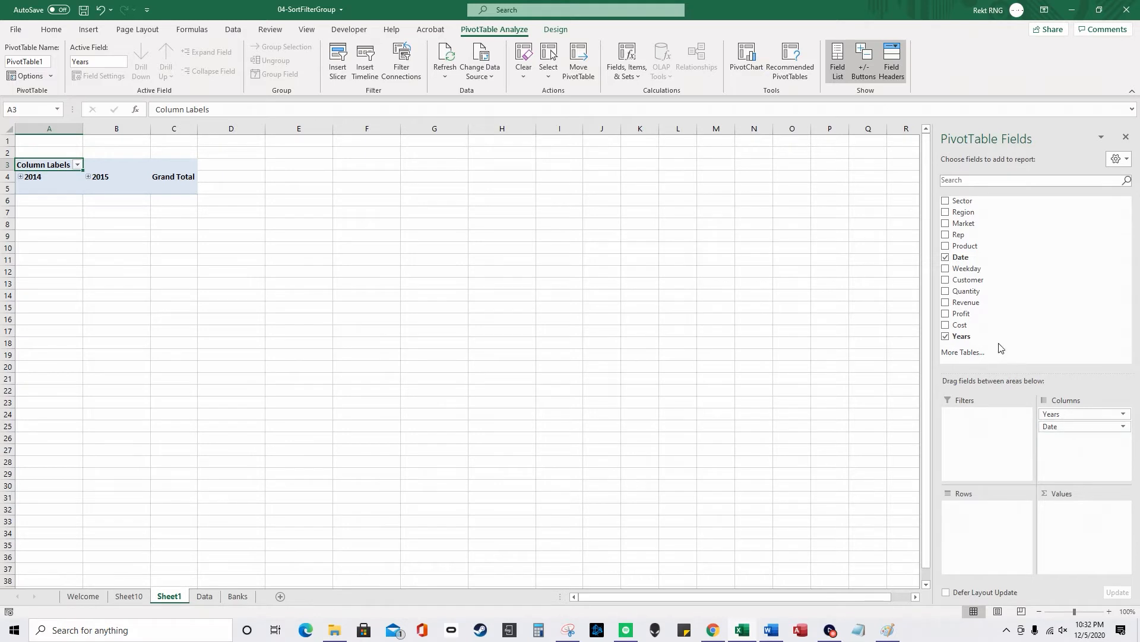
left_click_drag(985, 212, 995, 529)
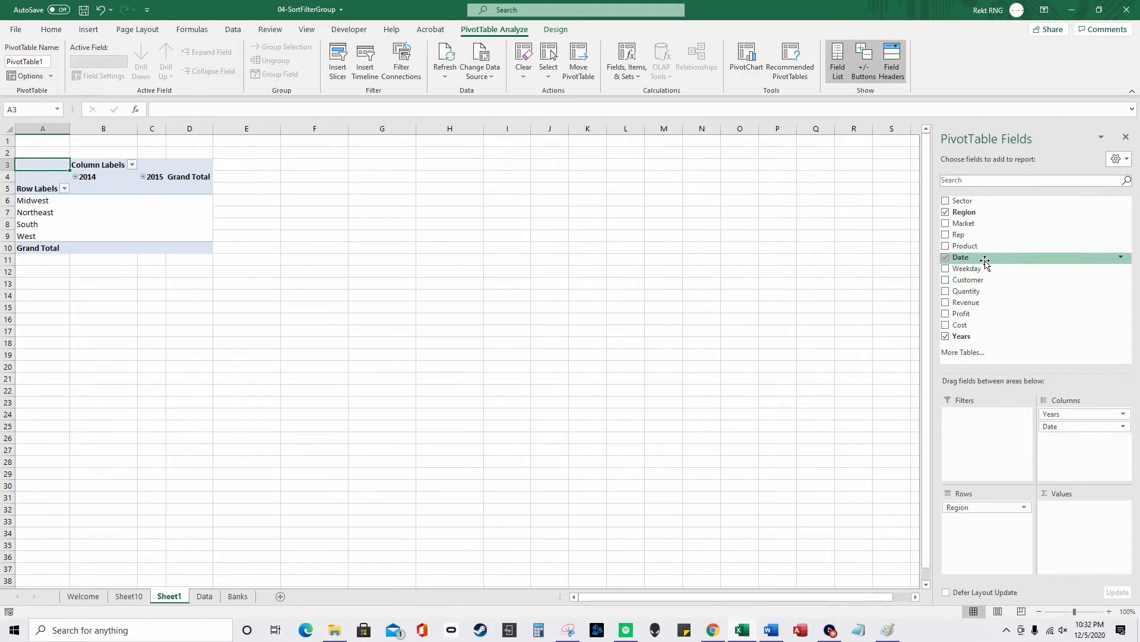
left_click_drag(967, 303, 1078, 511)
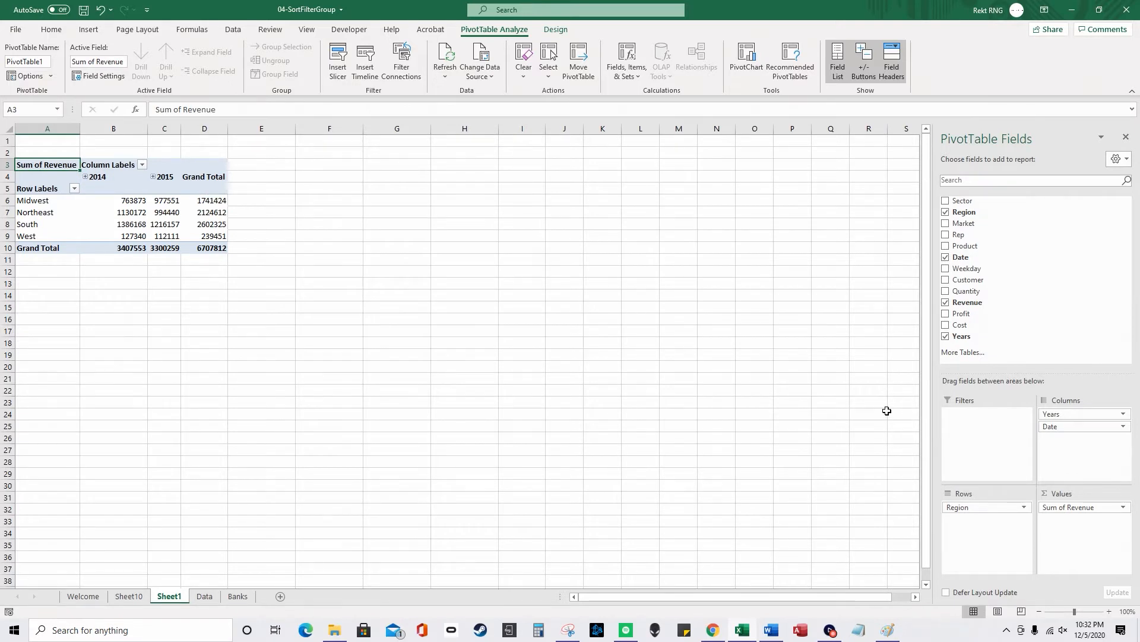
left_click(166, 212)
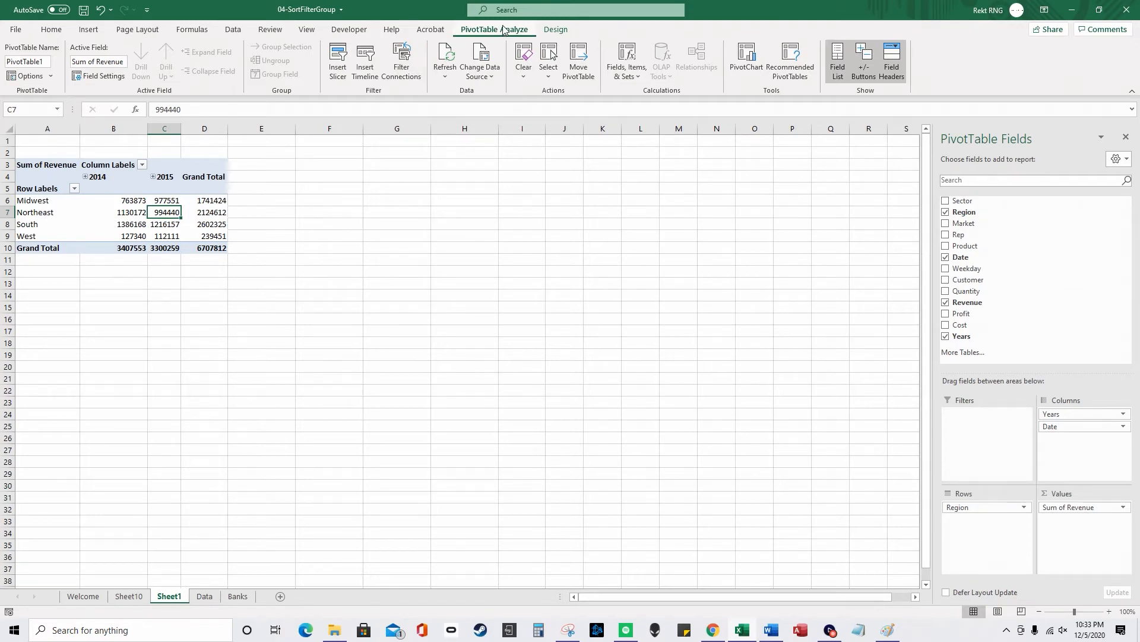
Step: Try to group the 2014 and 2015 column dates by months, quarters and years
left_click_drag(114, 177, 163, 177)
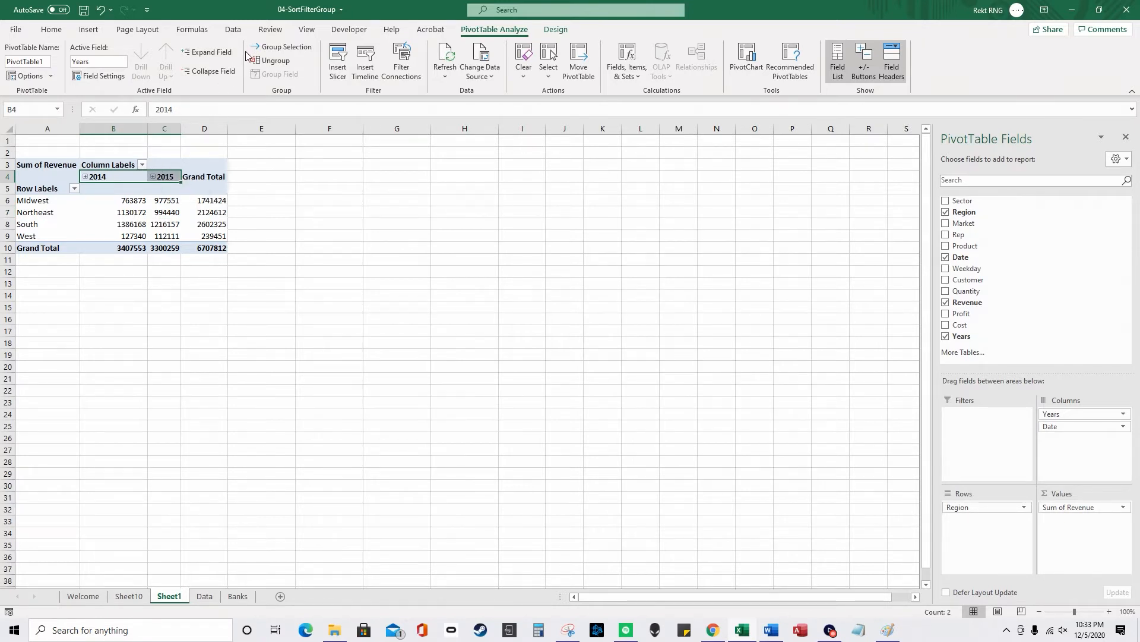
left_click(286, 50)
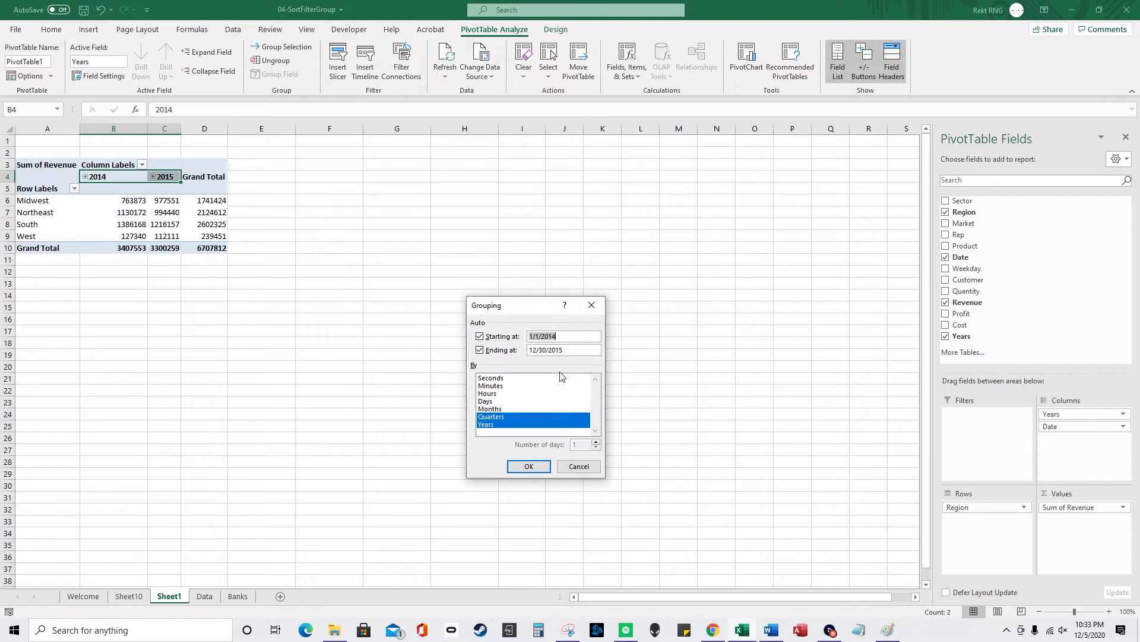
left_click(508, 410)
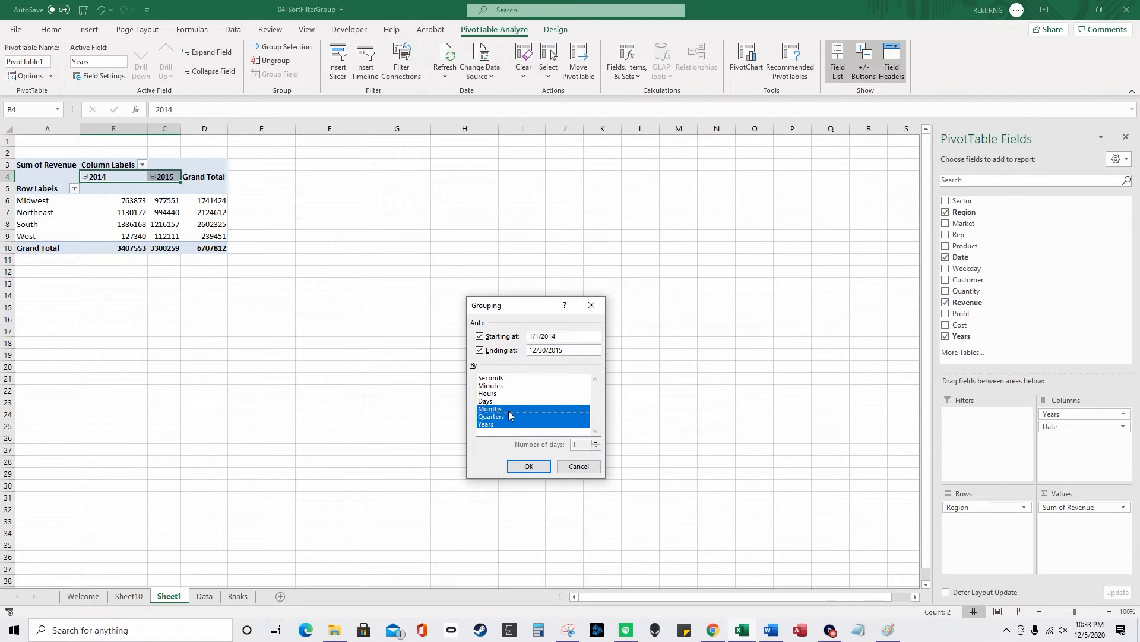
left_click(525, 466)
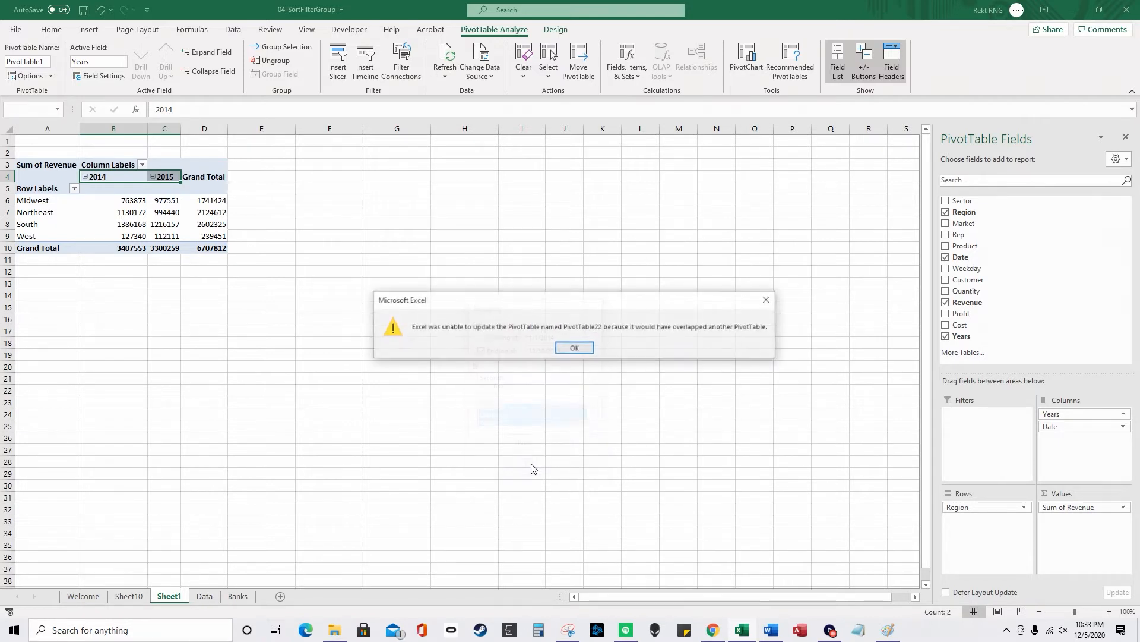
left_click(575, 350)
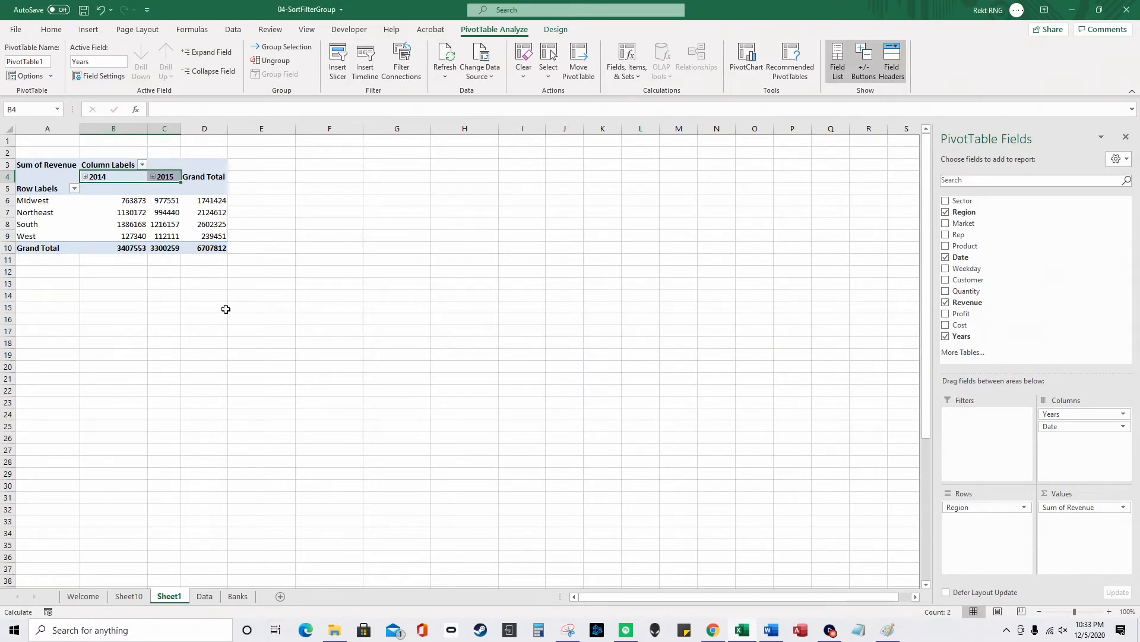
Step: Check the existing pivot tables on Sheet10, and create another pivot table on a new worksheet from Data range A1:L563
left_click(145, 596)
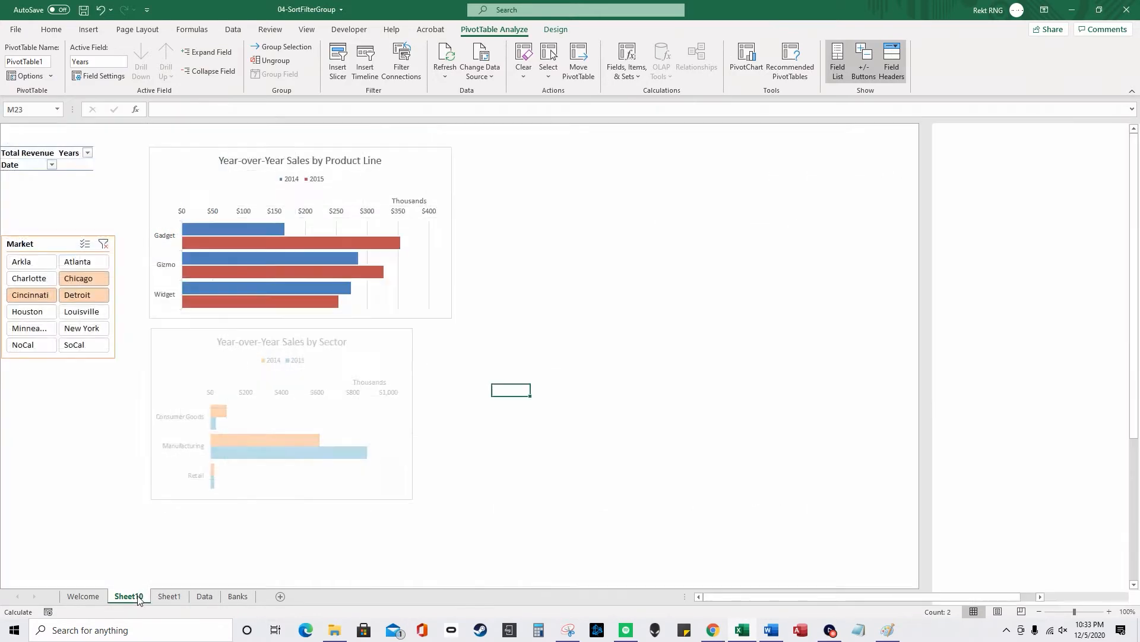
left_click(169, 596)
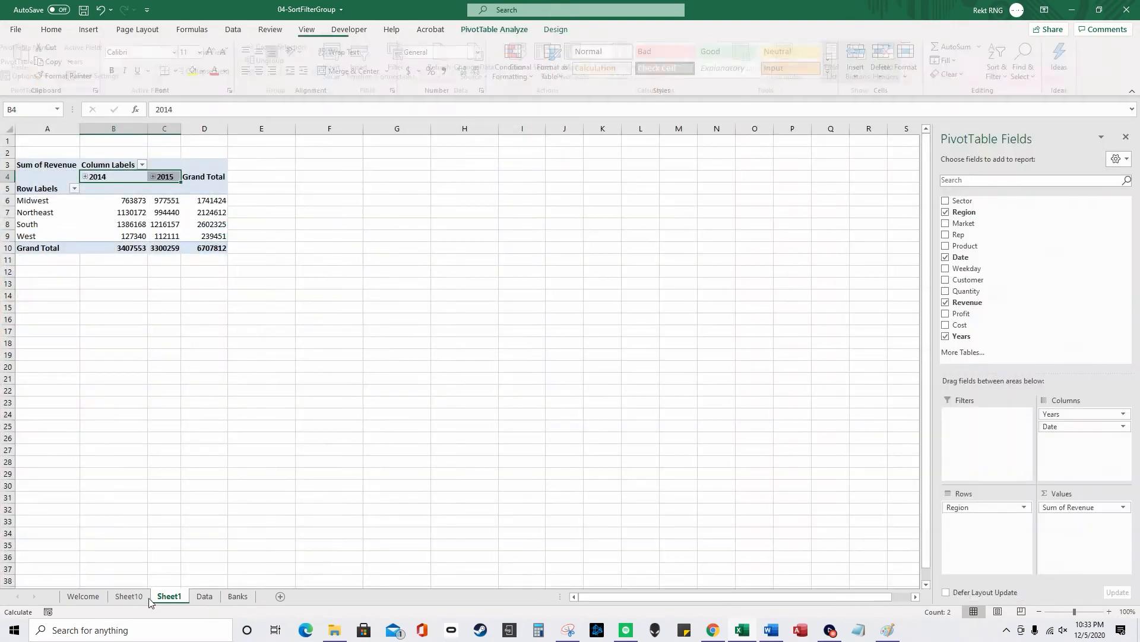
left_click(204, 596)
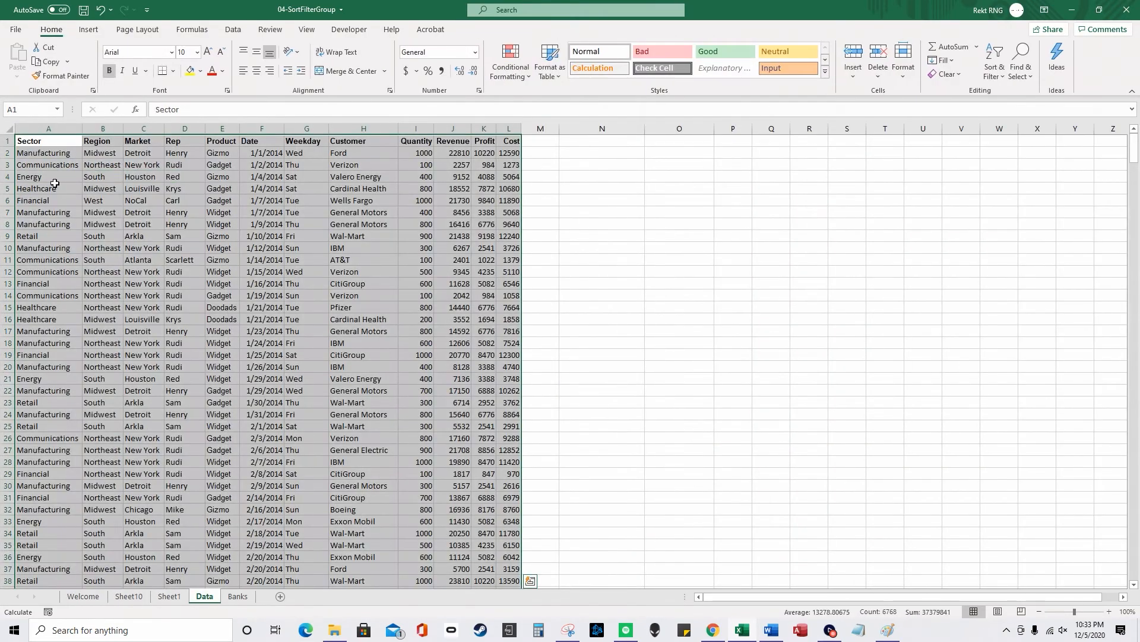
left_click(60, 144)
key("ctrl+shift+End")
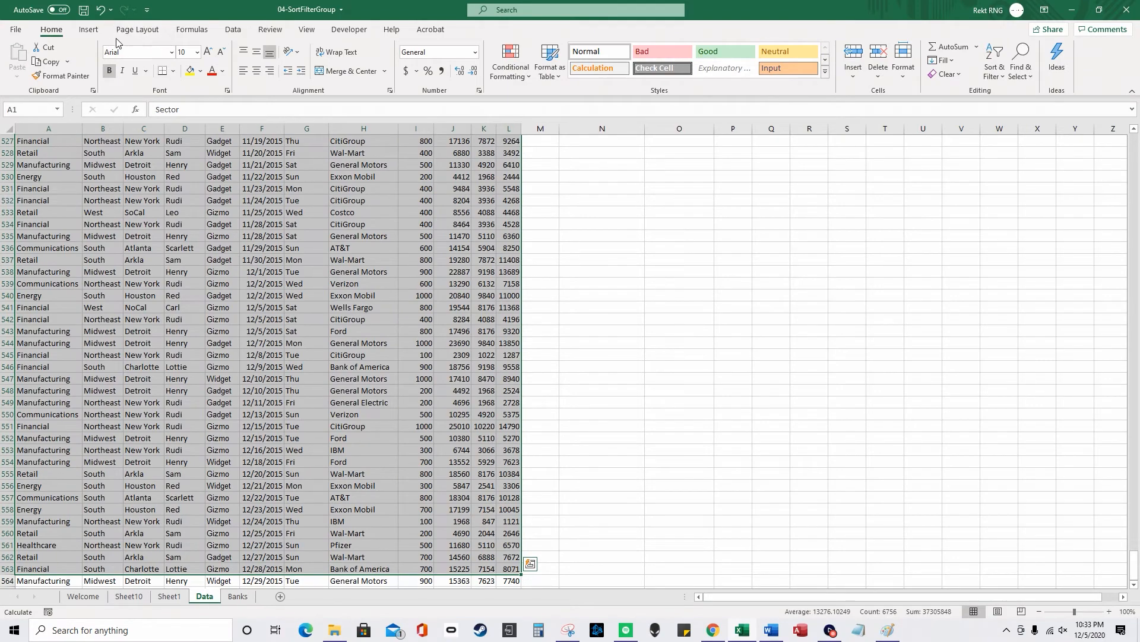
left_click(90, 33)
left_click(22, 59)
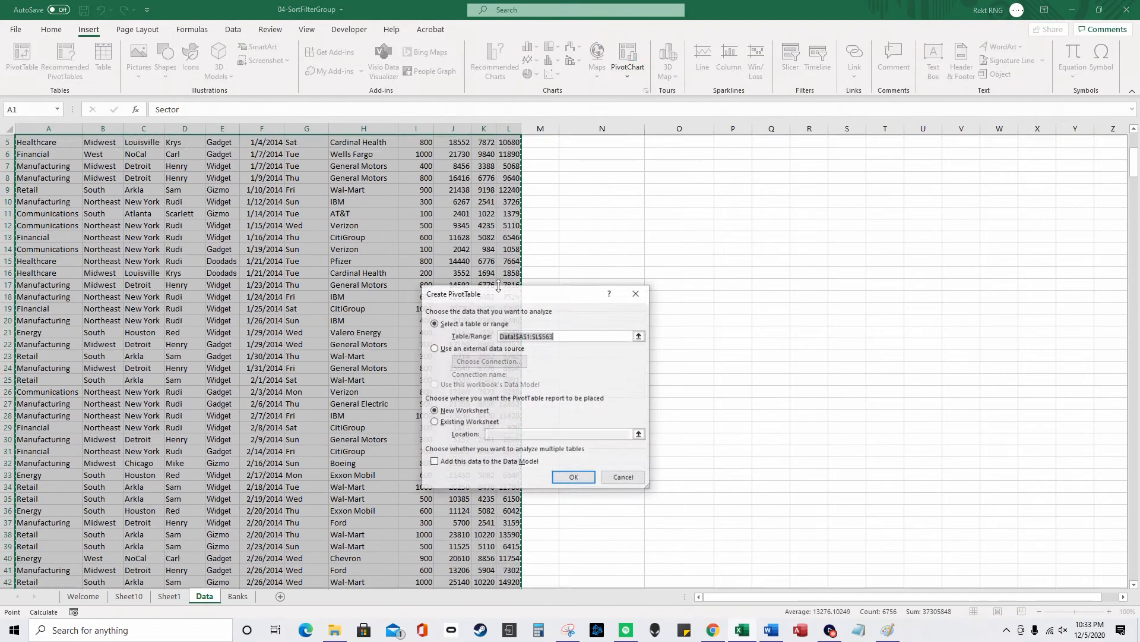
left_click(575, 481)
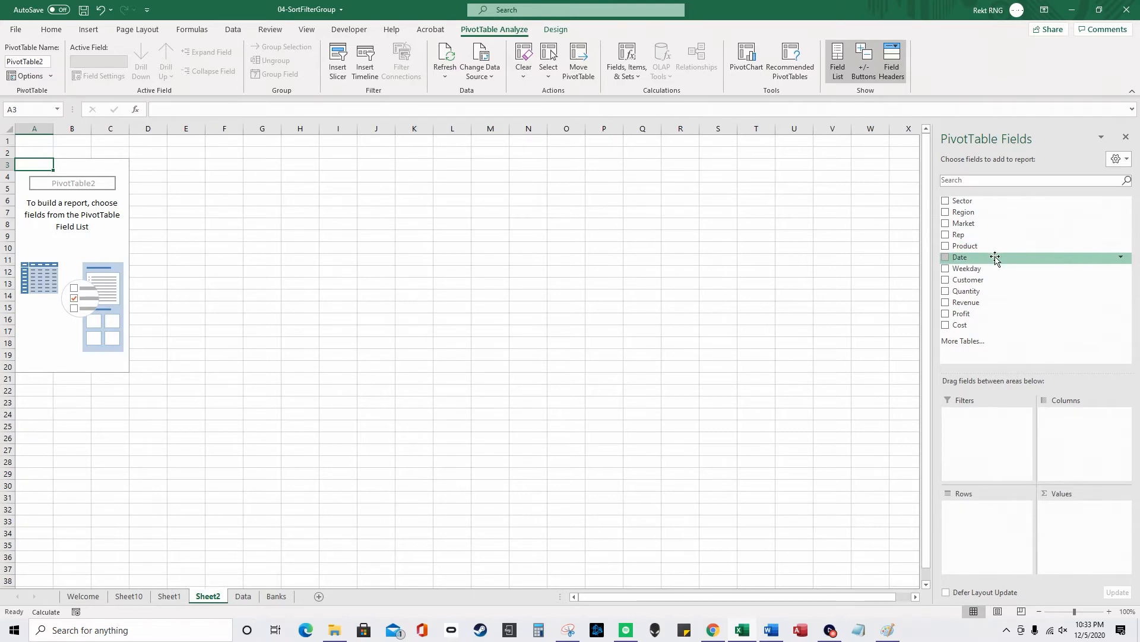
Step: Fill the pivot table on Sheet2 with Date in the columns, Region in the rows and Revenue as values
left_click_drag(986, 258, 1048, 313)
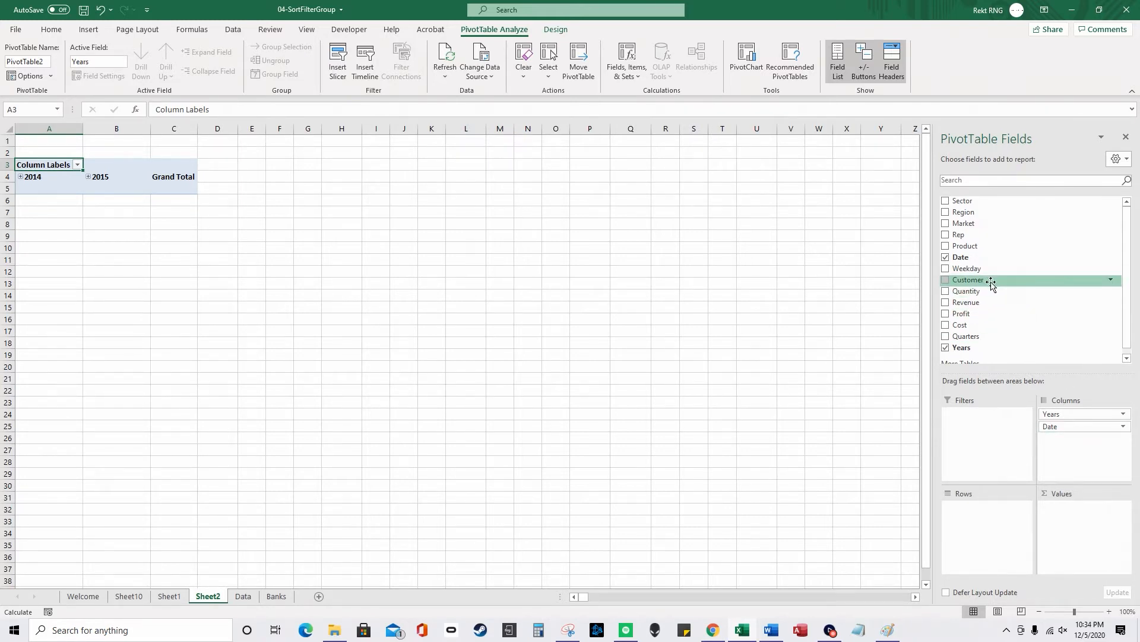
left_click_drag(996, 212, 971, 520)
left_click_drag(999, 303, 1091, 504)
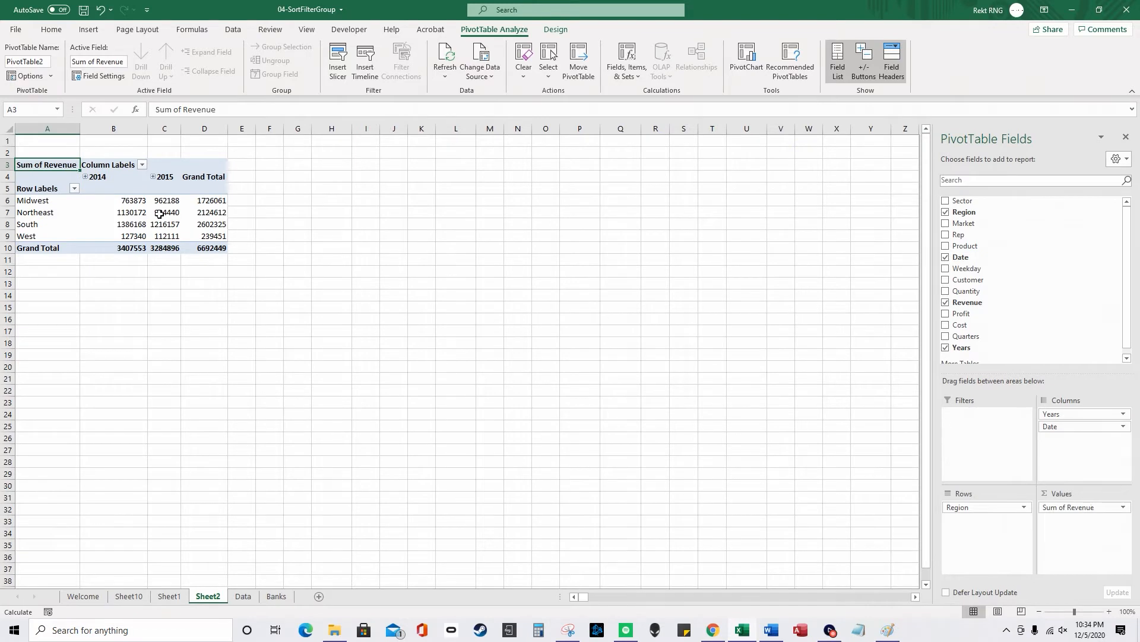
Step: Group the year columns on Sheet2 by months, quarters and years, and look at Sheet10 before returning
left_click_drag(115, 177, 166, 177)
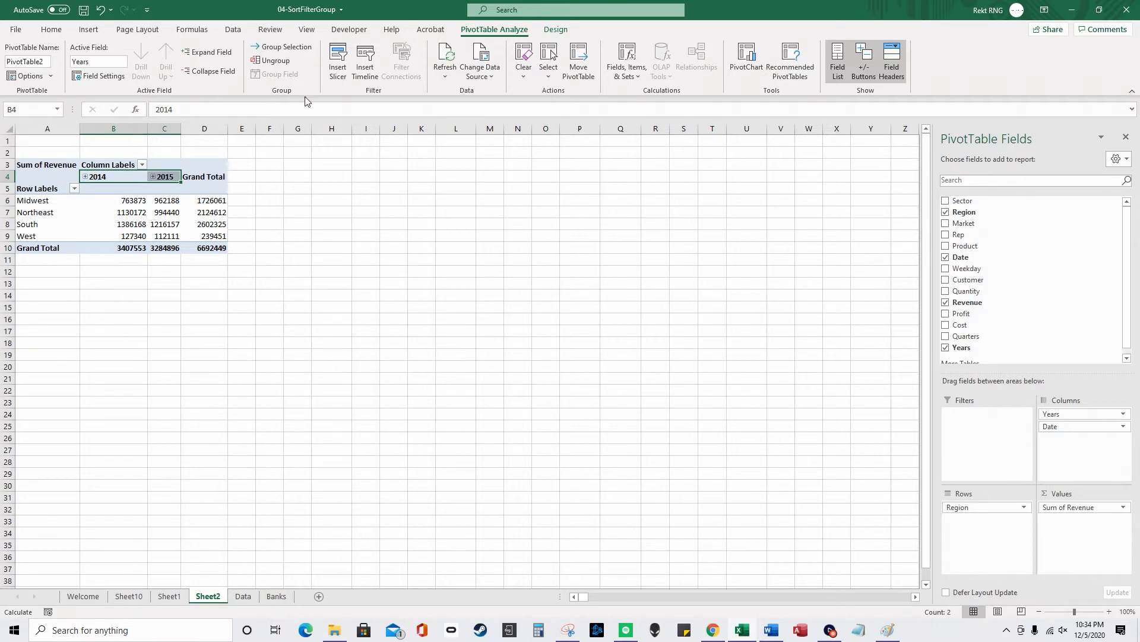
left_click(283, 47)
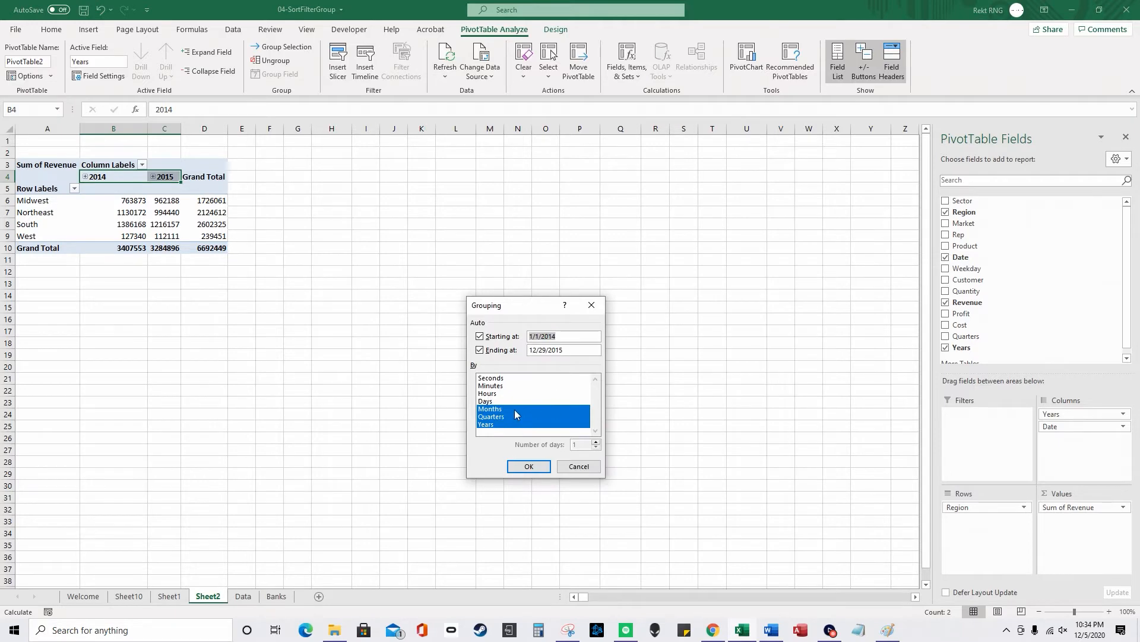
left_click(524, 463)
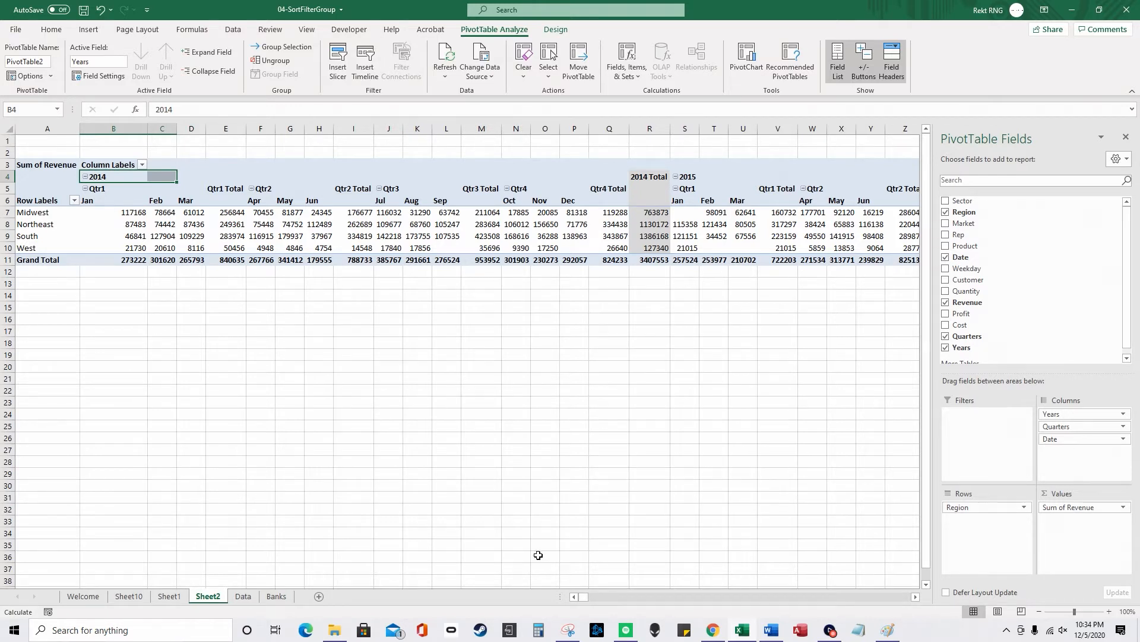
left_click(143, 596)
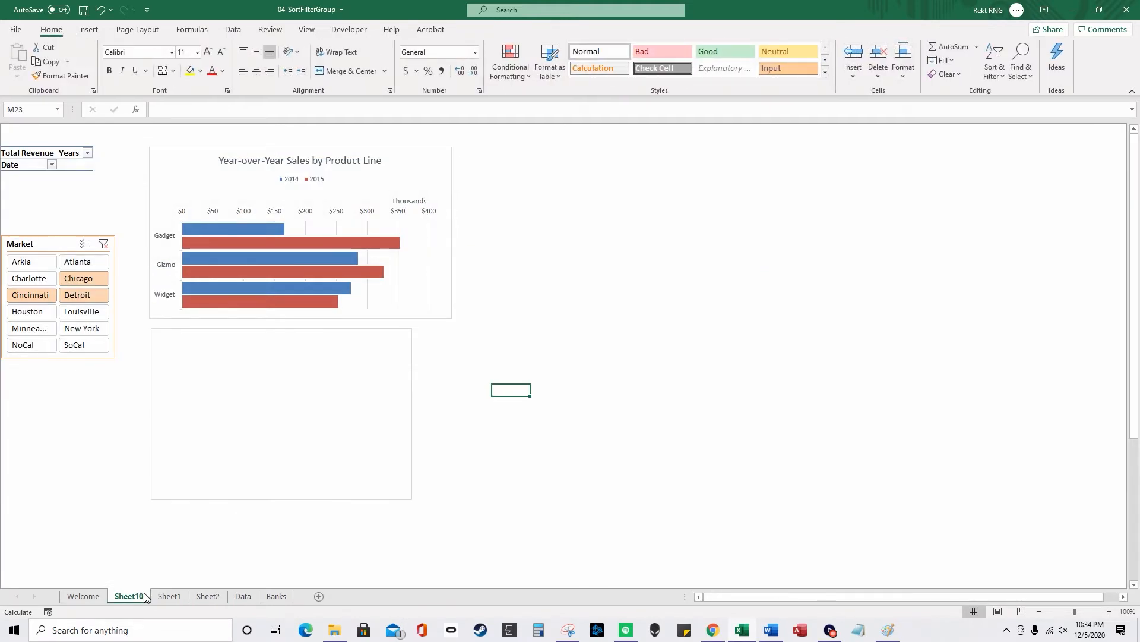
left_click(206, 596)
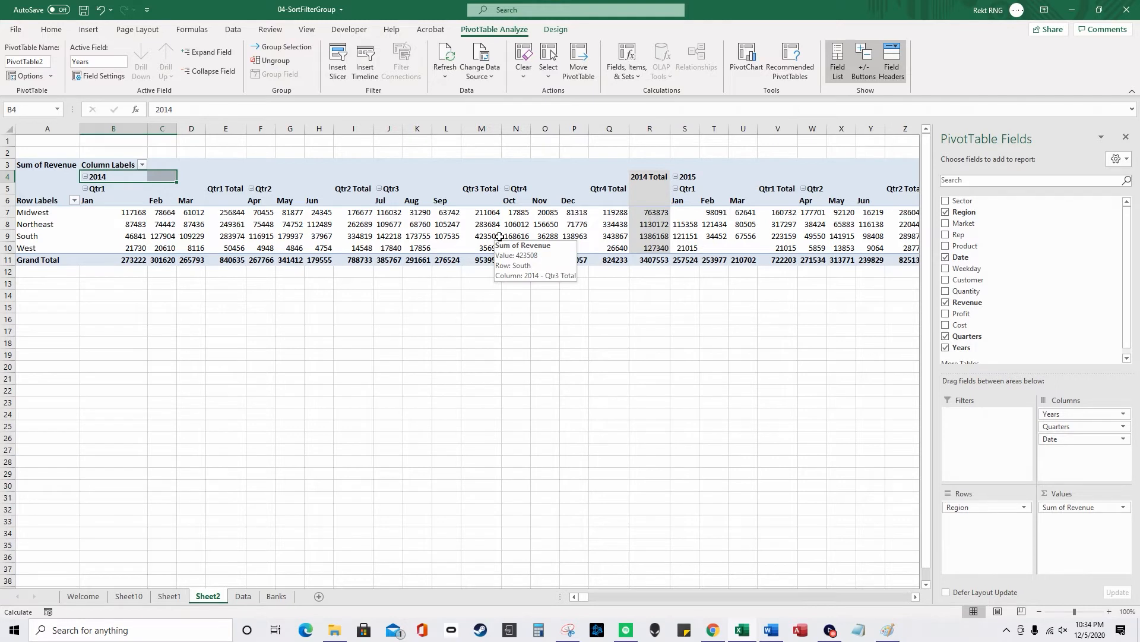
Step: Change the date grouping settings to days only, with the number of days set to 7
left_click(288, 48)
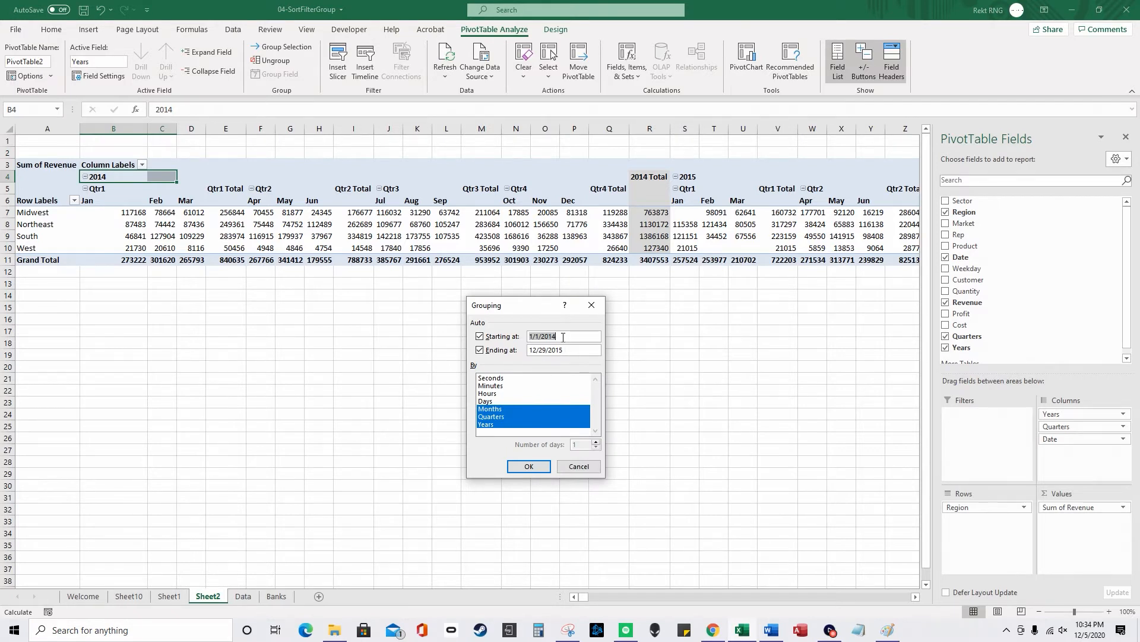
left_click(505, 400)
left_click(507, 409)
left_click(507, 416)
left_click(508, 424)
left_click(595, 443)
left_click(595, 443)
left_click(594, 443)
left_click(594, 442)
left_click(594, 442)
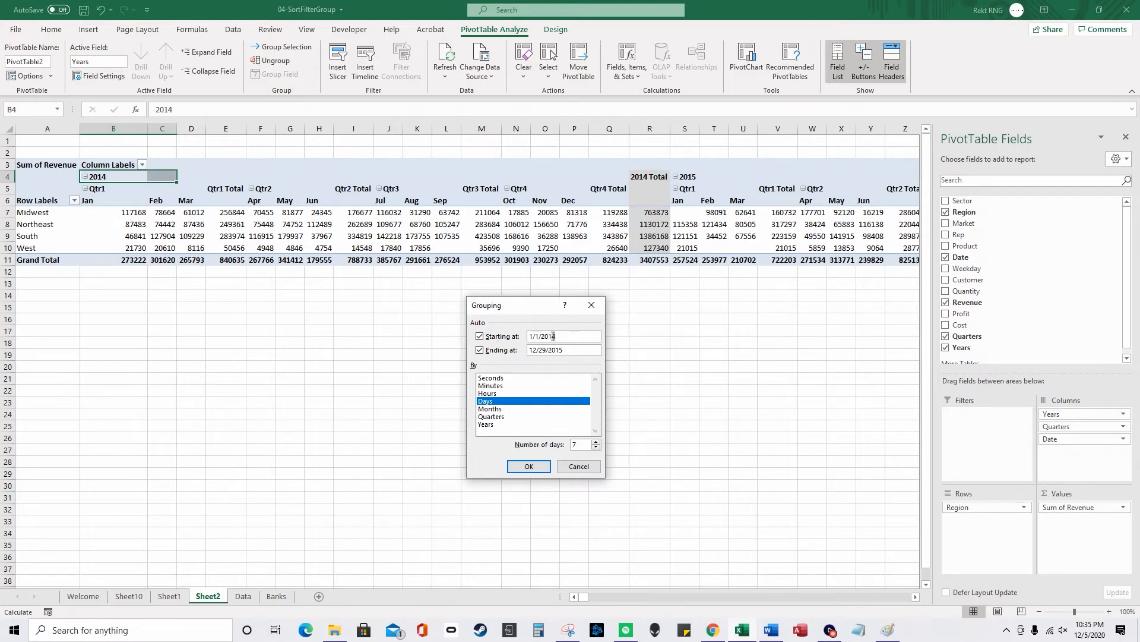
Step: Try a custom starting date, restore the automatic start of 1/1/2014 and apply the weekly date grouping
left_click_drag(553, 336, 527, 336)
left_click(509, 336)
type("12/30/20")
left_click(502, 336)
left_click(532, 467)
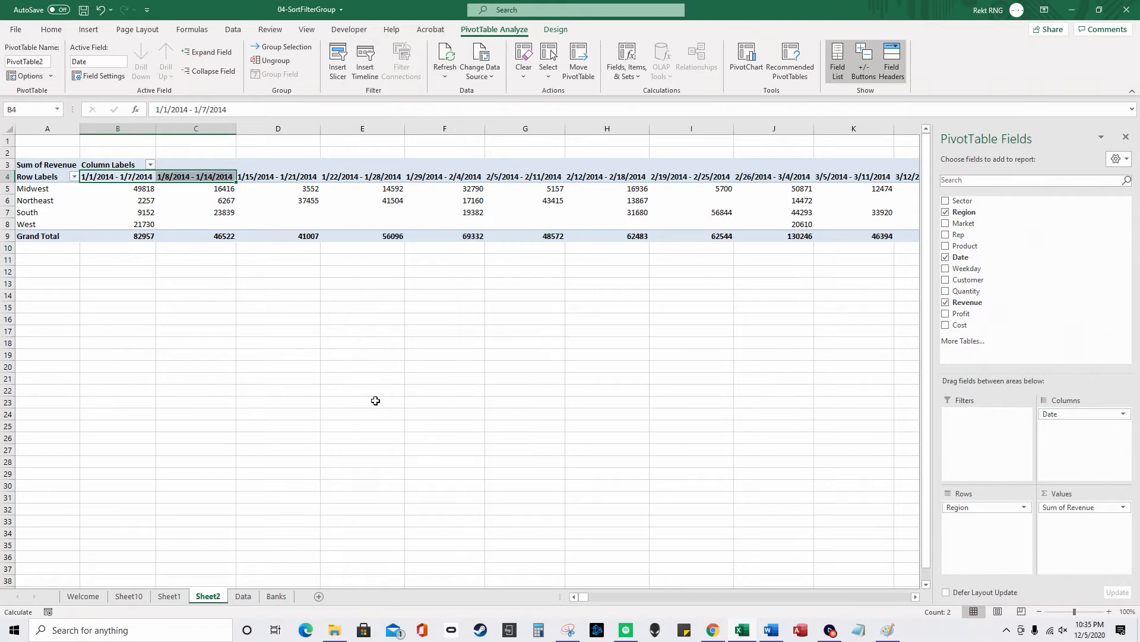
Step: Remove the Region, Date and Sum of Revenue fields from the pivot table layout
left_click_drag(986, 507, 1026, 287)
left_click_drag(1050, 414, 1050, 308)
left_click_drag(1069, 507, 1042, 313)
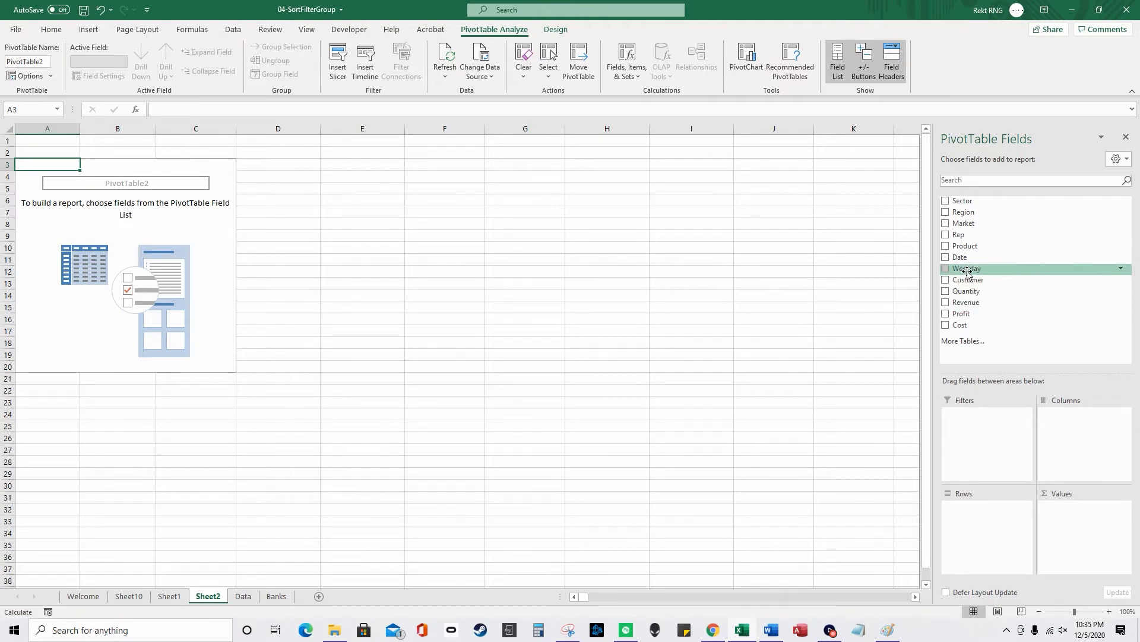
Step: Build the pivot table with Revenue as the row field and Customer as the value field
left_click_drag(990, 303, 980, 510)
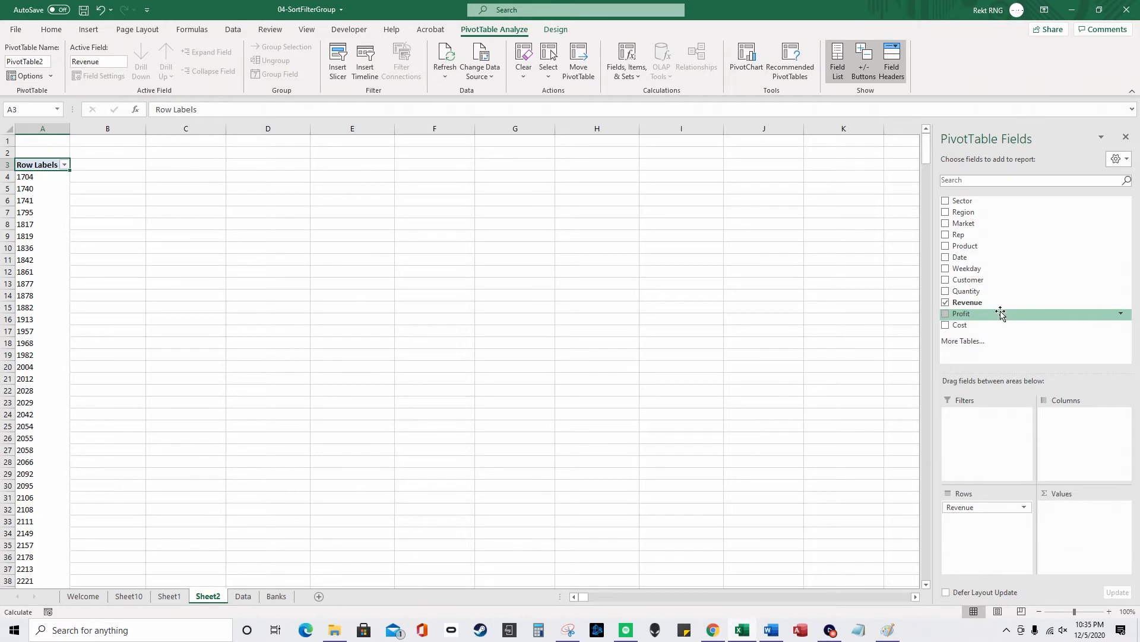
left_click_drag(998, 280, 1067, 530)
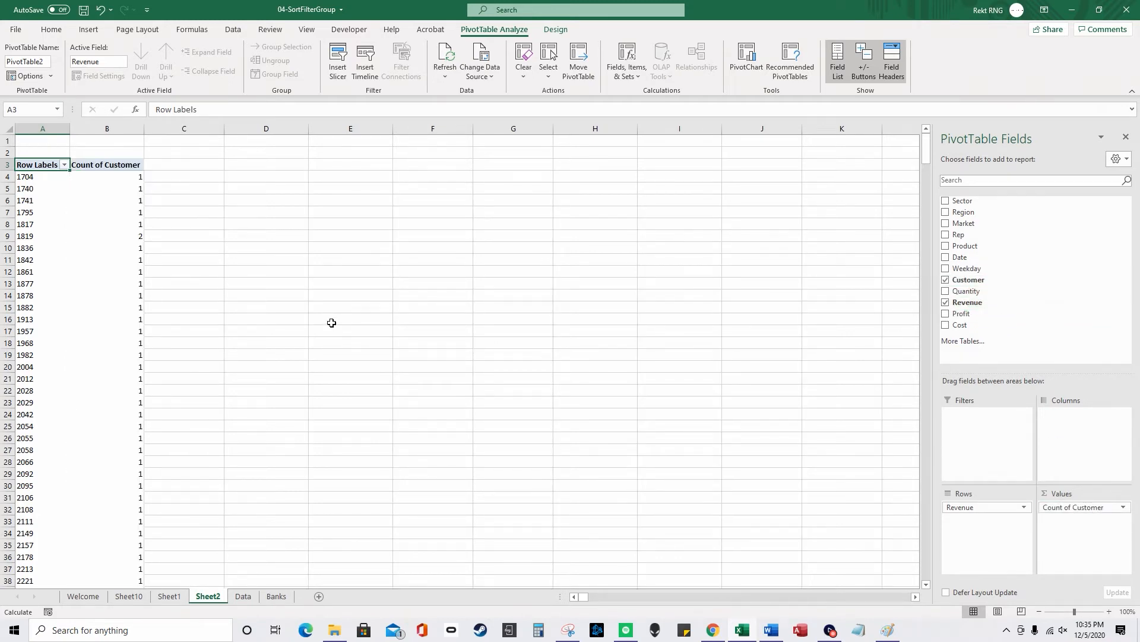
Step: Group the Revenue row labels starting at 0 and ending at 30000, in intervals of 5000
left_click(46, 178)
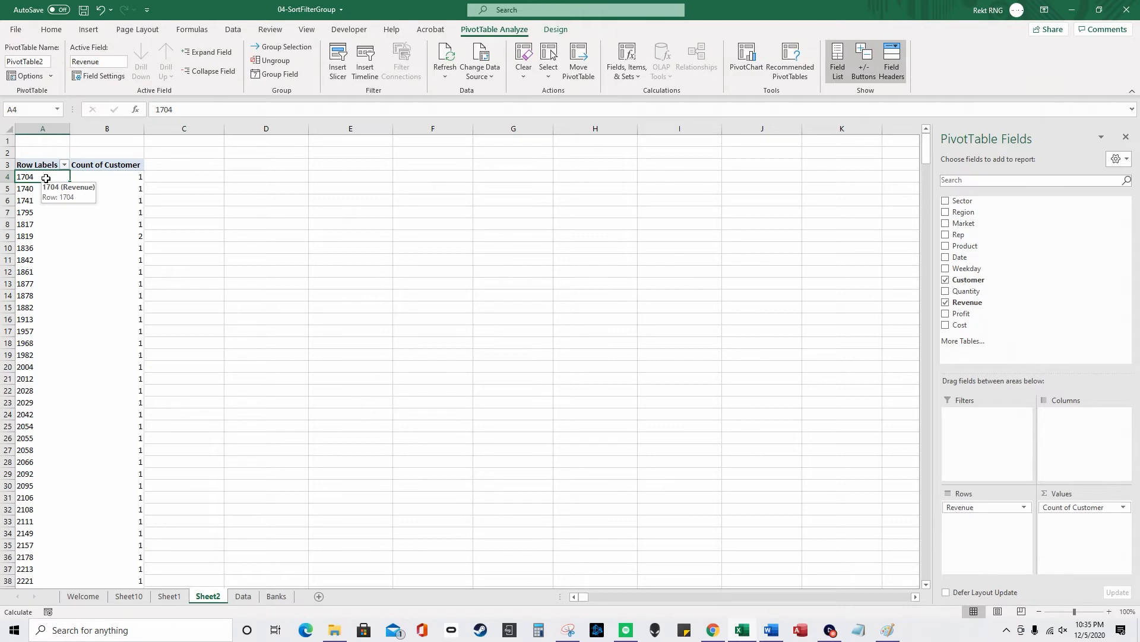
right_click(45, 179)
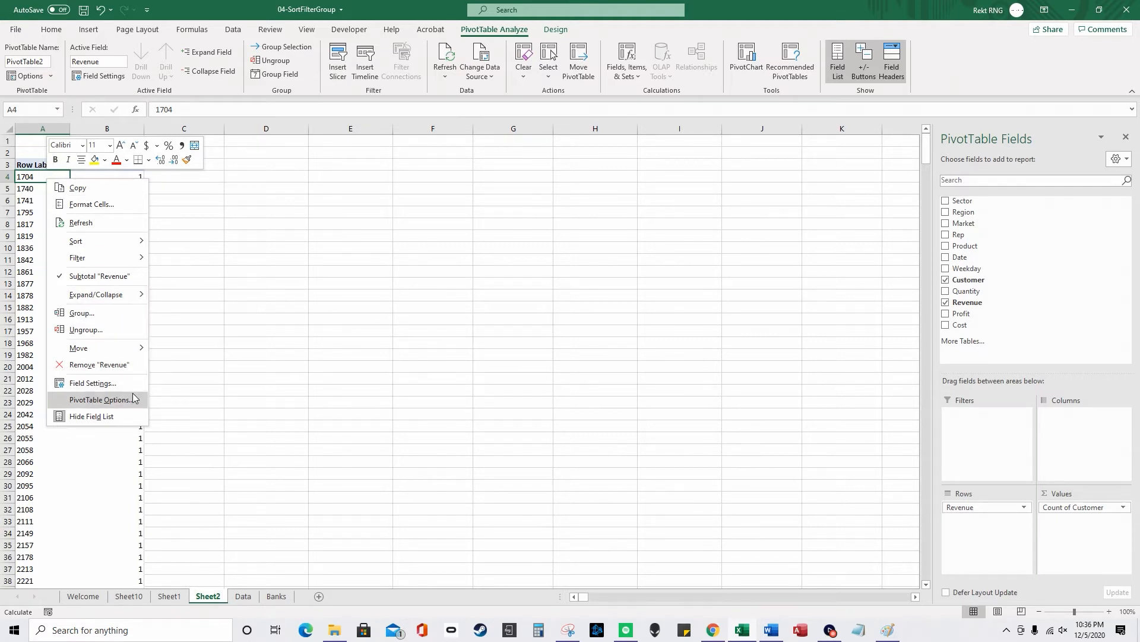
mouse_move(117, 347)
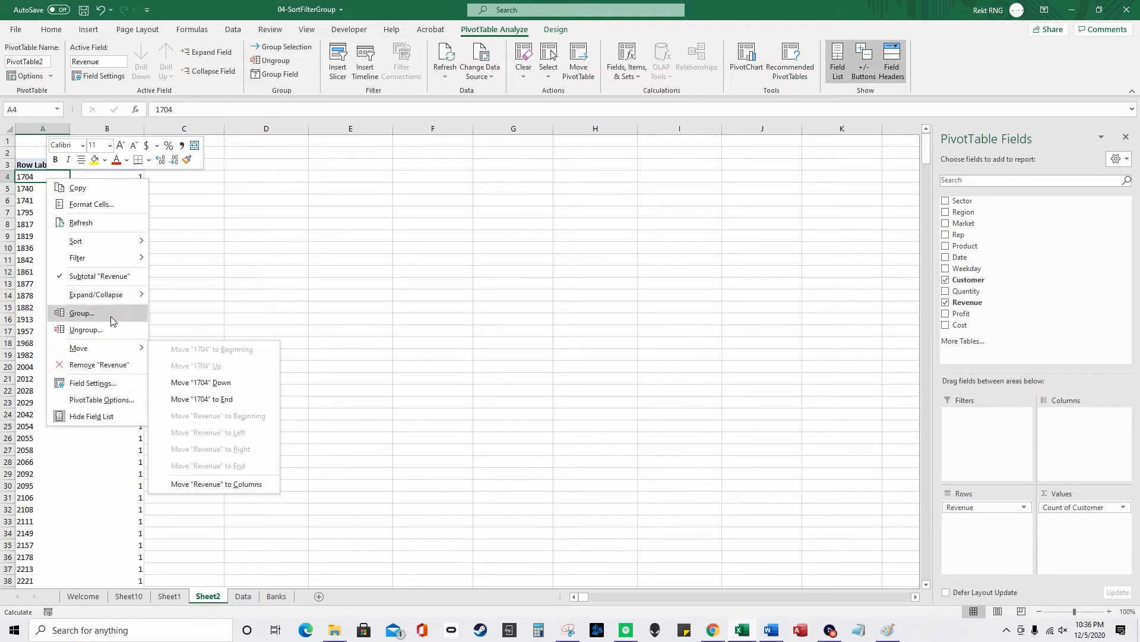
left_click(81, 312)
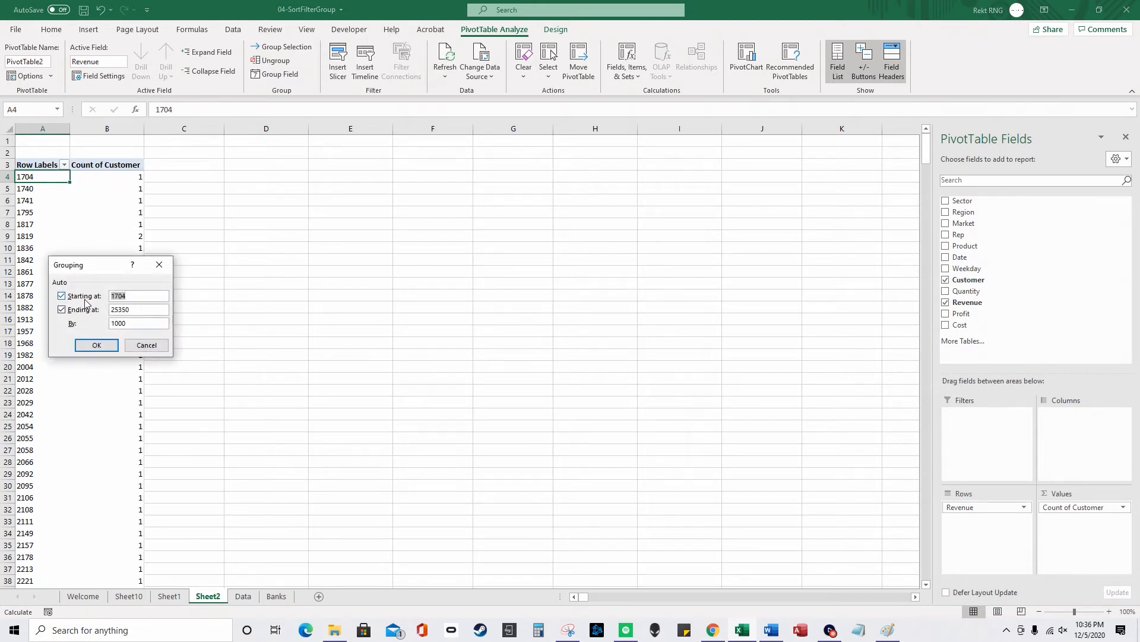
type("0")
key("Tab")
type("30000")
key("Tab")
type("56")
left_click(97, 346)
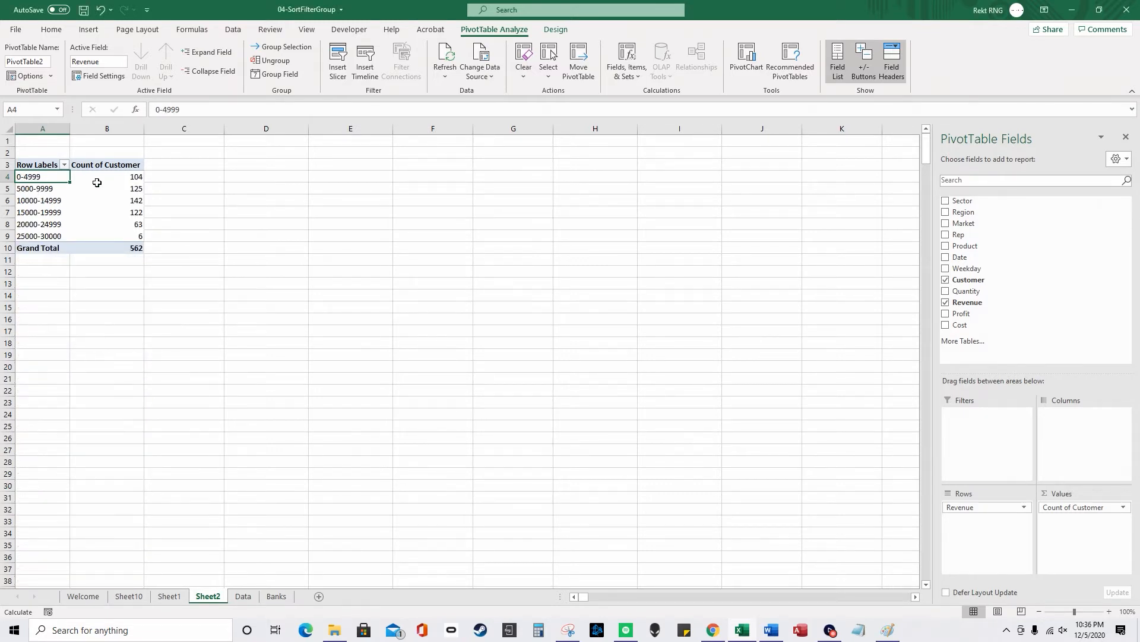
Step: Extract the detail records behind the customer count for the 0-4999 revenue range onto a new sheet, and return to Sheet2
left_click_drag(124, 176, 66, 230)
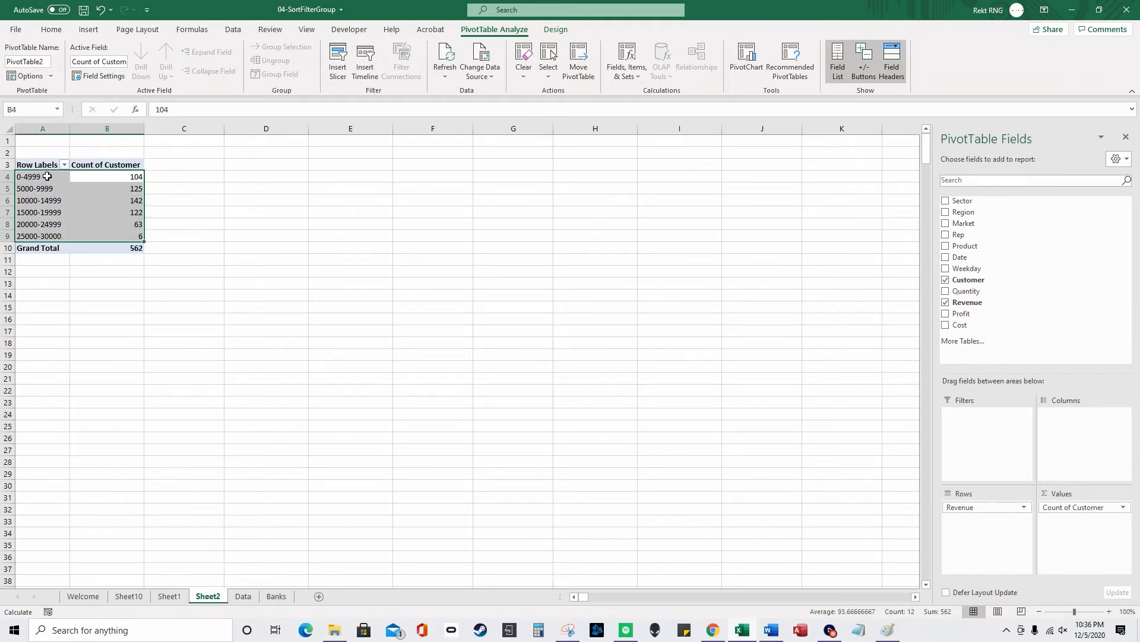
left_click(118, 182)
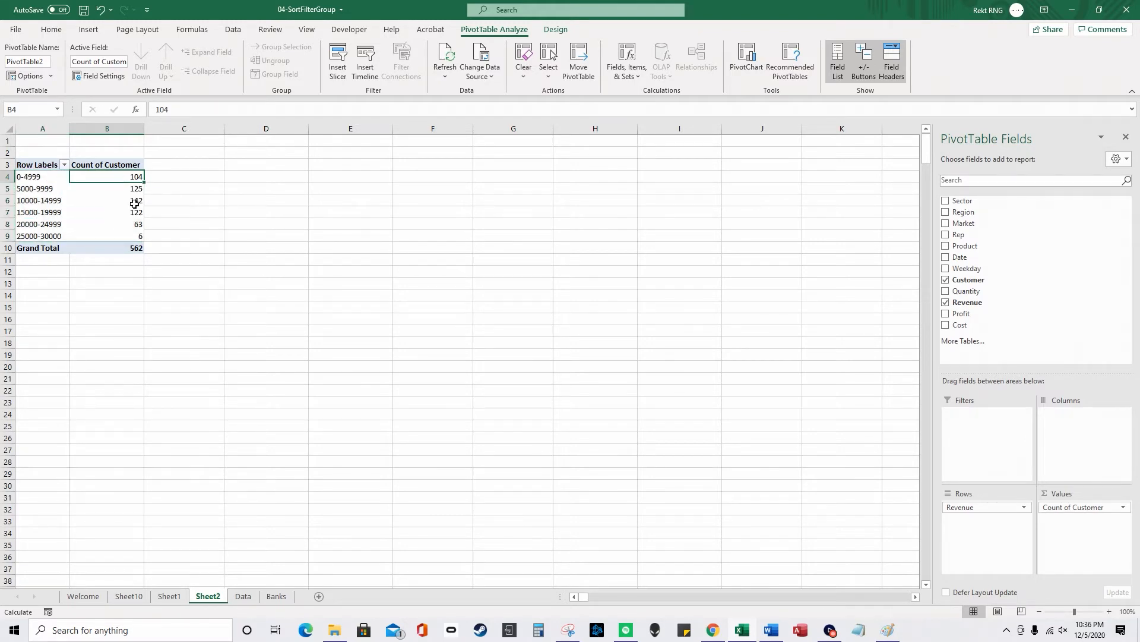
double_click(119, 176)
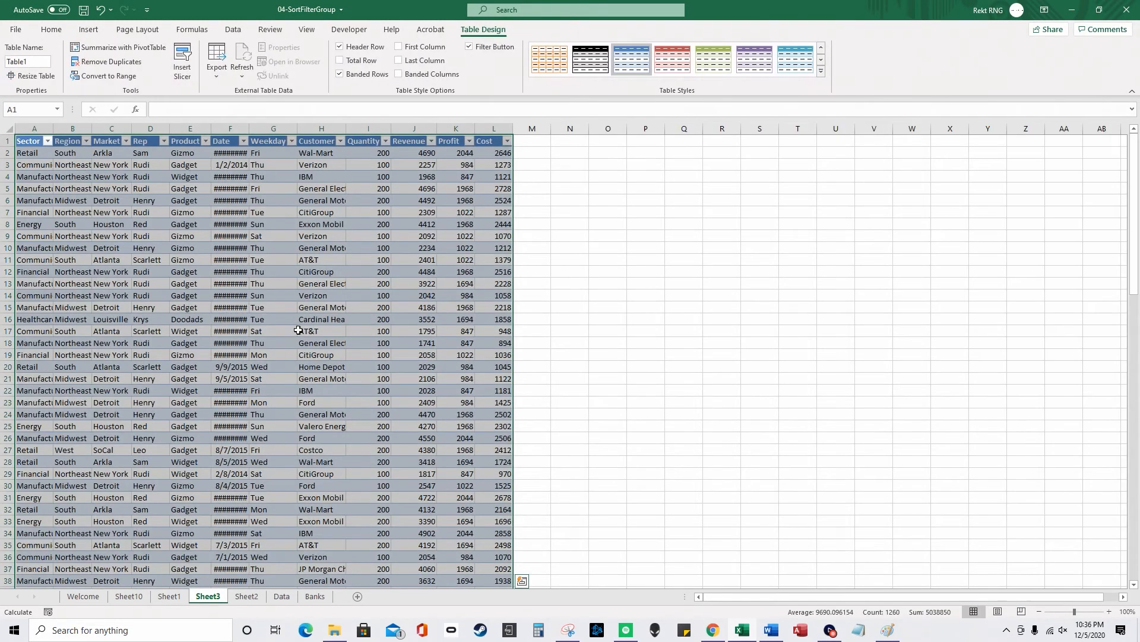
left_click(183, 595)
left_click(281, 595)
left_click(254, 596)
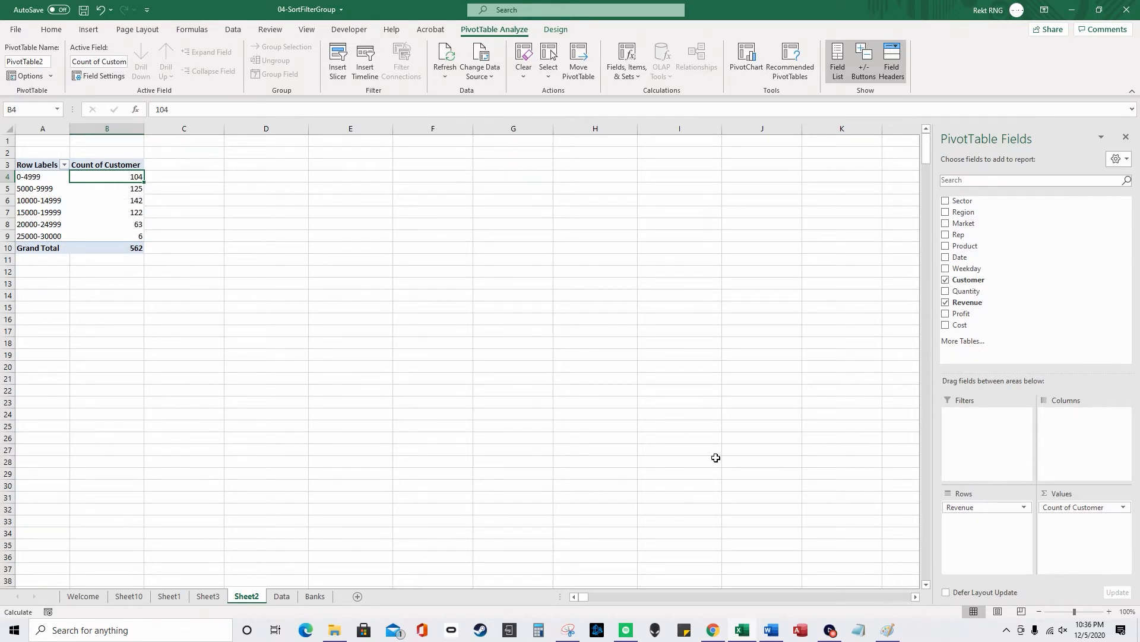
Step: Add Customer a second time as a value field and show that count as a percentage of the total
left_click_drag(986, 279, 1087, 517)
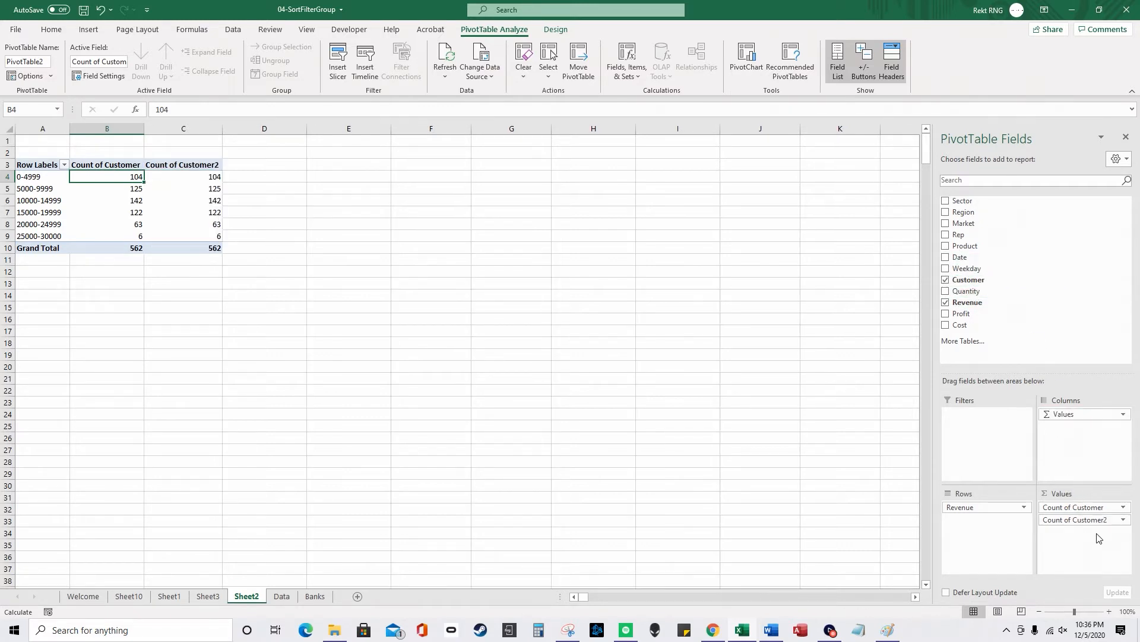
left_click(1124, 520)
left_click(1087, 506)
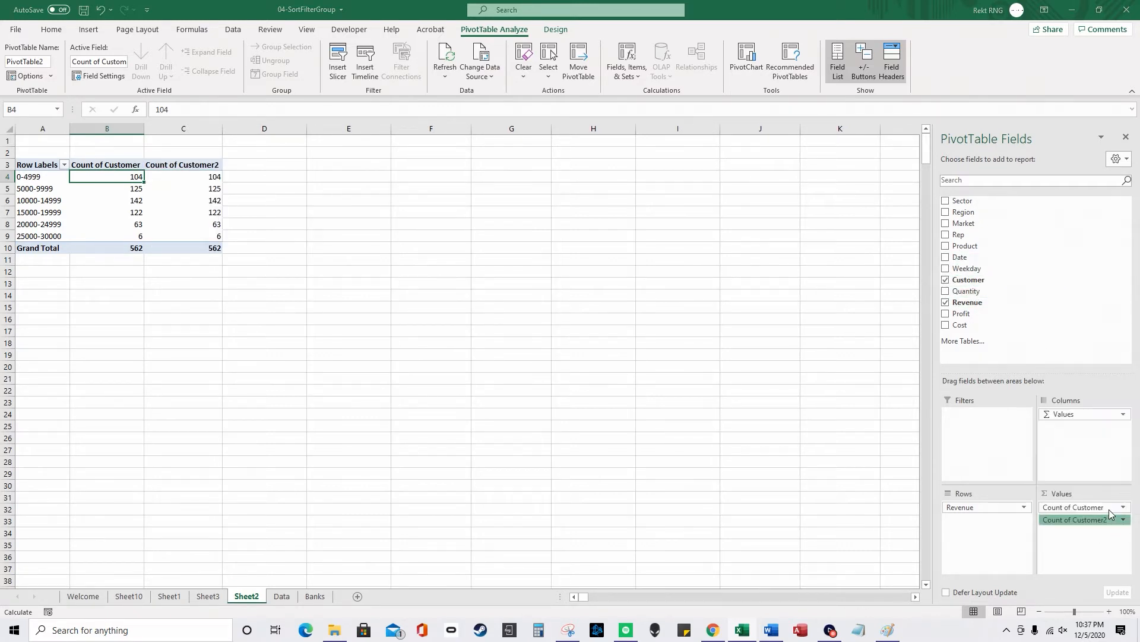
left_click(530, 352)
left_click(526, 382)
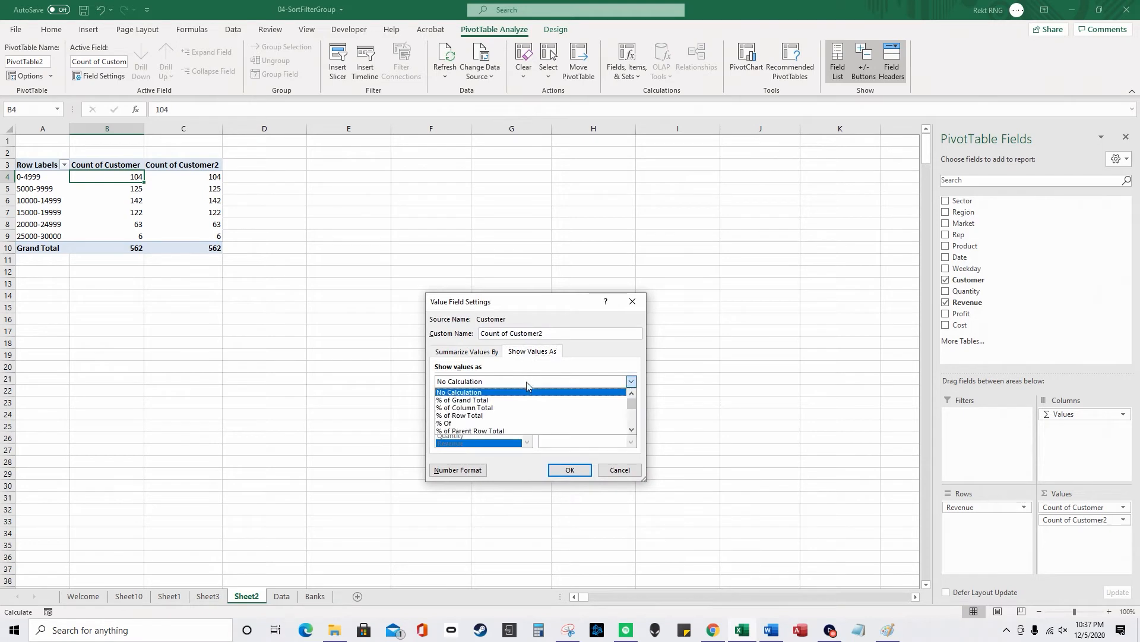
left_click(526, 394)
left_click(585, 471)
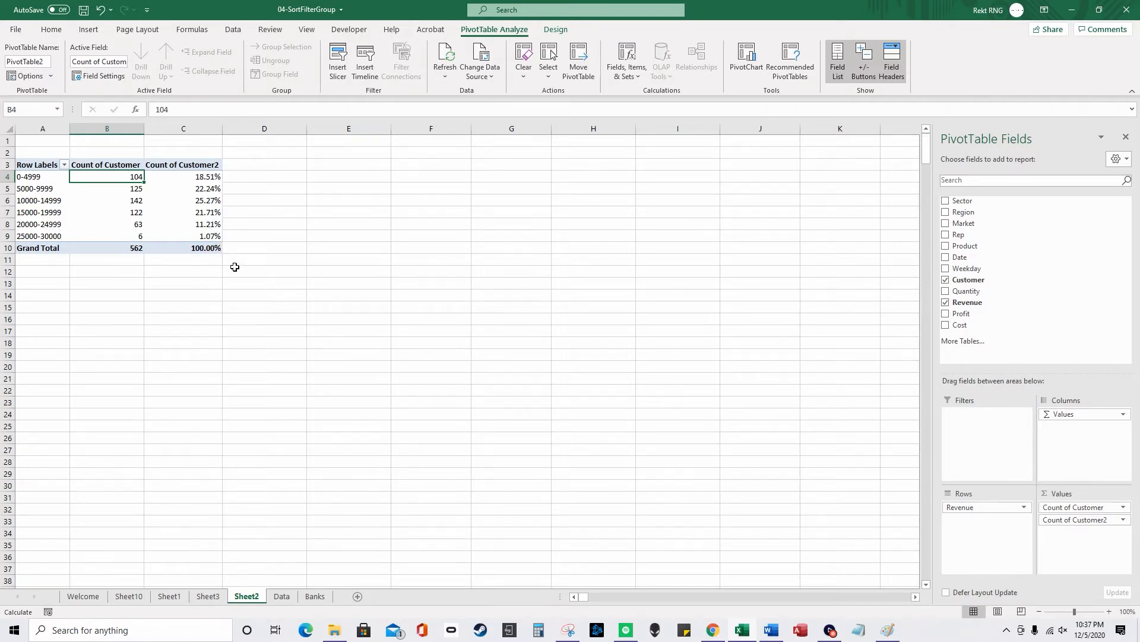
Step: Remove the Revenue row field and both customer counts from the layout, and add Market as the row field
left_click_drag(980, 508, 1004, 296)
left_click_drag(1083, 414, 1092, 371)
left_click_drag(964, 224, 995, 509)
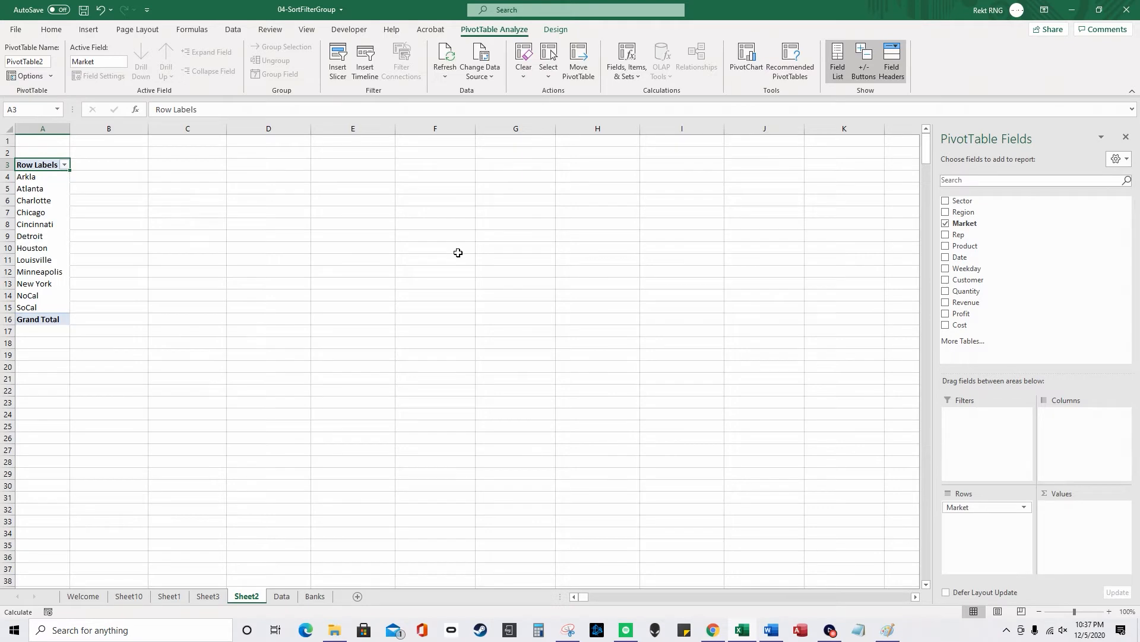
Step: Group the Arkla, Chicago and Houston markets together
left_click(42, 178)
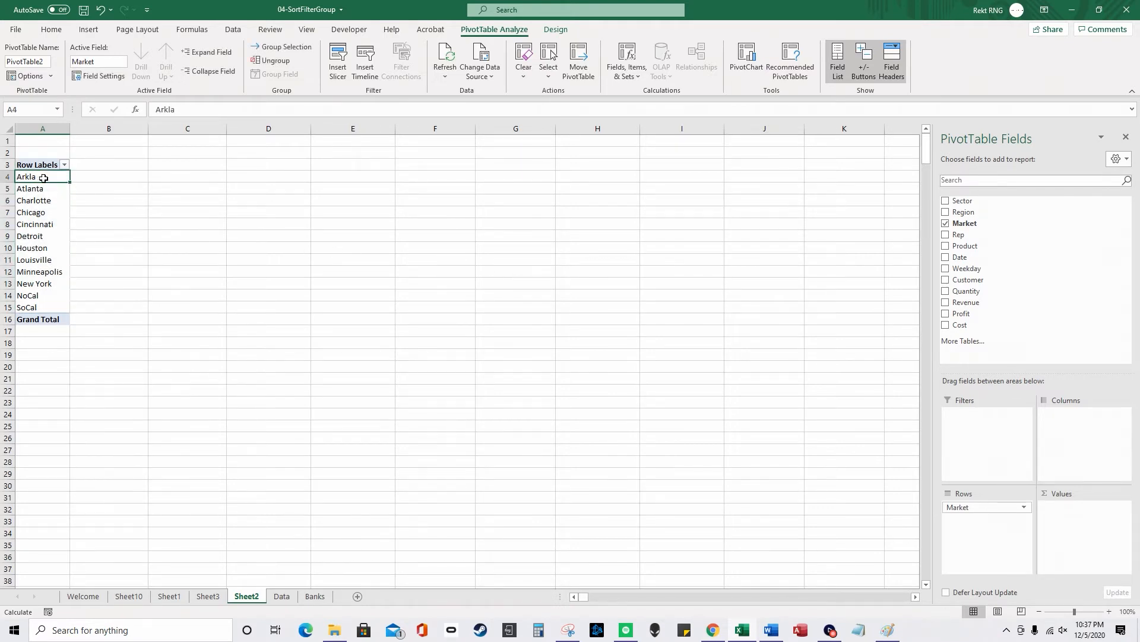
left_click(40, 212, "ctrl")
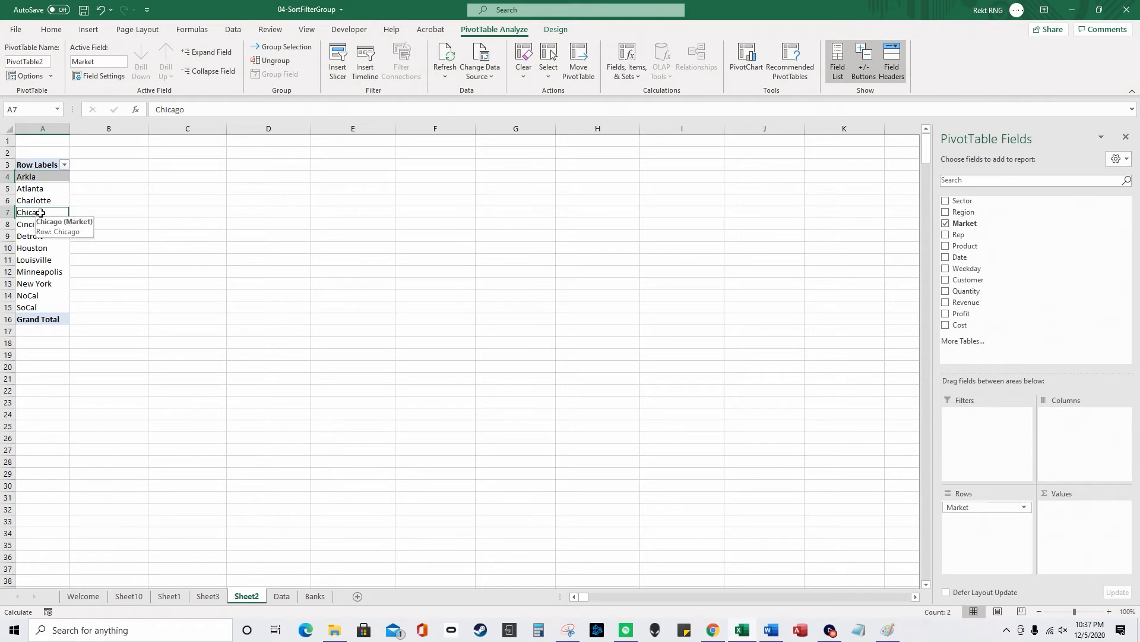
left_click(40, 249, "ctrl")
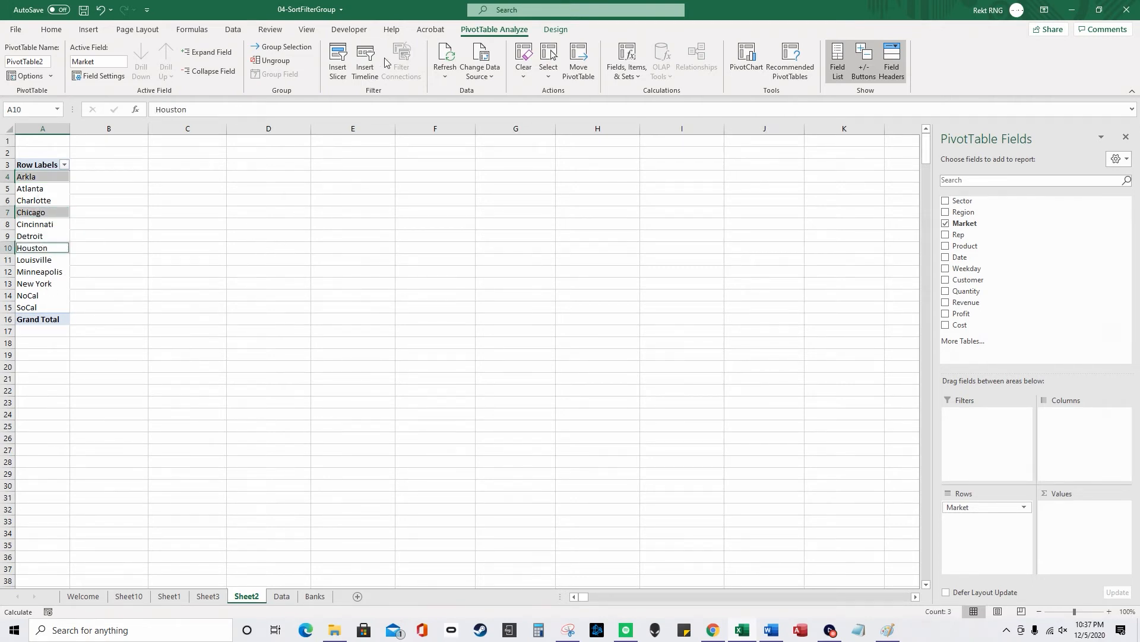
left_click(240, 33)
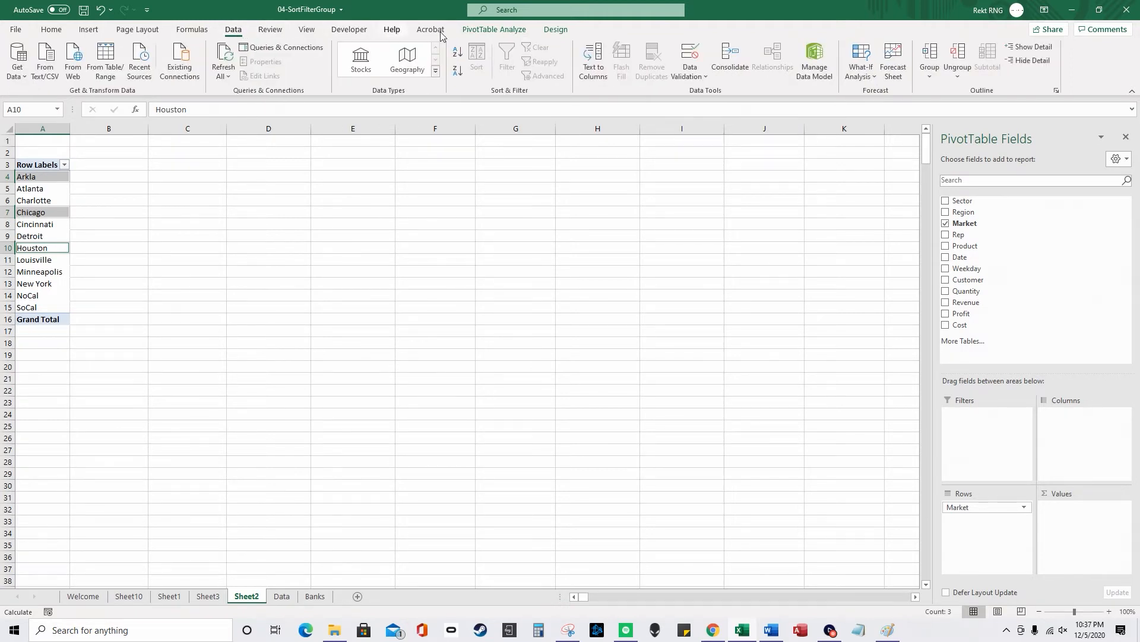
left_click(496, 34)
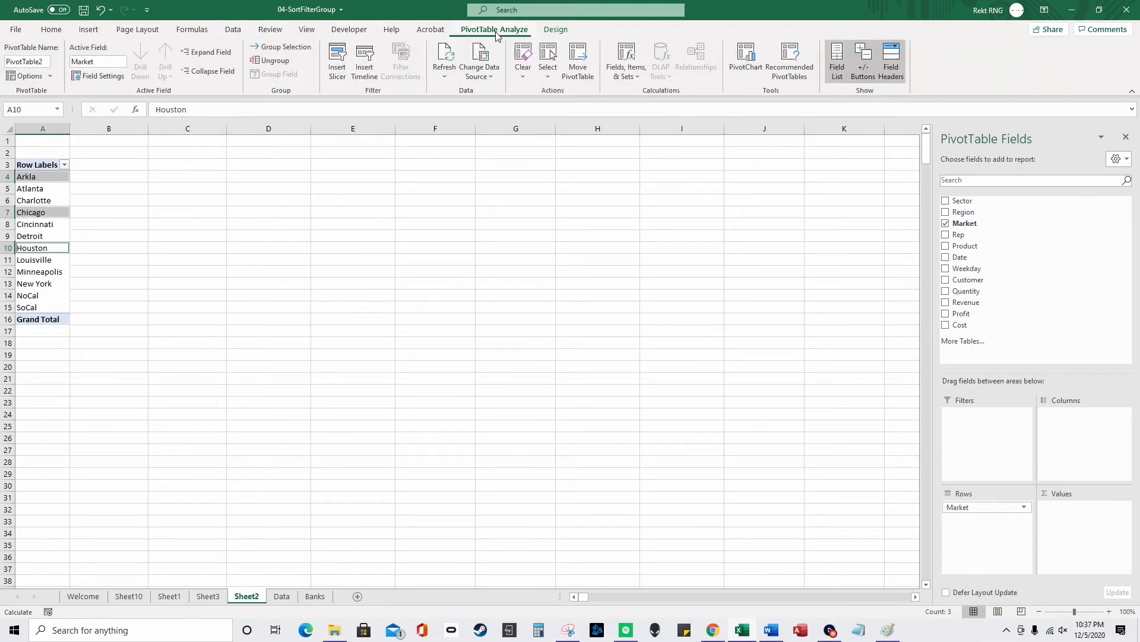
left_click(296, 47)
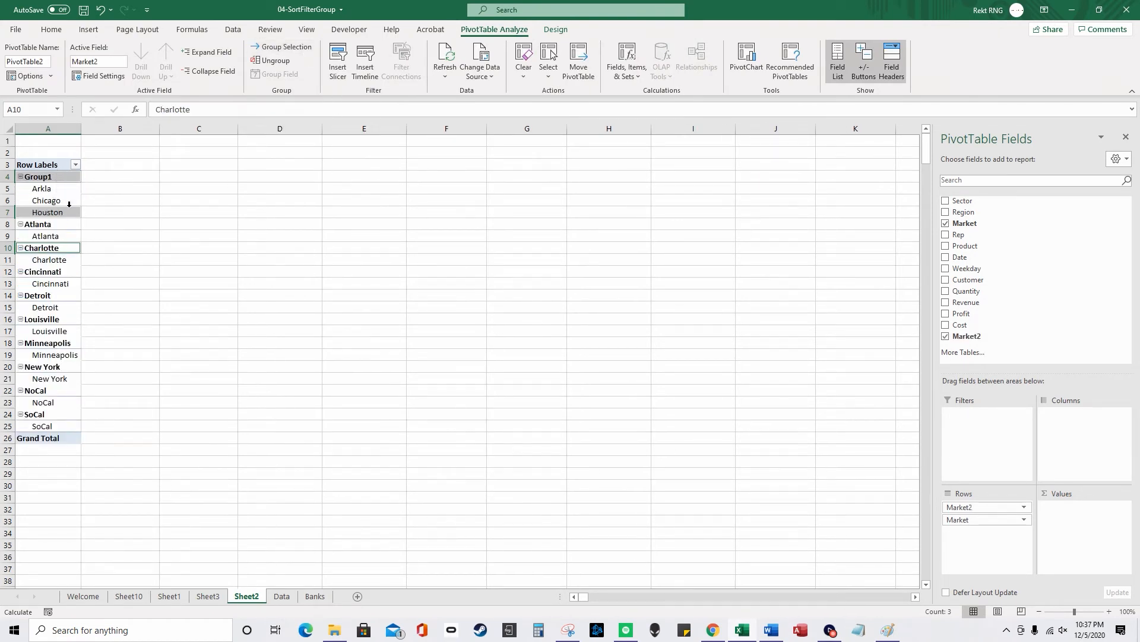
Step: Group the Atlanta, Charlotte and Cincinnati markets together
left_click_drag(61, 187, 60, 213)
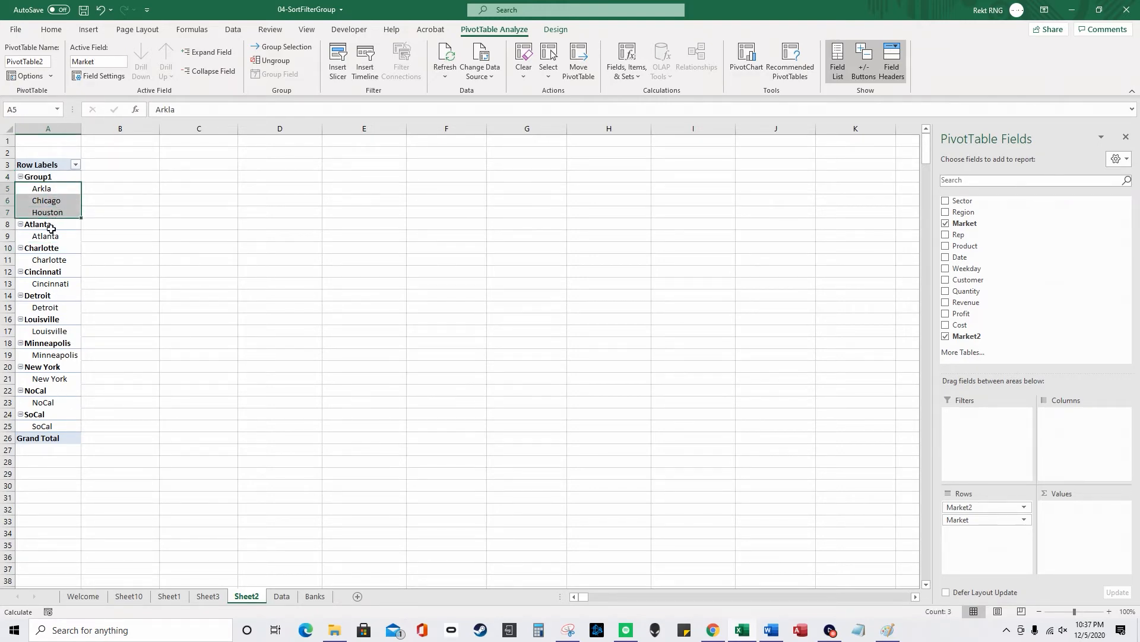
left_click(52, 226)
left_click(57, 238)
left_click(52, 259, "ctrl")
left_click(59, 285, "ctrl")
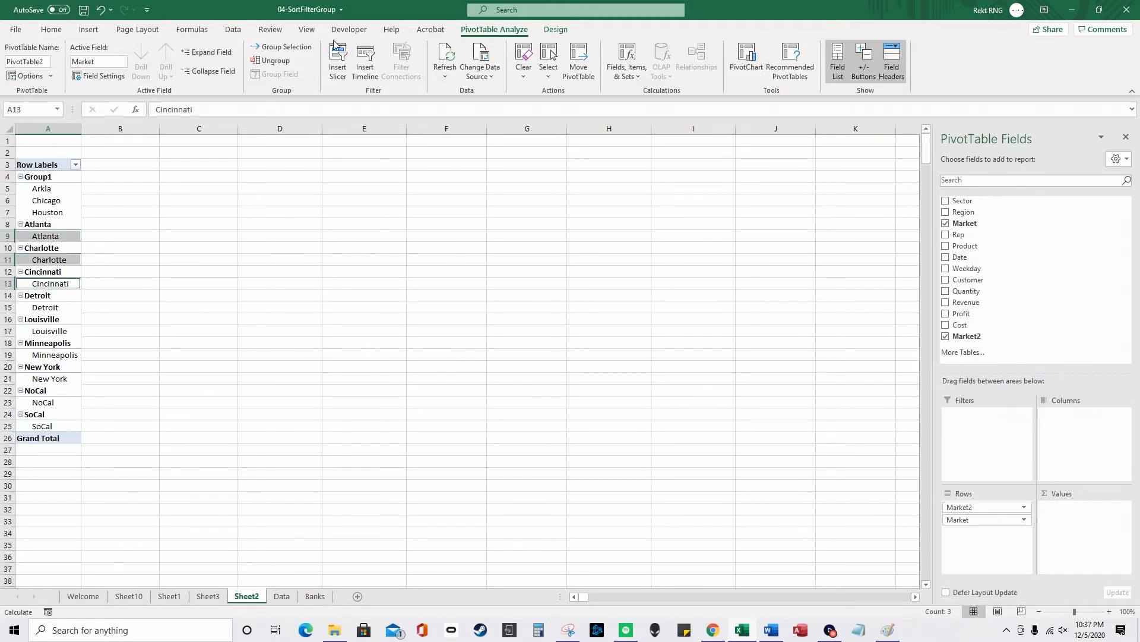
left_click(284, 46)
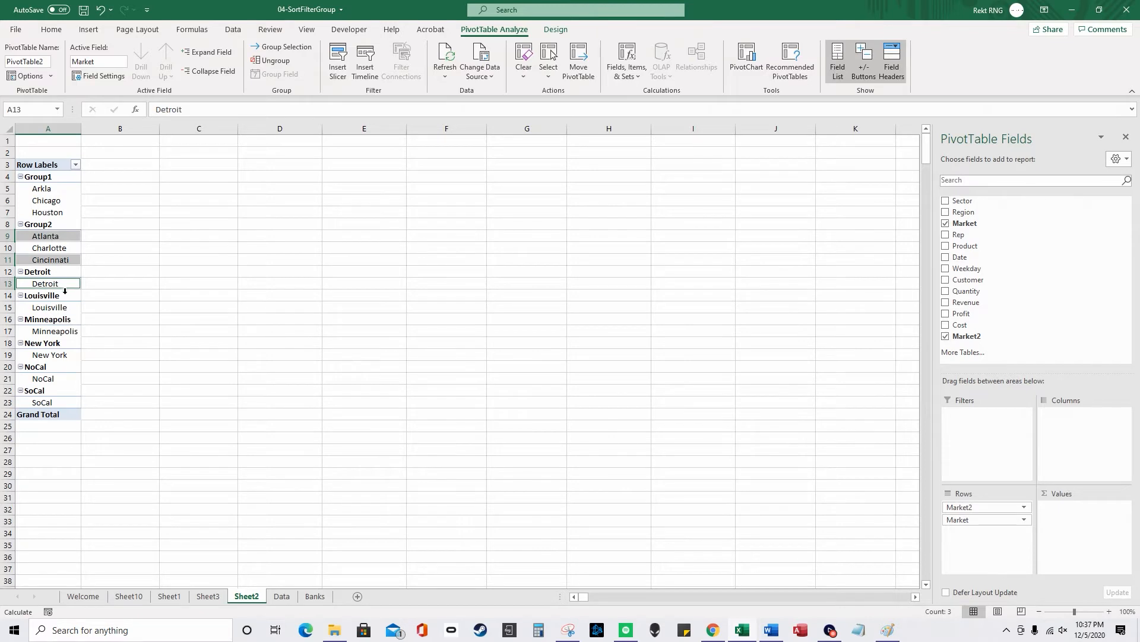
Step: Group the Detroit, Louisville and Minneapolis markets together
left_click(57, 284)
left_click(57, 315)
left_click(57, 307)
left_click(54, 283, "ctrl")
left_click(55, 332, "ctrl")
left_click(281, 47)
Step: Group the remaining New York, NoCal and SoCal markets together
left_click(51, 331)
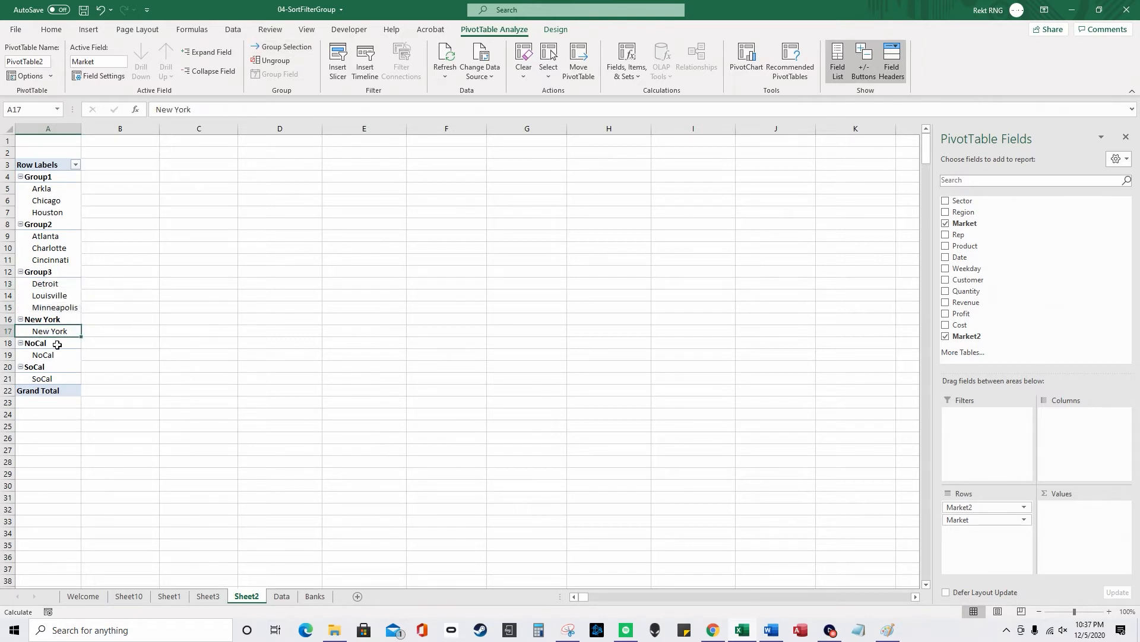
left_click(55, 356, "ctrl")
left_click(56, 372)
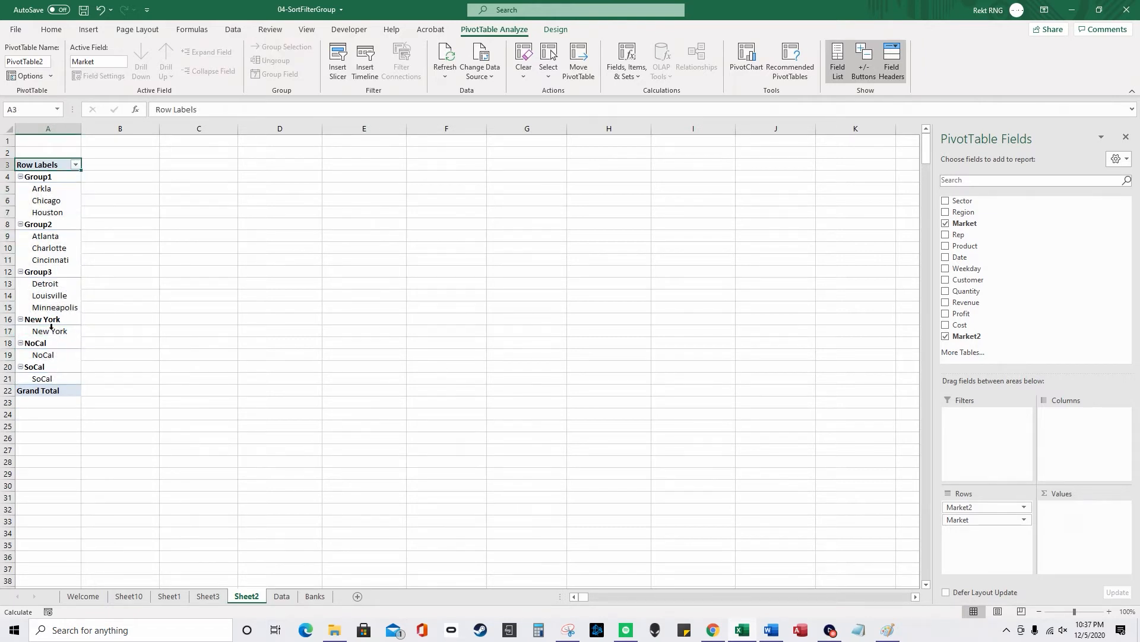
left_click(52, 331)
left_click(51, 355, "ctrl")
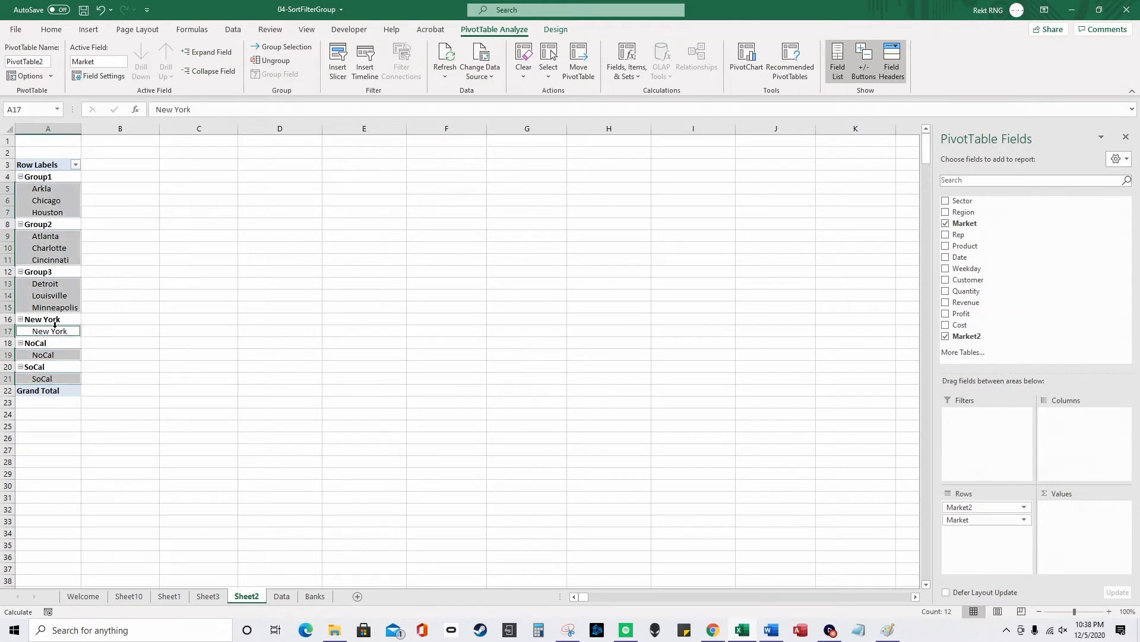
left_click(51, 331)
left_click(44, 355, "ctrl")
left_click(49, 379, "ctrl")
left_click(284, 47)
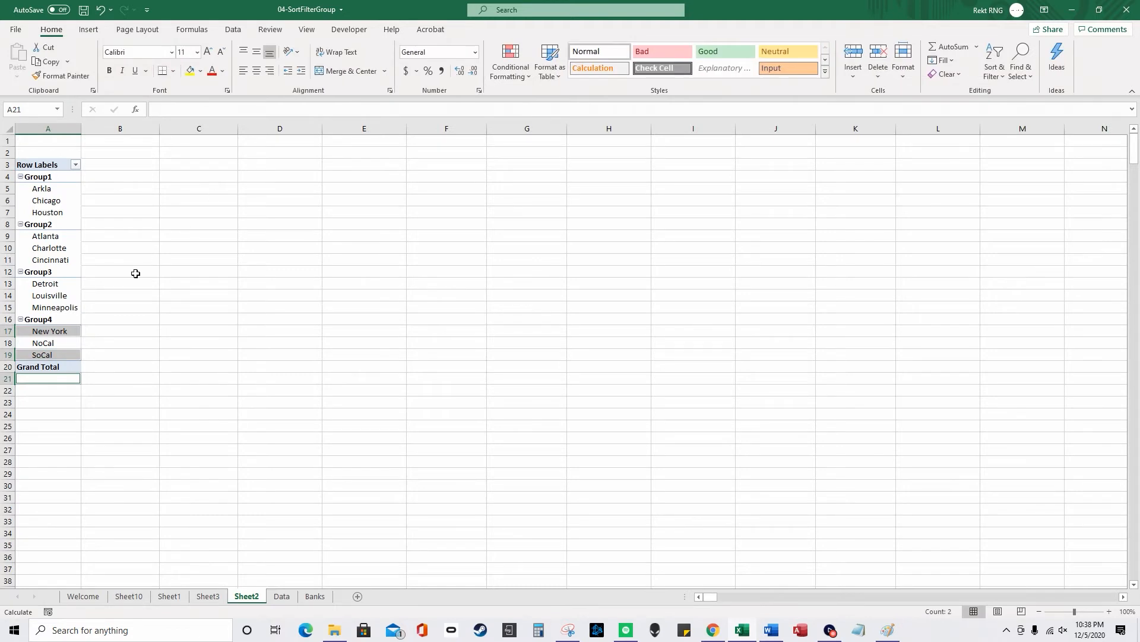
Step: Show the grouped markets report in tabular form without subtotals
left_click(55, 248)
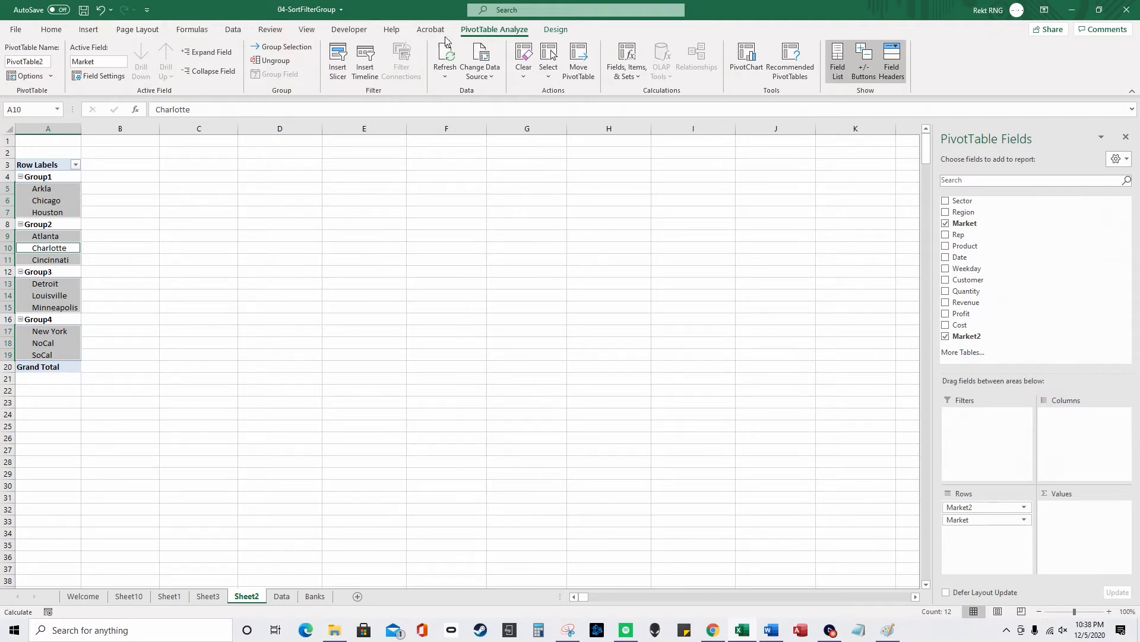
left_click(555, 31)
left_click(85, 65)
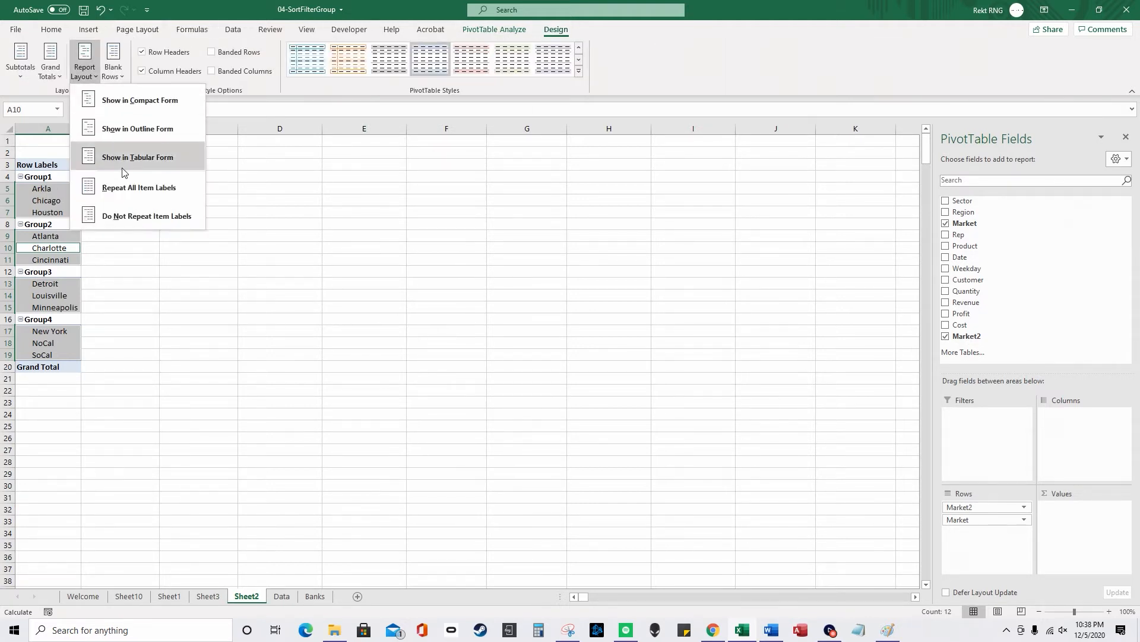
left_click(165, 157)
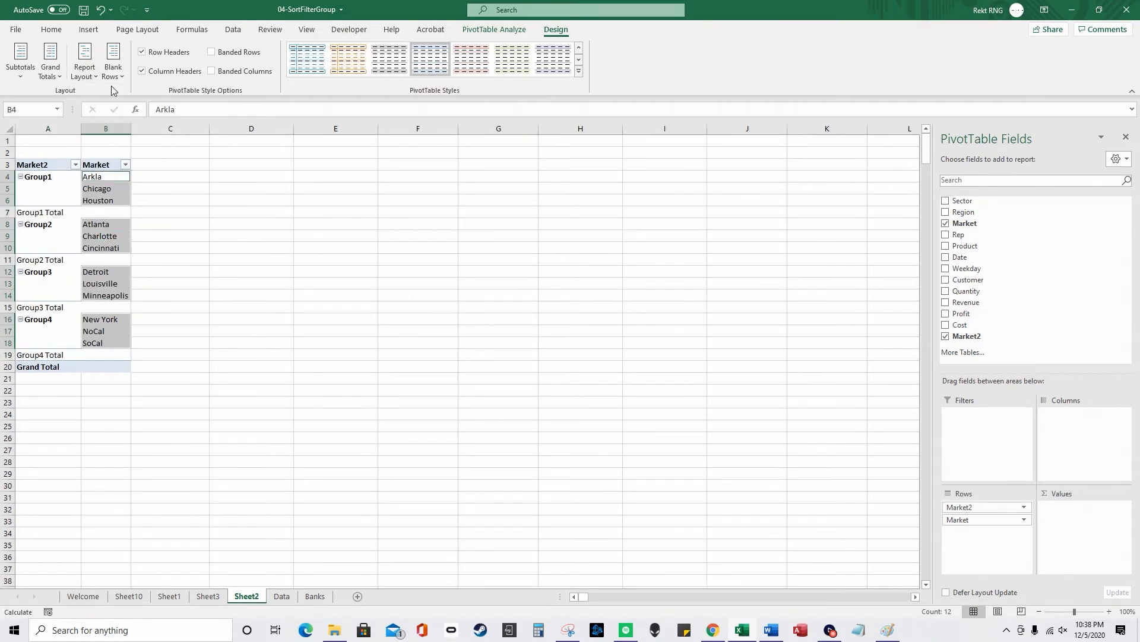
left_click(50, 66)
left_click(23, 71)
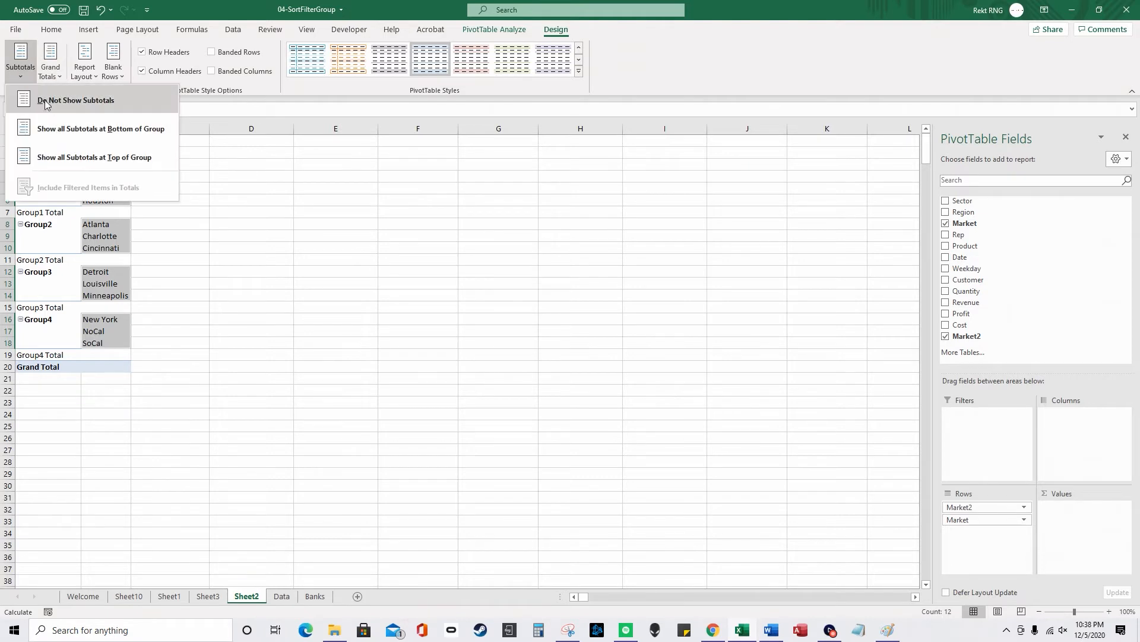
left_click(50, 100)
Step: Turn on banded rows and banded columns for the pivot table style
left_click(104, 193)
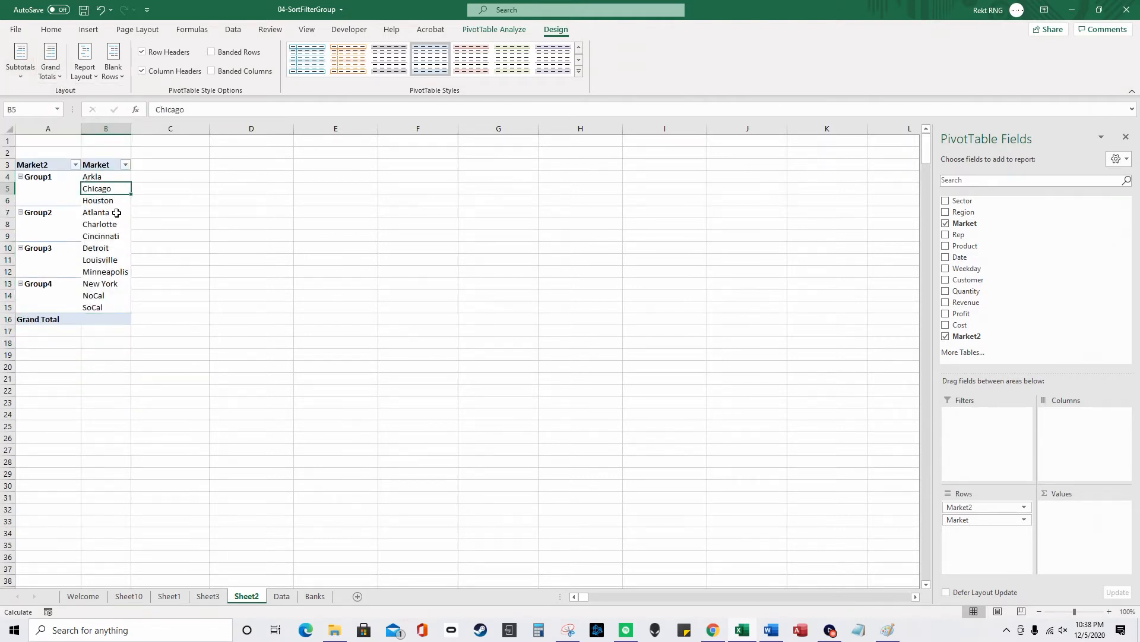
left_click(211, 51)
left_click(211, 71)
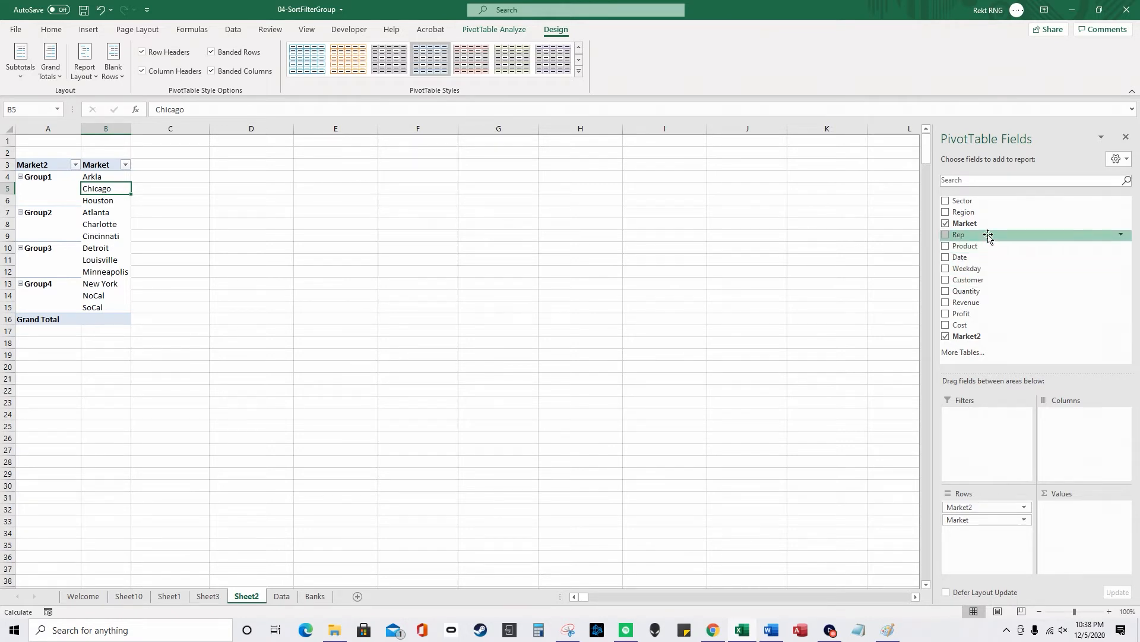
Step: Add Revenue to the pivot table's values and summarize it by Sum
left_click_drag(986, 302, 1097, 533)
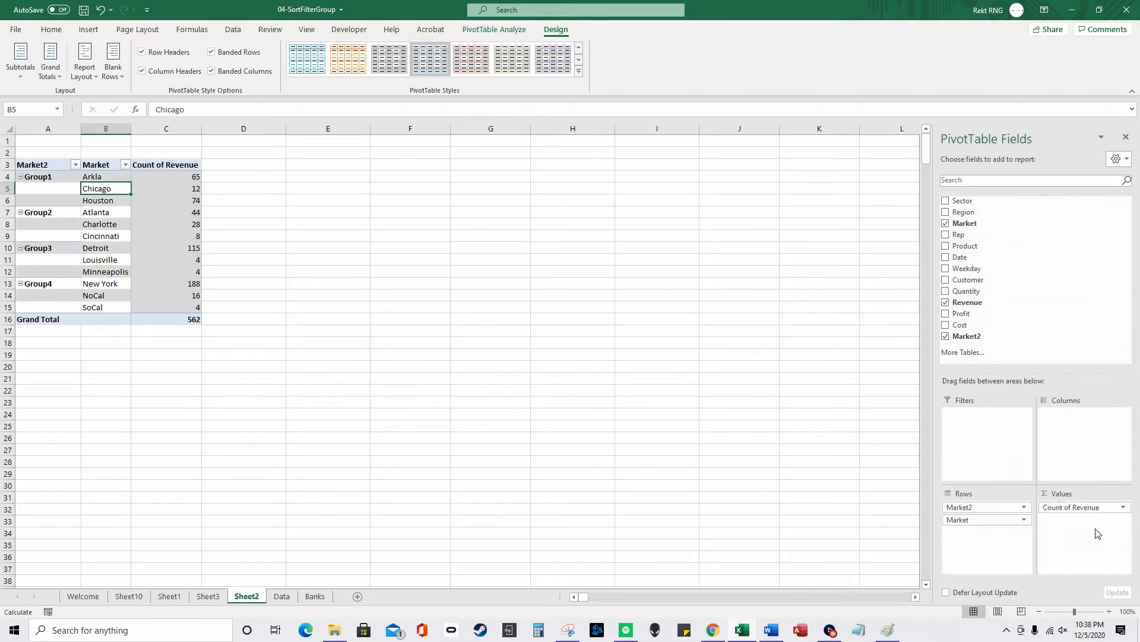
left_click(1123, 506)
left_click(1069, 498)
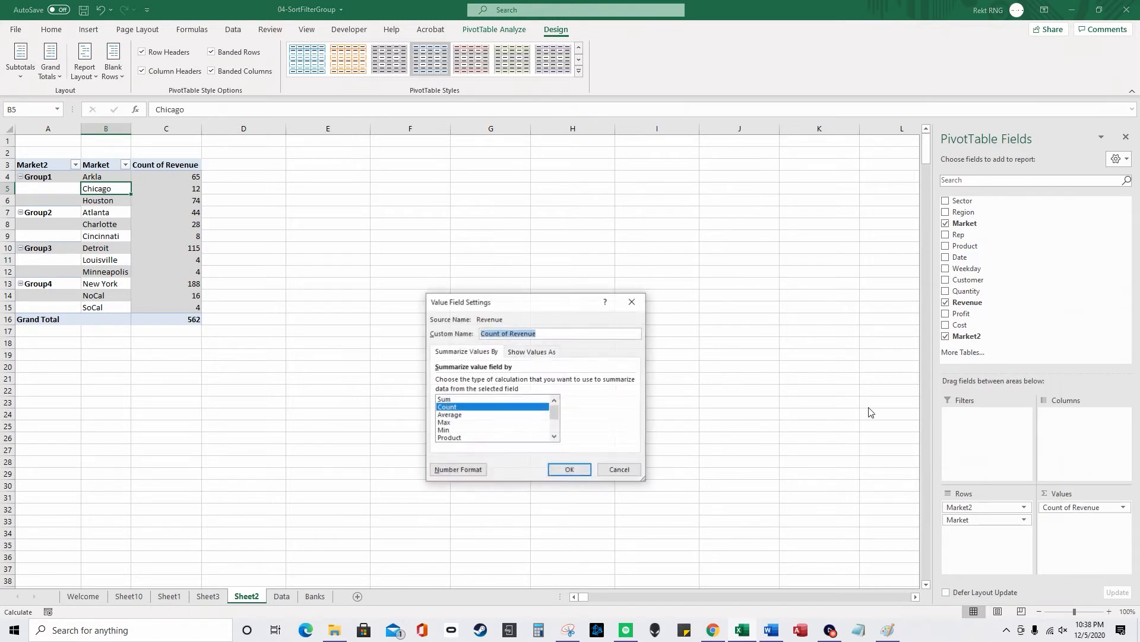
left_click(517, 400)
left_click(570, 469)
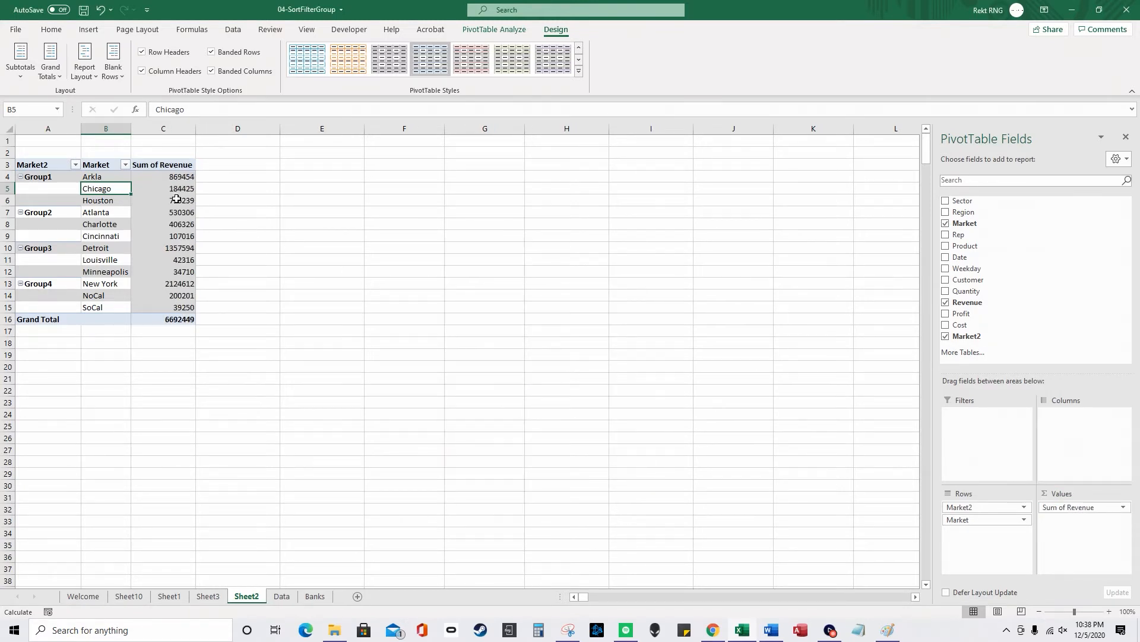
Step: Rename Group1, containing the Arkla, Chicago and Houston markets, as West
left_click(58, 178)
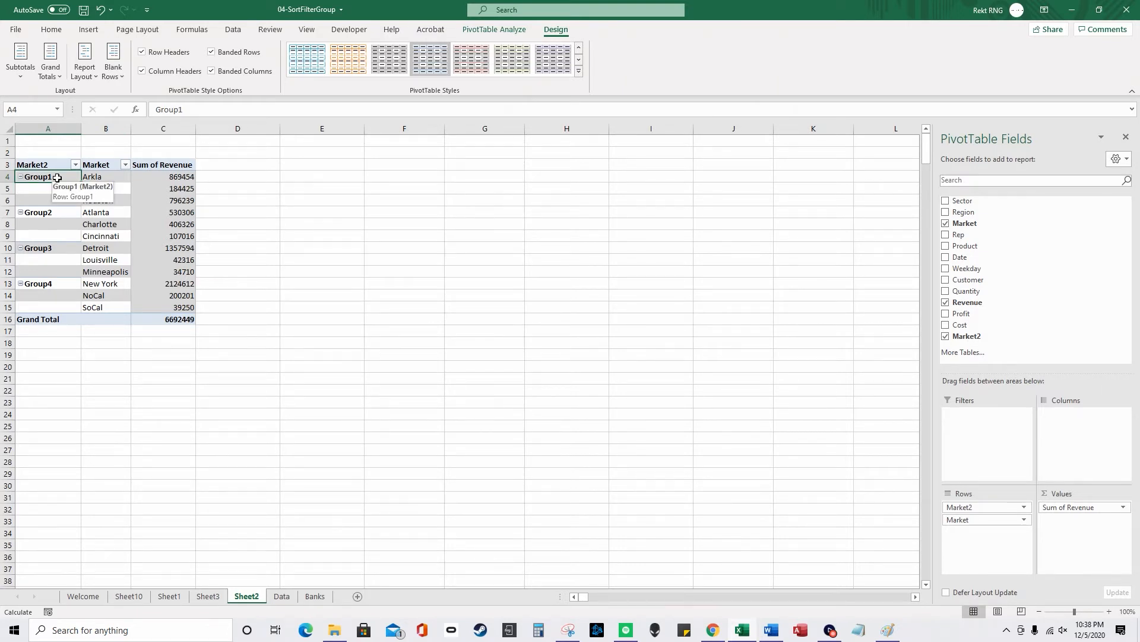
double_click(57, 178)
left_click(21, 188)
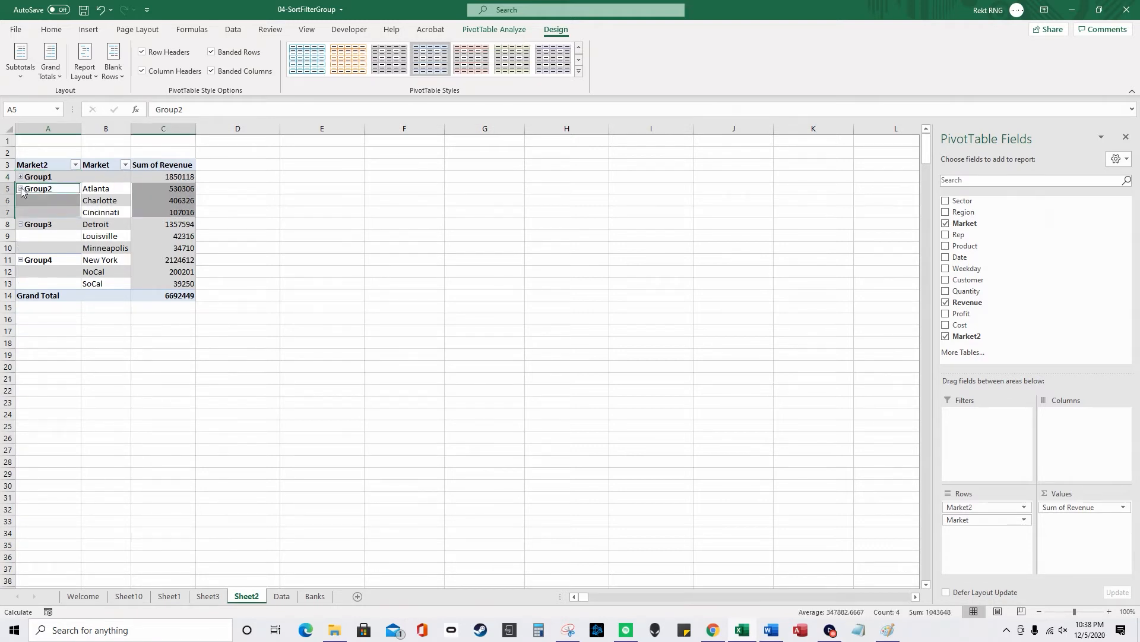
double_click(38, 176)
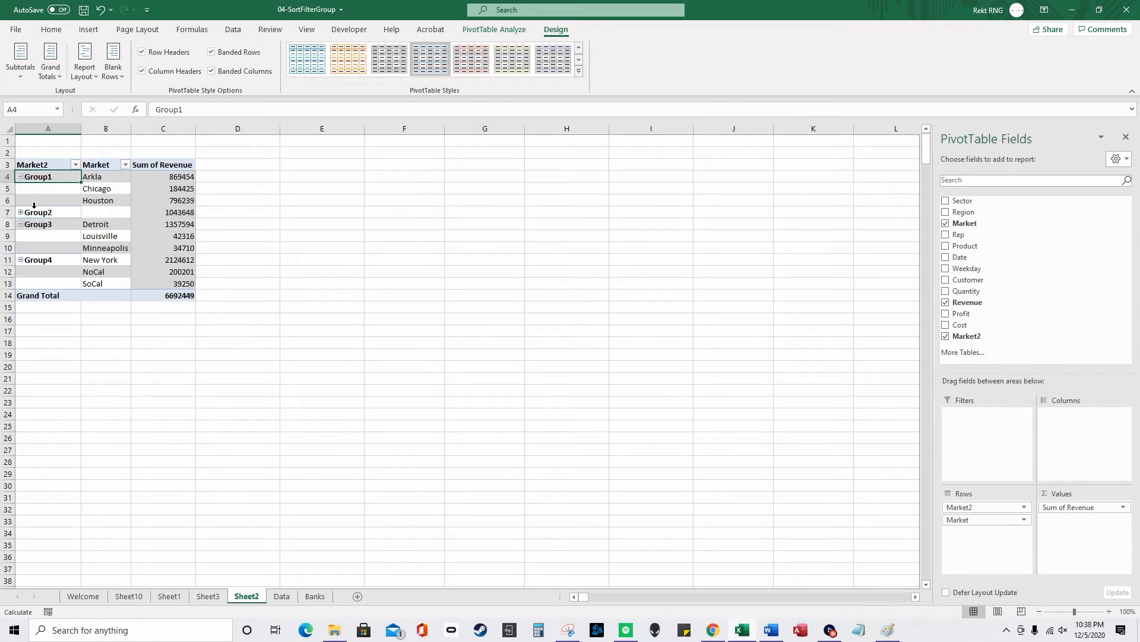
left_click_drag(181, 115, 157, 119)
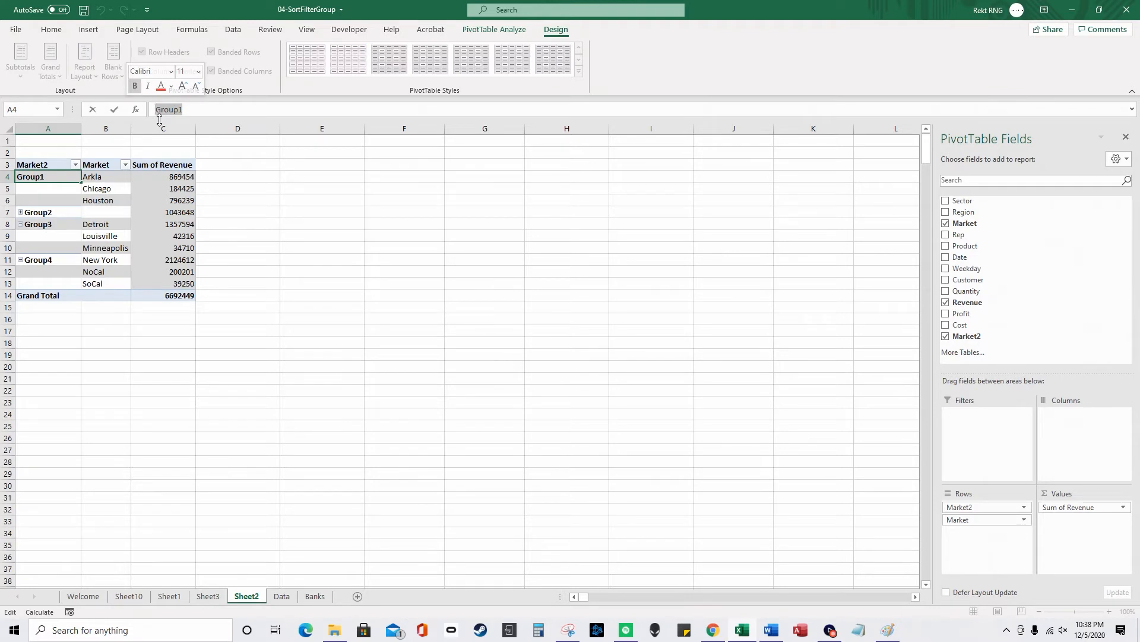
type("West")
key("Return")
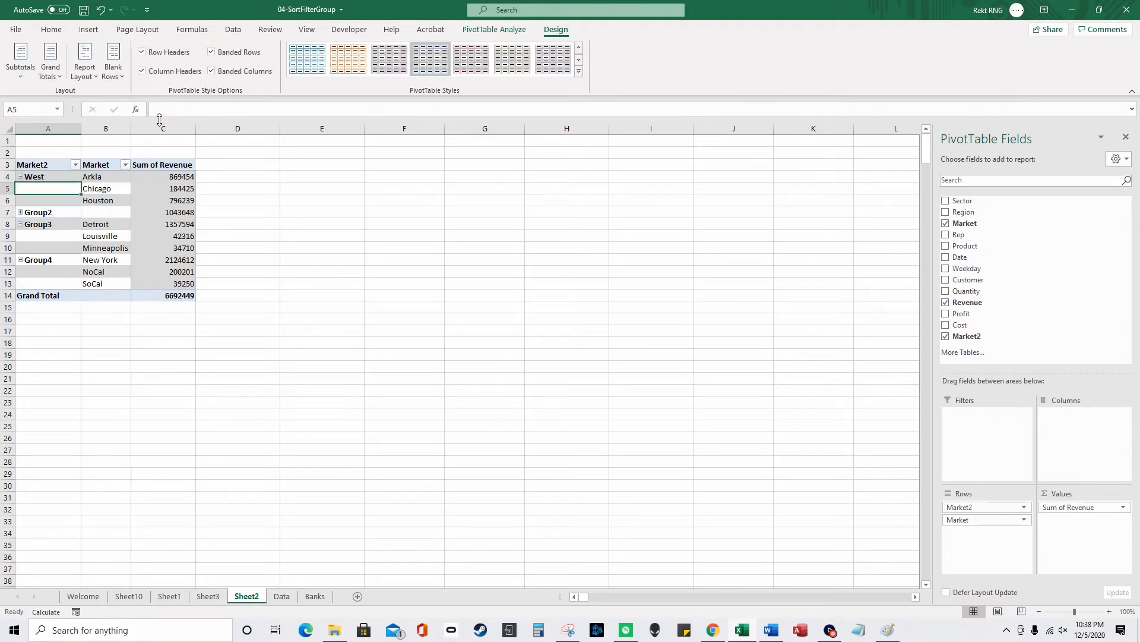
Step: Expand Group2 and rename it as North, and rename Group3 as South
double_click(57, 212)
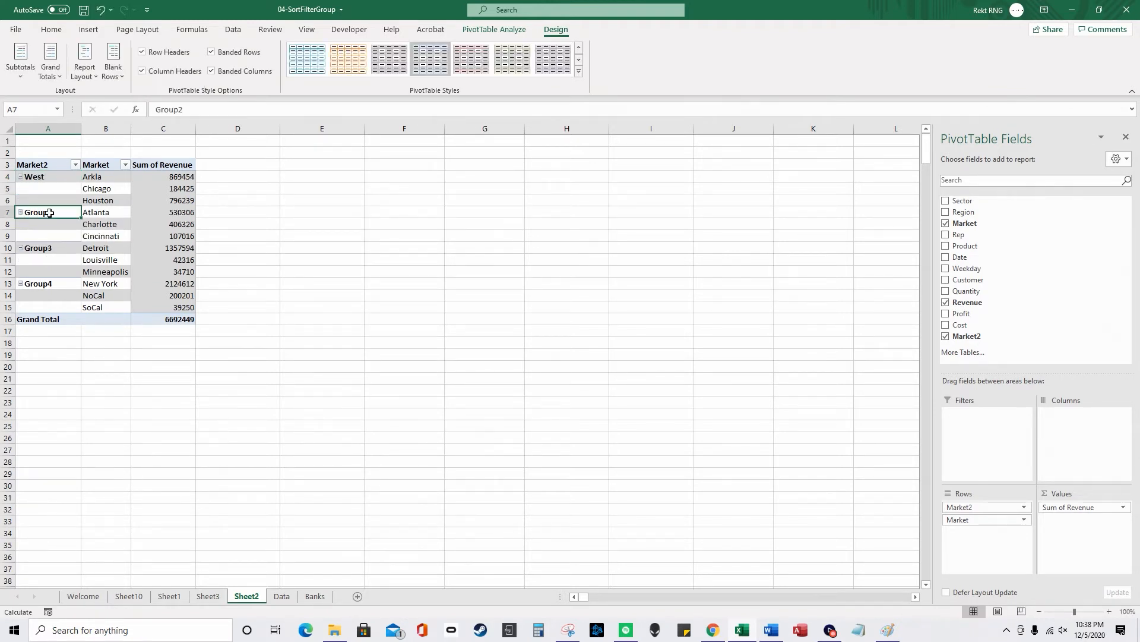
left_click_drag(182, 114, 156, 114)
type("North")
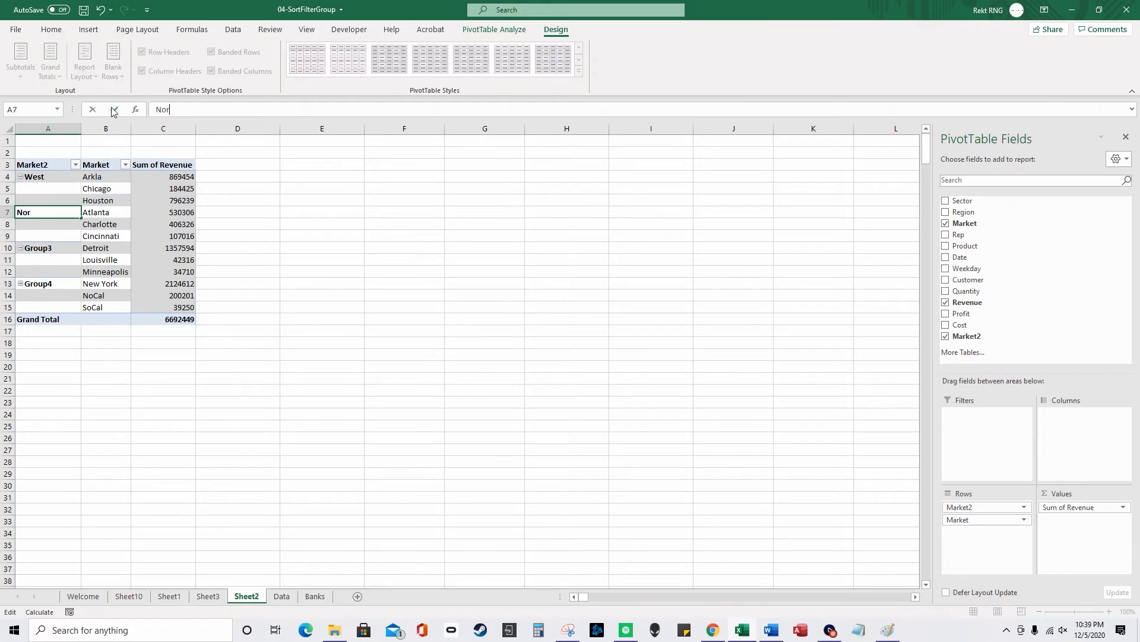
left_click(57, 248)
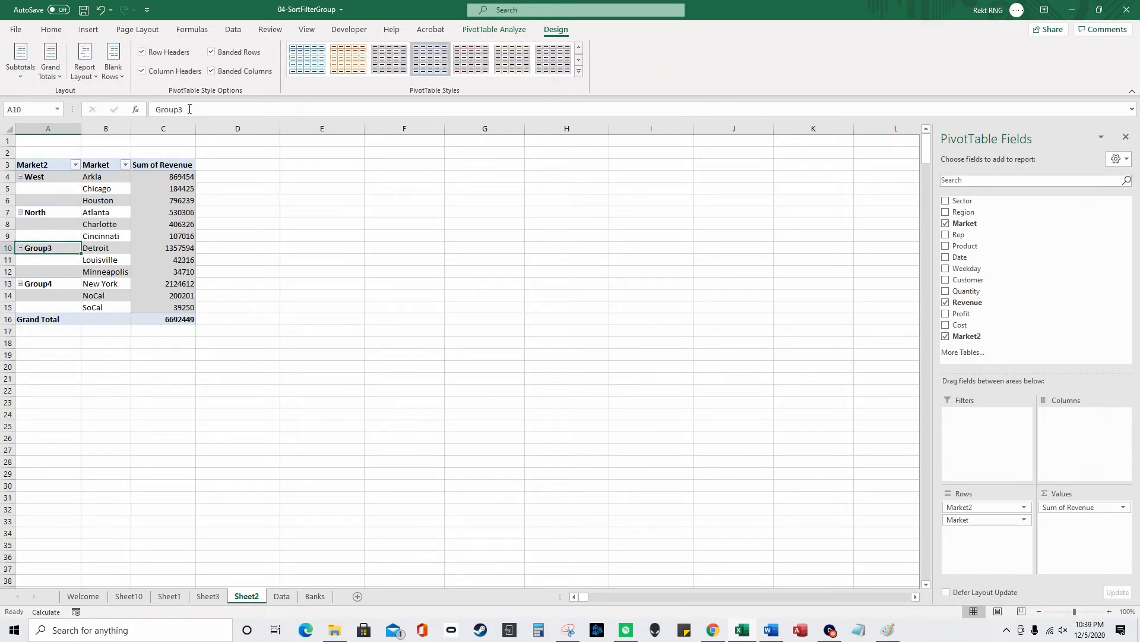
left_click_drag(190, 109, 106, 90)
type("South")
Step: Rename Group4, containing the New York, NoCal and SoCal markets, as SouthSouth
left_click(47, 283)
left_click_drag(183, 110, 147, 105)
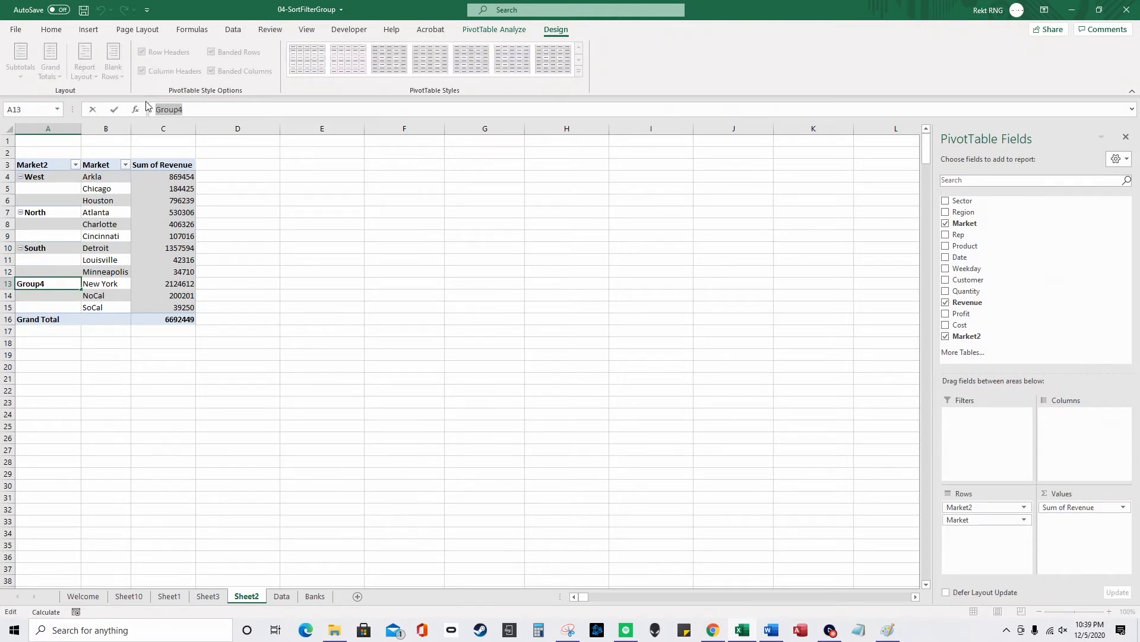
type("SouthSouth")
key("Return")
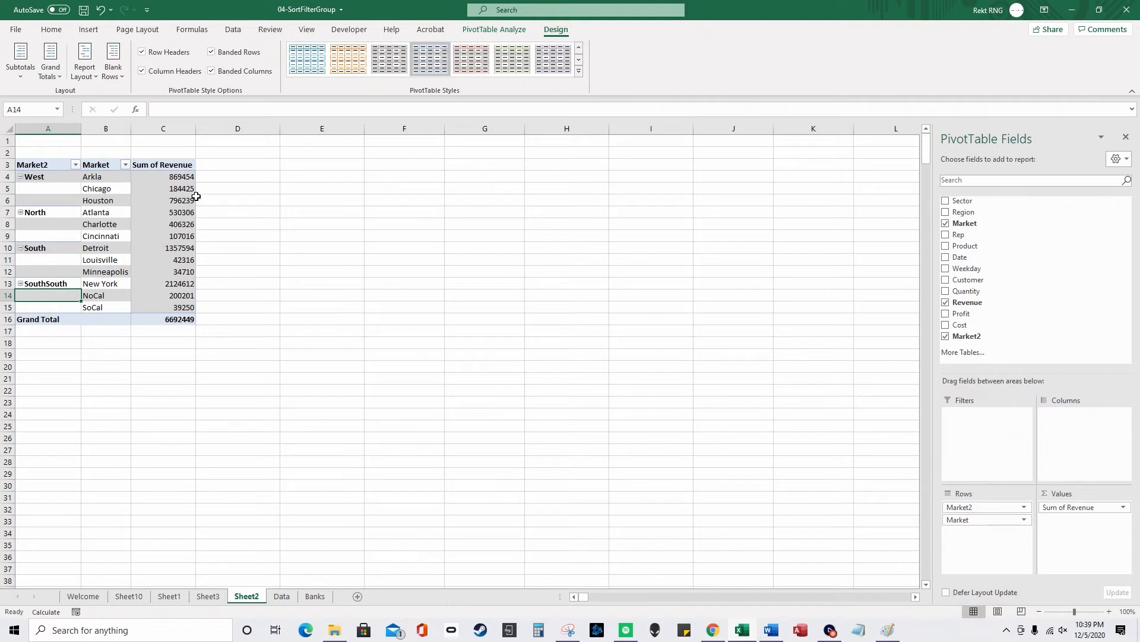
Step: Repeat all item labels in the report so every market row carries its group name
left_click(50, 190)
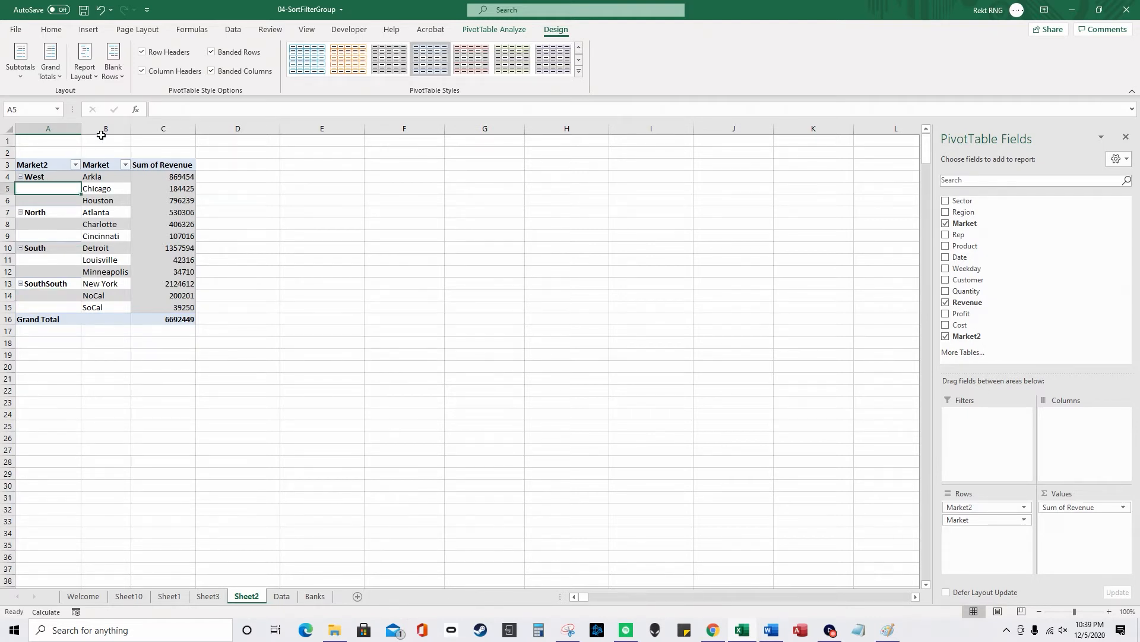
left_click(85, 70)
left_click(156, 187)
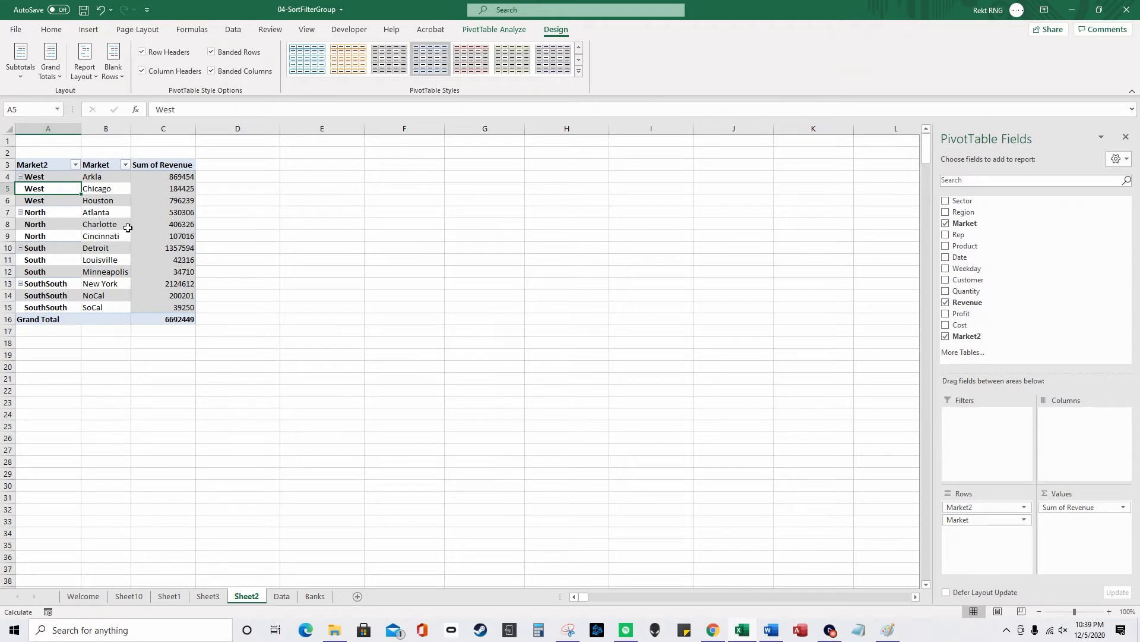
mouse_move(177, 245)
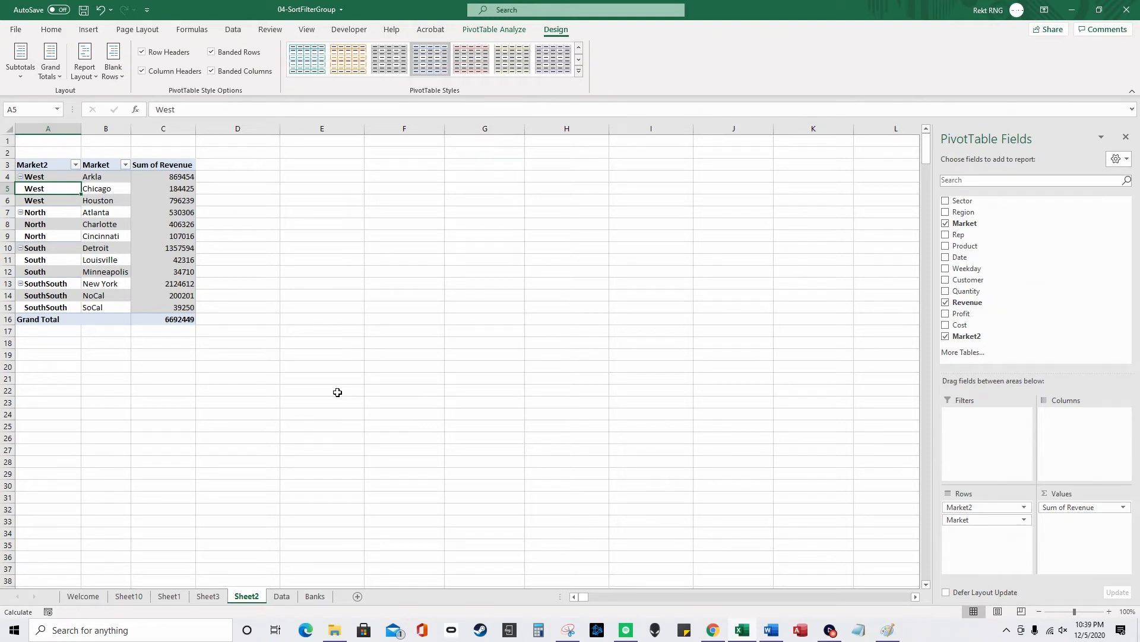
Step: Try to rename the Market2 column header as Region directly in its cell, and undo the change
double_click(58, 166)
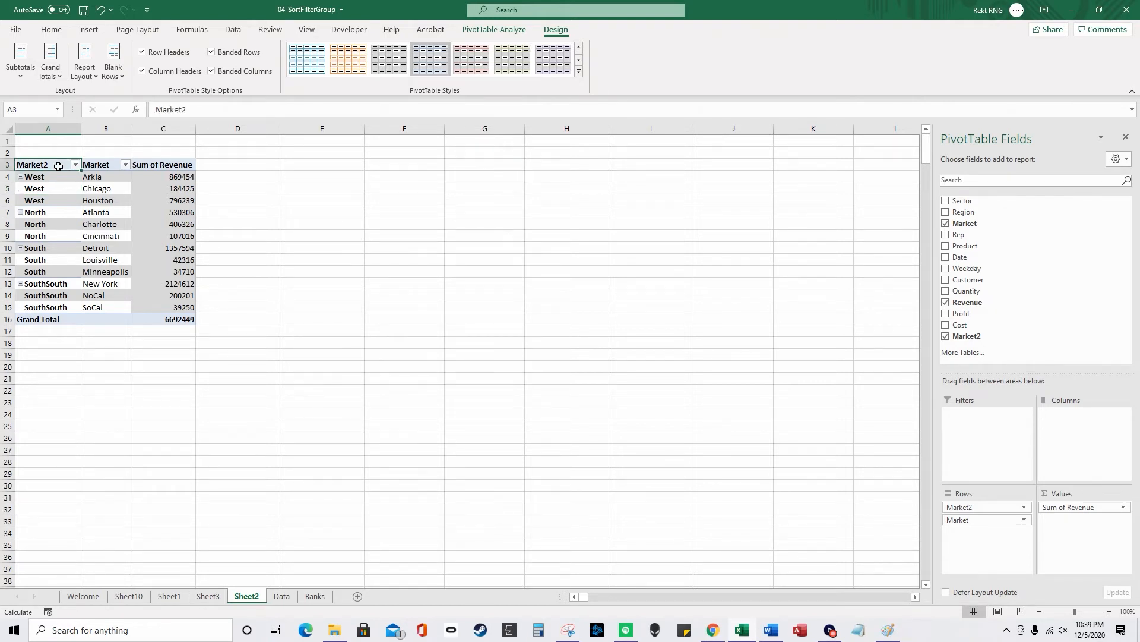
left_click_drag(57, 167, 21, 165)
type("Region")
key("Return")
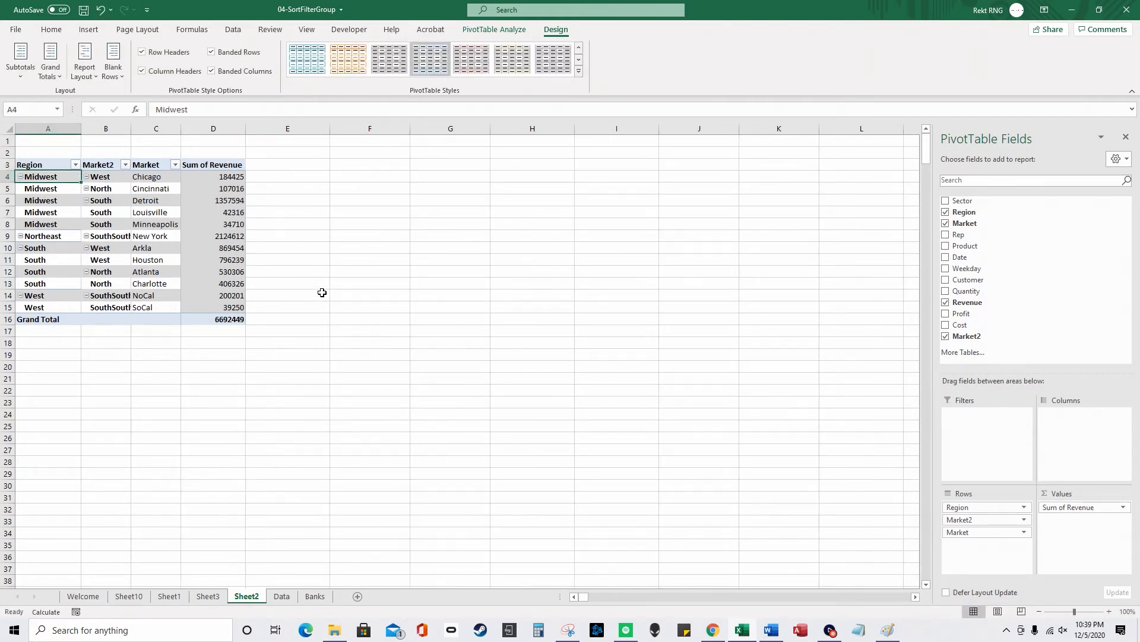
key("ctrl+z")
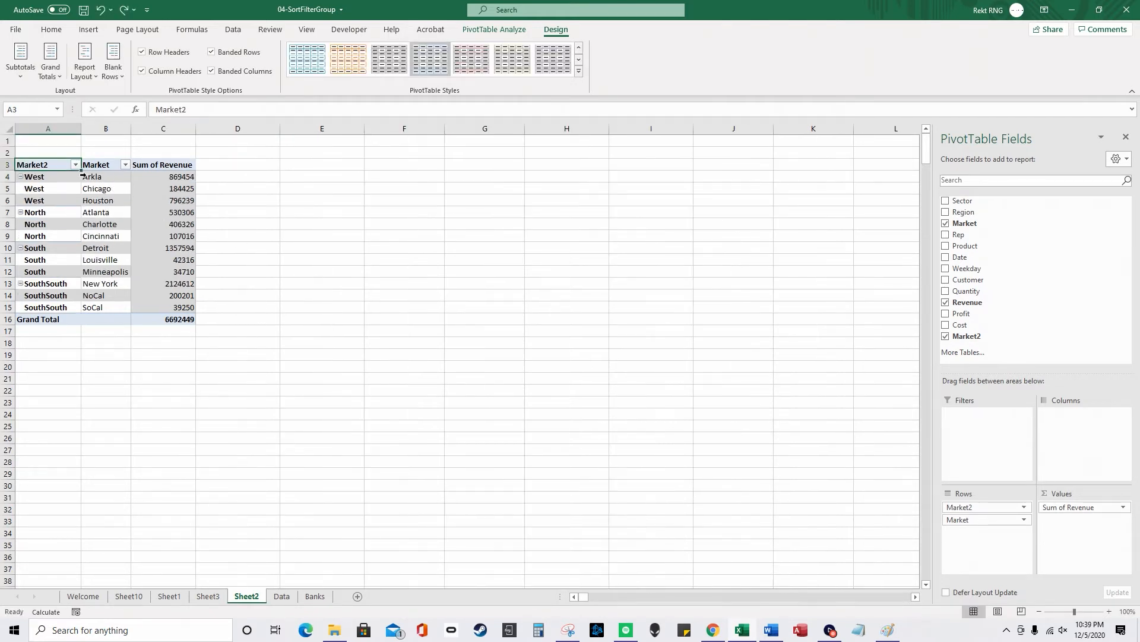
Step: Try Region as the custom name of the Market2 field, and set the custom name to Area of US instead
left_click(959, 508)
left_click(998, 498)
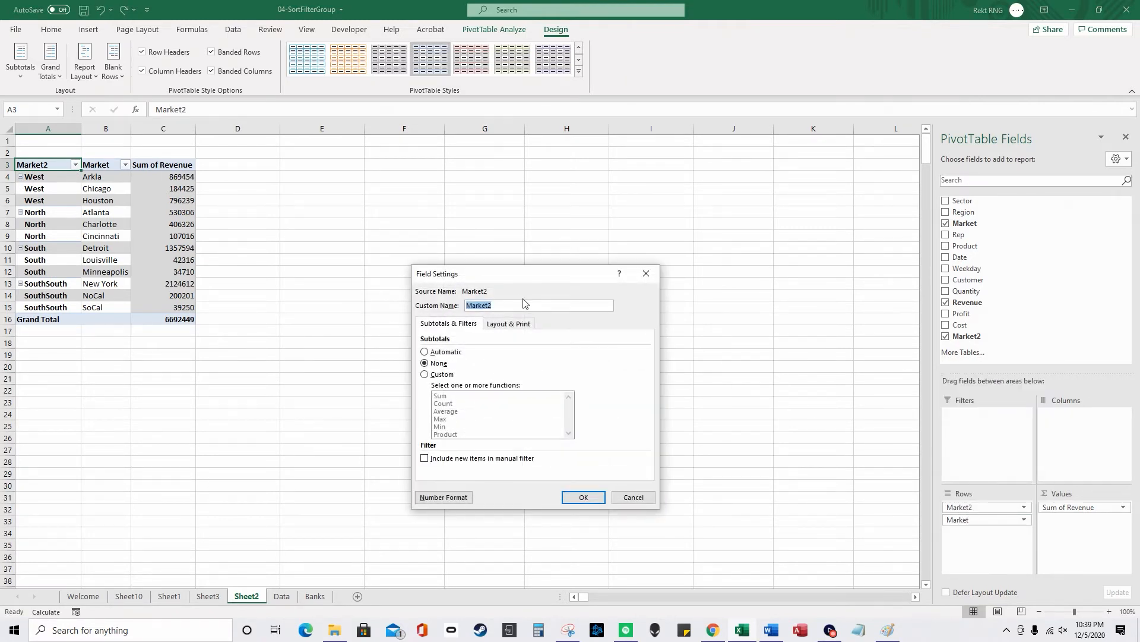
type("Region")
left_click(583, 497)
left_click(588, 351)
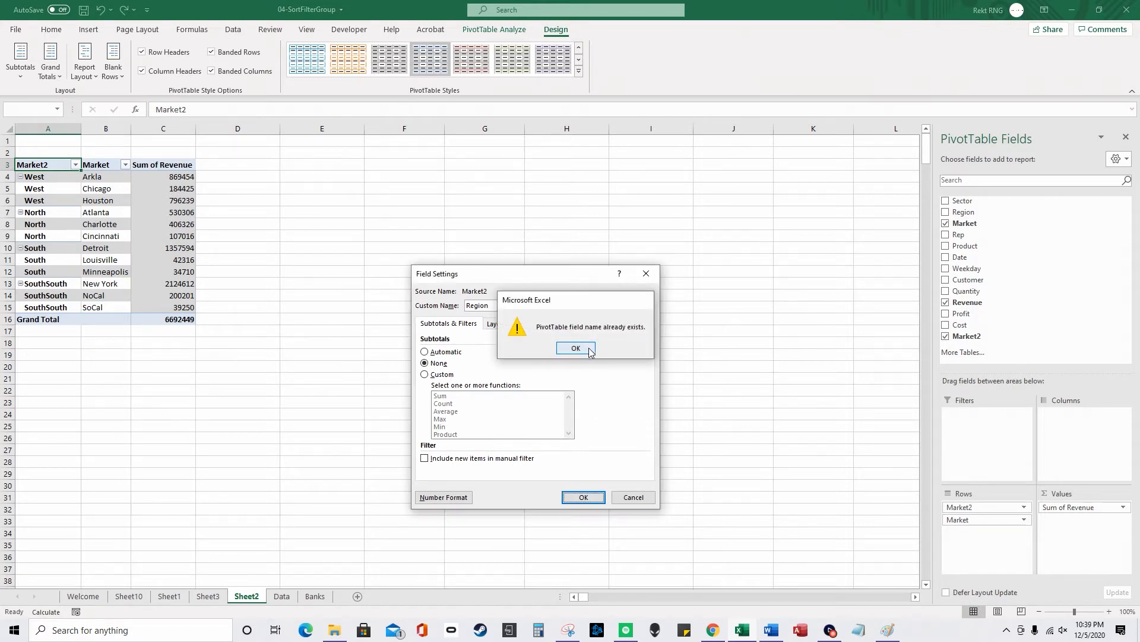
left_click(530, 308)
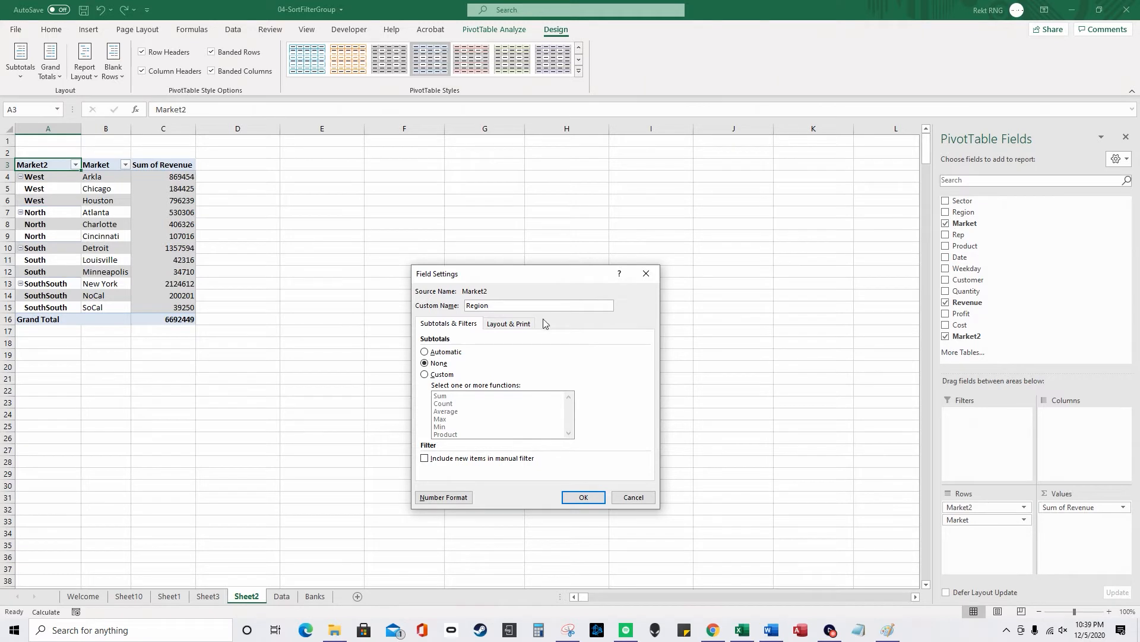
left_click_drag(487, 306, 468, 304)
key("BackSpace")
left_click(592, 493)
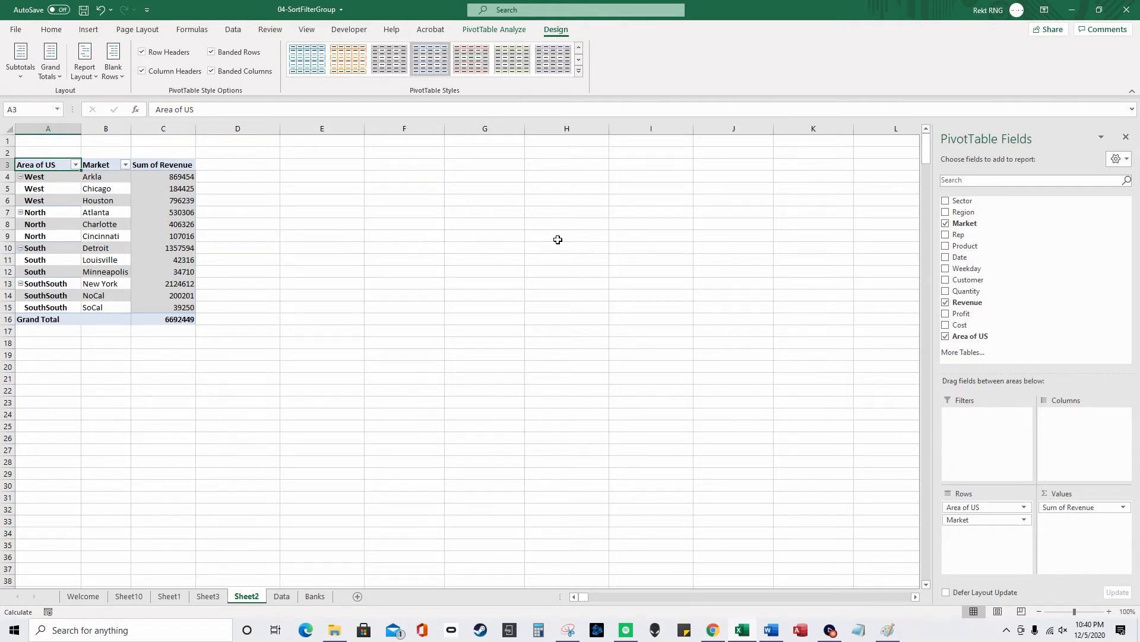
Step: Replace Area of US with Region and Market with Customer in the pivot table's row fields
left_click_drag(972, 506, 1017, 310)
left_click_drag(974, 212, 984, 505)
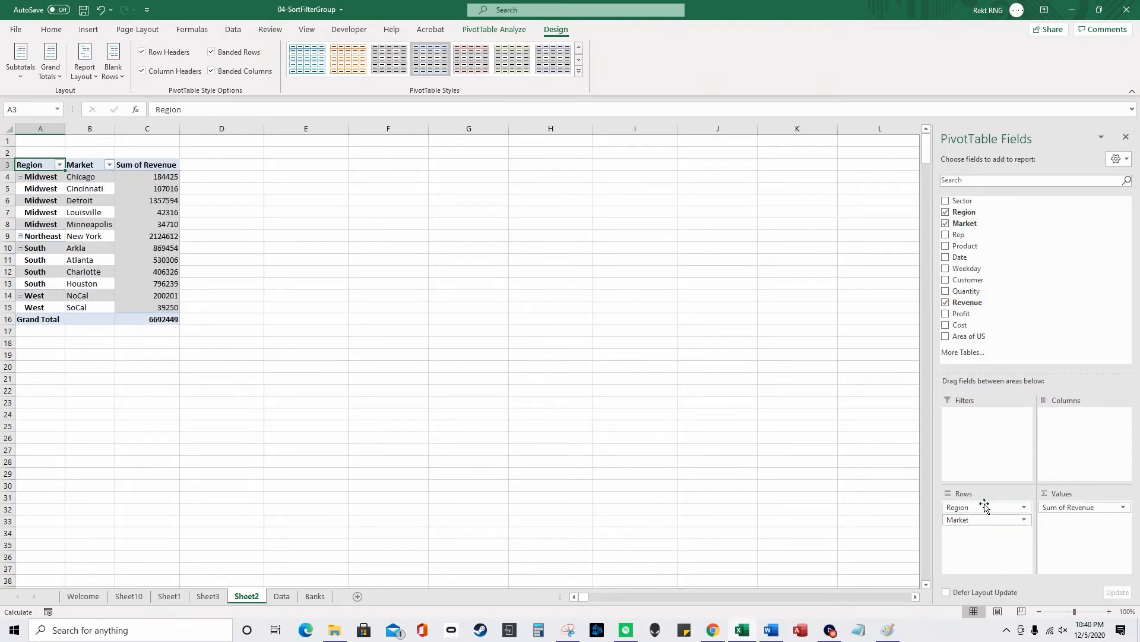
mouse_move(974, 520)
left_mouse_down()
mouse_move(1028, 324)
mouse_move(979, 291)
mouse_move(986, 520)
left_mouse_up()
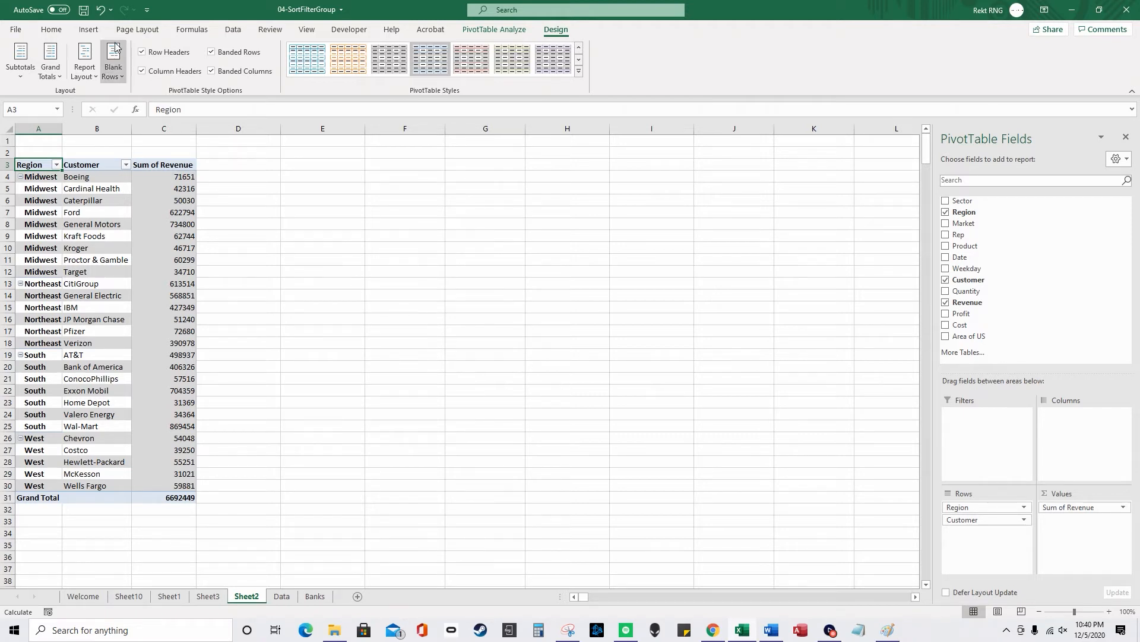
Step: Try the compact form for the Region and Customer report and return it to tabular form
left_click(85, 63)
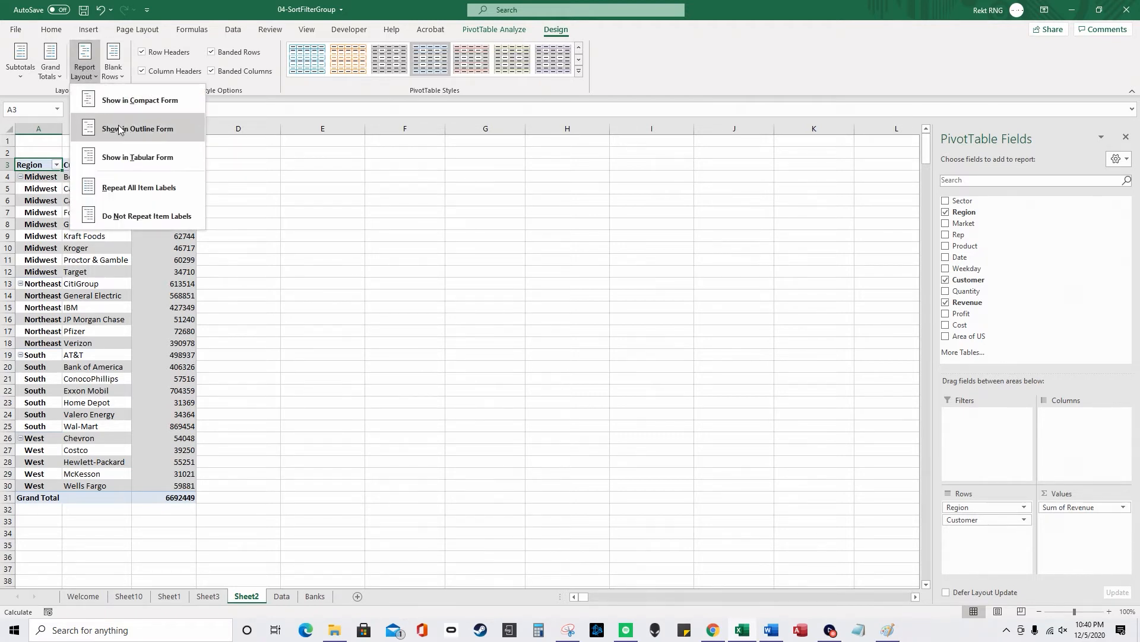
left_click(152, 158)
left_click(86, 66)
left_click(152, 158)
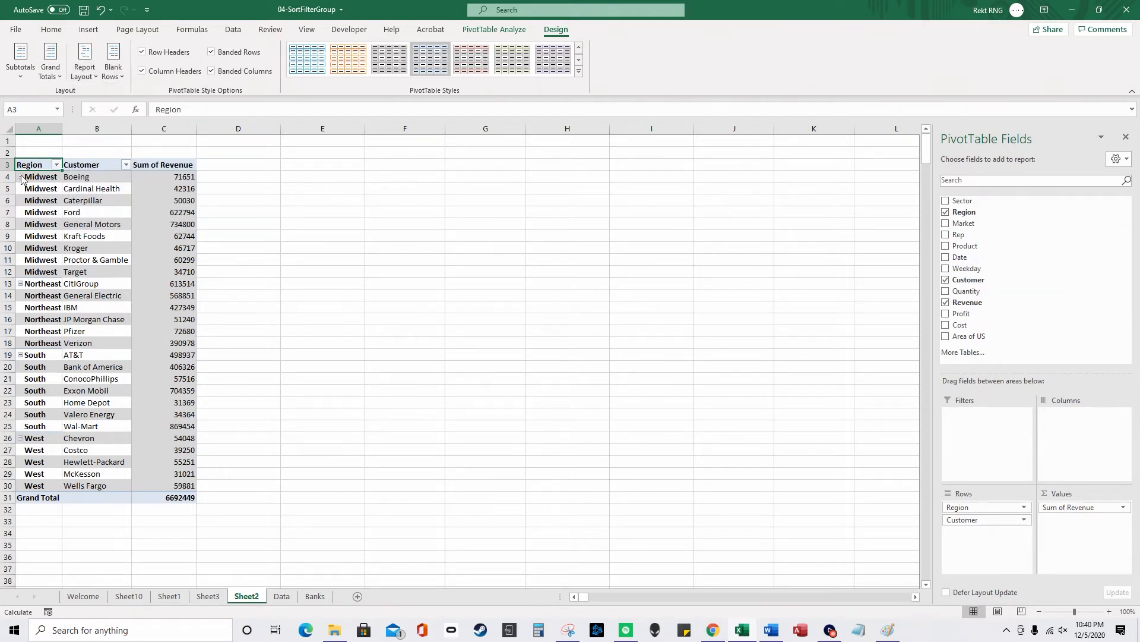
left_click(84, 66)
left_click(141, 108)
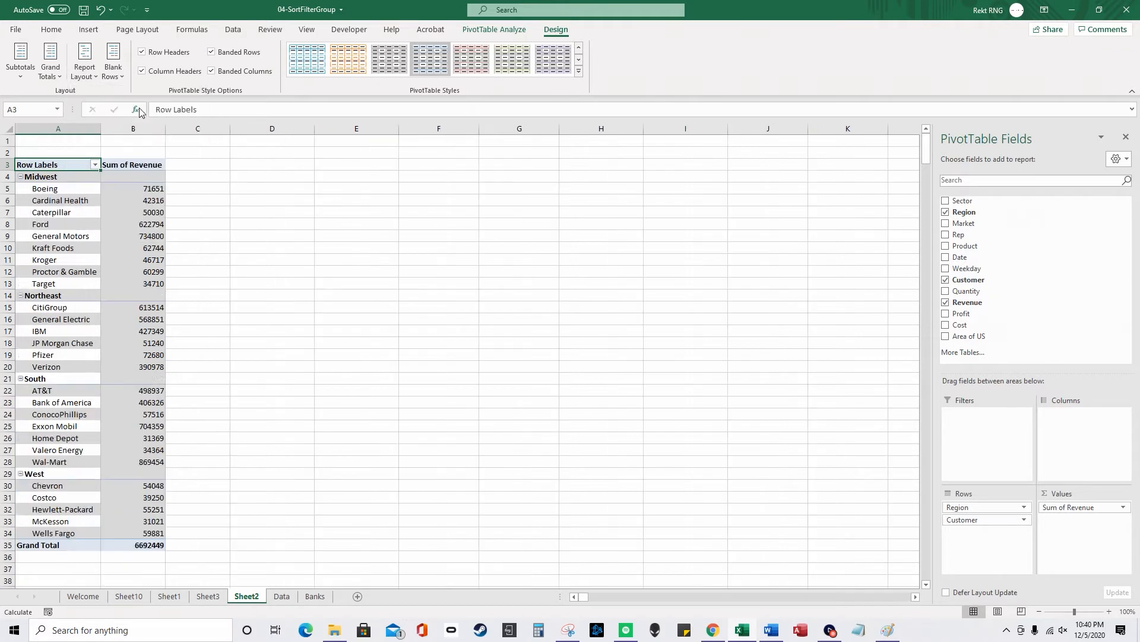
left_click(85, 71)
left_click(150, 161)
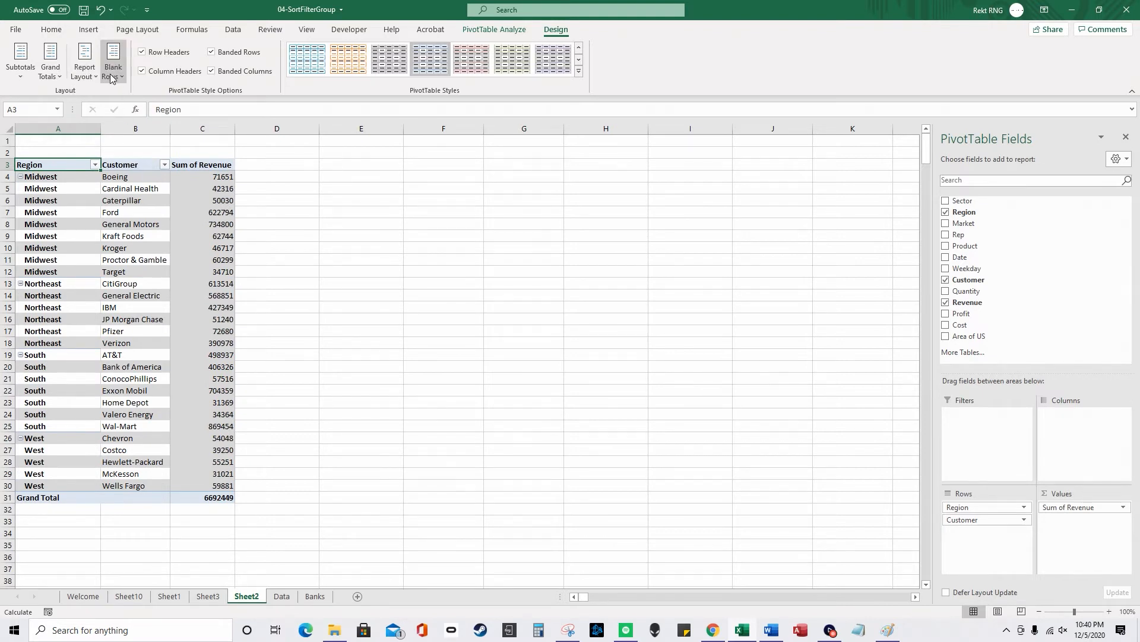
Step: Turn off repeated item labels so each region name is shown only once
left_click(84, 74)
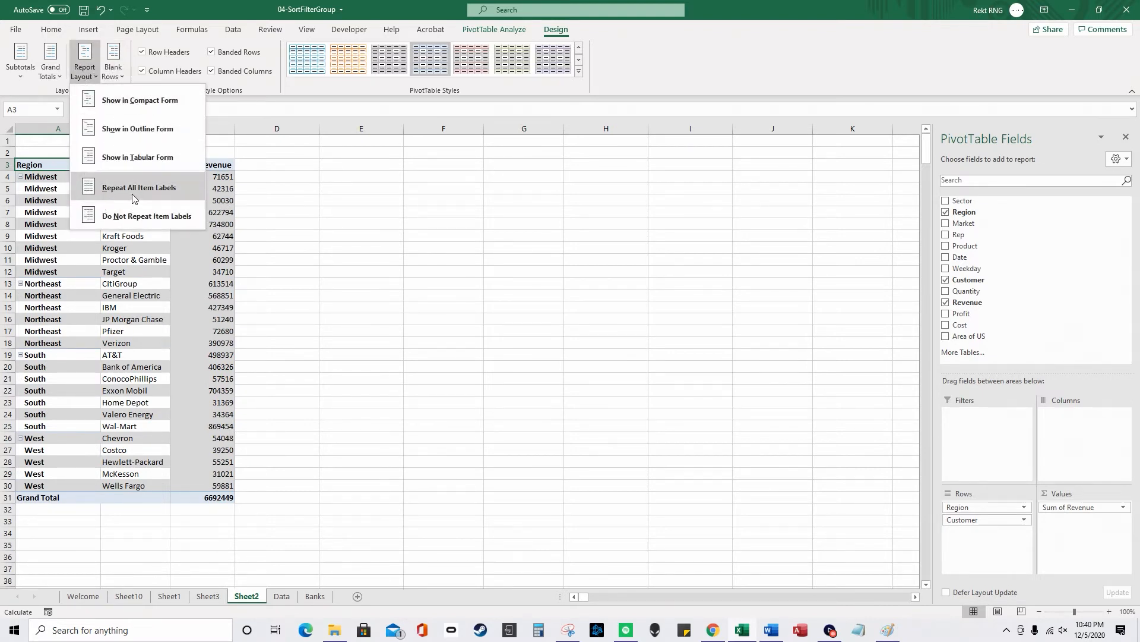
left_click(140, 214)
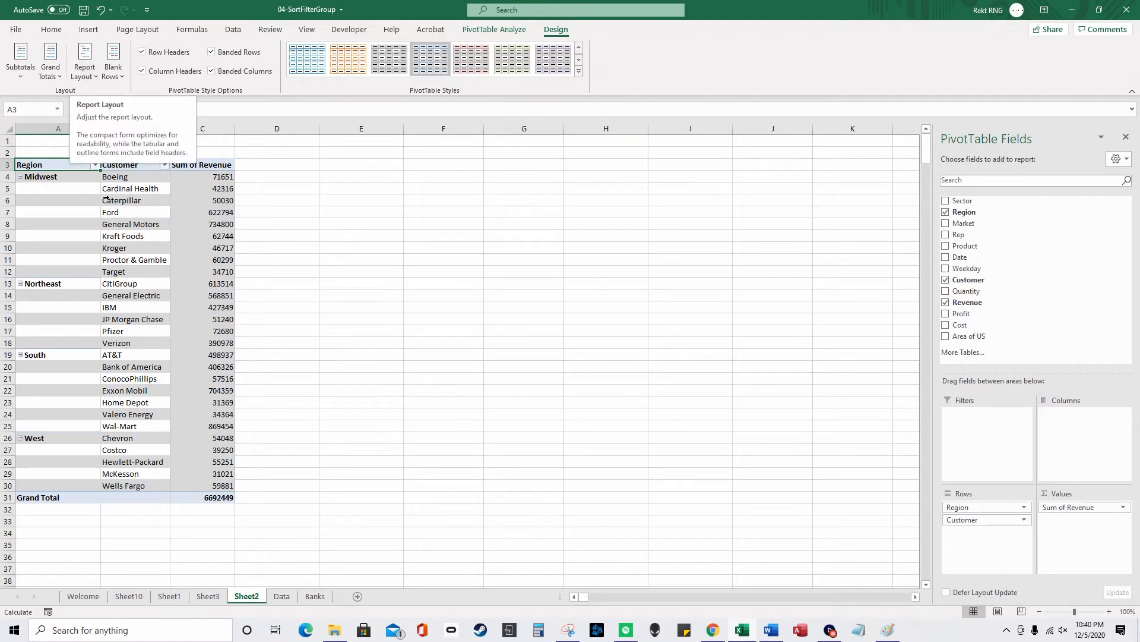
left_click(95, 166)
left_click(129, 398)
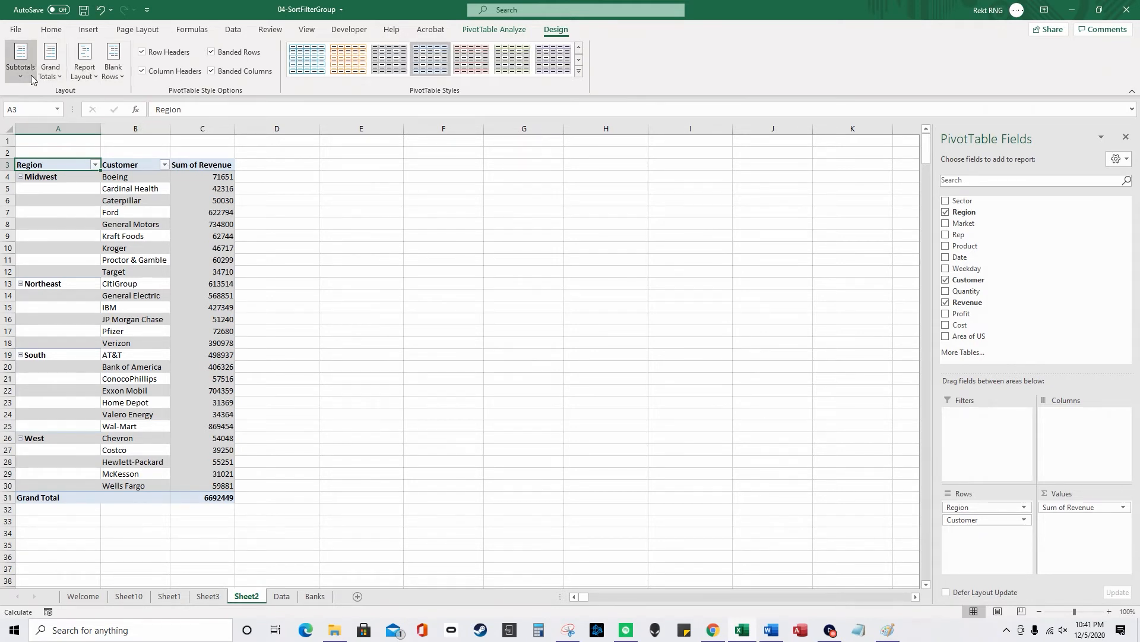
Step: Show all subtotals at the bottom of each region group
left_click(21, 59)
left_click(74, 127)
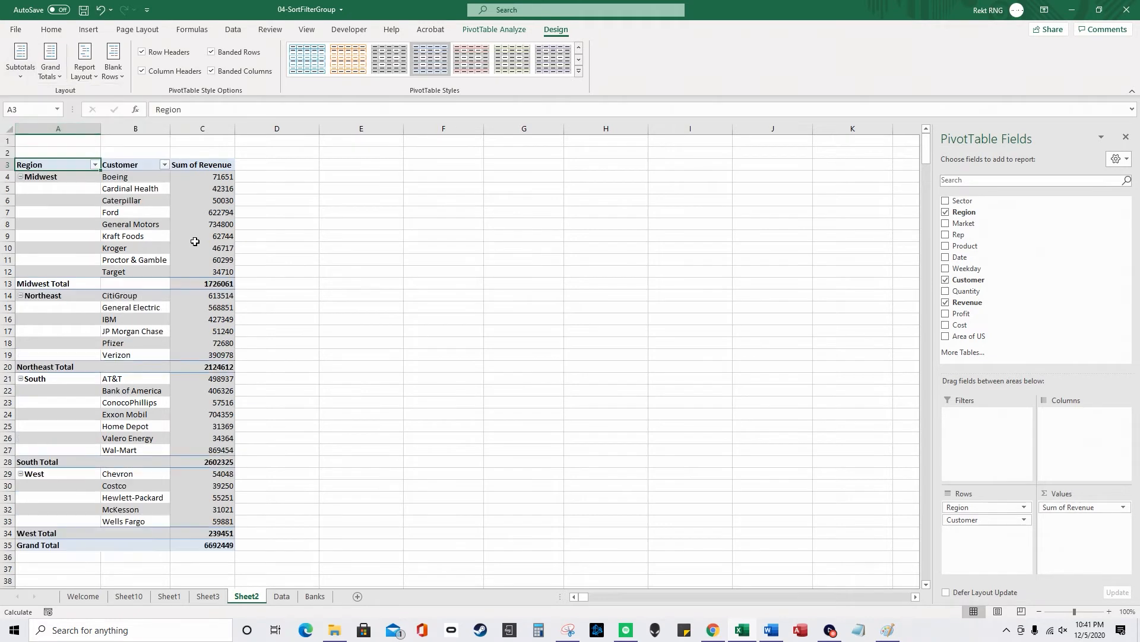
mouse_move(204, 250)
Step: Group the Midwest customers Boeing, Cardinal Health, Caterpillar and Ford
left_click_drag(140, 178, 139, 211)
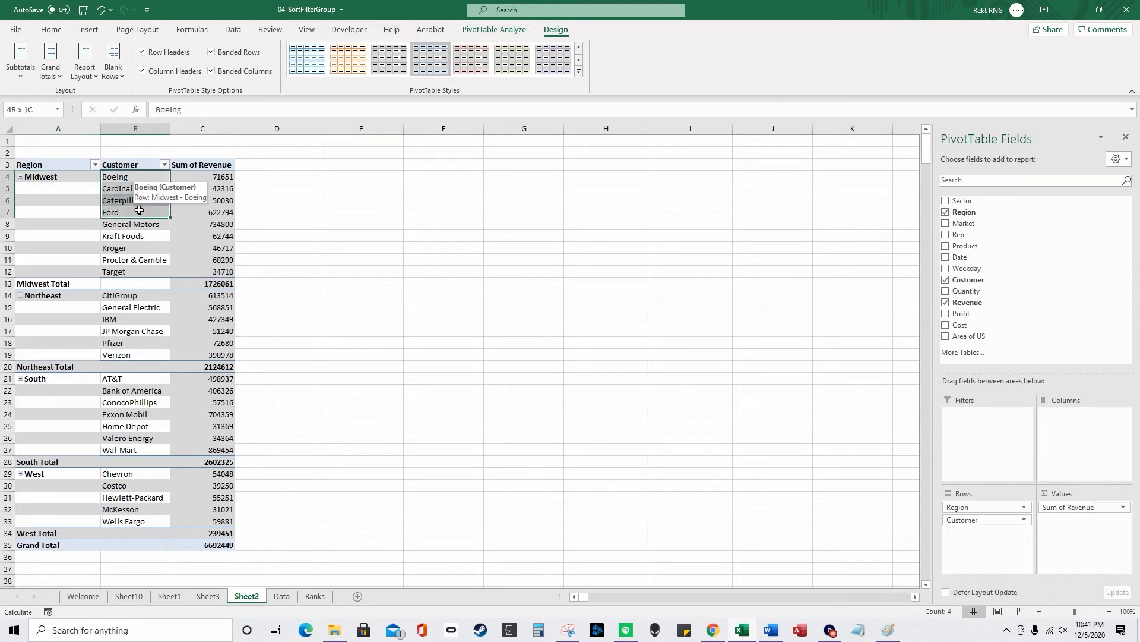
left_click_drag(139, 210, 139, 210)
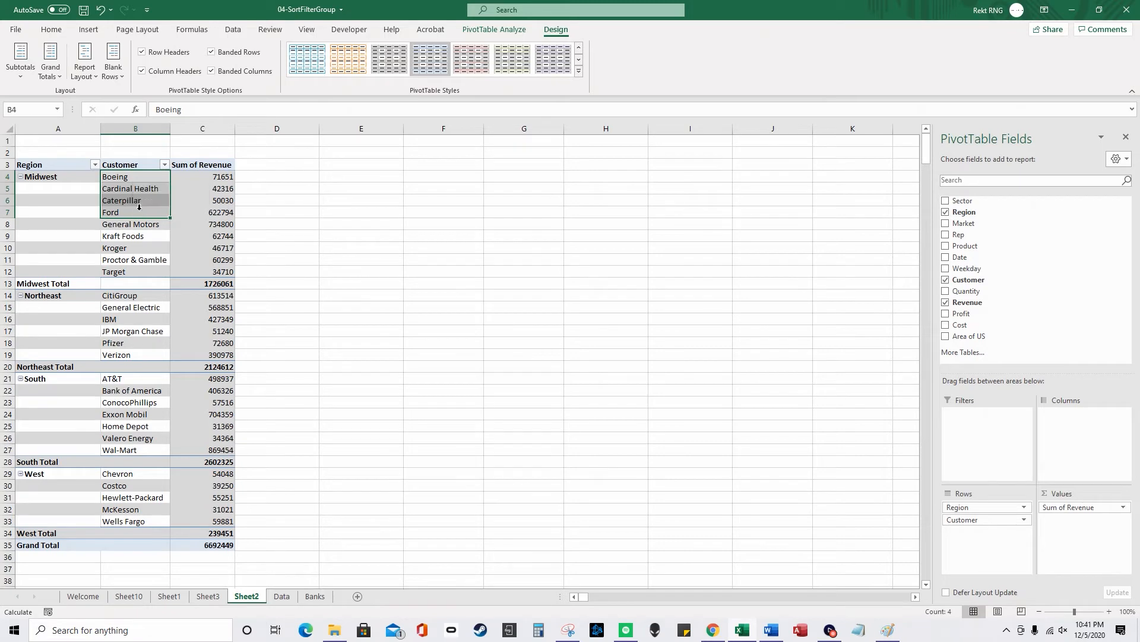
left_click(494, 29)
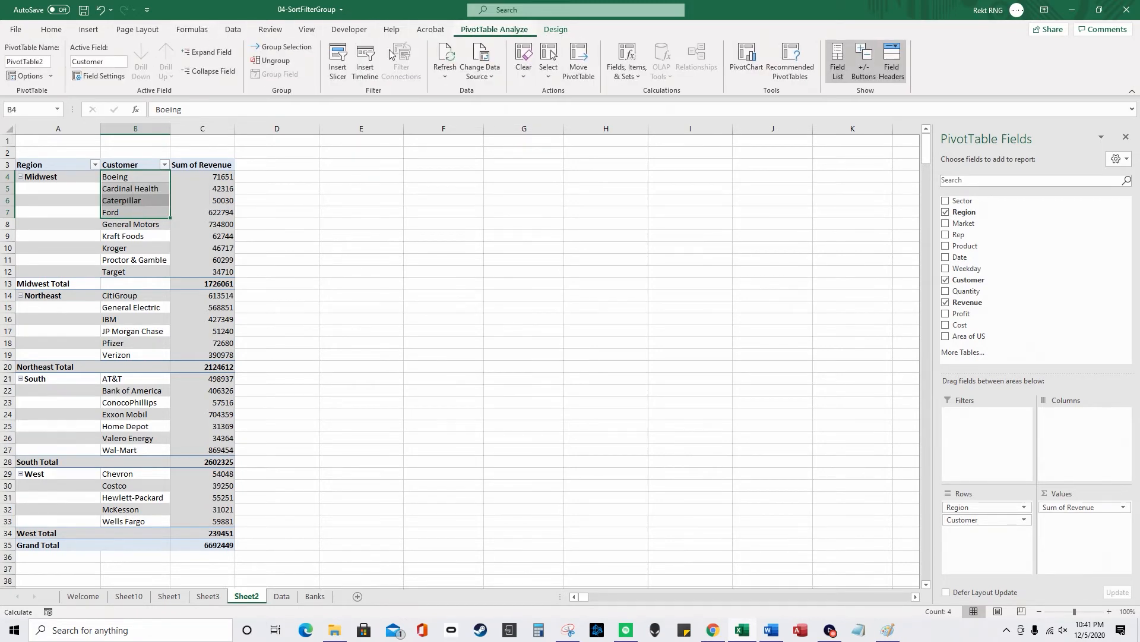
left_click(284, 47)
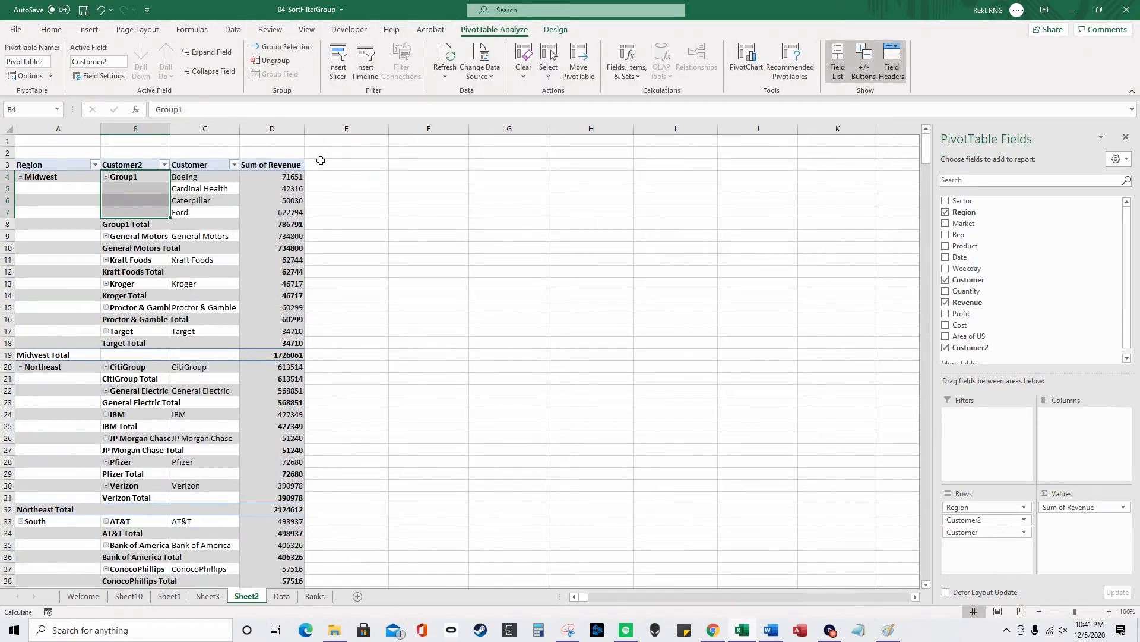
Step: Group General Motors, Kraft Foods and Kroger in the Midwest region as a second customer group
left_click(147, 236)
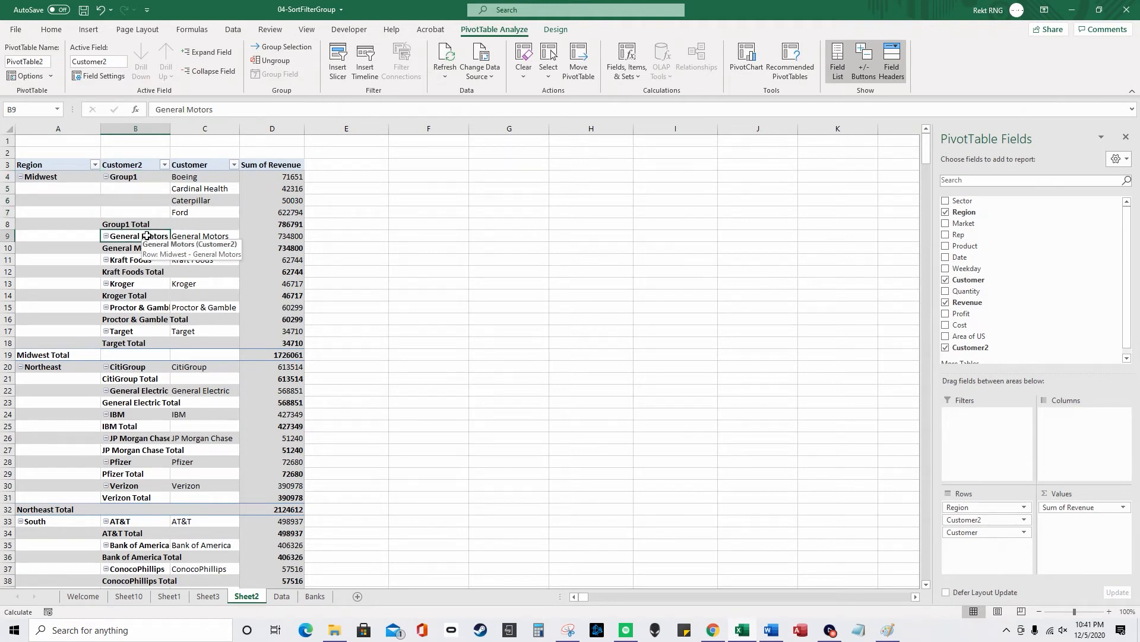
left_click(147, 260)
left_click(142, 283)
left_click(135, 260, "ctrl")
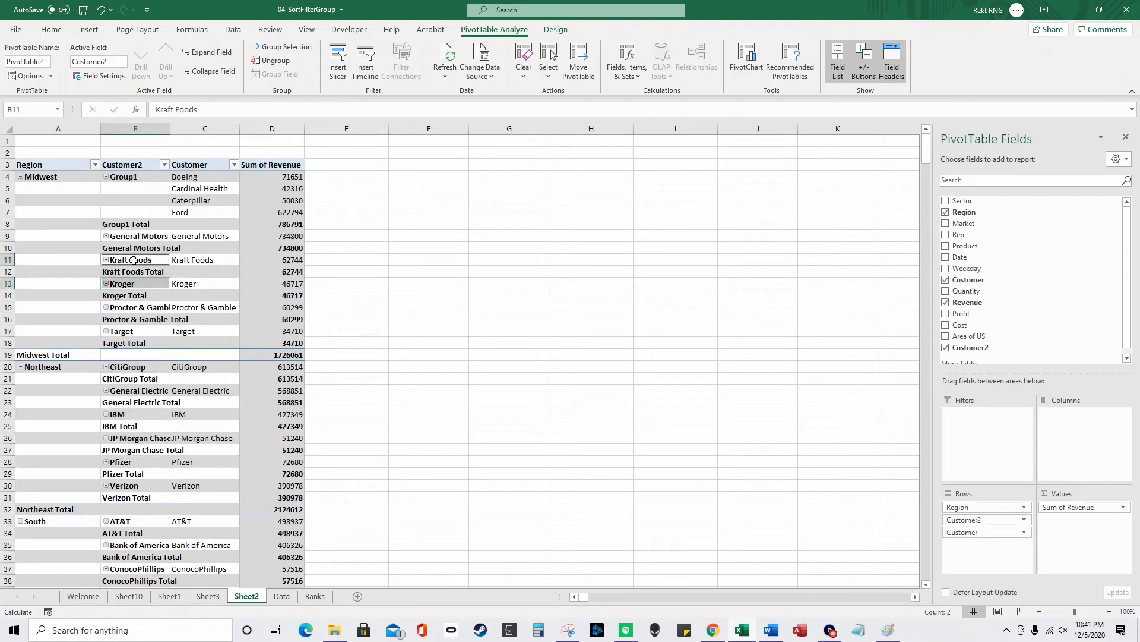
left_click(136, 237, "ctrl")
left_click(282, 47)
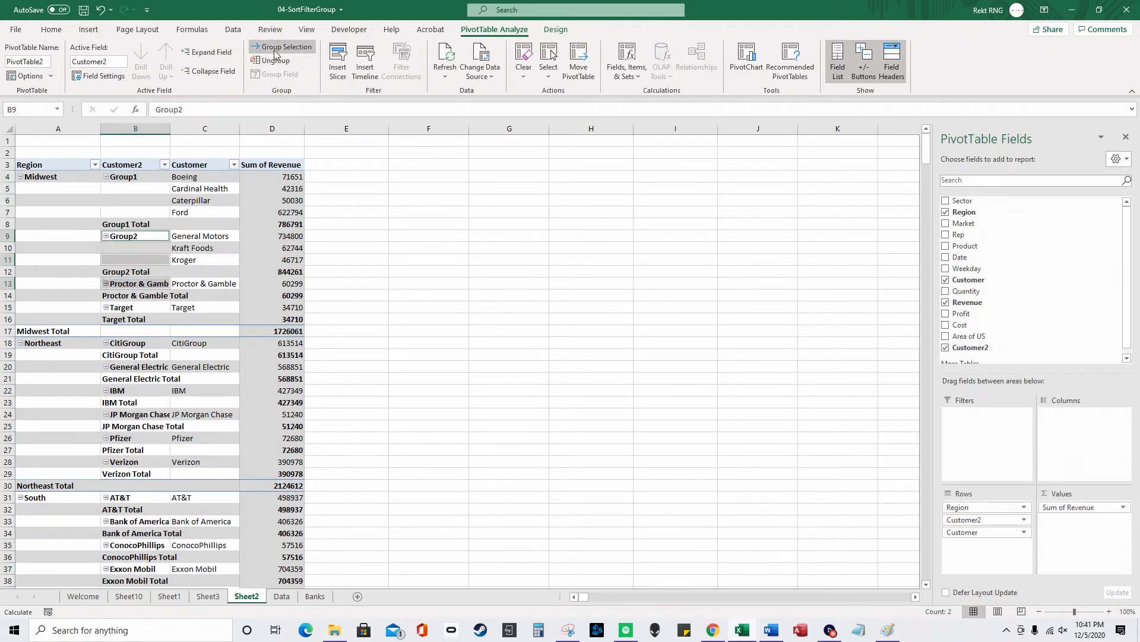
Step: Group the remaining Midwest customers, Proctor & Gamble and Target
left_click(145, 284)
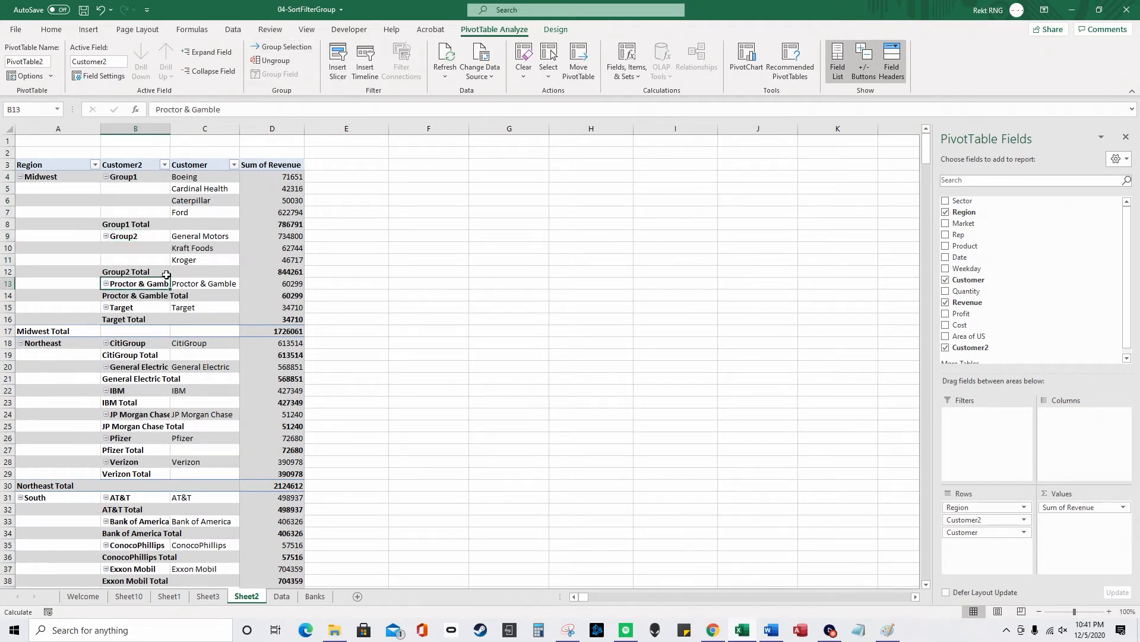
left_click(136, 307, "ctrl")
left_click(285, 51)
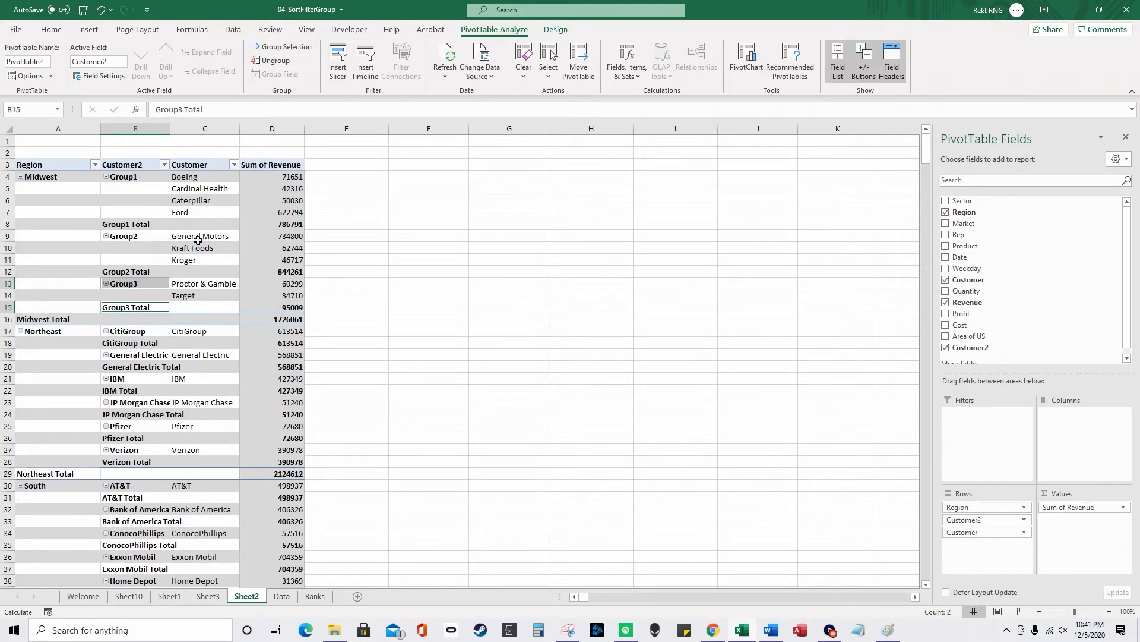
Step: Rename the group holding Proctor & Gamble and Target as Basic Cos, keeping its customers expanded
left_click(141, 285)
double_click(142, 284)
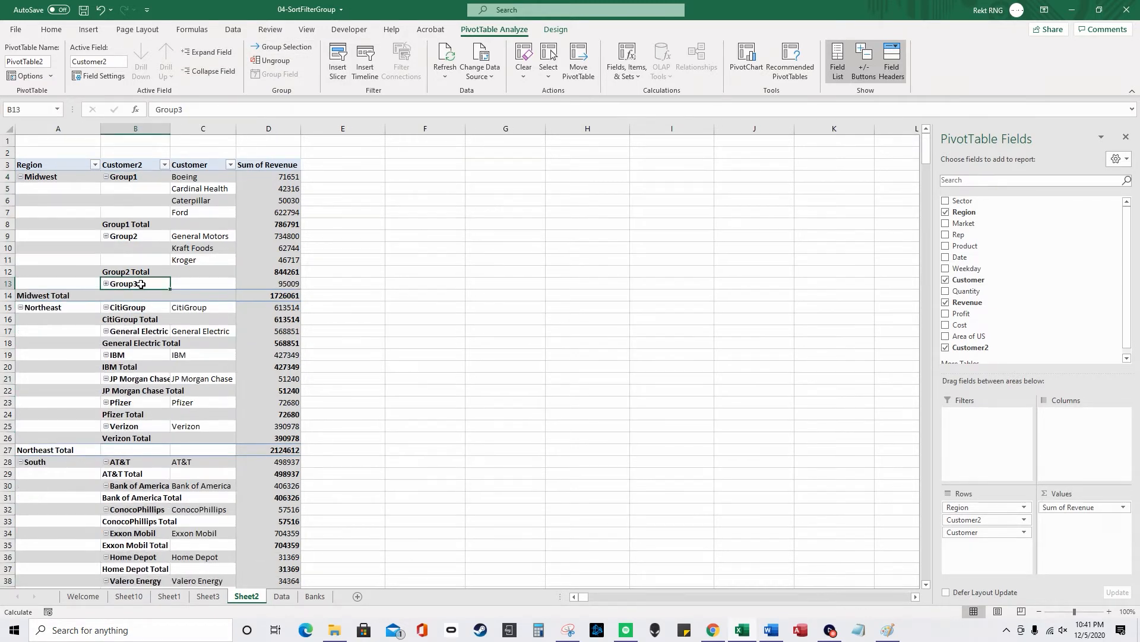
left_click(106, 284)
left_click_drag(183, 110, 146, 112)
type("Electy")
key("BackSpace")
key("BackSpace")
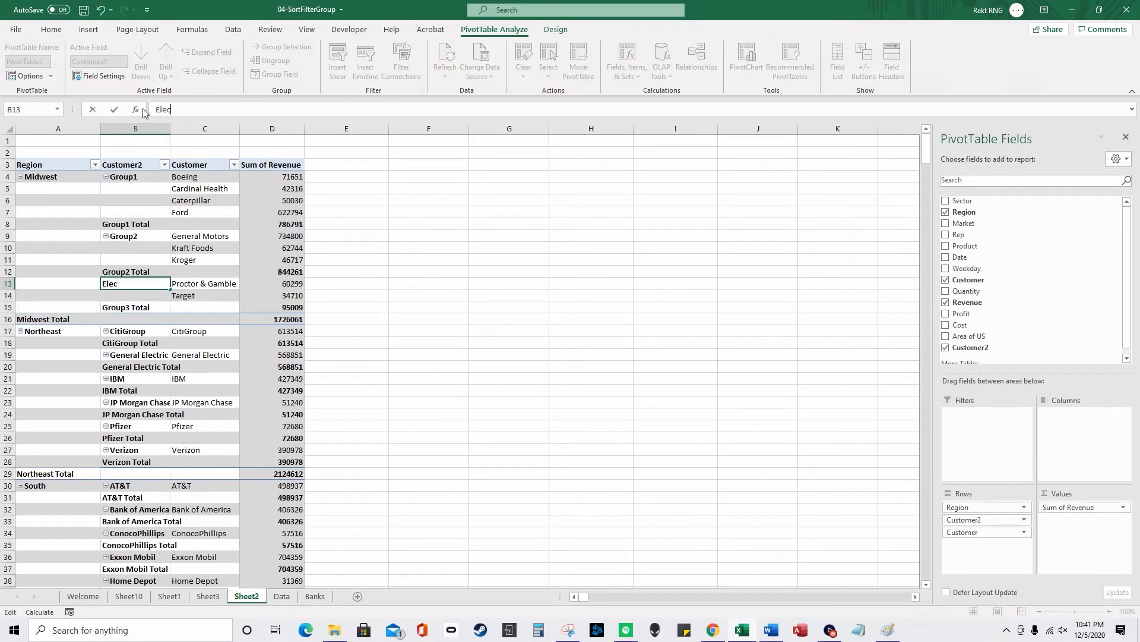
key("BackSpace")
key("BackSpace")
key("BackSpace")
type("BN")
key("BackSpace")
type("asic Cos")
Step: Rename the group holding General Motors, Kraft Foods and Kroger as Food cos
left_click(148, 237)
double_click(146, 236)
left_click(141, 231)
left_click(144, 236)
double_click(147, 236)
type("Food cos")
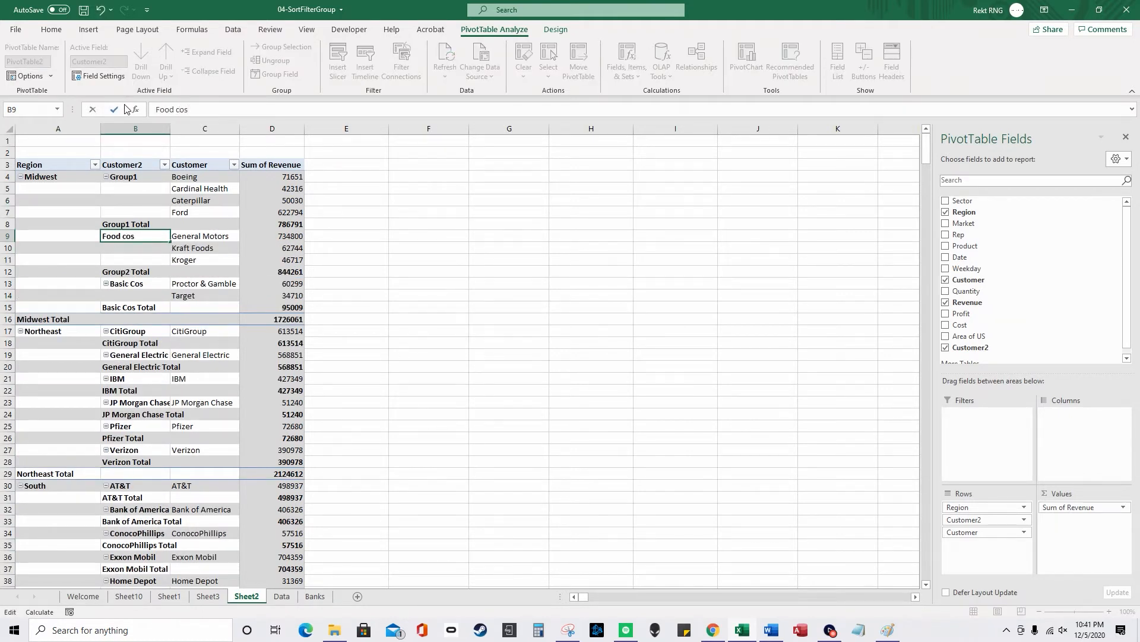
Step: Rename the group holding Boeing, Cardinal Health, Caterpillar and Ford as Huge cars
left_click(143, 178)
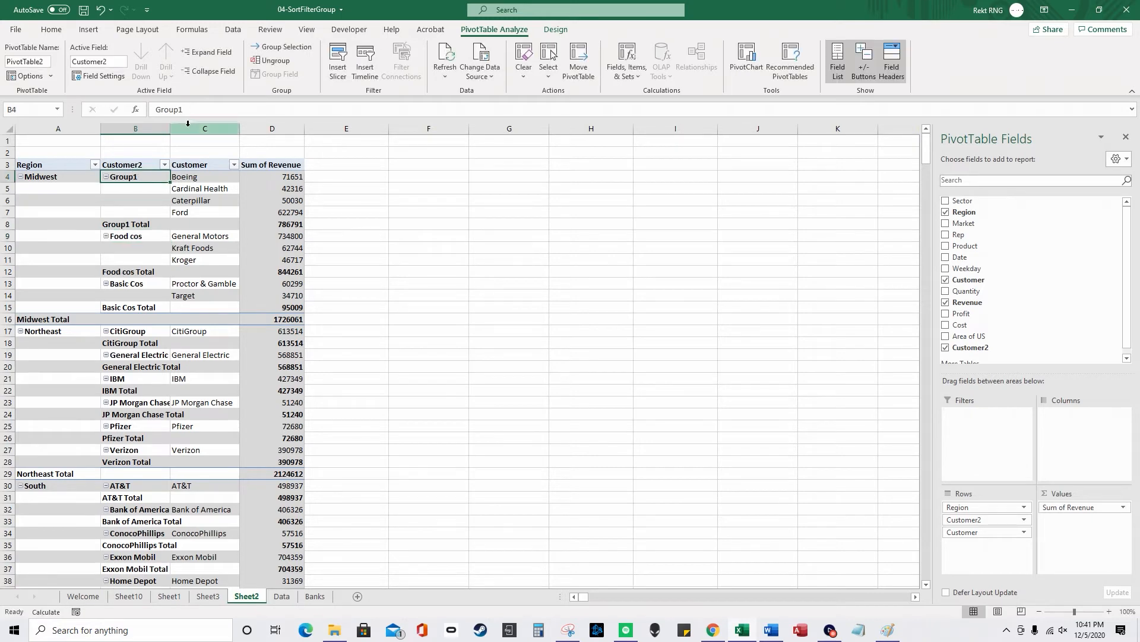
left_click_drag(194, 109, 156, 109)
type("Hug")
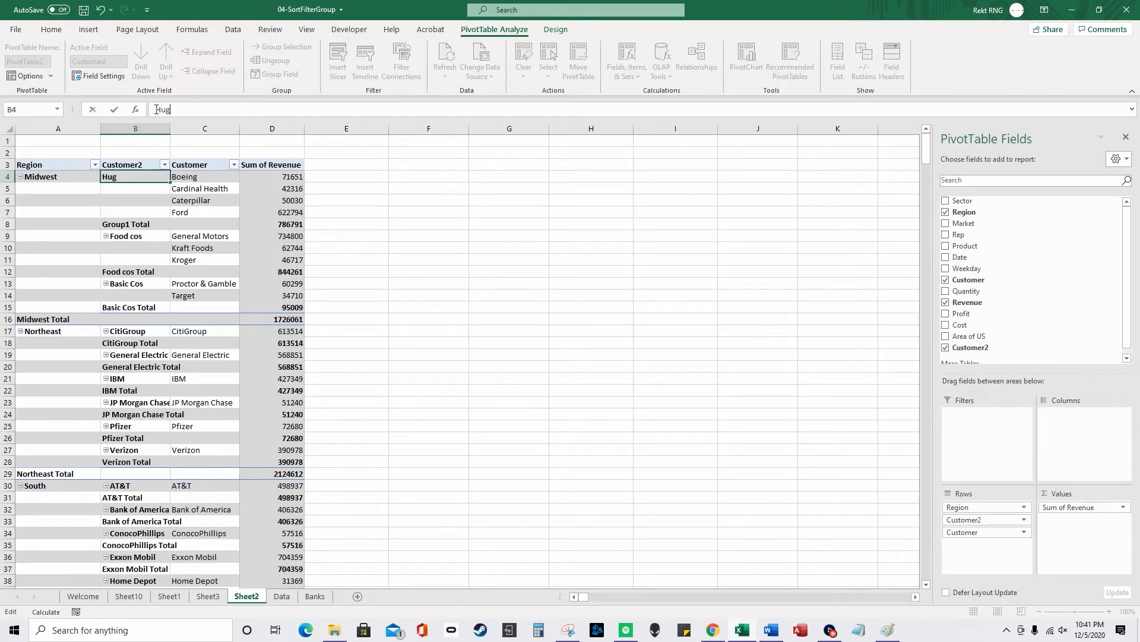
type("e cars")
left_click(339, 247)
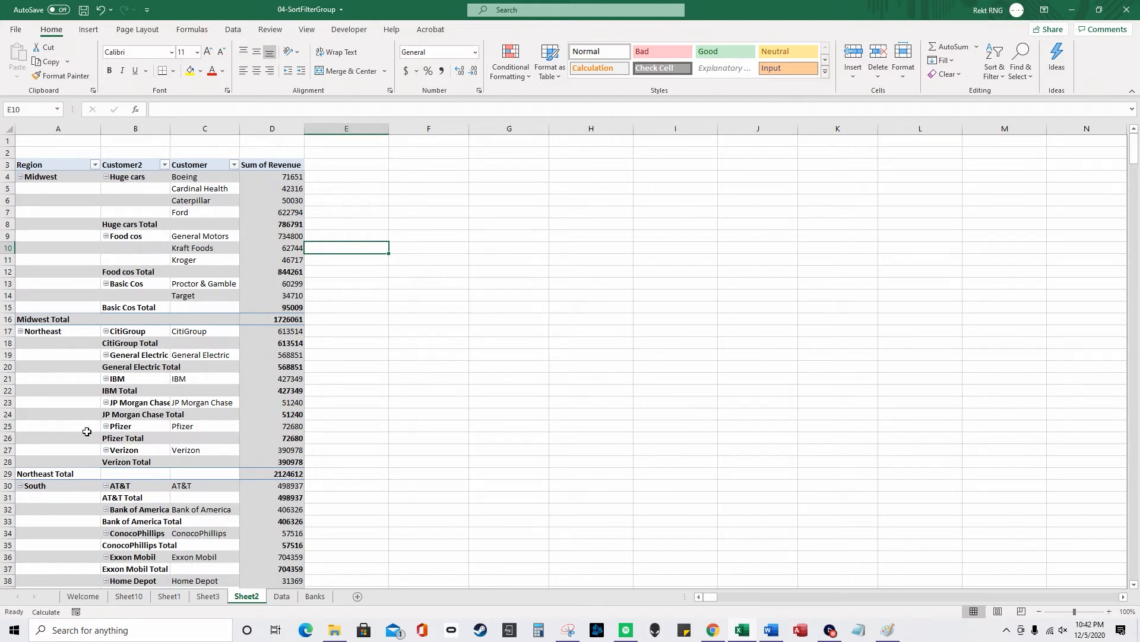
Step: Sort the pivot table's Customer2 field from Z to A
scroll(77, 309, "down", 3)
scroll(65, 392, "down", 3)
scroll(69, 431, "up", 6)
scroll(162, 266, "down", 2)
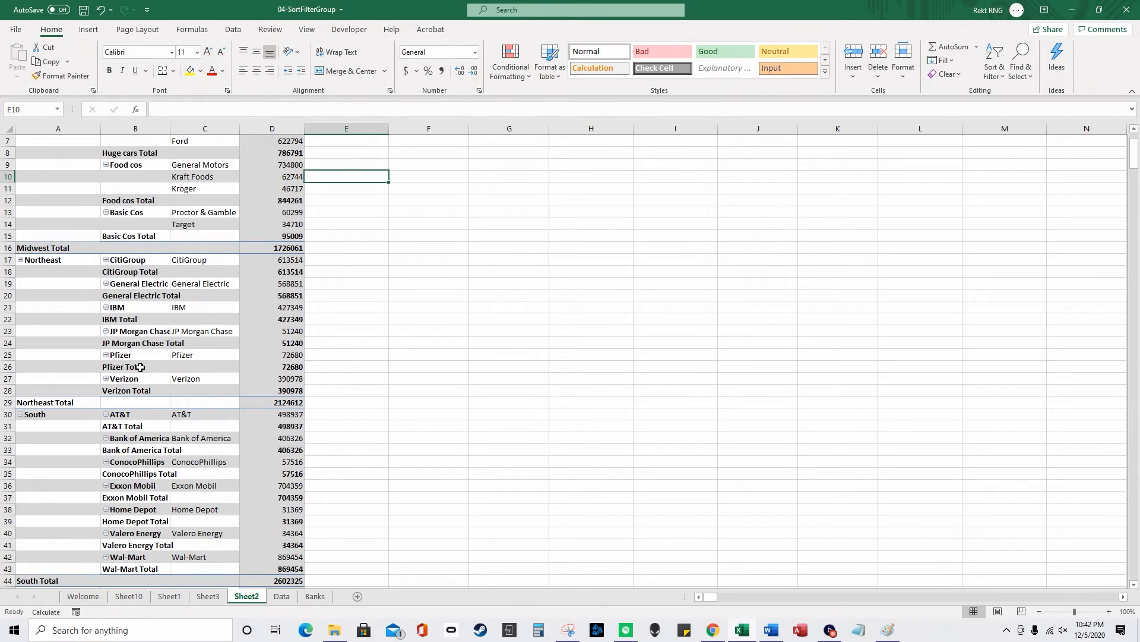
scroll(126, 380, "down", 3)
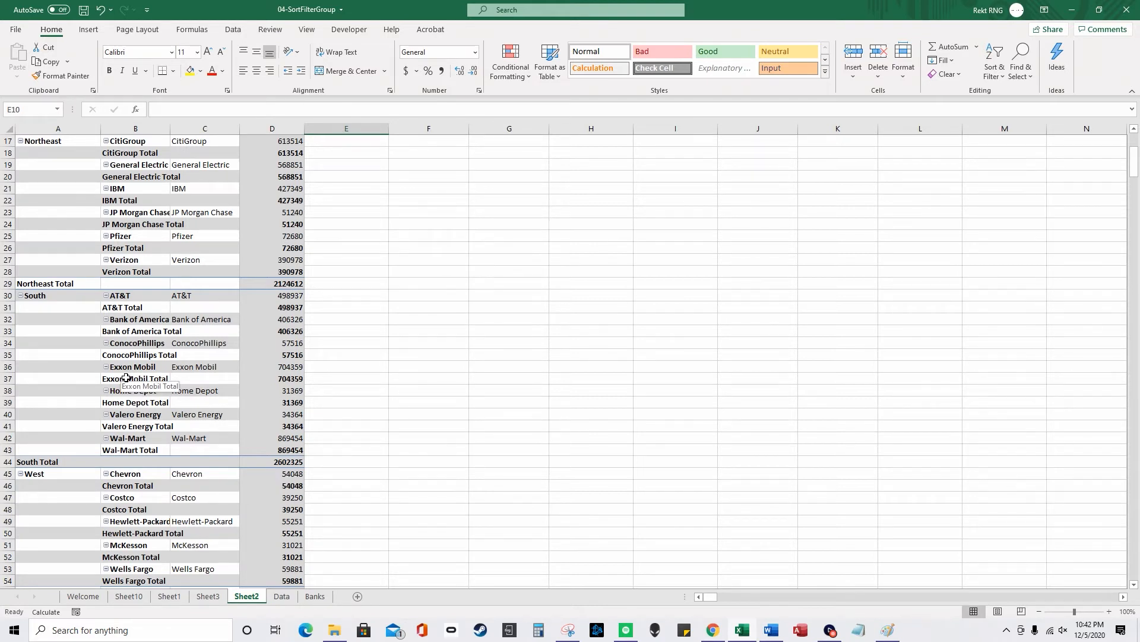
scroll(126, 378, "up", 2)
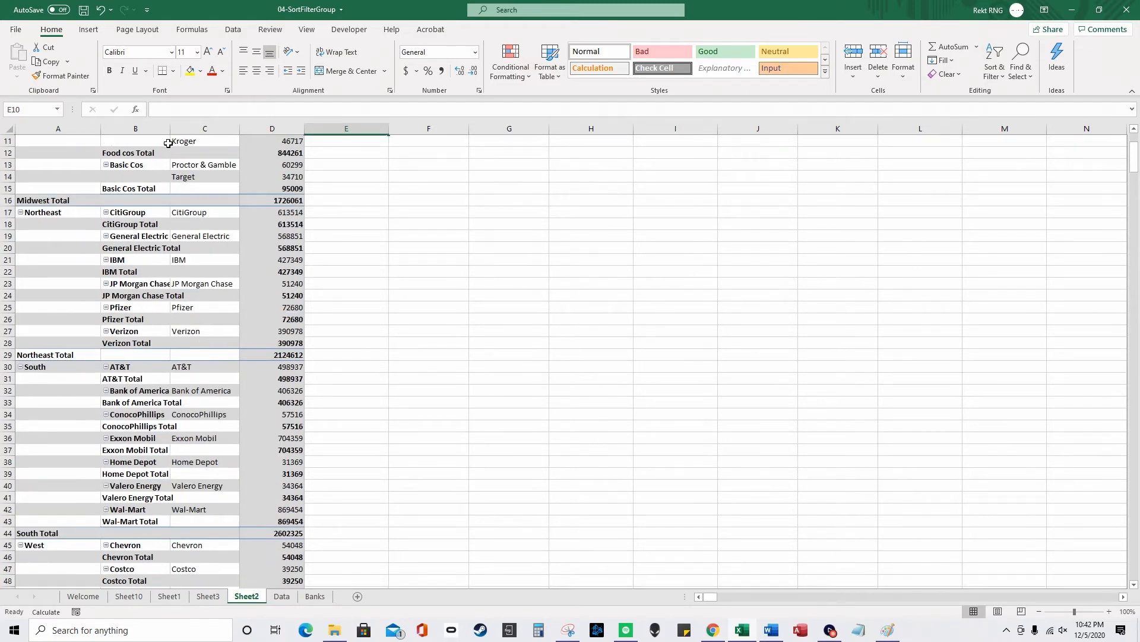
left_click(233, 29)
scroll(136, 259, "up", 4)
left_click(144, 166)
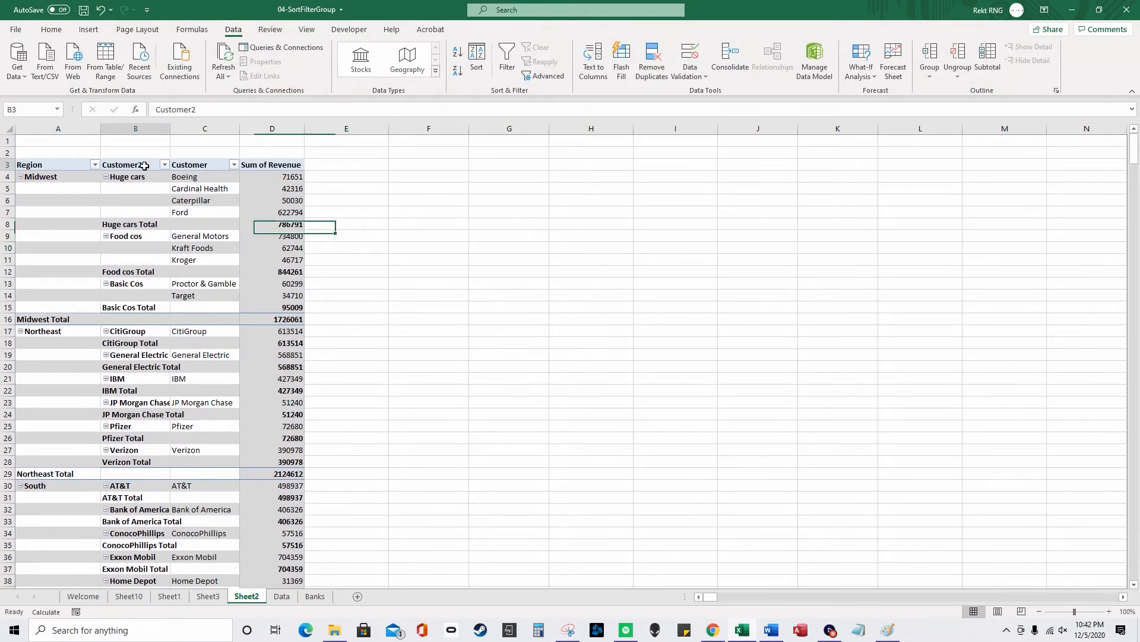
left_click(458, 71)
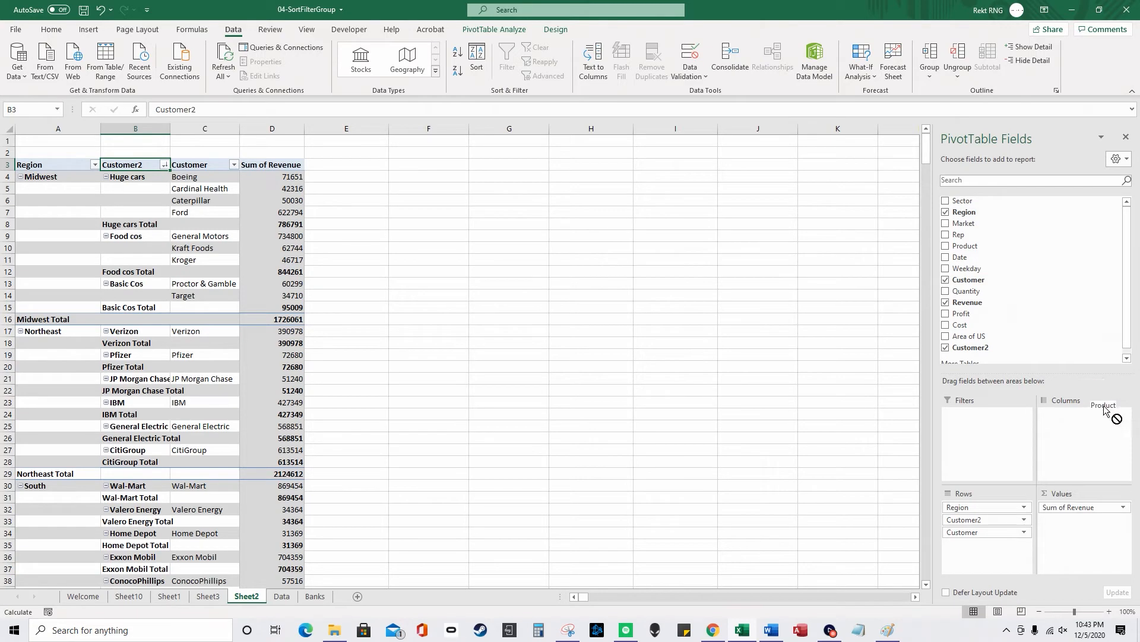
Step: Put Product in the pivot table's columns and replace the Region, Customer2 and Customer row fields with Date
left_click_drag(987, 246, 1066, 419)
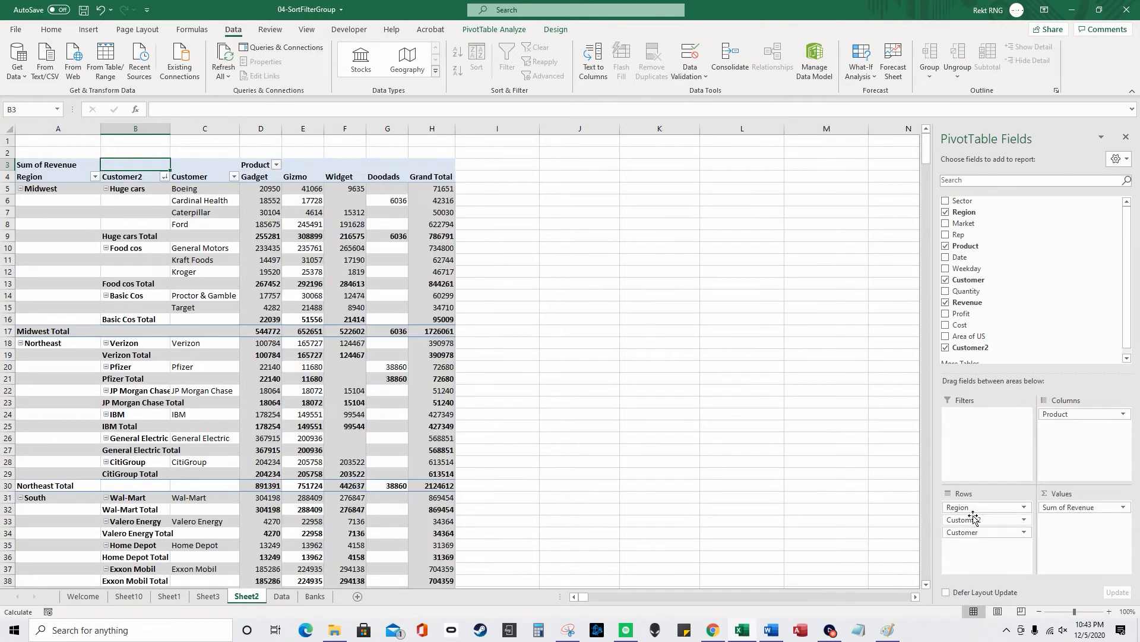
left_click_drag(988, 507, 1037, 310)
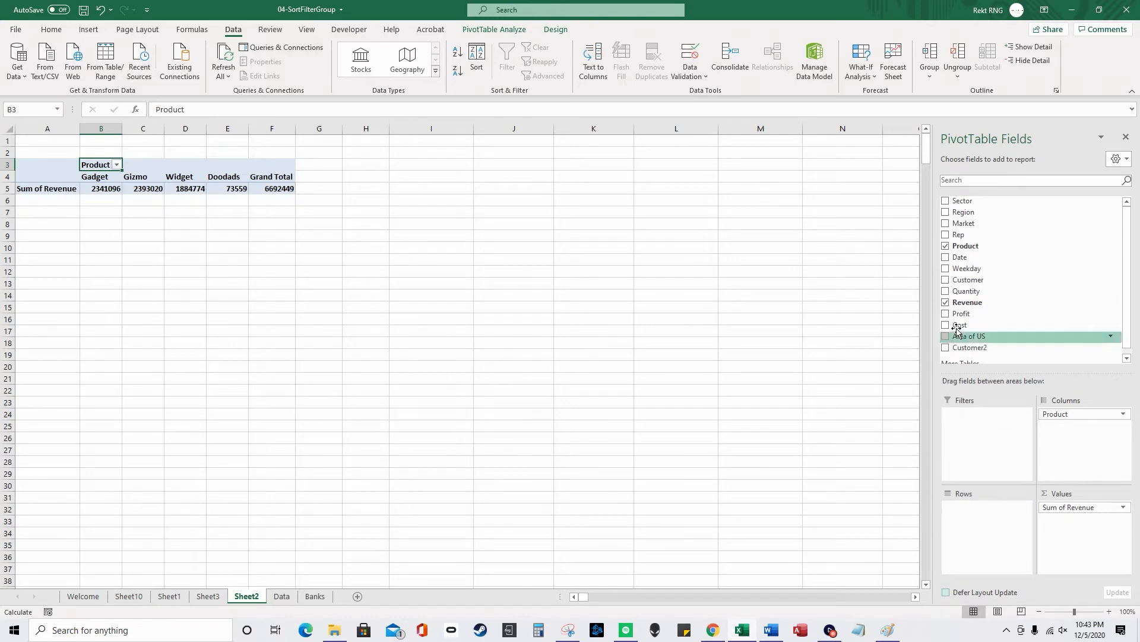
left_click_drag(976, 260, 981, 510)
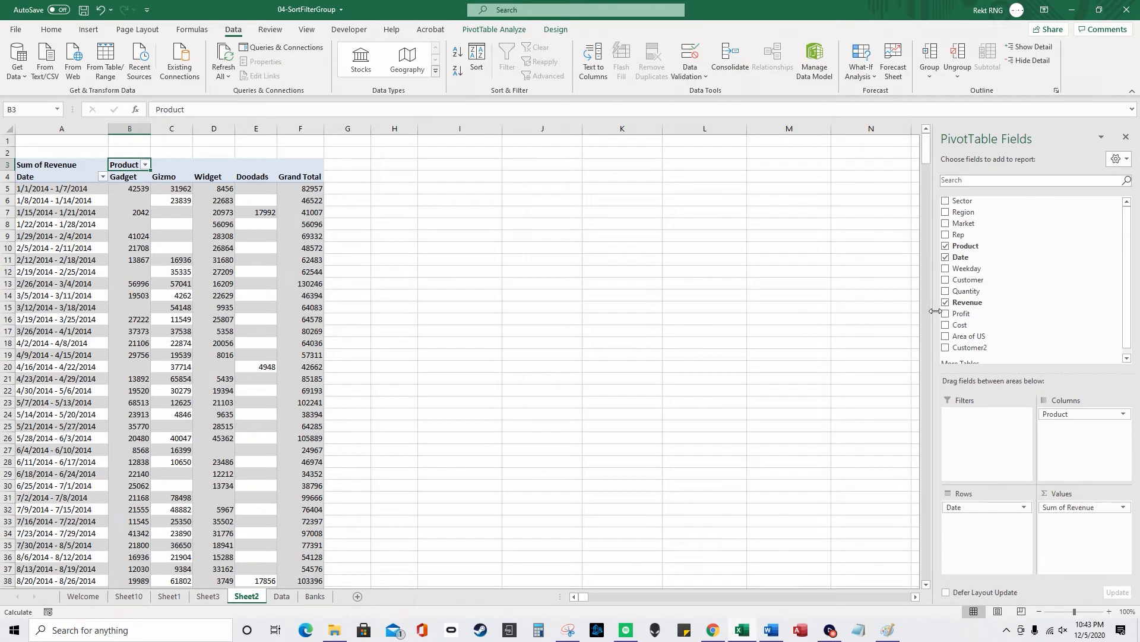
scroll(1005, 307, "down", 1)
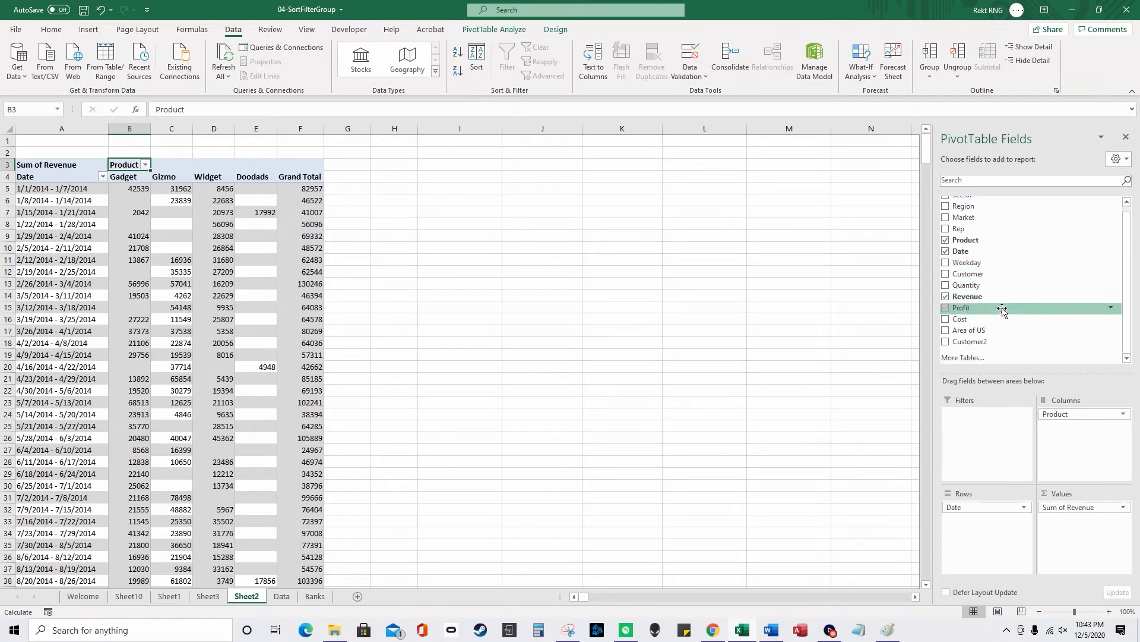
Step: Group the pivot table's Date row field by Years only instead of seven-day periods
right_click(90, 188)
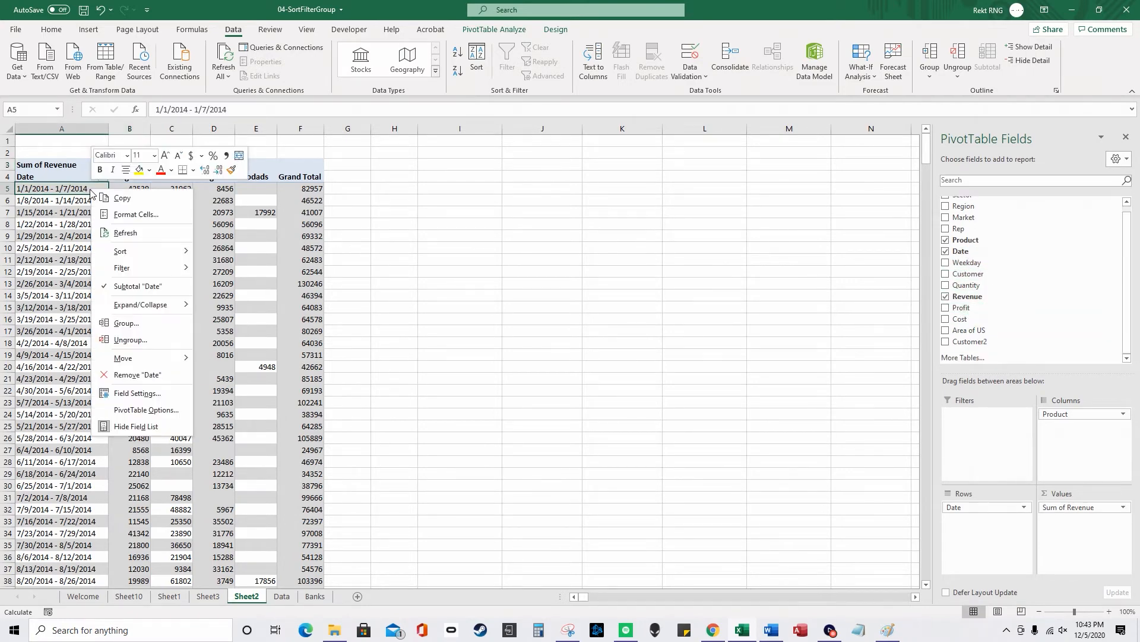
left_click(126, 323)
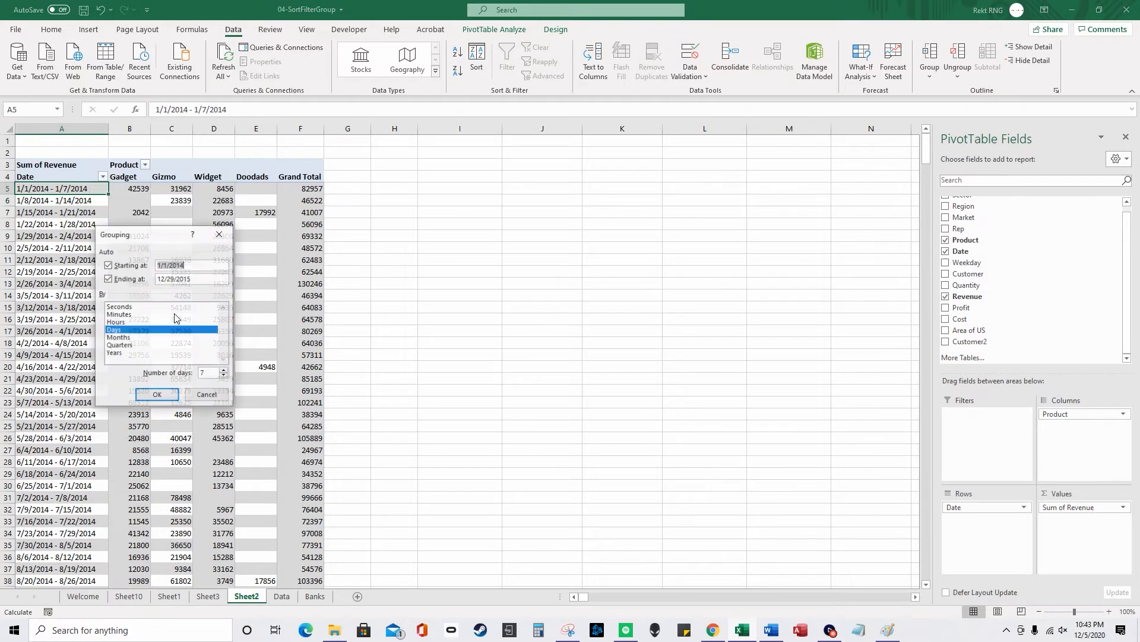
left_click(129, 353)
left_click(128, 330)
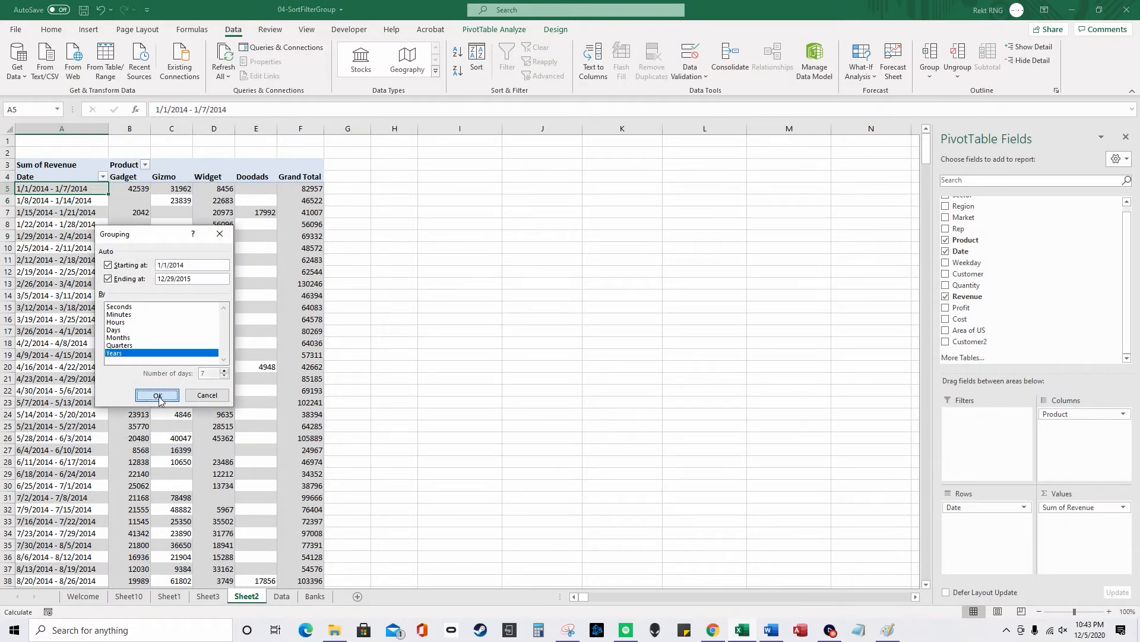
left_click(157, 395)
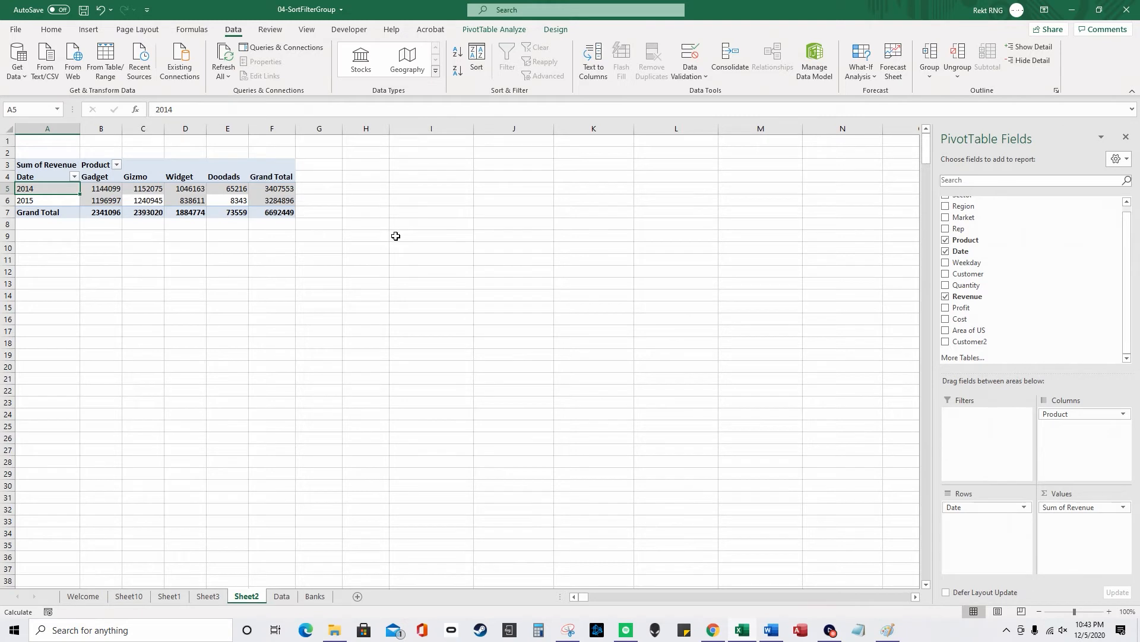
Step: Enter the product order Gizmo, Widget, Doodads, Gadget down cells K3 to K6
left_click(510, 178)
left_click(591, 168)
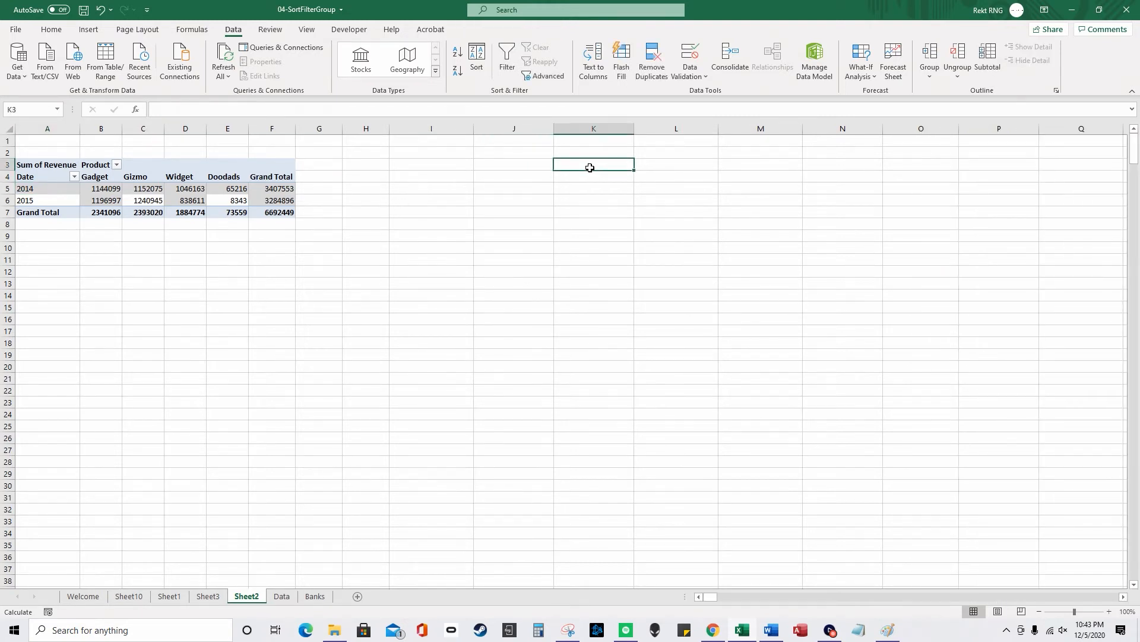
type("Gizo")
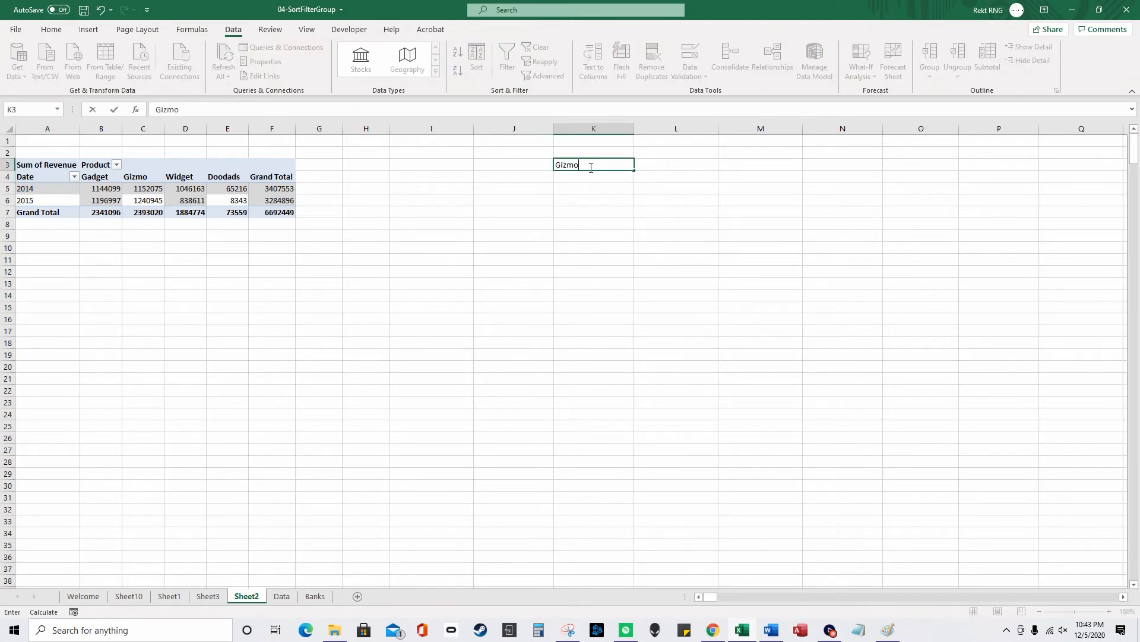
key("Return")
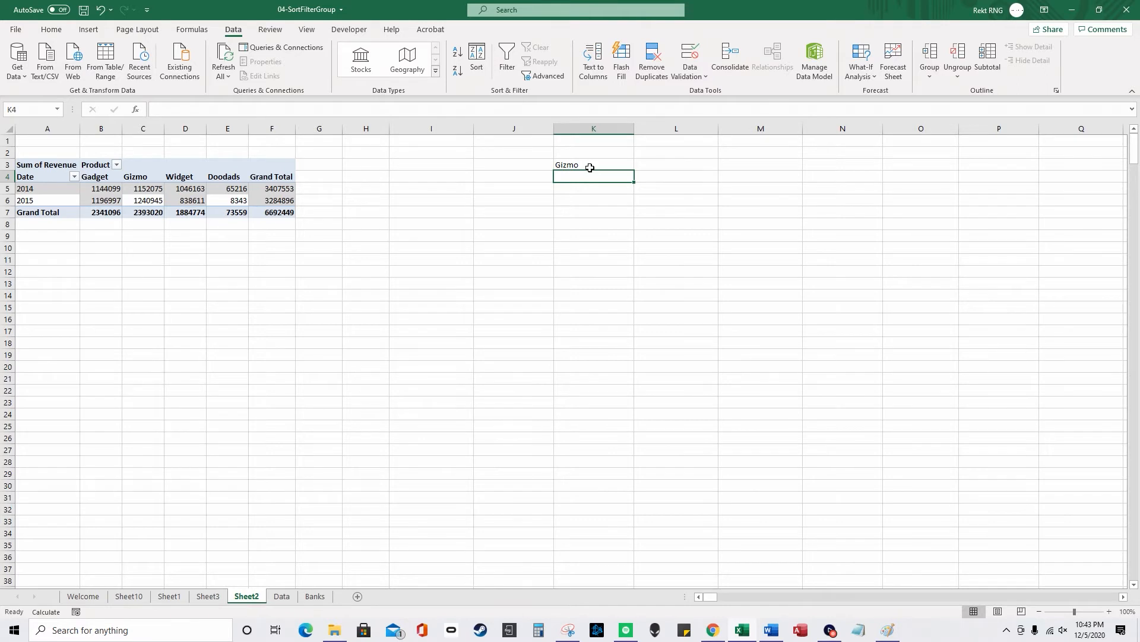
type("Widget")
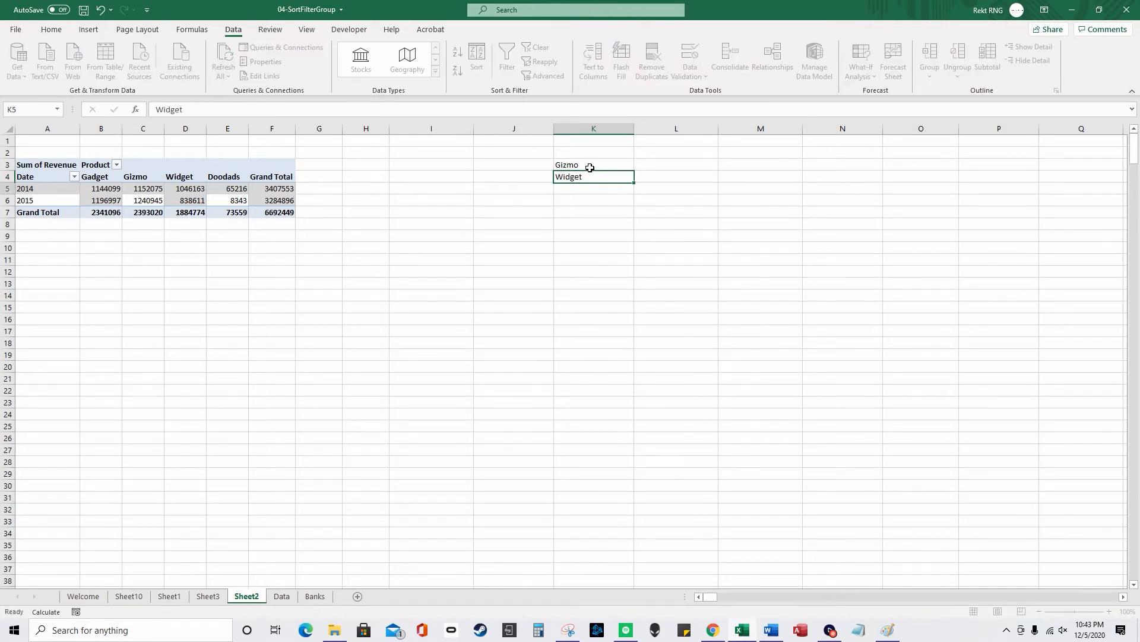
key("Return")
type("Doo")
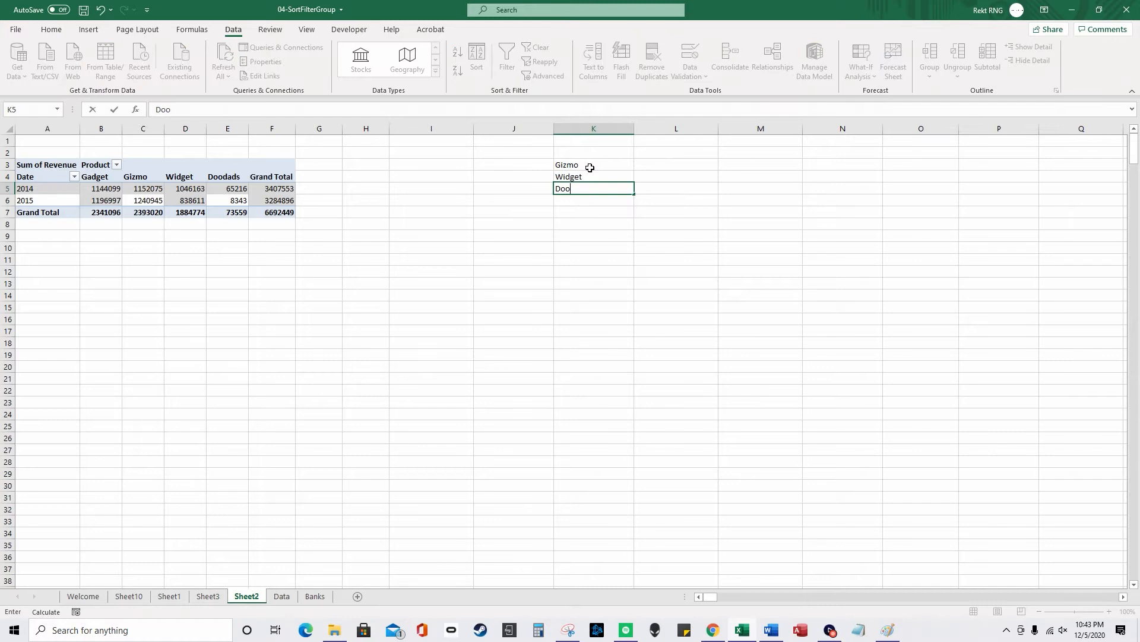
type("dads")
key("Return")
type("Ga")
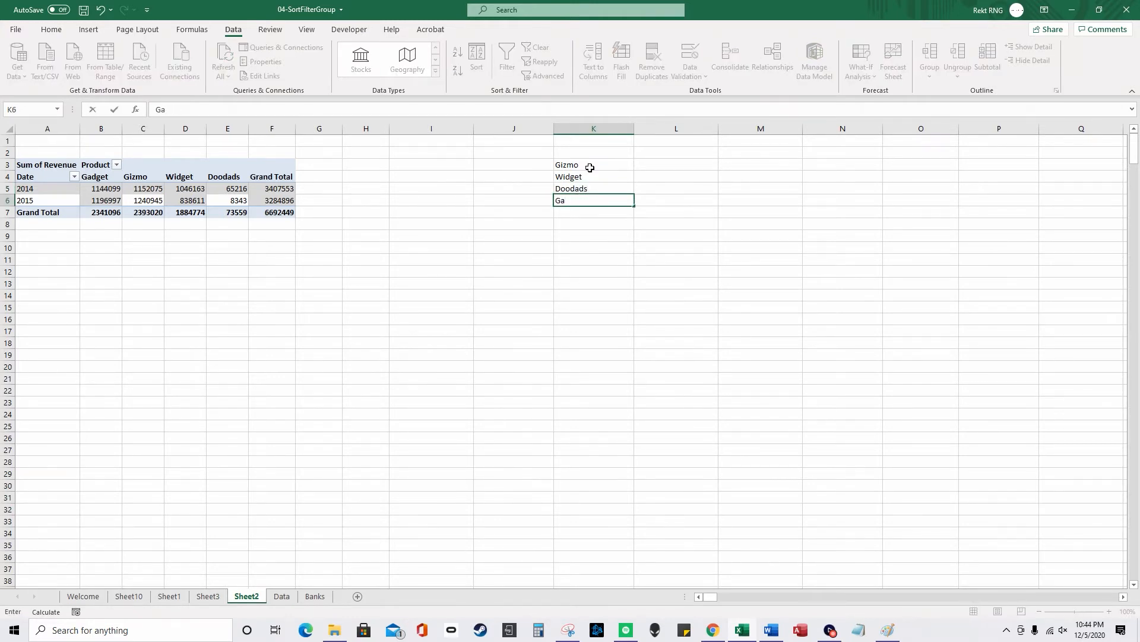
type("dget")
key("Return")
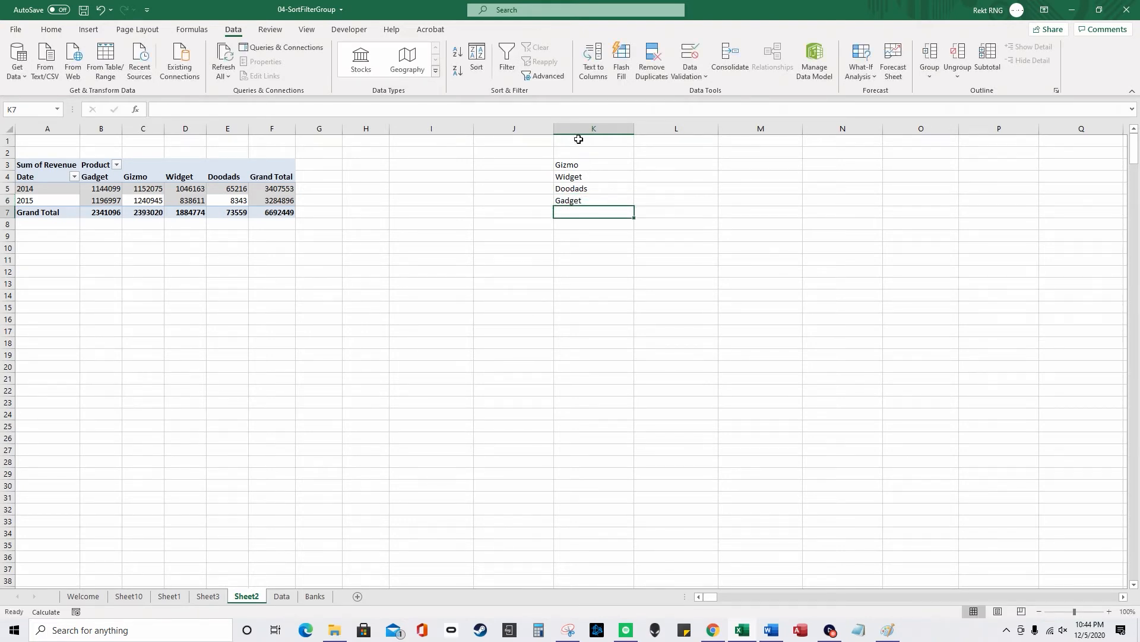
Step: Try to add the product order in cells K3:K6 as a new custom list
left_click_drag(575, 165, 575, 190)
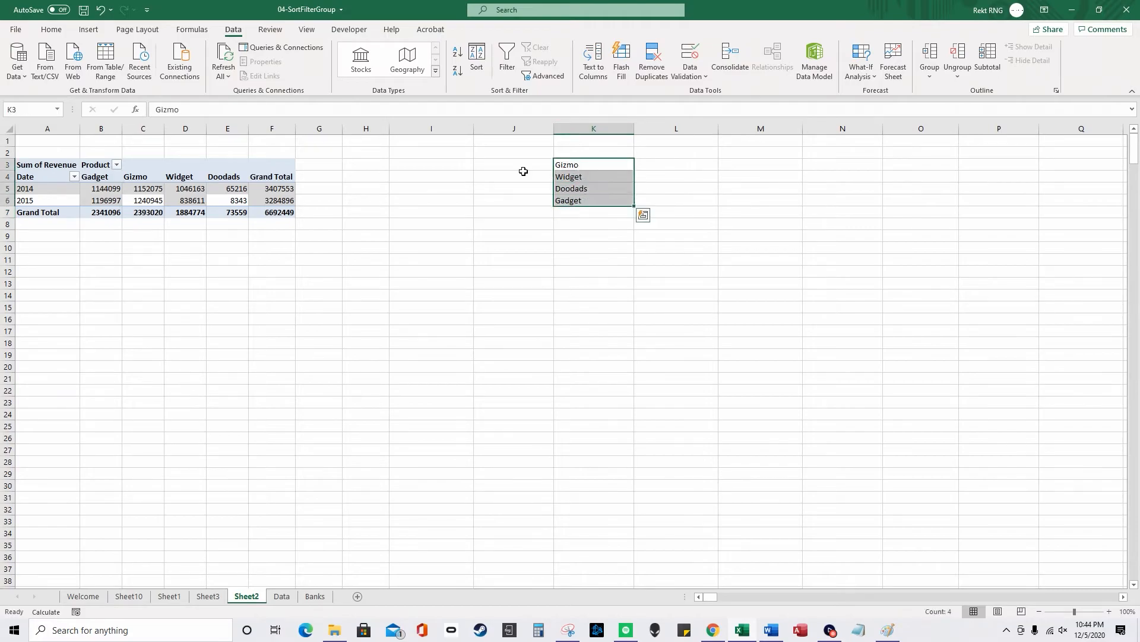
left_click(15, 29)
left_click(55, 595)
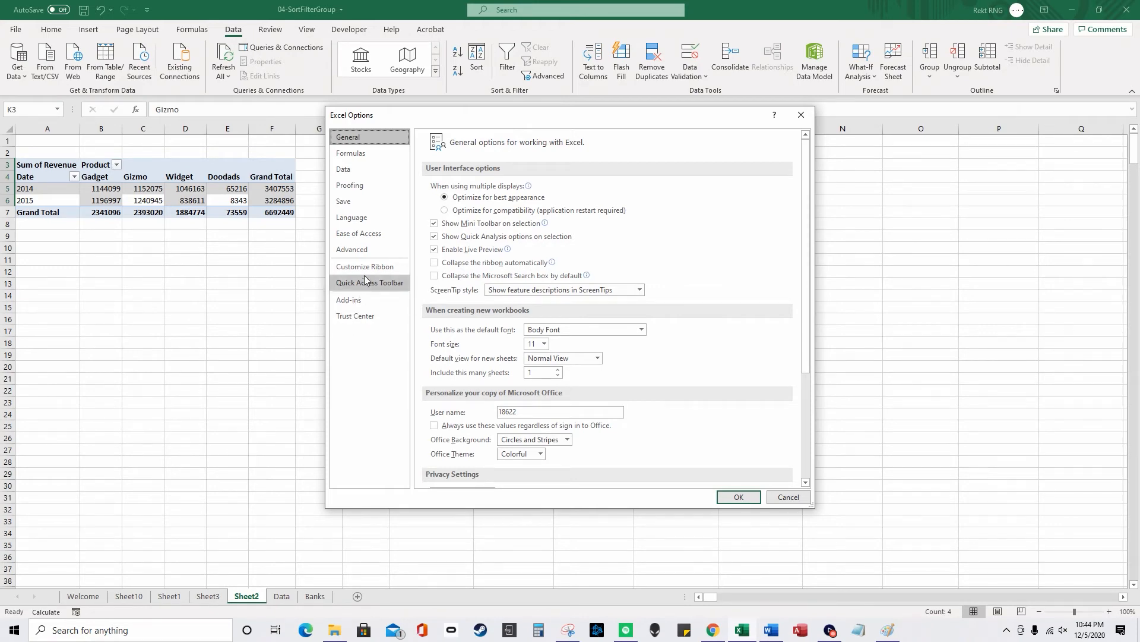
left_click(351, 248)
scroll(654, 297, "down", 15)
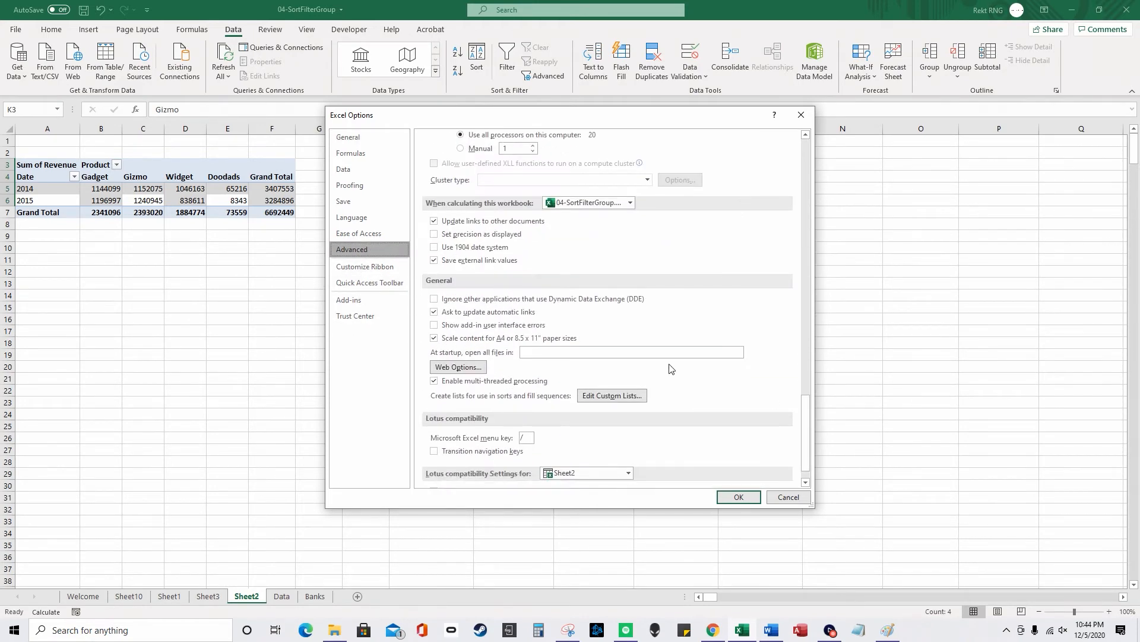
left_click(598, 396)
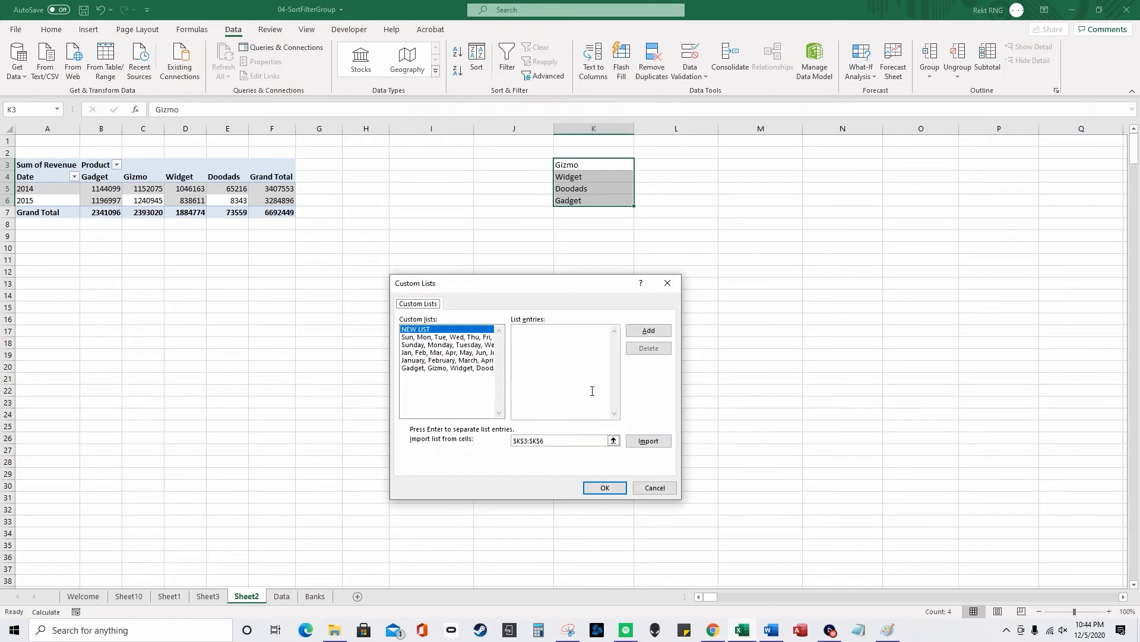
left_click(482, 381)
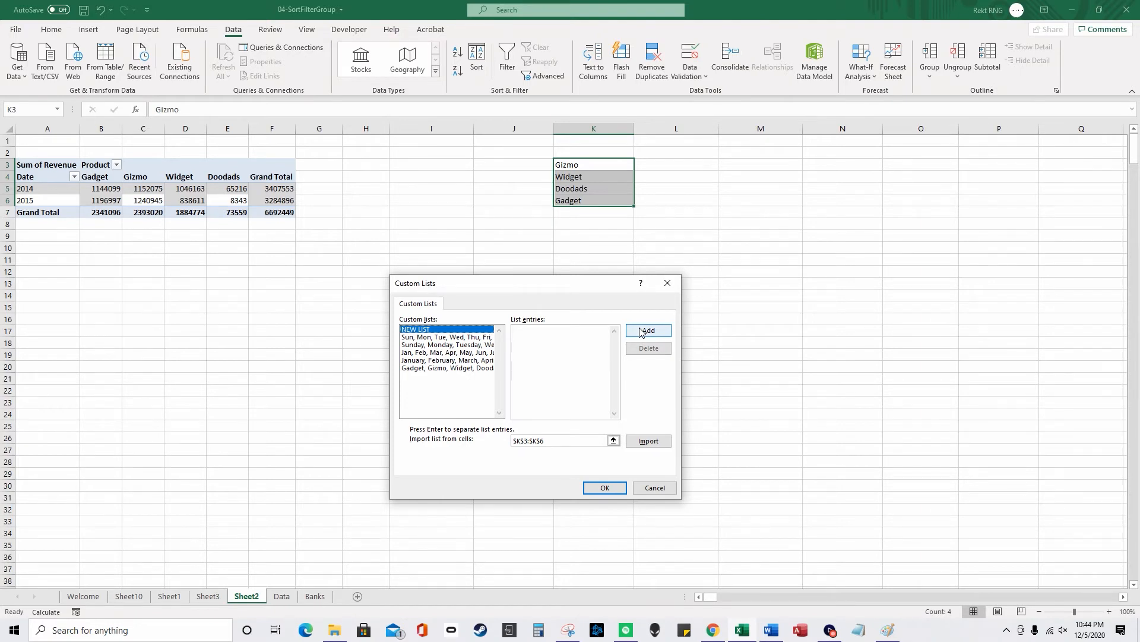
left_click(555, 440)
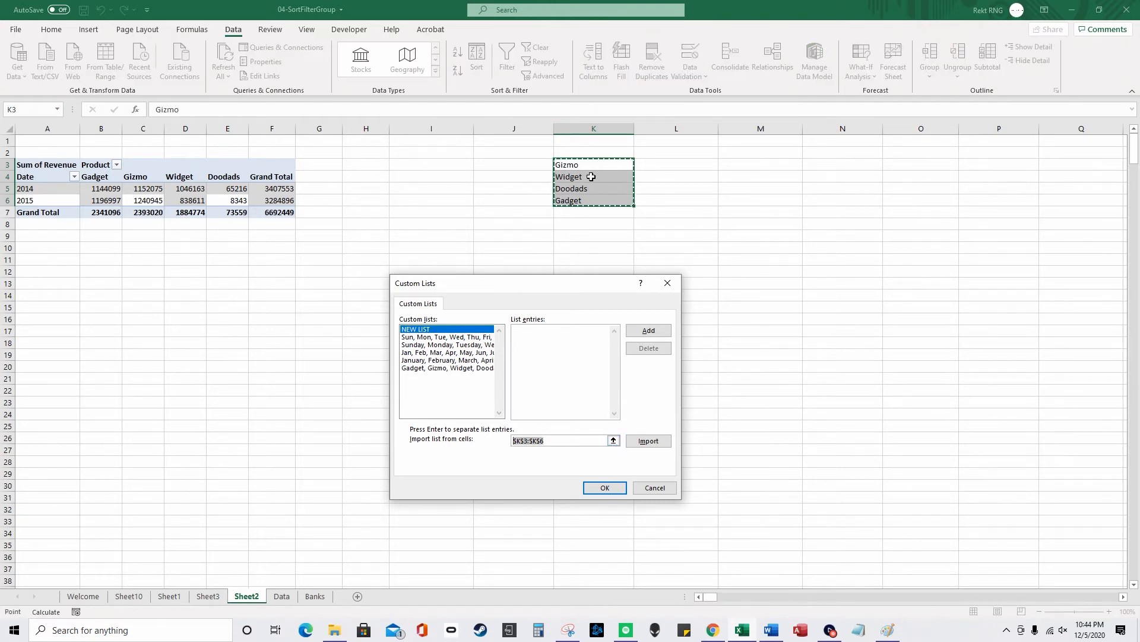
left_click(646, 332)
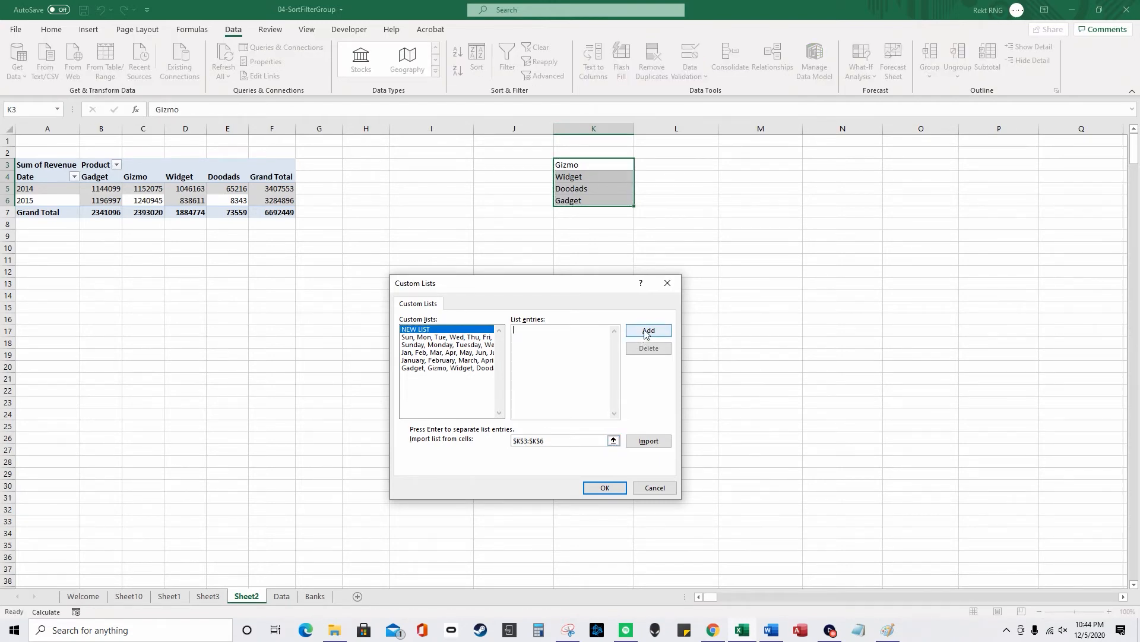
left_click(604, 488)
left_click(750, 495)
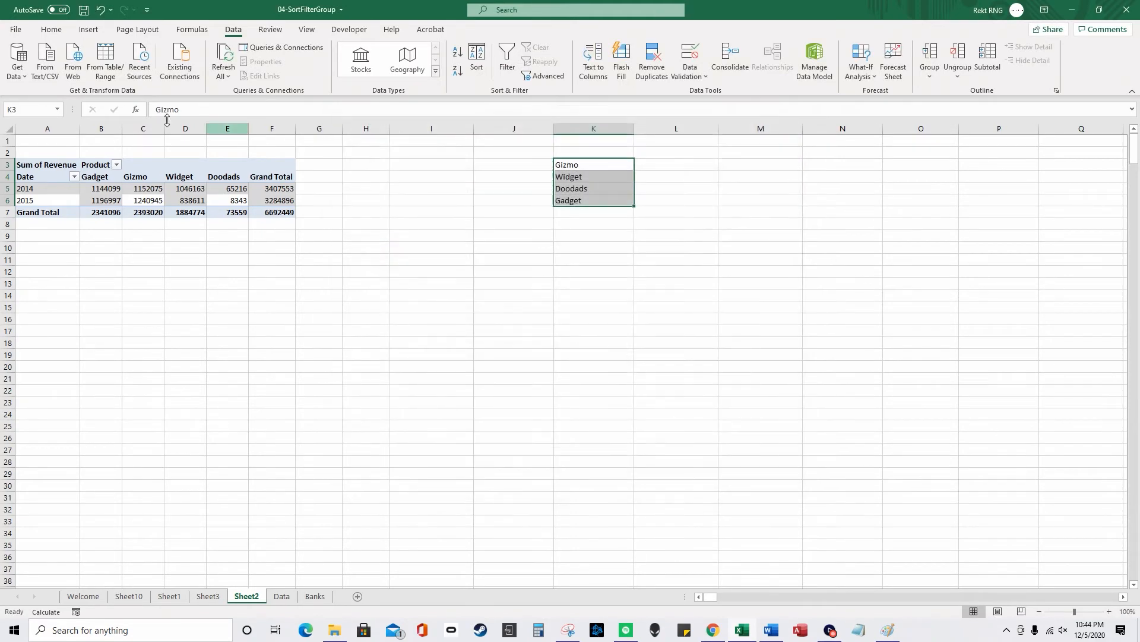
Step: Import the product order from cells K3:K6 as a new custom list for sorting
left_click(16, 29)
left_click(24, 596)
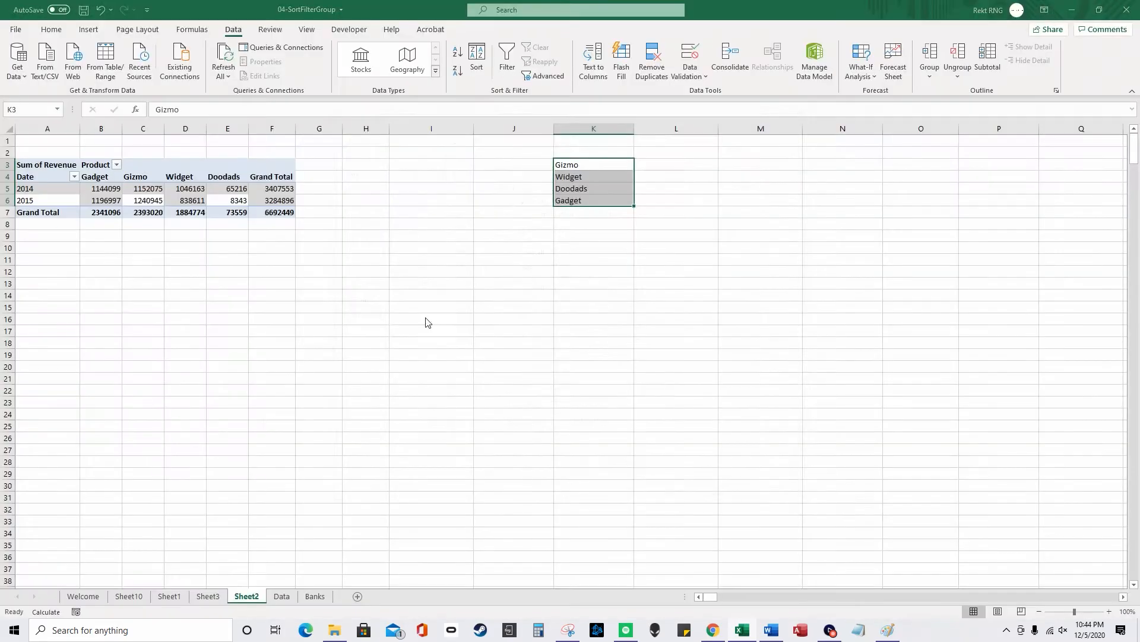
left_click(357, 249)
left_click_drag(806, 158, 818, 450)
left_click(612, 365)
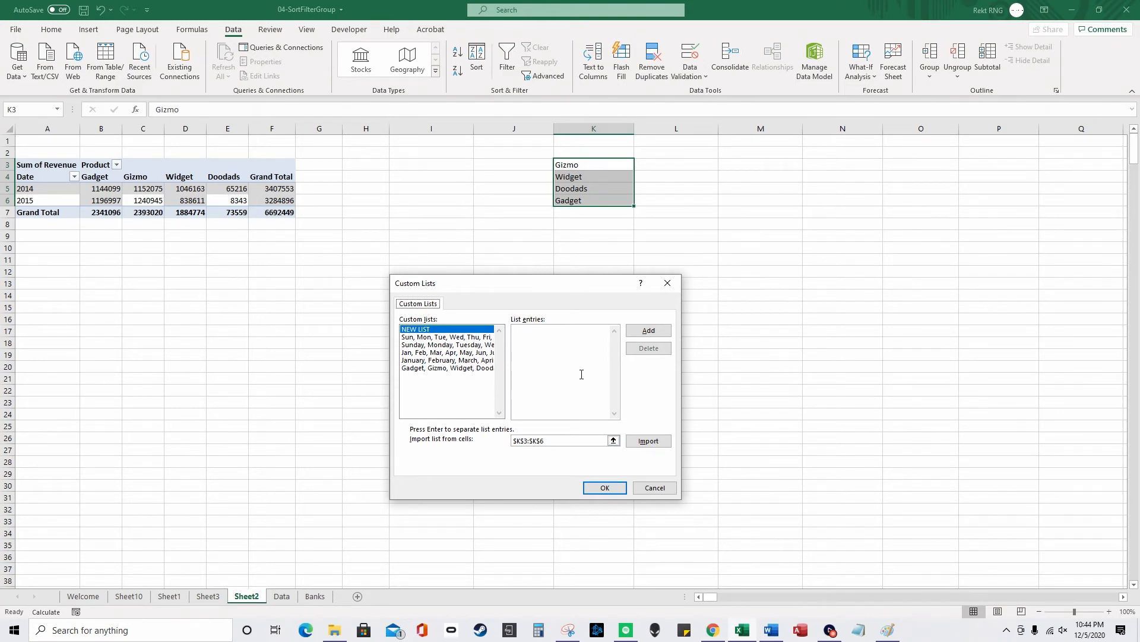
left_click(613, 440)
left_click_drag(592, 168, 596, 201)
left_click(673, 298)
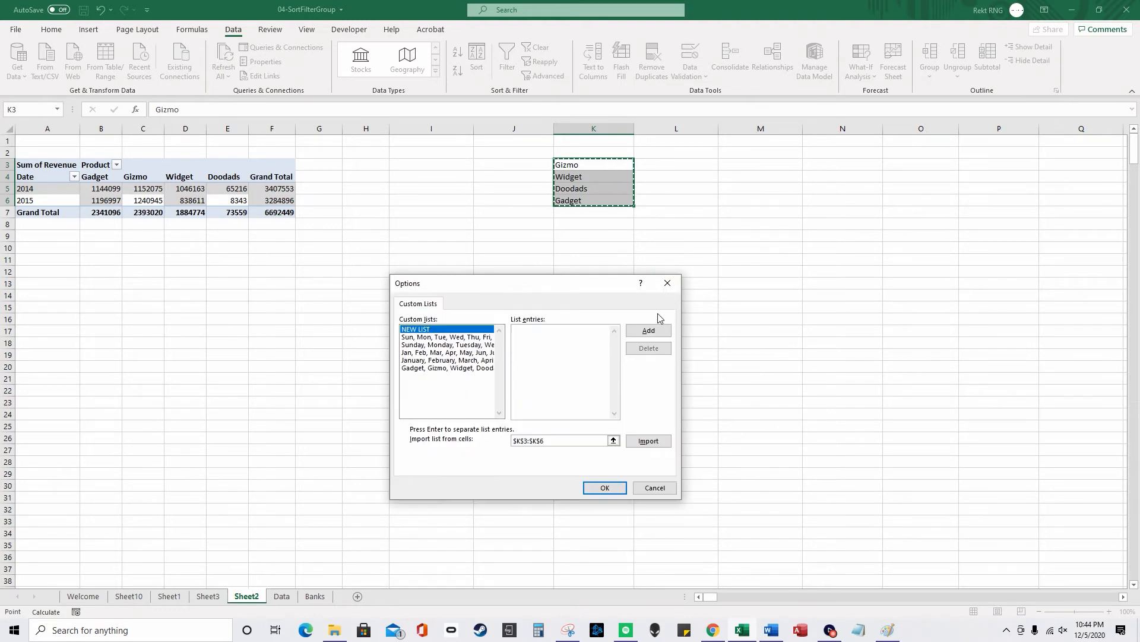
left_click(649, 339)
left_click(643, 442)
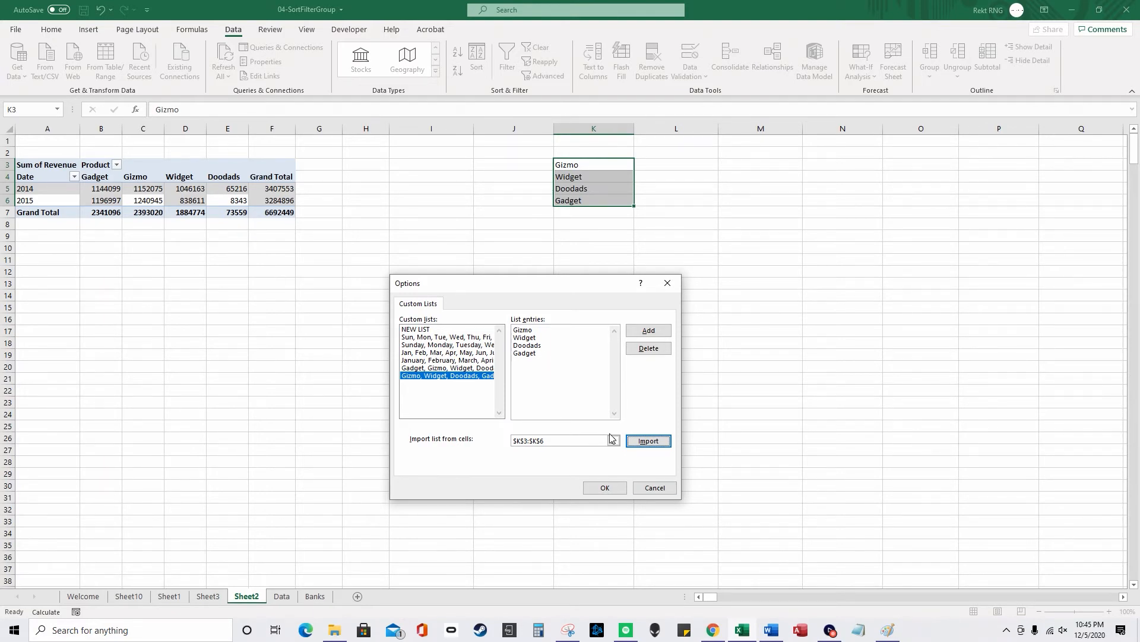
left_click(605, 488)
left_click(734, 491)
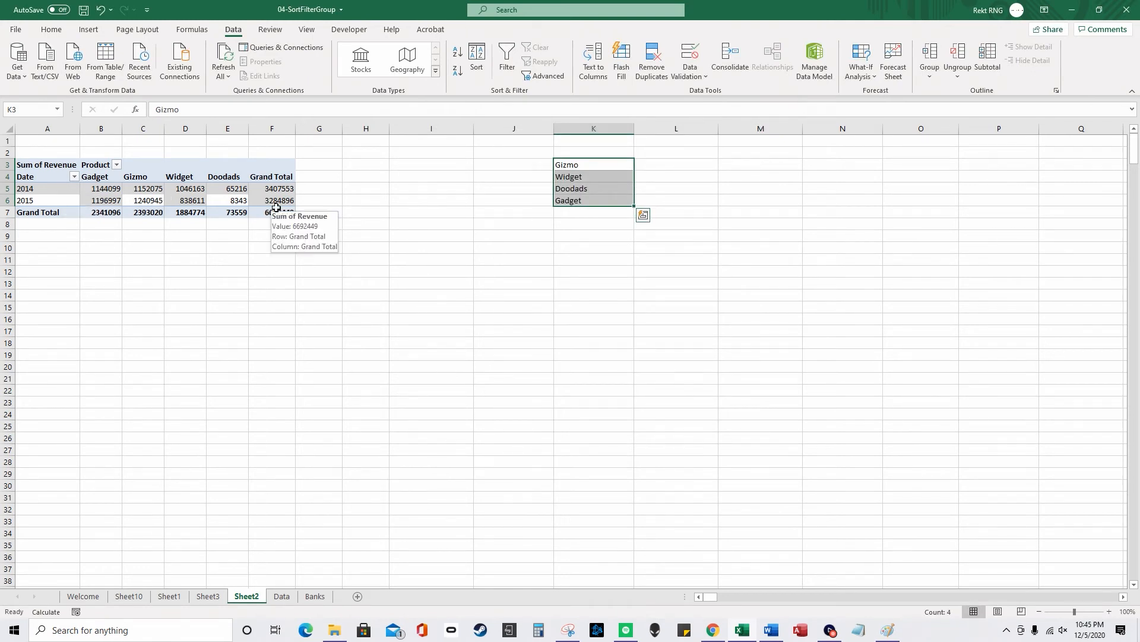
Step: Delete the custom list ordered Gadget, Gizmo, Widget, Doodads and leave the options
left_click_drag(83, 176, 245, 178)
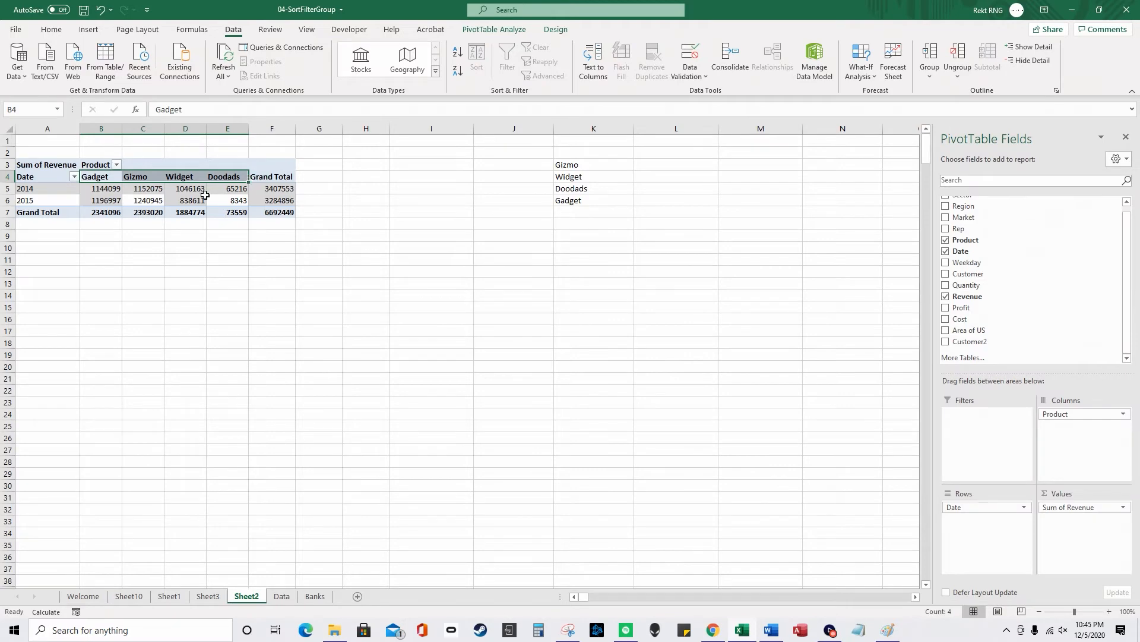
left_click(15, 29)
left_click(56, 593)
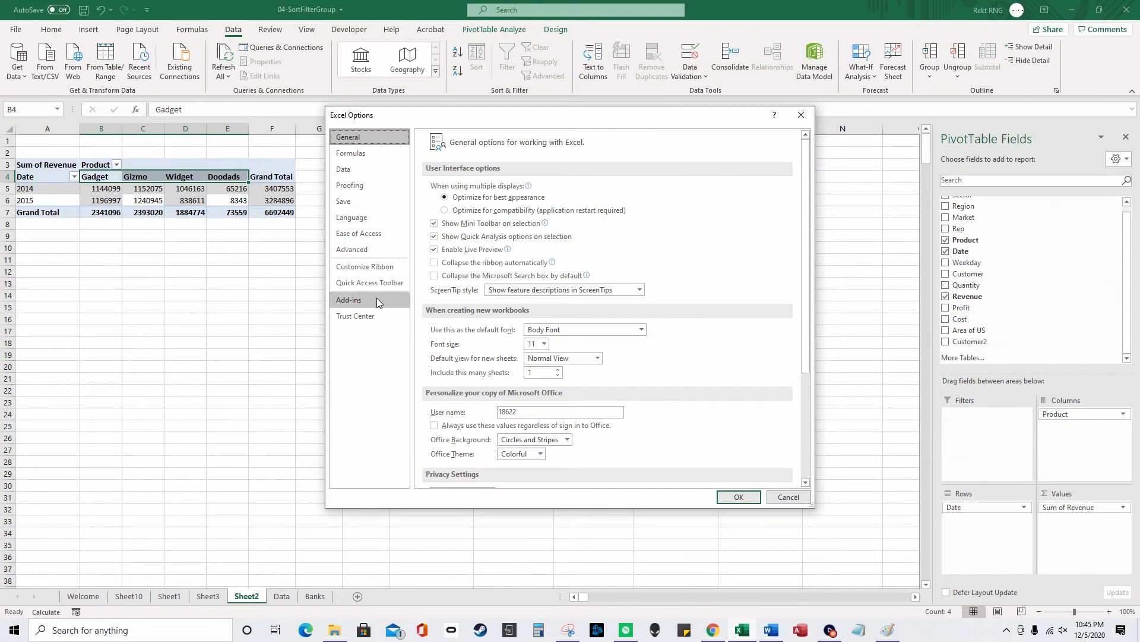
left_click(366, 250)
left_click_drag(806, 178, 811, 397)
scroll(812, 397, "down", 15)
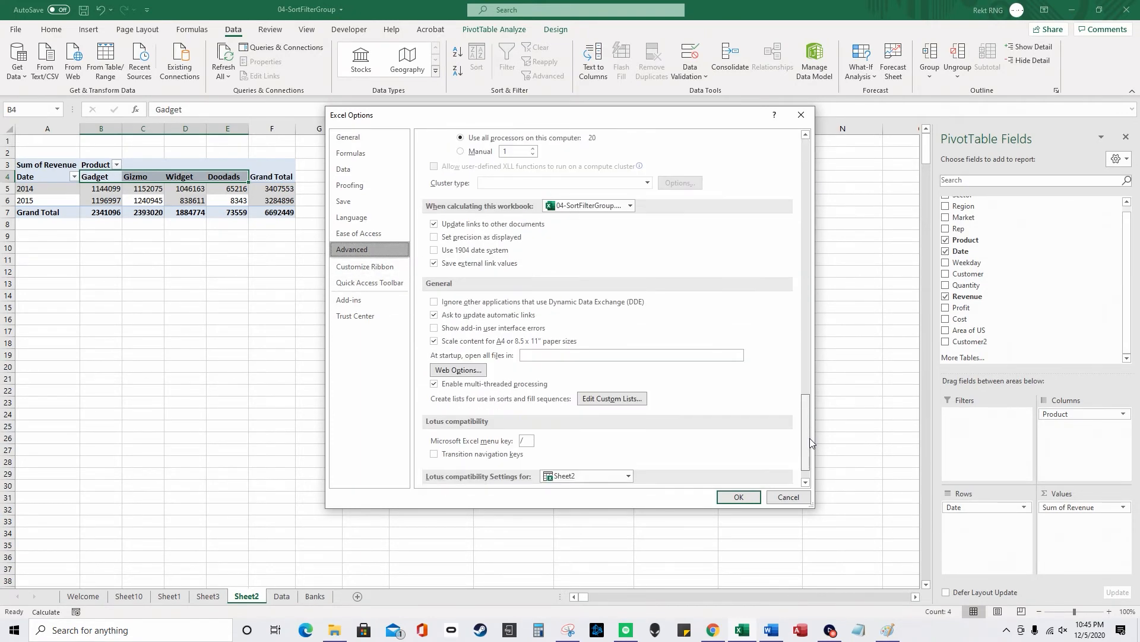
left_click(611, 400)
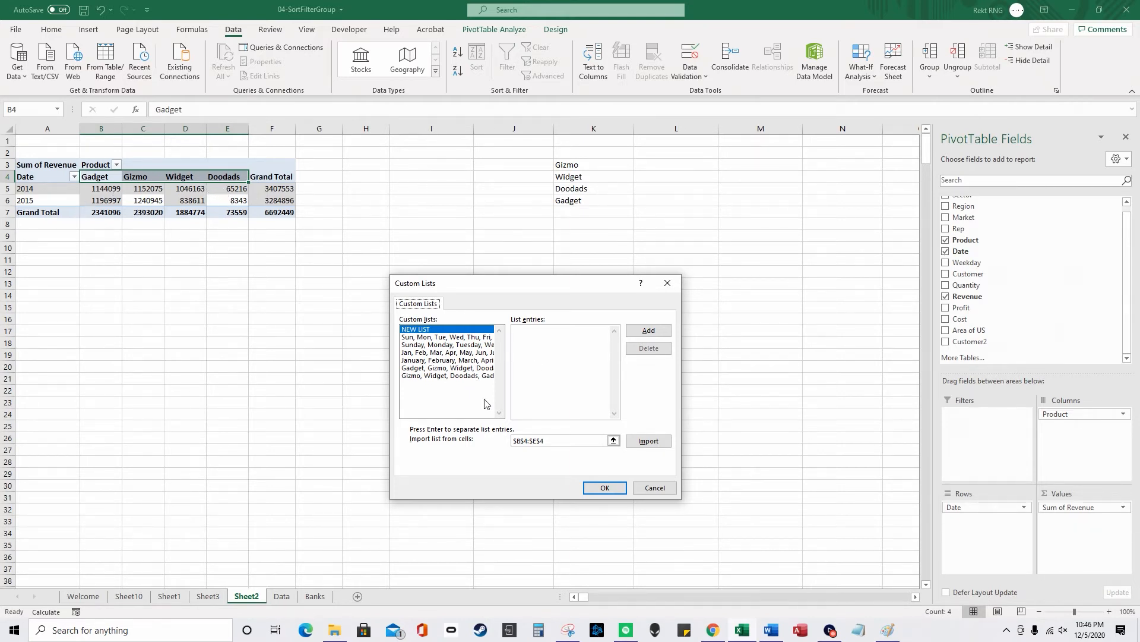
left_click(461, 369)
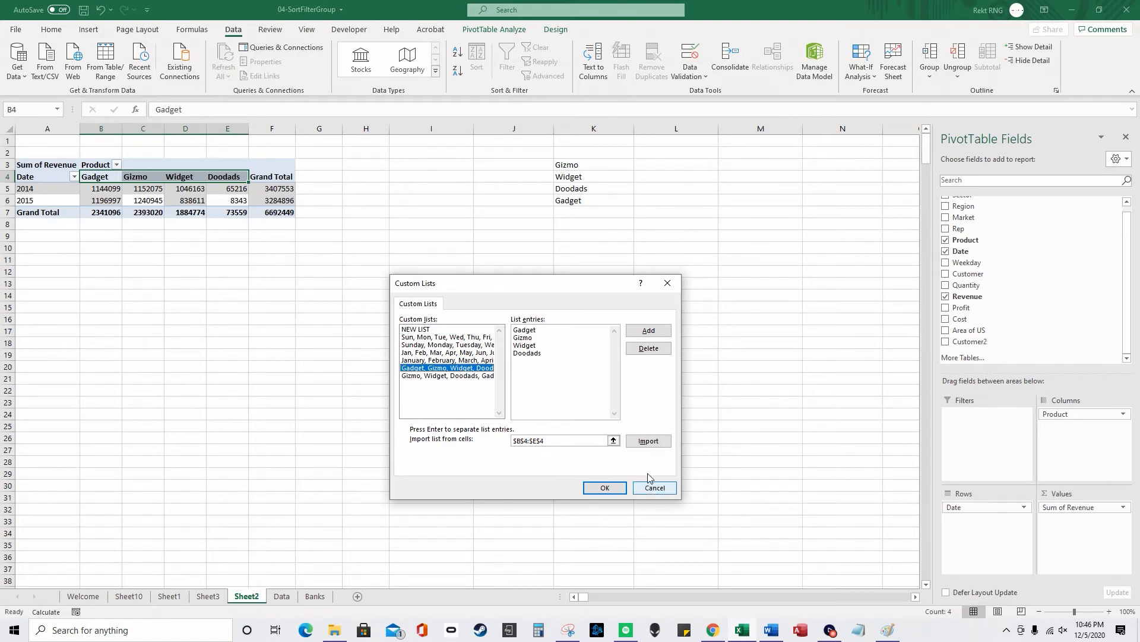
left_click(648, 349)
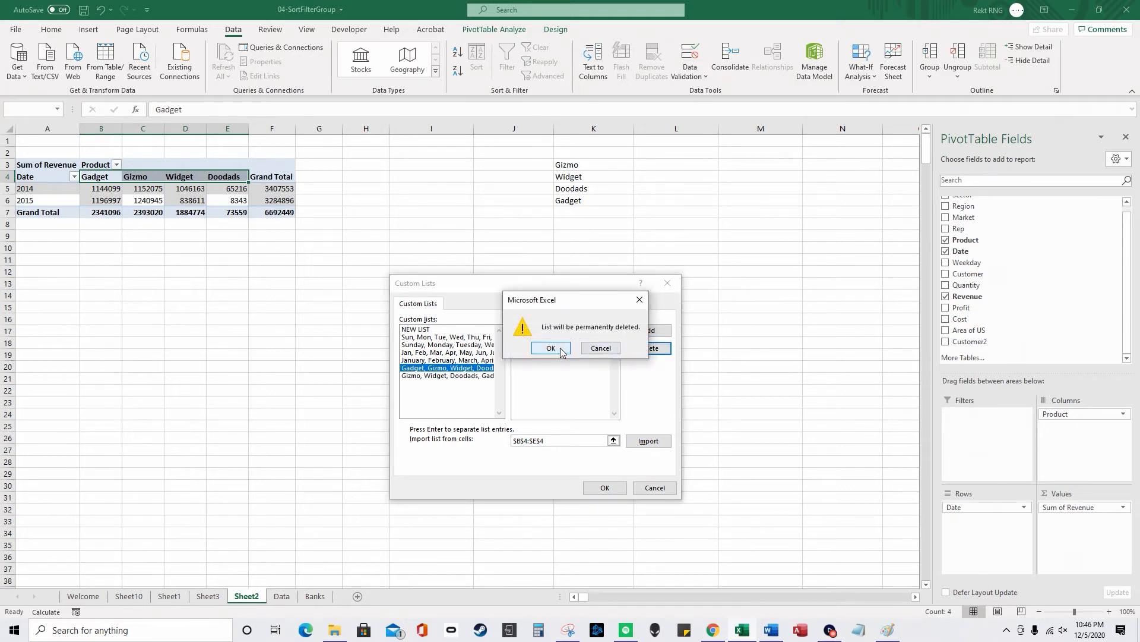
left_click(551, 349)
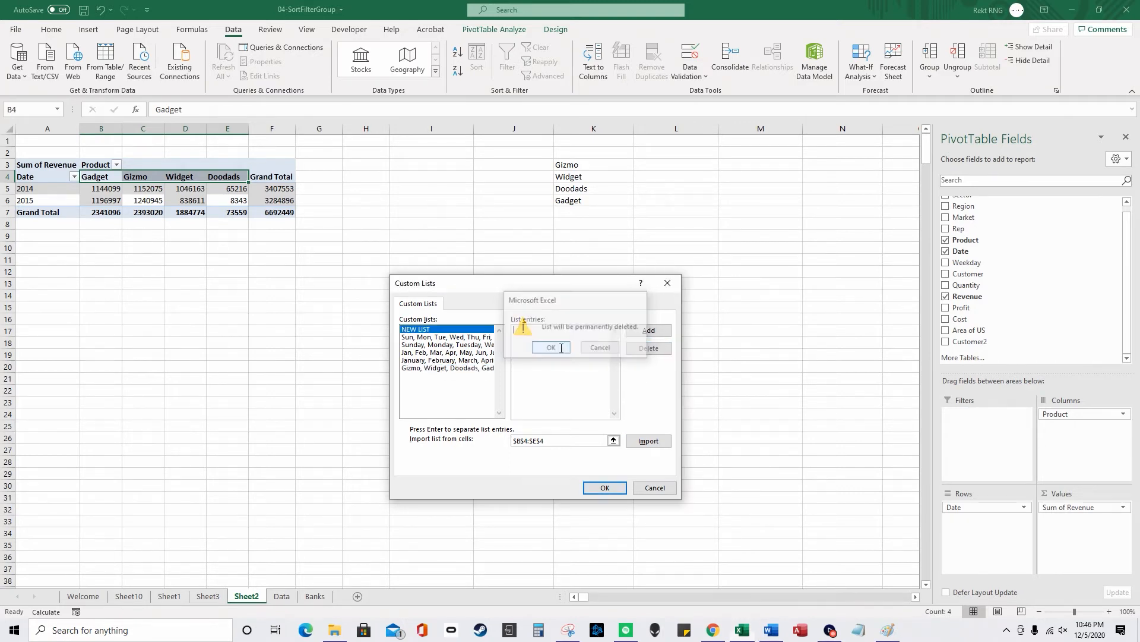
left_click(439, 367)
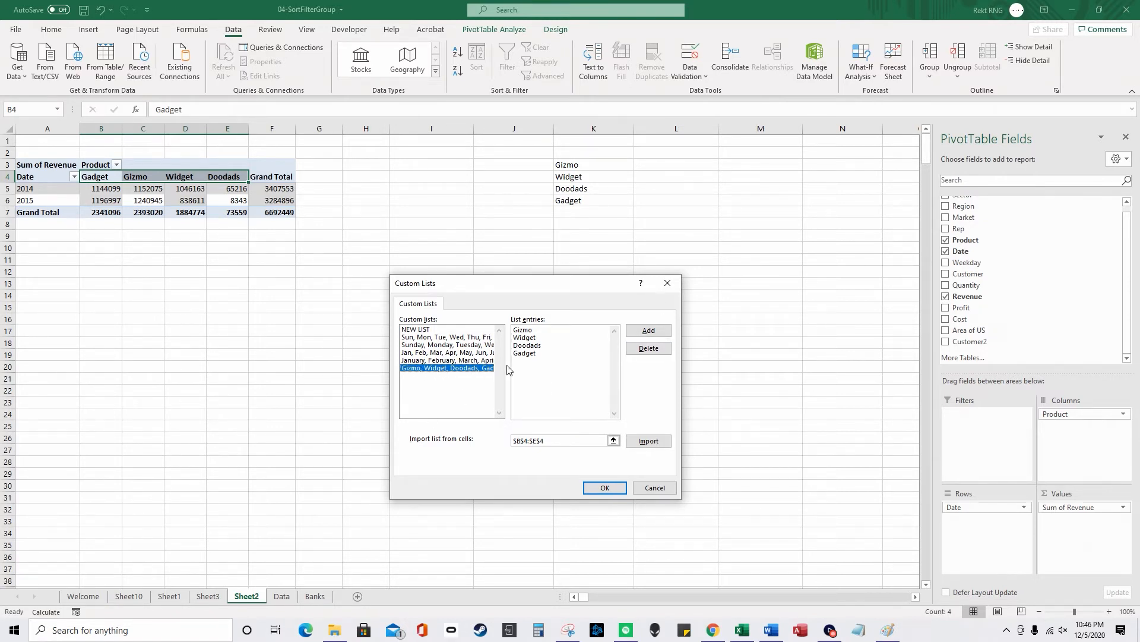
left_click(655, 488)
left_click(789, 497)
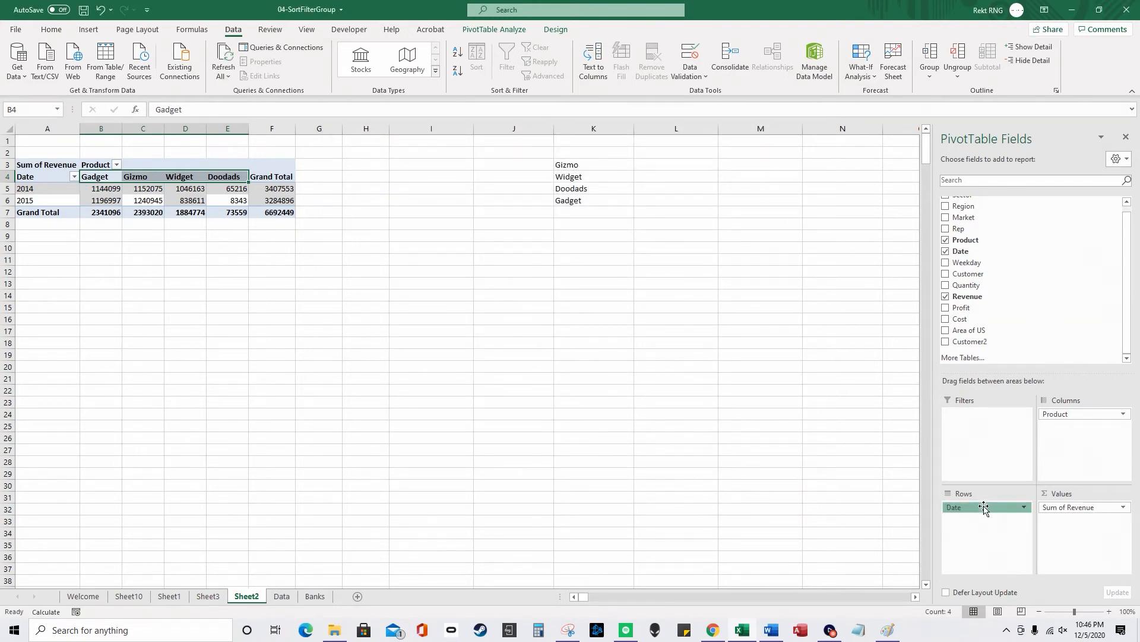
Step: Remove the Date, Product and Revenue fields from the pivot table on Sheet2
left_click_drag(988, 508, 1015, 329)
left_click_drag(1066, 422, 1071, 297)
left_click_drag(1083, 509, 1007, 253)
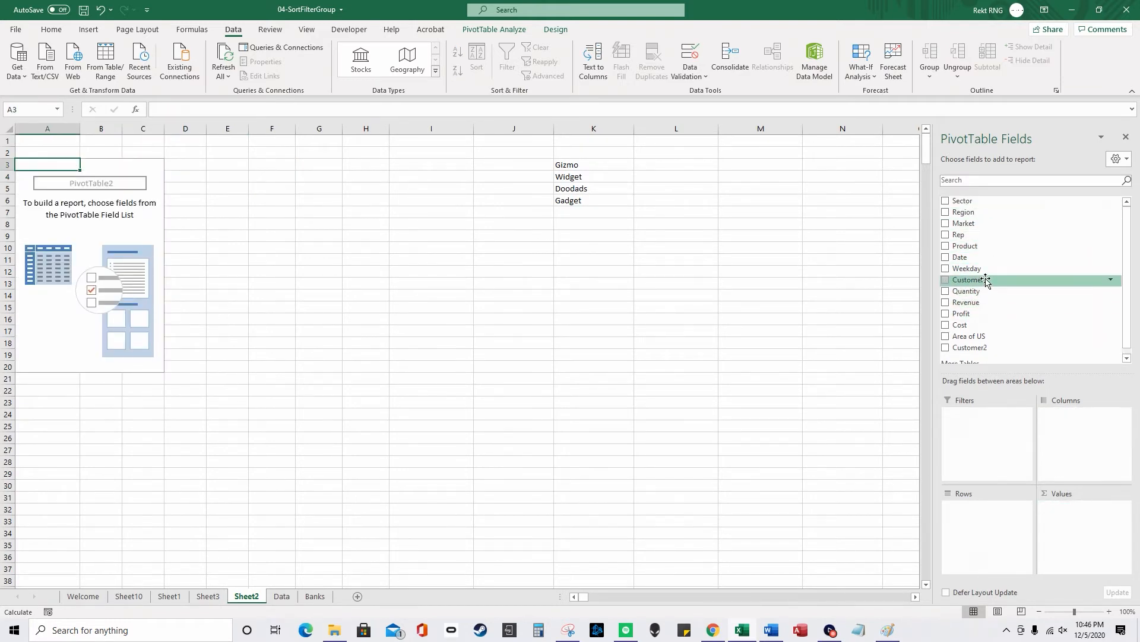
Step: Put Customer in the pivot table's rows and Revenue in its values, summarized by Sum
left_click_drag(988, 281, 1000, 531)
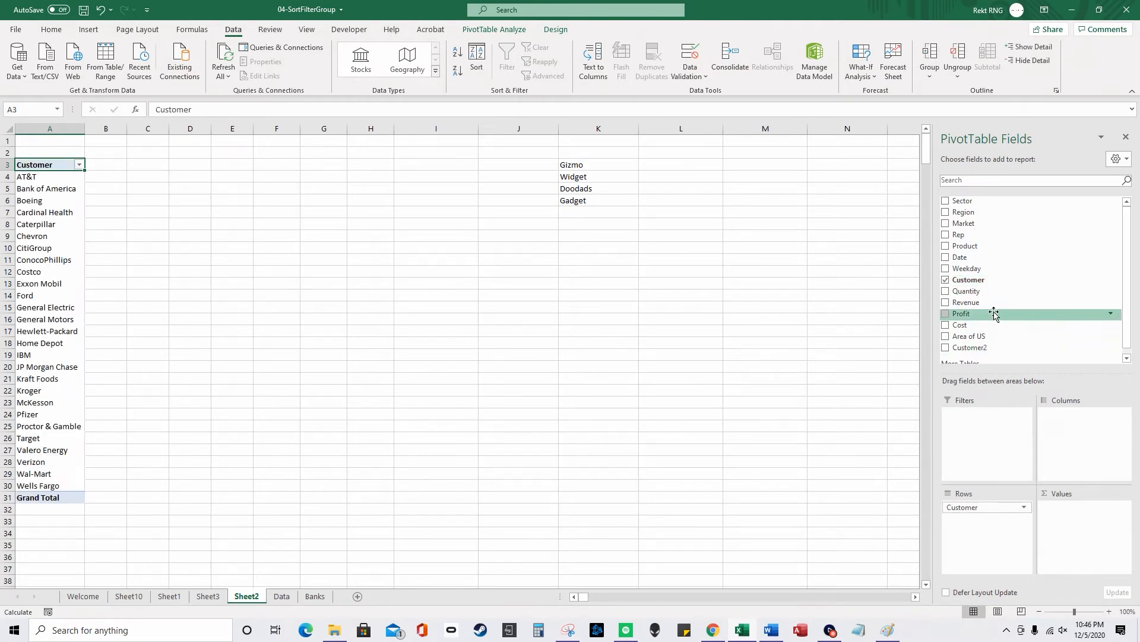
left_click_drag(992, 303, 1097, 530)
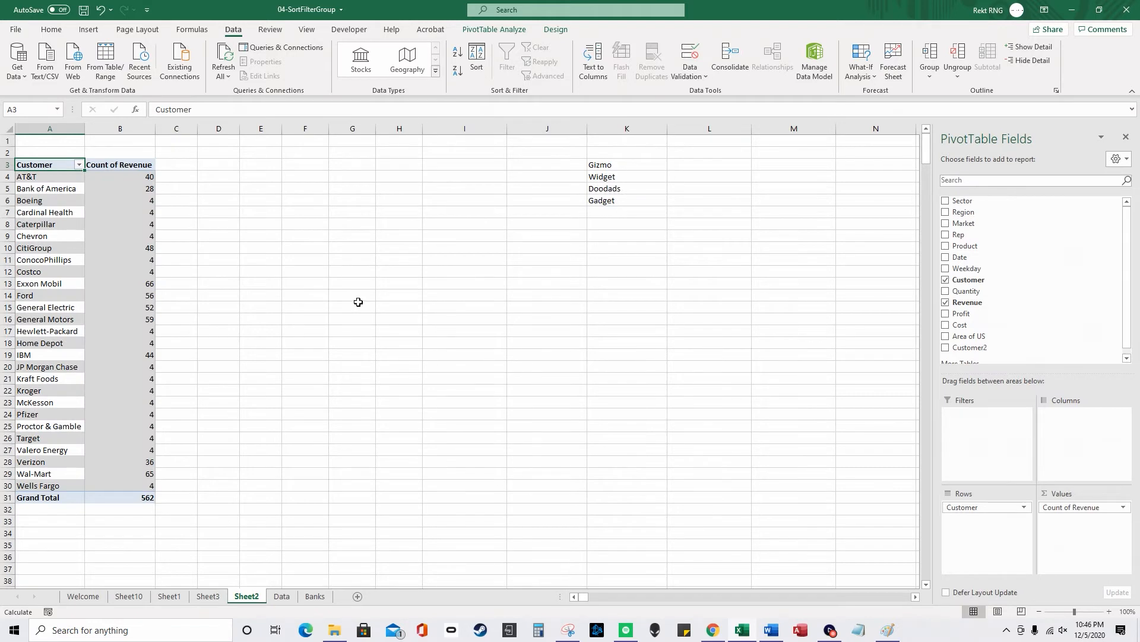
left_click(1125, 507)
left_click(1063, 491)
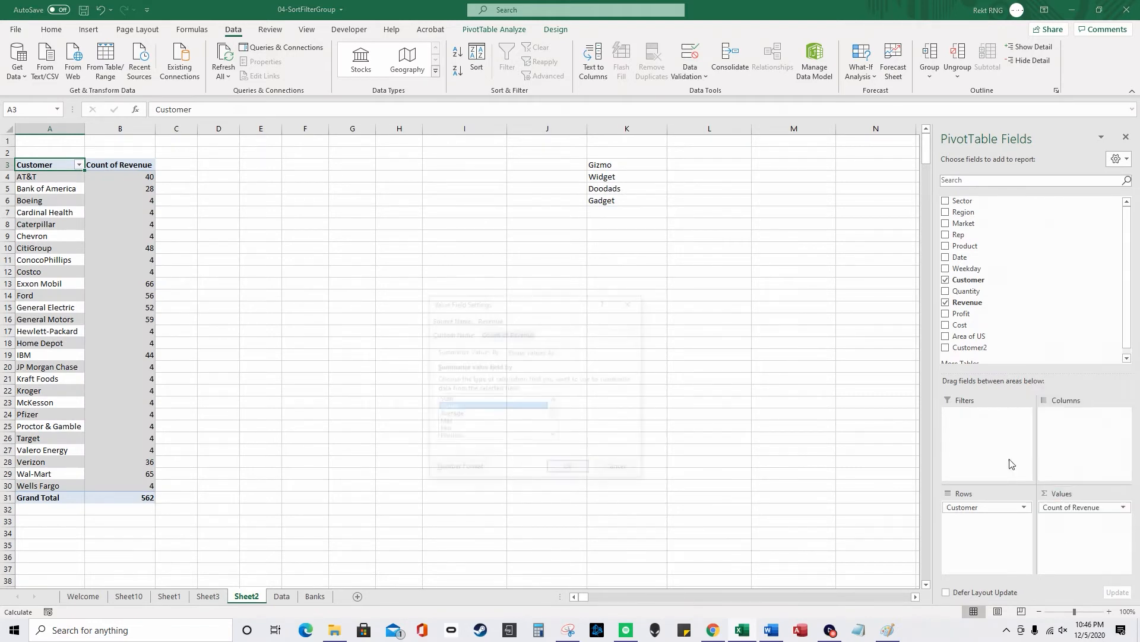
left_click(463, 399)
left_click(570, 470)
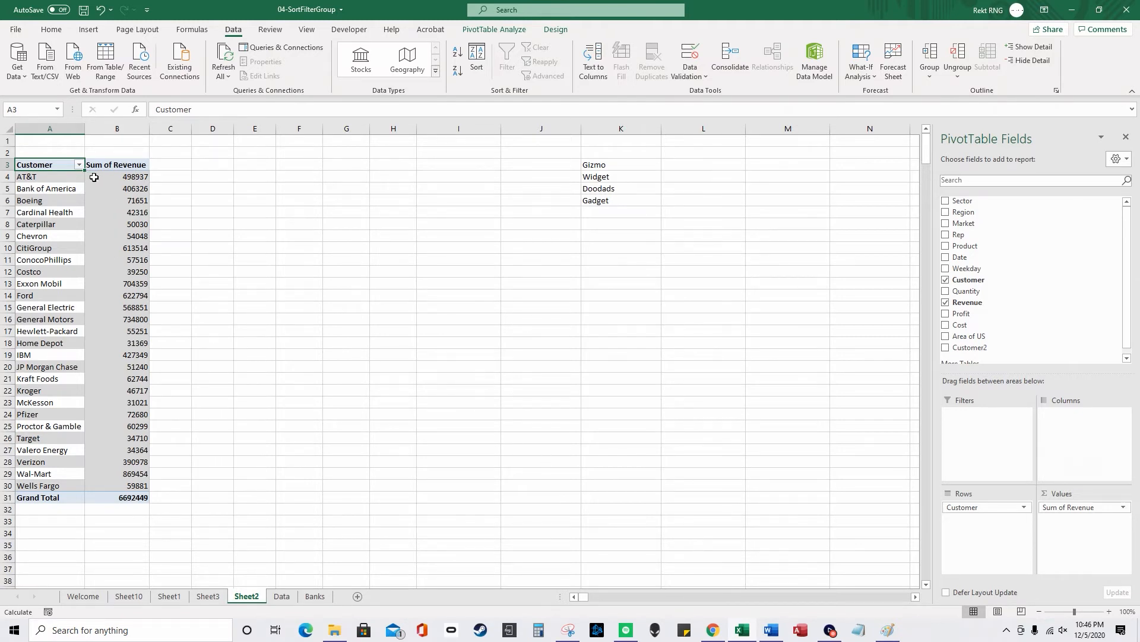
Step: Examine the Customer field's value and label filter options and search its items for "bi" and "boe", leaving the field unfiltered
left_click(79, 165)
mouse_move(73, 252)
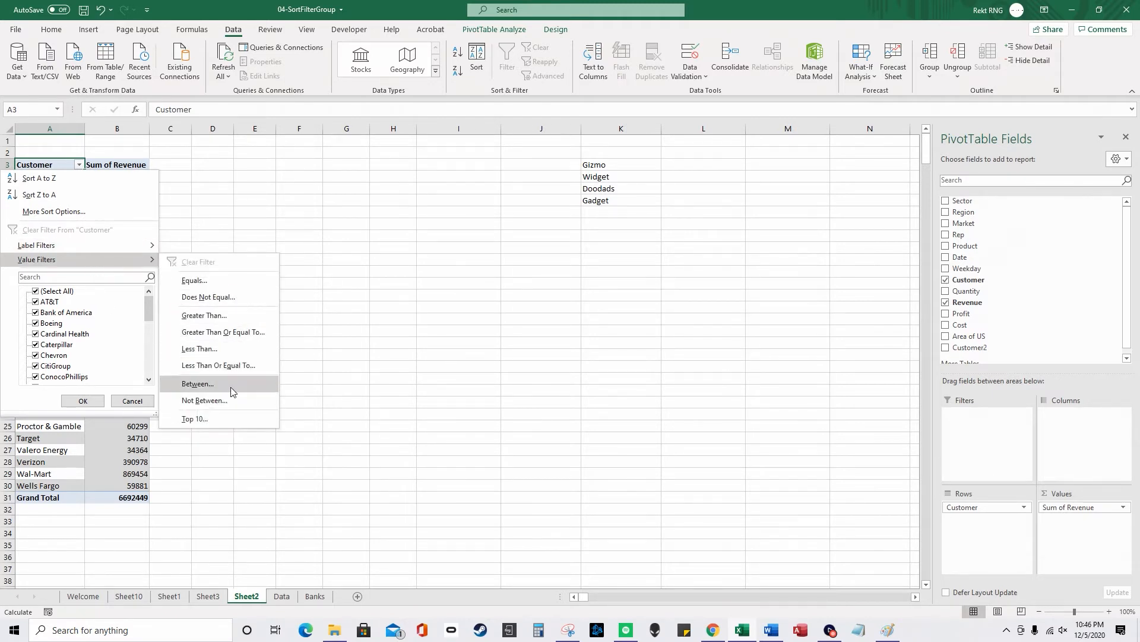
mouse_move(126, 252)
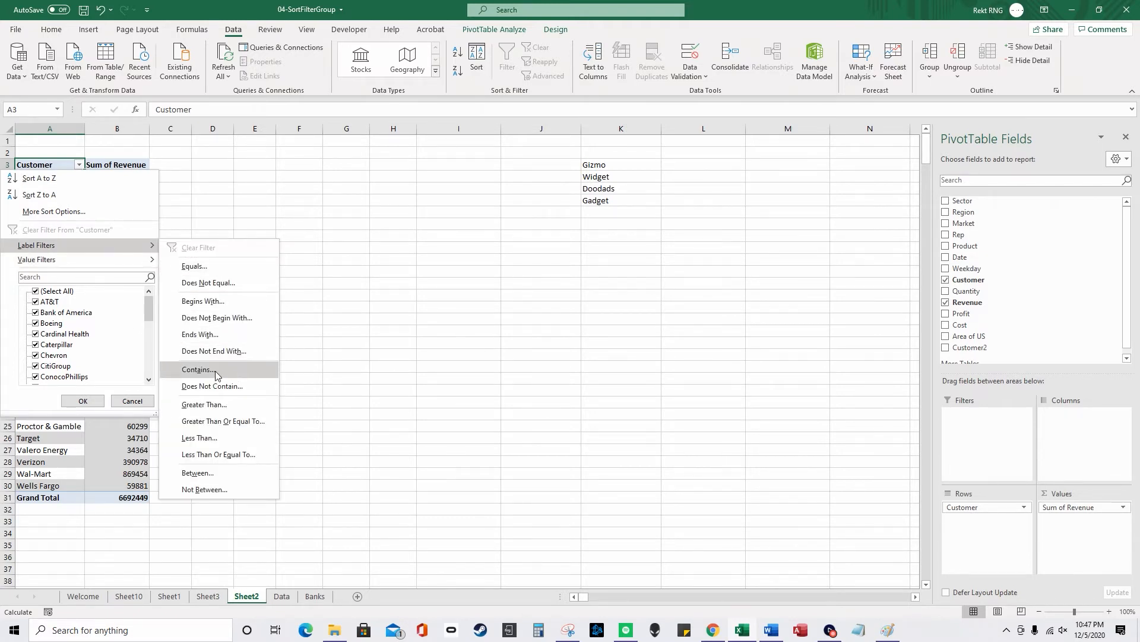
left_click(41, 279)
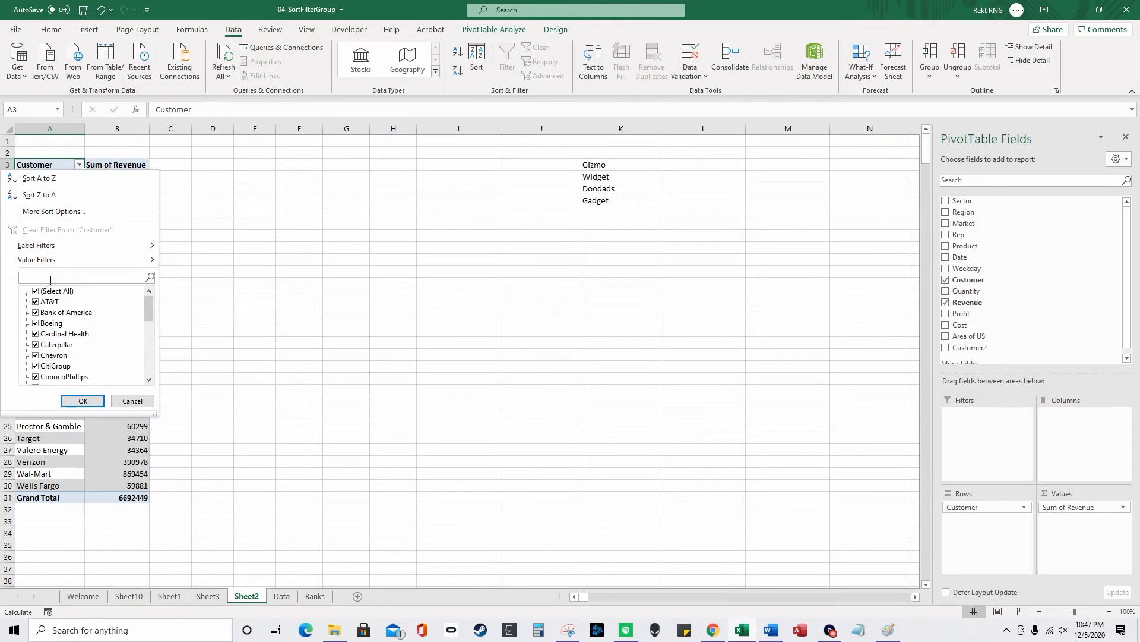
type("bi")
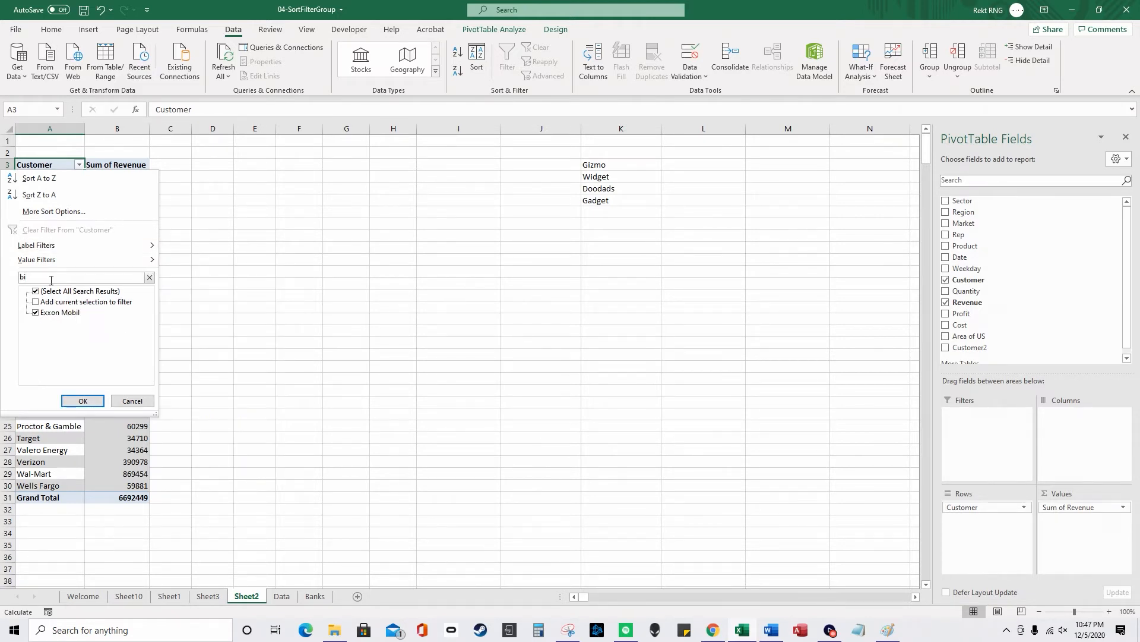
type("=")
key("BackSpace")
type("oi")
left_click(37, 292)
left_click(37, 291)
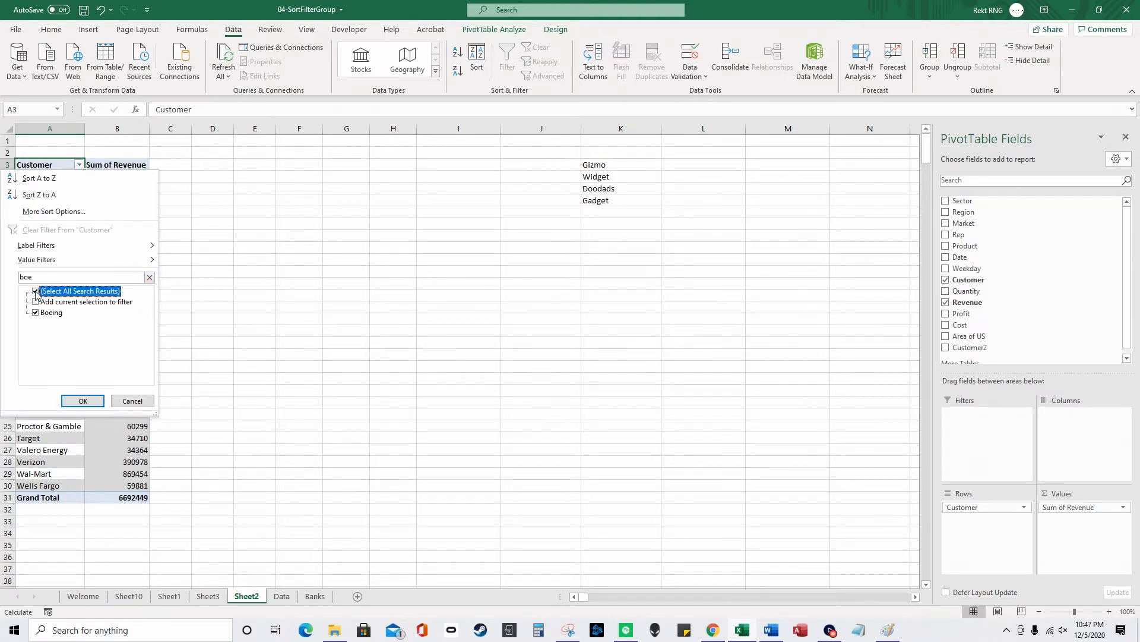
left_click_drag(44, 279, 9, 286)
key("BackSpace")
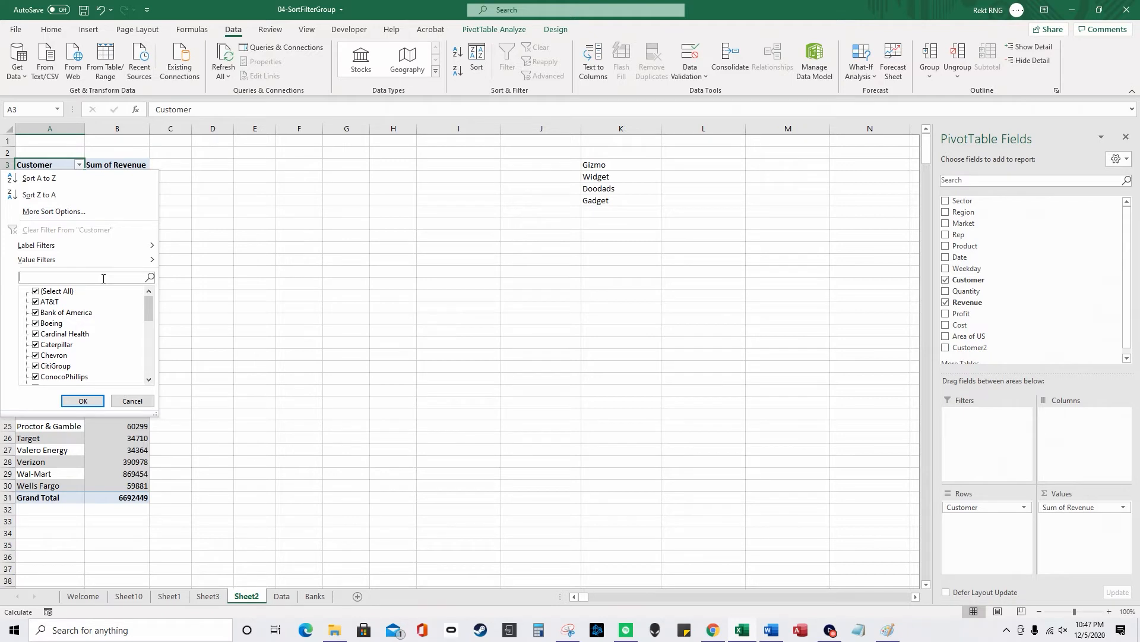
left_click(139, 401)
Step: Replace Customer with Date in the pivot table's rows and examine the Date field's date filter options
left_click_drag(976, 512, 1001, 300)
left_click_drag(983, 257, 993, 517)
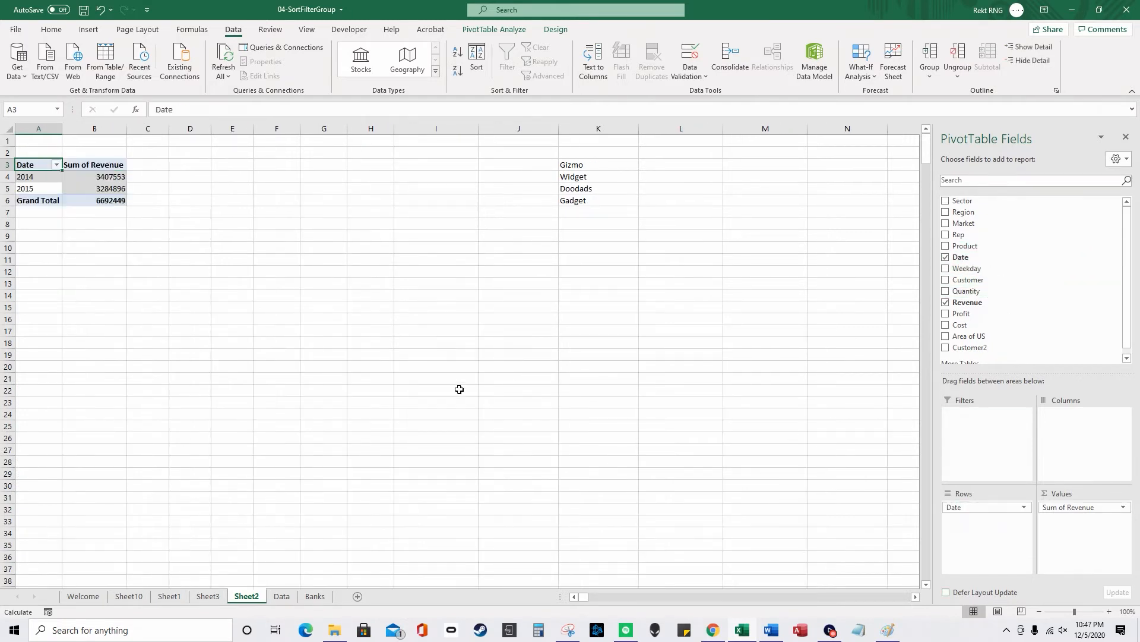
left_click(57, 164)
left_click(59, 245)
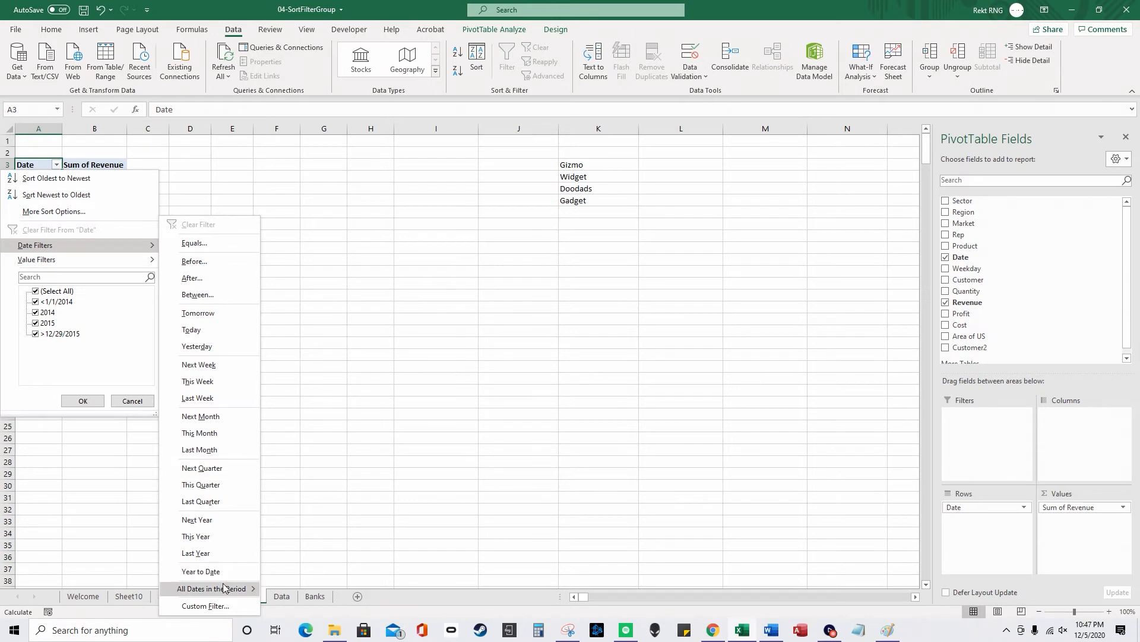
mouse_move(221, 588)
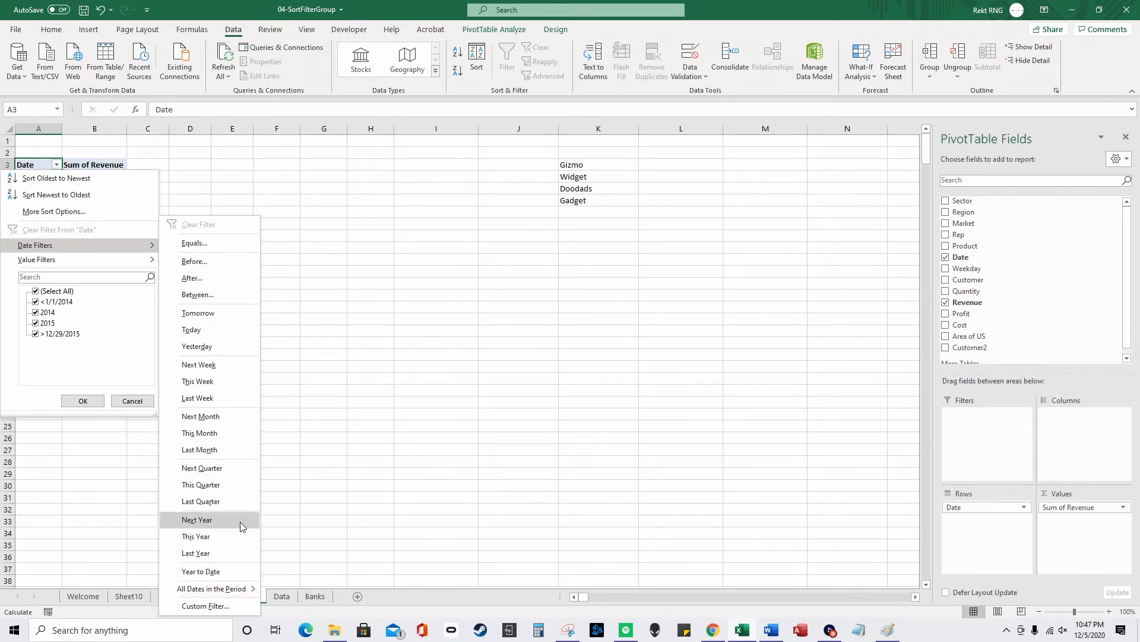
left_click(325, 400)
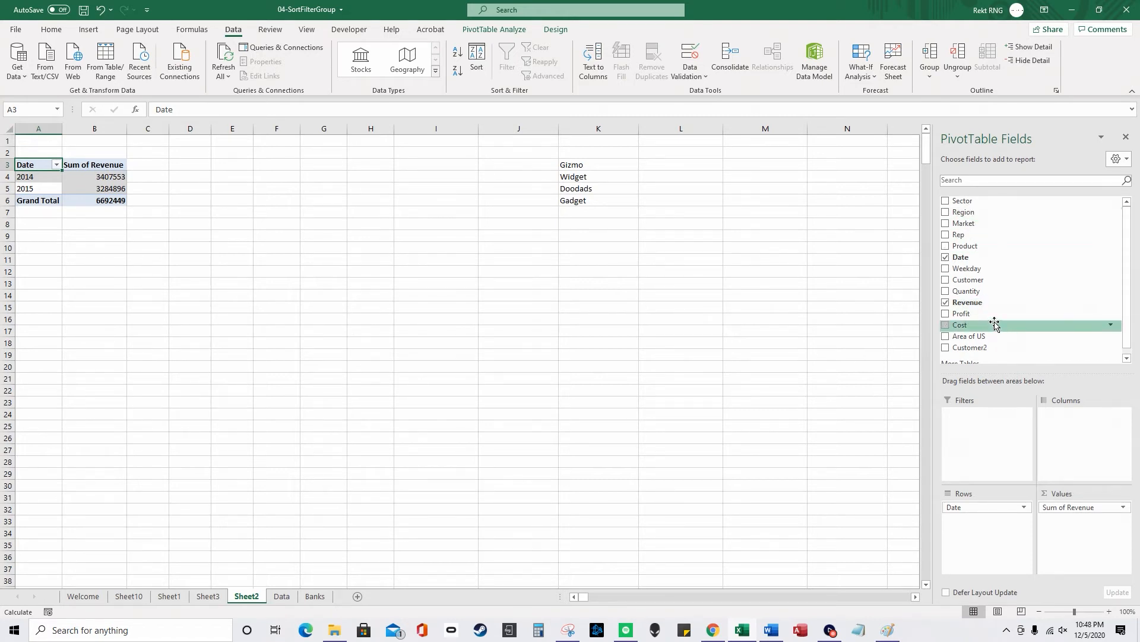
Step: Rearrange the pivot table with Sector, Region, Market and Rep as filters, no row field, and Cost added to the values
left_click_drag(1013, 201, 980, 421)
left_click_drag(965, 212, 981, 440)
left_click_drag(969, 234, 979, 453)
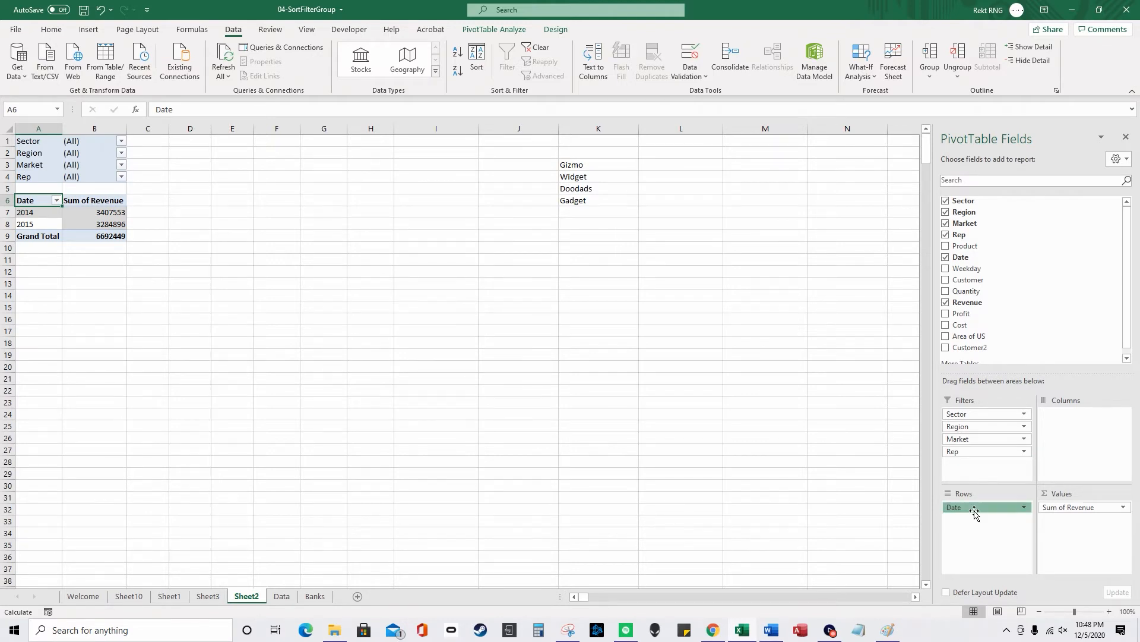
left_click_drag(974, 511, 1015, 297)
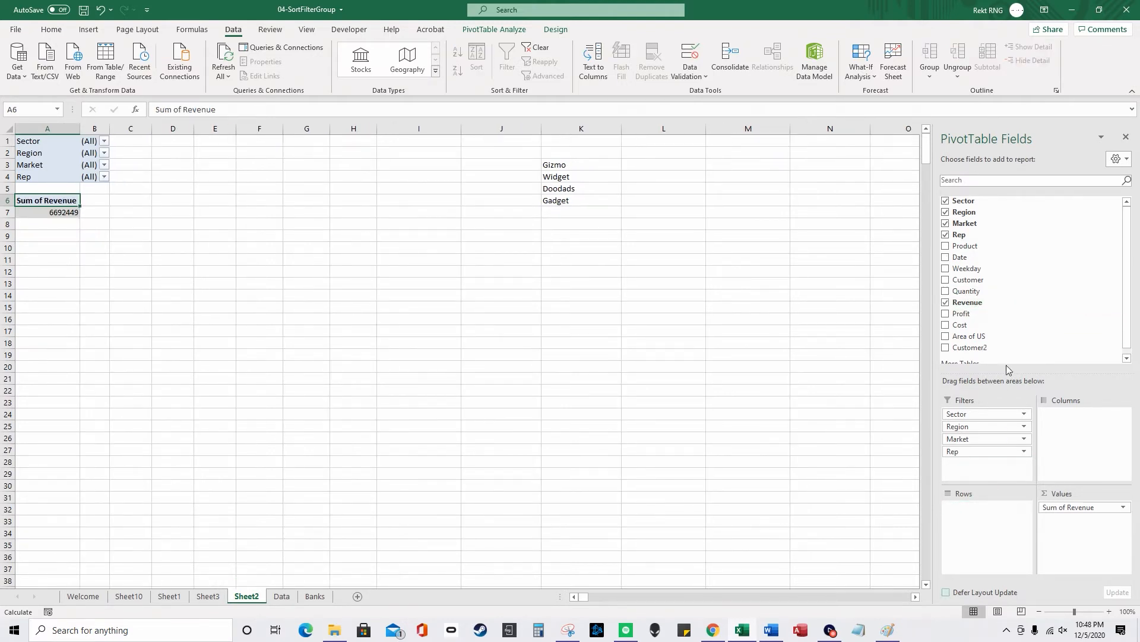
left_click_drag(994, 325, 1076, 527)
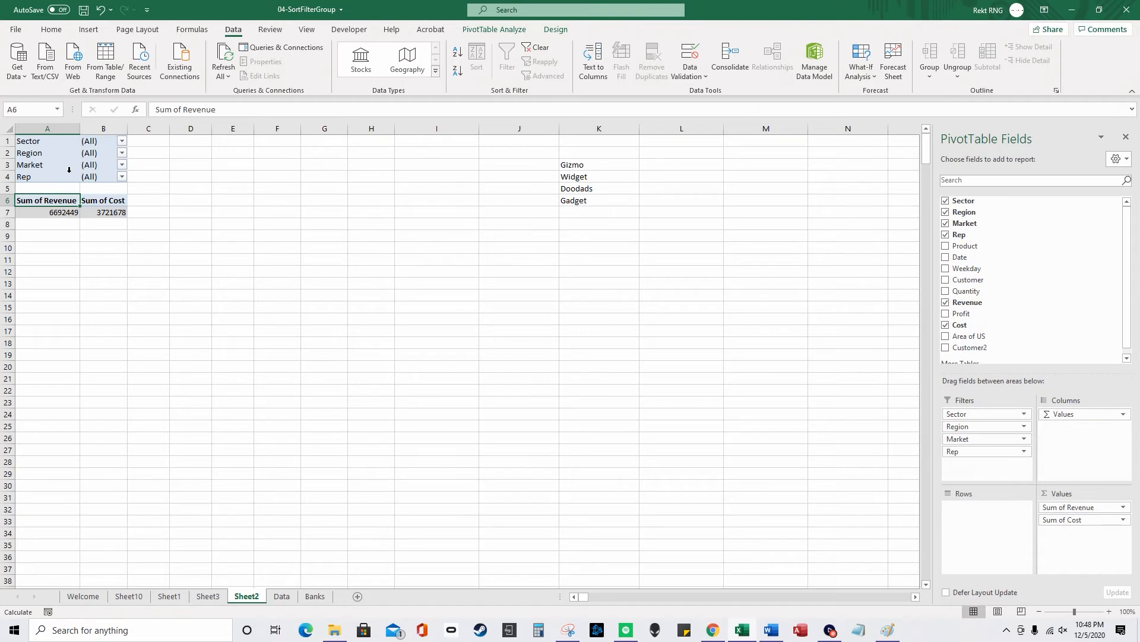
Step: Set the pivot table's report filter fields per column to 3 in the PivotTable options
left_click(482, 30)
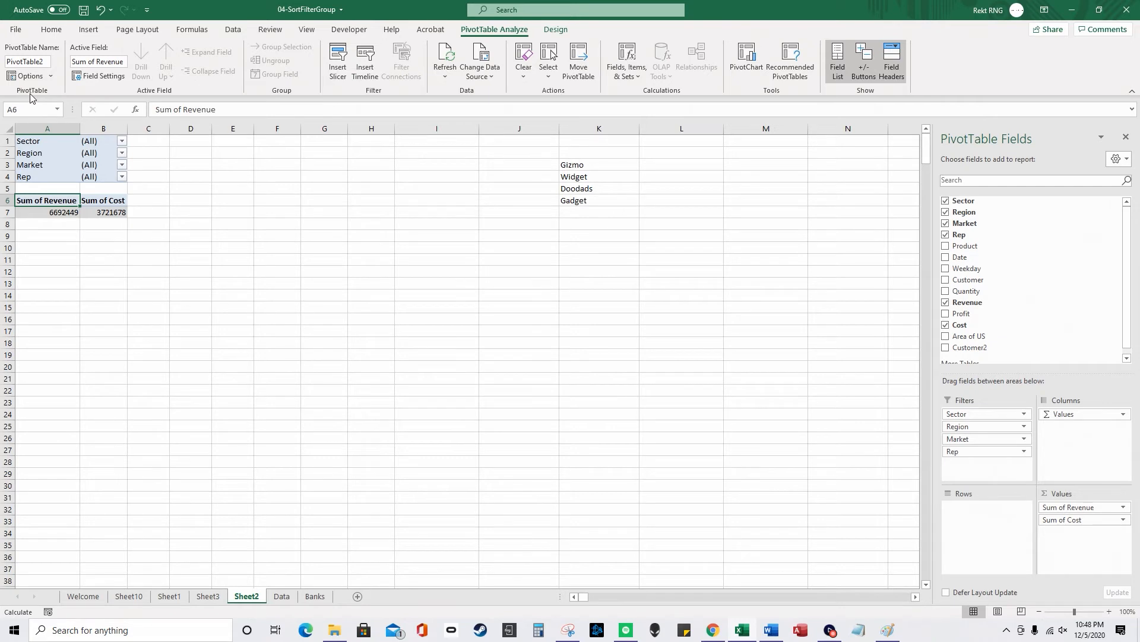
left_click(50, 76)
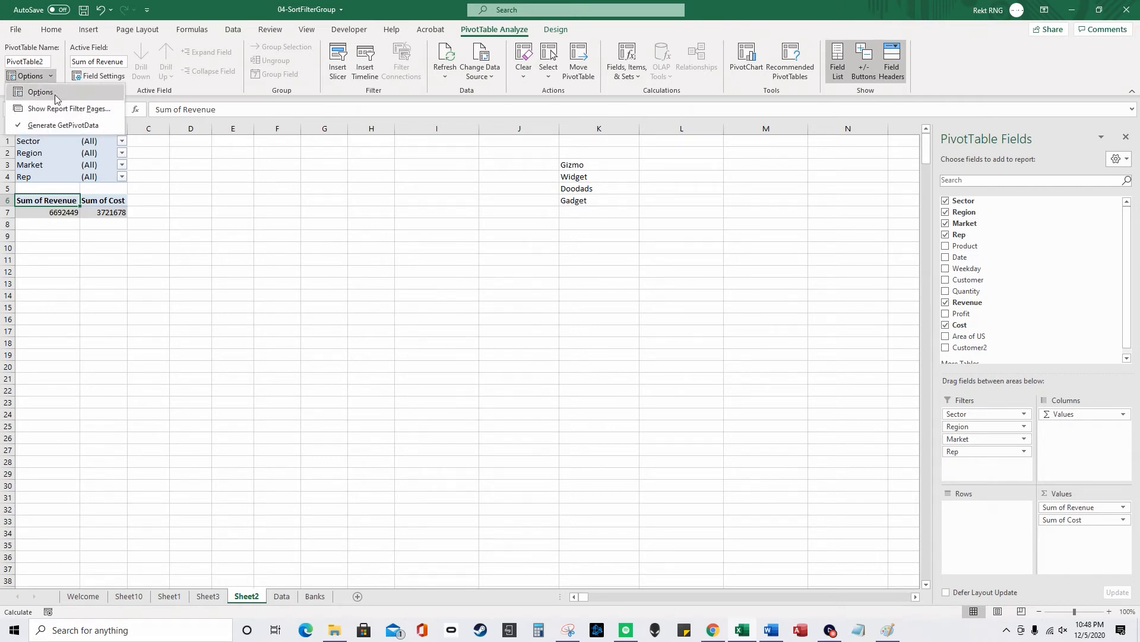
left_click(57, 99)
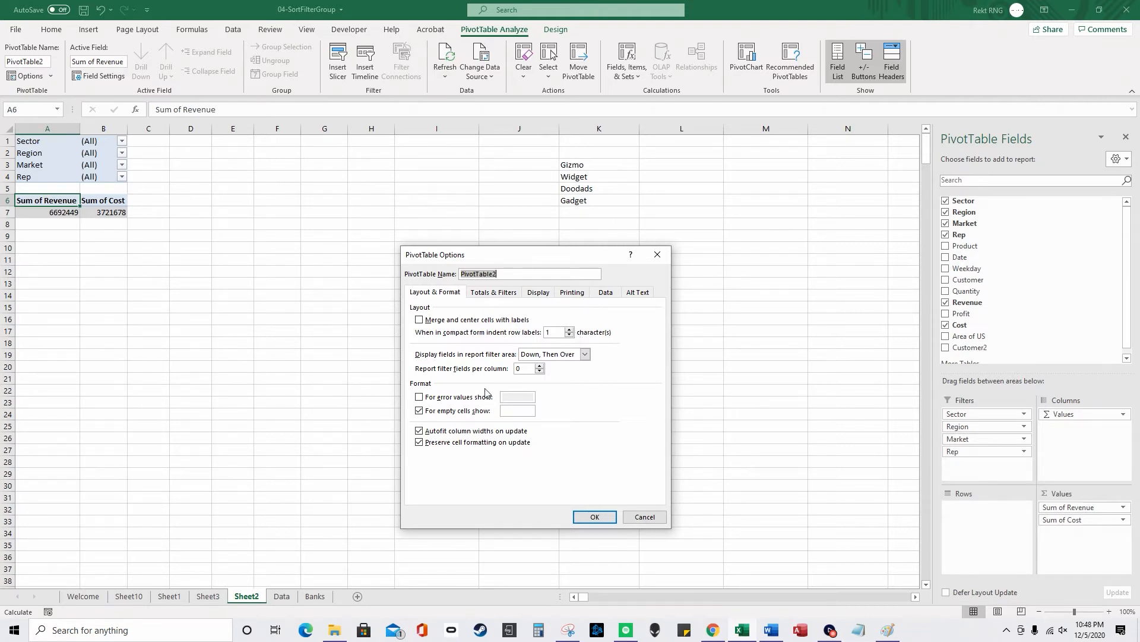
left_click(539, 365)
left_click(539, 366)
left_click(540, 366)
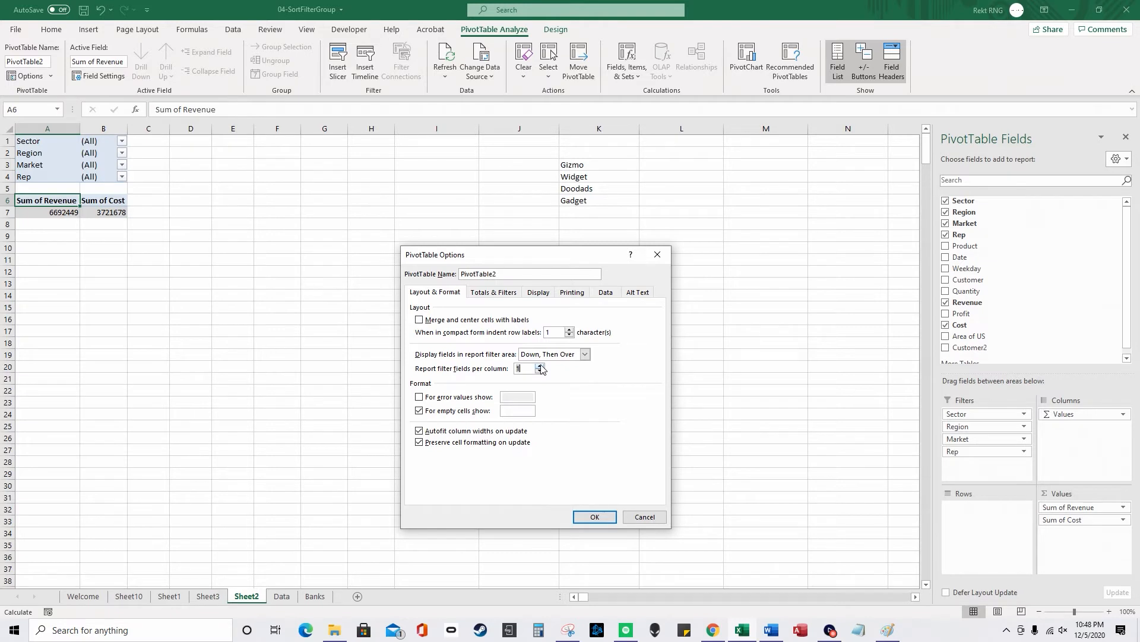
left_click(591, 517)
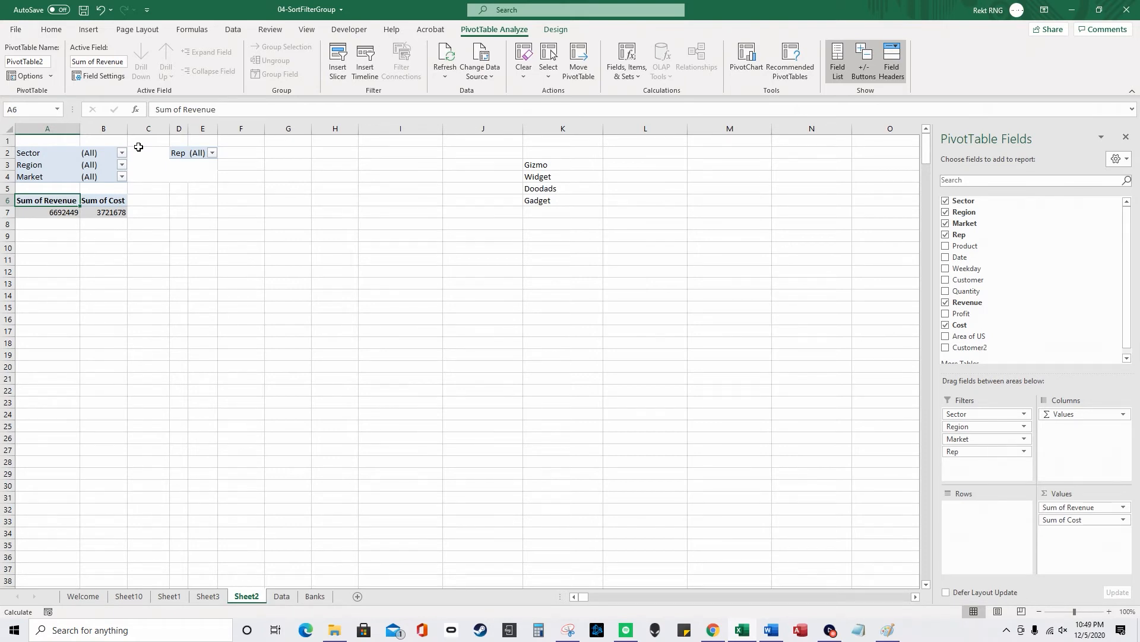
Step: Allow multiple items in the Sector report filter and exclude Communications and Energy
left_click(122, 153)
left_click(8, 285)
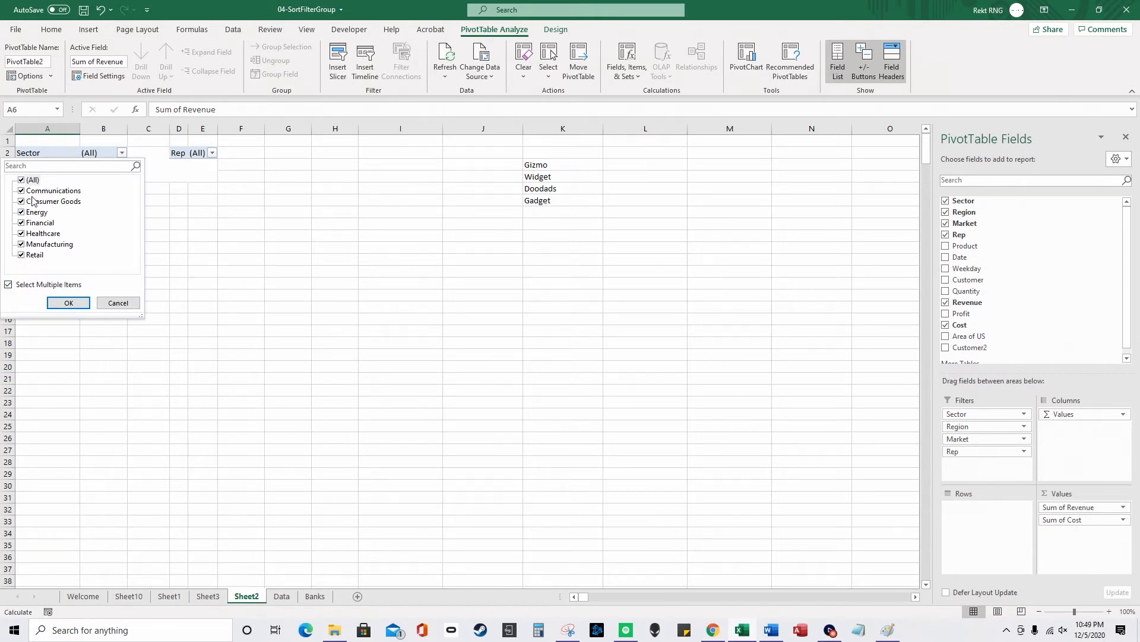
left_click(21, 190)
left_click(22, 212)
left_click(68, 303)
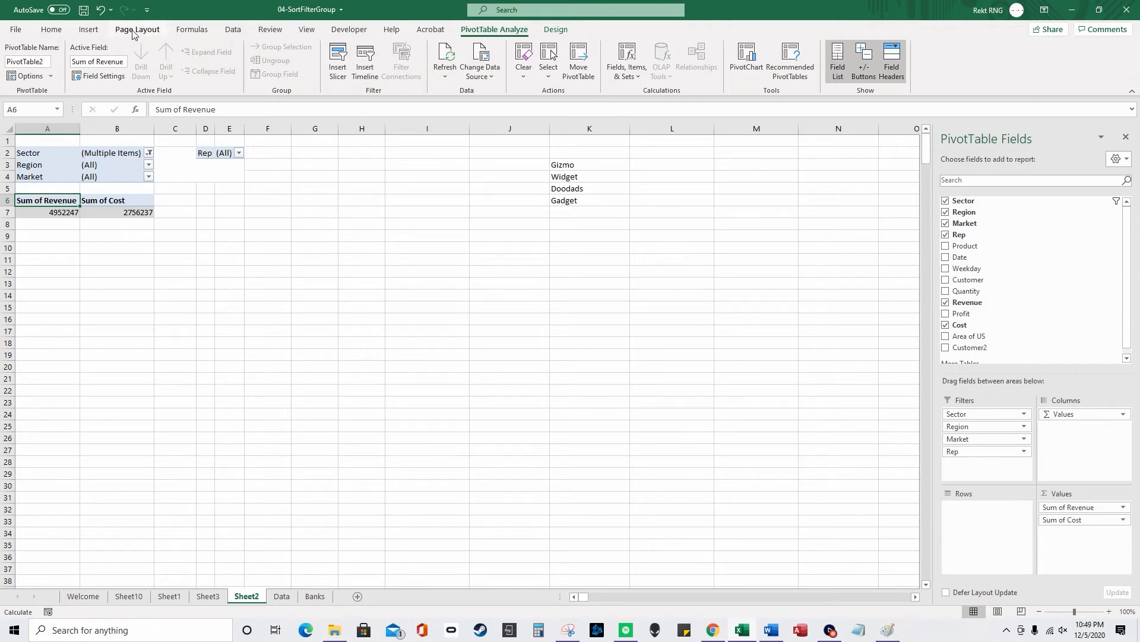
Step: Generate a separate report filter page for each Sector item from the pivot table on Sheet2
left_click(50, 75)
left_click(62, 109)
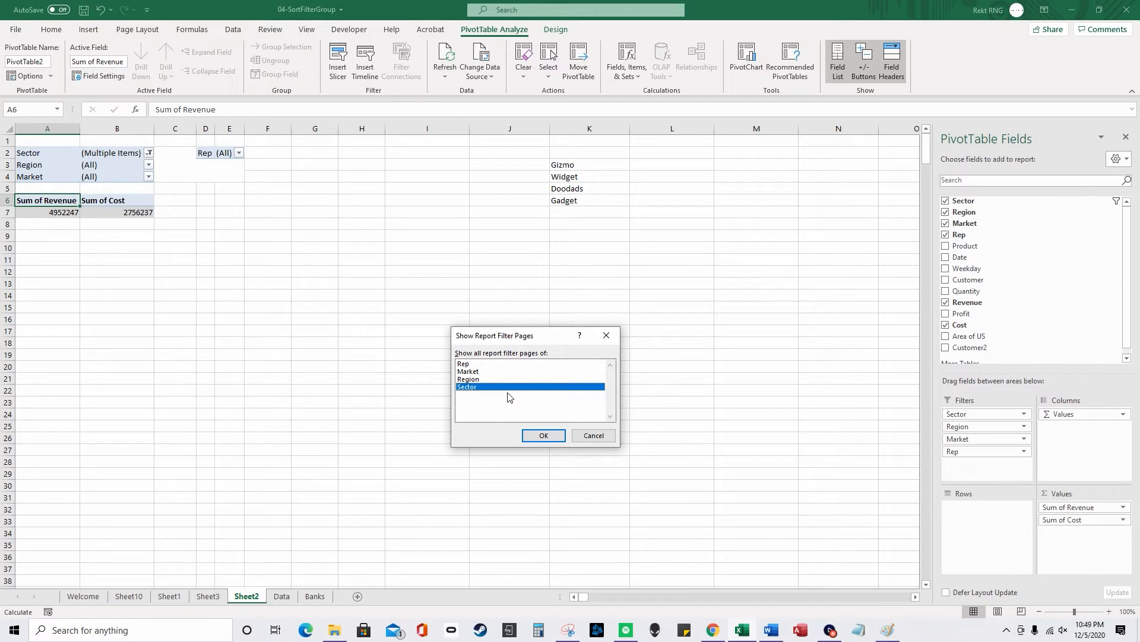
left_click(543, 435)
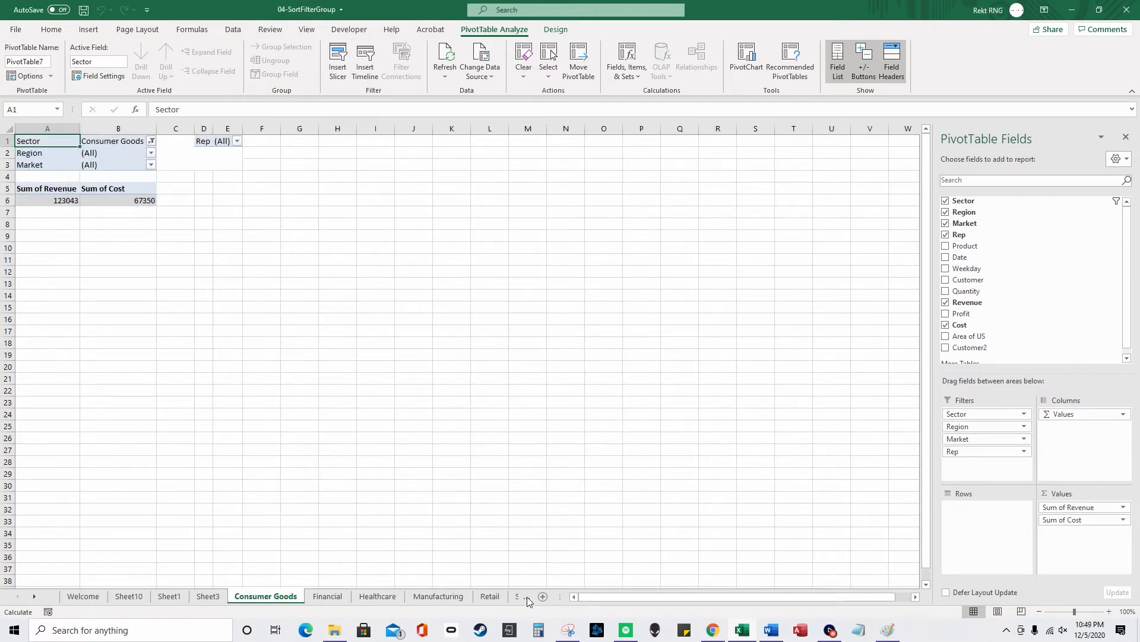
Step: Make room for the sheet names, look at the Data and Manufacturing sheets, and check the Manufacturing page's Sector filter
left_click_drag(560, 597, 676, 597)
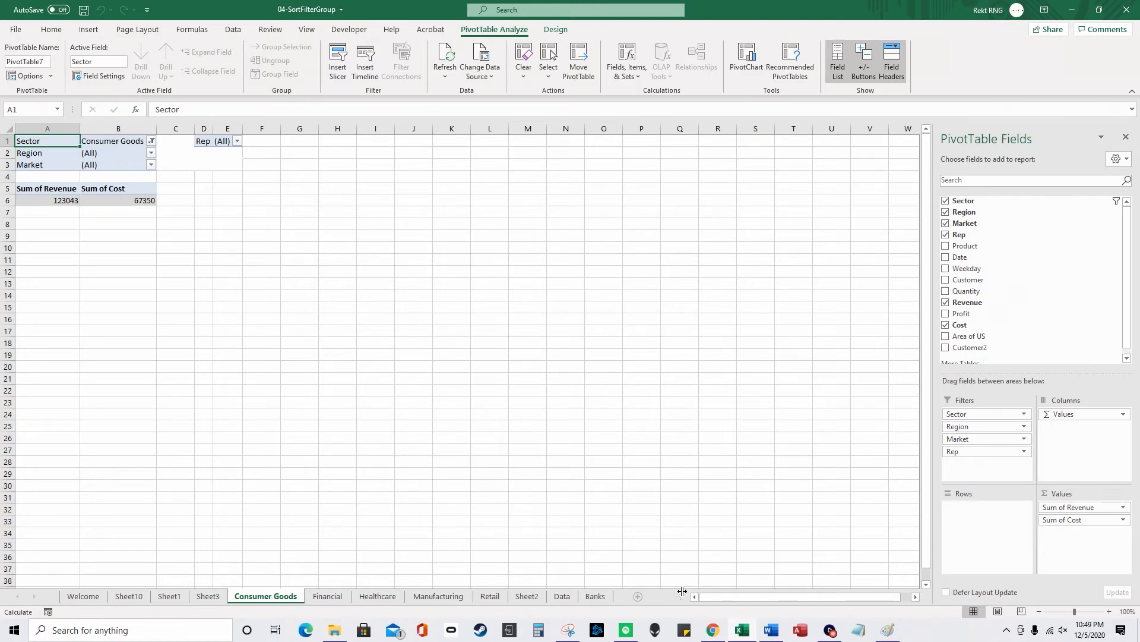
left_click(567, 596)
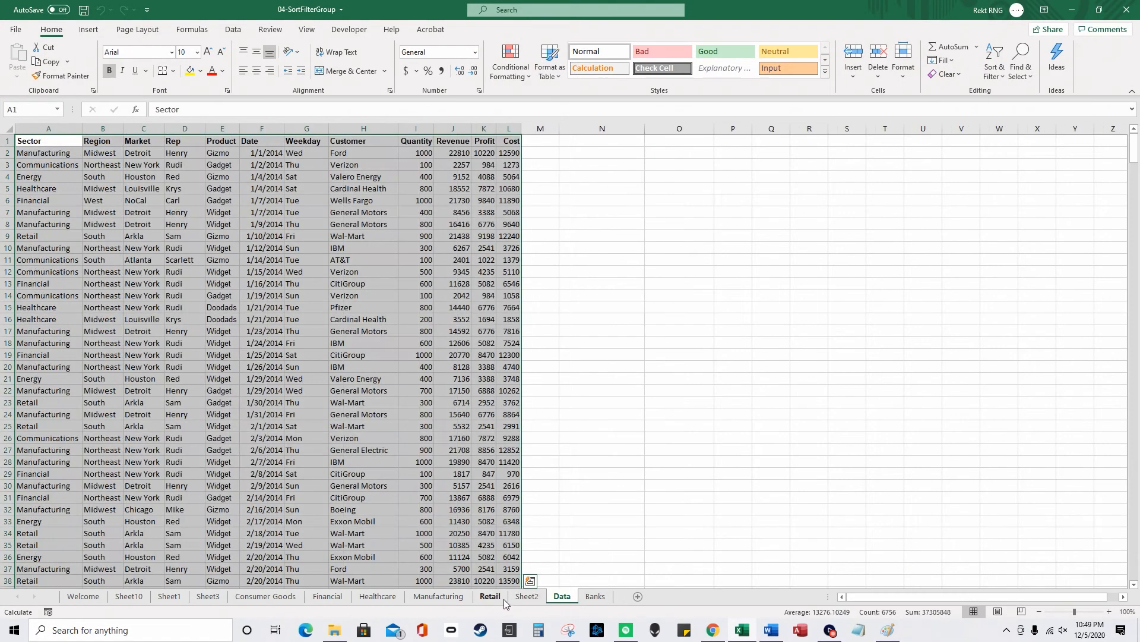
left_click(433, 596)
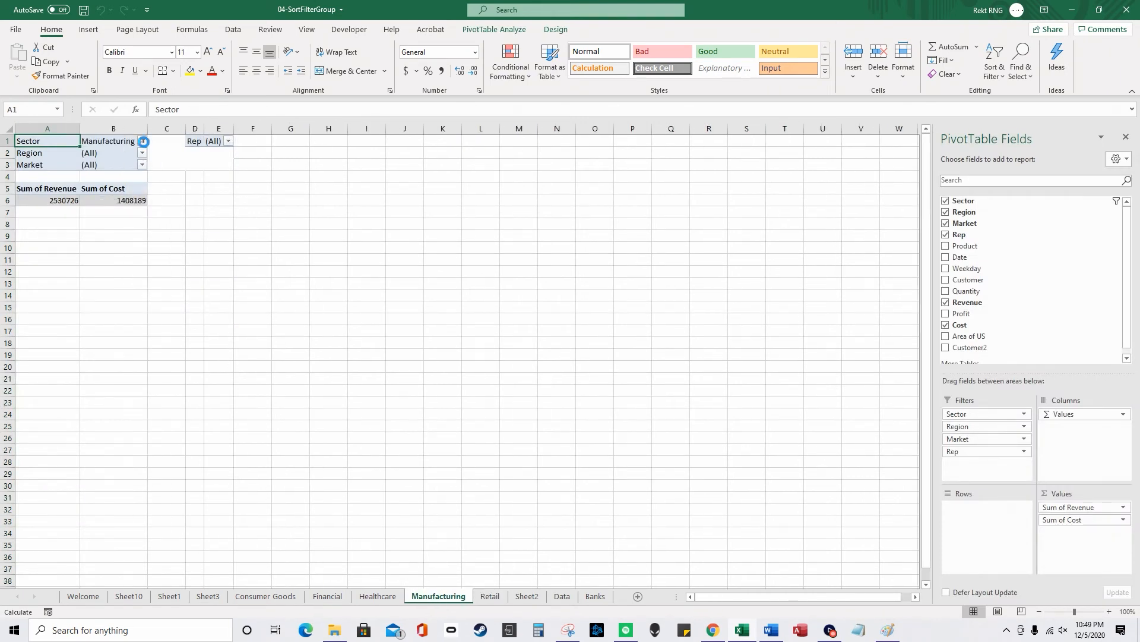
left_click(142, 141)
left_click(19, 274)
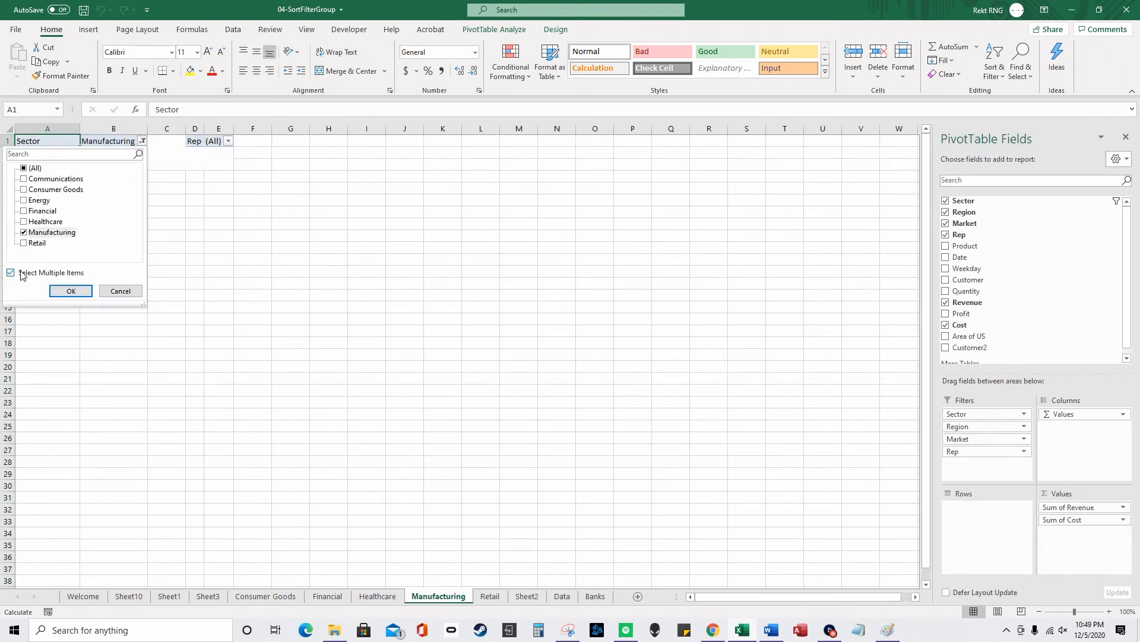
left_click(114, 292)
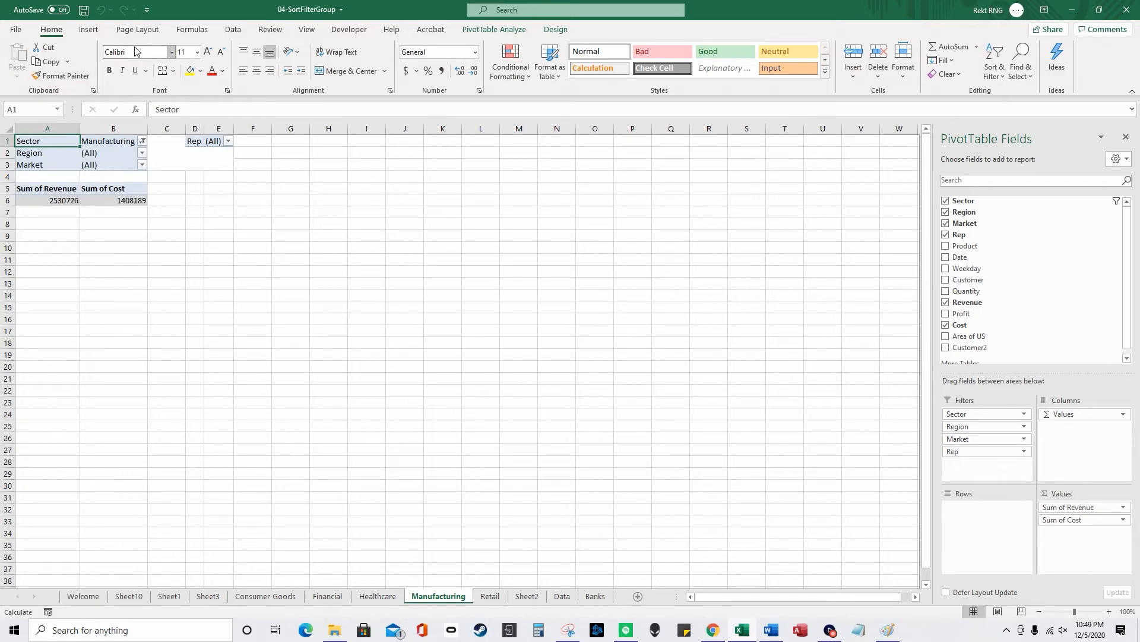
left_click(494, 29)
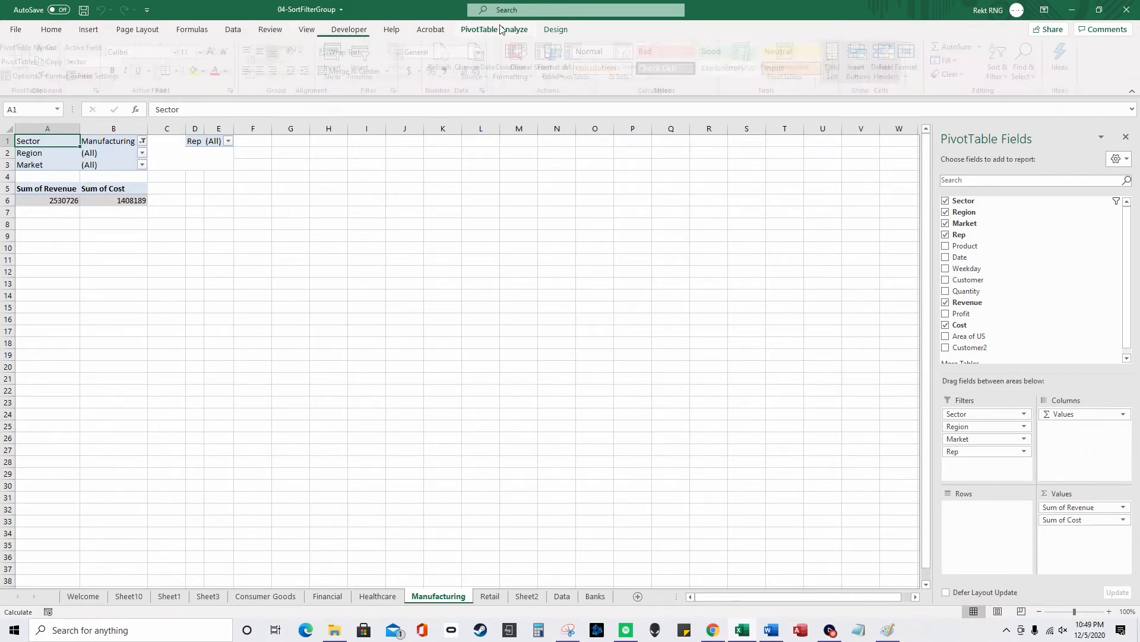
left_click(51, 76)
left_click(79, 109)
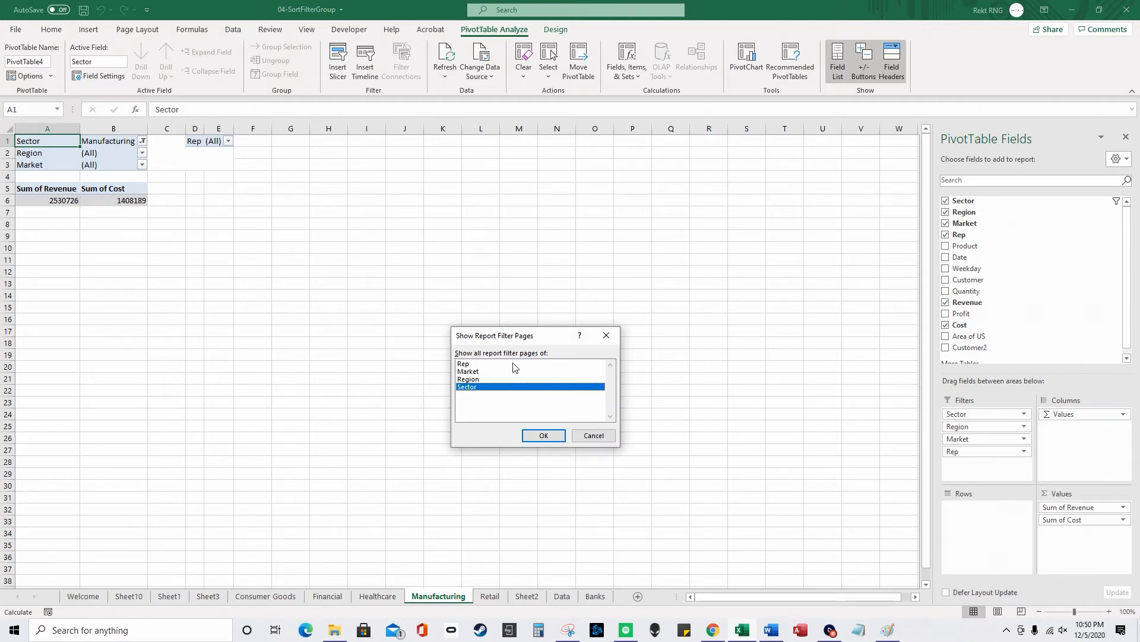
left_click(594, 436)
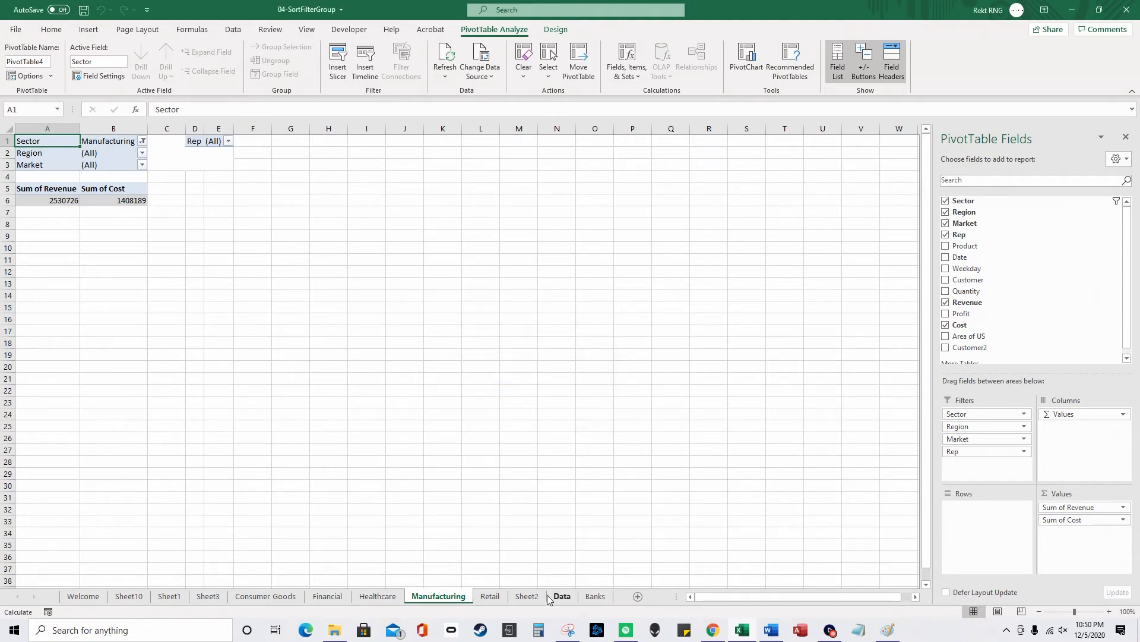
Step: Return to the pivot table on Sheet2 and generate a separate report filter page for each Rep
left_click(559, 597)
left_click(531, 597)
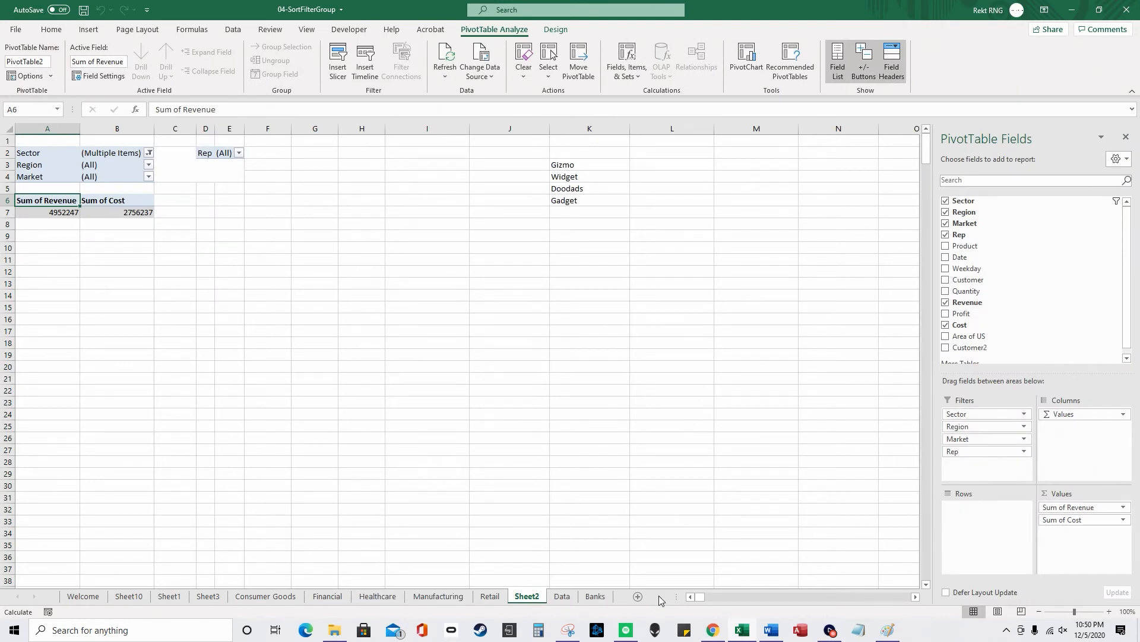
left_click_drag(676, 596, 758, 596)
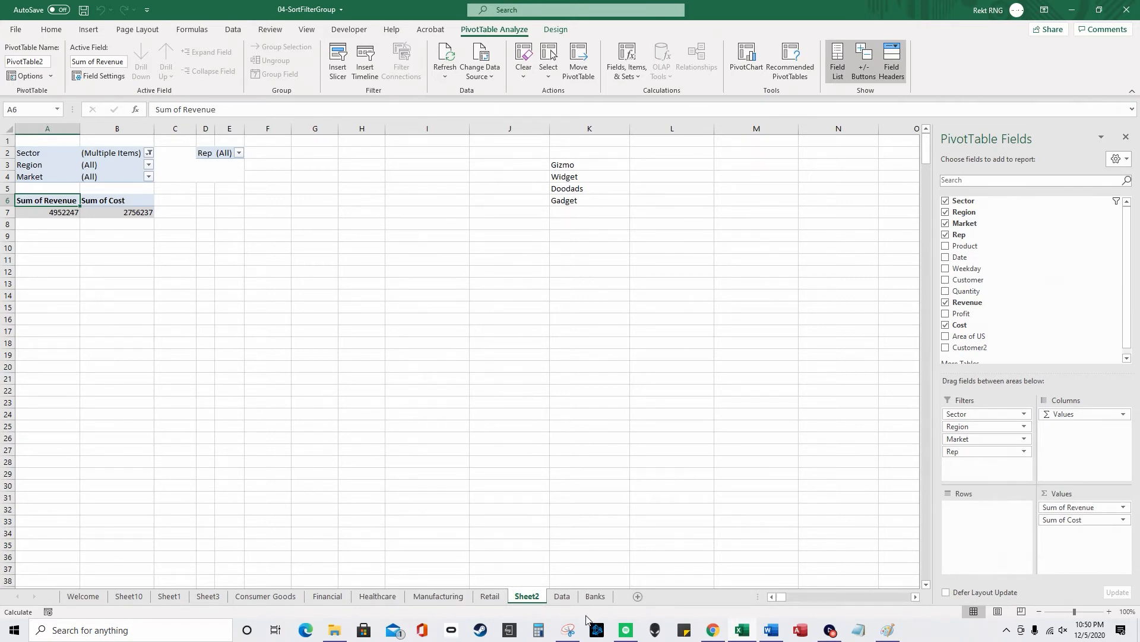
left_click(50, 78)
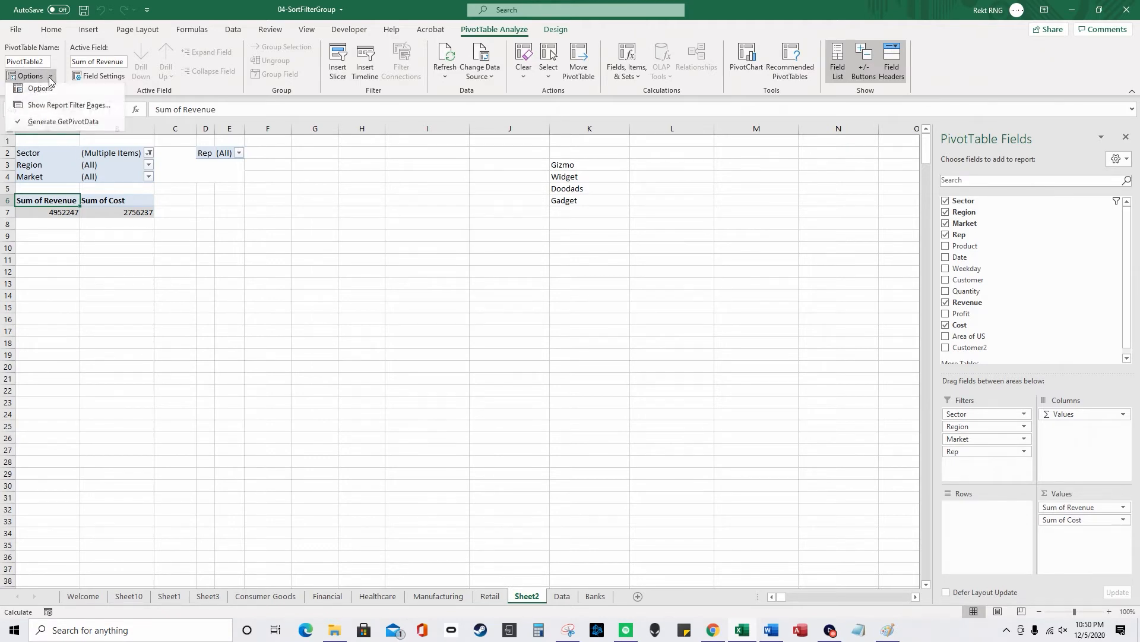
left_click(60, 109)
left_click(486, 363)
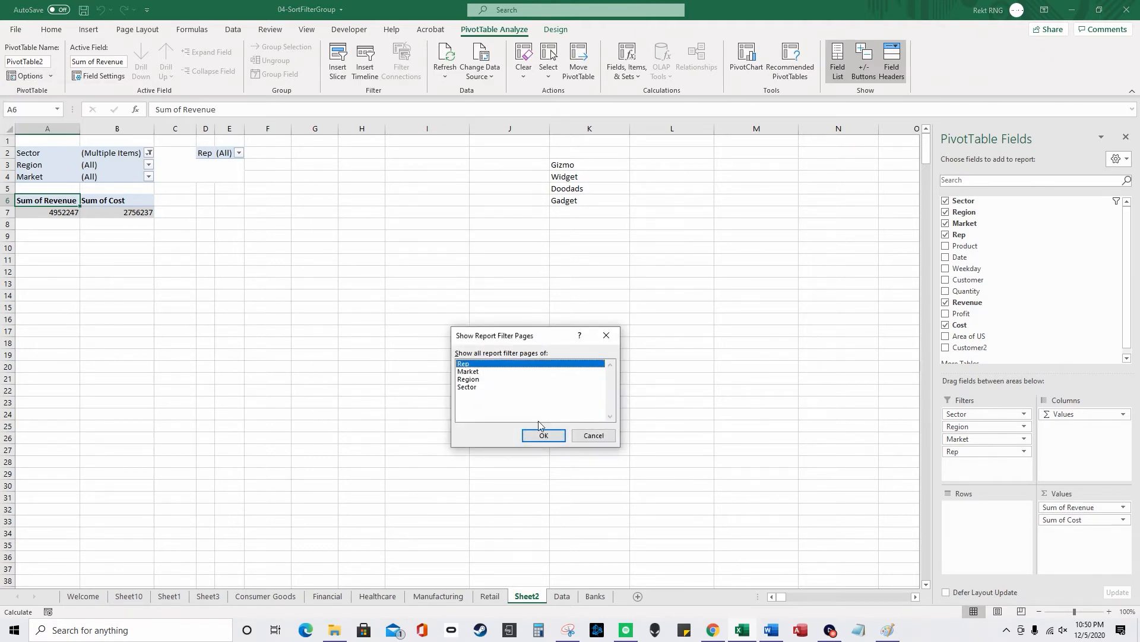
left_click(542, 432)
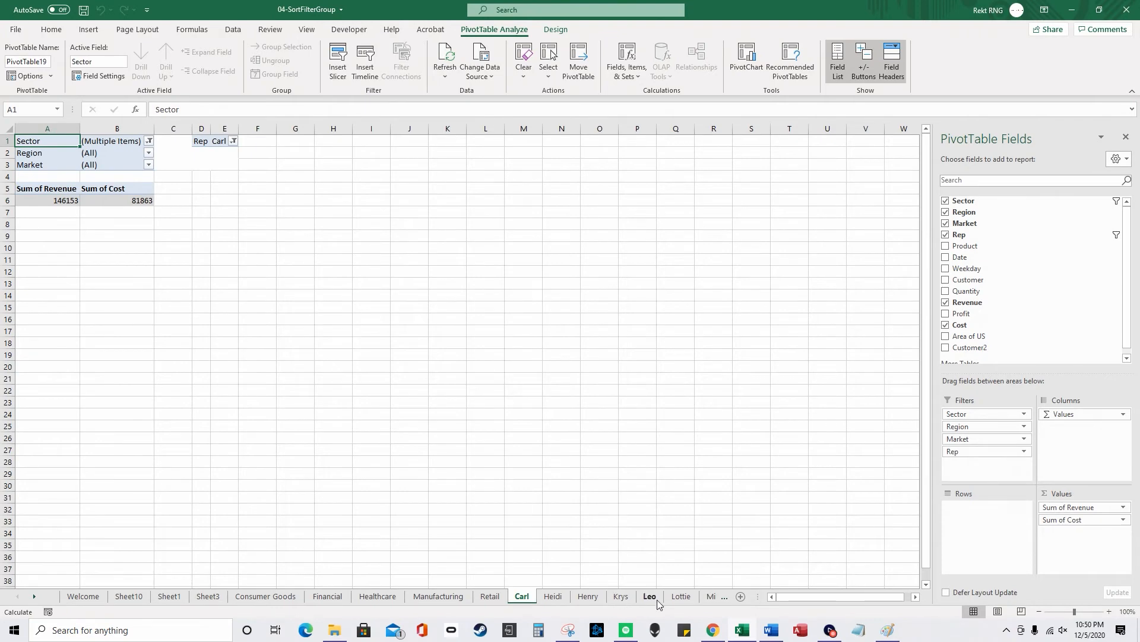
Step: Open the sixth of the rep sheets and generate a separate report filter page for each Market from its pivot table
left_click_drag(758, 595, 795, 594)
left_click(705, 597)
key("ctrl+Page_Up")
left_click(51, 75)
left_click(53, 107)
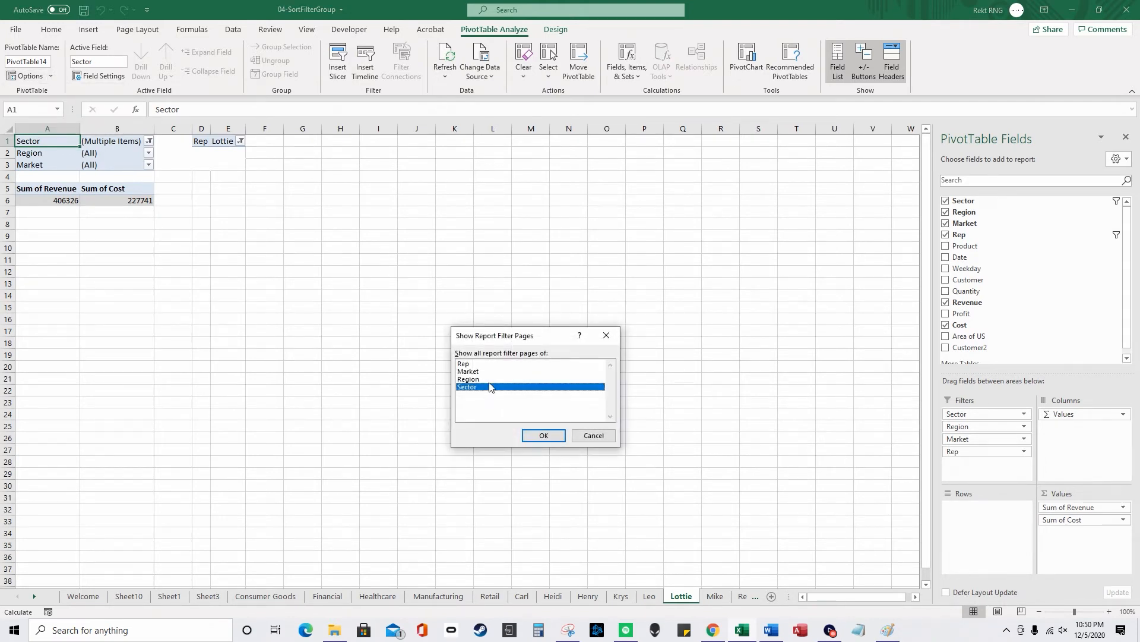
left_click(490, 371)
left_click(549, 432)
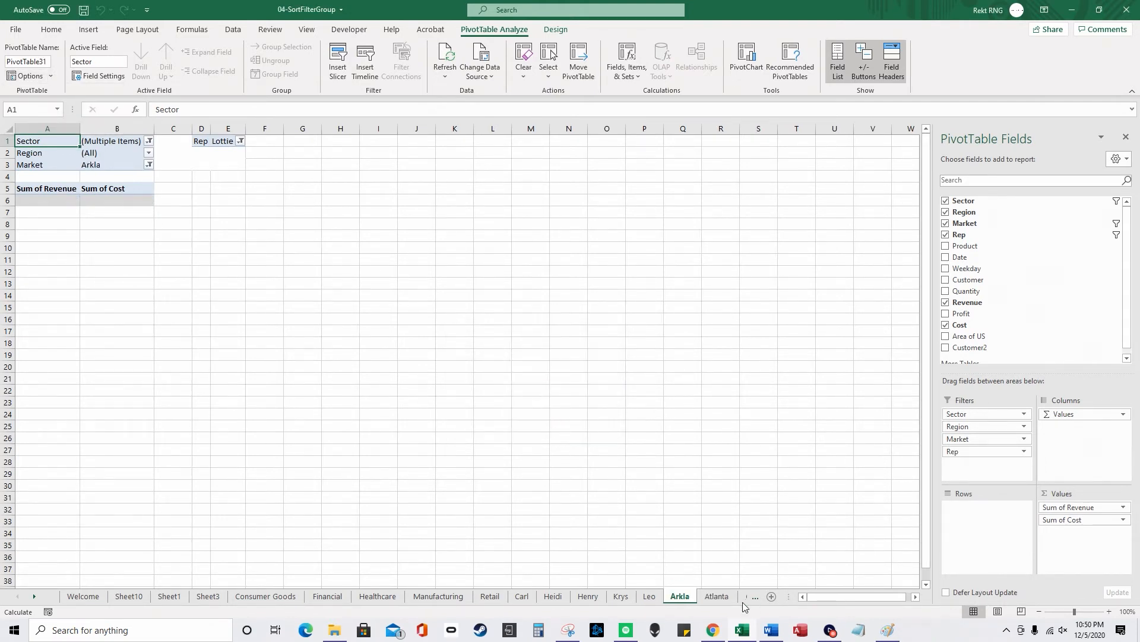
Step: Look through the Atlanta, Charlotte, Chicago and Arkla market sheets, ending on Arkla
left_click_drag(788, 596, 891, 596)
left_click(717, 596)
left_click(772, 596)
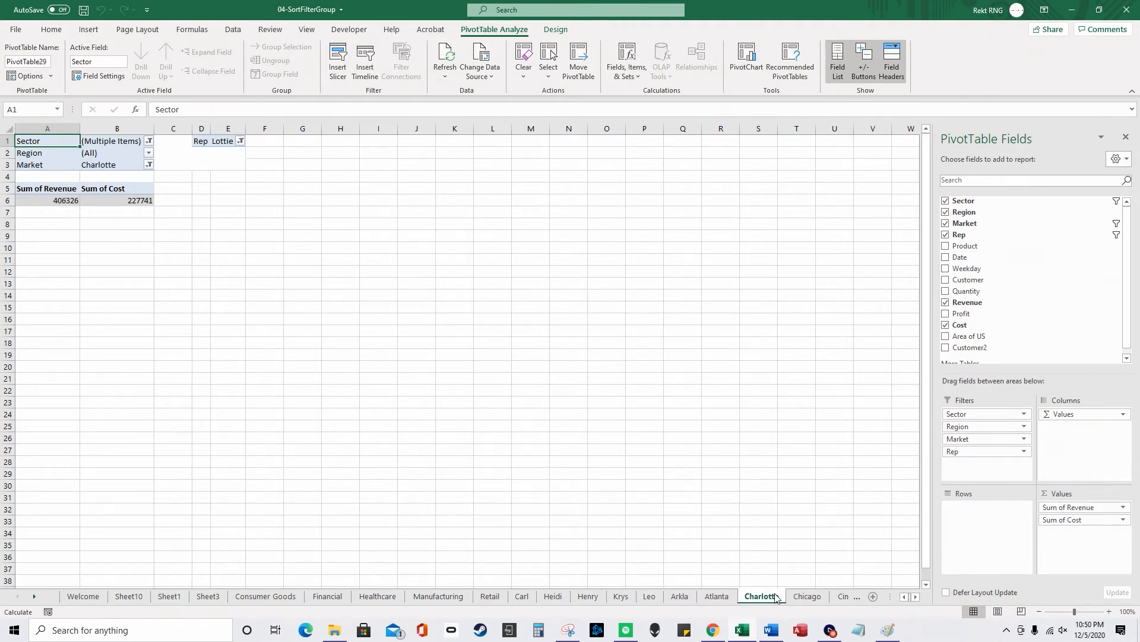
left_click(808, 596)
left_click(717, 597)
left_click(676, 597)
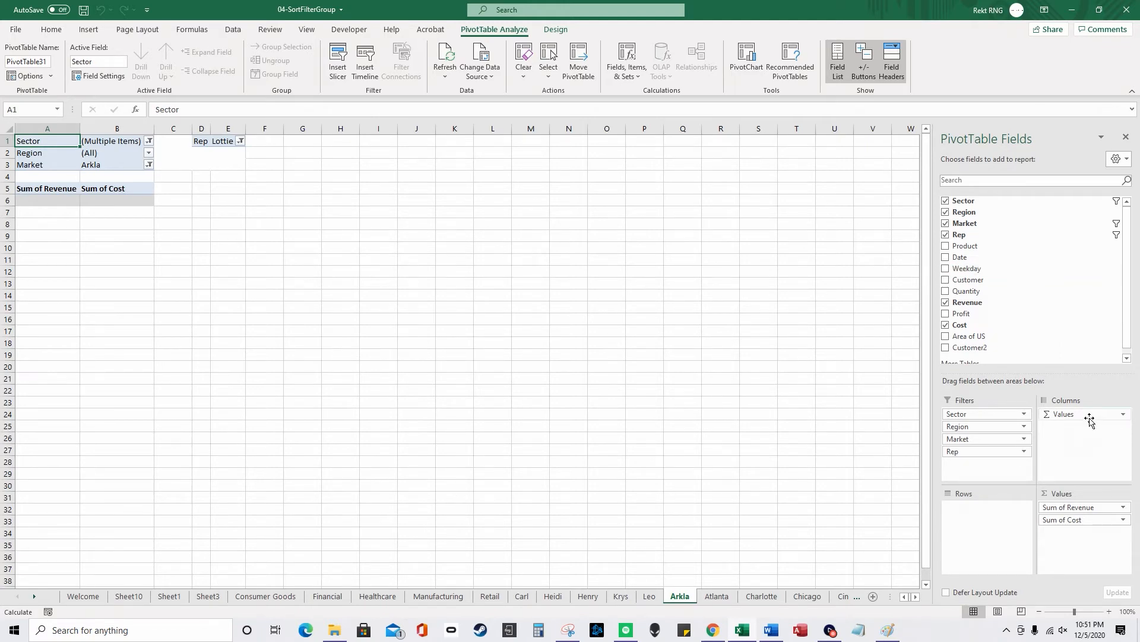
Step: Remove all fields from the pivot table on the Arkla sheet and go to the Consumer Goods sheet
left_click_drag(1087, 415, 1082, 326)
left_click_drag(987, 415, 1039, 321)
left_click_drag(980, 412, 878, 447)
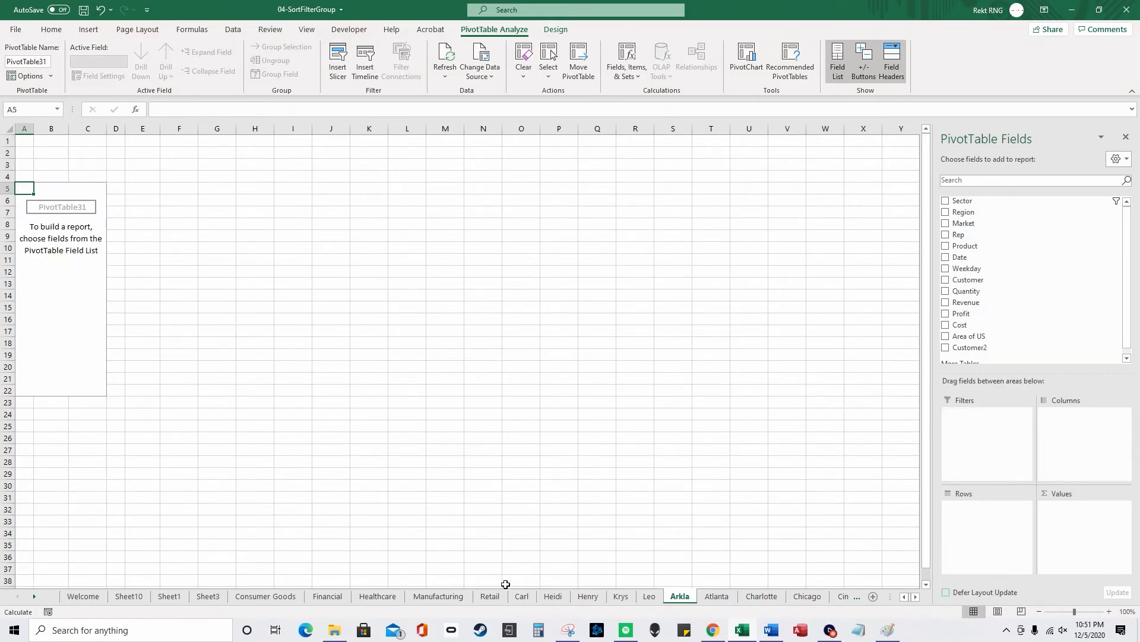
left_click(221, 600)
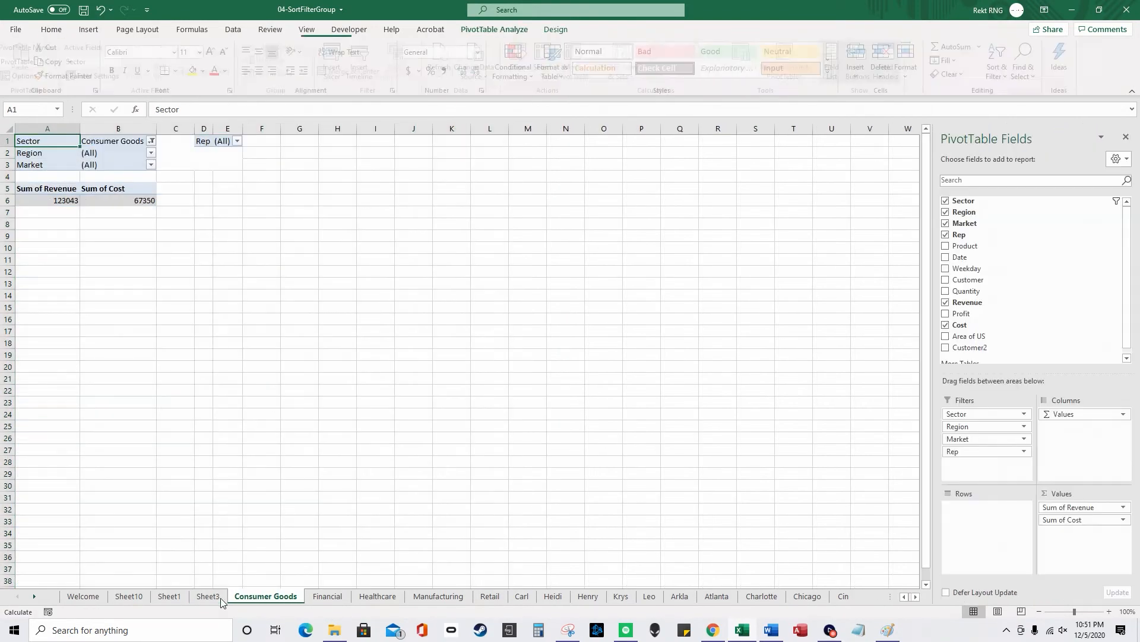
Step: Check Sheet3, switch to Sheet1 and select a value in its pivot table
left_click(207, 597)
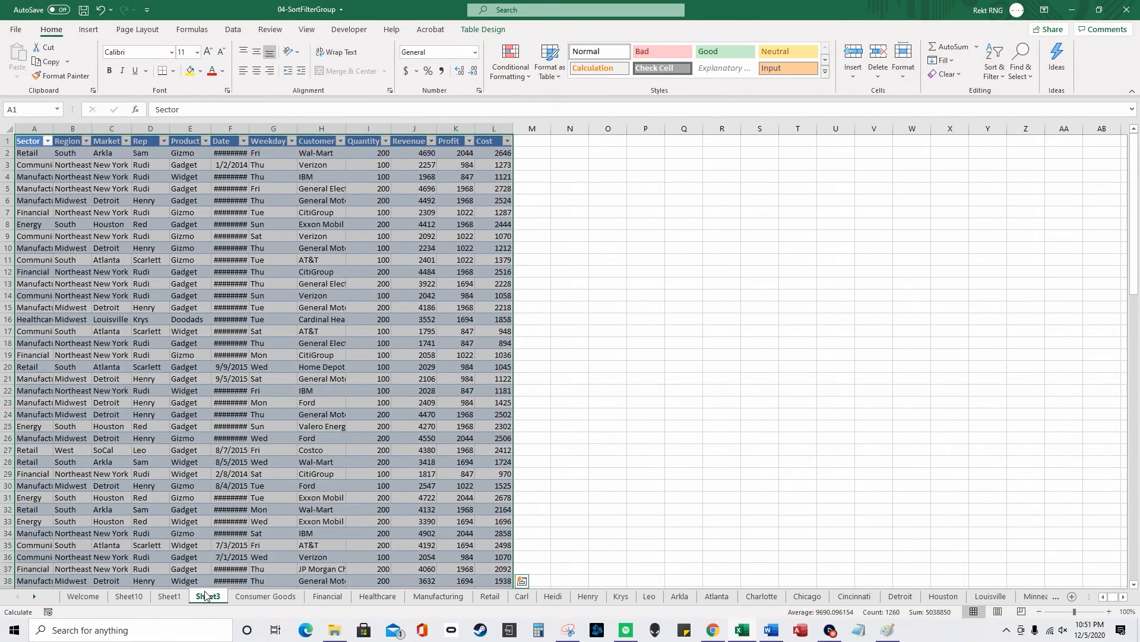
left_click(171, 596)
left_click(186, 225)
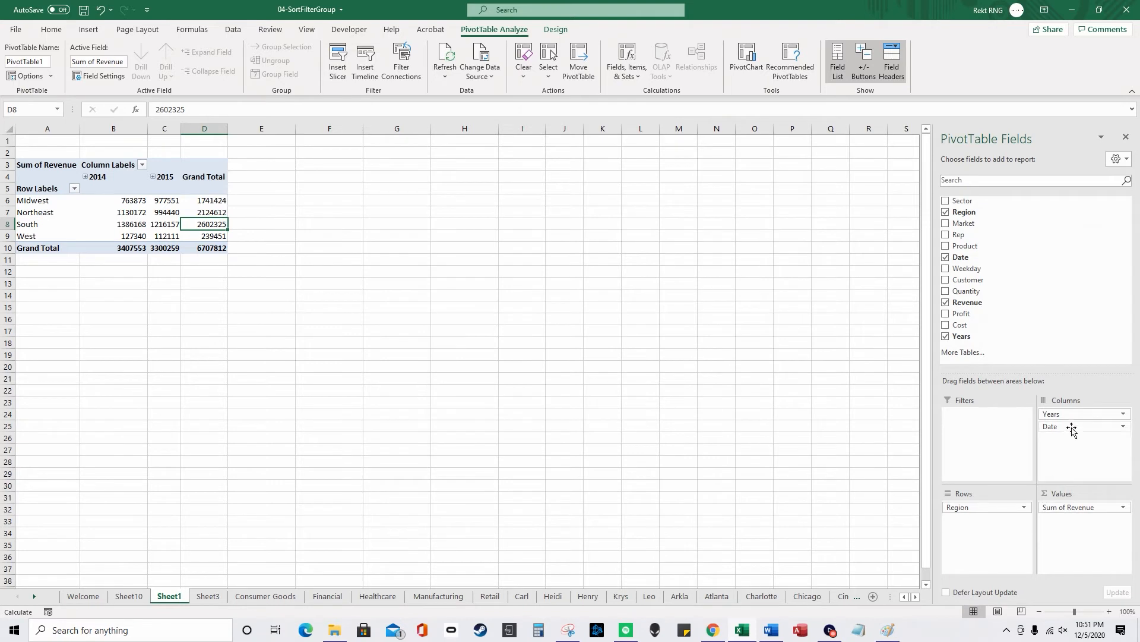
left_click(1114, 415)
left_click(1095, 407)
left_click(1089, 426)
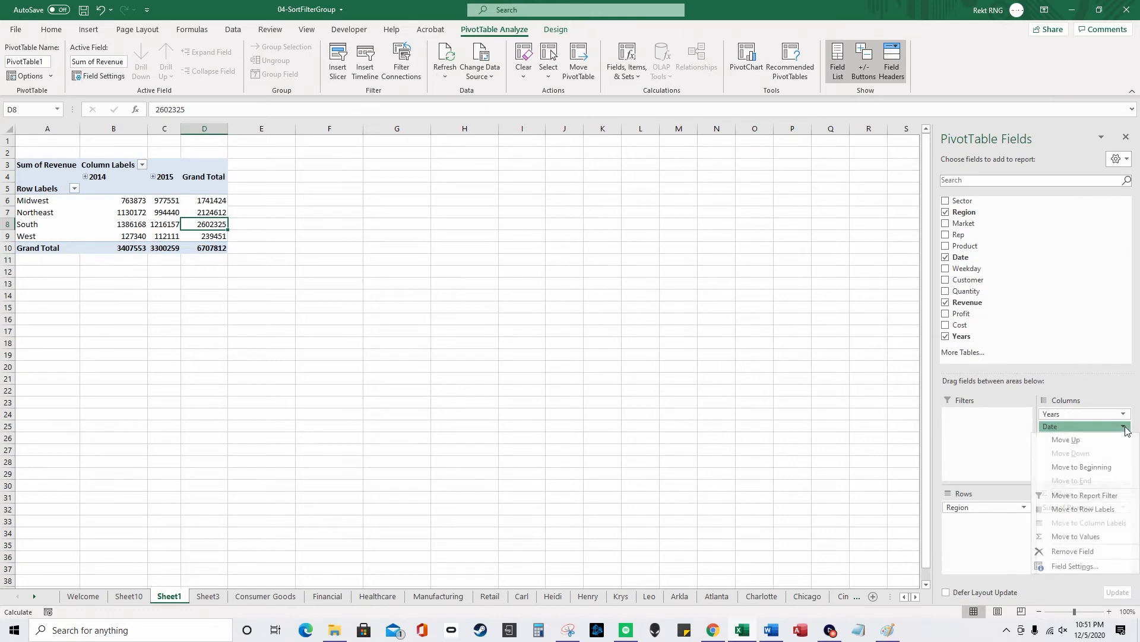
left_click(1091, 565)
left_click(645, 273)
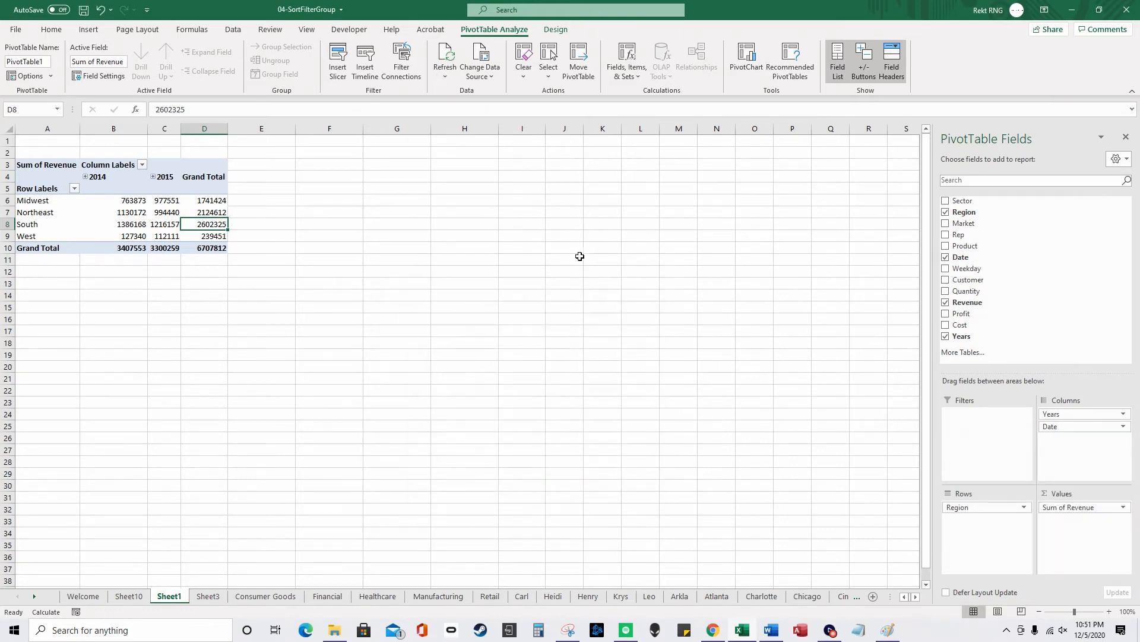
Step: Select the 2014 and 2015 column labels and try to regroup their dates by quarters and years
left_click(97, 176)
left_click(164, 177, "shift")
left_click(281, 46)
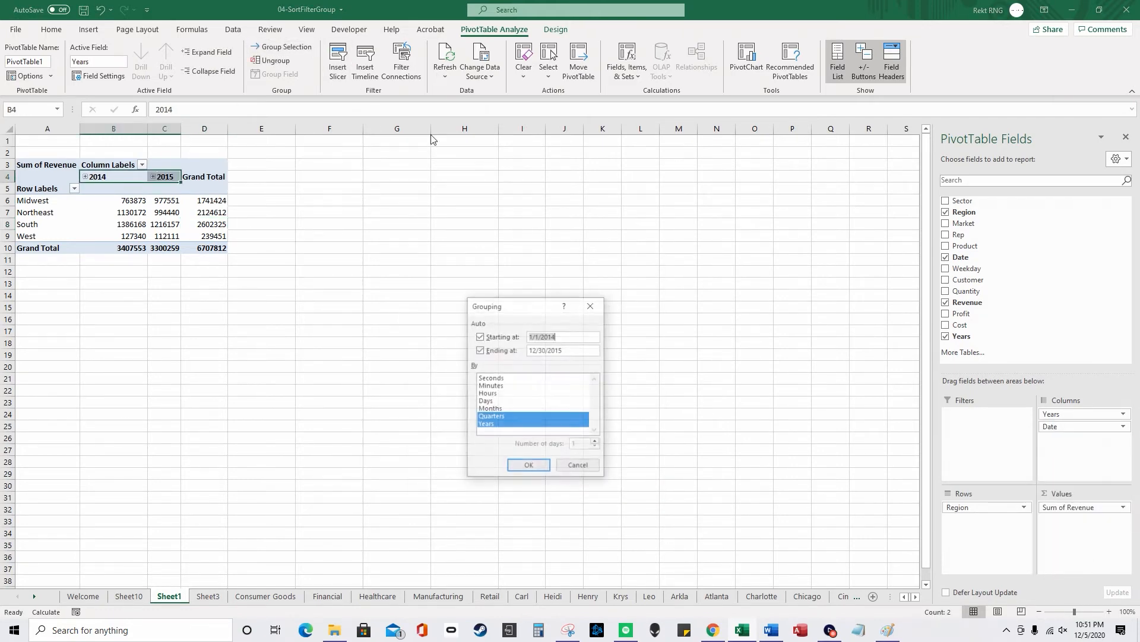
left_click(504, 417)
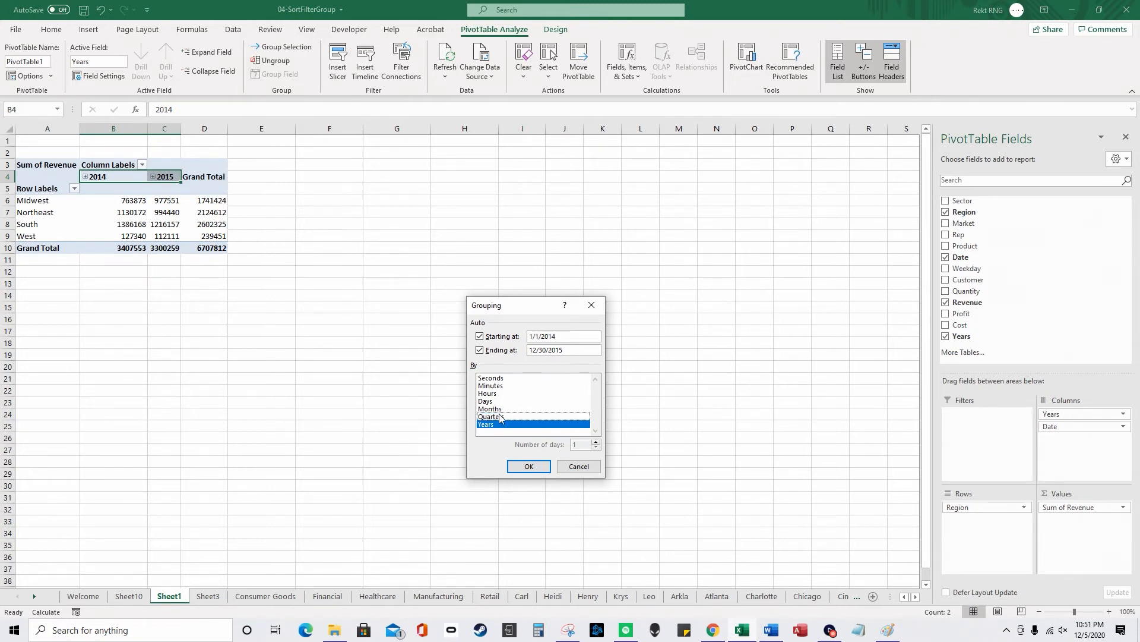
left_click(501, 418)
left_click(527, 467)
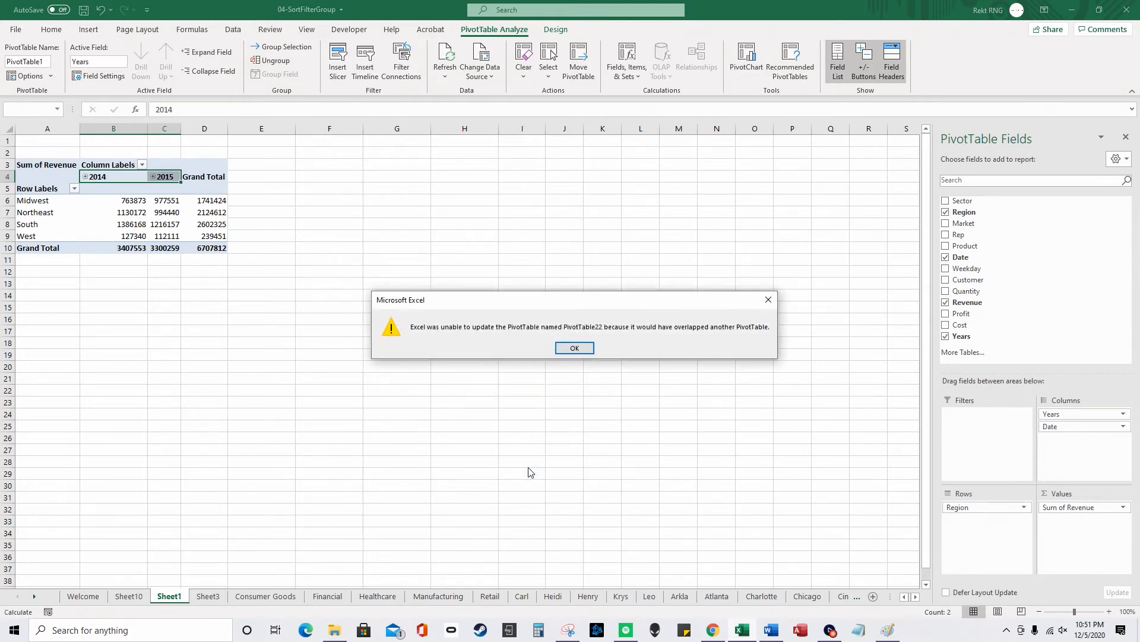
left_click(575, 348)
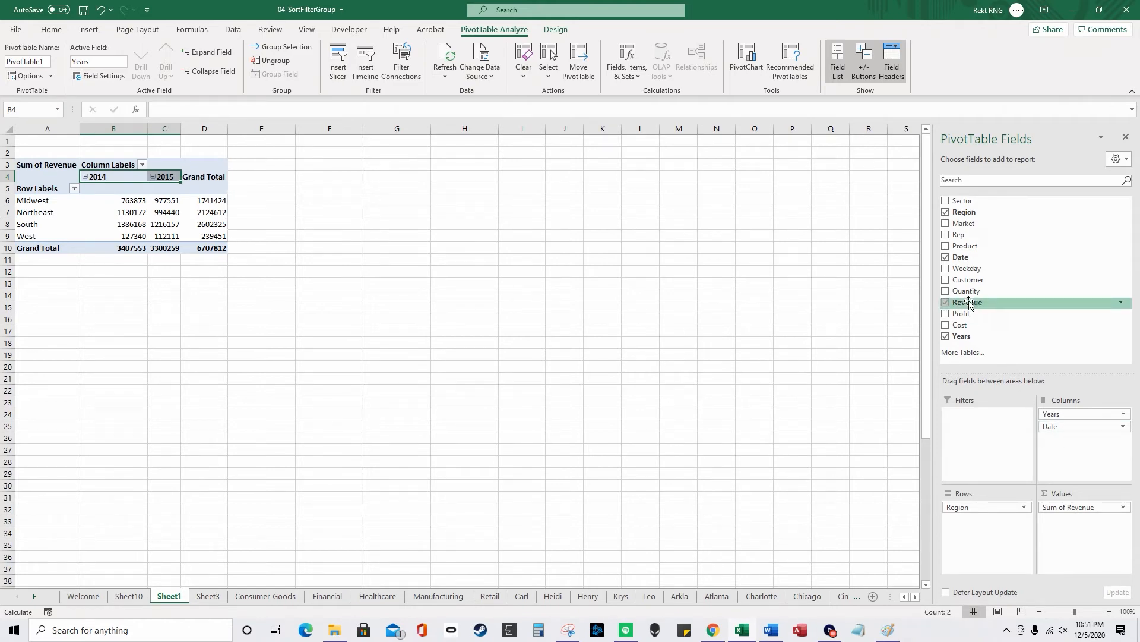
Step: Replace Region with Market as the pivot table's row field and insert a timeline for Date
left_click_drag(964, 223, 1032, 313)
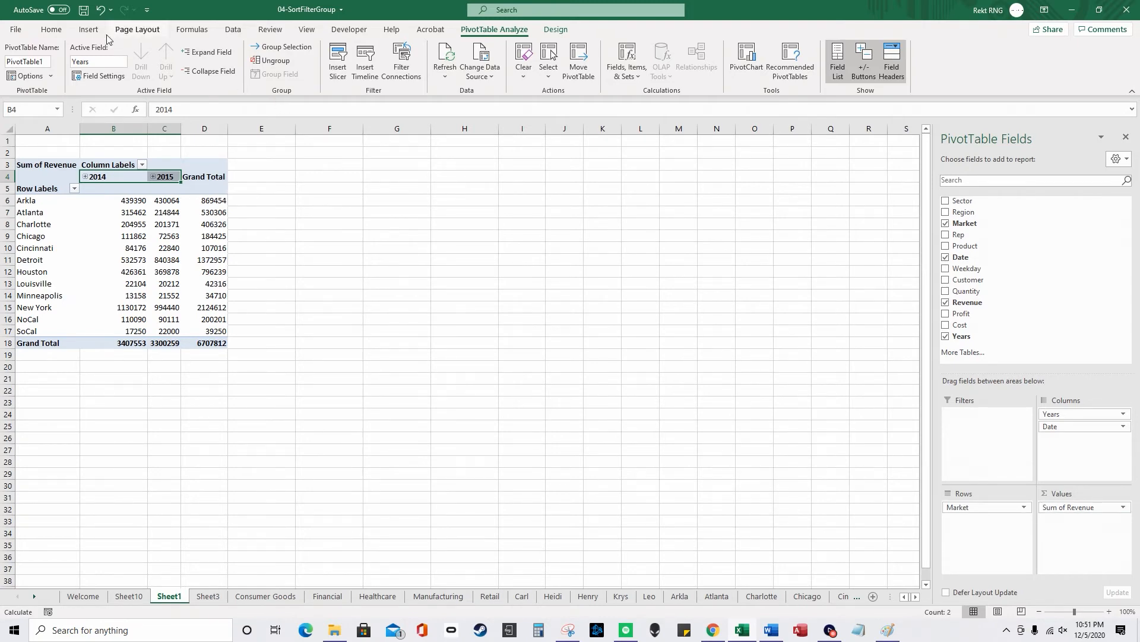
left_click(88, 29)
left_click(494, 29)
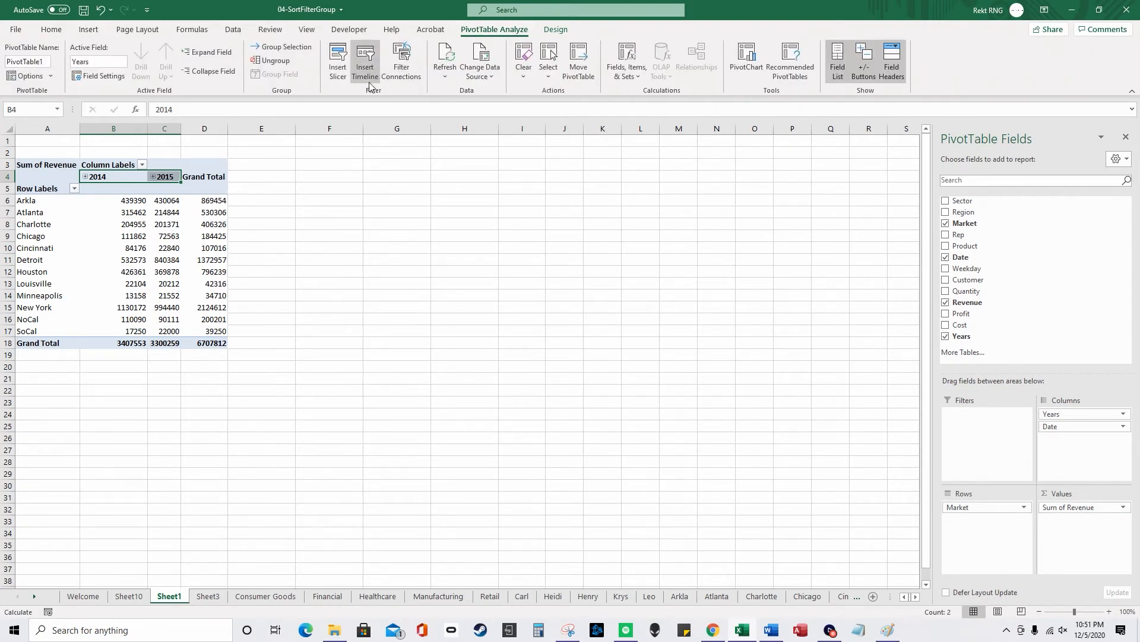
left_click(369, 80)
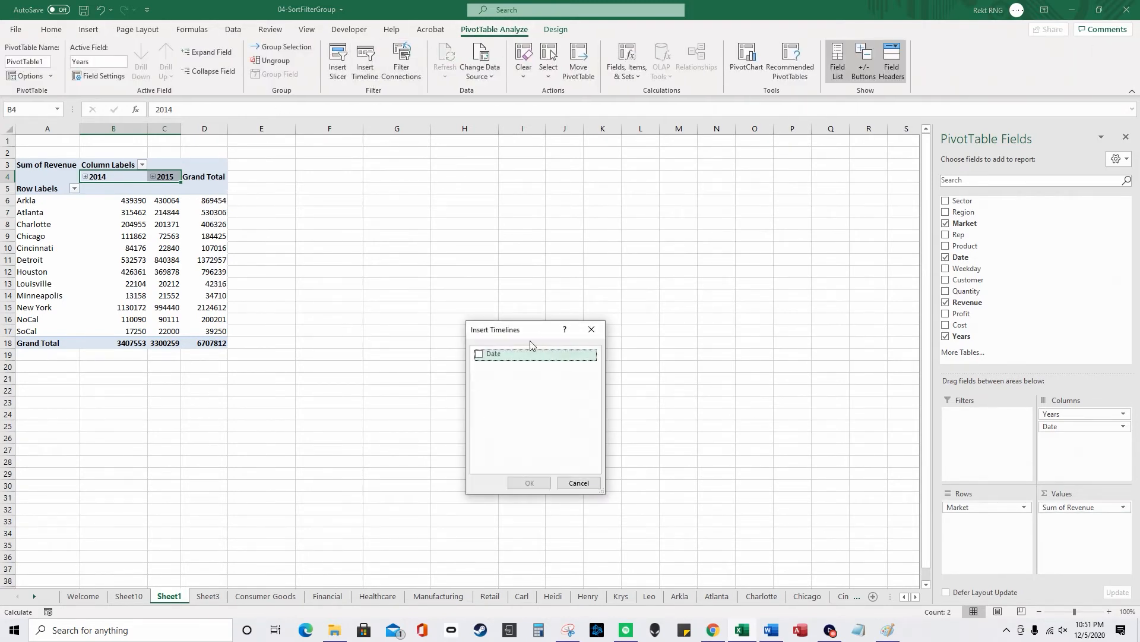
left_click(478, 354)
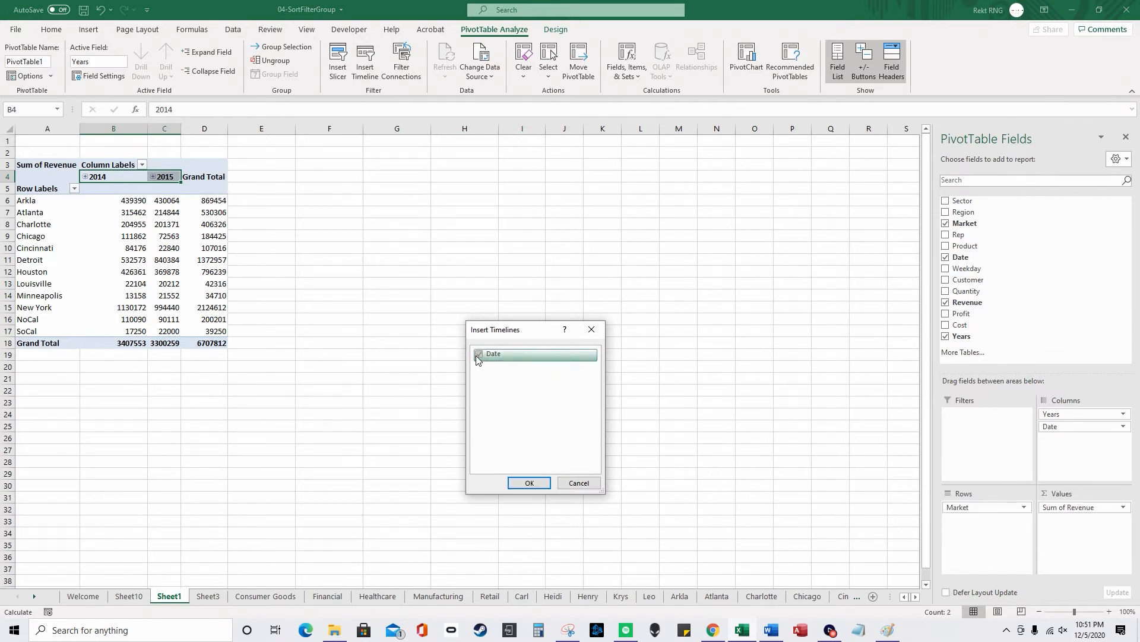
left_click(529, 482)
Step: Enlarge the Date timeline to about 2.01" high by 6.82" wide and stack two copies of it above the original
left_click_drag(505, 333, 454, 397)
left_click_drag(527, 476, 706, 503)
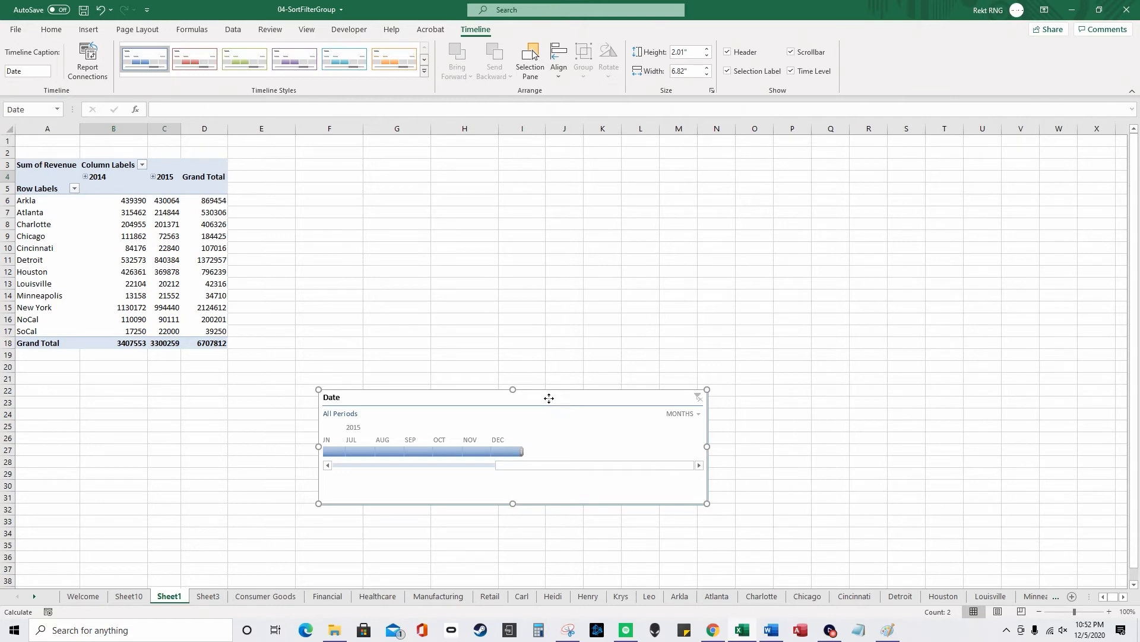
key("ctrl+v")
key("ctrl+v")
left_click_drag(556, 418, 538, 258)
left_click_drag(543, 413, 535, 161)
Step: Set the timelines from top to bottom to years, quarters and months, and select all of 2014 - 2015 in the quarters timeline
left_click(683, 174)
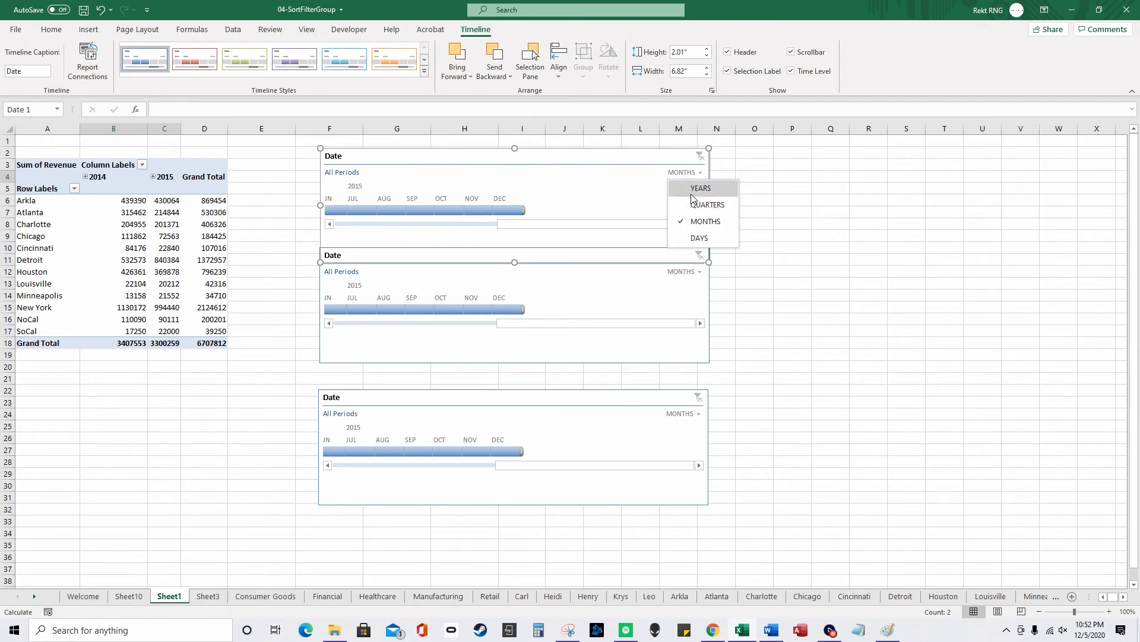
left_click(696, 188)
left_click(692, 273)
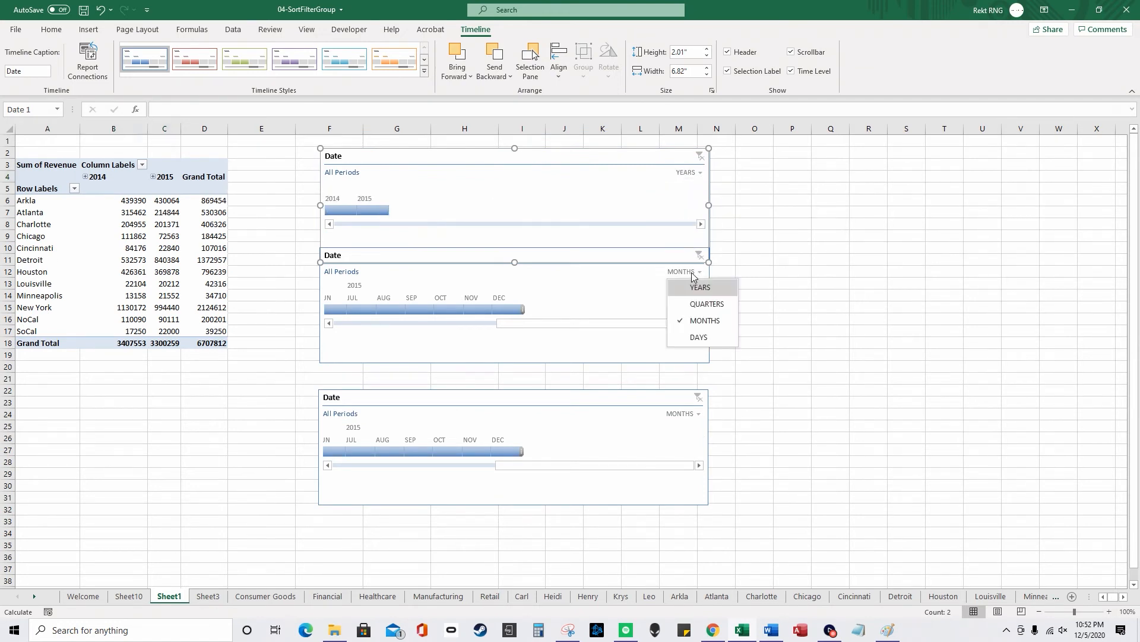
left_click(708, 306)
left_click(685, 417)
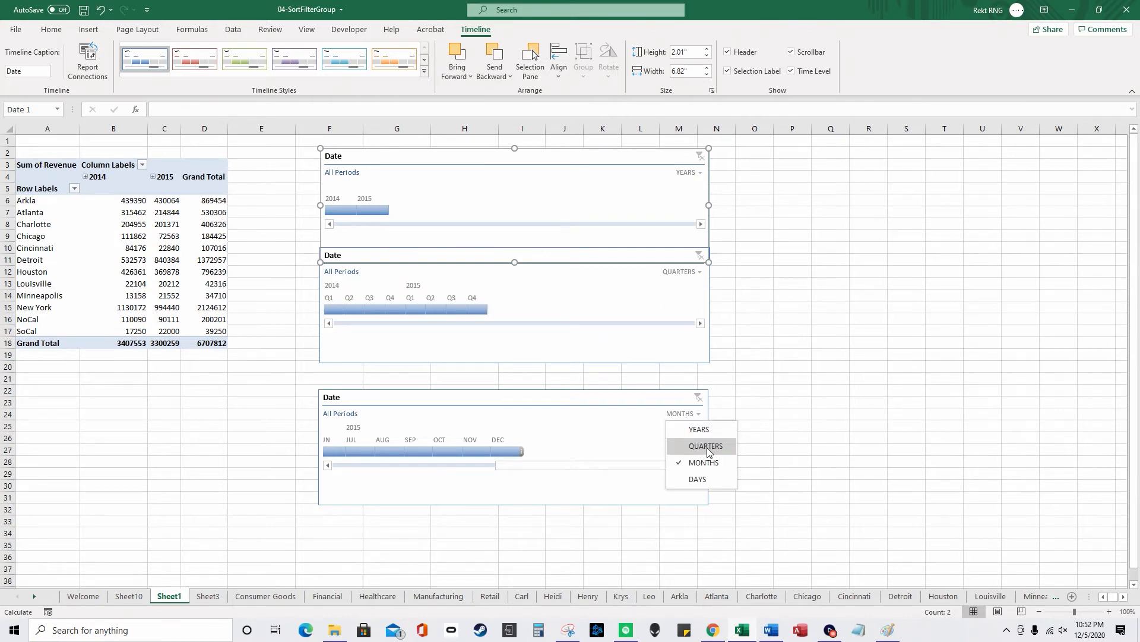
left_click(710, 464)
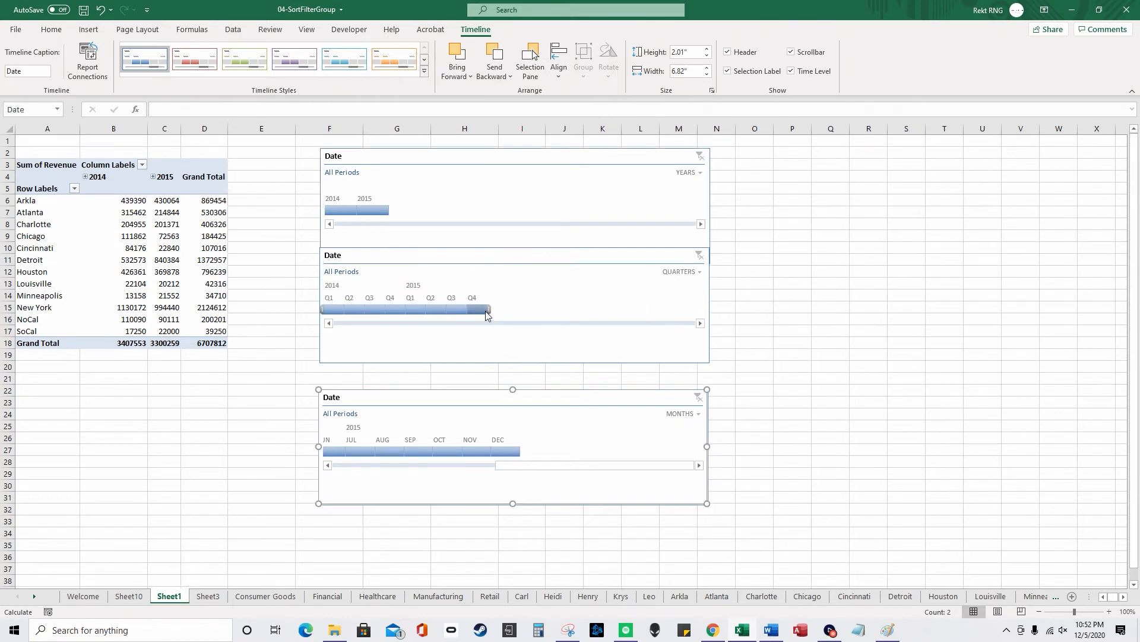
mouse_move(488, 309)
left_mouse_down()
mouse_move(445, 310)
mouse_move(488, 311)
left_mouse_up()
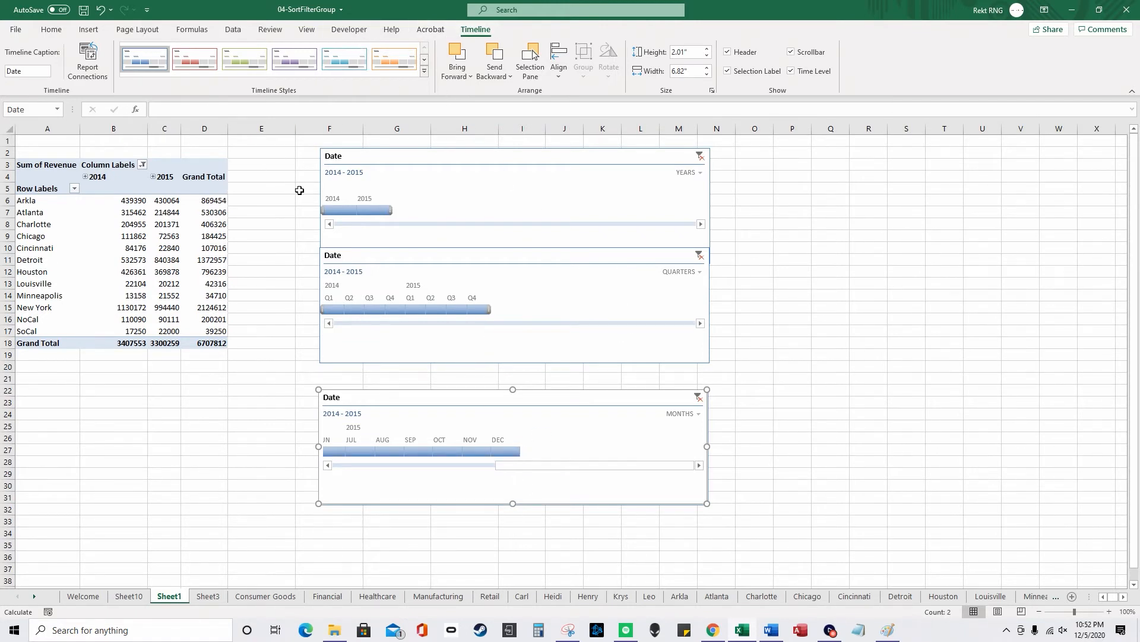
Step: Insert a Weekday slicer for the pivot table and place it beside the timelines, around columns O to Q
left_click(205, 212)
left_click(494, 29)
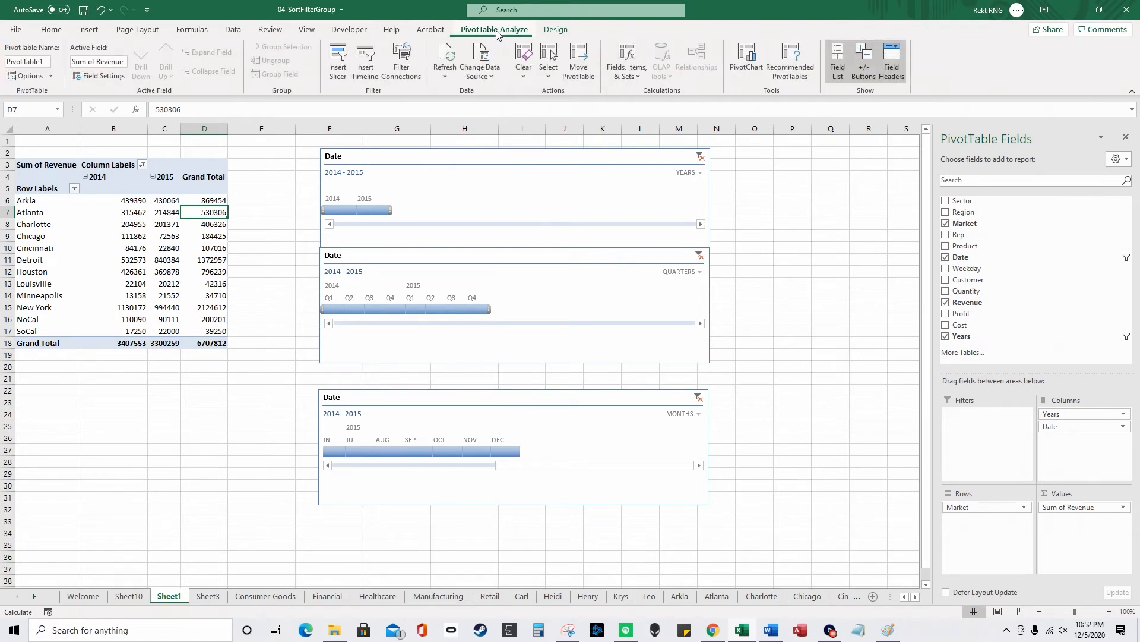
left_click(338, 71)
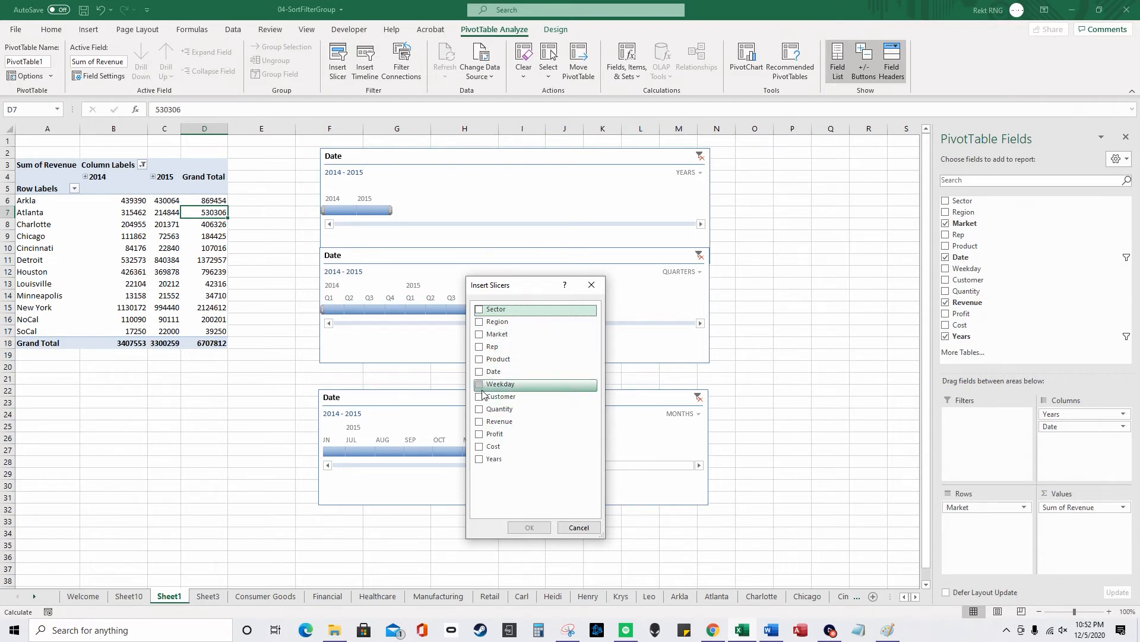
left_click(478, 384)
left_click(529, 527)
left_click_drag(477, 295, 802, 218)
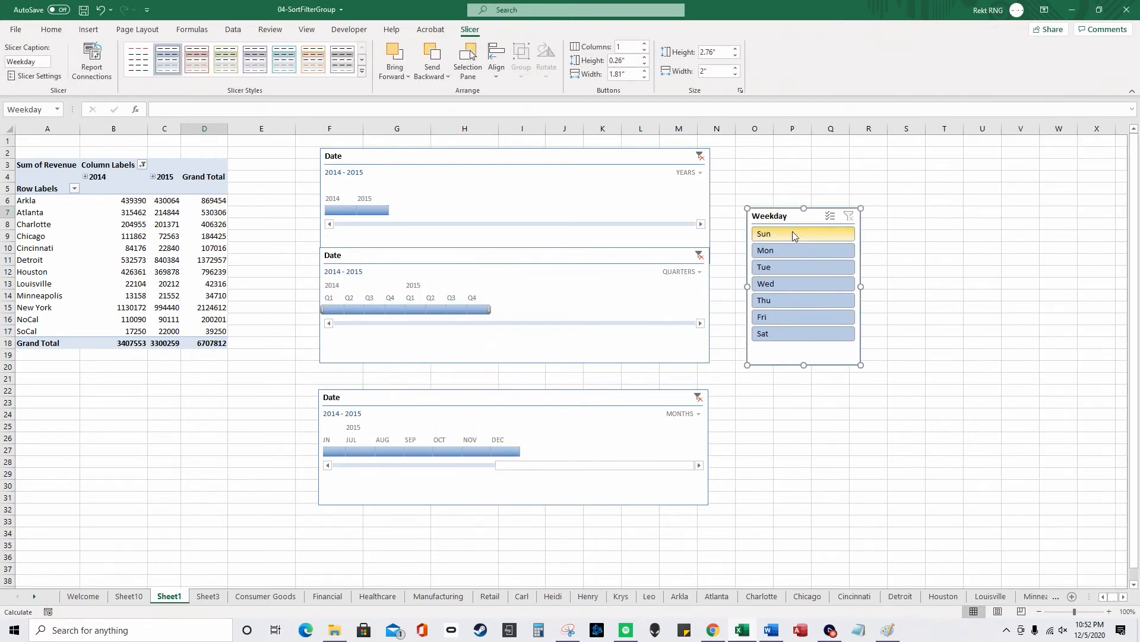
Step: Filter the pivot table with the Weekday slicer by Tue, Fri and finally Wed
left_click(796, 267)
left_click(791, 316)
left_click(792, 284)
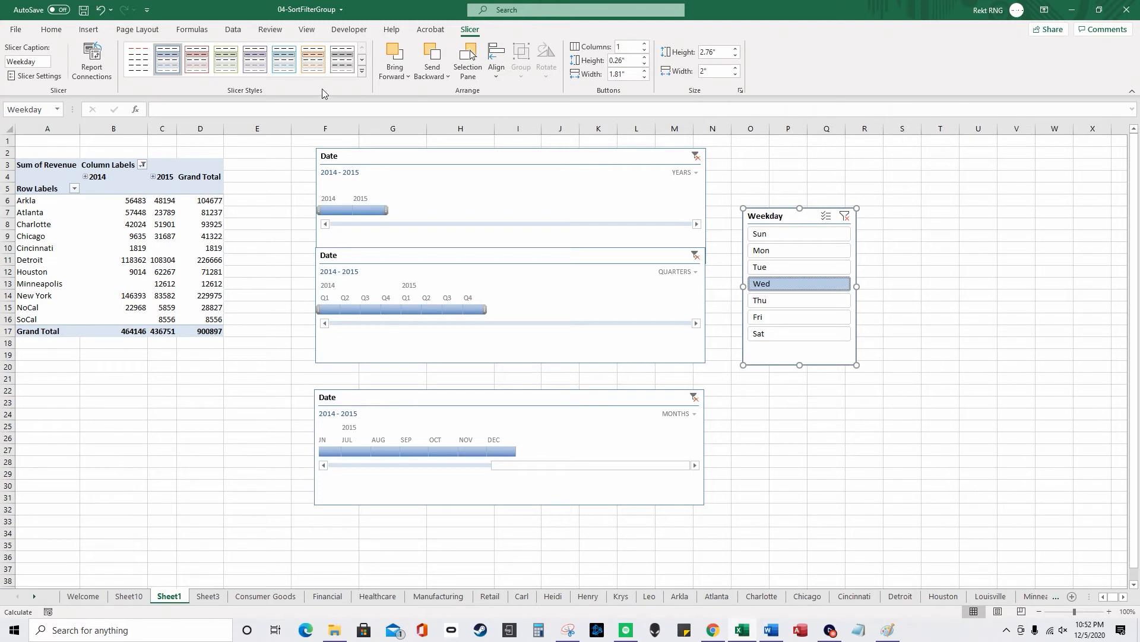
Step: Apply an orange style to the Weekday slicer, green to the quarters timeline and orange to the months timeline
left_click(307, 65)
left_click(496, 294)
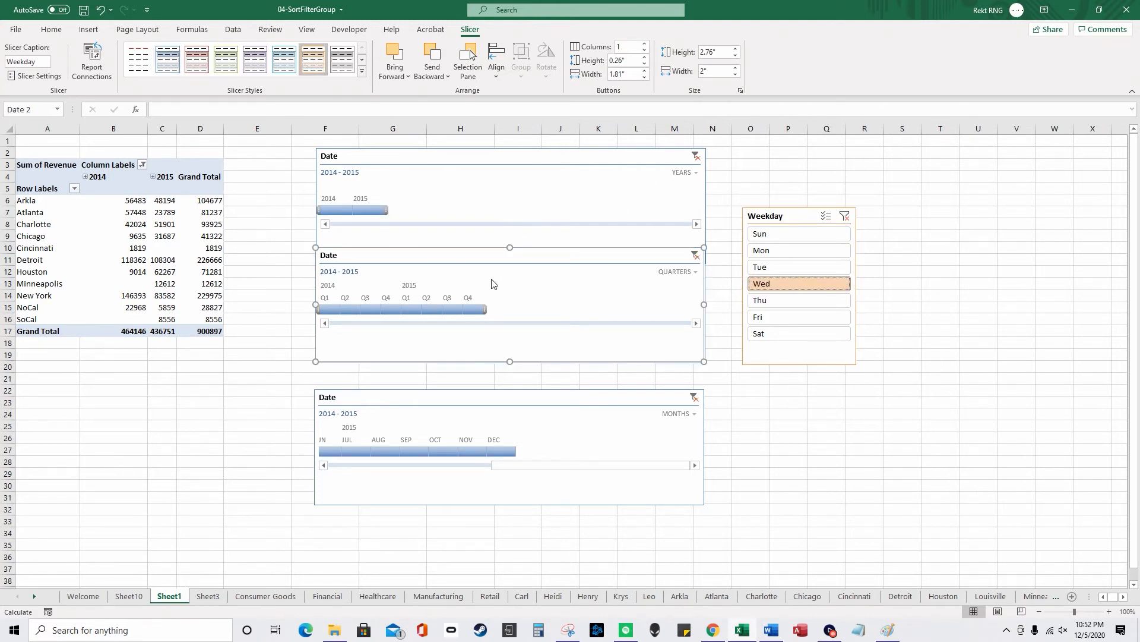
left_click(476, 31)
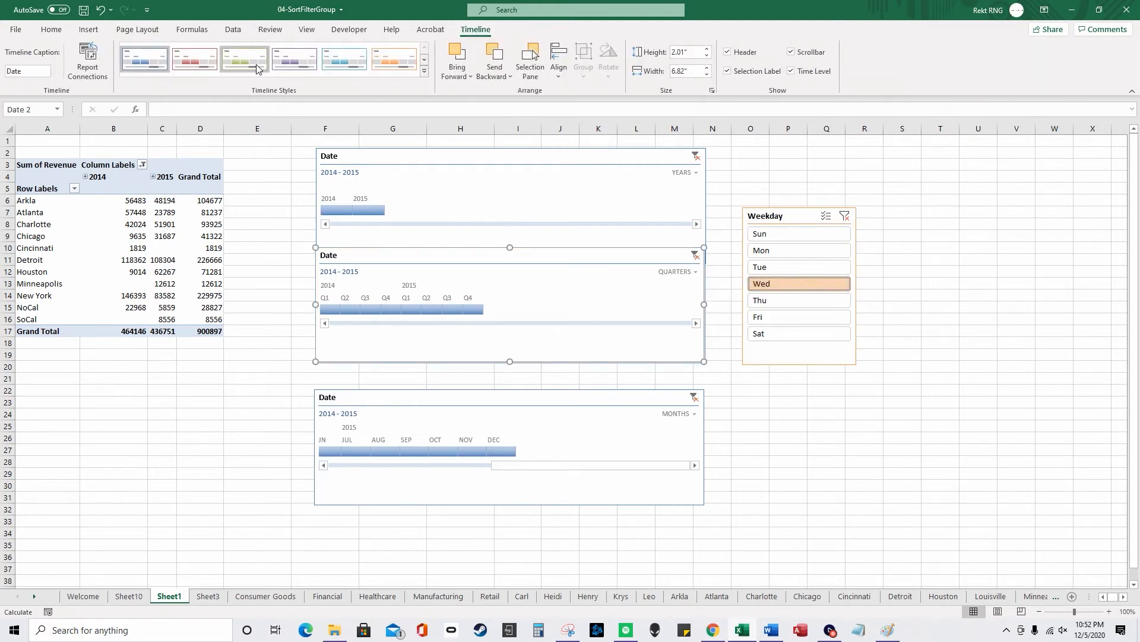
left_click(256, 68)
left_click(537, 445)
left_click(387, 64)
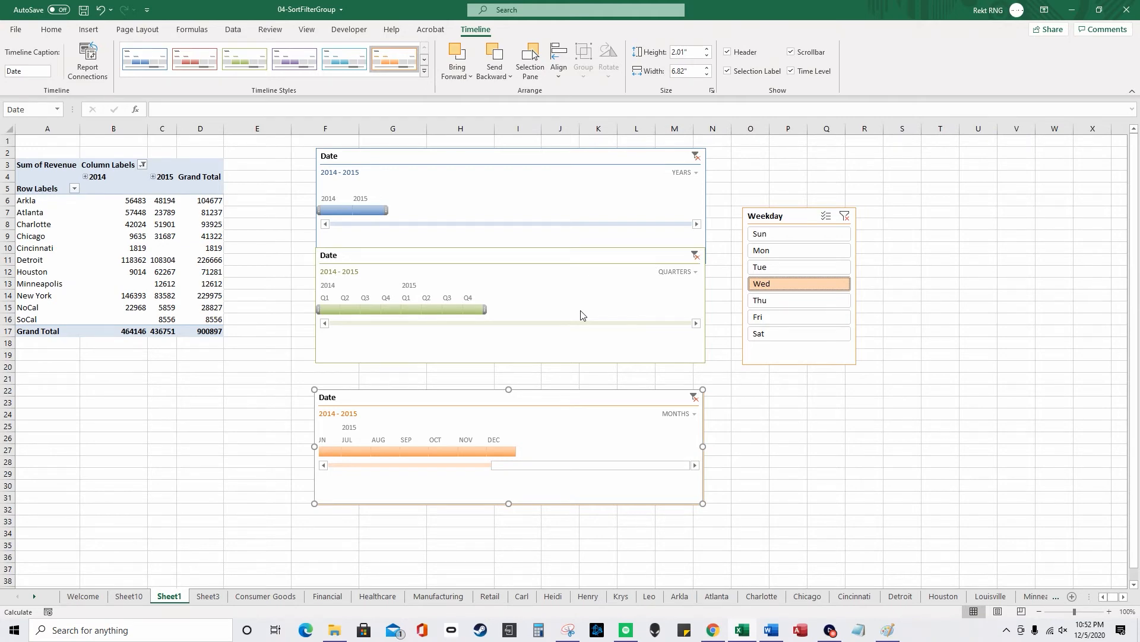
Step: Show the row and column headings on Sheet10
left_click(129, 597)
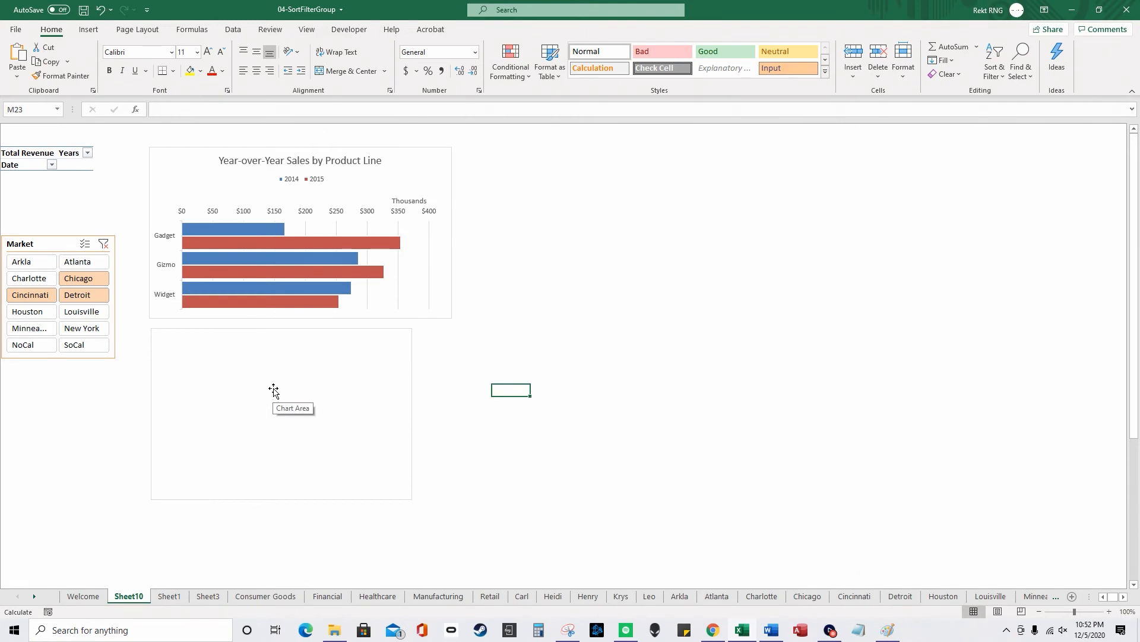
left_click(81, 128)
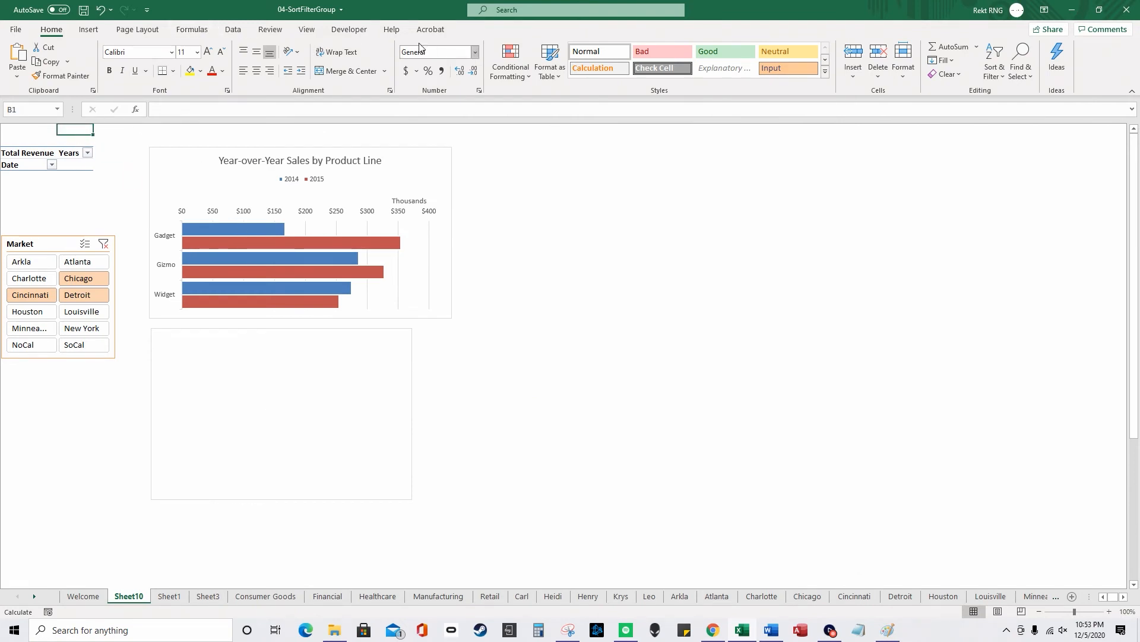
left_click(307, 30)
left_click(326, 71)
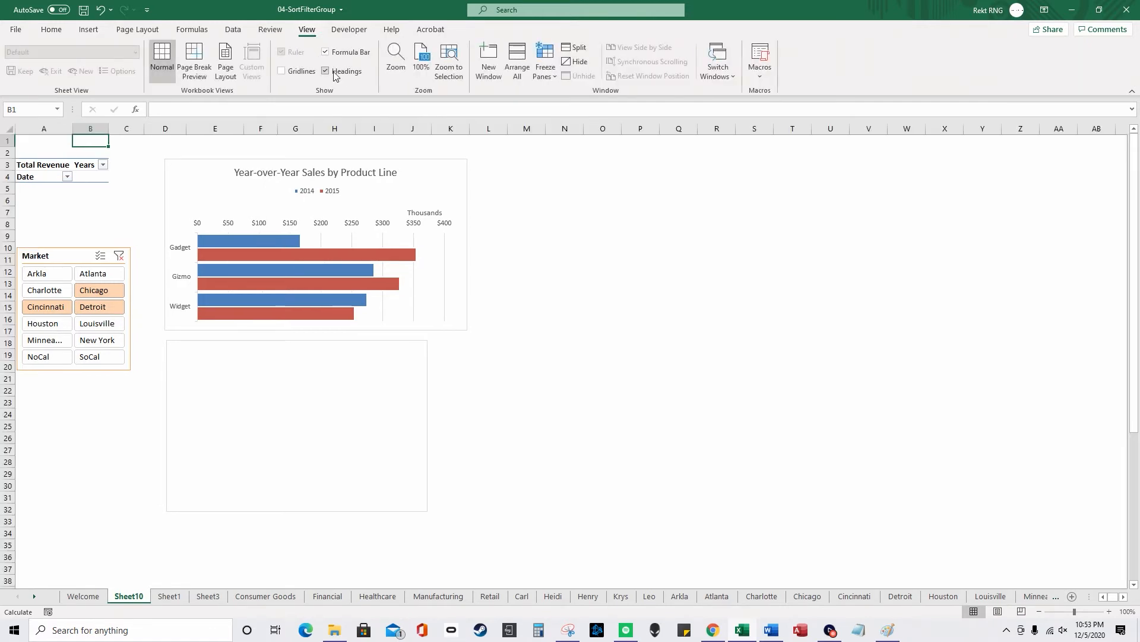
left_click(326, 72)
left_click(326, 74)
left_click(327, 74)
left_click(327, 74)
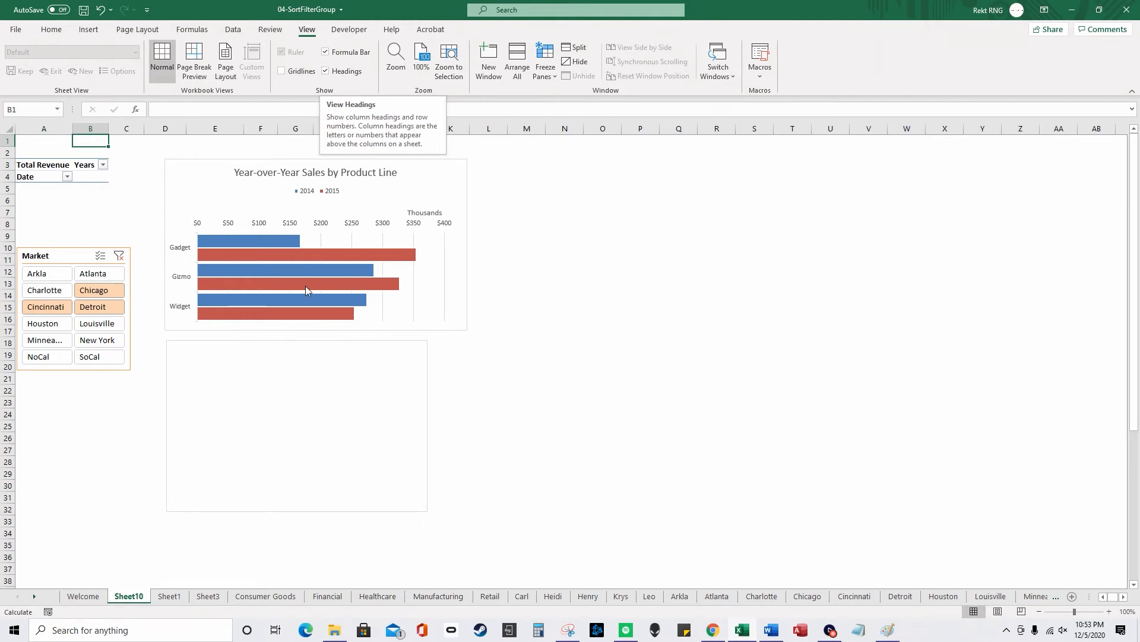
Step: Examine the product and sector pivot tables below the charts on Sheet10 and the emptied Date pivot table above
scroll(184, 457, "down", 11)
scroll(176, 463, "up", 3)
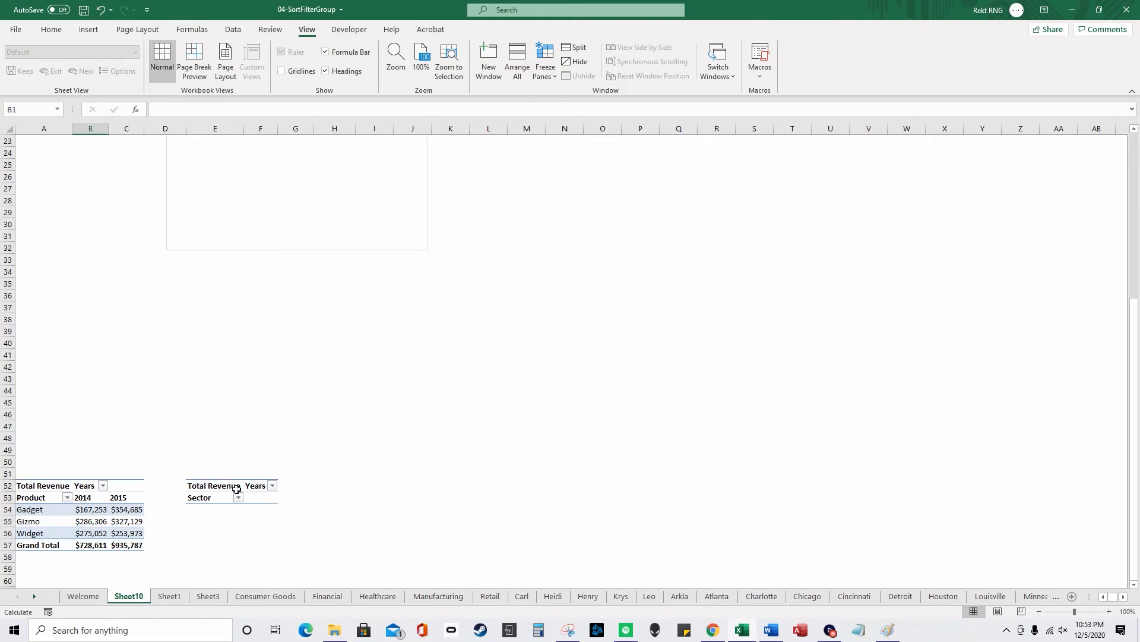
scroll(265, 487, "up", 7)
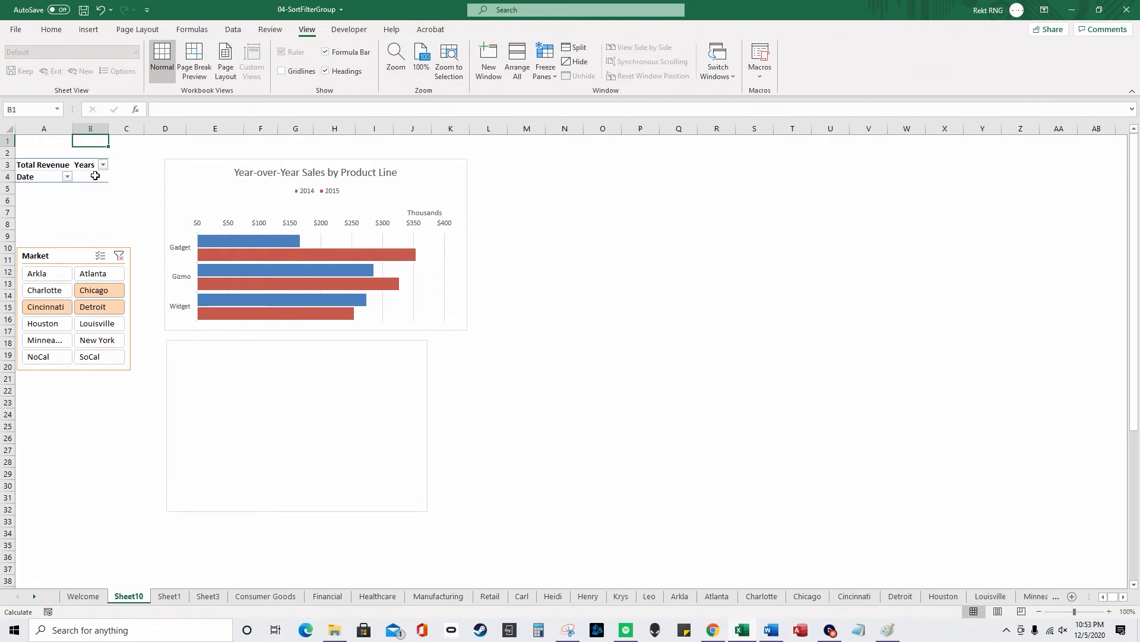
left_click(50, 192)
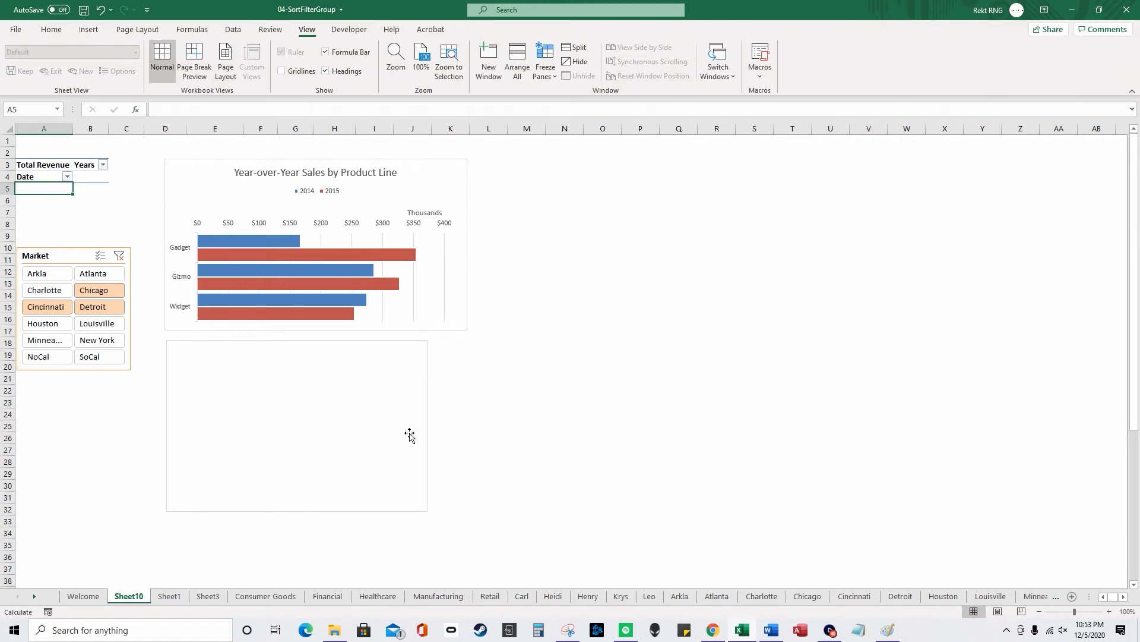
Step: Delete the three Date timelines and the Weekday slicer from Sheet1
left_click(168, 596)
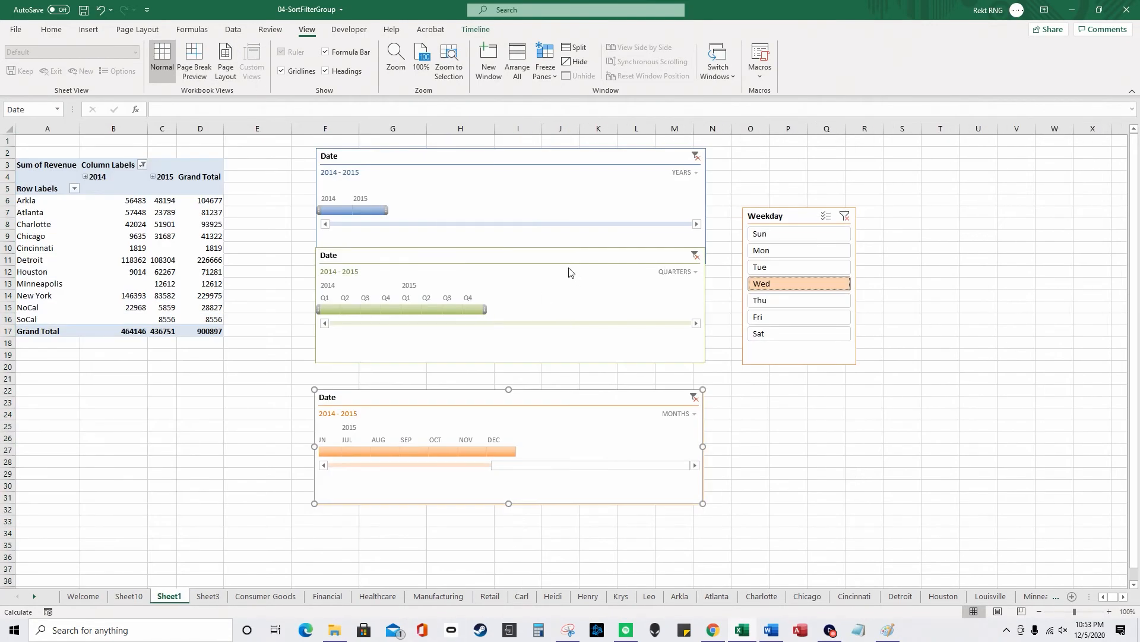
left_click(656, 161)
key("Delete")
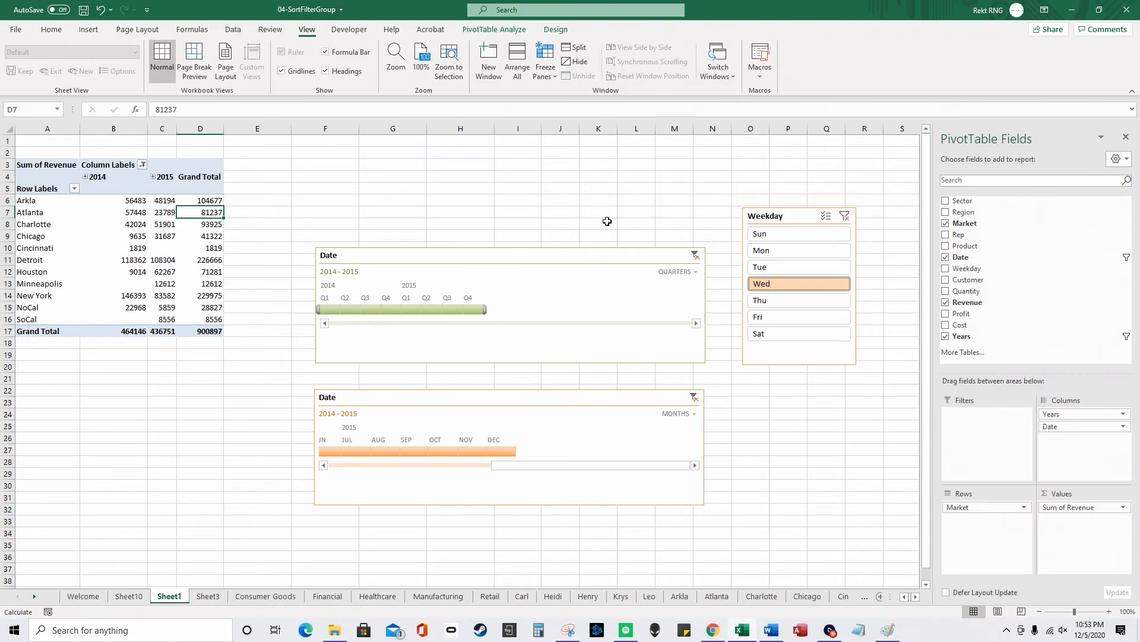
left_click(609, 255)
key("Delete")
left_click(786, 217)
key("Delete")
left_click(546, 398)
key("Delete")
Step: Delete all the worksheets from Consumer Goods through Banks in grouped selections
left_click(140, 596)
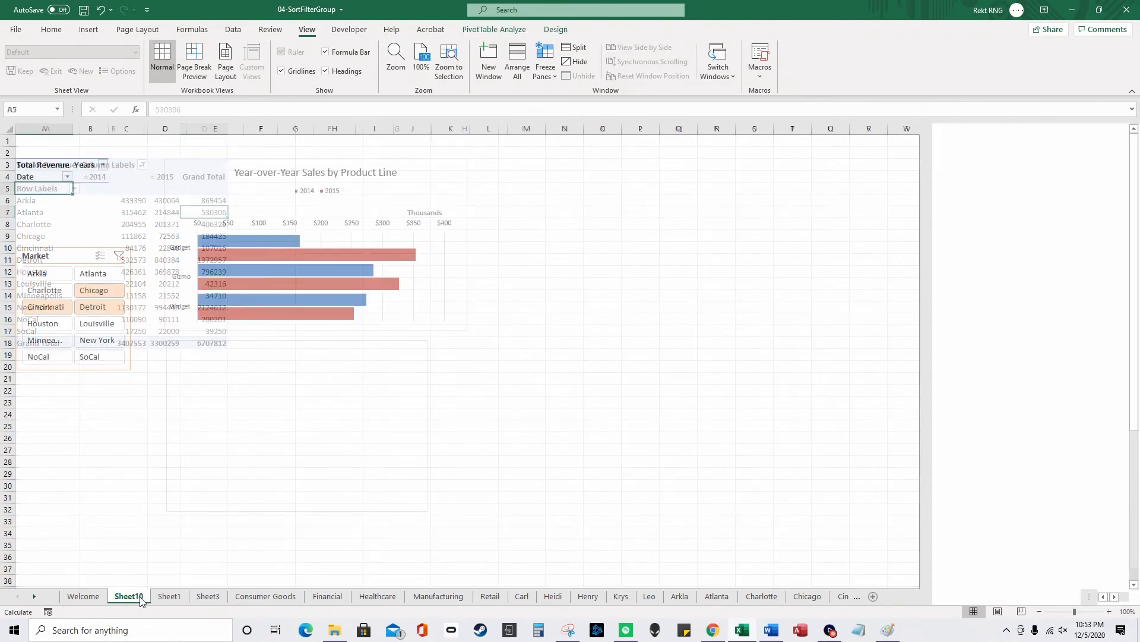
left_click(261, 596)
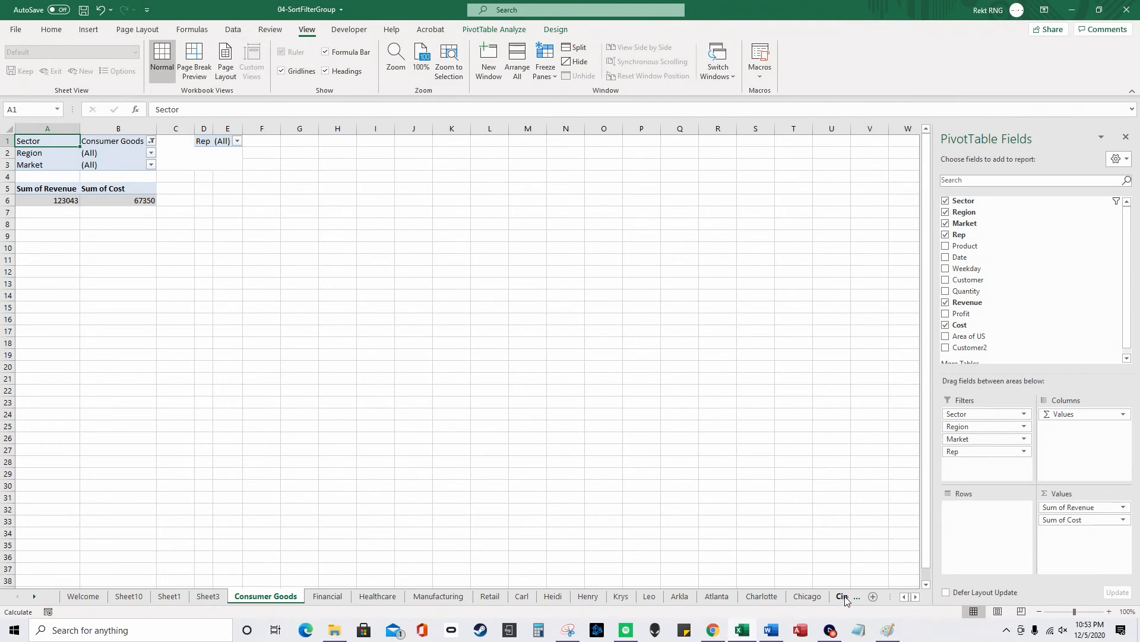
left_click(842, 596, "shift")
right_click(811, 596)
left_click(831, 434)
left_click(552, 351)
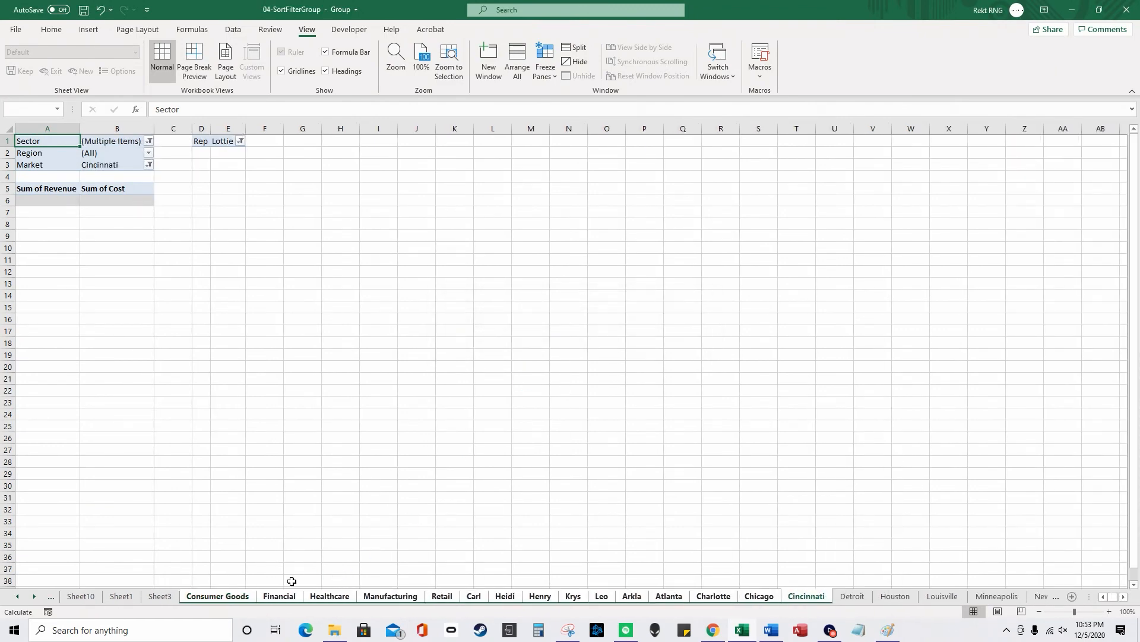
right_click(838, 596)
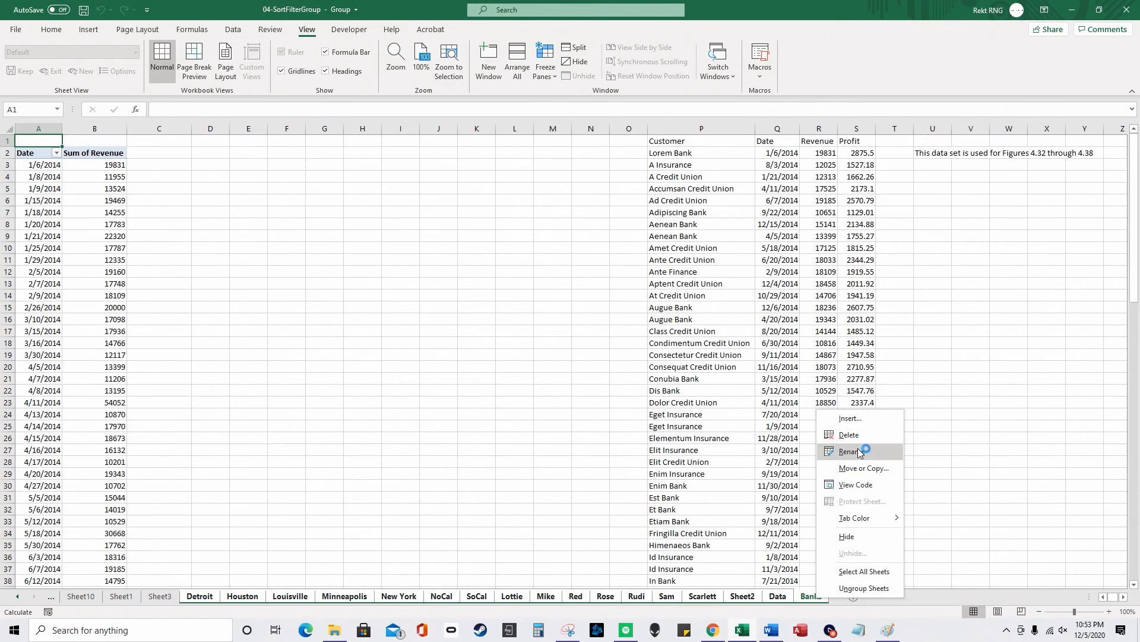
left_click(858, 435)
left_click(550, 349)
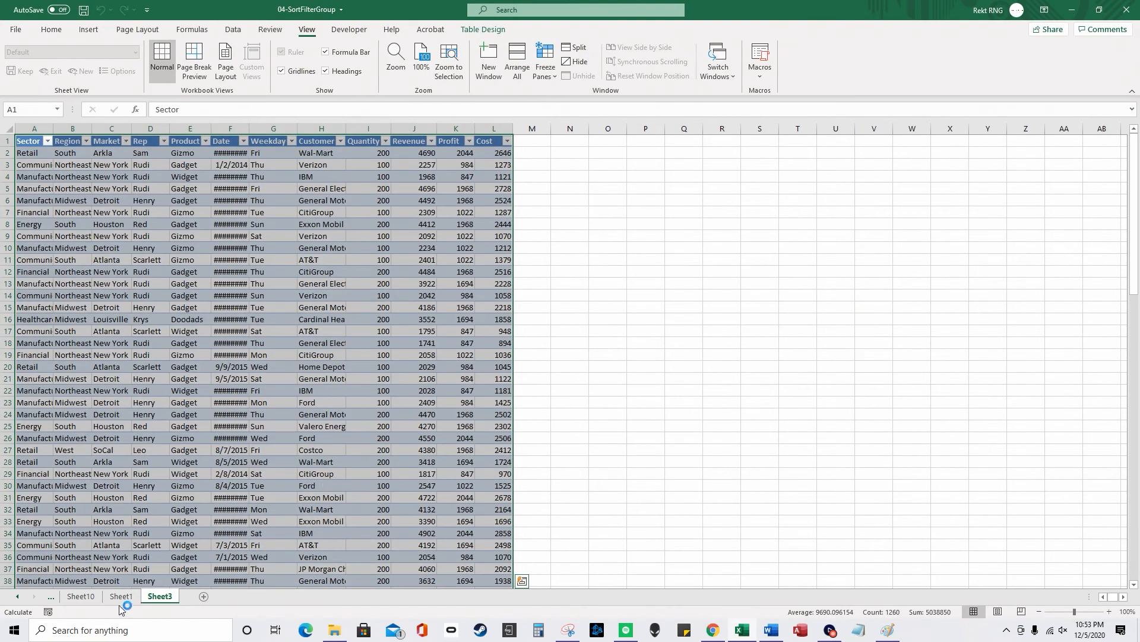
Step: Close the workbook without saving and reopen 04-SortFilterGroup from the Pivot Table Data Crunching folder in File Explorer
left_click(95, 597)
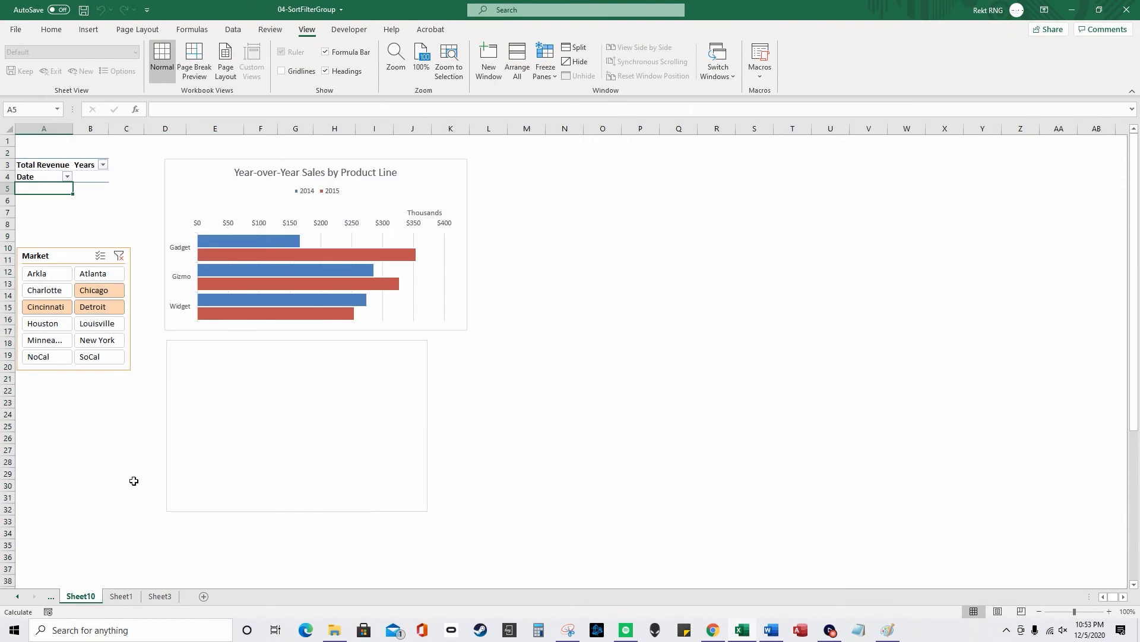
left_click(1127, 9)
left_click(571, 331)
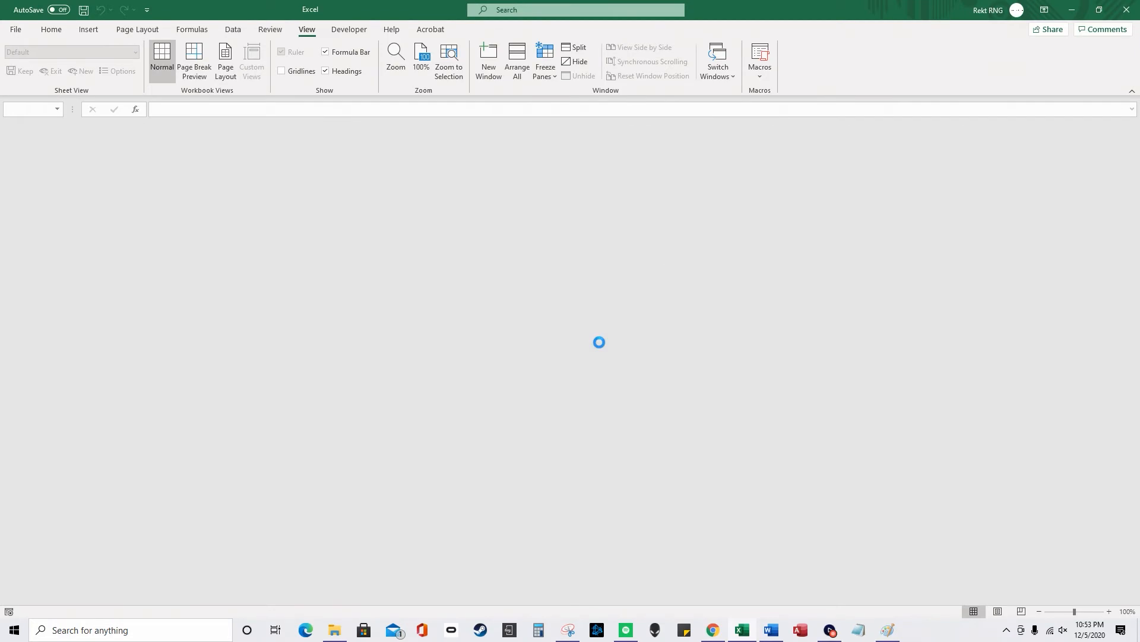
left_click(334, 630)
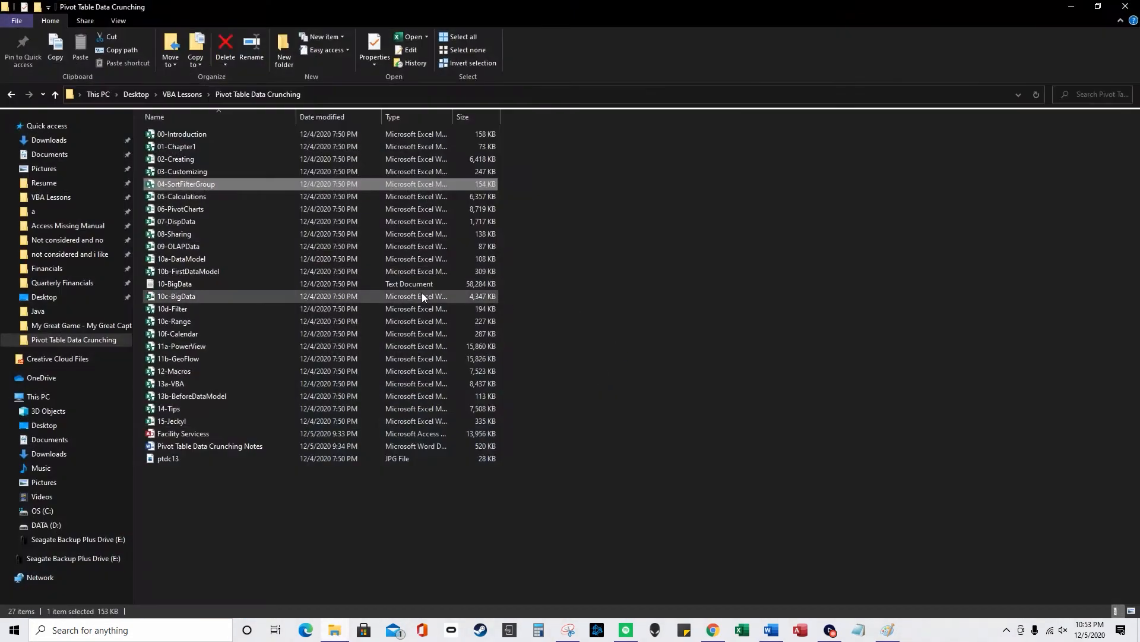
double_click(221, 183)
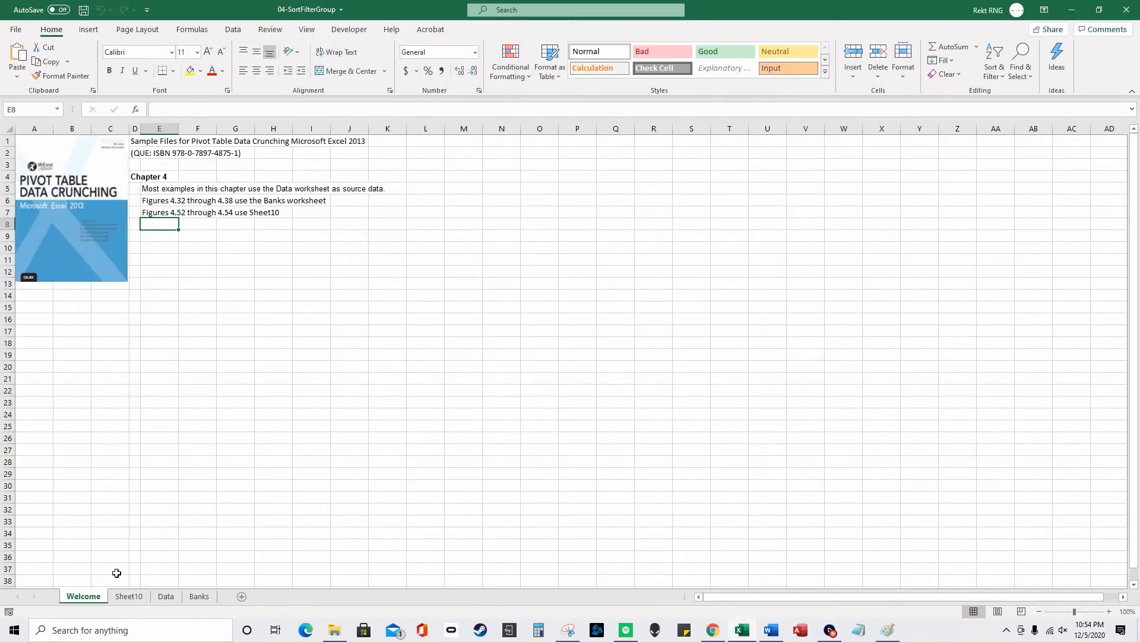
Step: Show the row and column headings on Sheet10 of the reopened workbook
left_click(129, 596)
scroll(241, 541, "down", 8)
scroll(217, 537, "up", 8)
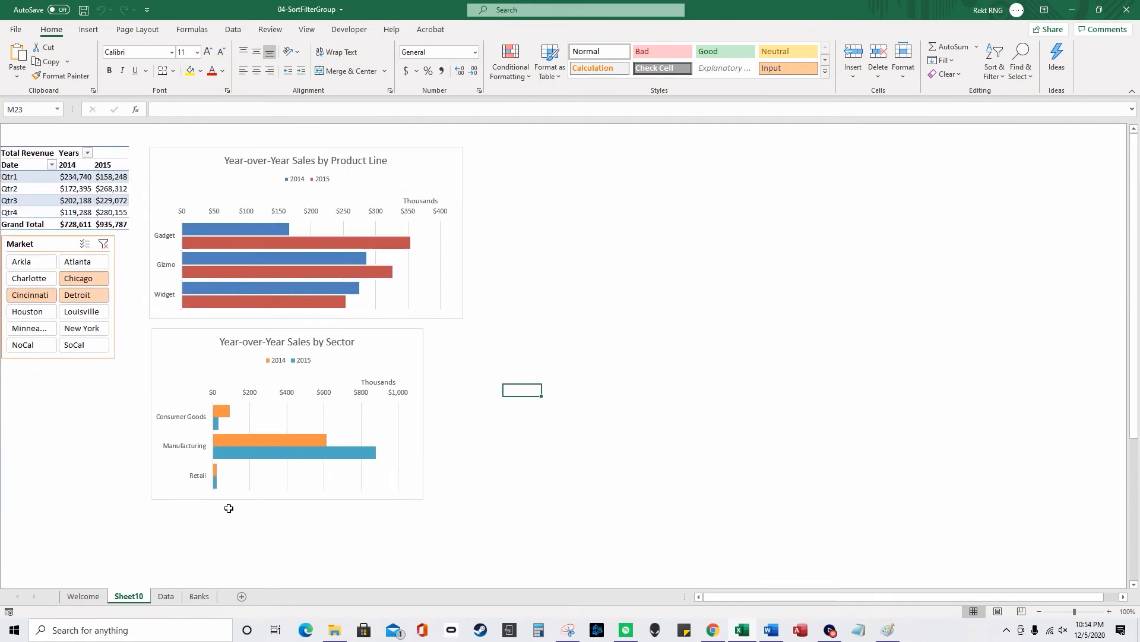
left_click(307, 29)
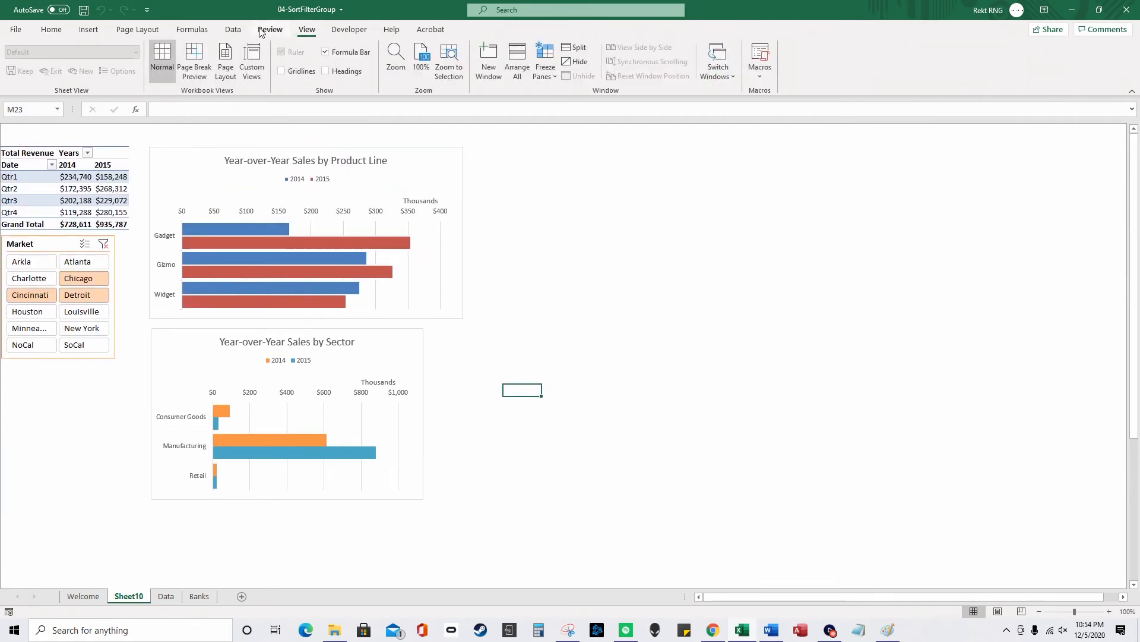
left_click(234, 29)
left_click(307, 30)
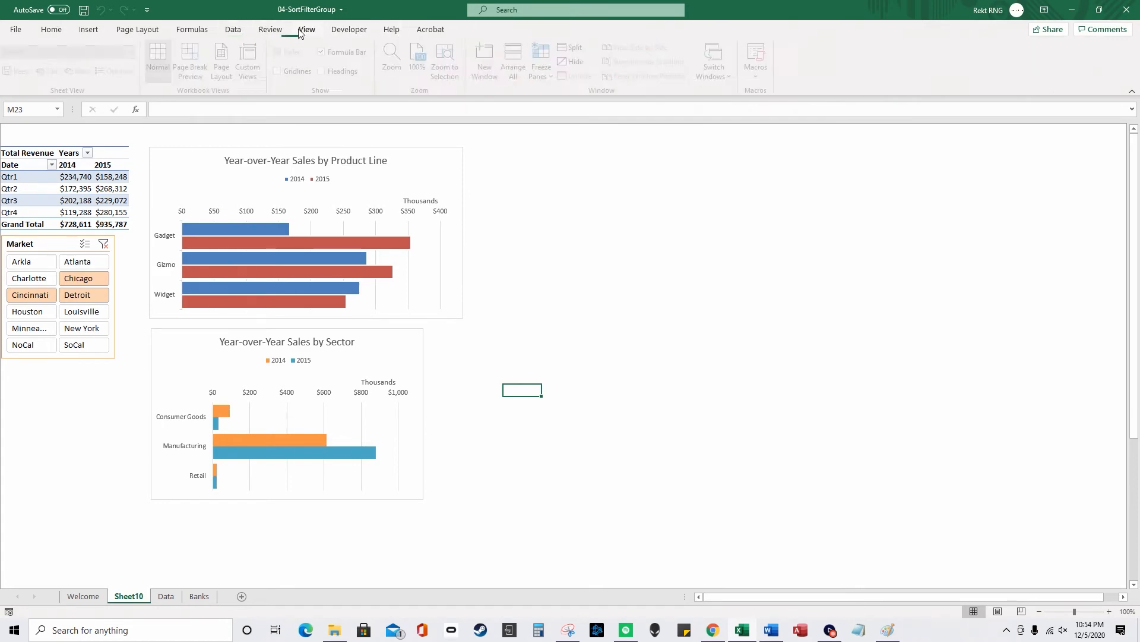
left_click(349, 70)
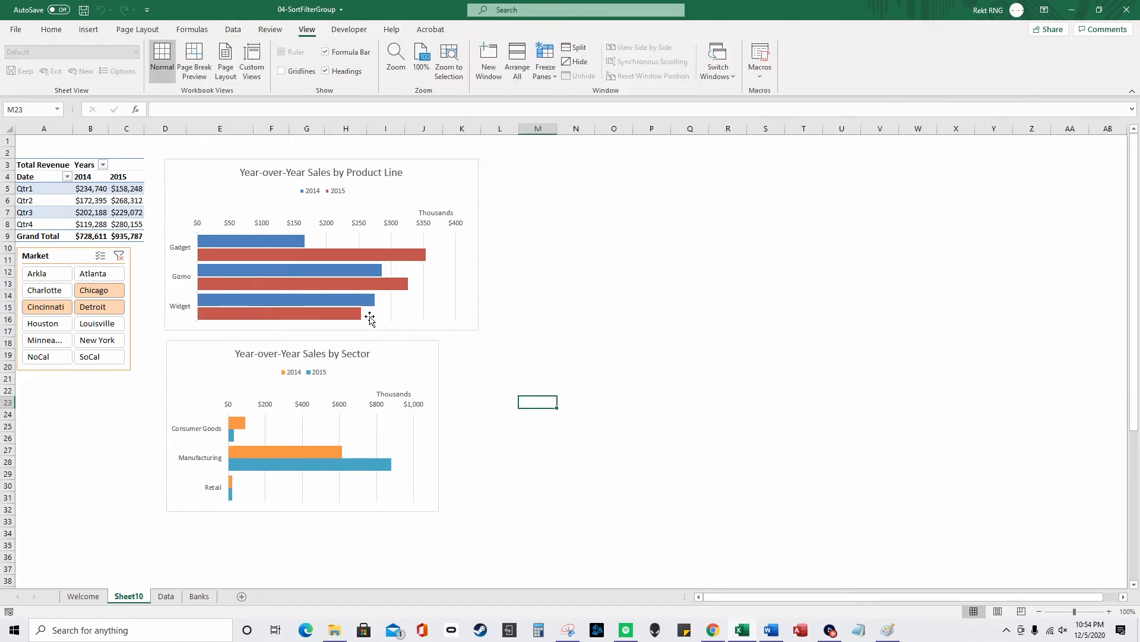
Step: Select and copy the quarterly Total Revenue pivot table above the Market slicer
scroll(220, 520, "down", 9)
scroll(168, 374, "up", 9)
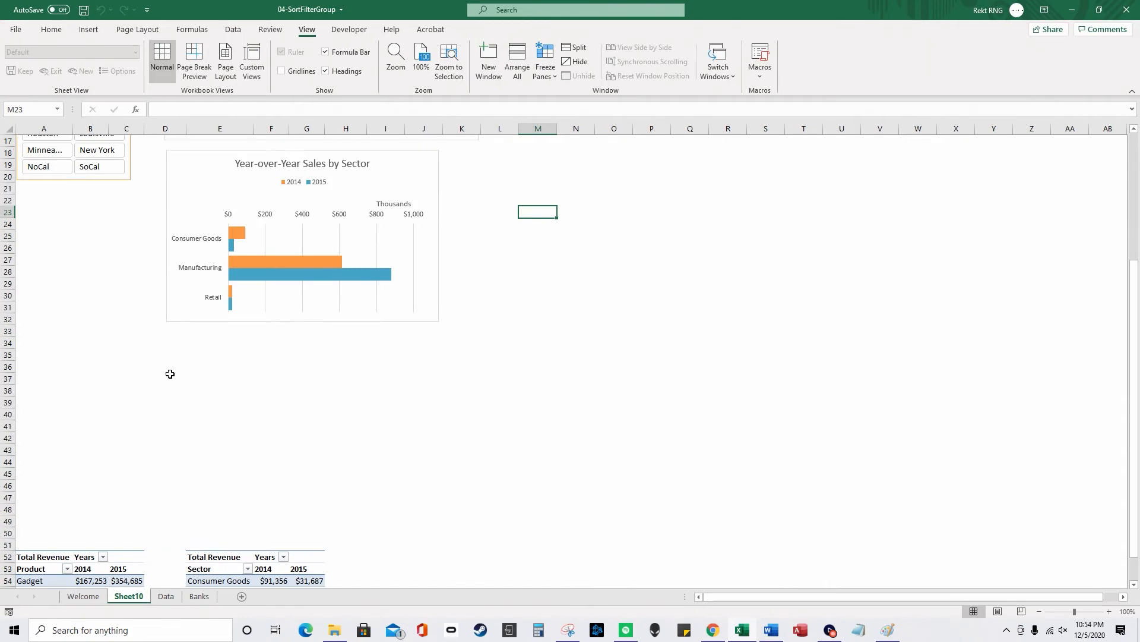
left_click(40, 177)
left_click_drag(39, 177, 42, 166)
right_click(44, 167)
left_click(77, 177)
Step: Examine the product and sector pivot tables that feed the two charts, starting at row 52
scroll(209, 443, "down", 10)
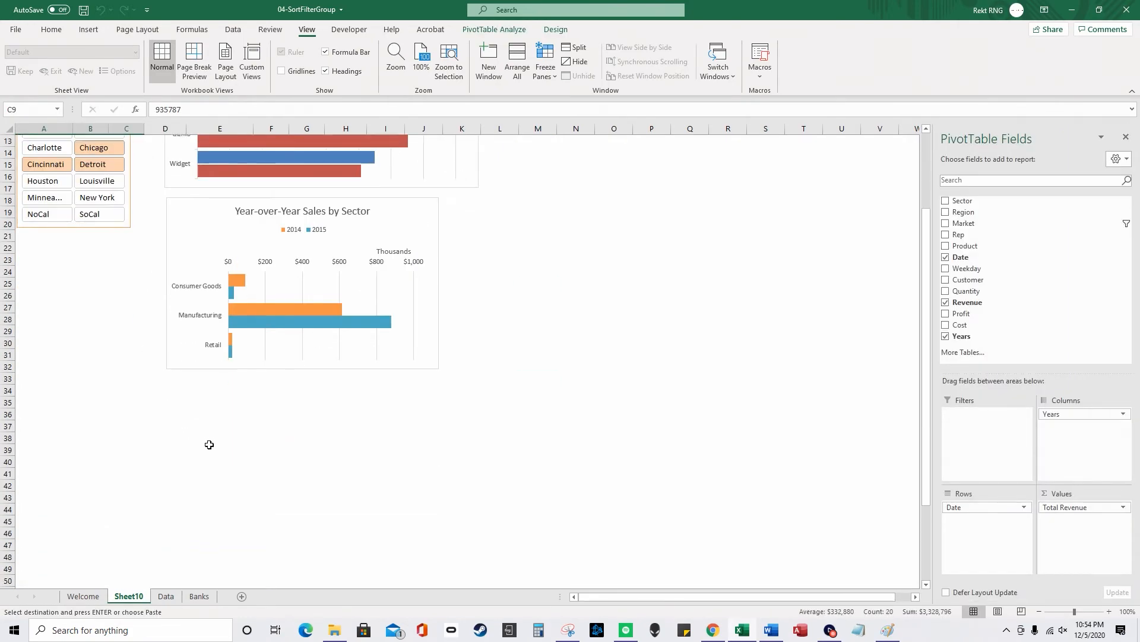
left_click(234, 402)
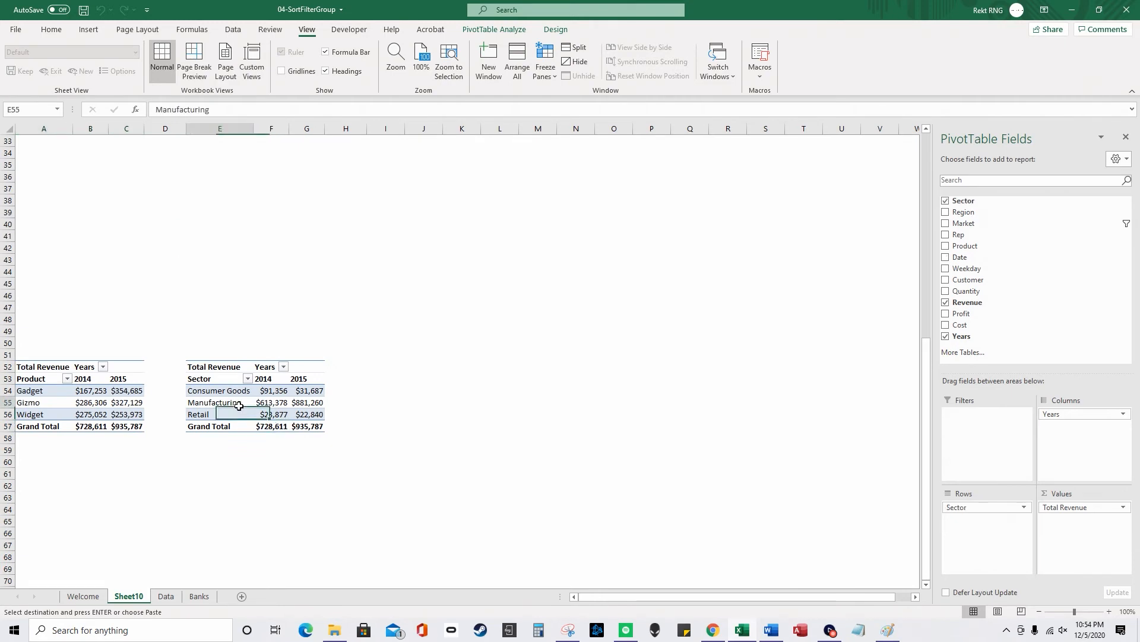
scroll(315, 395, "up", 3)
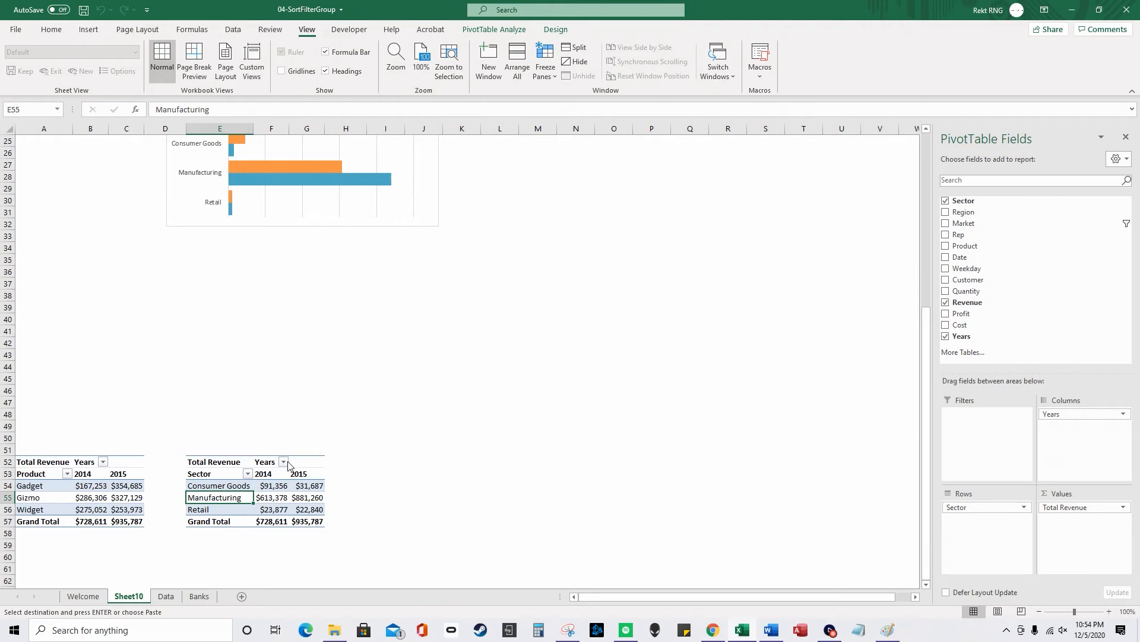
scroll(273, 494, "up", 8)
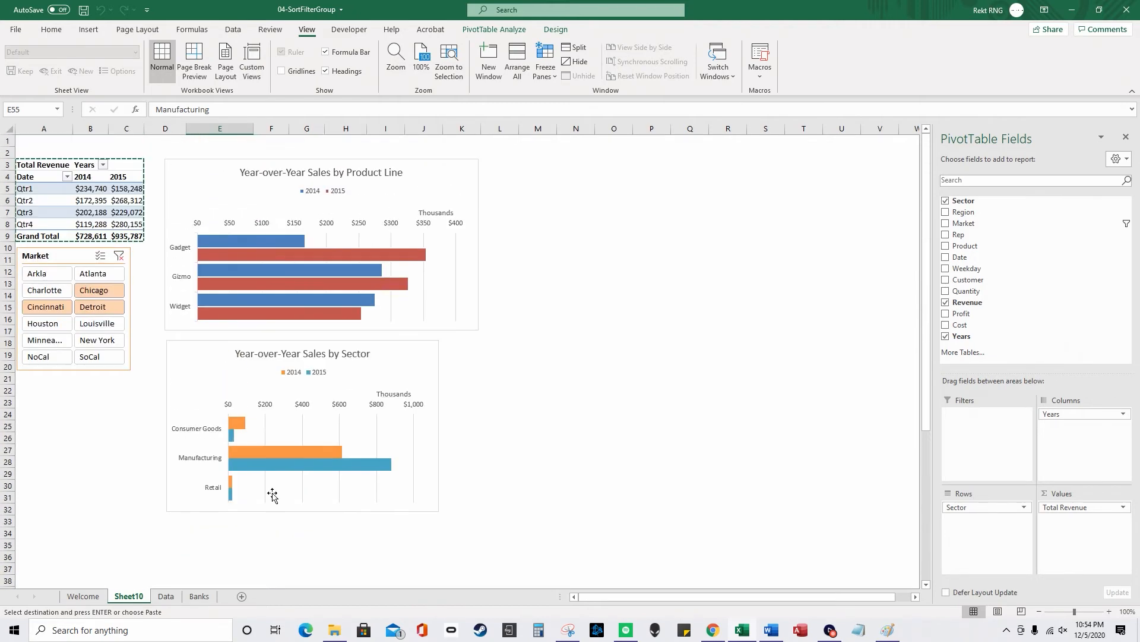
Step: Filter the dashboard to the Louisville market with the slicer and check its charts and lower pivot tables
left_click(98, 323)
scroll(248, 481, "down", 9)
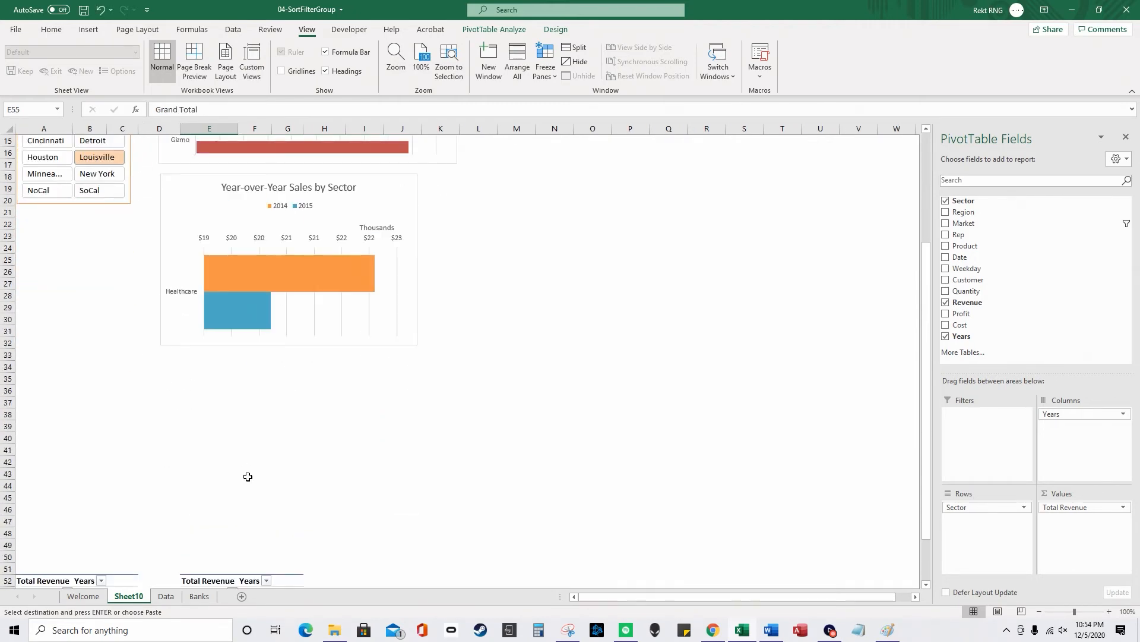
scroll(249, 490, "up", 9)
Step: Filter the dashboard to only the Charlotte market with the Market slicer and check the lower pivot tables
left_click(83, 277, "ctrl")
left_click(44, 289)
left_click(55, 307, "ctrl")
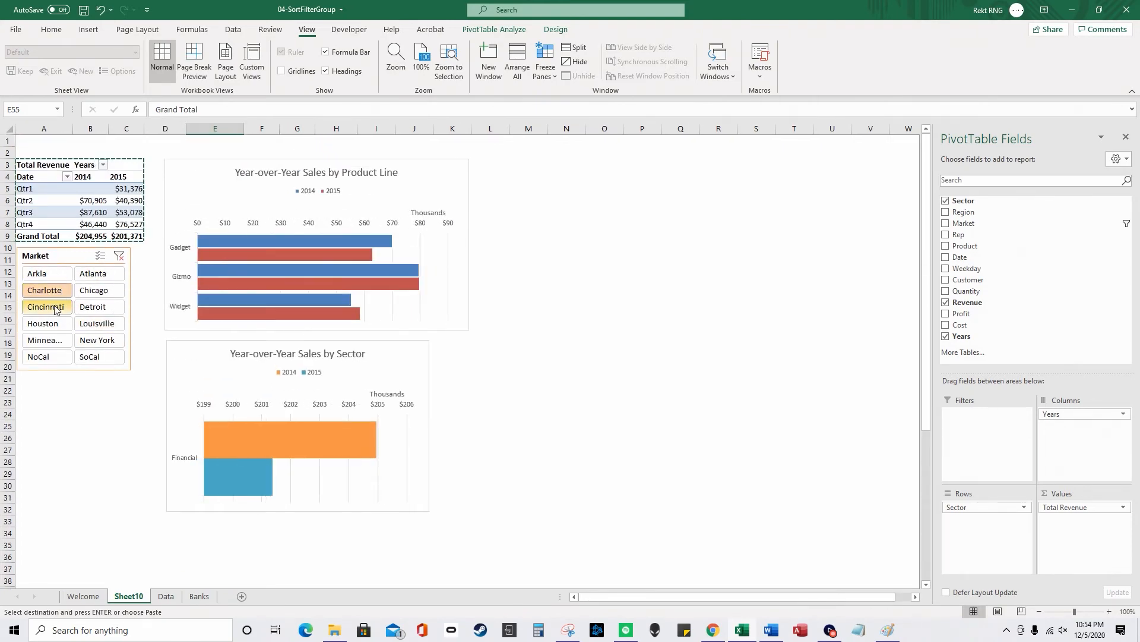
scroll(202, 504, "down", 4)
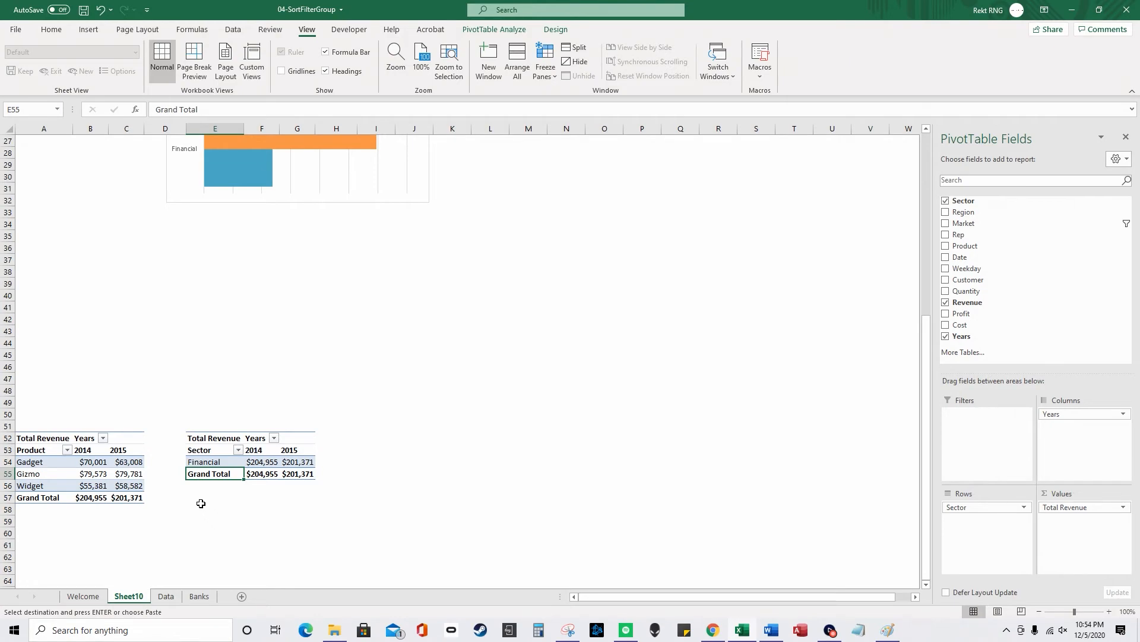
scroll(201, 503, "up", 9)
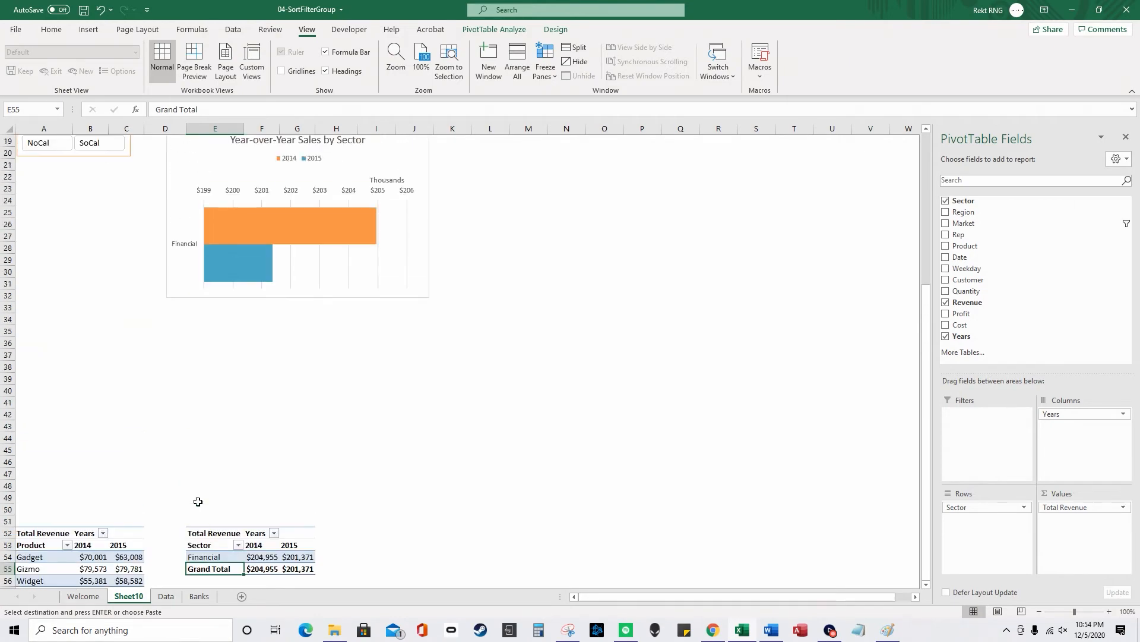
Step: Insert a Date timeline for the quarterly revenue pivot table and place it beside the product line chart
left_click(68, 191)
left_click(92, 202)
left_click(494, 29)
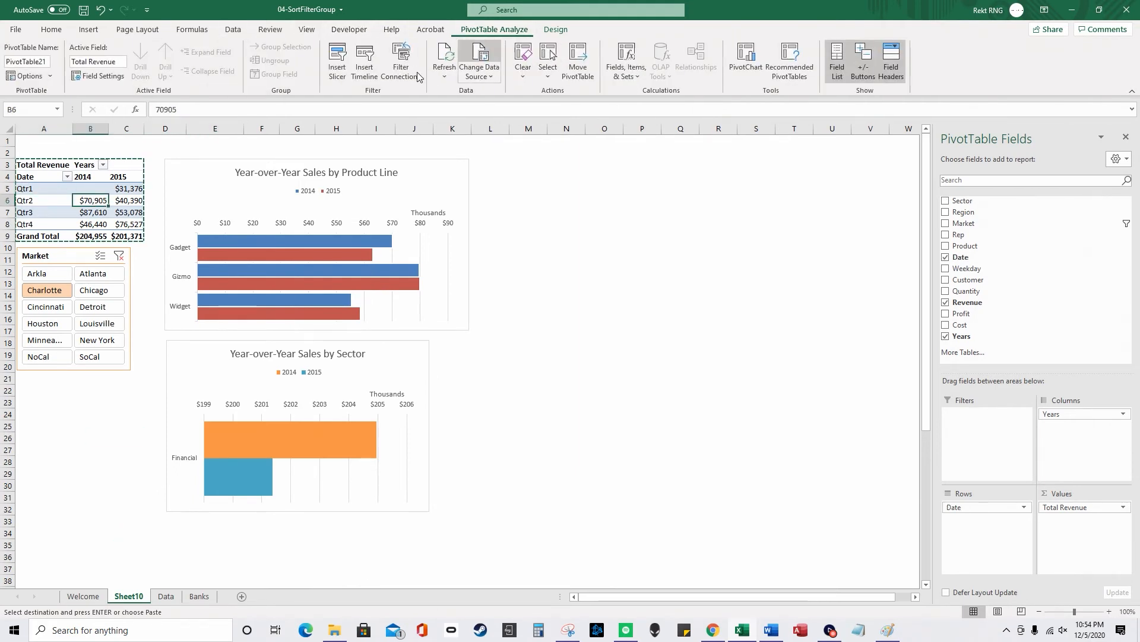
left_click(378, 76)
left_click(479, 354)
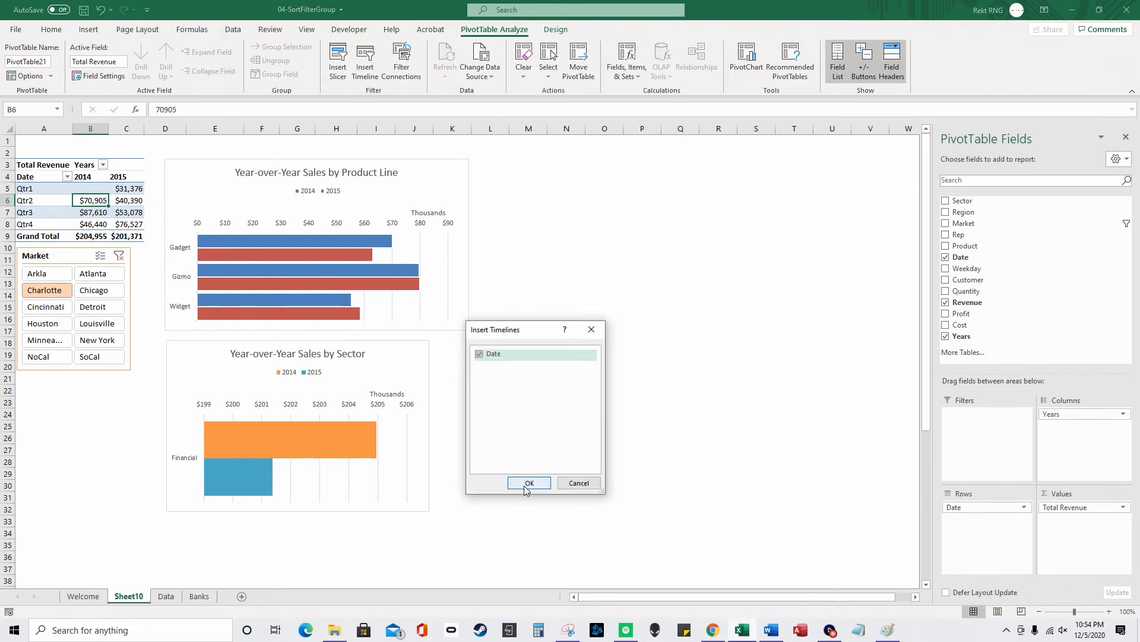
left_click(529, 483)
left_click_drag(459, 335, 618, 200)
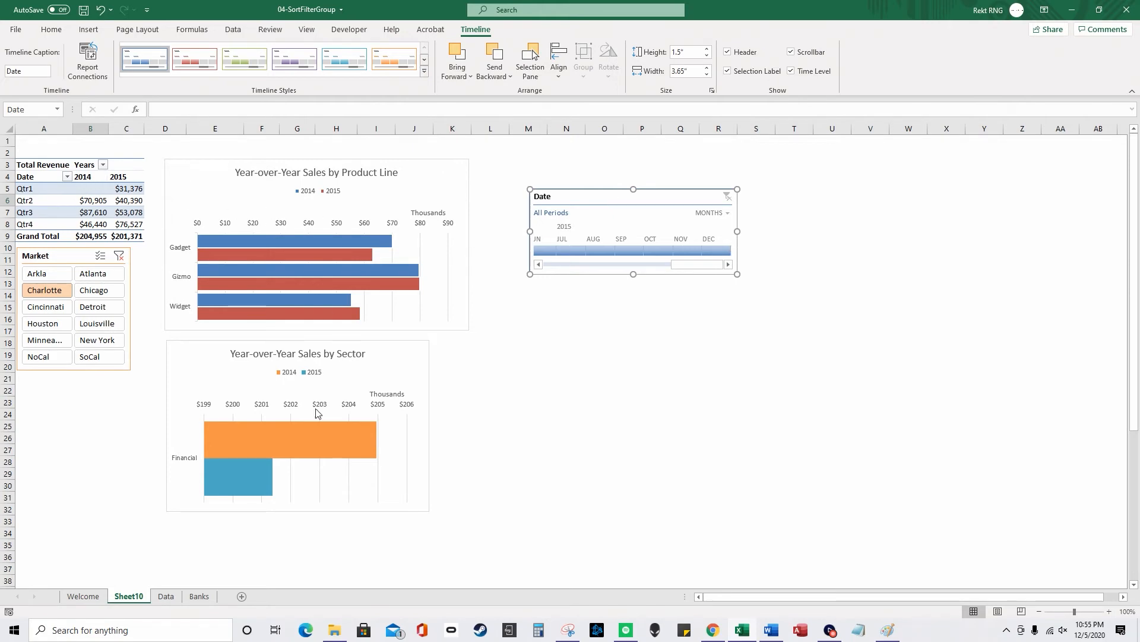
scroll(181, 478, "down", 7)
scroll(208, 489, "up", 3)
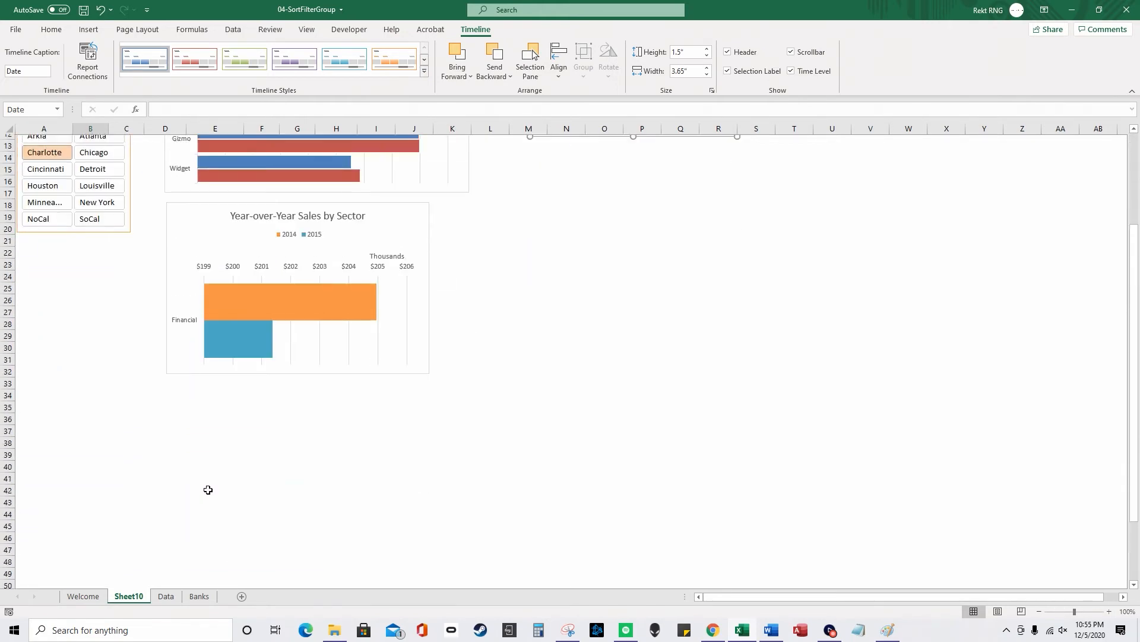
Step: Connect the Date timeline to PivotTable22 and PivotTable23 as well as the quarterly revenue pivot table
scroll(208, 489, "up", 4)
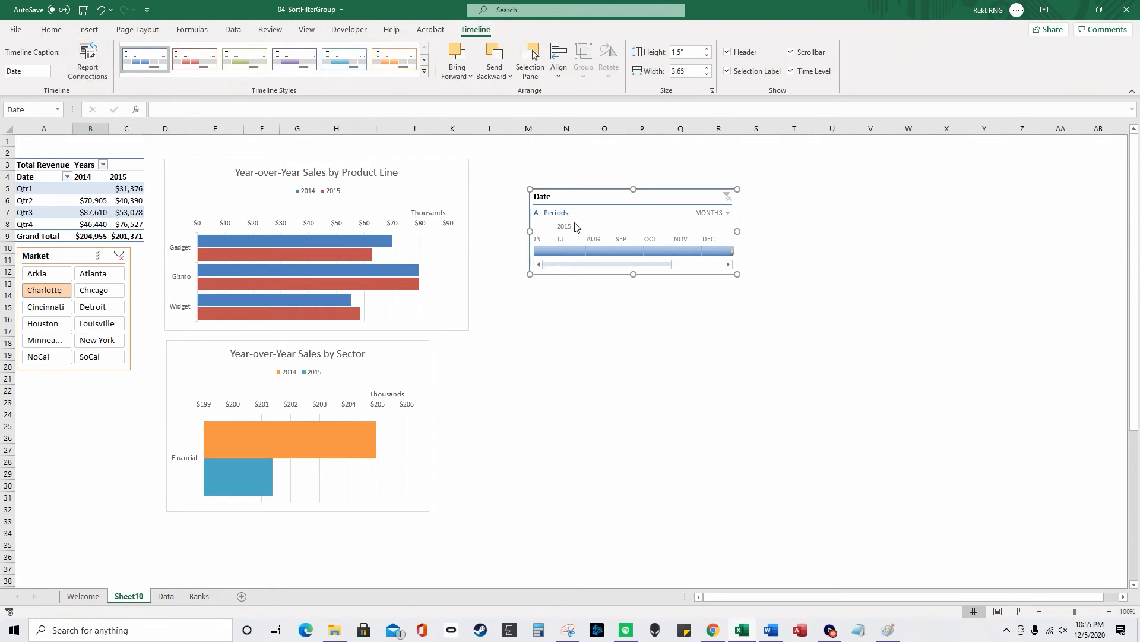
left_click(87, 62)
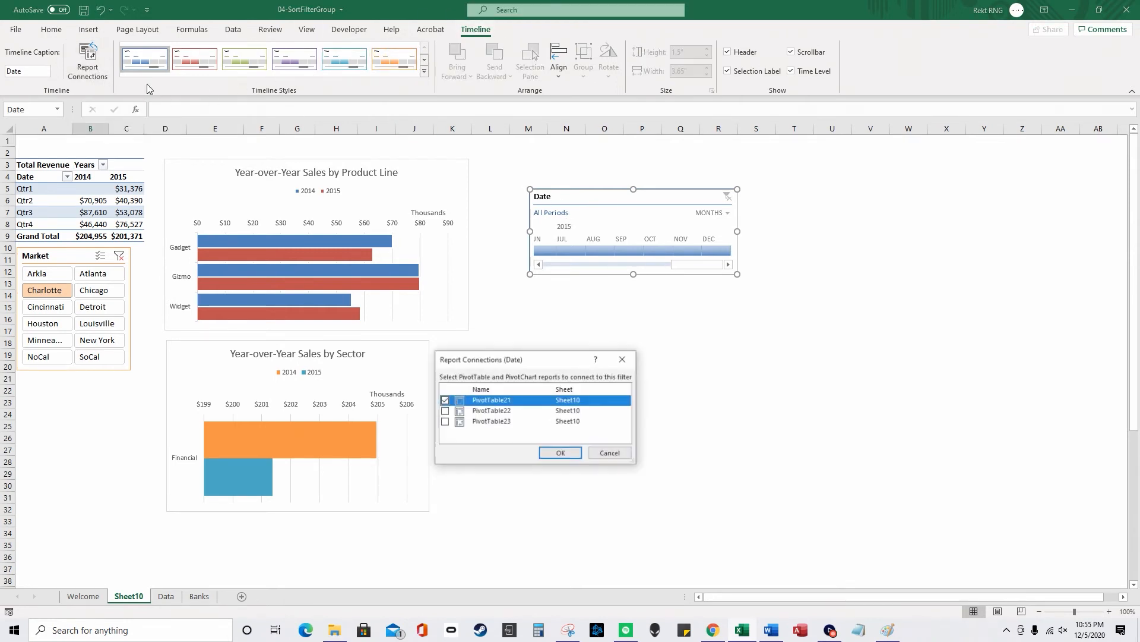
left_click(445, 410)
left_click(445, 421)
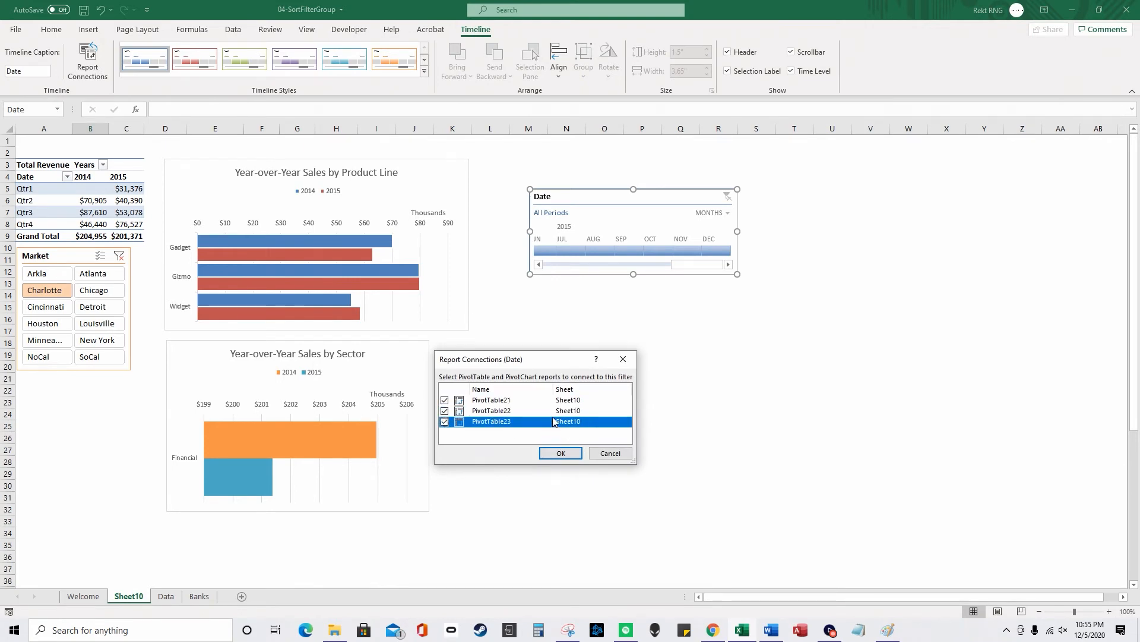
left_click(561, 453)
Step: Shorten the Date timeline range to Jan 2014 - Oct 2015 and check the lower pivot tables
left_click_drag(732, 255, 675, 254)
scroll(420, 425, "down", 9)
scroll(270, 477, "up", 9)
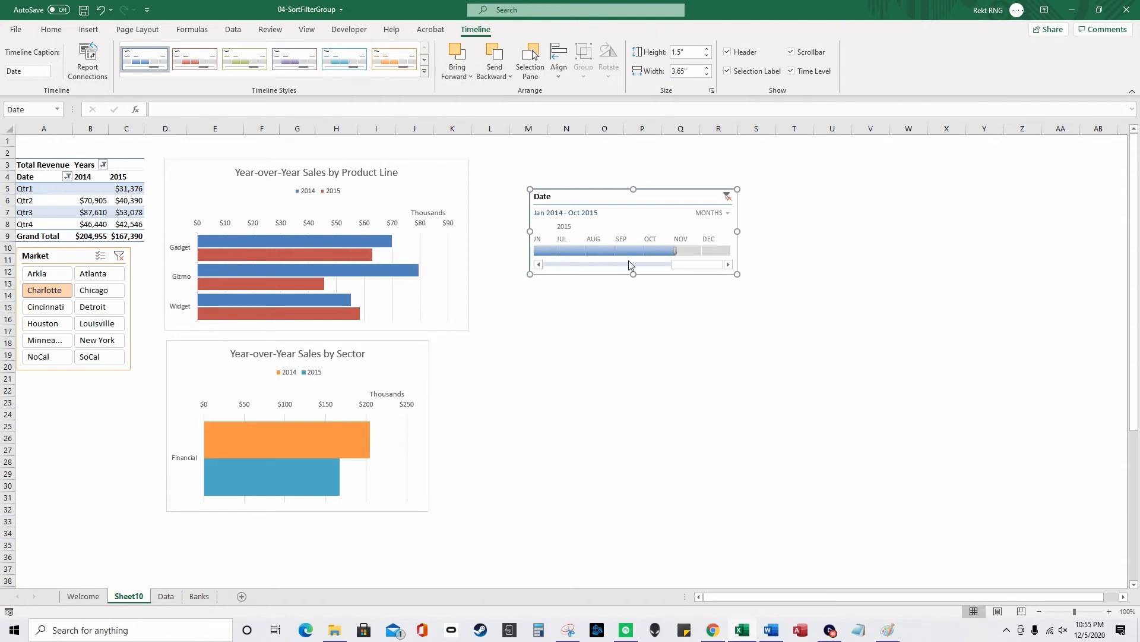
Step: Narrow the Date timeline to Jun - Sep 2015 and check the lower pivot tables against the sector chart
left_click_drag(674, 250, 549, 254)
left_click(547, 250)
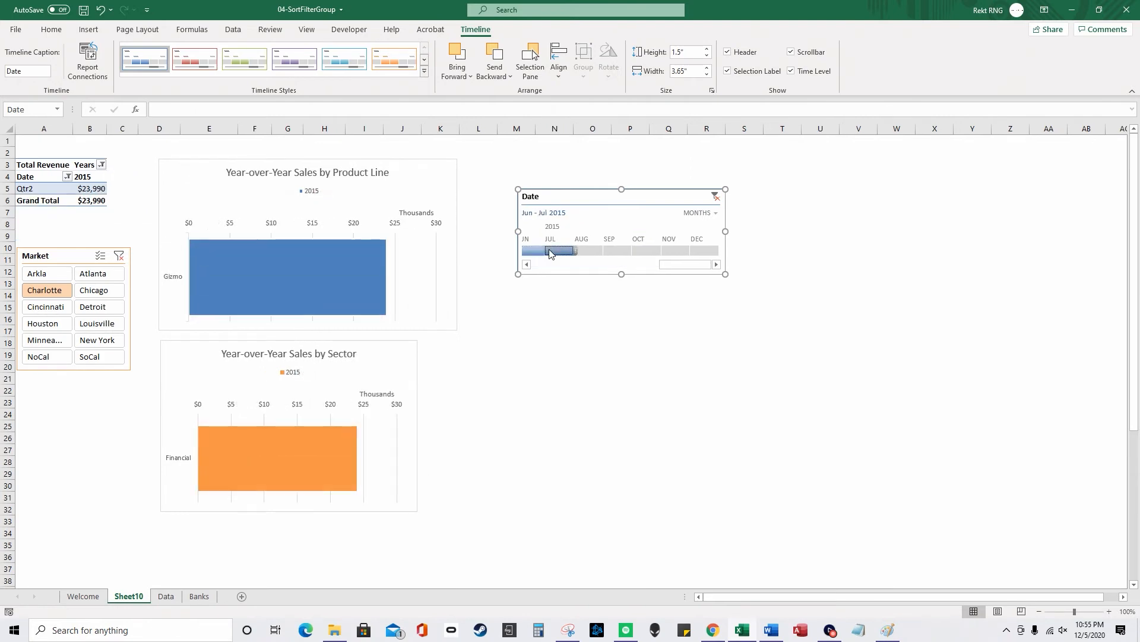
left_click(558, 252)
left_click(585, 253)
left_click_drag(575, 250, 522, 250)
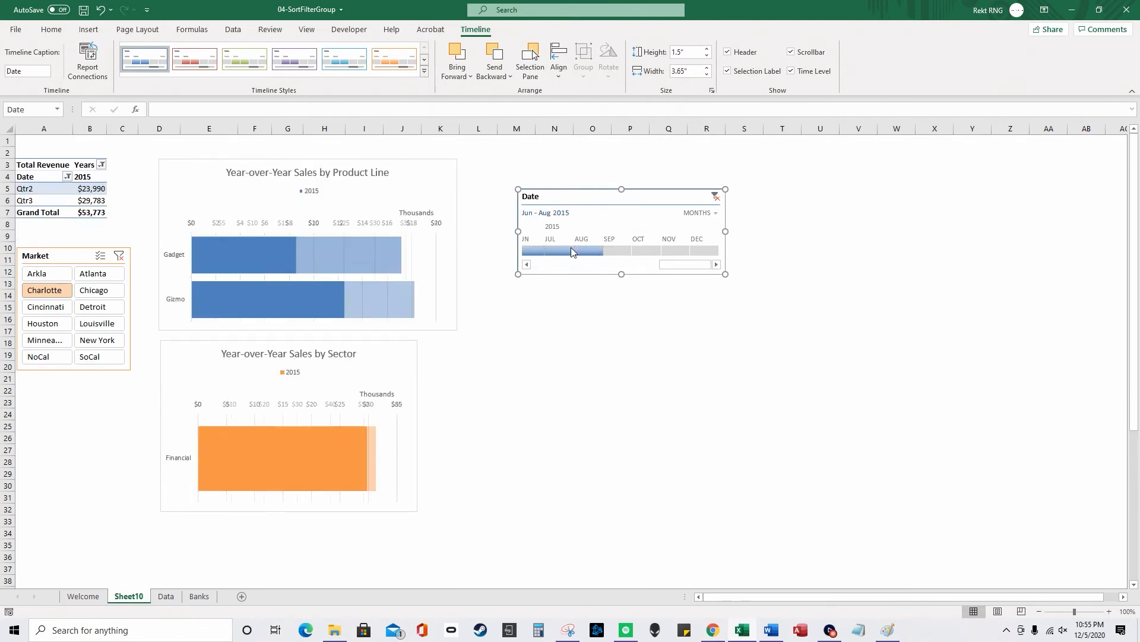
left_click_drag(606, 250, 631, 254)
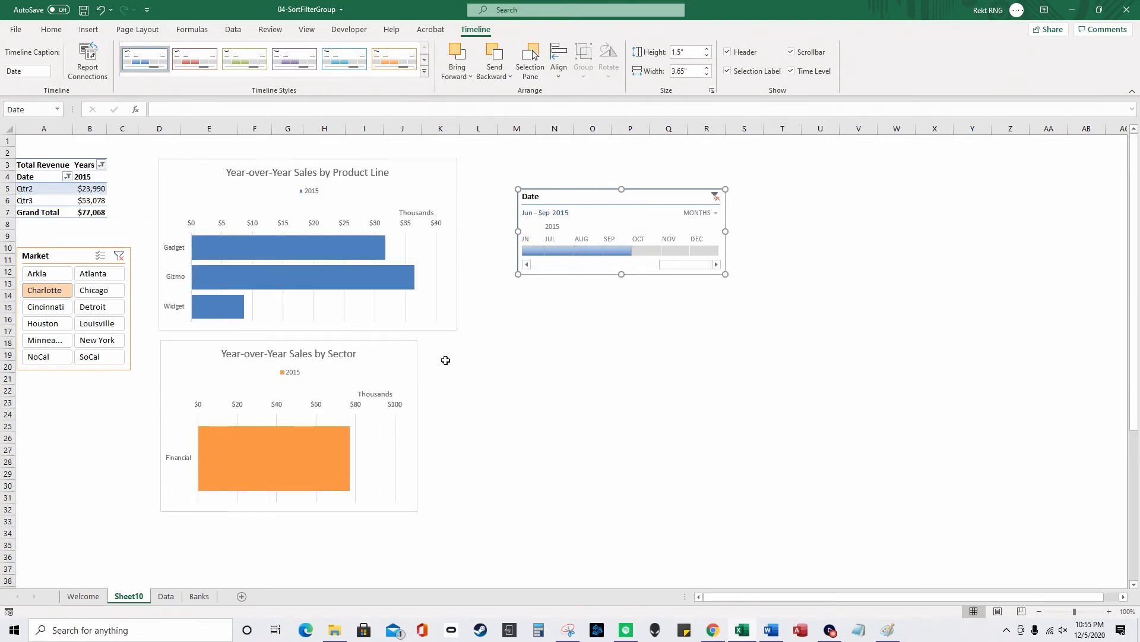
scroll(432, 378, "down", 8)
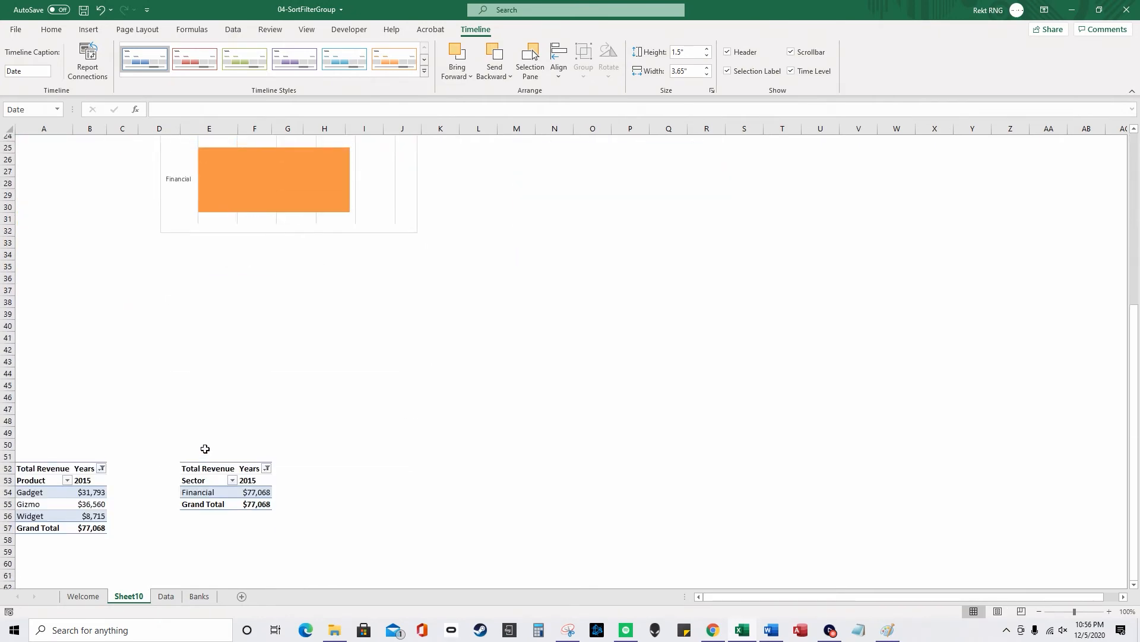
scroll(204, 446, "up", 7)
mouse_move(211, 459)
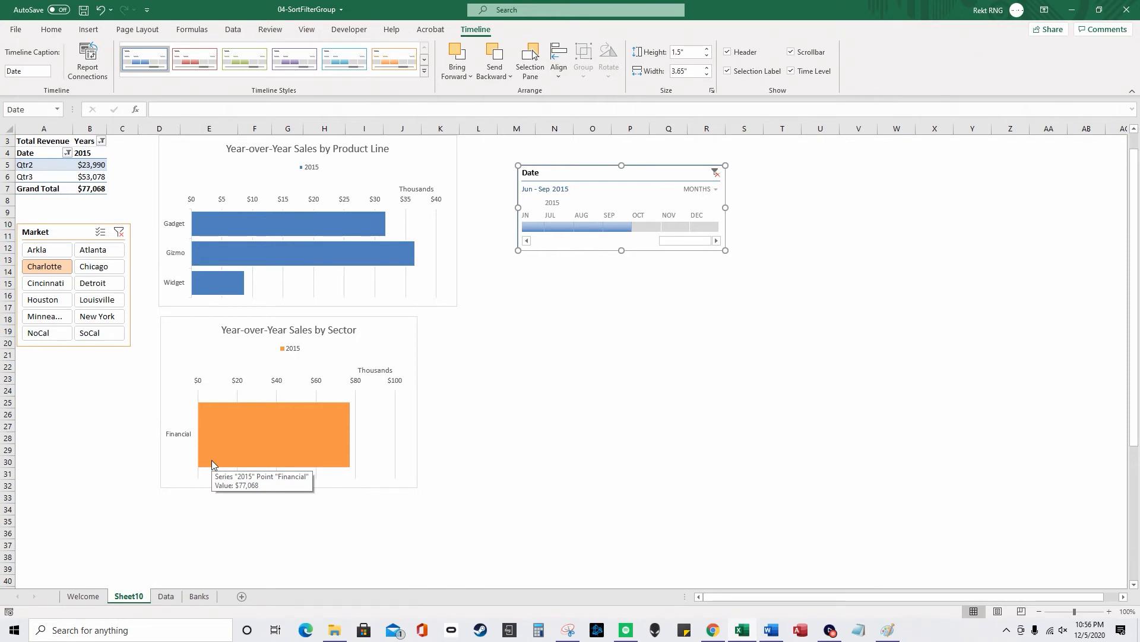
Step: Extend the Date timeline selection to Jun - Dec 2015 and check the quarterly revenue pivot table
left_click(92, 173)
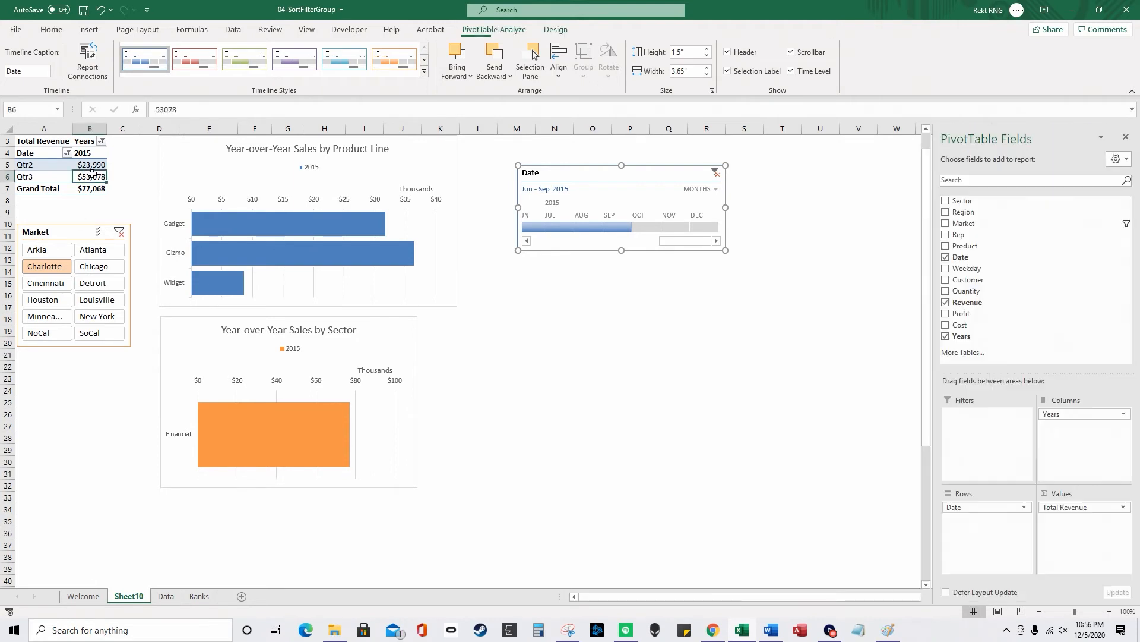
left_click(631, 227)
left_click_drag(633, 227, 524, 226)
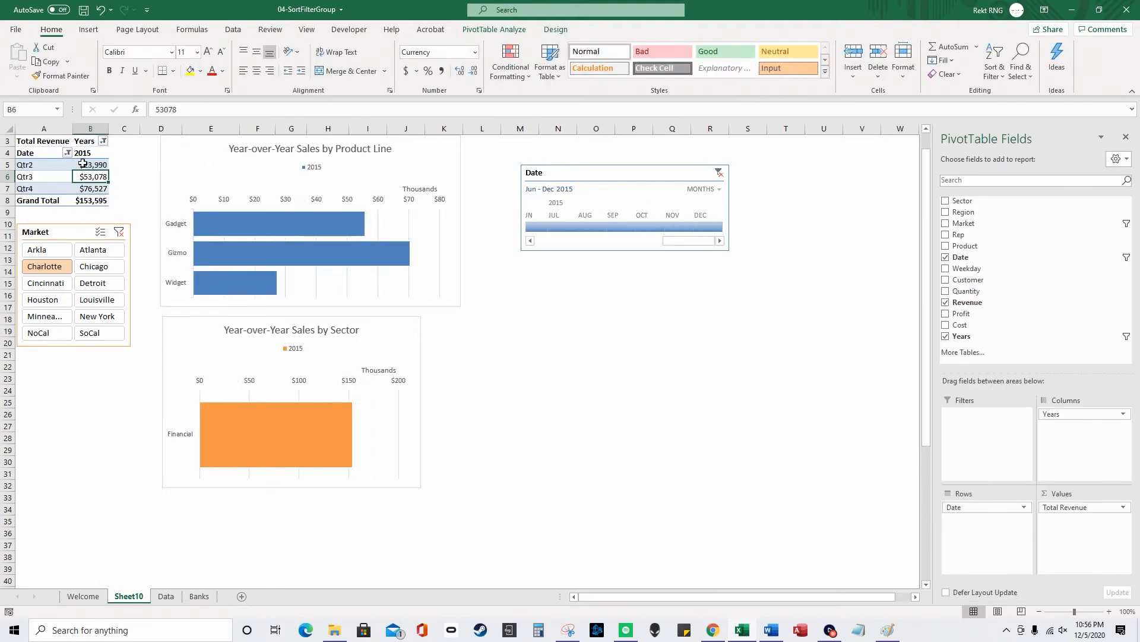
Step: Insert a basic Line PivotChart based on the quarterly revenue pivot table
left_click(80, 165)
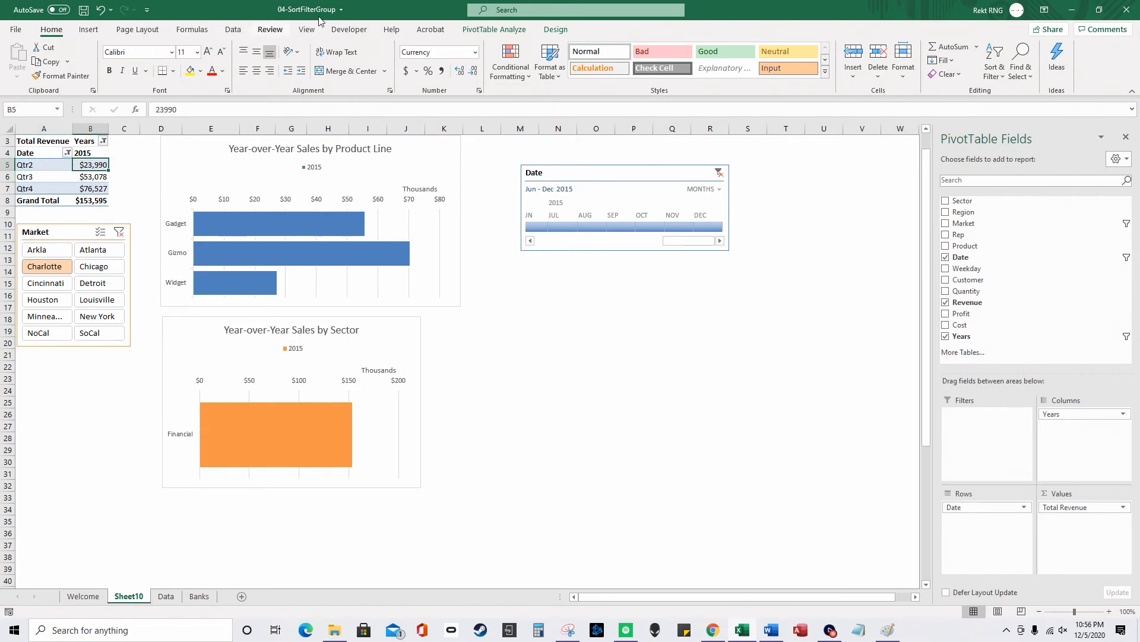
left_click(490, 29)
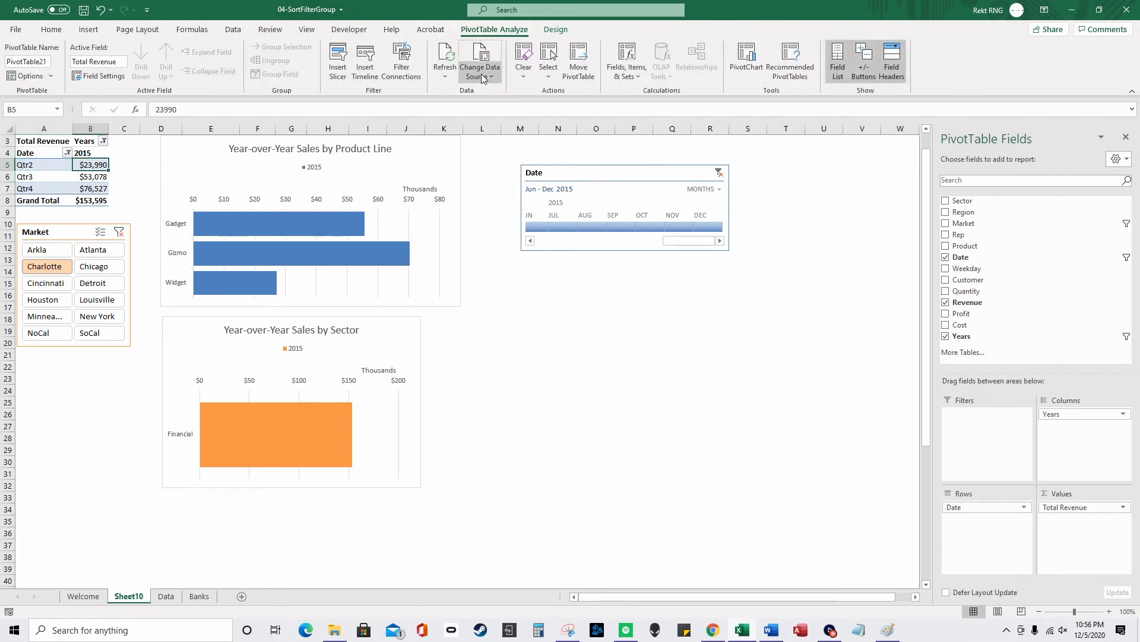
left_click(89, 29)
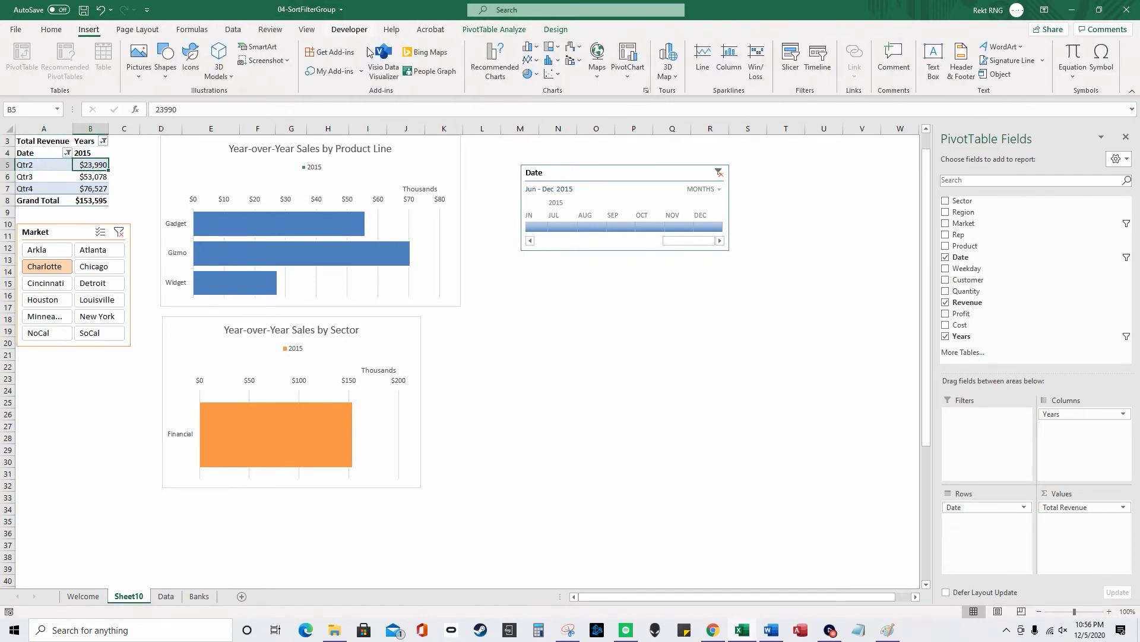
left_click(629, 56)
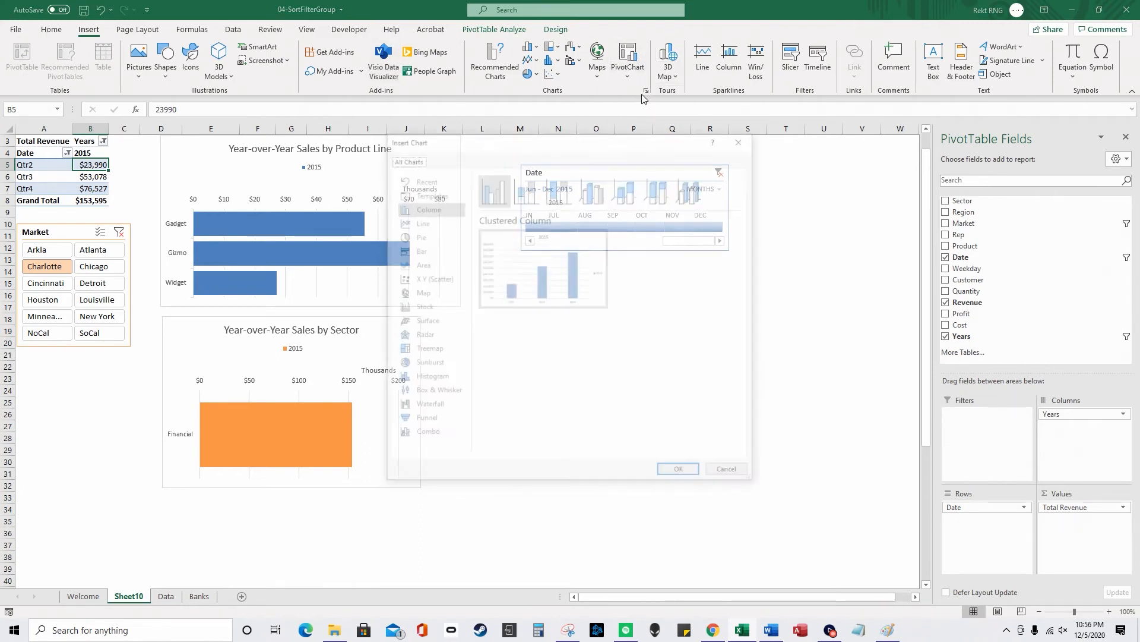
left_click(437, 222)
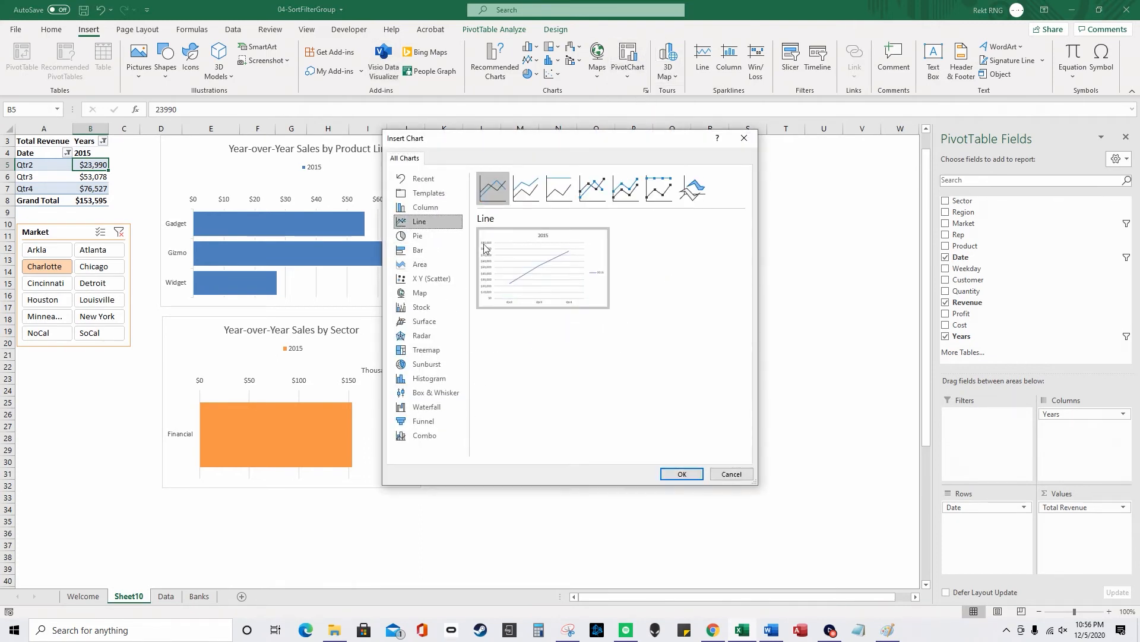
left_click(683, 474)
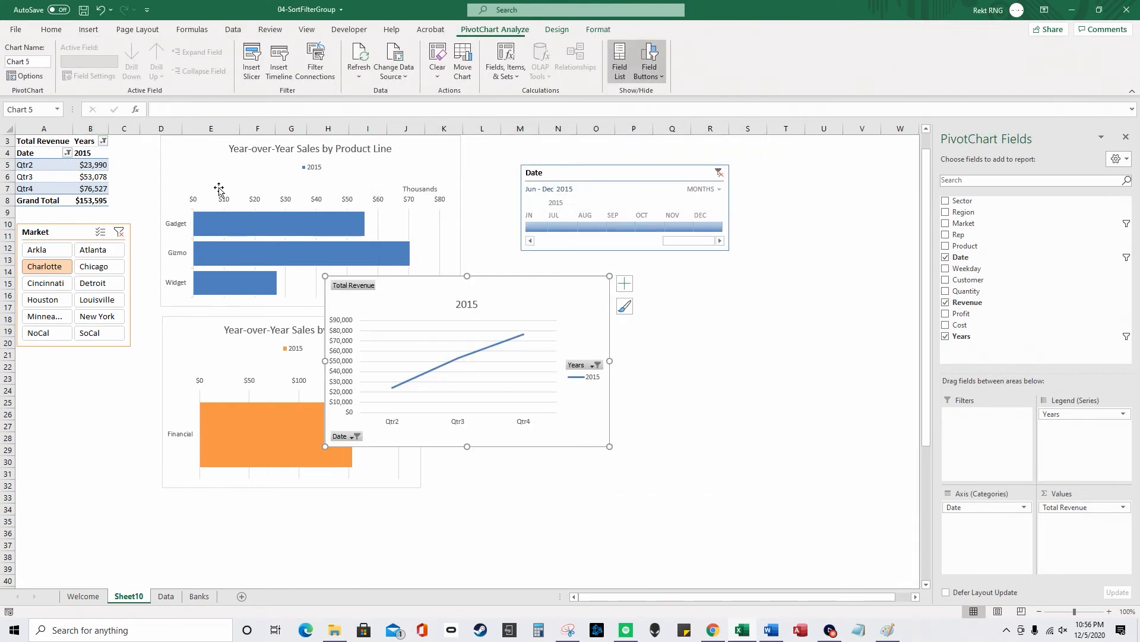
Step: Review the filter options of the Years and Date fields in the quarterly revenue pivot table
left_click(104, 141)
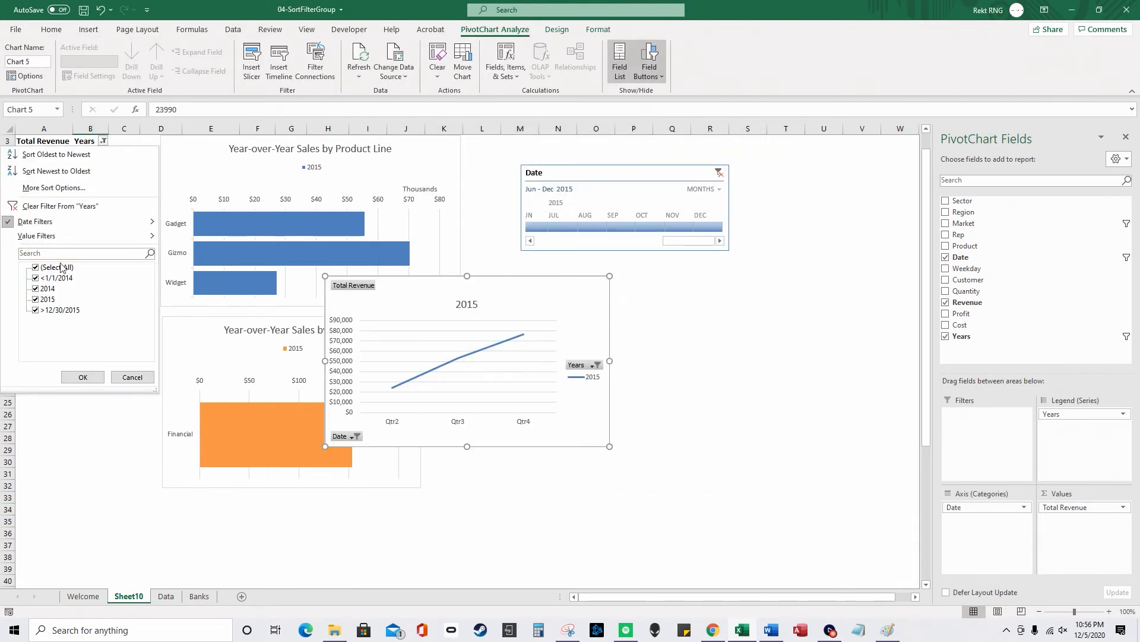
left_click(132, 377)
left_click(67, 152)
left_click(124, 389)
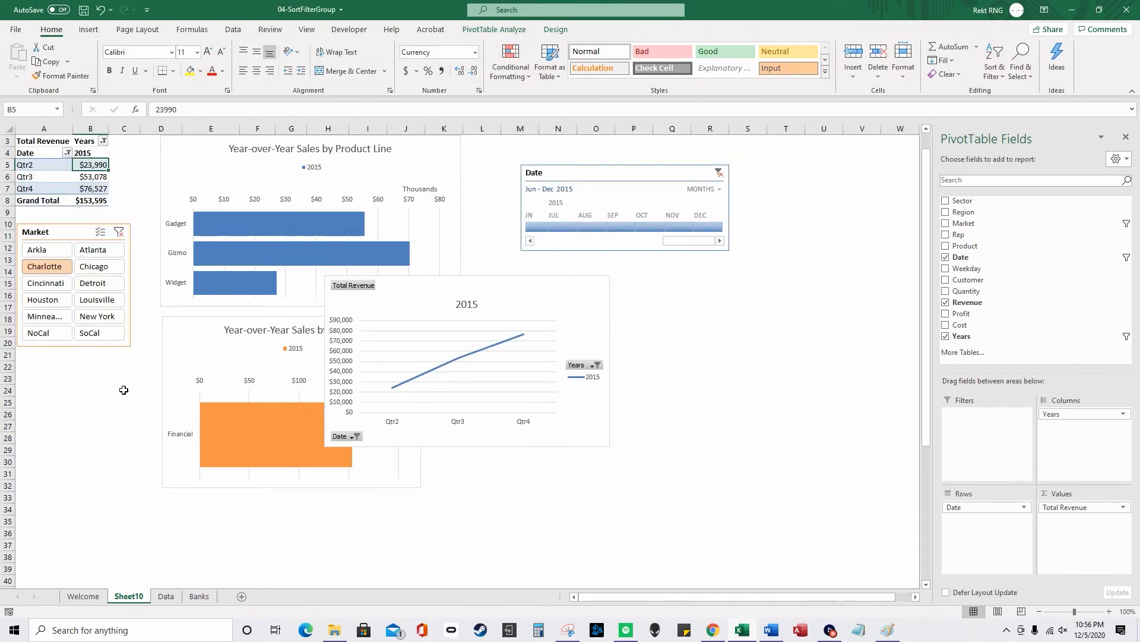
Step: Place the line chart below the timeline and include every remaining market in the Market slicer's selection
left_click_drag(548, 293, 693, 294)
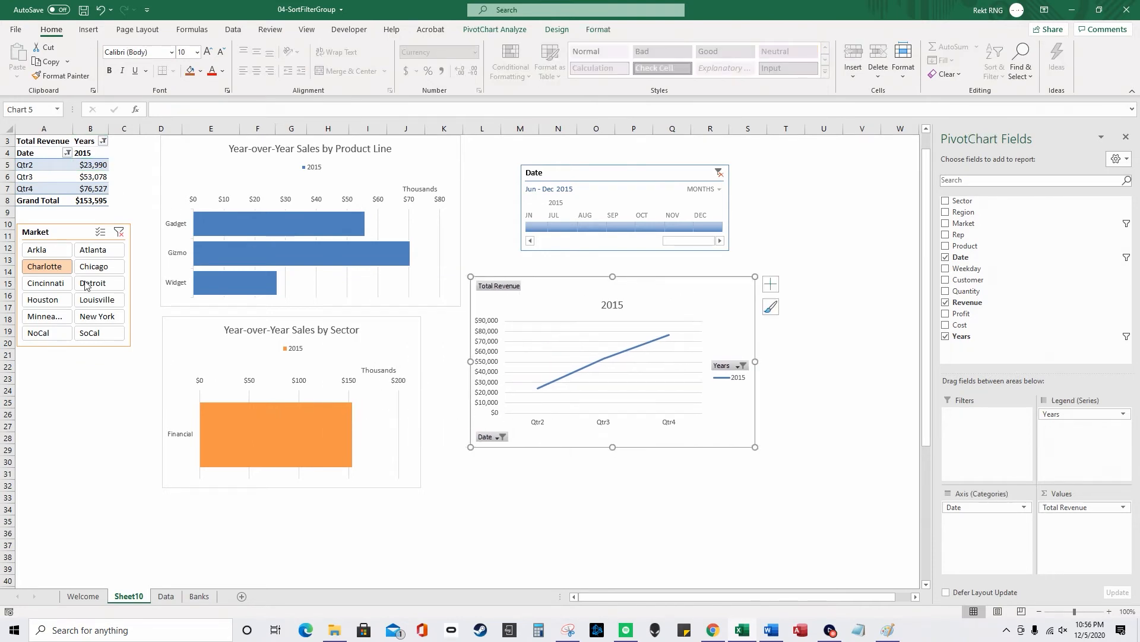
left_click(46, 282, "ctrl")
left_click(46, 300, "ctrl")
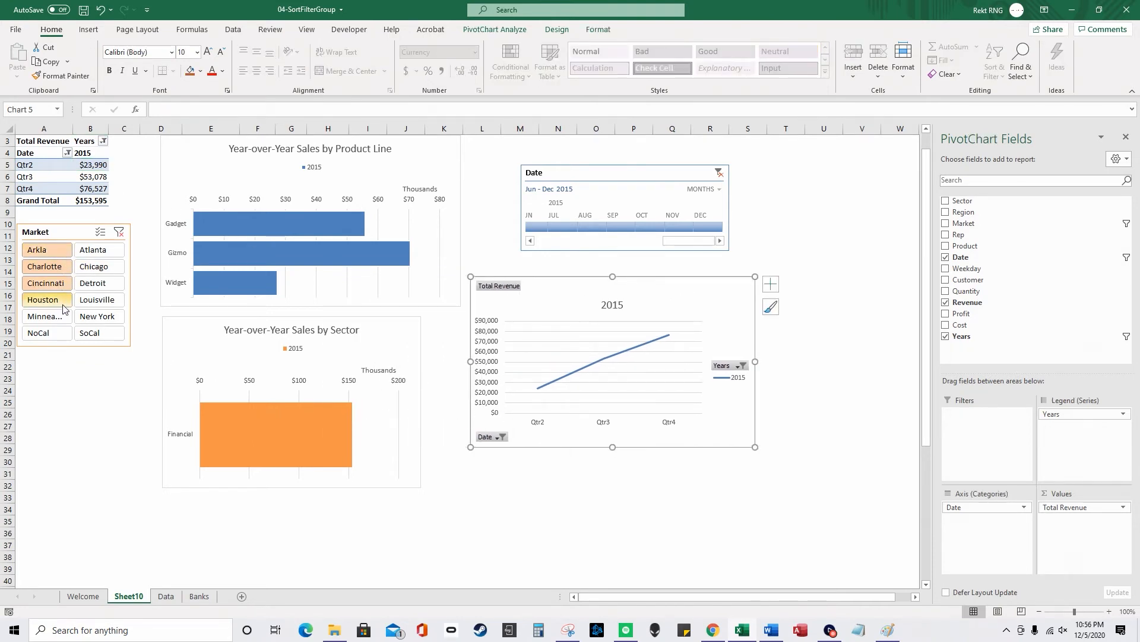
left_click(97, 299, "ctrl")
left_click(97, 283, "ctrl")
left_click(97, 316, "ctrl")
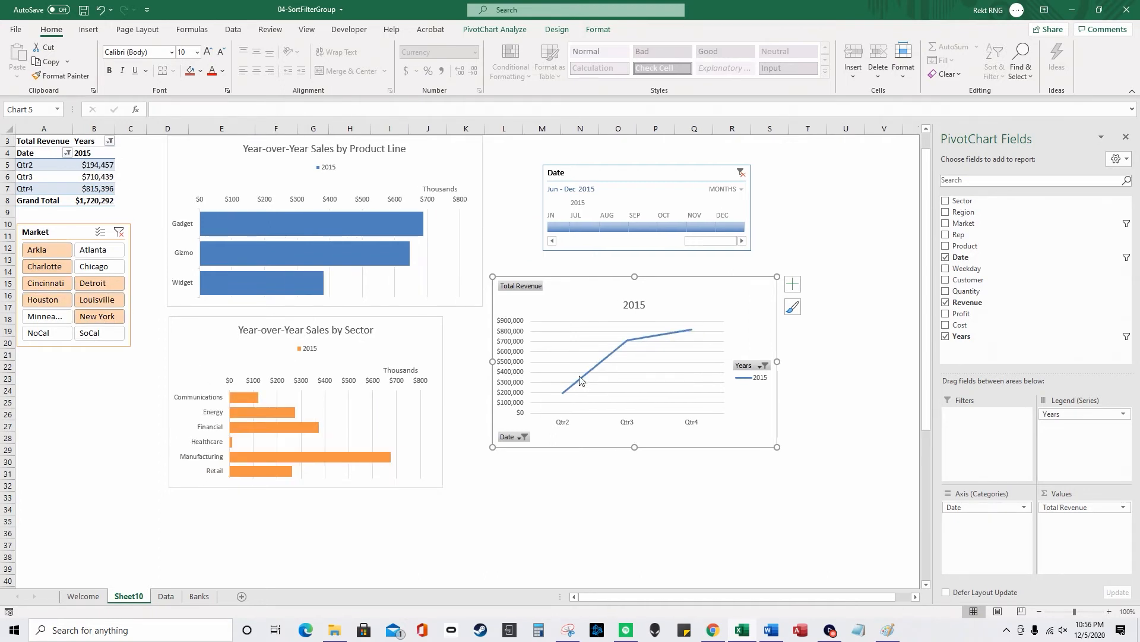
left_click(45, 333, "ctrl")
left_click(97, 333, "ctrl")
left_click(97, 266, "ctrl")
left_click(97, 249, "ctrl")
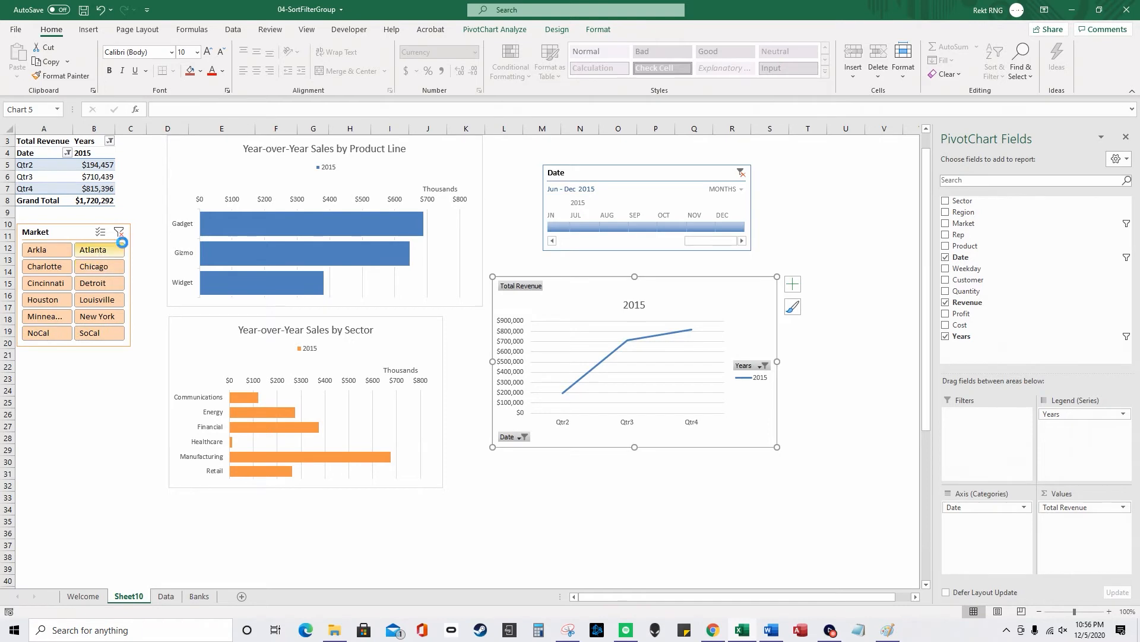
Step: Set the Date timeline range to Q4 2014 - Q4 2015 and widen the quarterly revenue line chart
left_click_drag(709, 241, 475, 227)
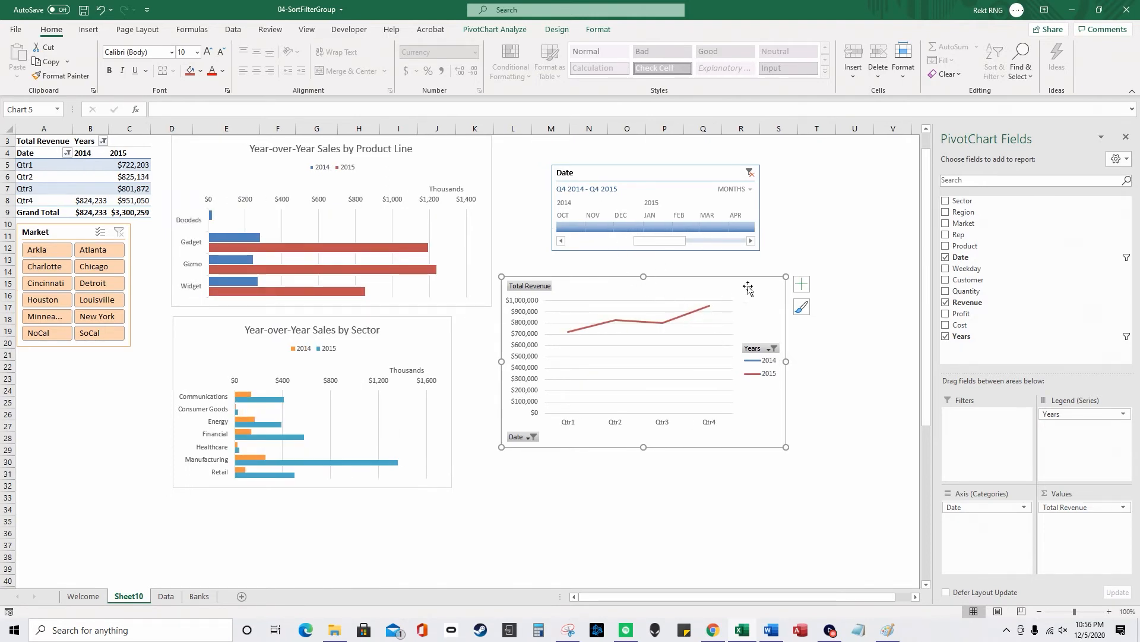
left_click_drag(787, 360, 835, 360)
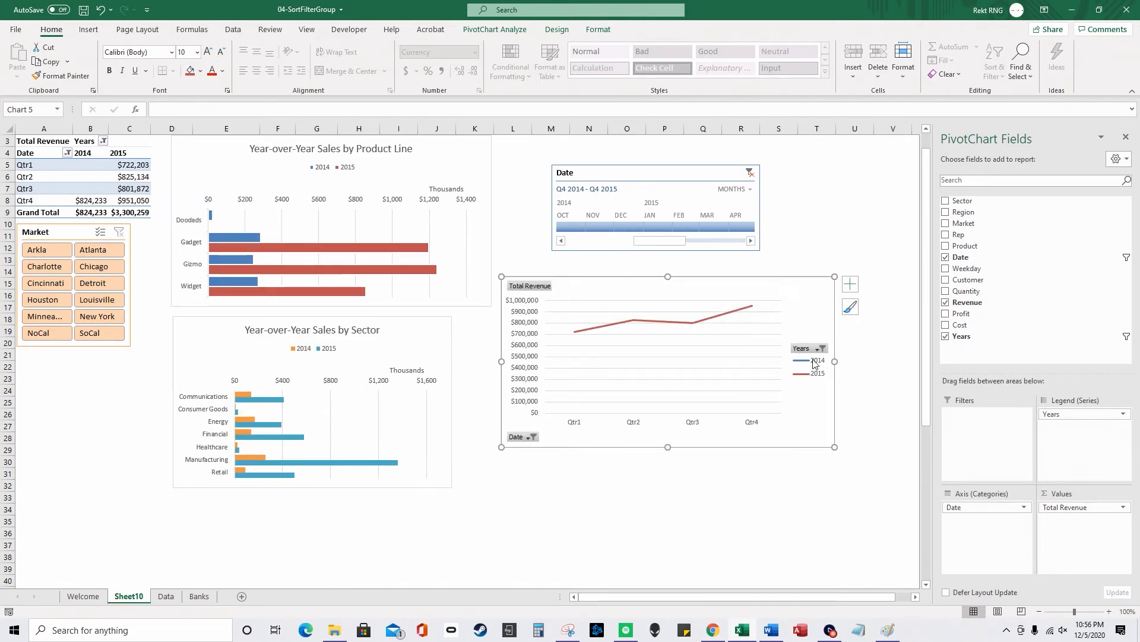
left_click(823, 349)
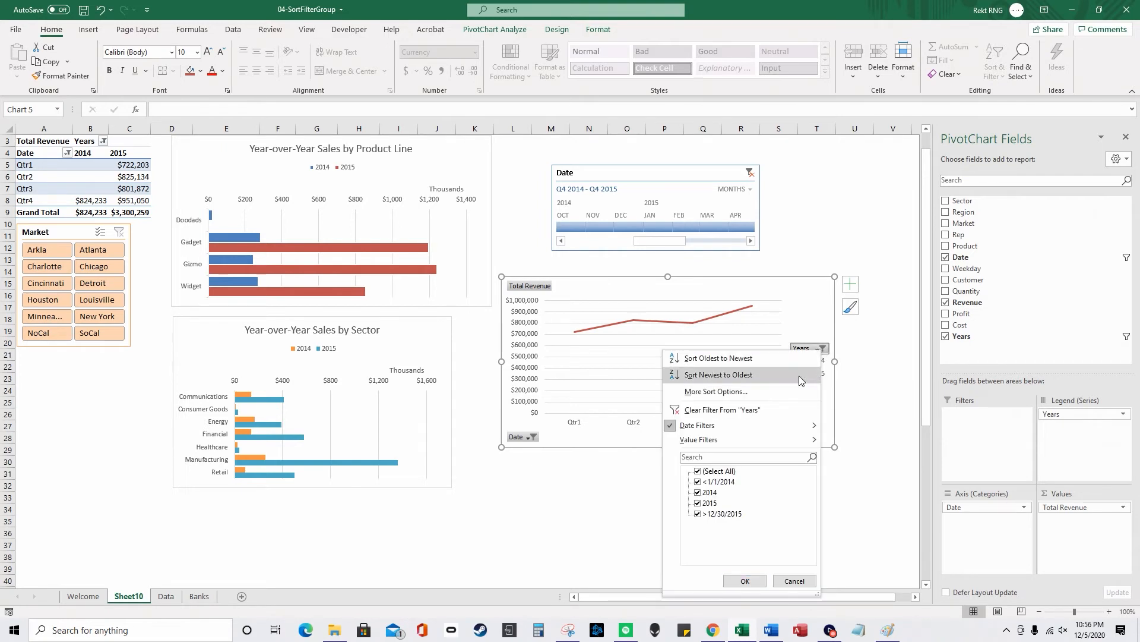
left_click(780, 581)
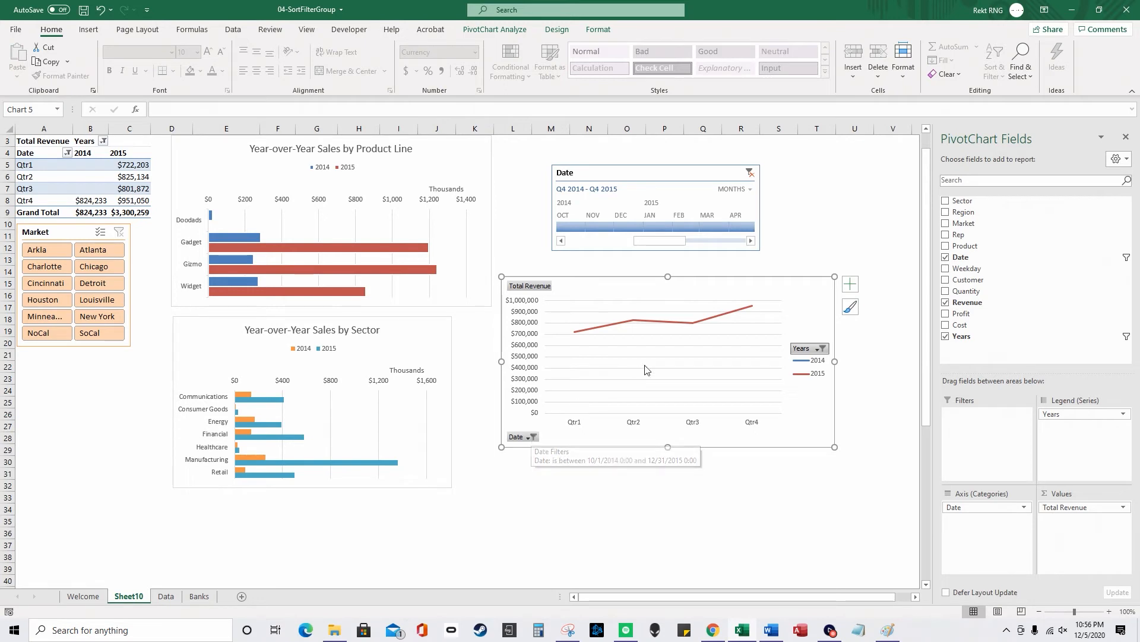
Step: Delete the quarterly revenue line chart from Sheet10
left_click(787, 289)
key("Delete")
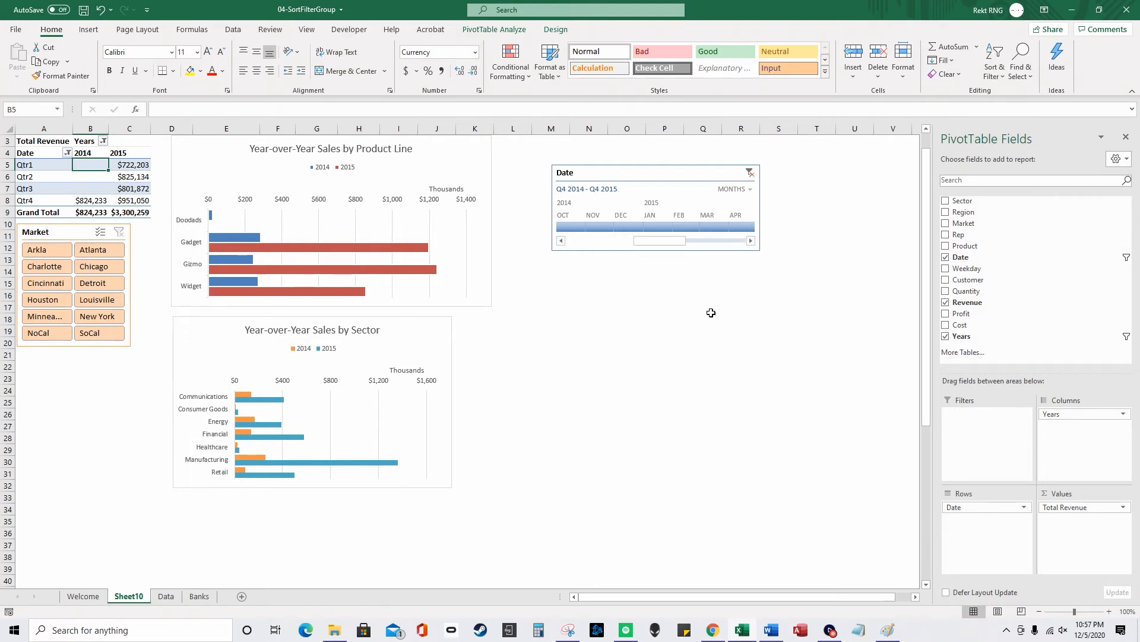
Step: Start closing the 04-SortFilterGroup workbook and open 05-Calculations from the Pivot Table Data Crunching folder in File Explorer
left_click(1127, 9)
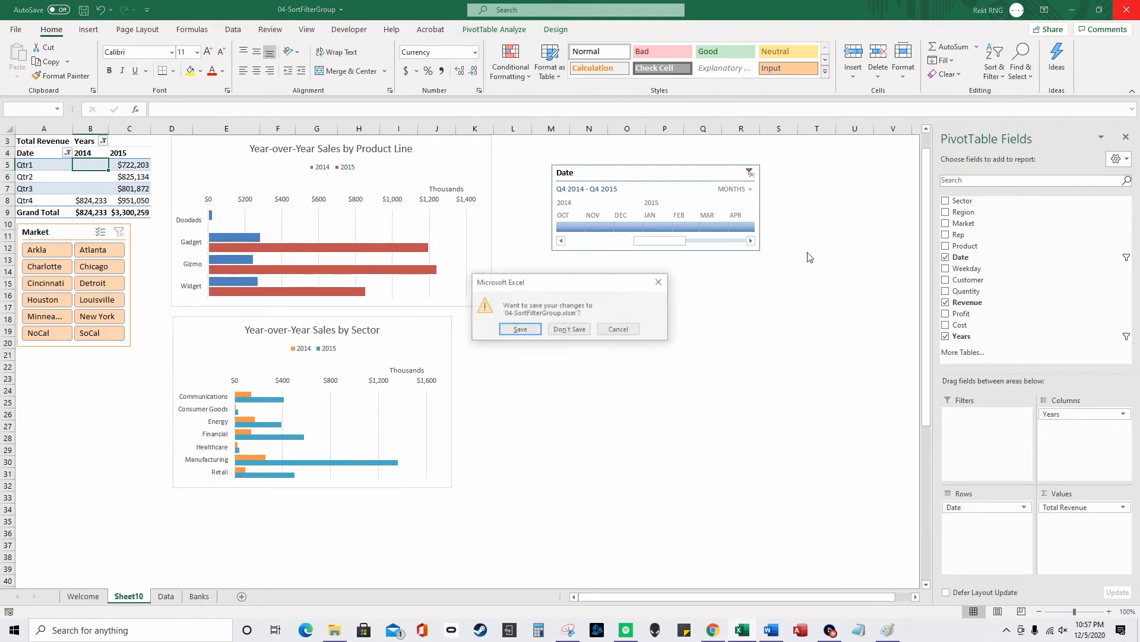
left_click(334, 630)
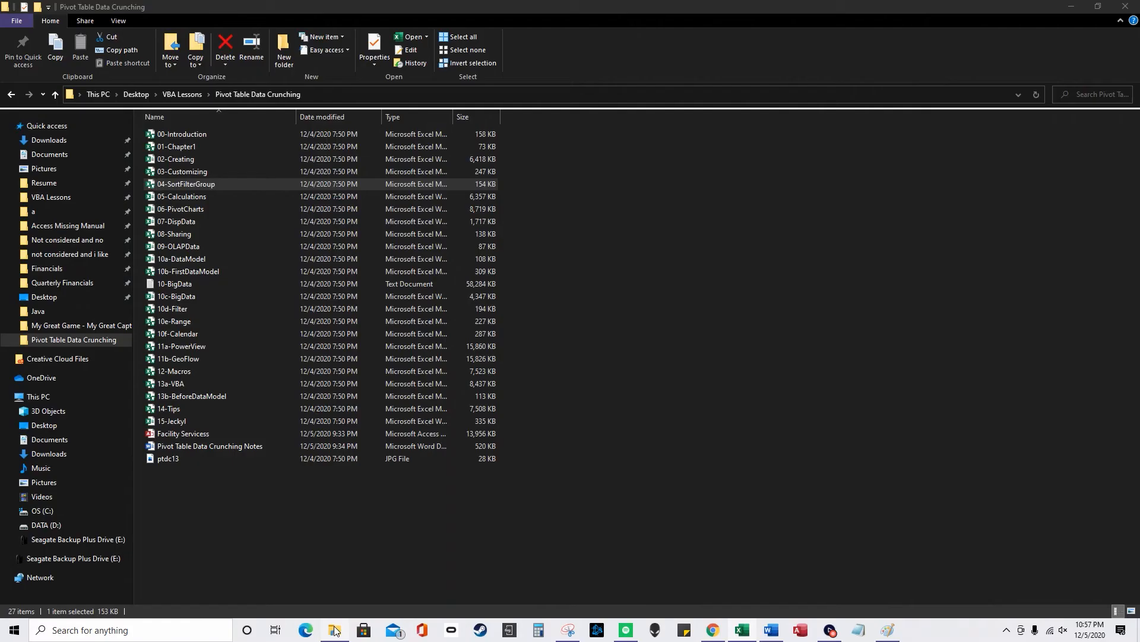
double_click(218, 199)
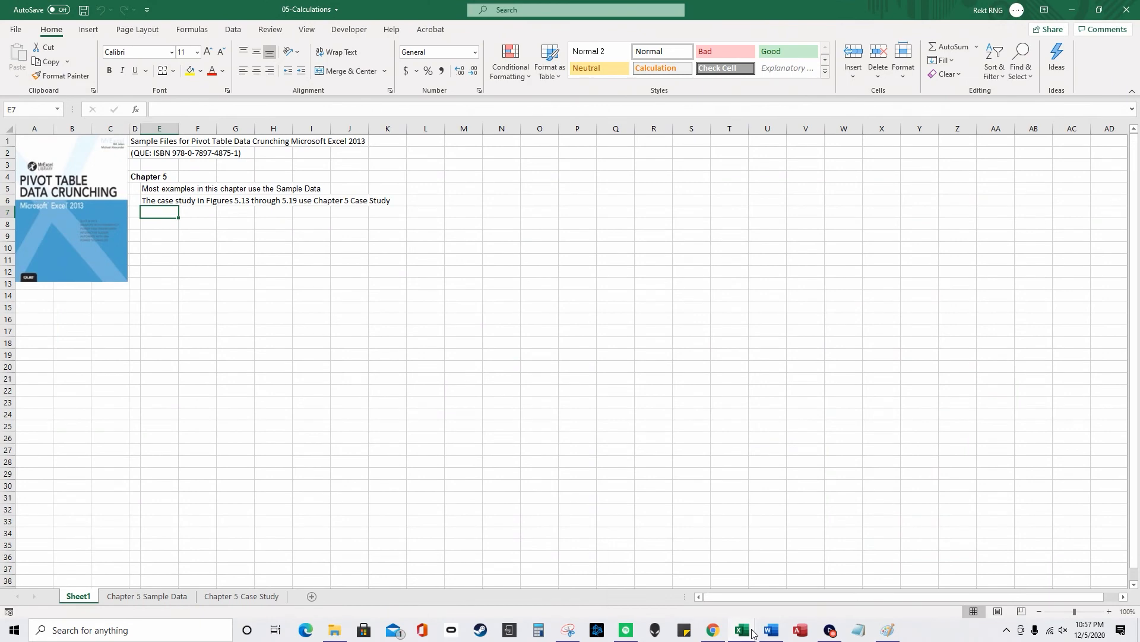
Step: Discard the changes to 04-SortFilterGroup and display the Chapter 5 Sample Data sheet in 05-Calculations
mouse_move(753, 630)
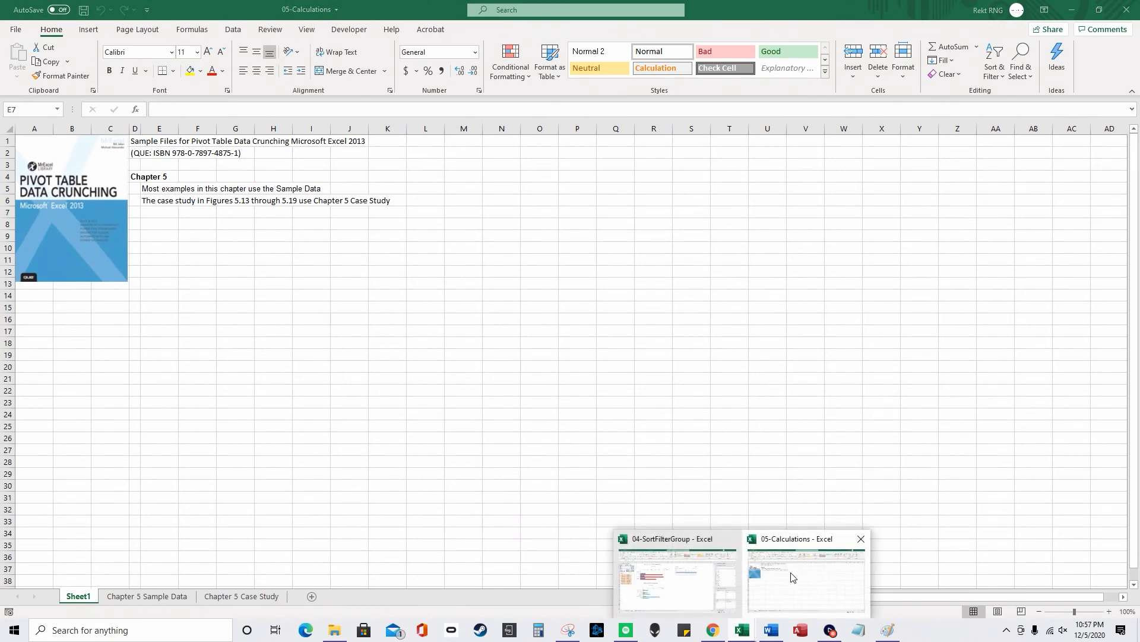
left_click(670, 595)
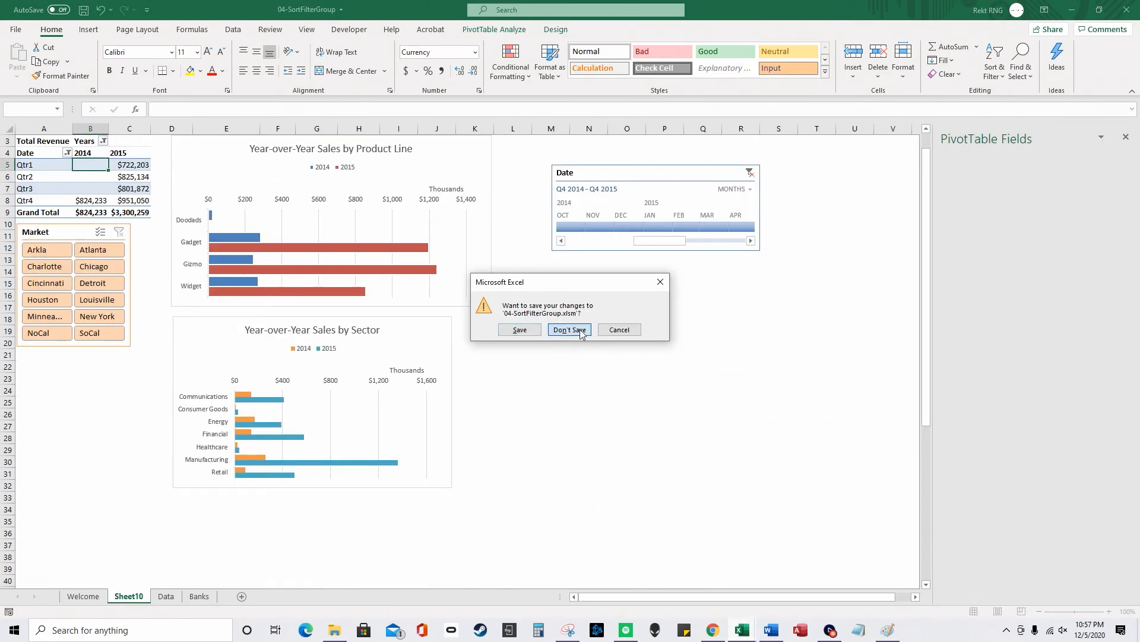
left_click(575, 331)
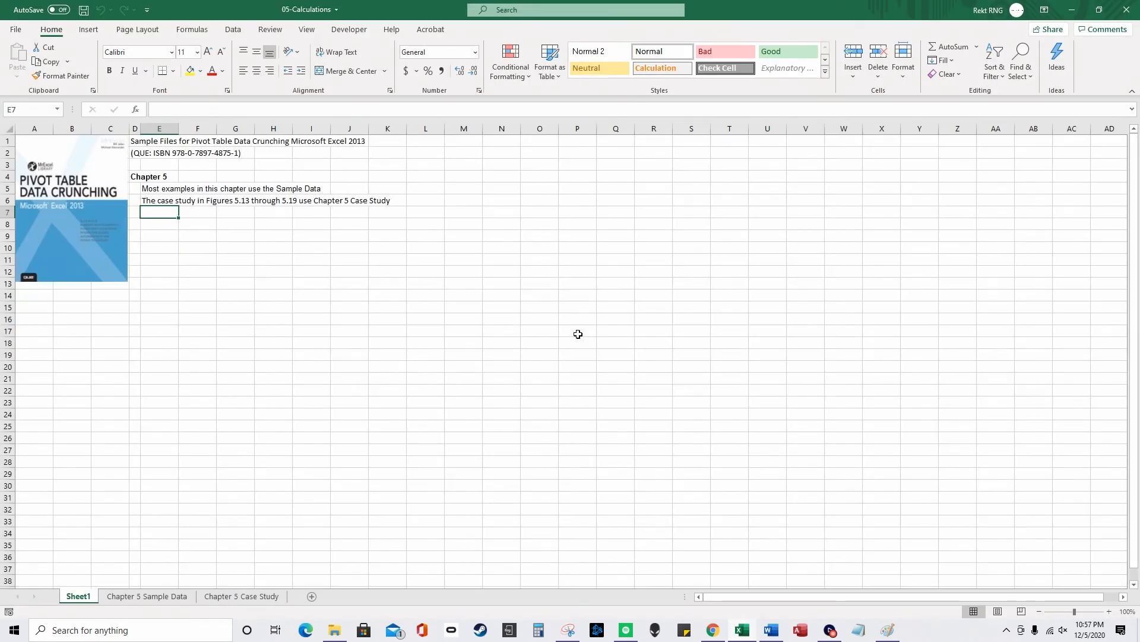
left_click(147, 596)
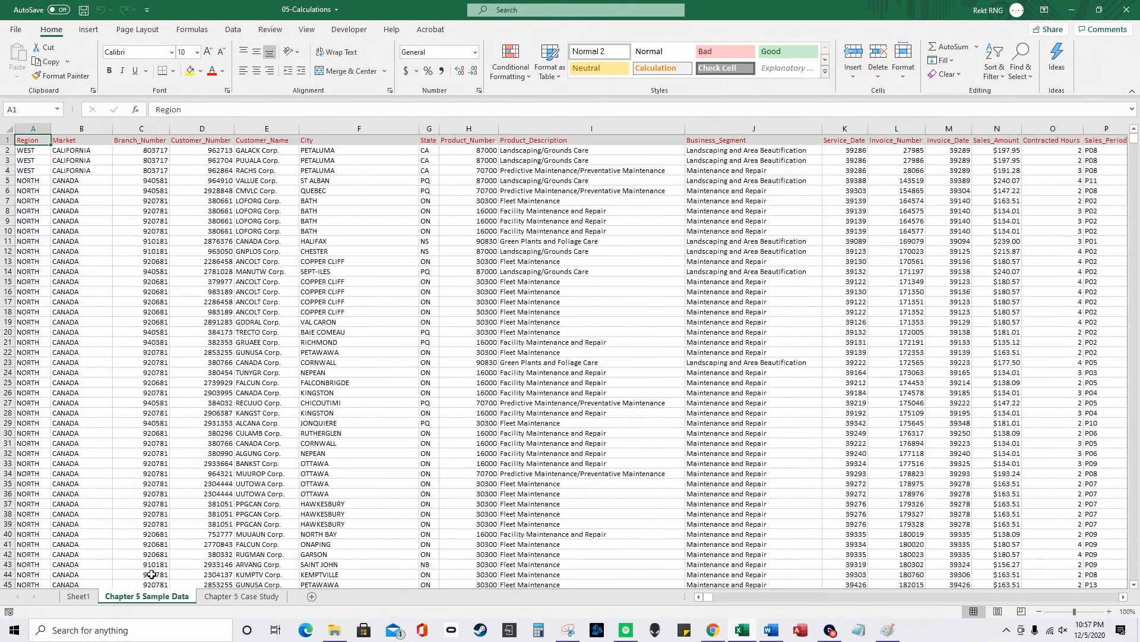
Step: Create a pivot table on a new worksheet from the entire data range of the Chapter 5 Sample Data sheet
key("ctrl+shift+End")
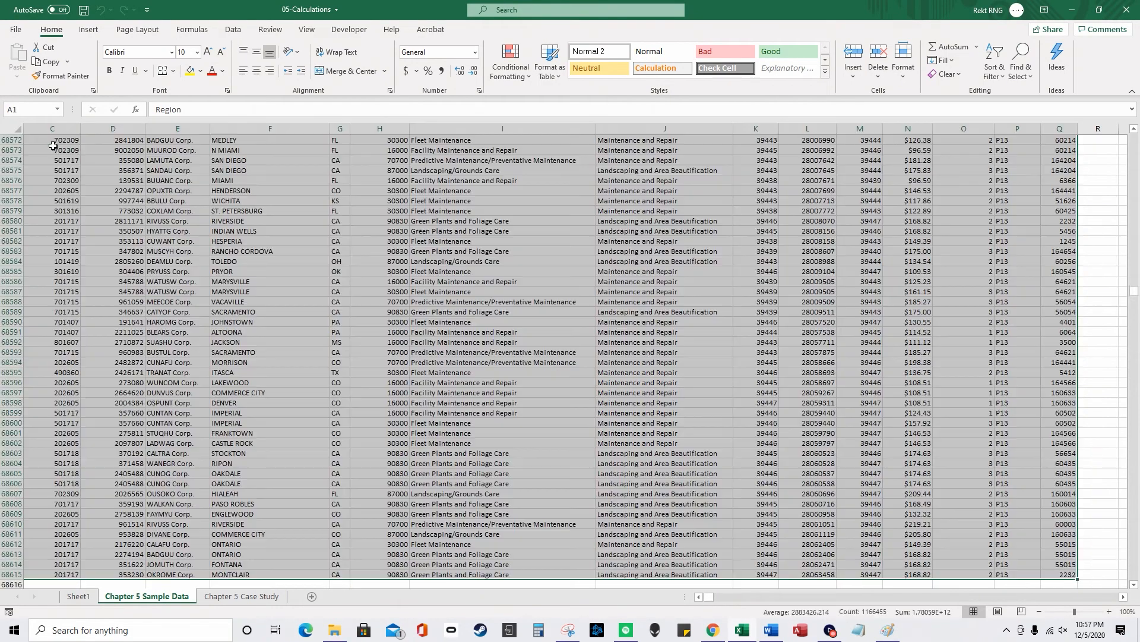
left_click(89, 30)
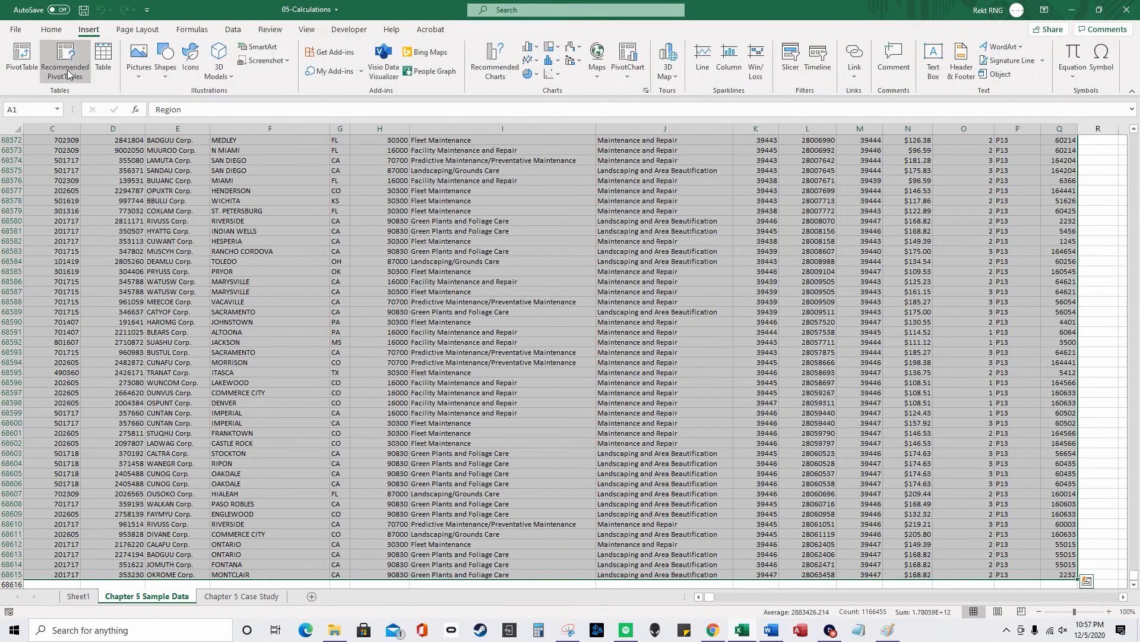
left_click(32, 67)
left_click(569, 475)
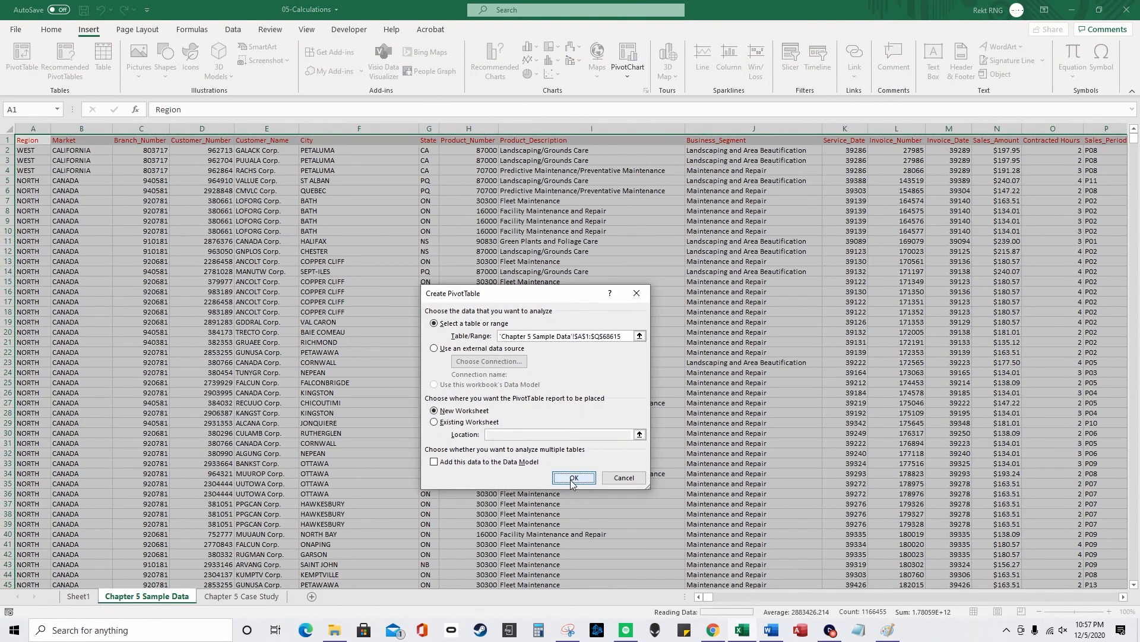
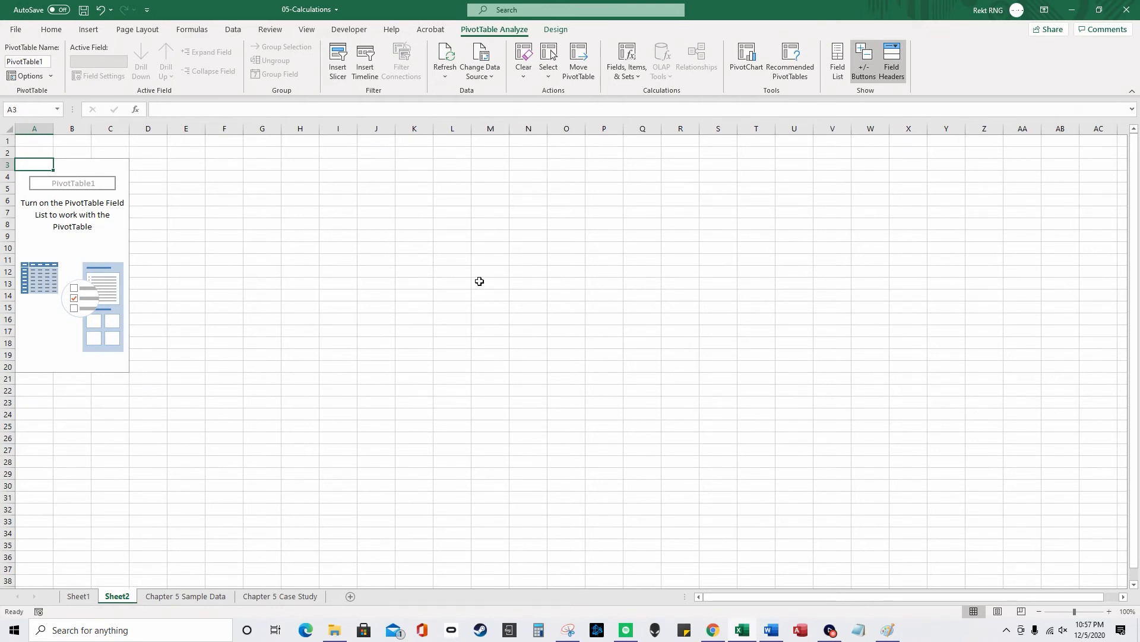
Step: Select the empty pivot table on Sheet2 and show its PivotTable field list
left_click(532, 175)
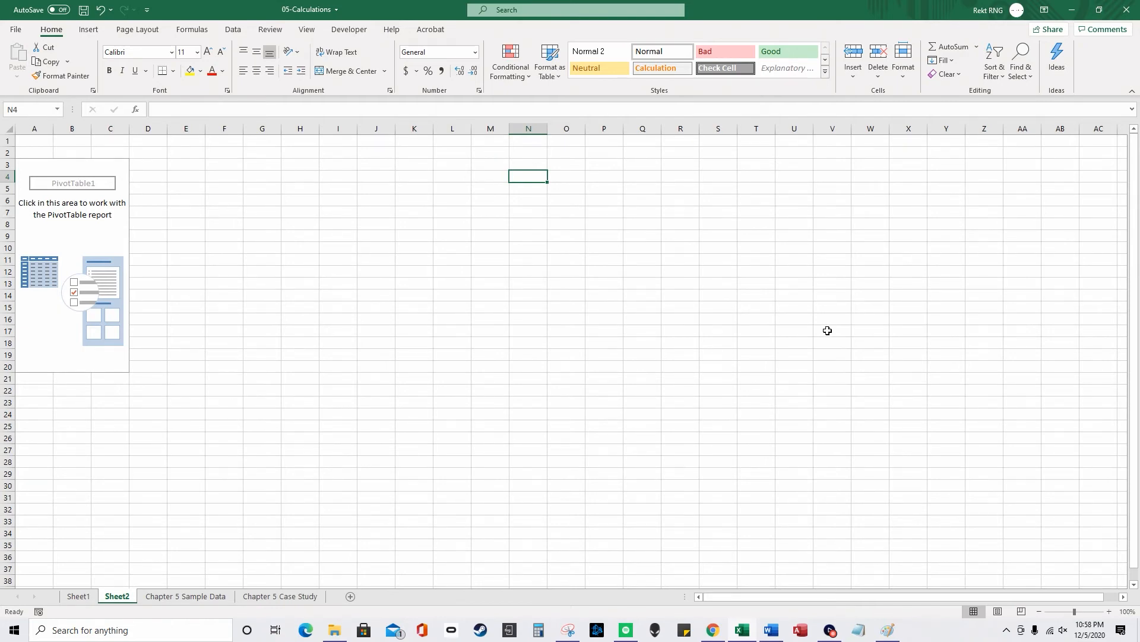
left_click(68, 218)
left_click(109, 185)
left_click(840, 72)
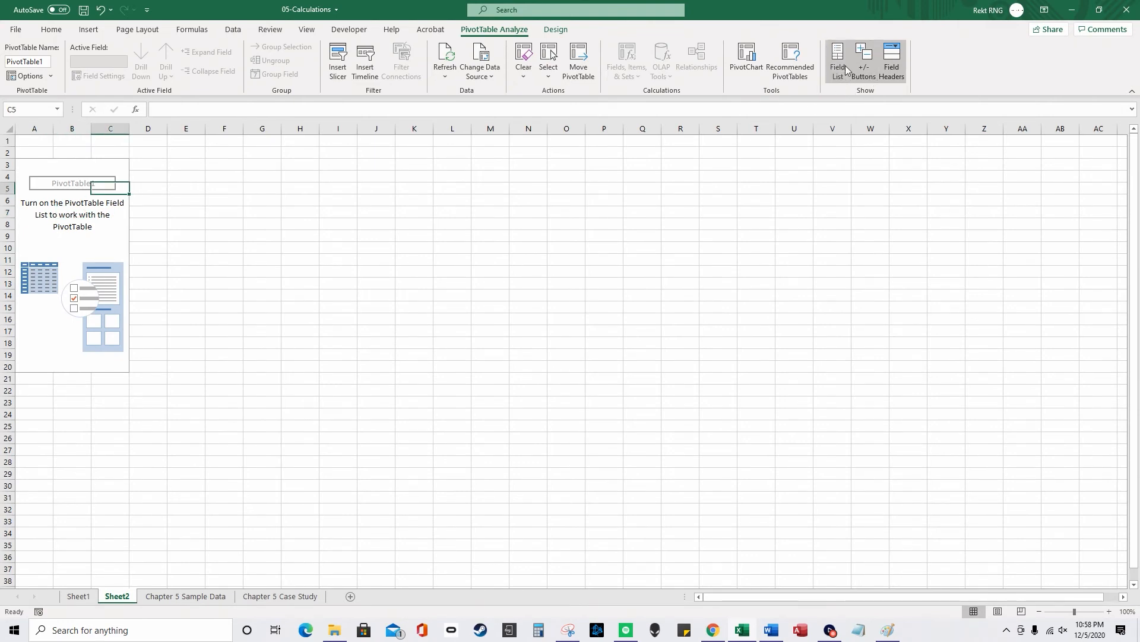
Step: Lay out the pivot table with Market as rows and the sums of Sales_Amount and Contracted Hours as values
left_click_drag(963, 212, 990, 522)
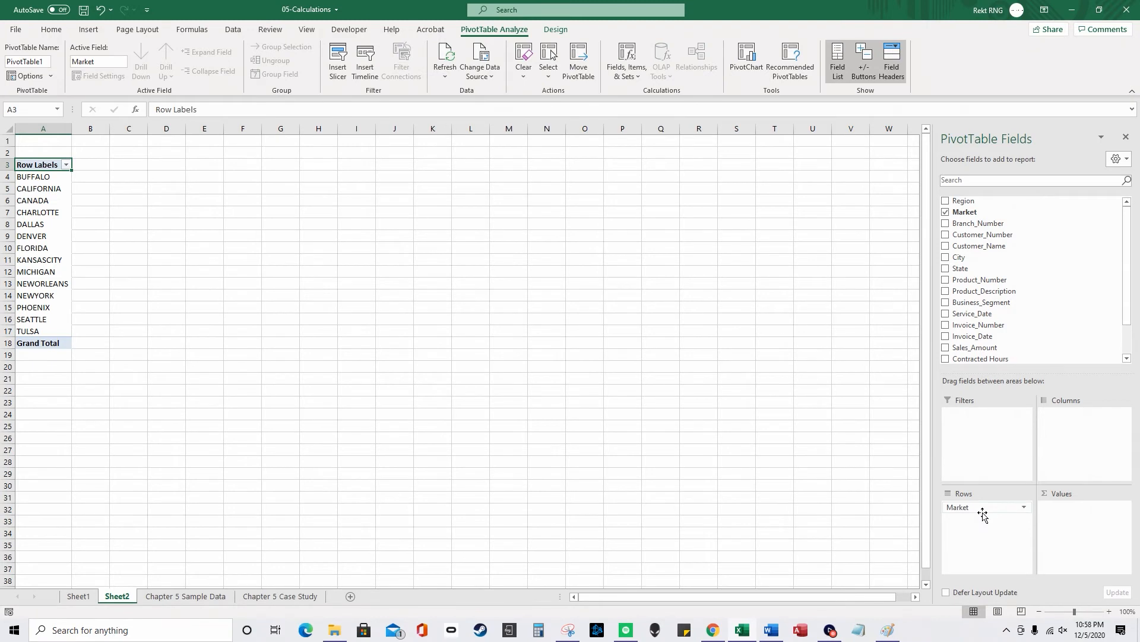
scroll(1009, 347, "down", 1)
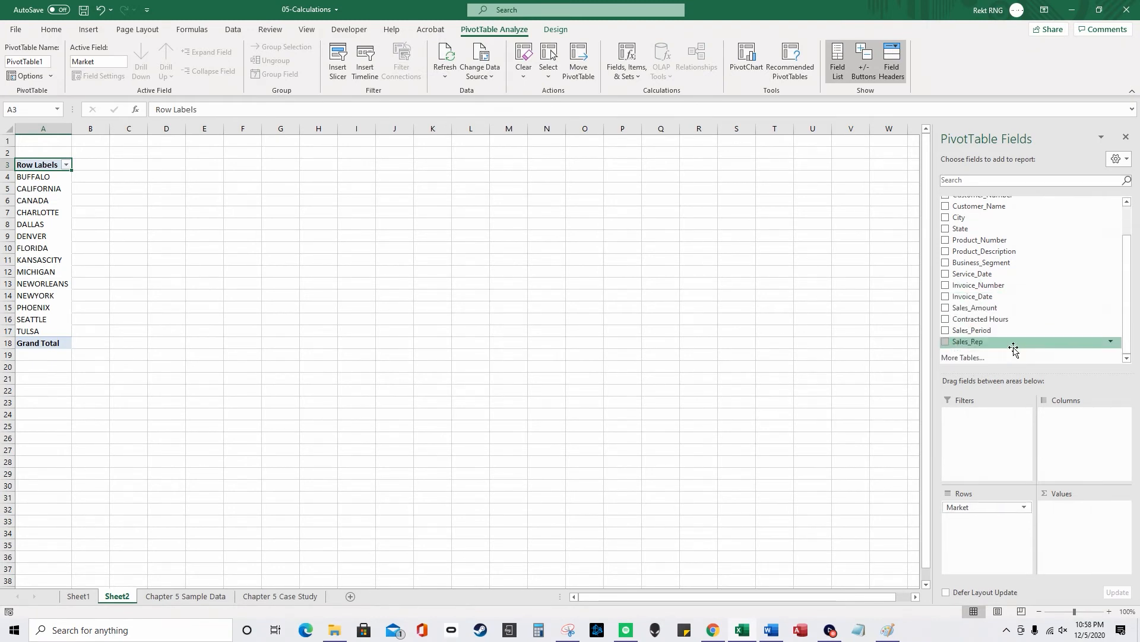
left_click_drag(1010, 310, 1086, 516)
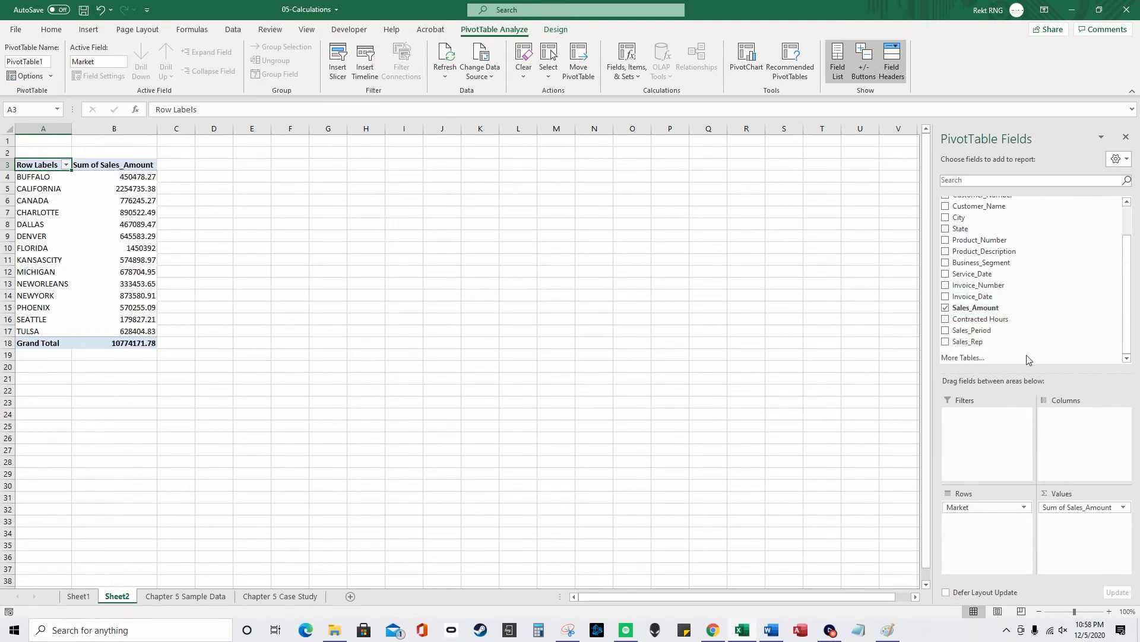
left_click_drag(1004, 319, 1078, 515)
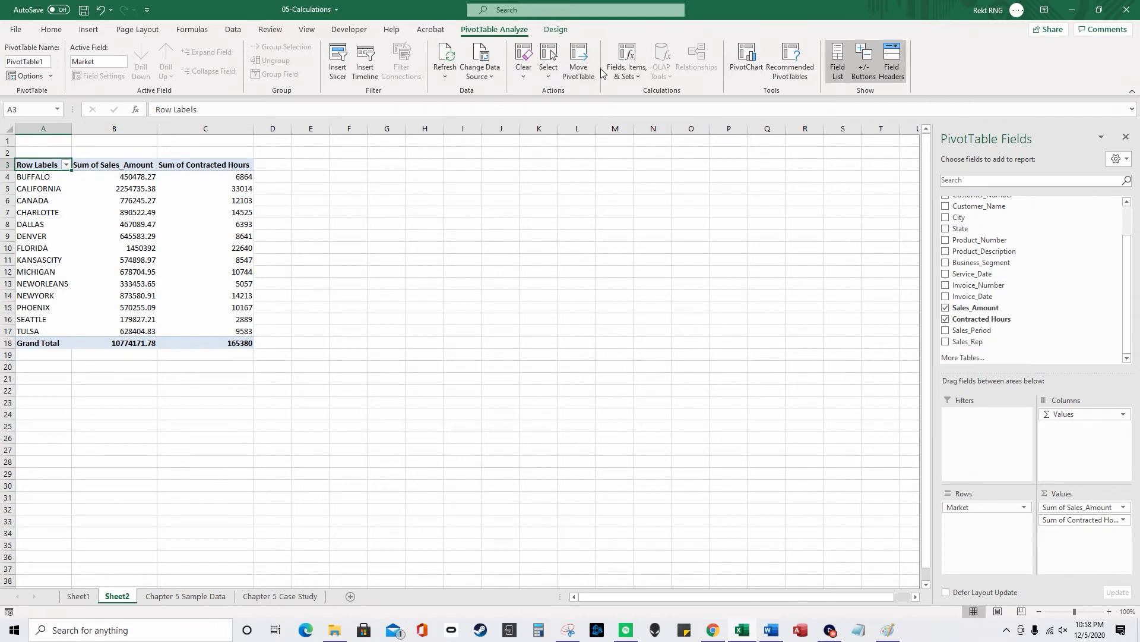
Step: Insert a calculated field named Avg Dollar per Hour that divides Sales_Amount by Contracted Hours
left_click(627, 68)
left_click(654, 93)
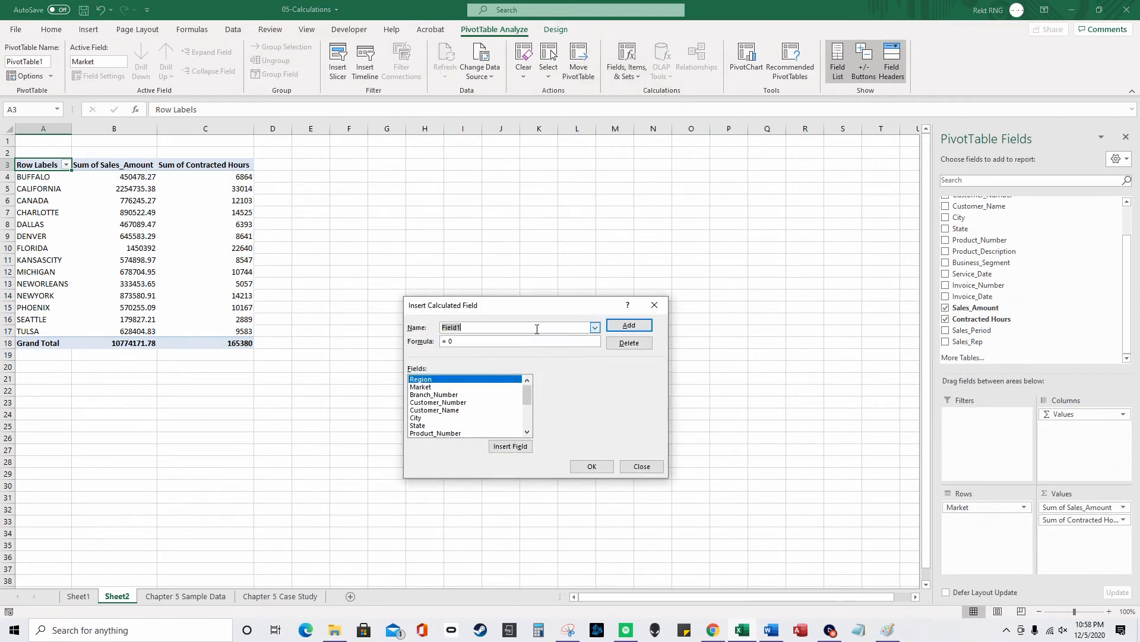
type("Avg Dollar per Hour")
scroll(484, 419, "down", 3)
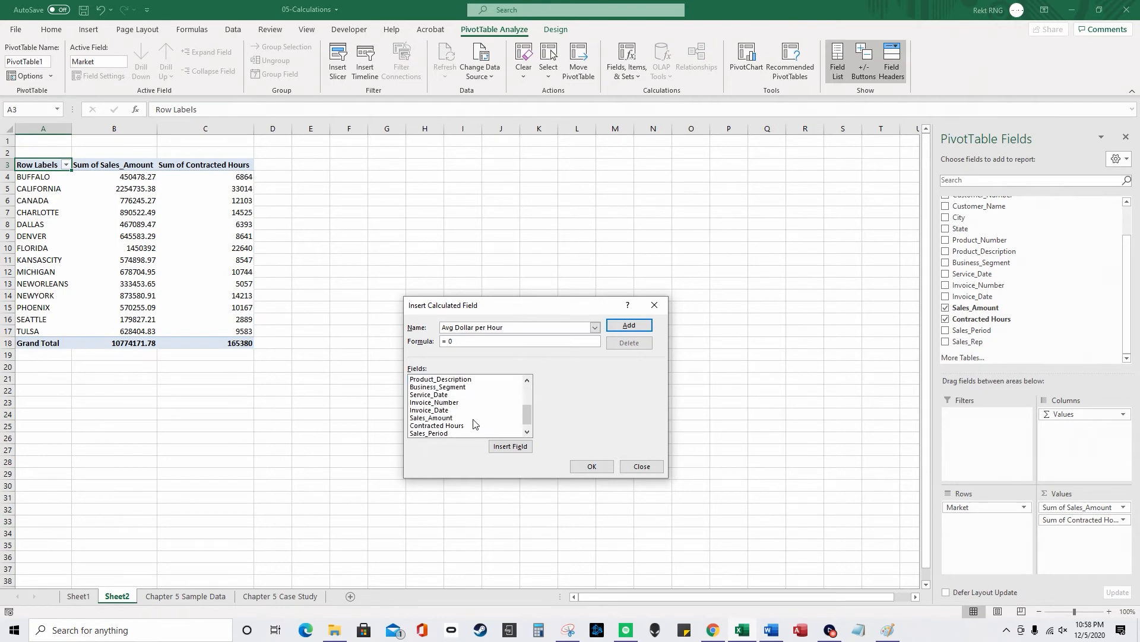
double_click(467, 419)
left_click(454, 342)
key("BackSpace")
key("BackSpace")
key("BackSpace")
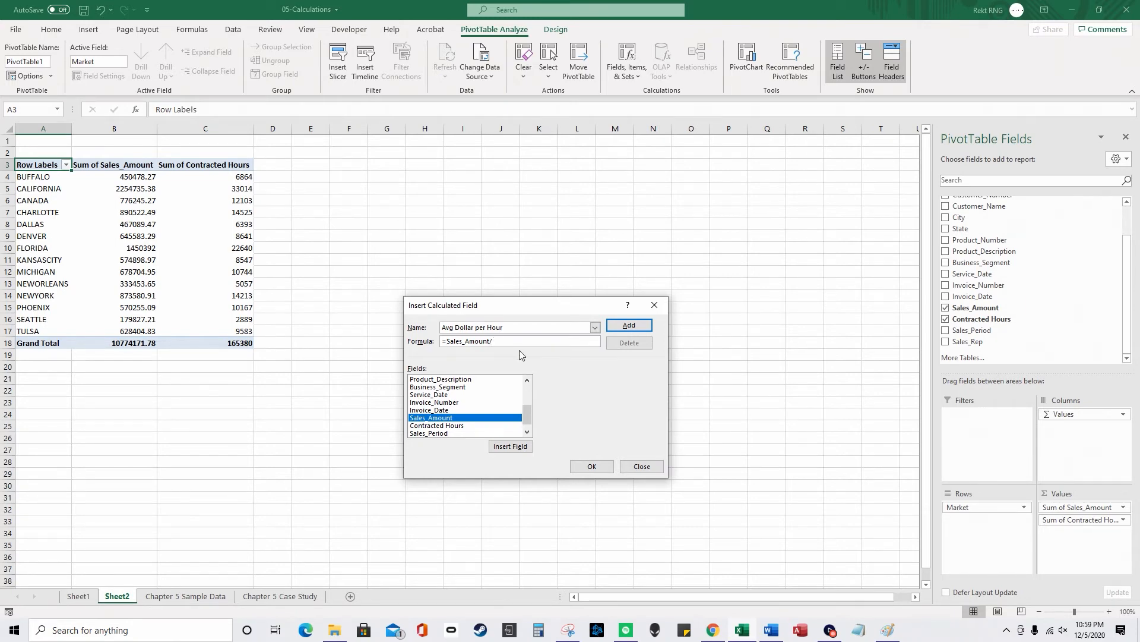
double_click(462, 426)
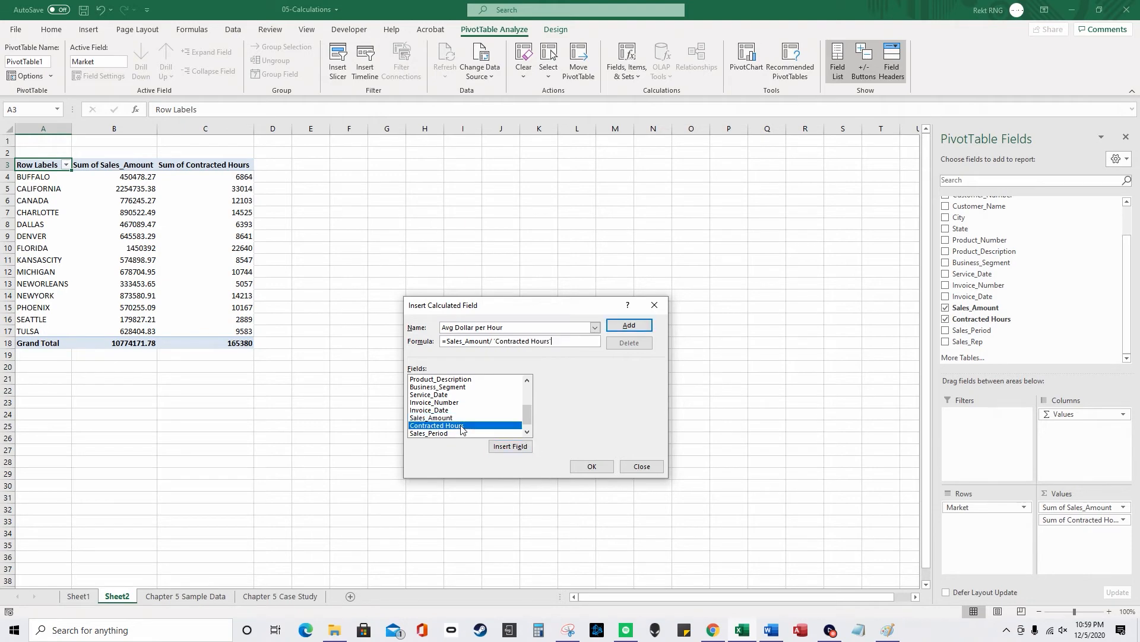
left_click(592, 467)
Step: Rename the Sum of Avg Dollar per Hour value column to Avg Dollar per Hourm
left_click(333, 177)
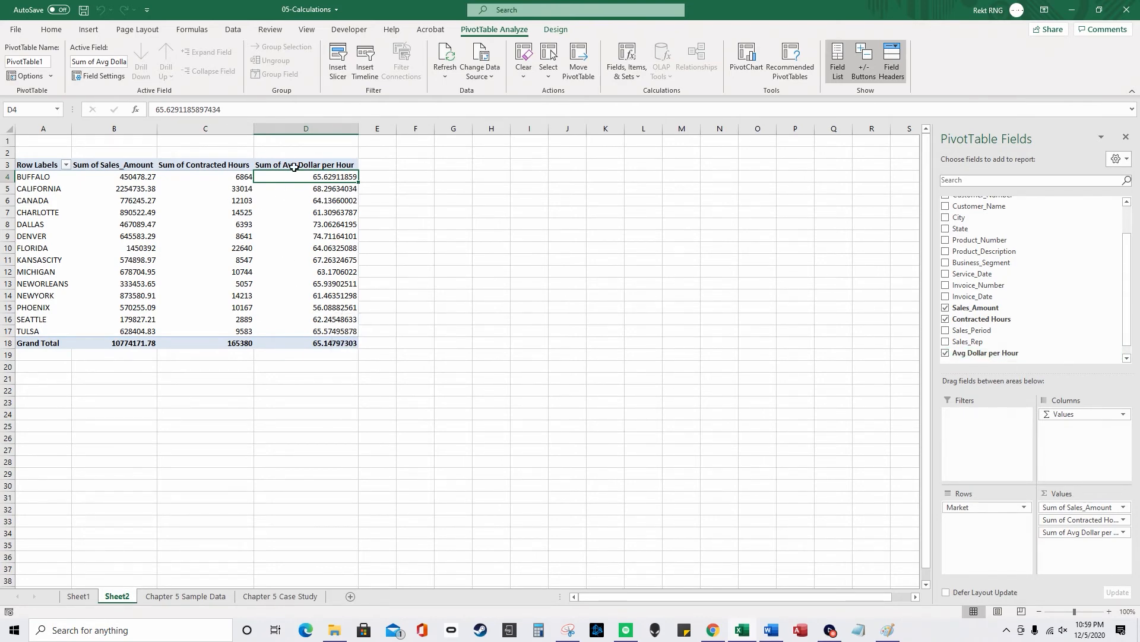
mouse_move(284, 196)
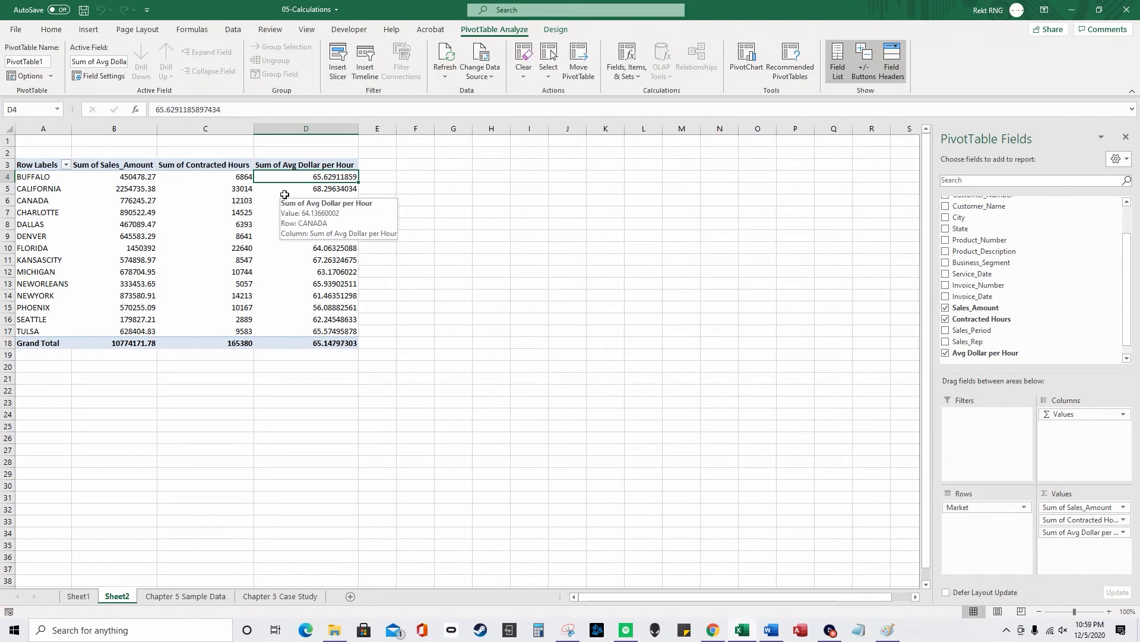
double_click(324, 165)
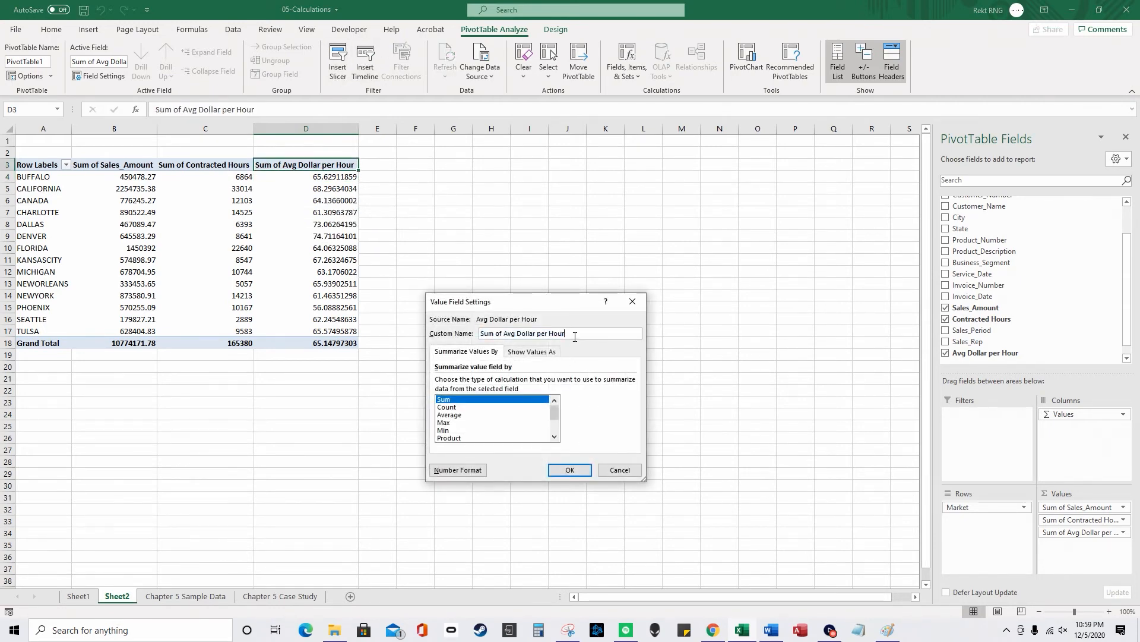
left_click_drag(503, 332, 424, 334)
key("BackSpace")
left_click(570, 469)
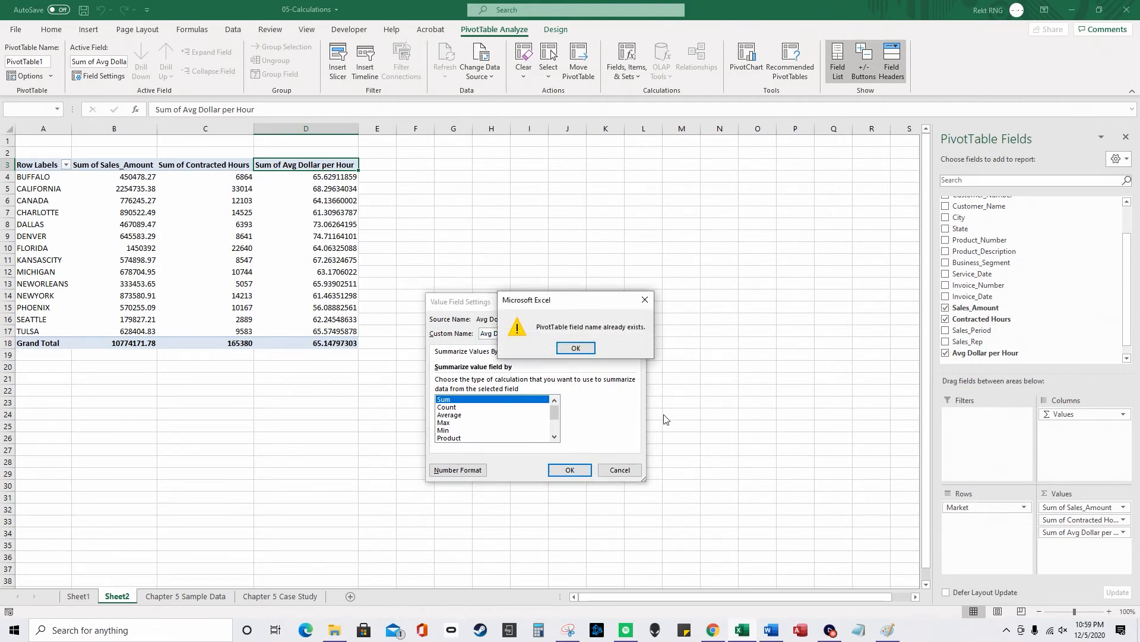
left_click(575, 348)
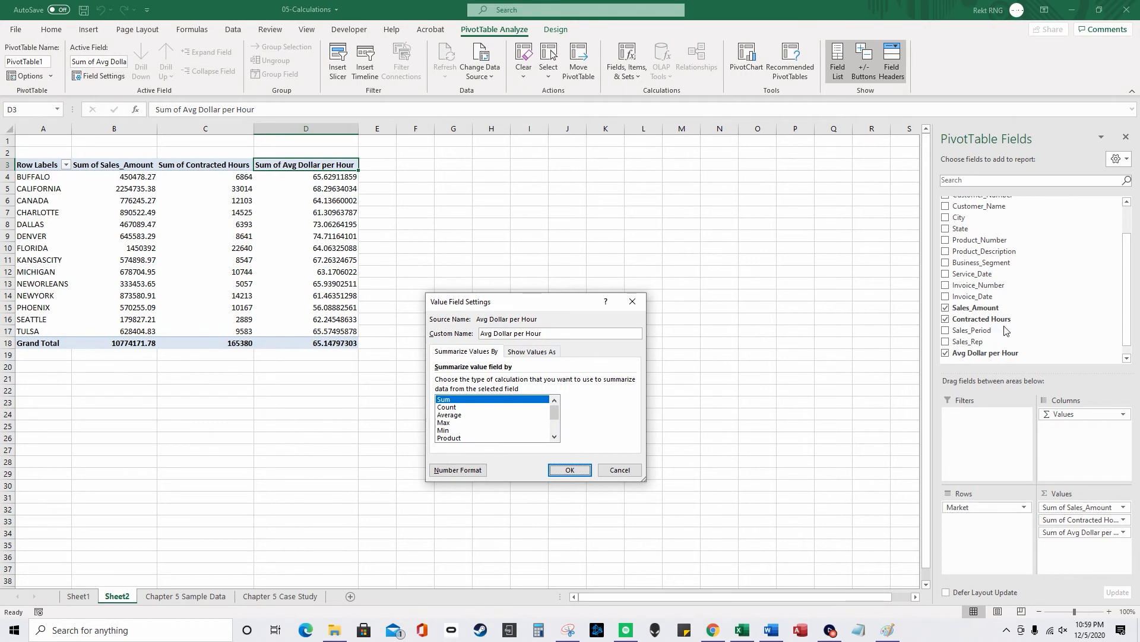
left_click(552, 332)
type("m")
left_click(569, 469)
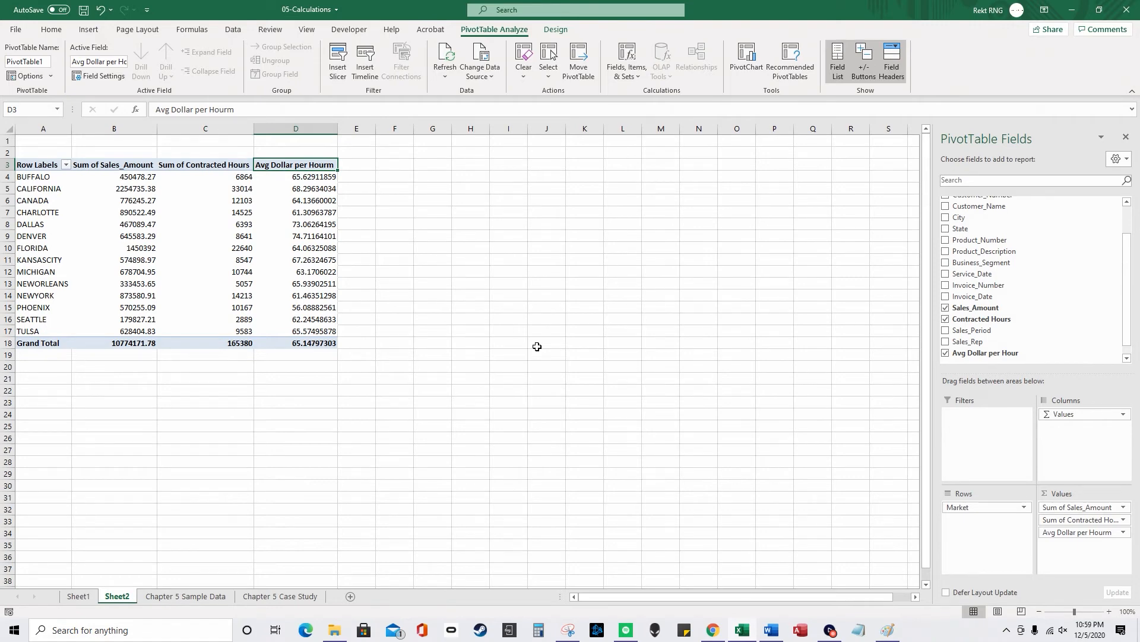
left_click(43, 331)
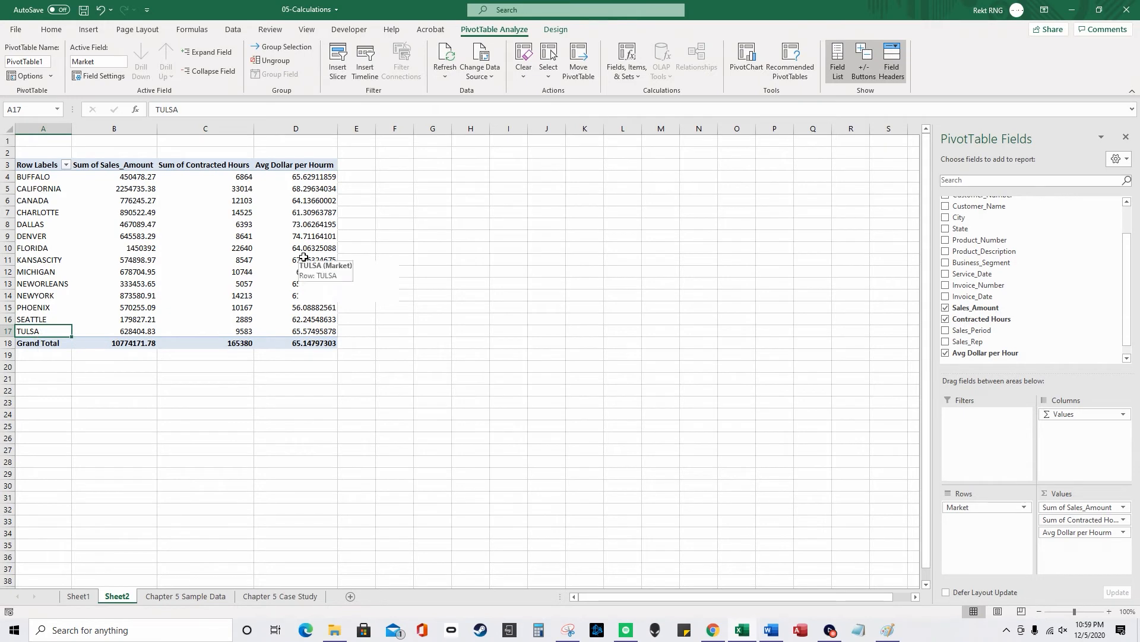
left_click(627, 68)
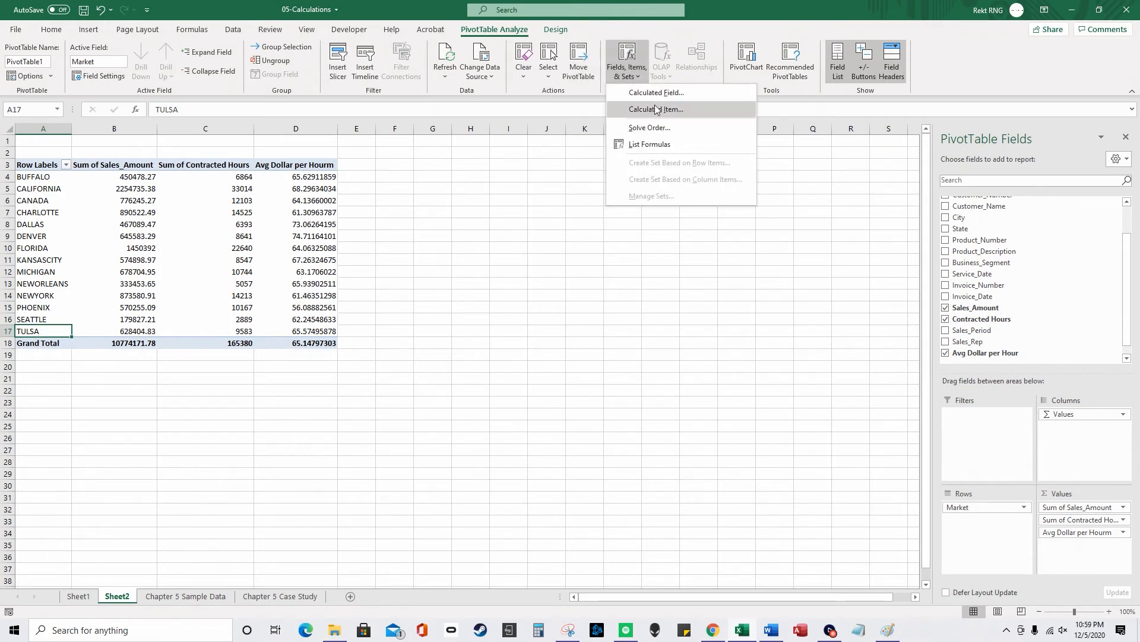
left_click(654, 109)
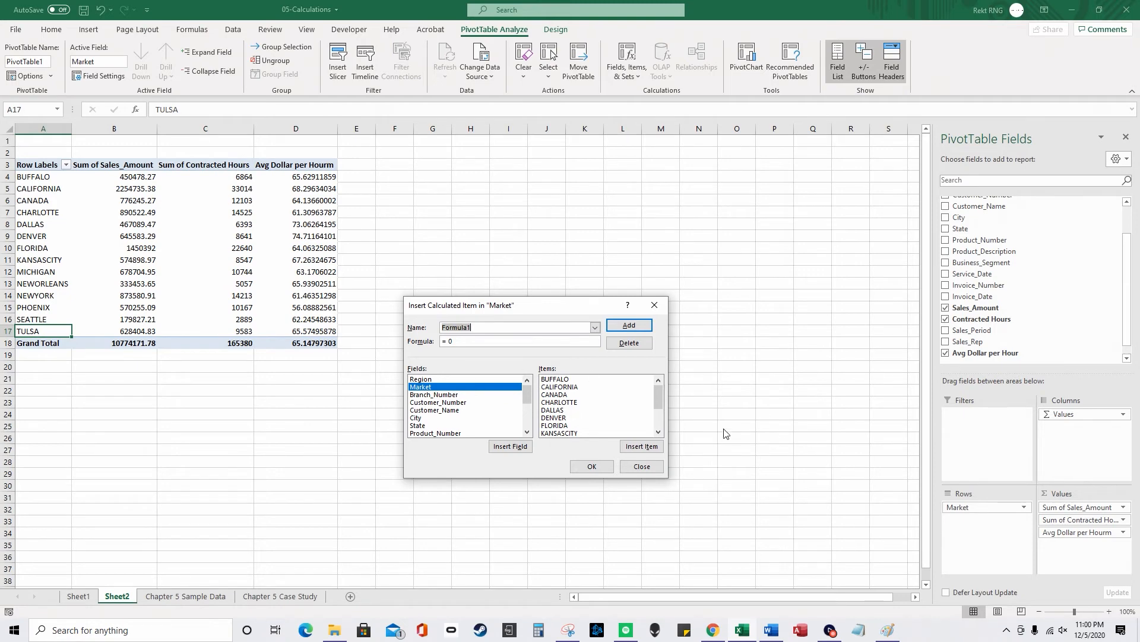
left_click(641, 466)
Step: Replace the pivot table's current fields with Sales_Period as rows and the sum of Sales_Amount as values
left_click_drag(1005, 510, 1049, 319)
left_click_drag(1079, 507, 1069, 315)
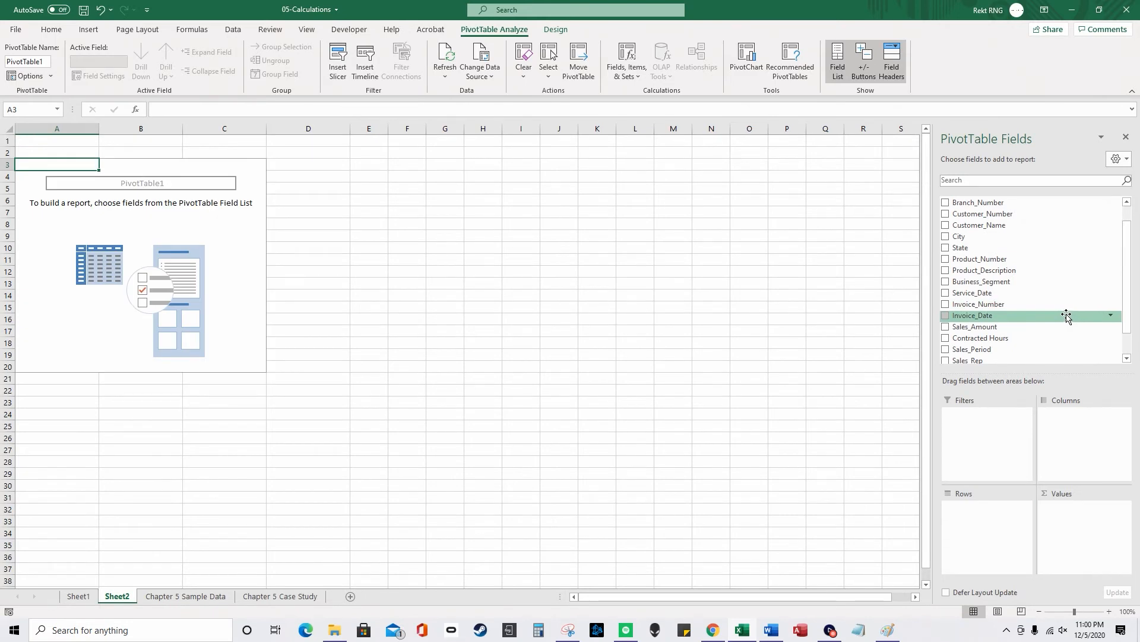
scroll(1062, 315, "up", 1)
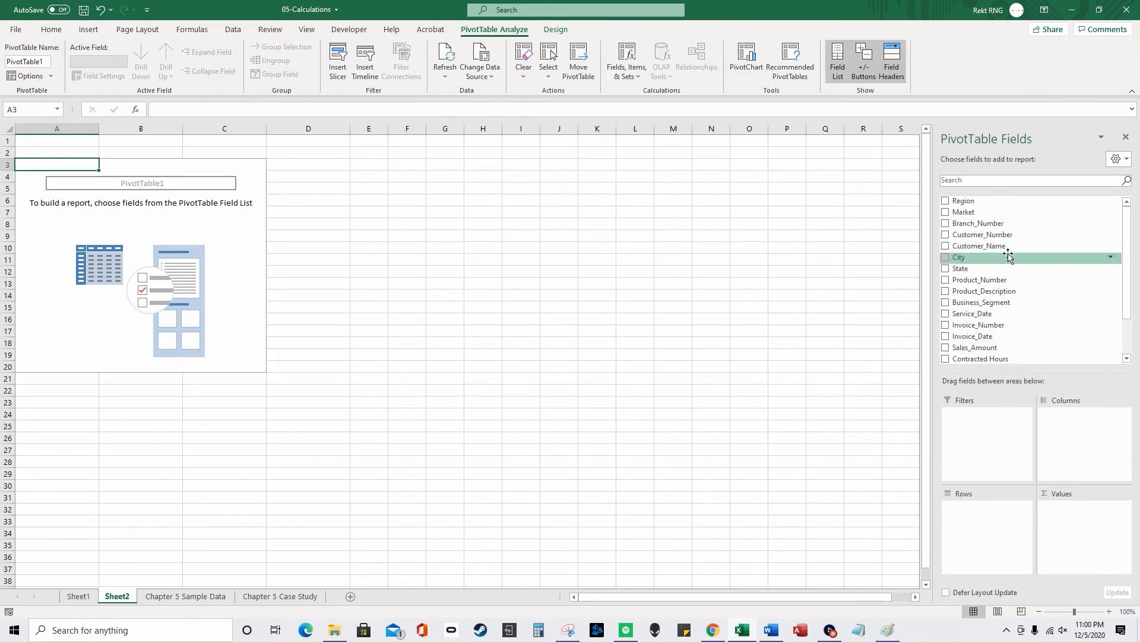
scroll(1004, 300, "down", 2)
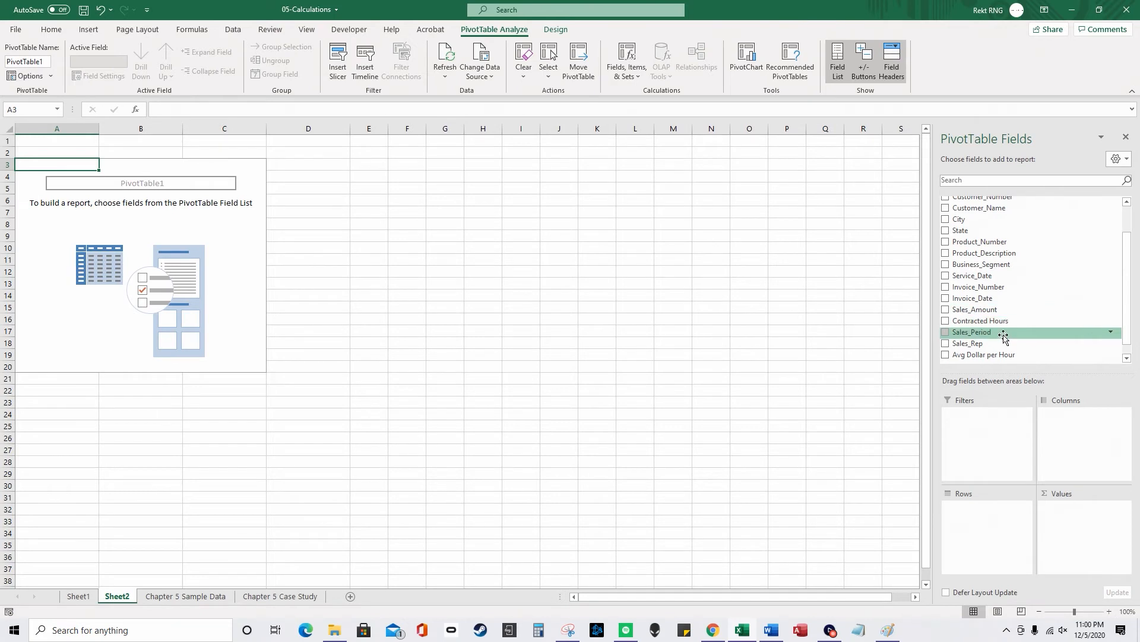
left_click_drag(1004, 335, 1006, 546)
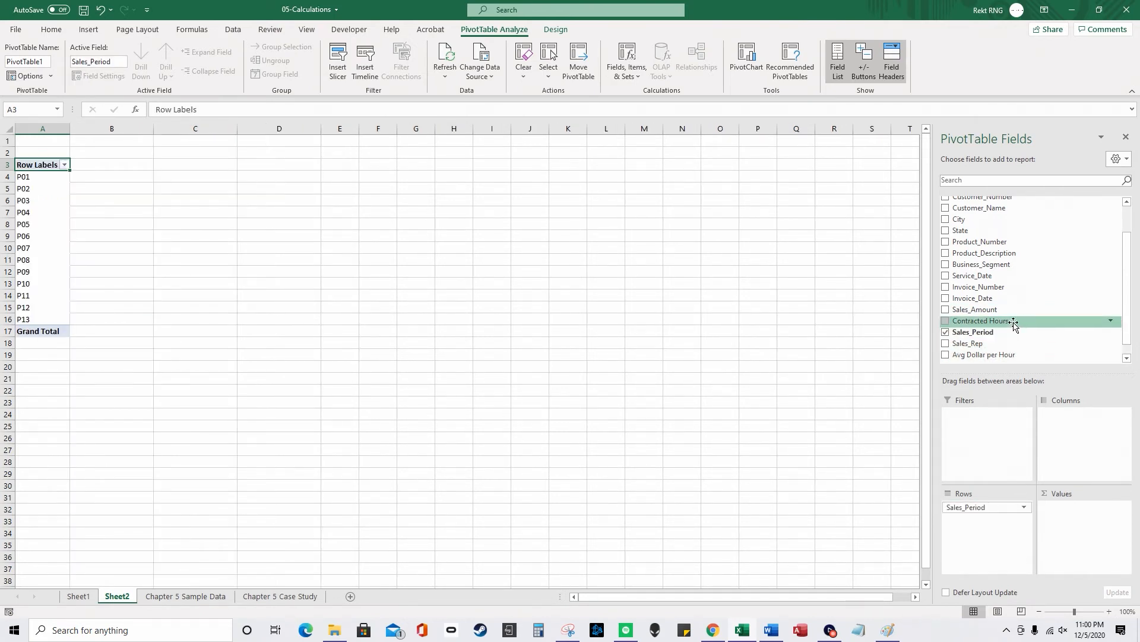
left_click_drag(1010, 310, 1077, 497)
Step: Start a calculated item in the Sales_Period field and name it Avg P01-P07
left_click_drag(39, 320, 40, 177)
left_click(39, 320)
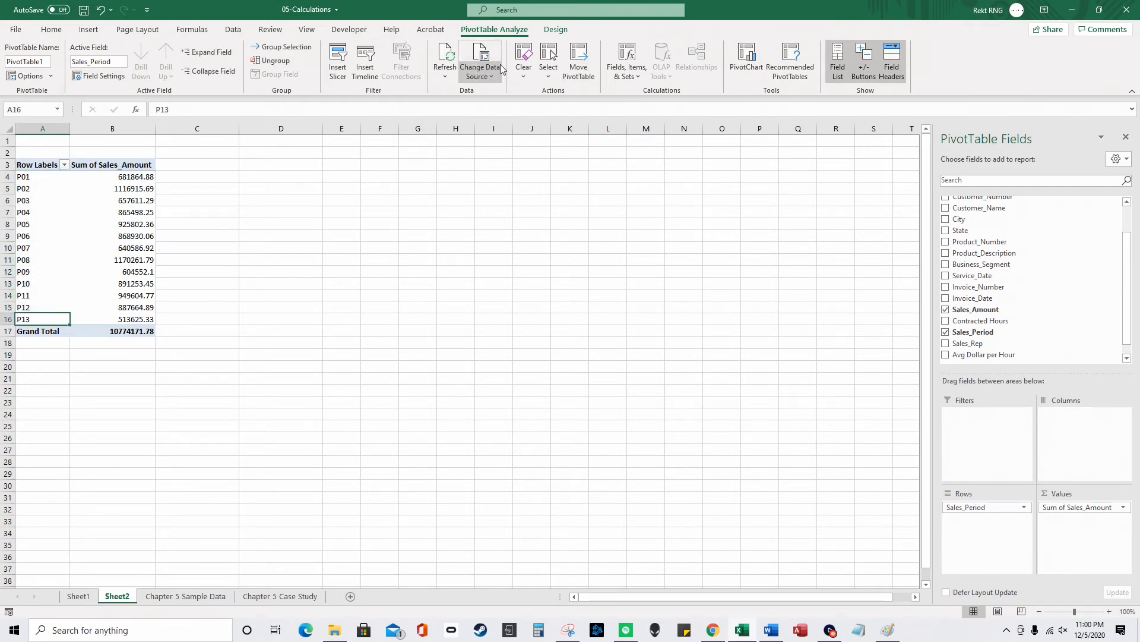
left_click(631, 76)
left_click(648, 111)
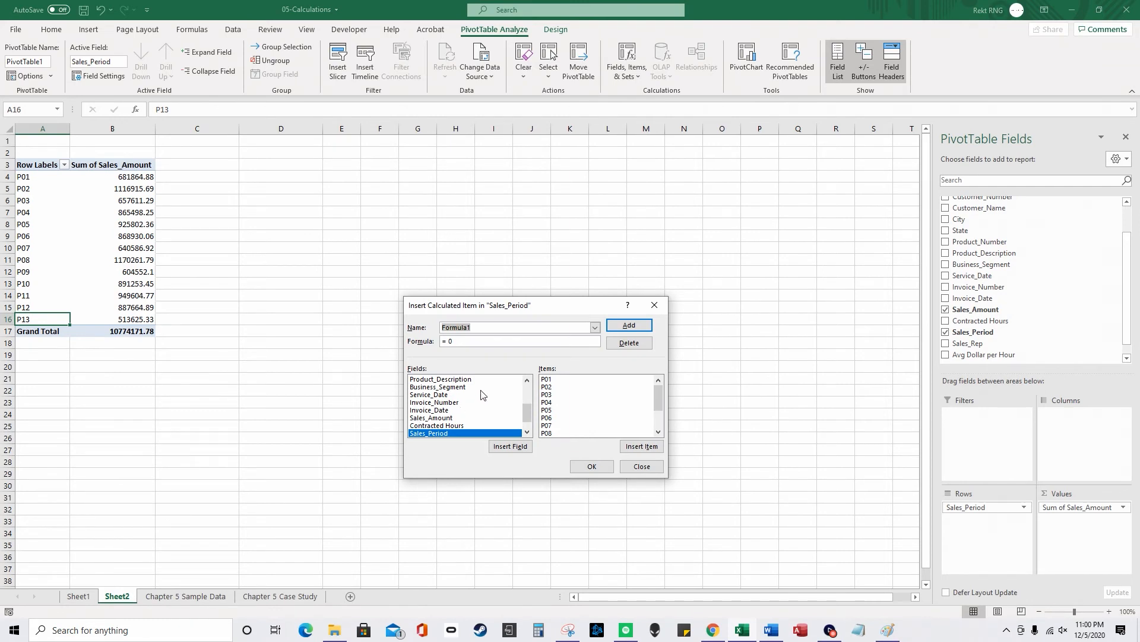
type("Avg P01-P07")
Step: Set the calculated item's formula to =average(P01, P02, P03, P04, P05, P06, P07) and add it to the pivot table
left_click(454, 339)
key("BackSpace")
type("average(")
double_click(570, 379)
type(",")
left_click(570, 387)
double_click(570, 386)
type(",")
double_click(566, 394)
type(",")
double_click(559, 403)
type(",")
double_click(559, 410)
type(",")
double_click(558, 417)
type(",")
double_click(557, 425)
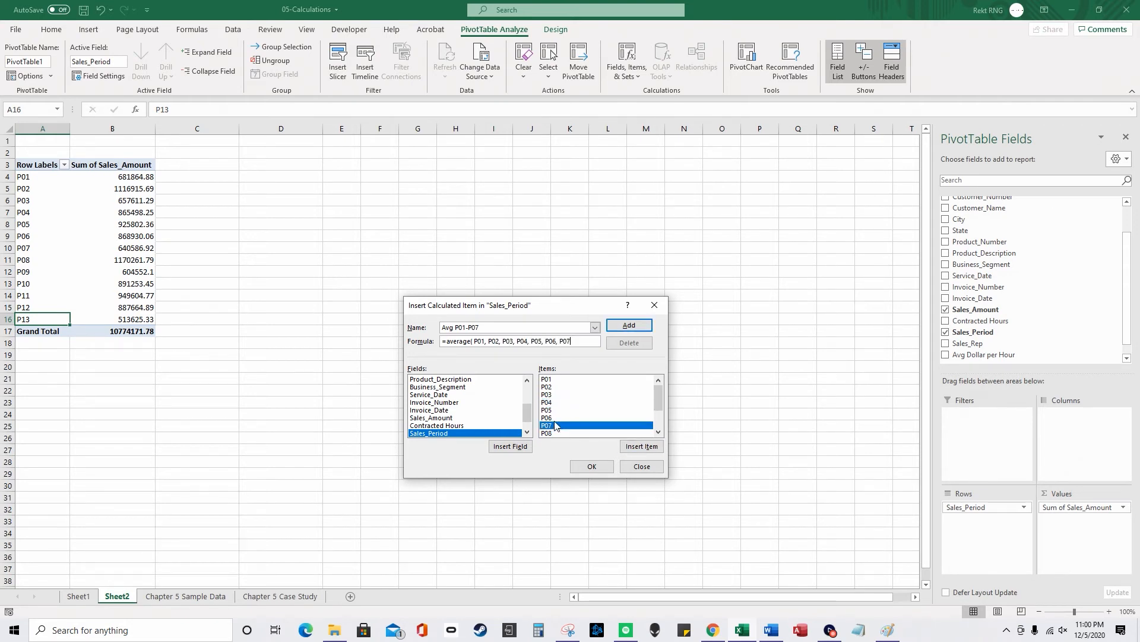
type(")")
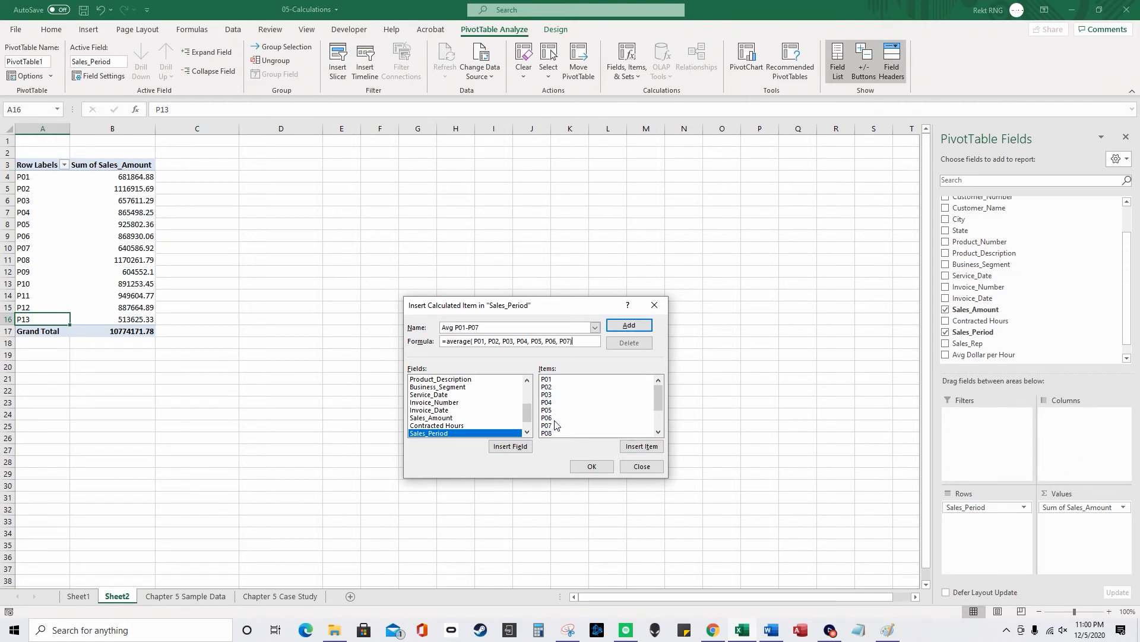
left_click(599, 470)
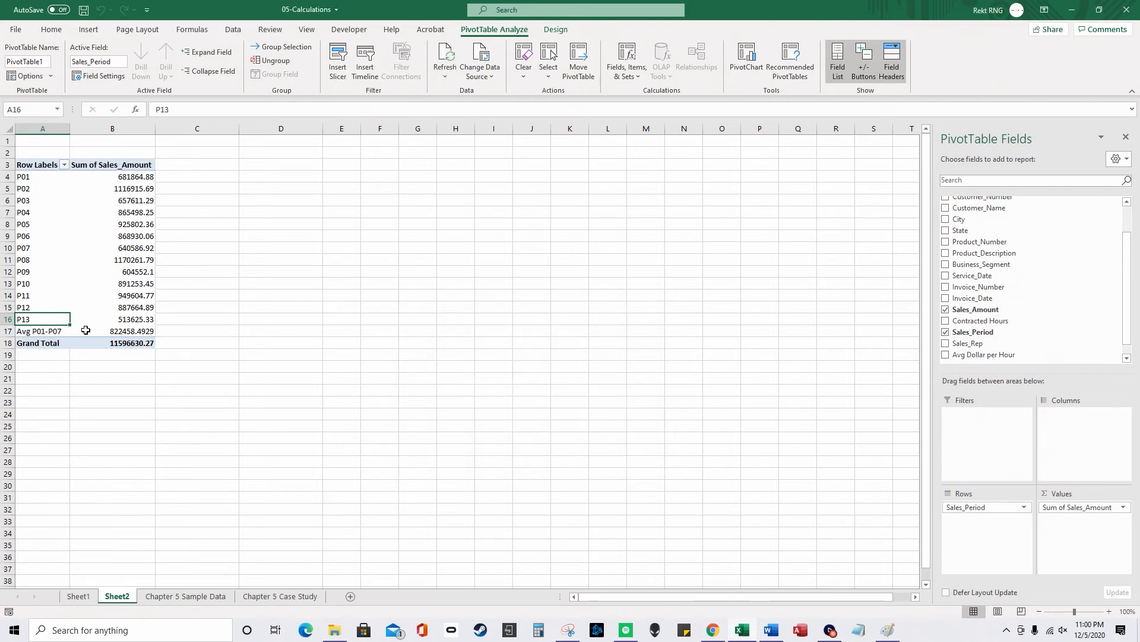
Step: Start a second calculated item in the Sales_Period field and name it Average of P08-P13
left_click_drag(122, 176, 118, 248)
left_click(38, 330)
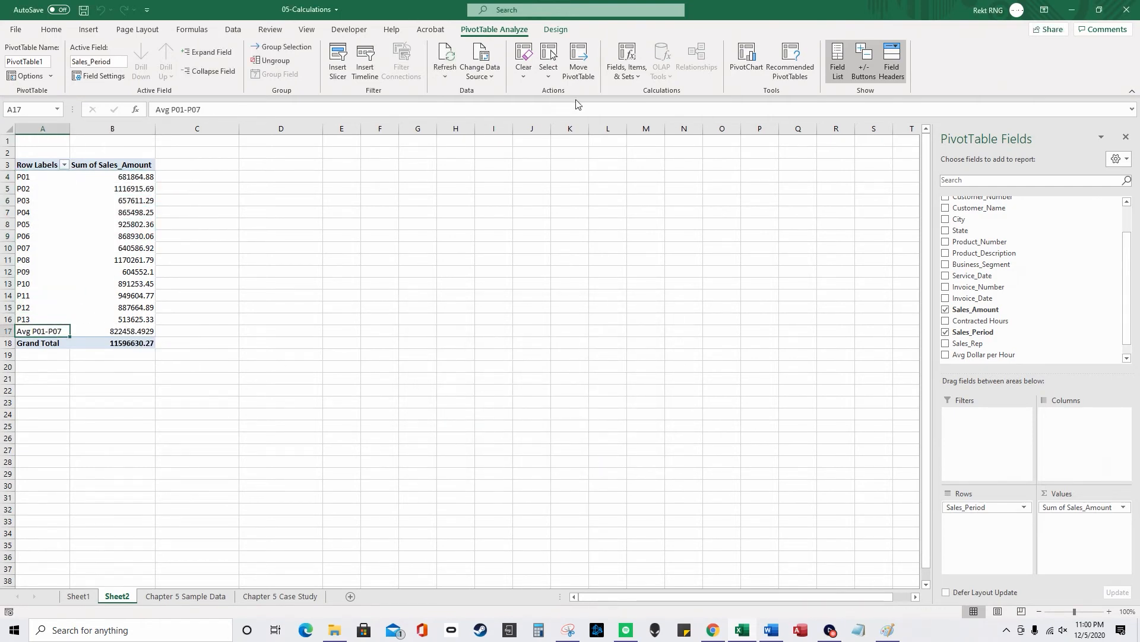
left_click(578, 62)
left_click(618, 419)
left_click(626, 65)
left_click(656, 109)
type("Average of")
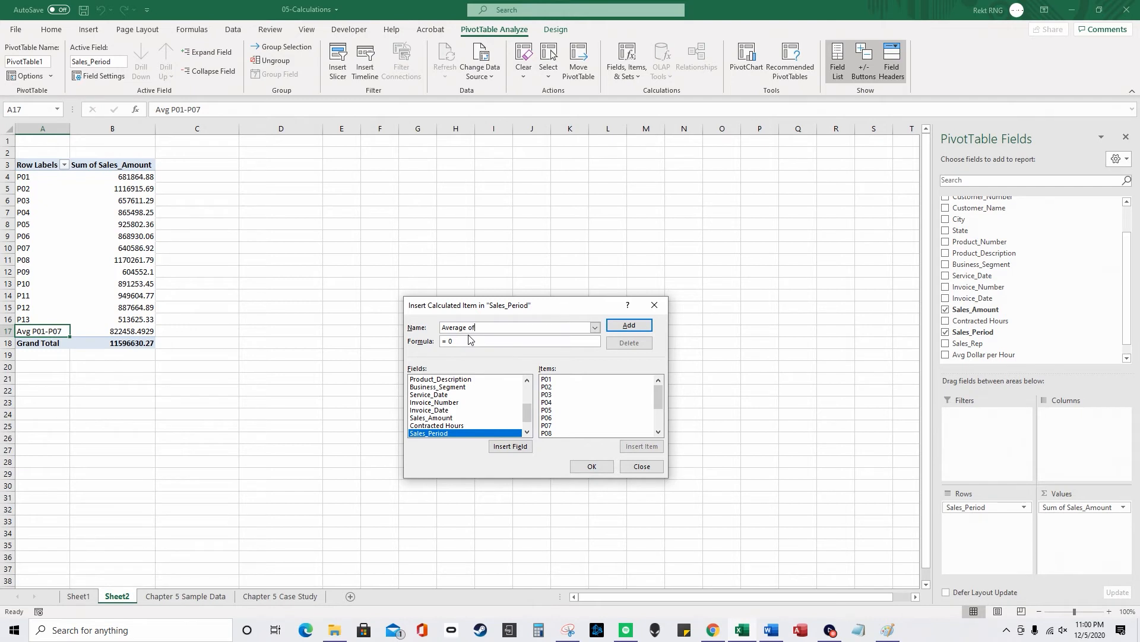
type(" P08-P13")
Step: Set the calculated item's formula to =average(P08, P09, P10, P11, P12, P13) and add it to the pivot table
key("BackSpace")
key("BackSpace")
type("average")
scroll(561, 415, "down", 2)
type("(")
double_click(558, 404)
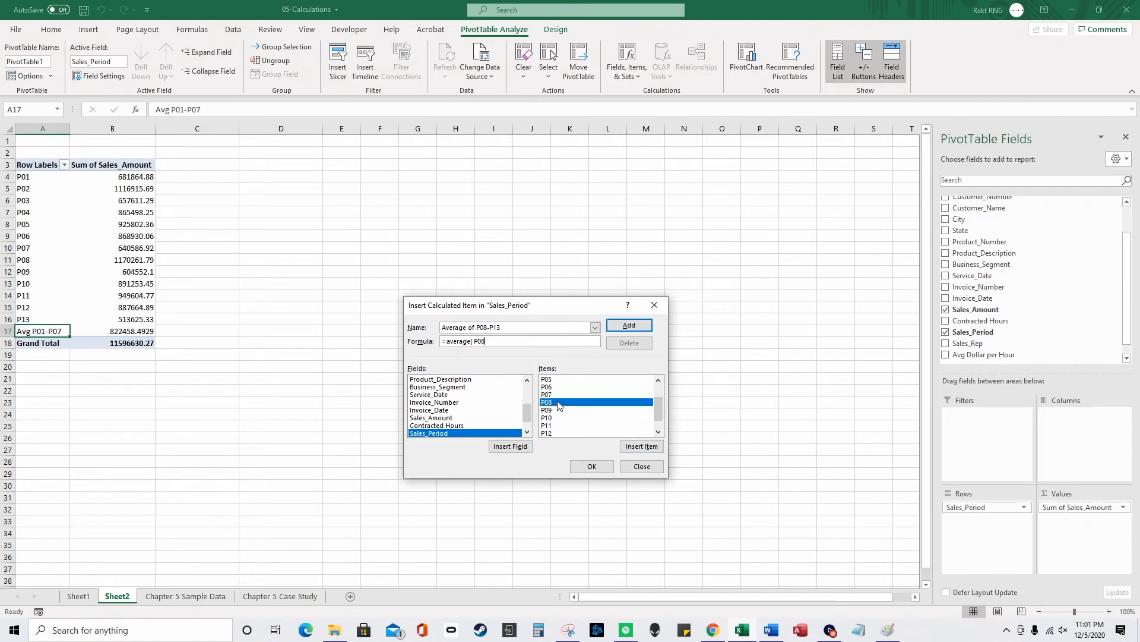
type(",")
scroll(559, 410, "up", 1)
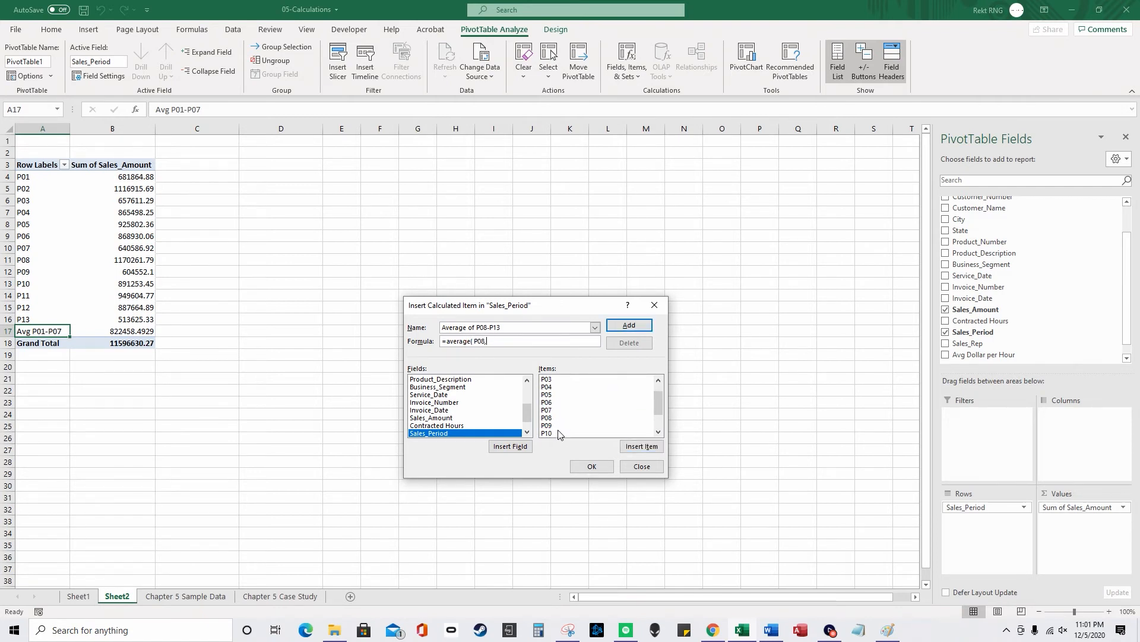
double_click(557, 425)
type(",")
scroll(557, 423, "down", 1)
left_click(554, 419)
double_click(554, 418)
type(", P10,")
double_click(556, 426)
type(", P11")
scroll(556, 426, "down", 2)
double_click(556, 418)
type(", P12,")
left_click(557, 426)
double_click(556, 426)
type(")")
left_click(586, 469)
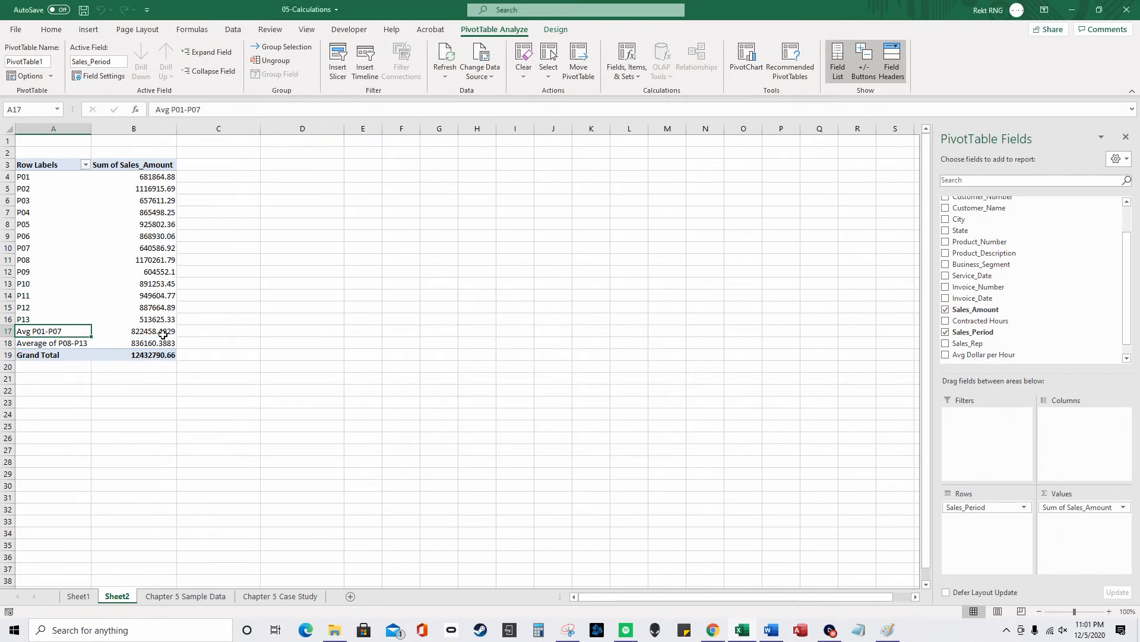
Step: Filter the row labels to only Avg P01-P07 and Average of P08-P13, and inspect the second average's formula
left_click(85, 165)
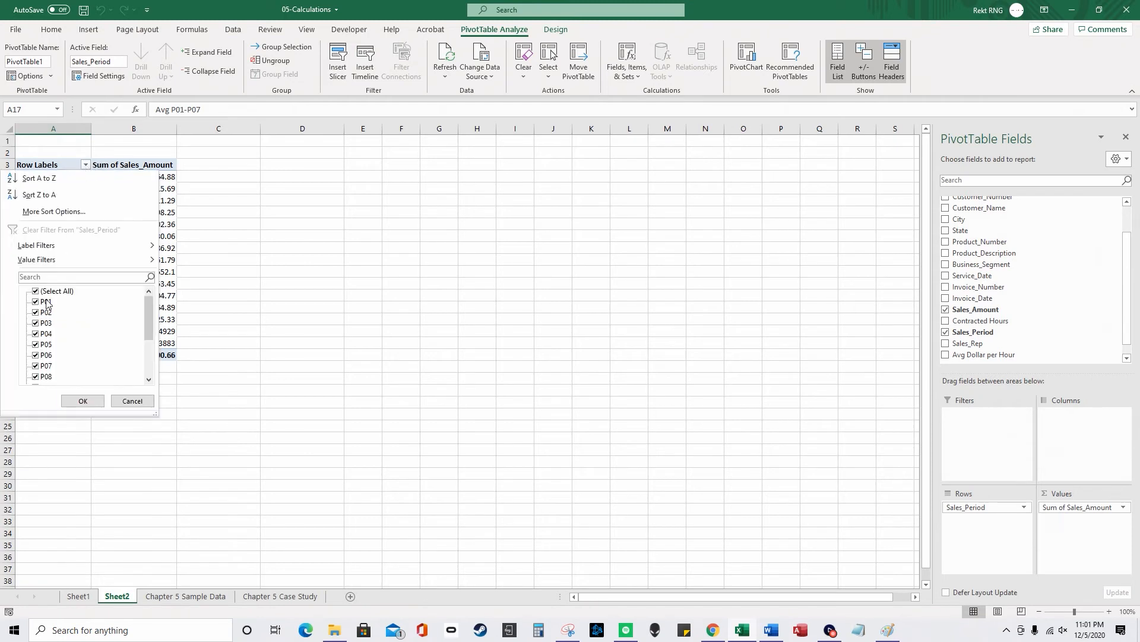
left_click(59, 291)
scroll(139, 320, "down", 3)
left_click(36, 366)
left_click(36, 377)
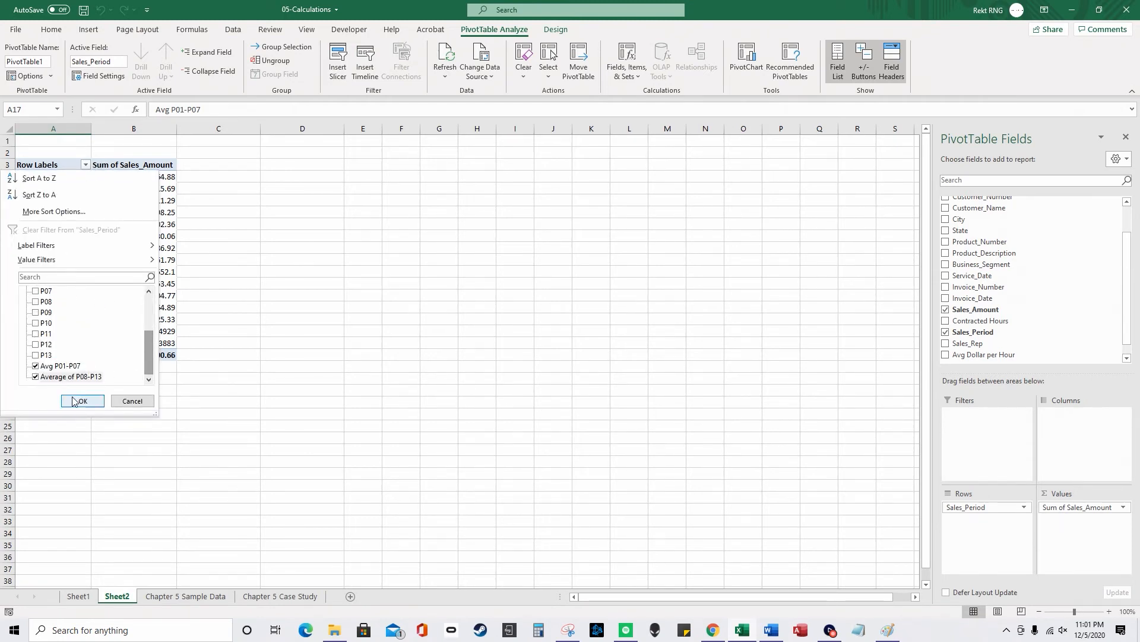
left_click(82, 401)
left_click(160, 189)
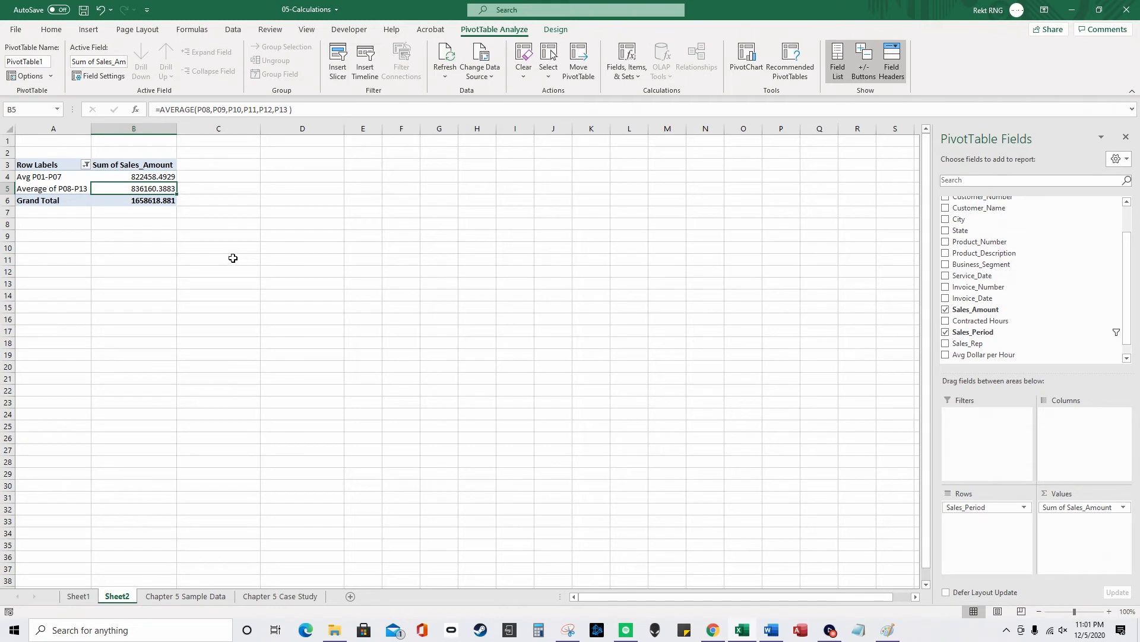
mouse_move(153, 188)
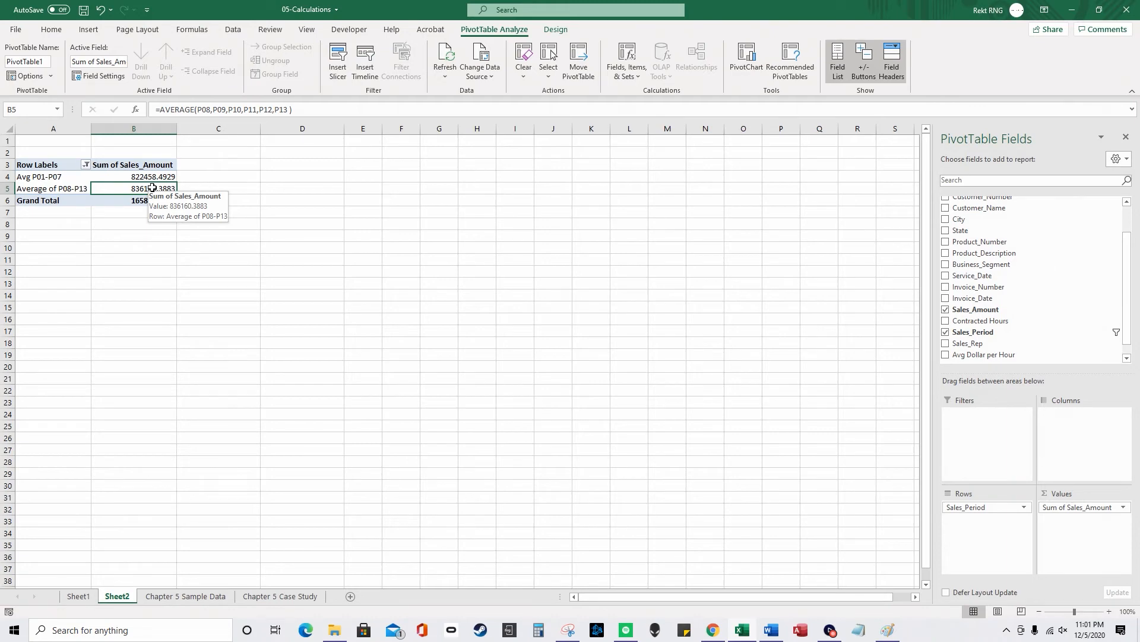
Step: Replace the pivot table's fields with Product_Number as rows and the sums of Sales_Amount and Contracted Hours as values
left_click_drag(985, 506, 1010, 288)
left_click_drag(1064, 509, 1068, 329)
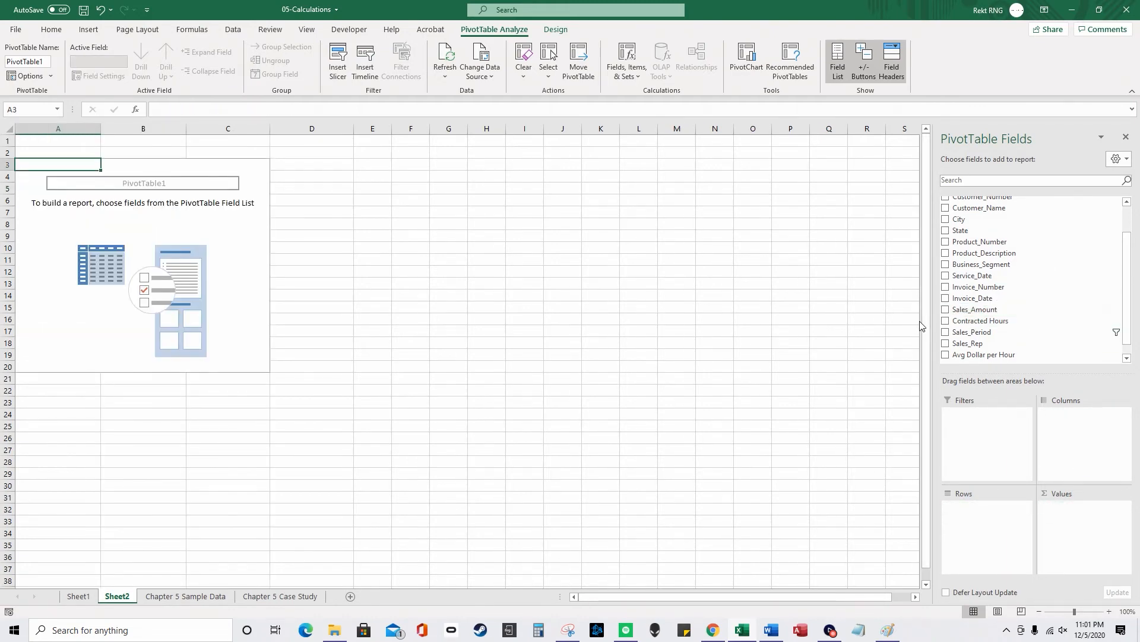
scroll(1021, 287, "up", 2)
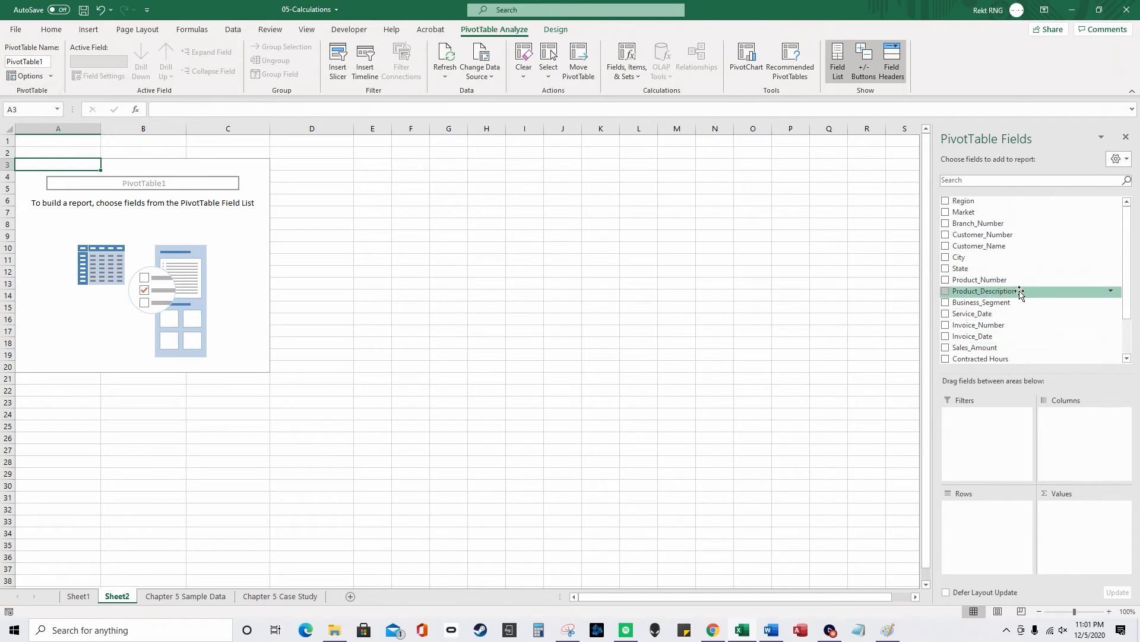
left_click_drag(1010, 281, 993, 525)
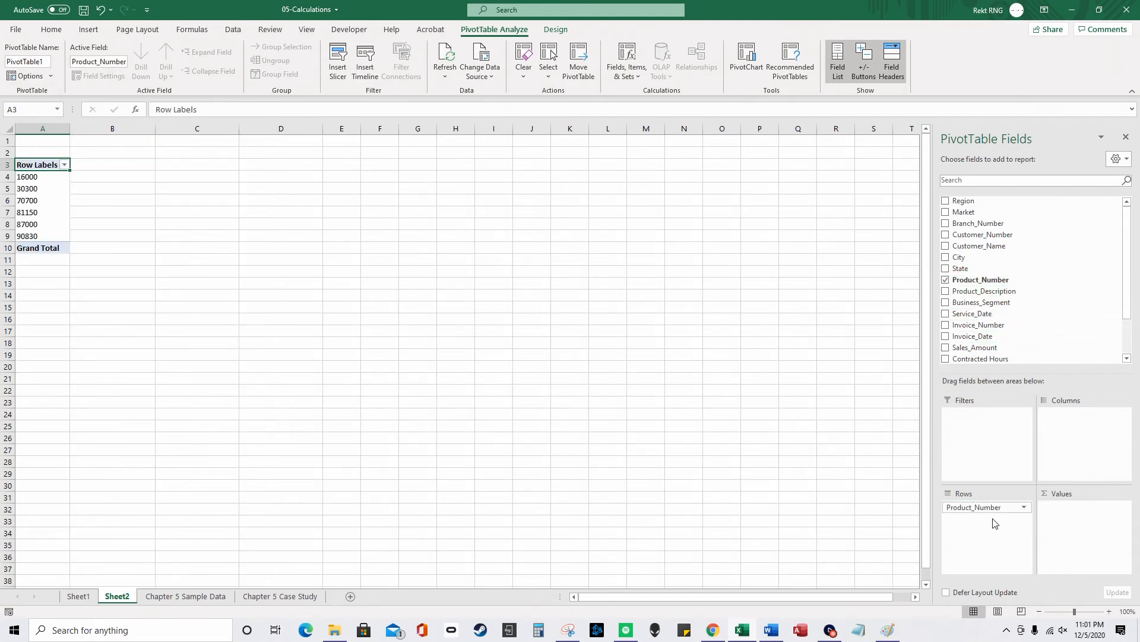
scroll(1005, 332, "down", 3)
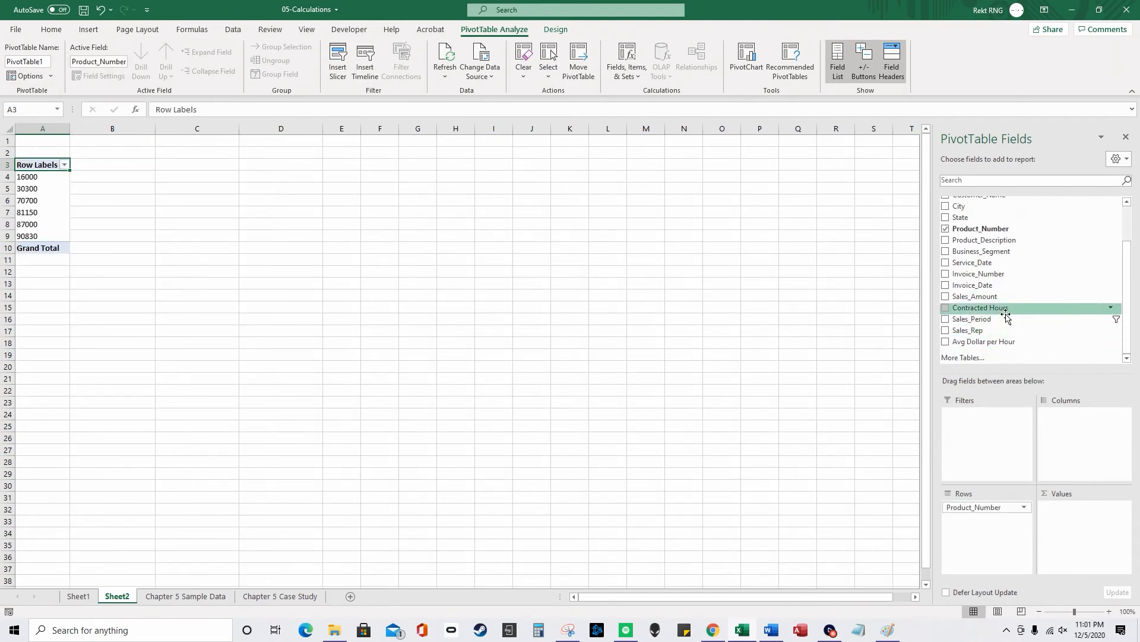
left_click_drag(1004, 296, 1096, 534)
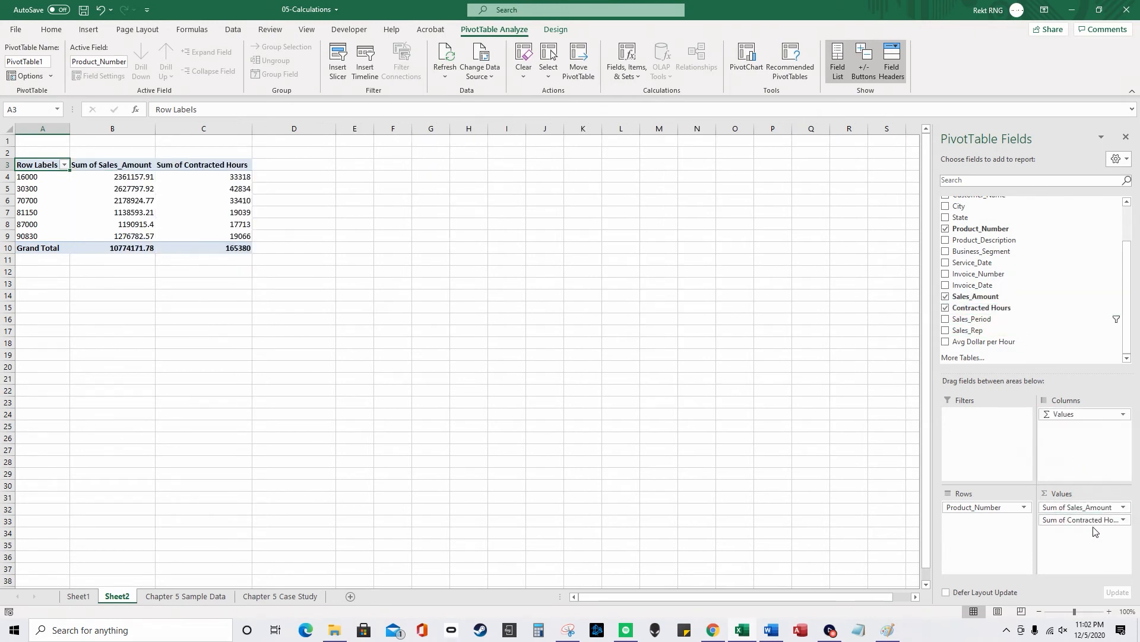
Step: Start a new calculated field in the pivot table and name it Hours x Sales
left_click(221, 177)
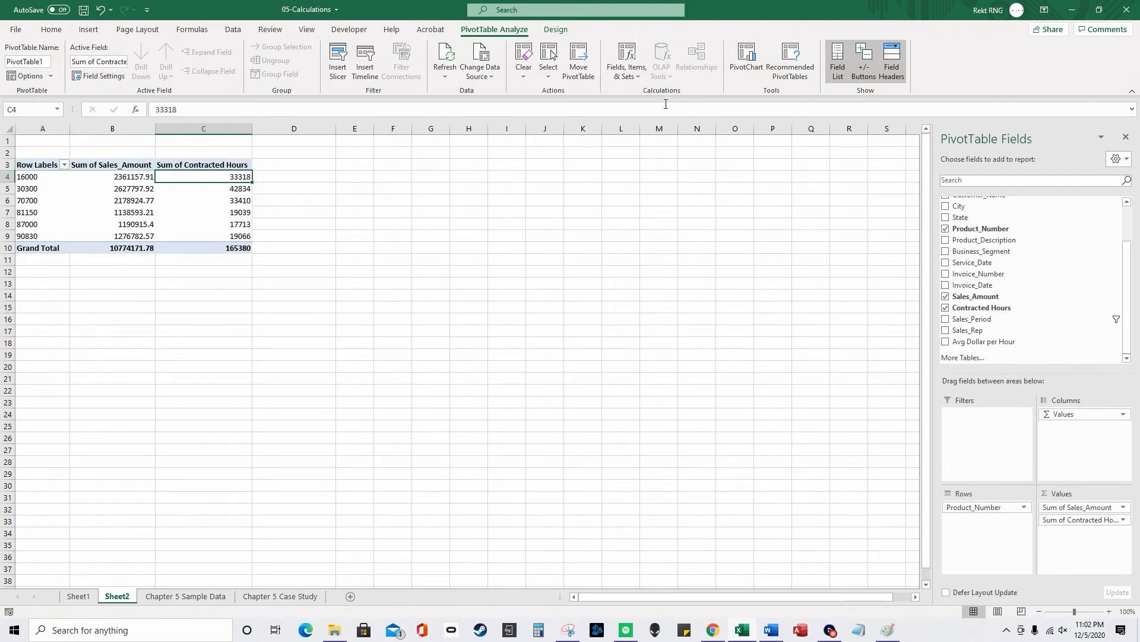
left_click(638, 84)
left_click(653, 91)
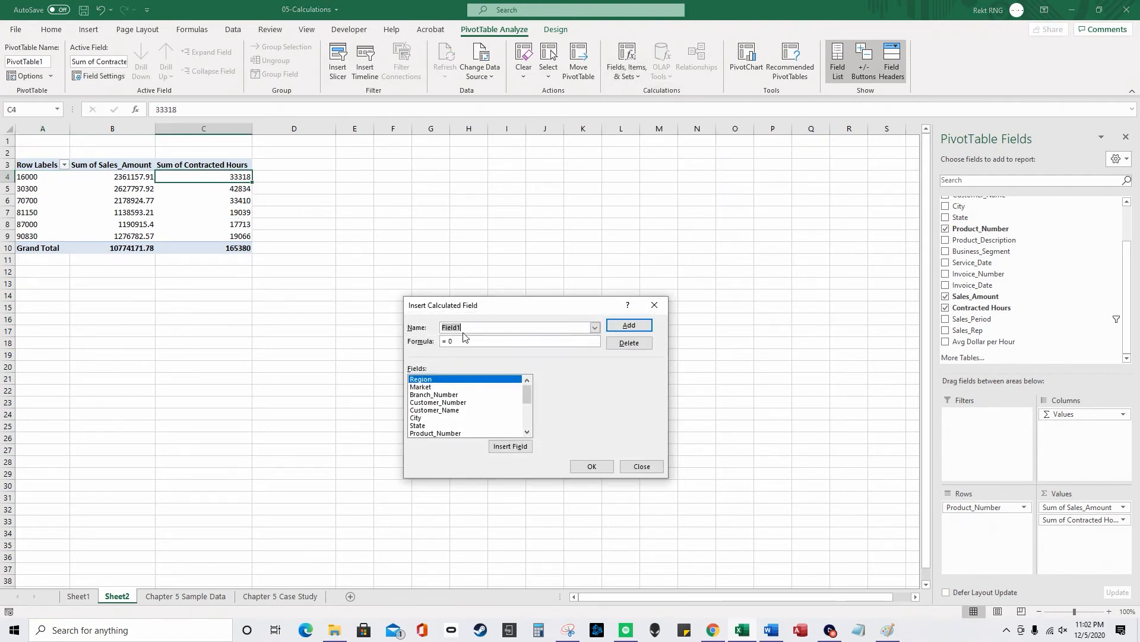
type("Ho")
Step: Set the calculated field's formula to =Sales_Amount*'Contracted Hours' and add it to the pivot table
left_click(472, 339)
key("BackSpace")
key("BackSpace")
left_click_drag(530, 393, 531, 432)
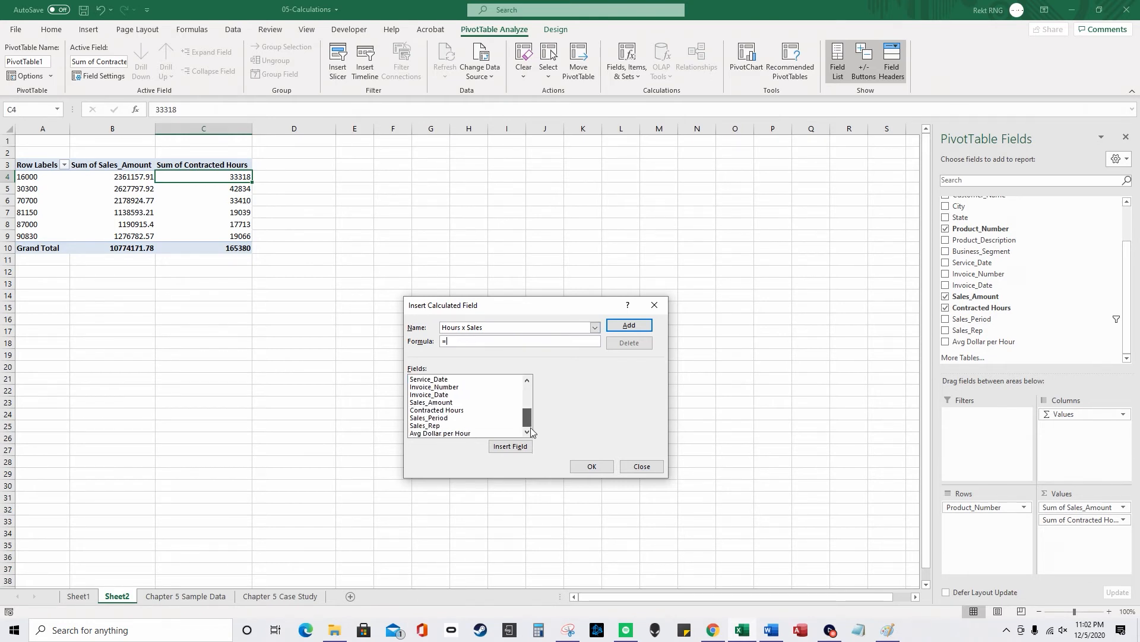
double_click(459, 404)
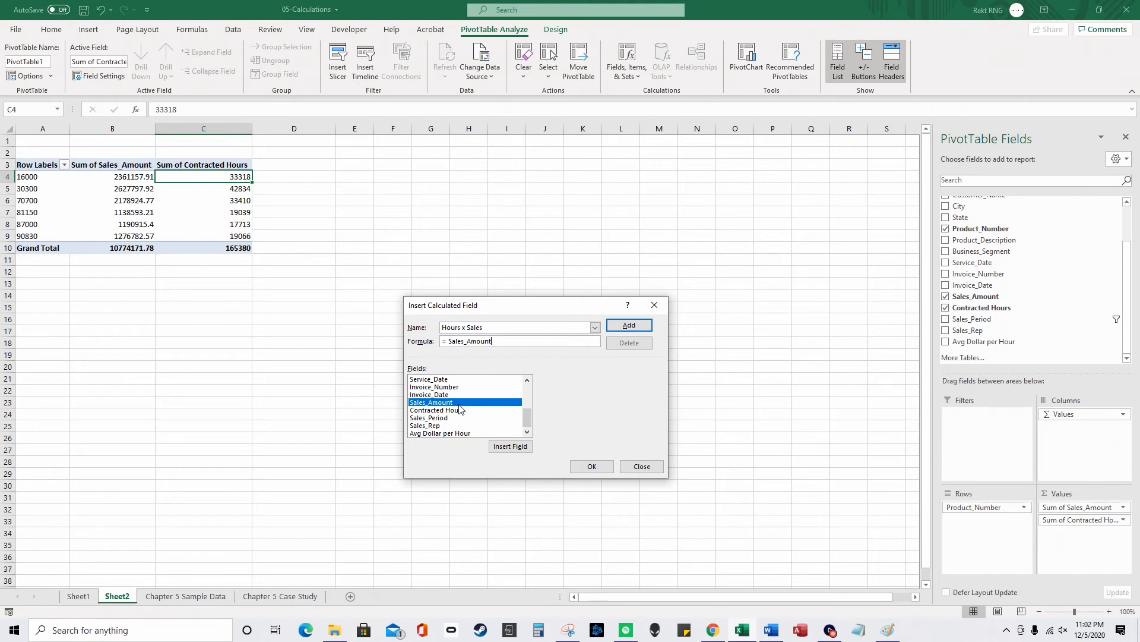
type("*")
left_click(461, 411)
double_click(461, 410)
left_click(592, 466)
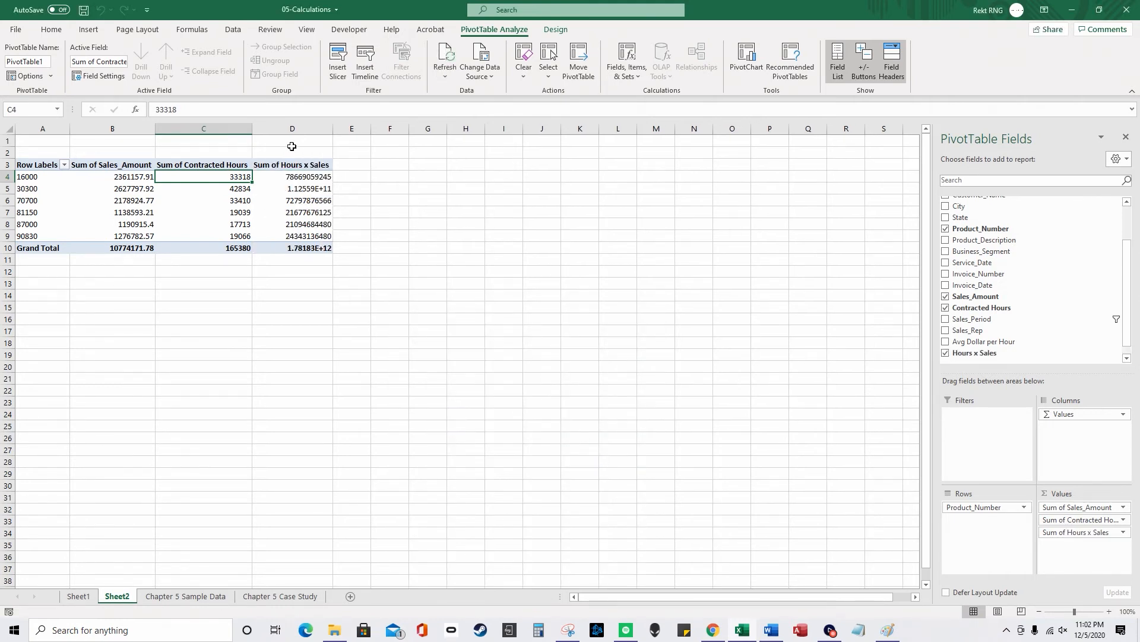
Step: Apply comma style to the Sum of Hours x Sales values in D4:D10, including the grand total
left_click(316, 249)
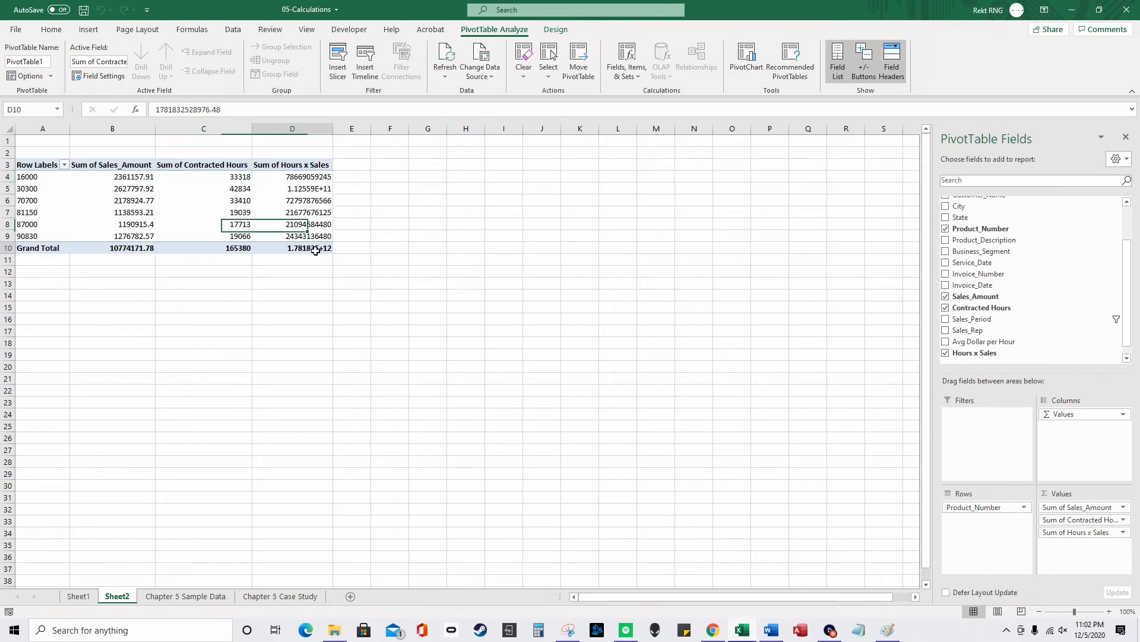
left_click_drag(339, 127, 339, 247)
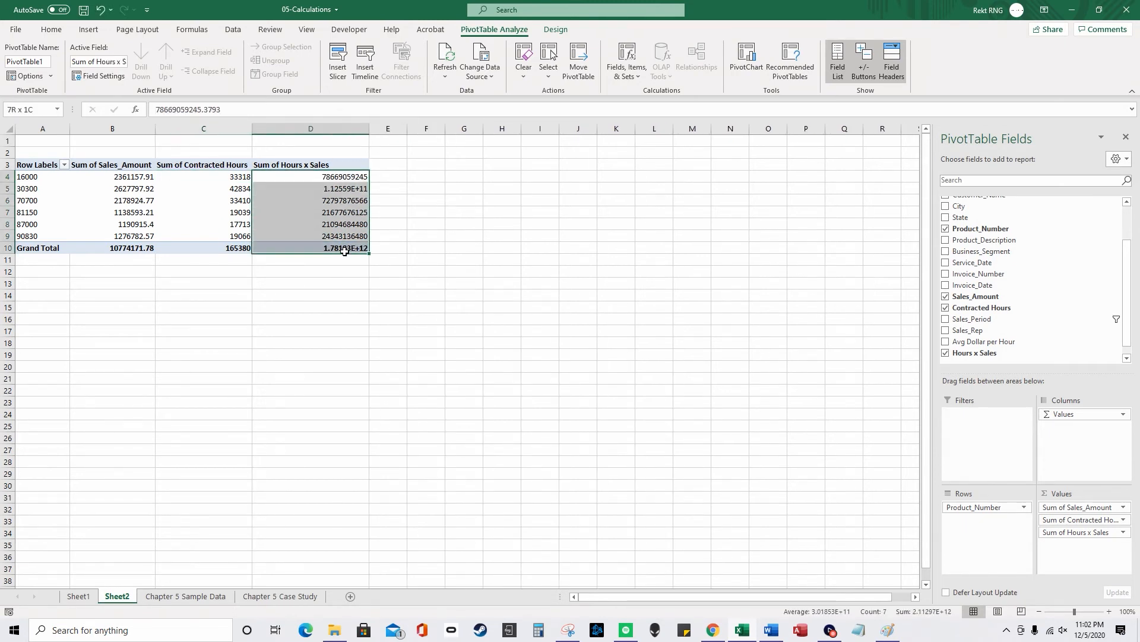
left_click(51, 29)
left_click(442, 71)
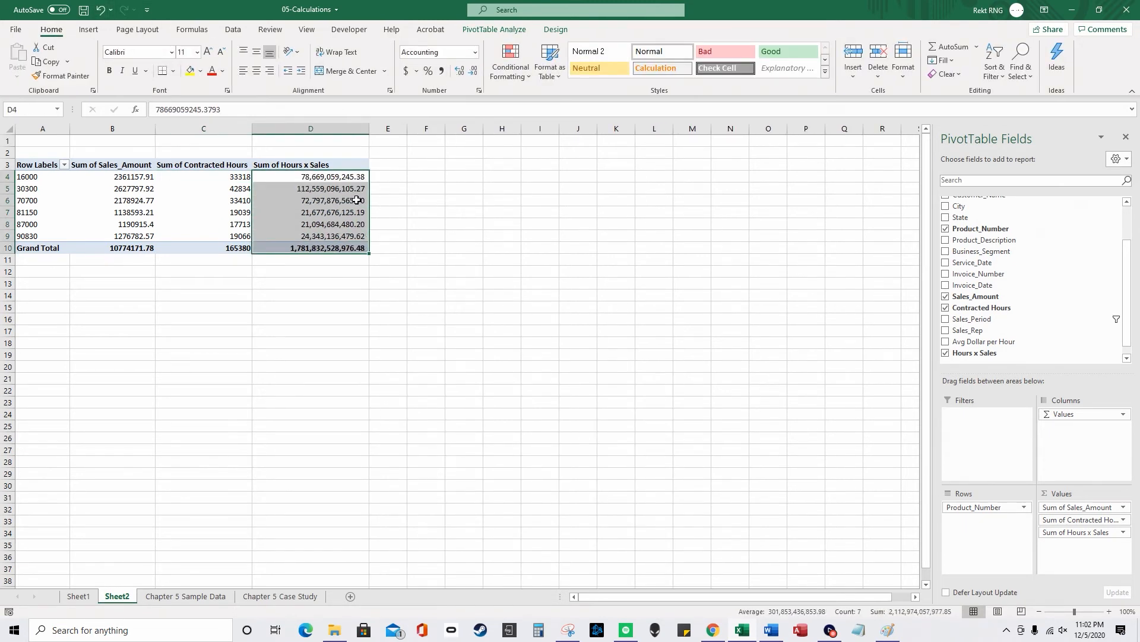
Step: Enter a formula in G4 that adds the six products' Hours x Sales values, and apply comma style to it
left_click(333, 178)
left_click_drag(334, 236, 333, 177)
left_click(461, 175)
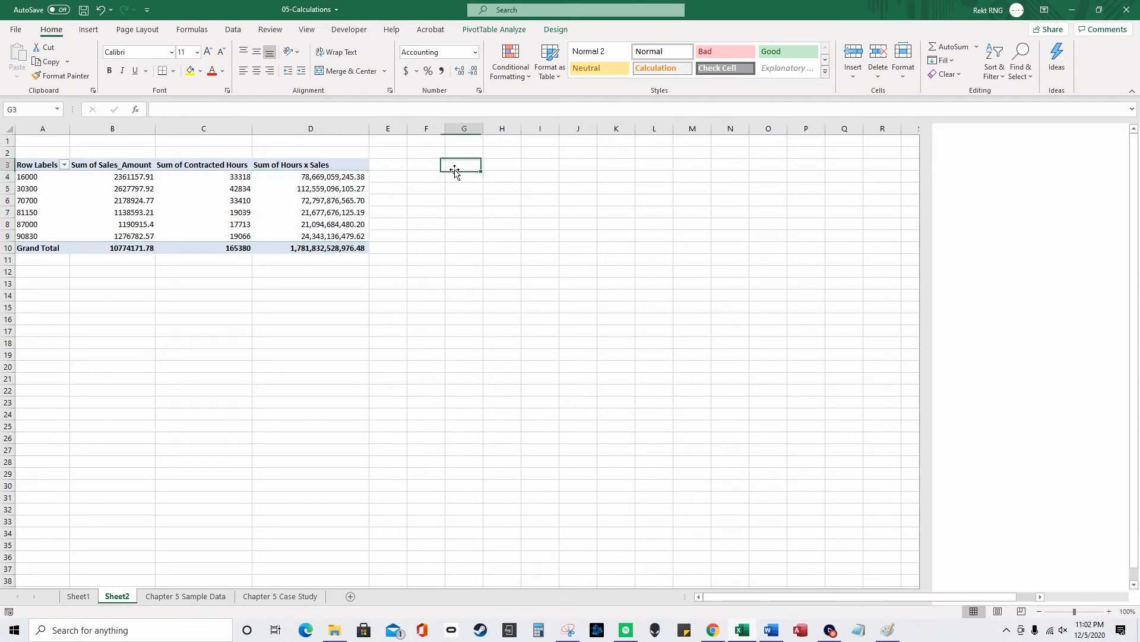
type("=")
left_click(357, 176)
type("+")
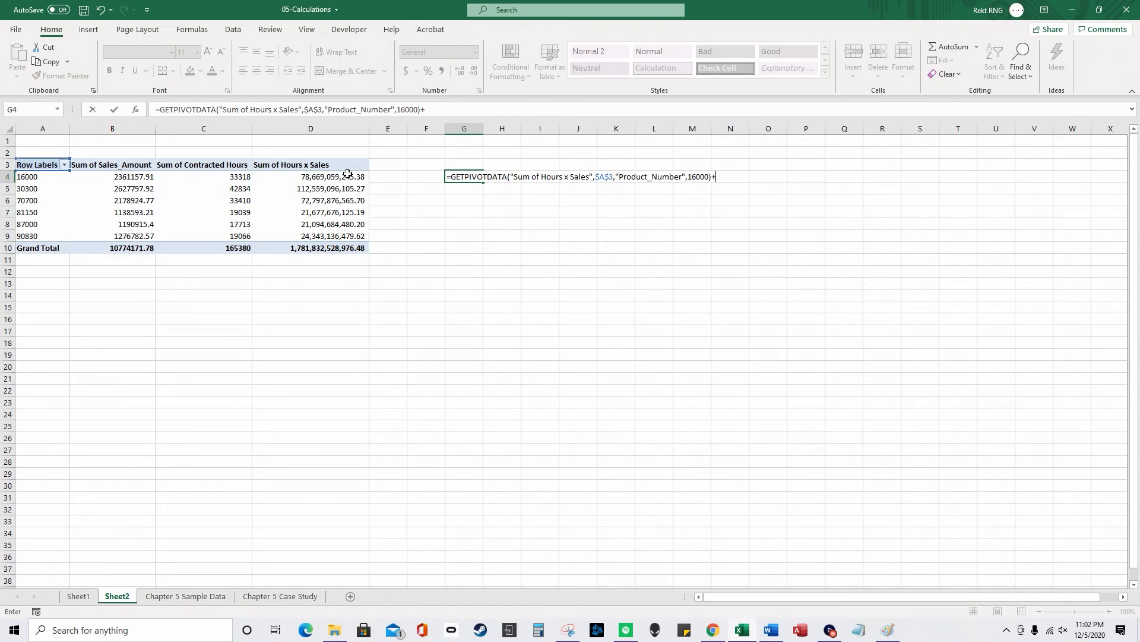
left_click(331, 187)
type("+")
left_click(323, 201)
type("+")
left_click(327, 212)
type("+")
left_click(328, 224)
type("+")
left_click(348, 236)
key("Return")
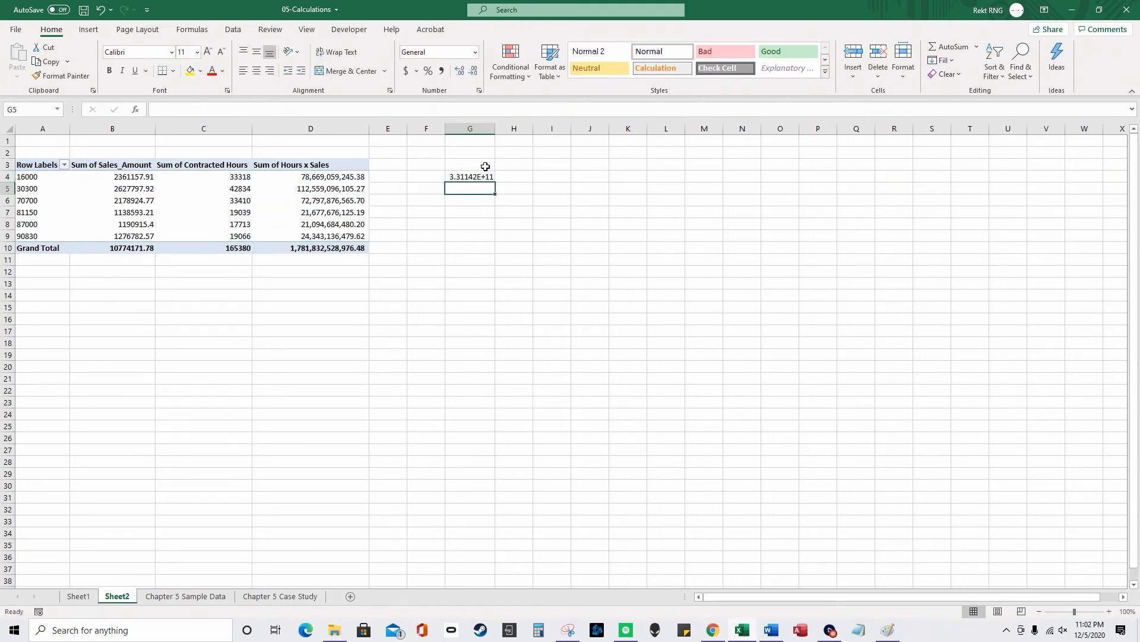
left_click(467, 178)
left_click(441, 71)
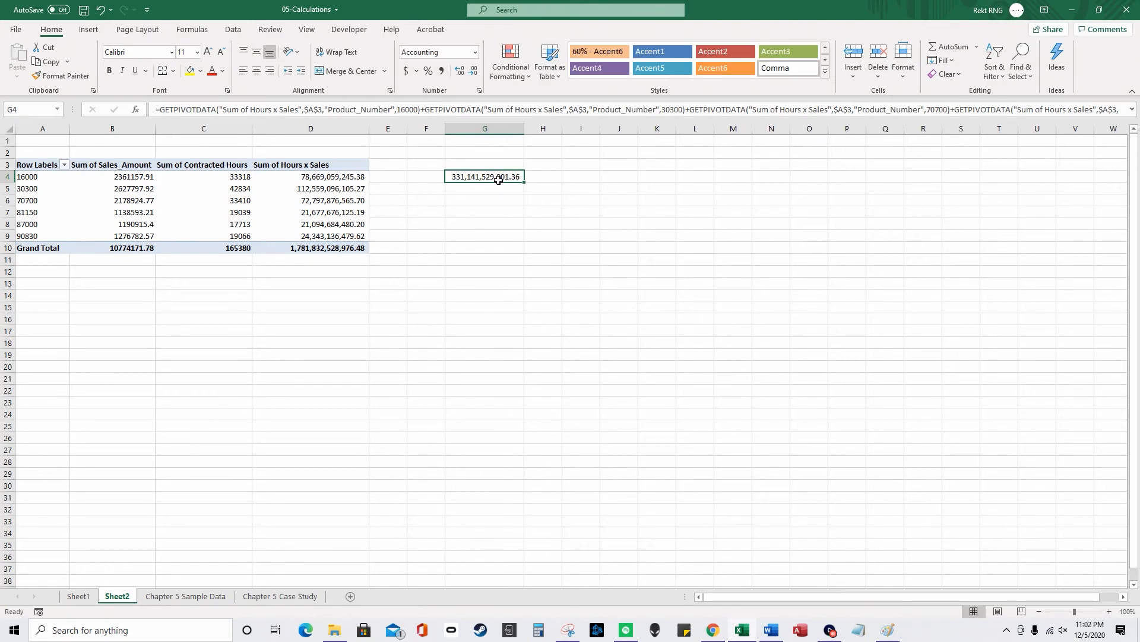
Step: Compare the Hours x Sales grand total in D10 with the sum of the six product values in D4:D9
left_click(324, 246)
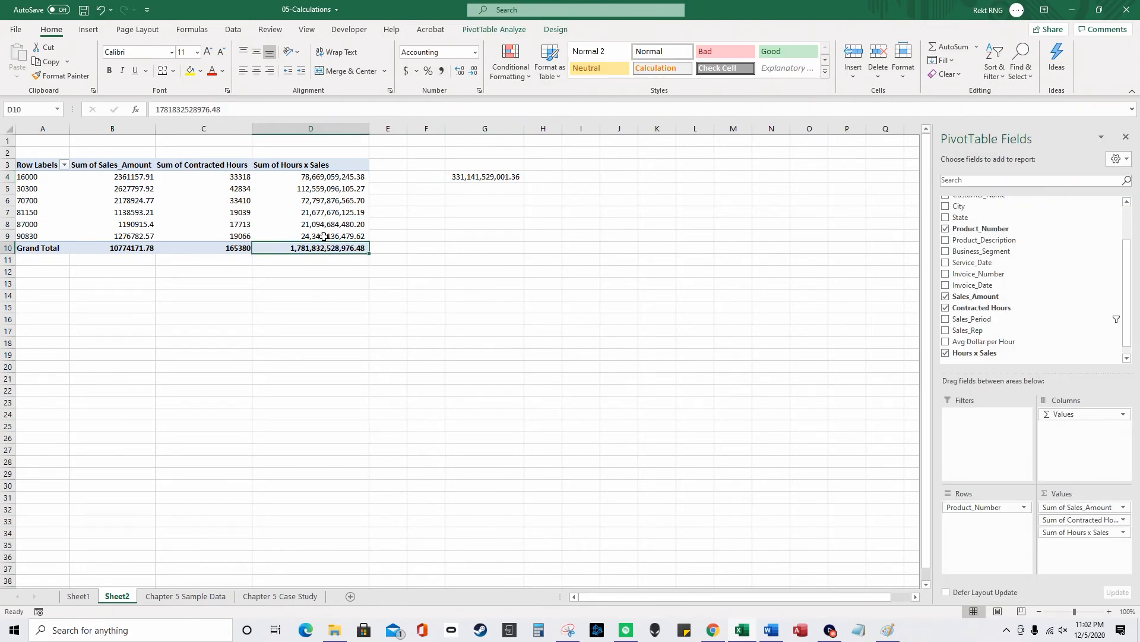
mouse_move(313, 175)
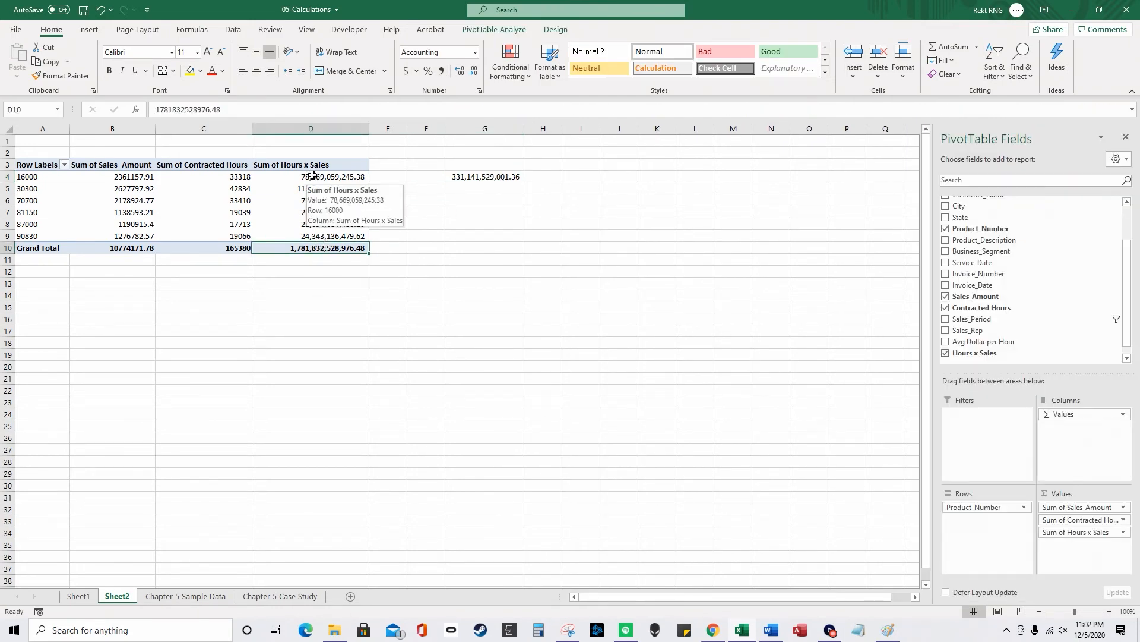
left_click(313, 176)
left_click_drag(329, 236, 326, 173)
mouse_move(326, 174)
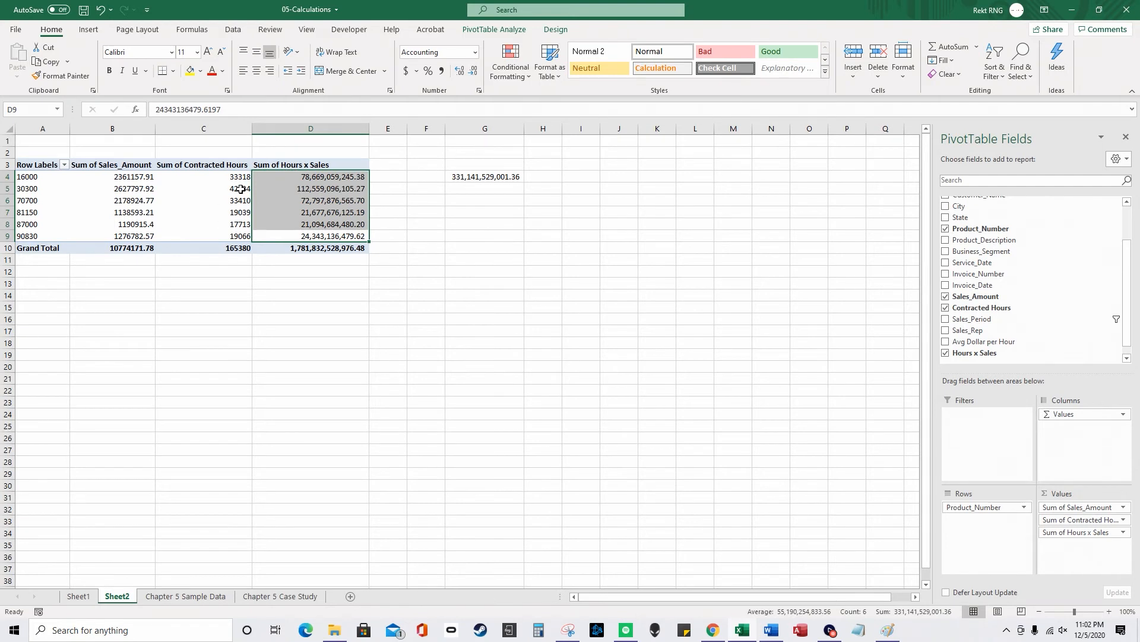
left_click(328, 178)
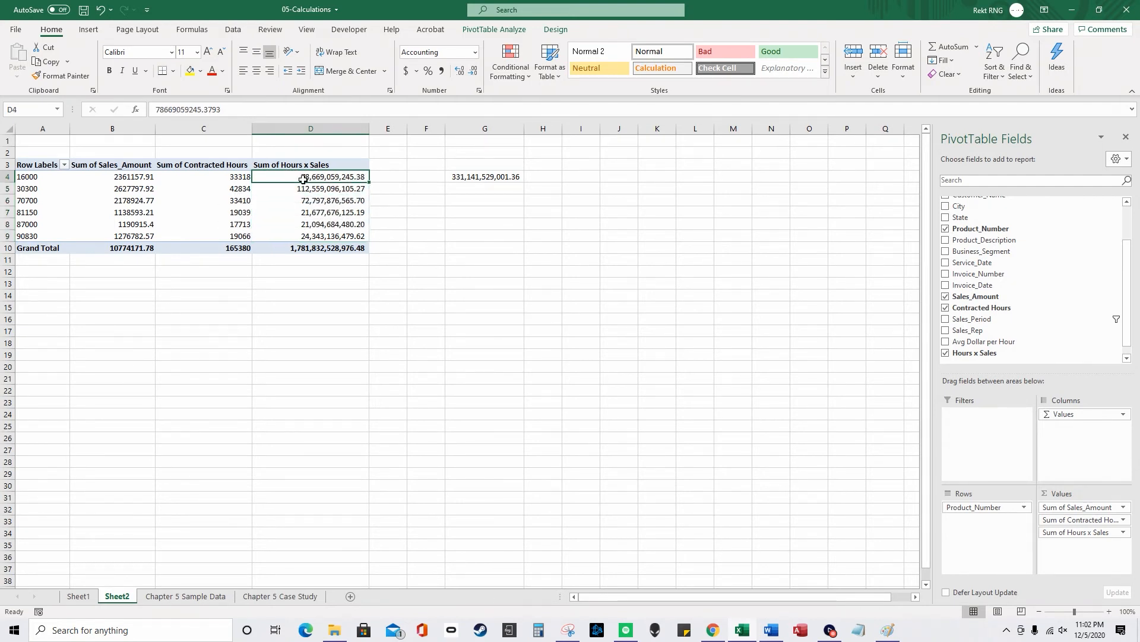
left_click_drag(303, 179, 306, 235)
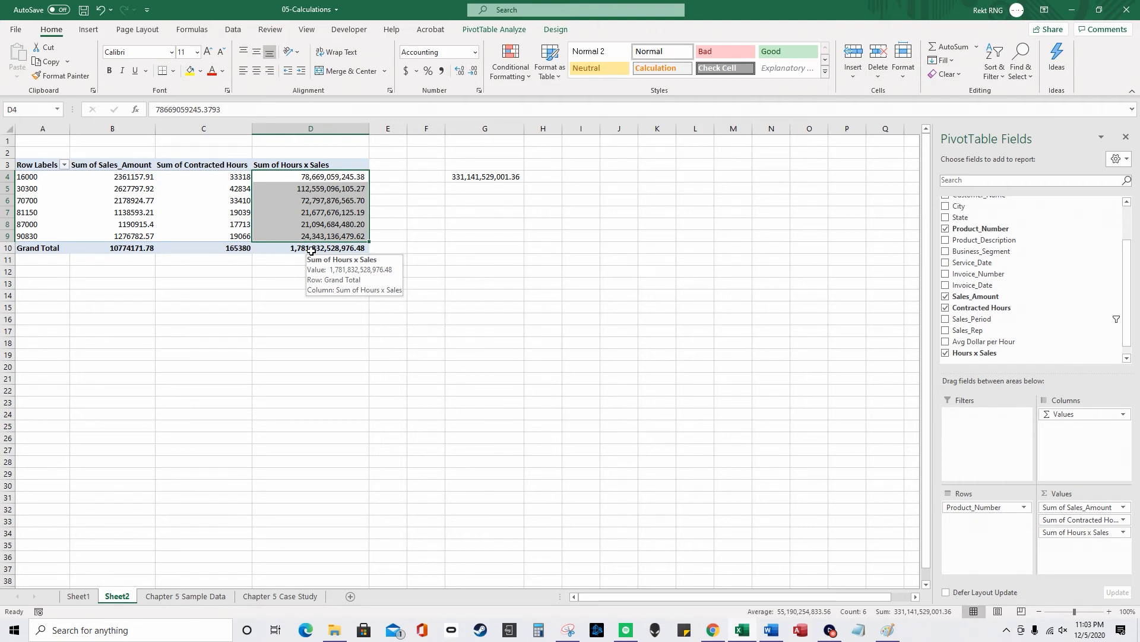
Step: Delete the Hours x Sales calculated field from the pivot table
left_click(853, 63)
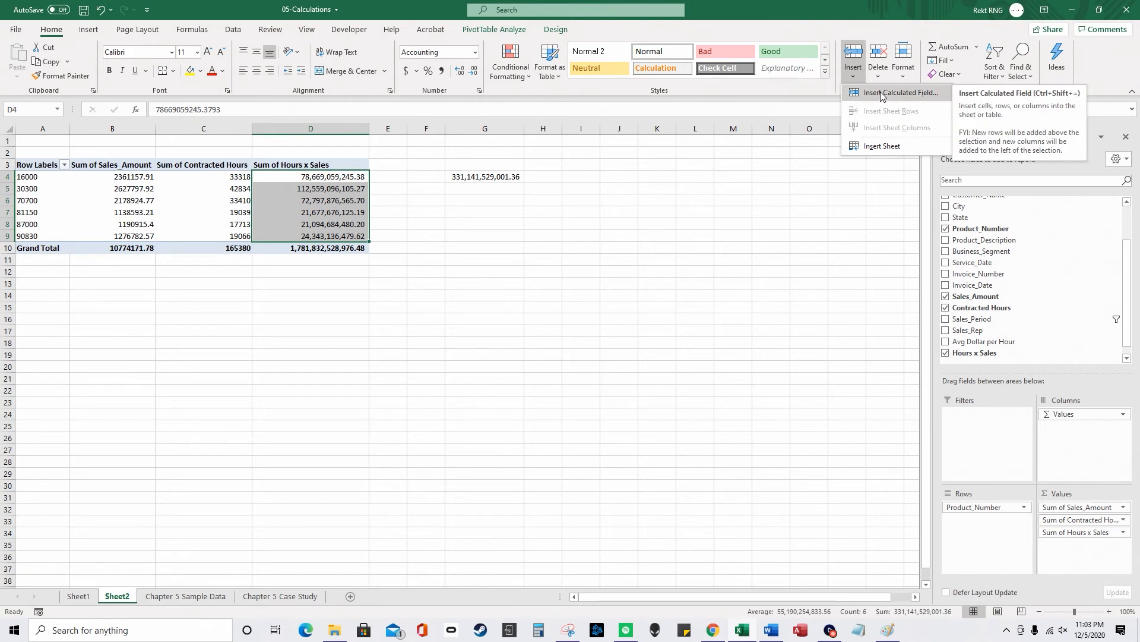
left_click(880, 94)
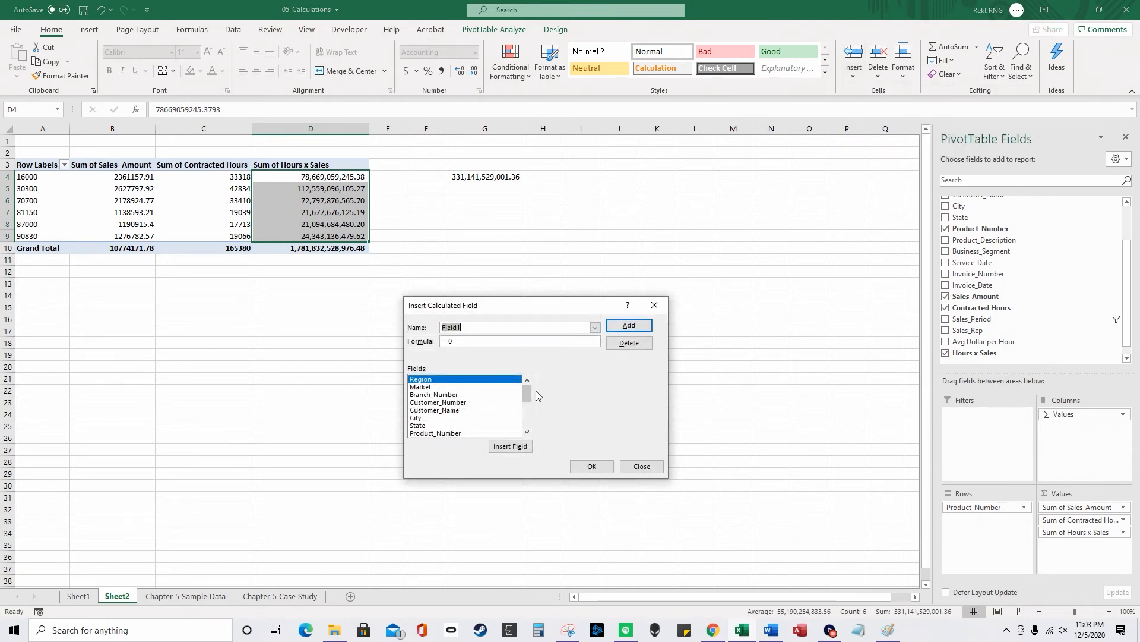
left_click_drag(527, 393, 529, 429)
left_click(480, 433)
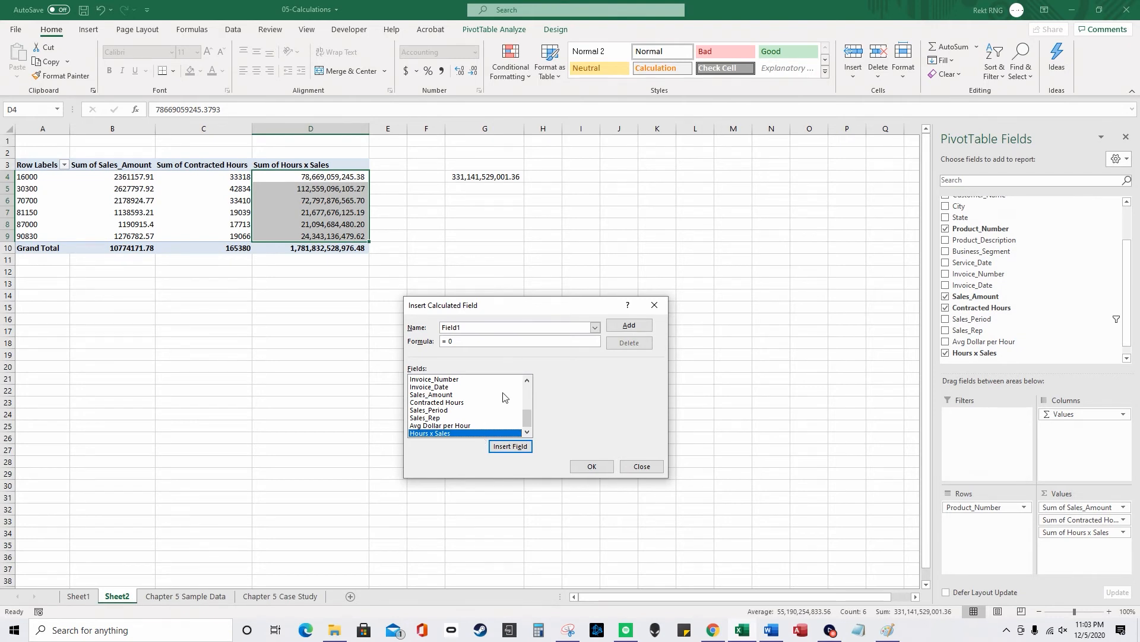
left_click(594, 328)
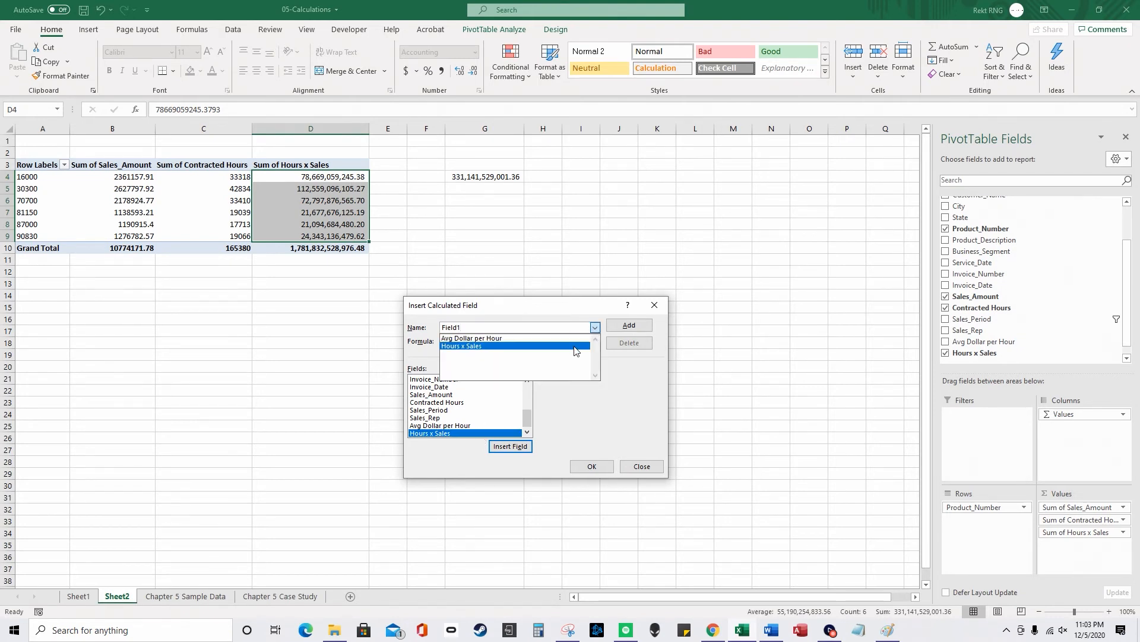
left_click(576, 348)
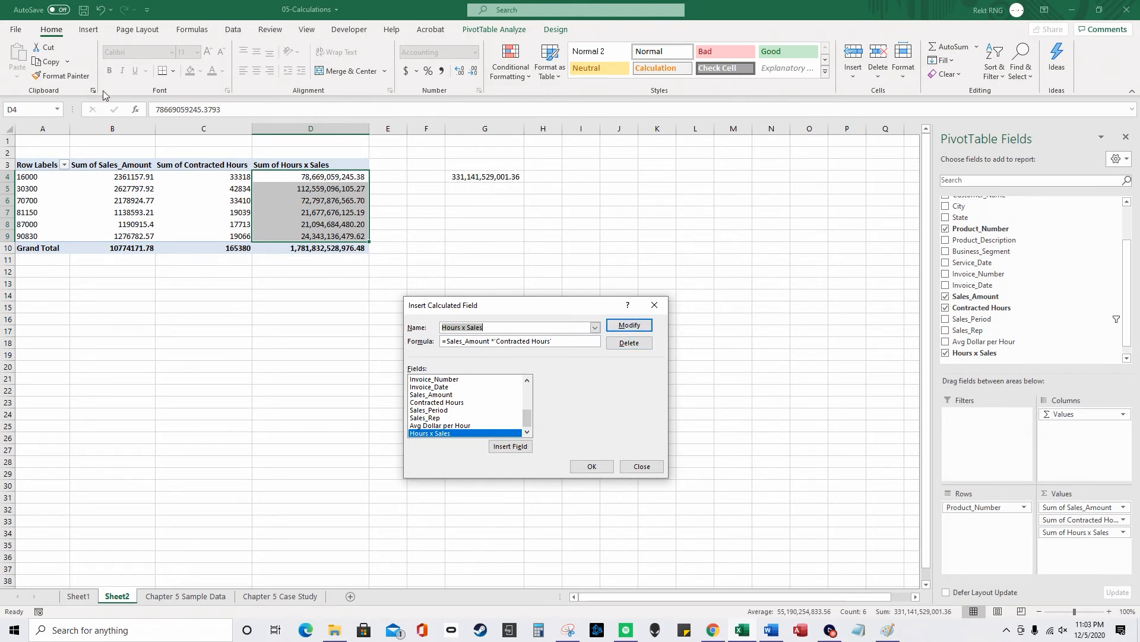
left_click(629, 343)
left_click(592, 466)
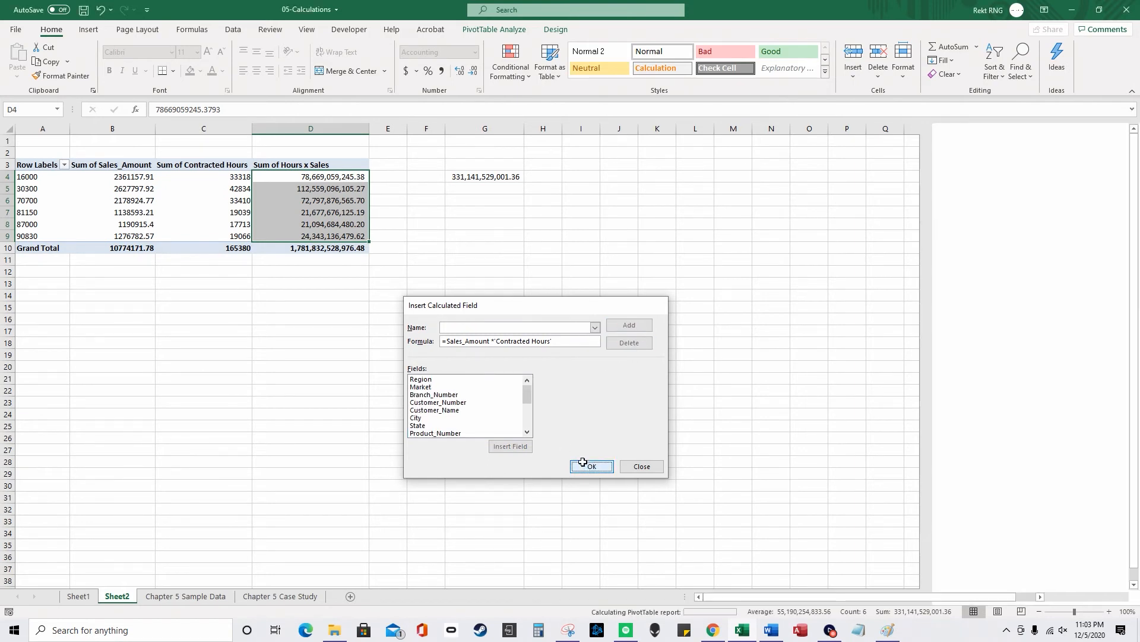
Step: Open the 06-PivotCharts workbook from the Pivot Table Data Crunching folder and close 05-Calculations without saving
left_click_drag(299, 164, 331, 291)
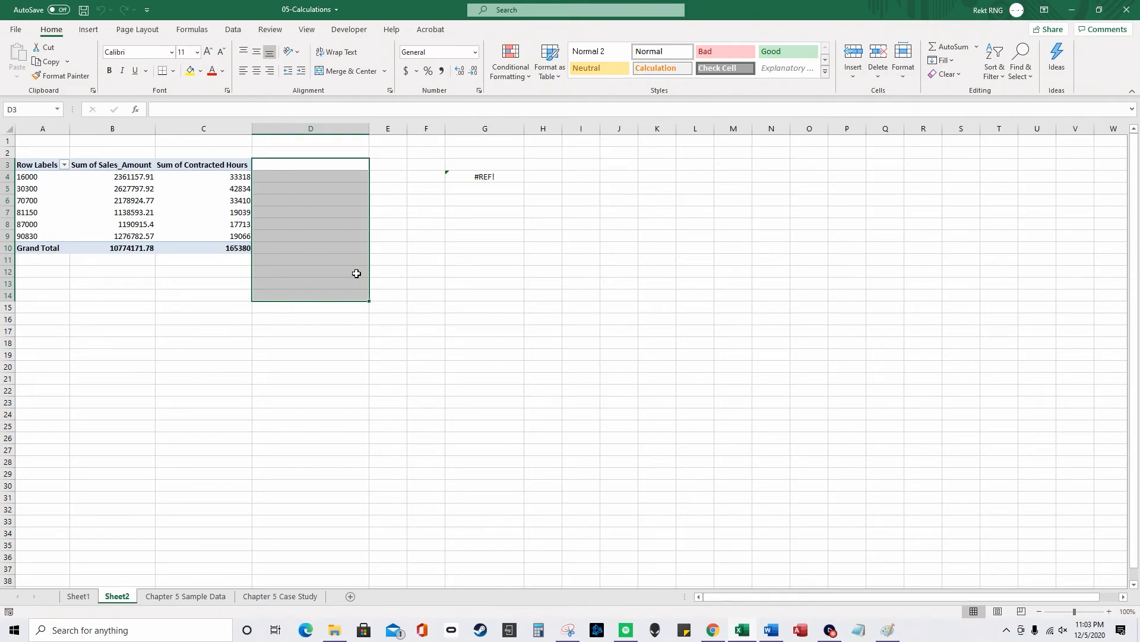
left_click(347, 630)
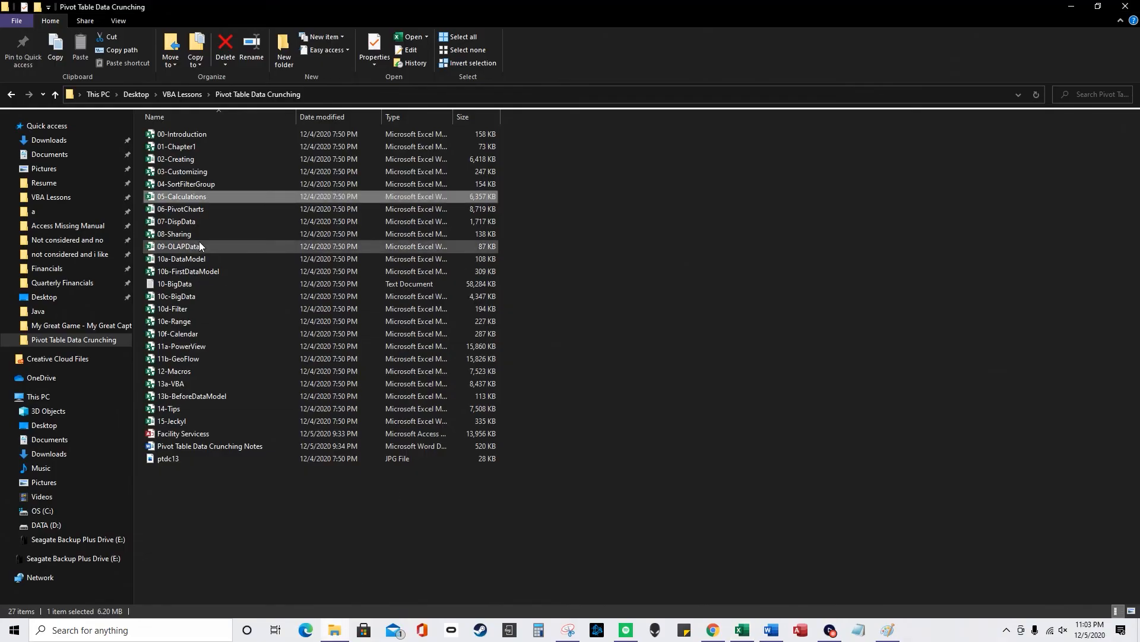
key("alt+Tab")
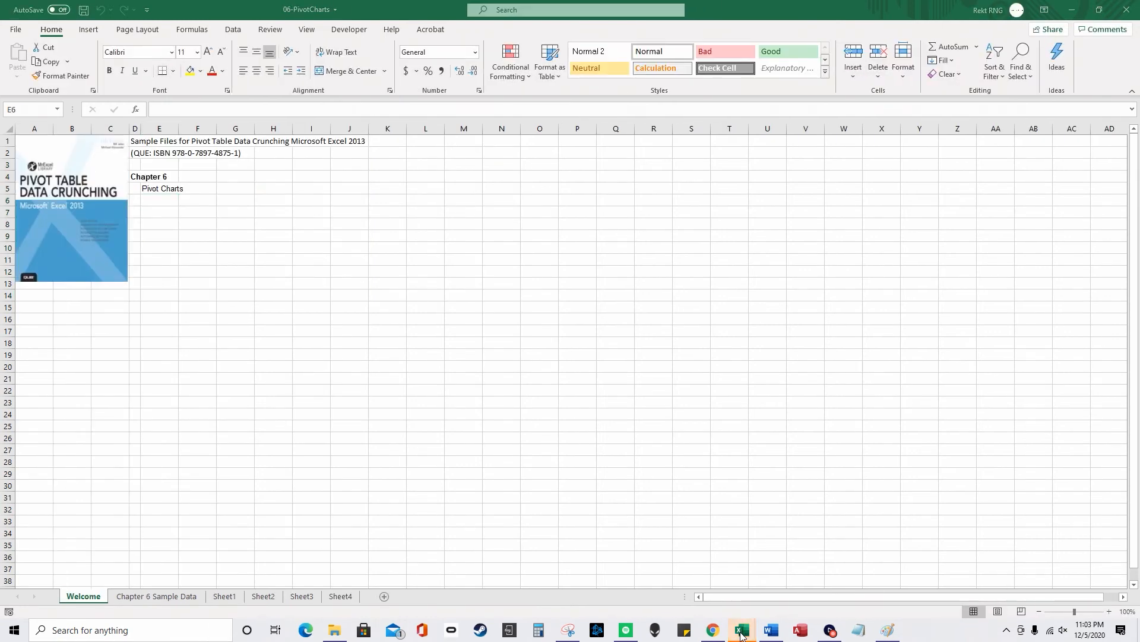
mouse_move(740, 624)
left_click(733, 540)
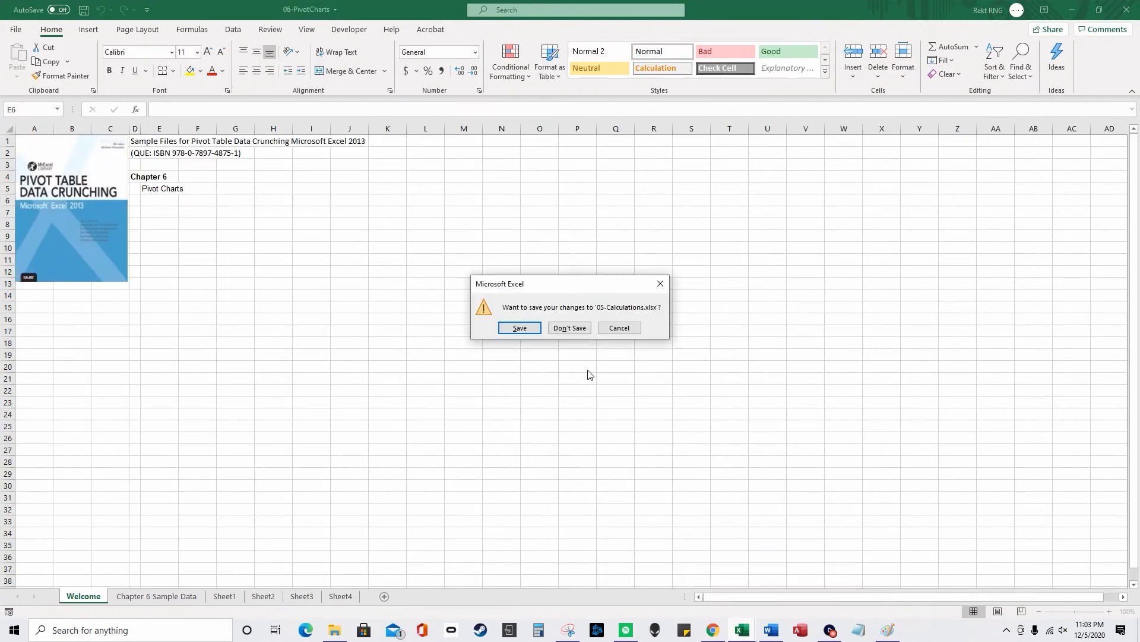
left_click(567, 330)
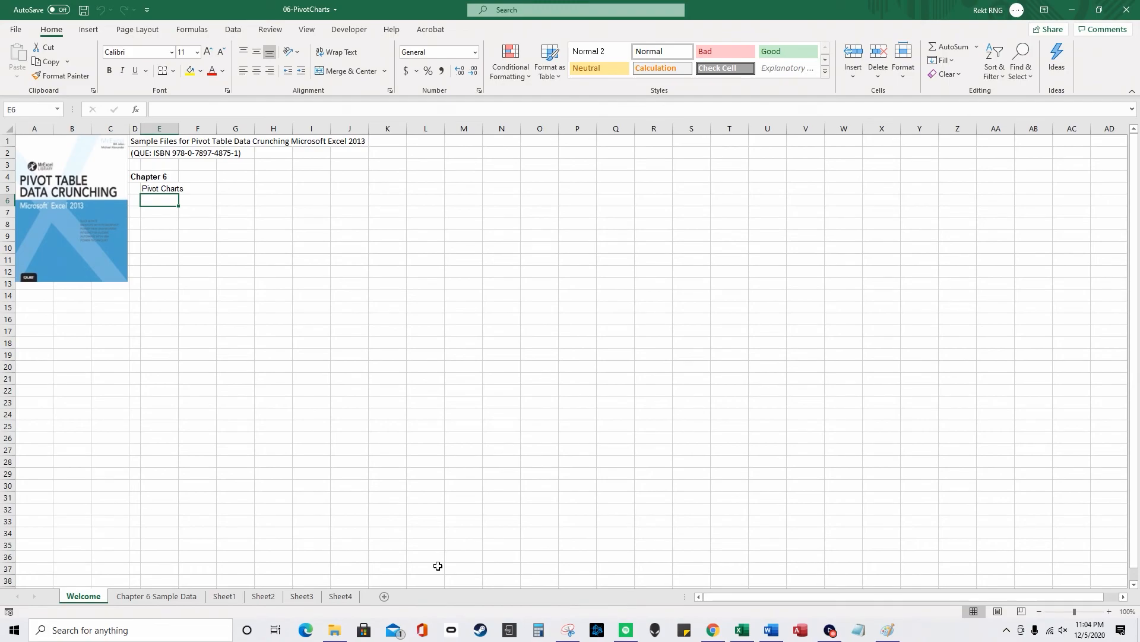
Step: Create a pivot table on a new worksheet from the entire Chapter 6 Sample Data range, A1:Q68615
left_click(157, 596)
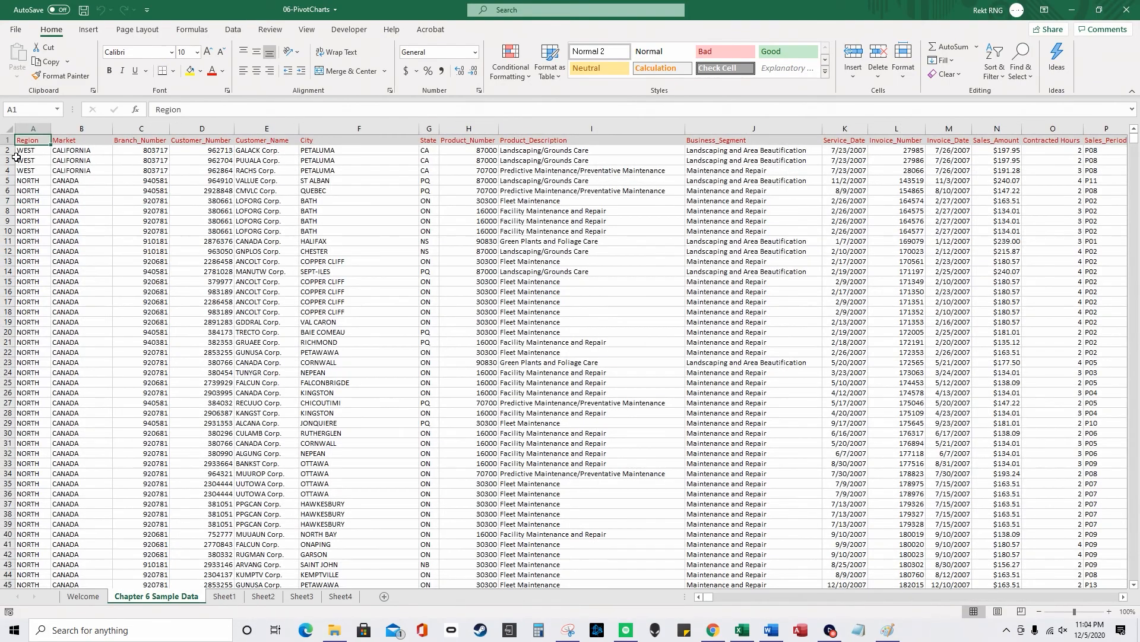
key("ctrl+shift+End")
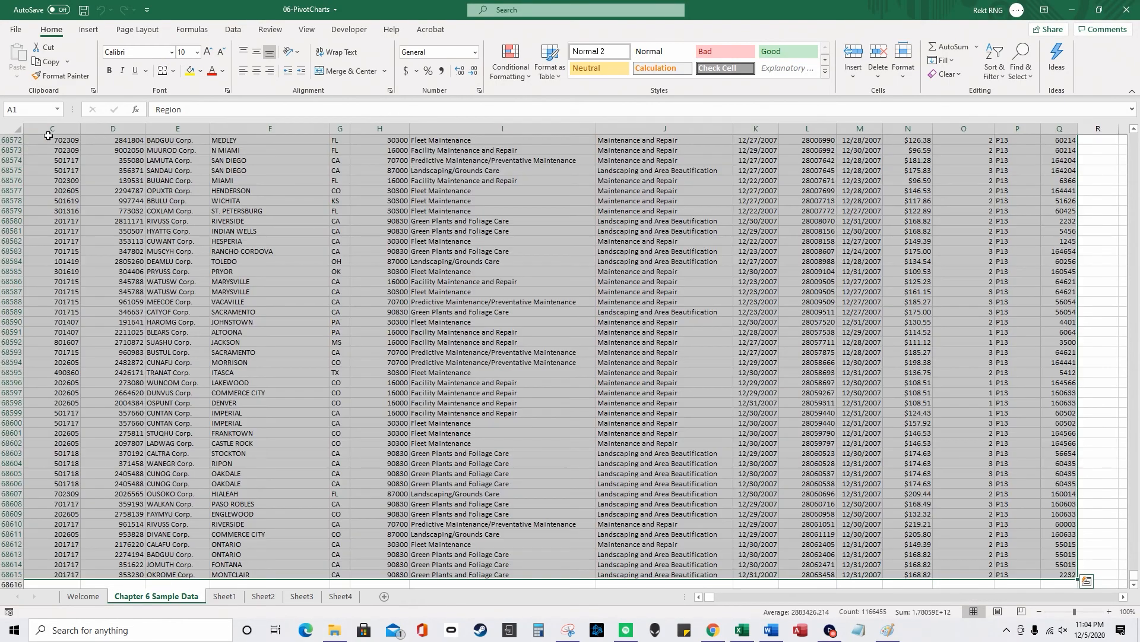
left_click(89, 30)
left_click(22, 59)
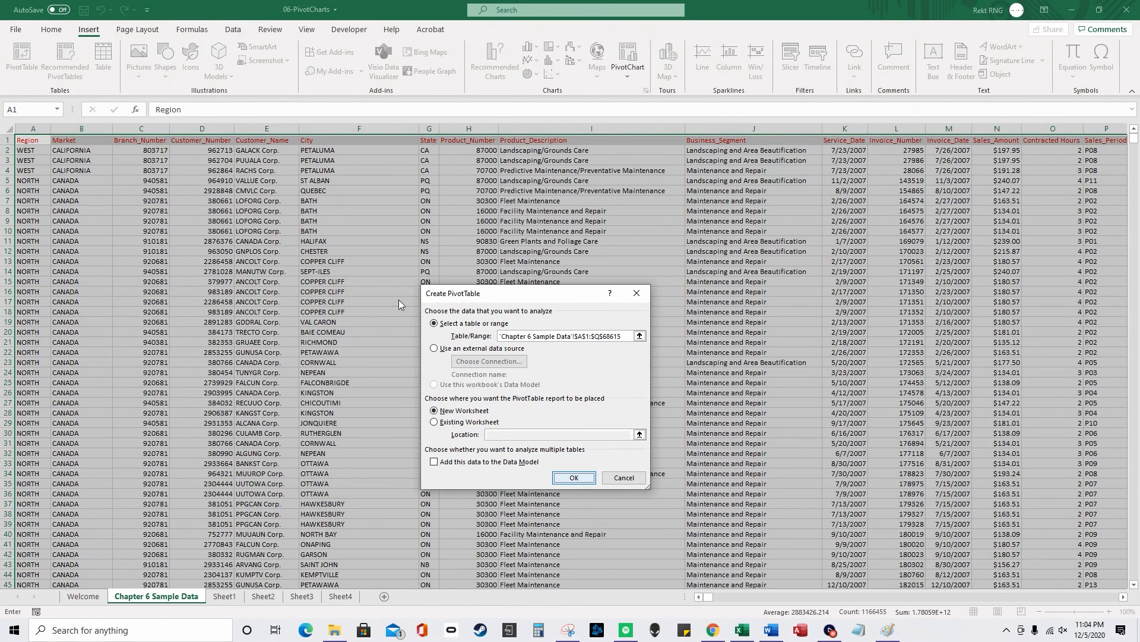
left_click(575, 480)
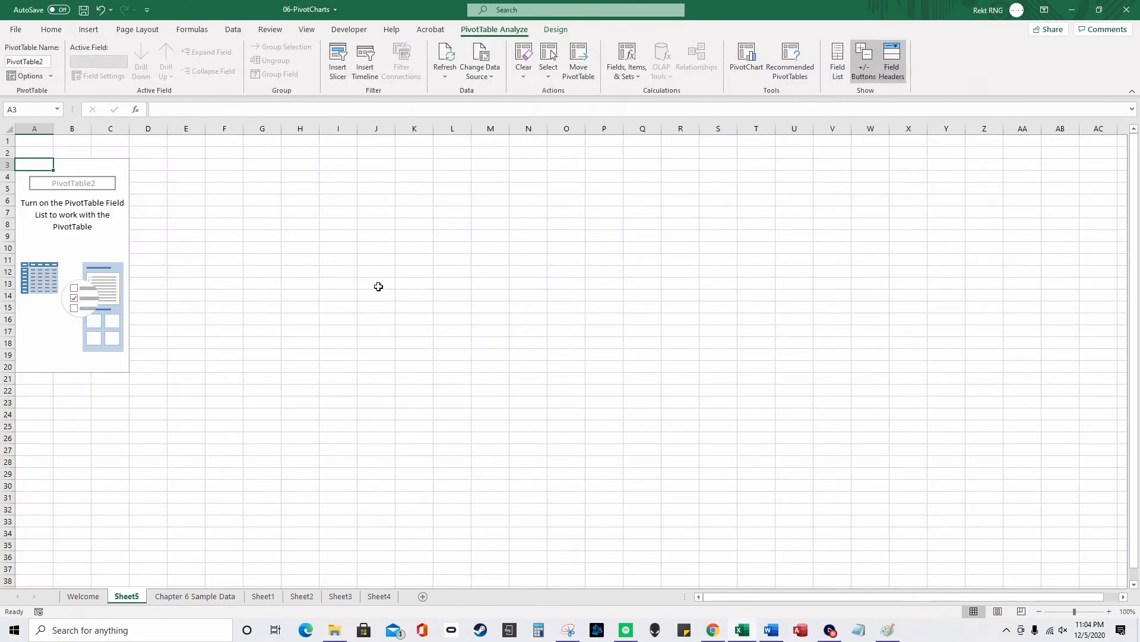
Step: Display the pivot table field list and place Sales_Period in rows, Sales_Amount in values and Region in columns
left_click(71, 247)
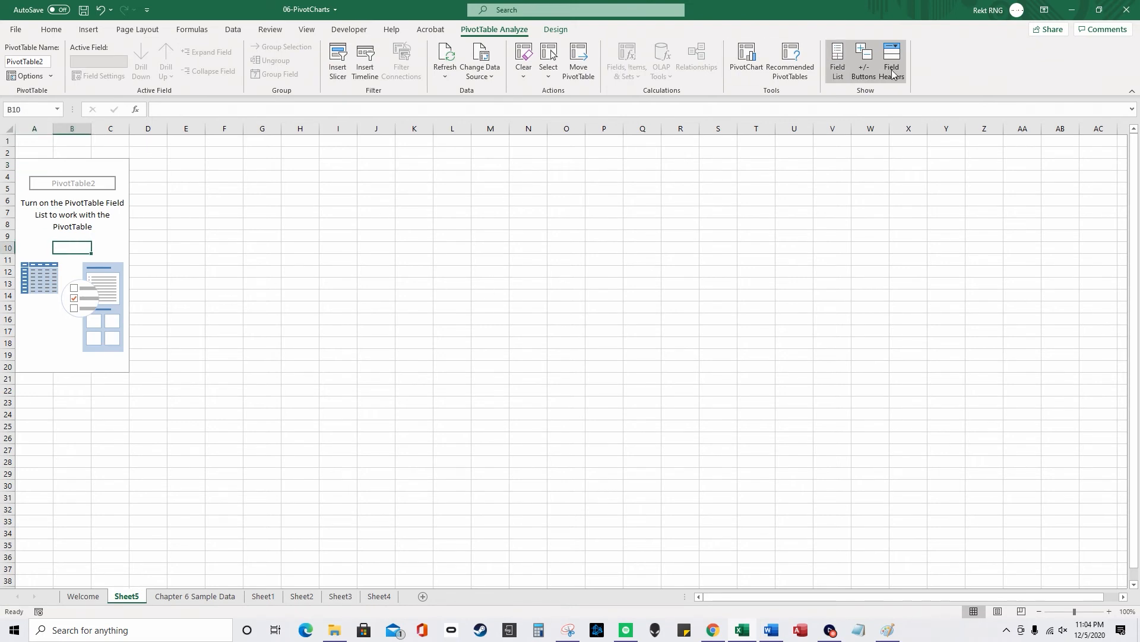
left_click(846, 62)
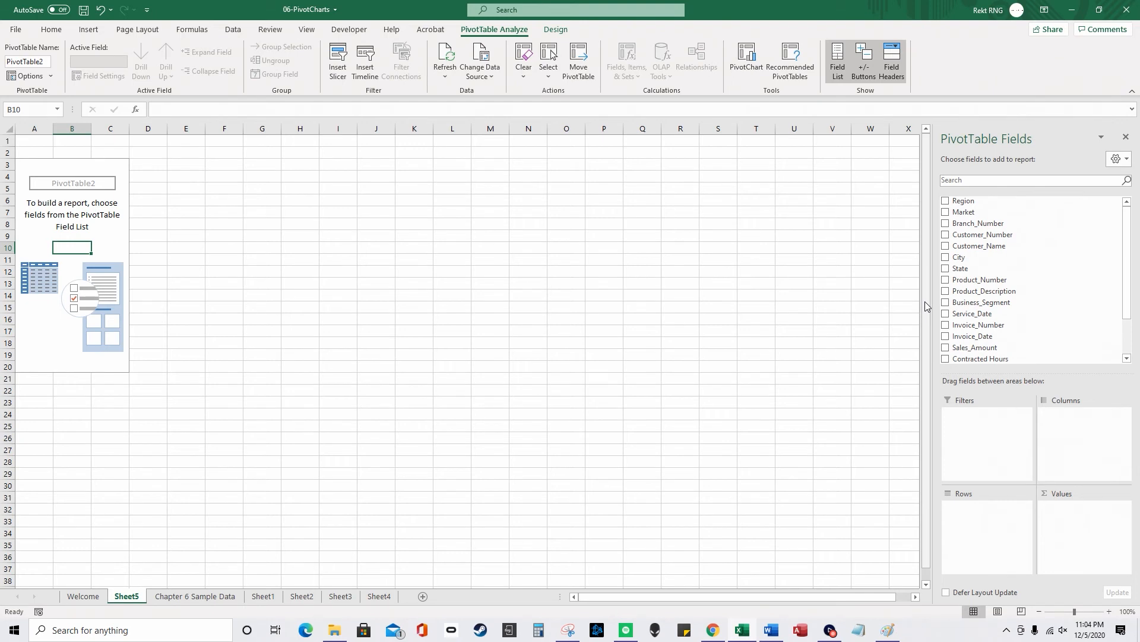
scroll(1005, 285, "down", 2)
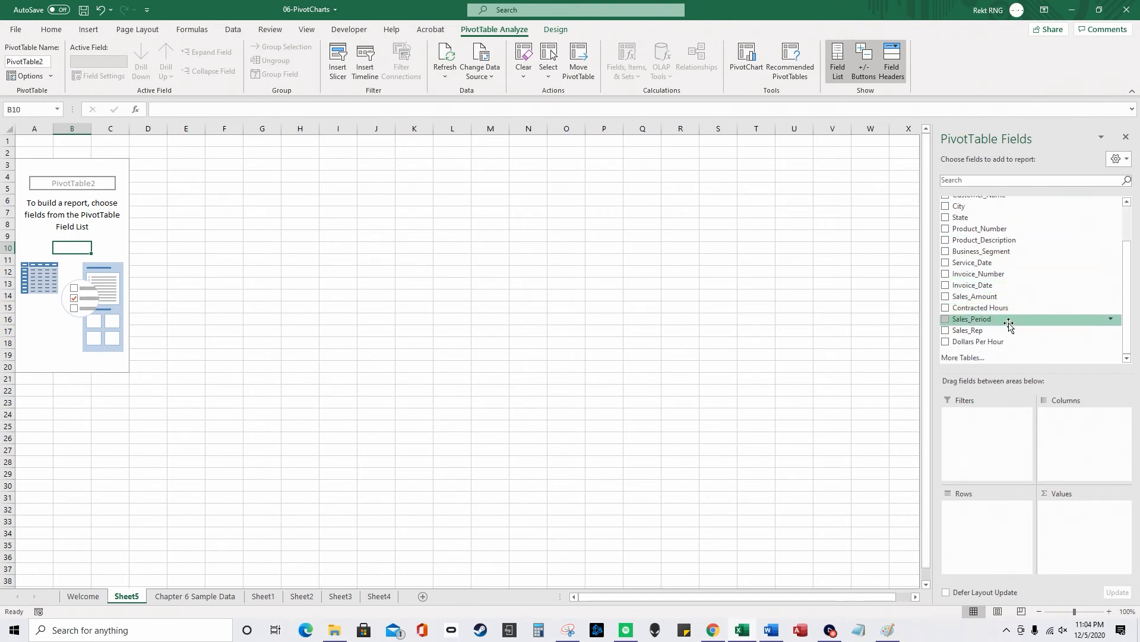
left_click_drag(1008, 323, 1017, 536)
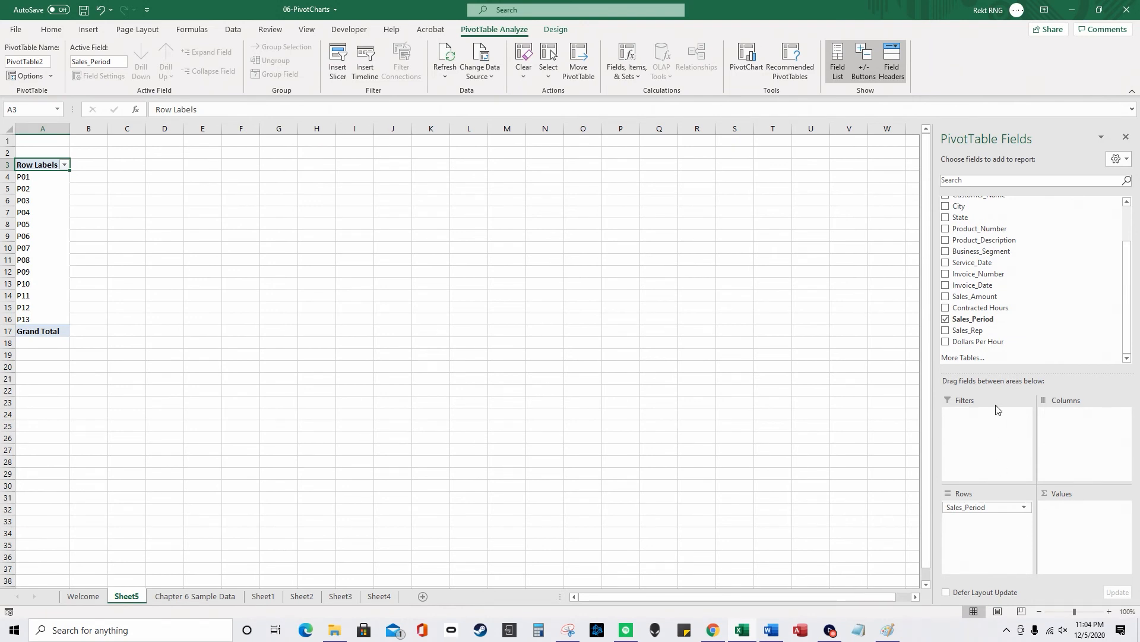
scroll(995, 330, "up", 2)
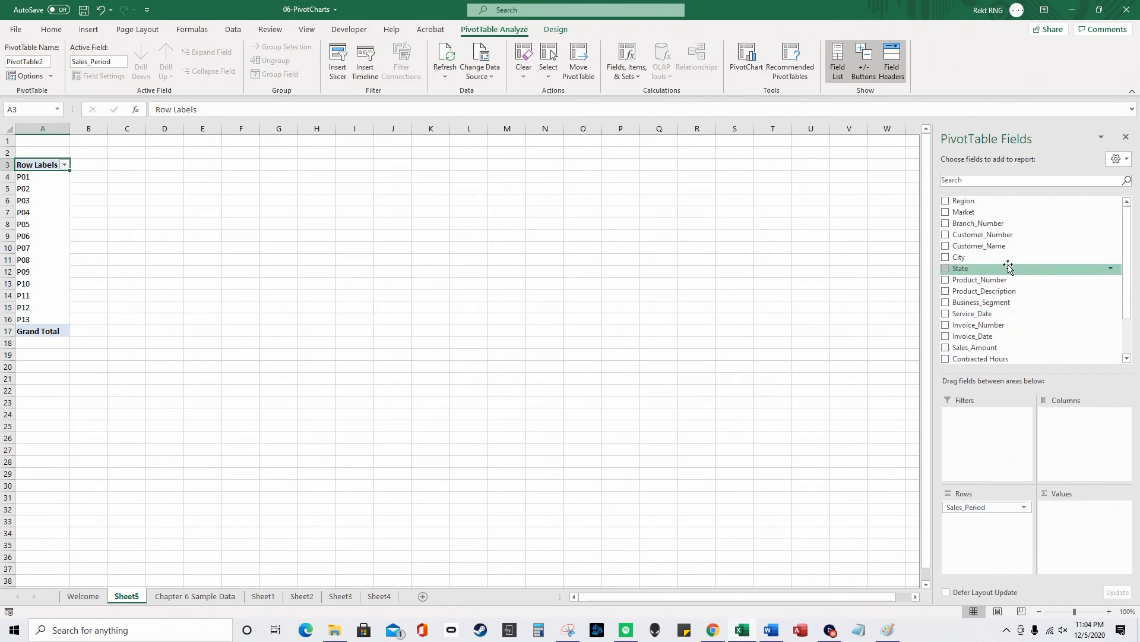
scroll(1007, 309, "down", 2)
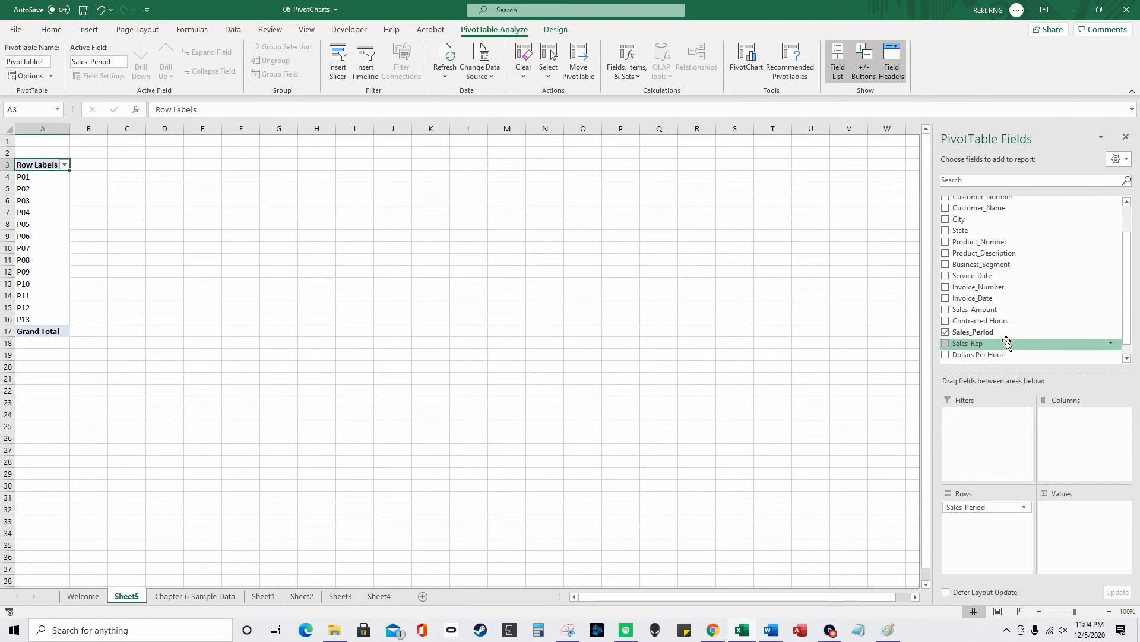
left_click_drag(1010, 310, 1078, 520)
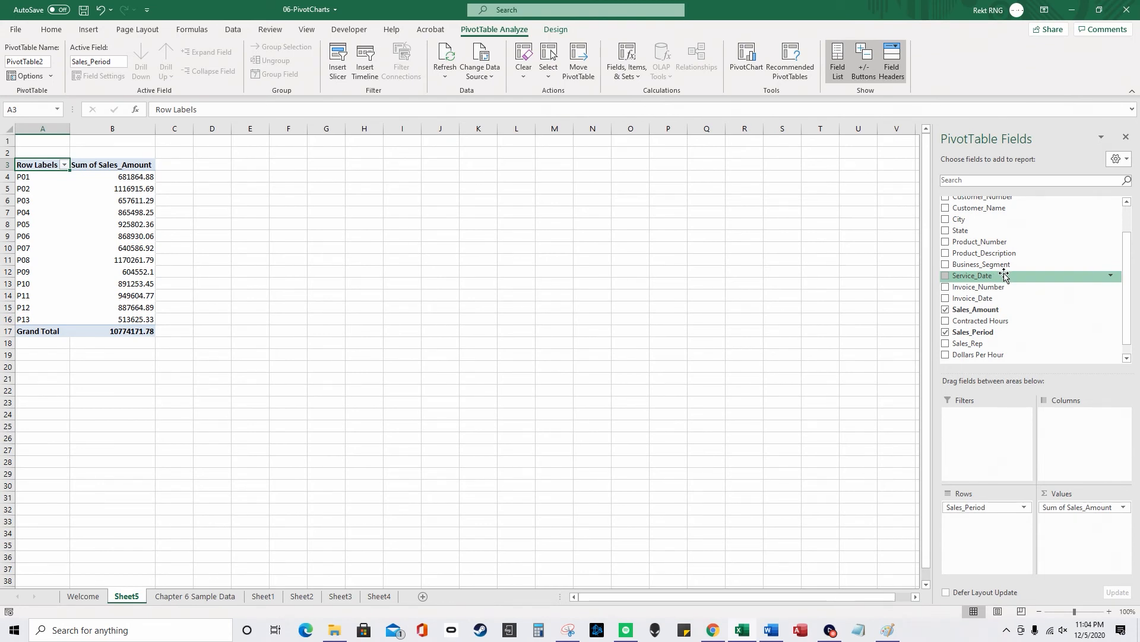
scroll(1002, 275, "up", 2)
left_click_drag(964, 201, 1068, 416)
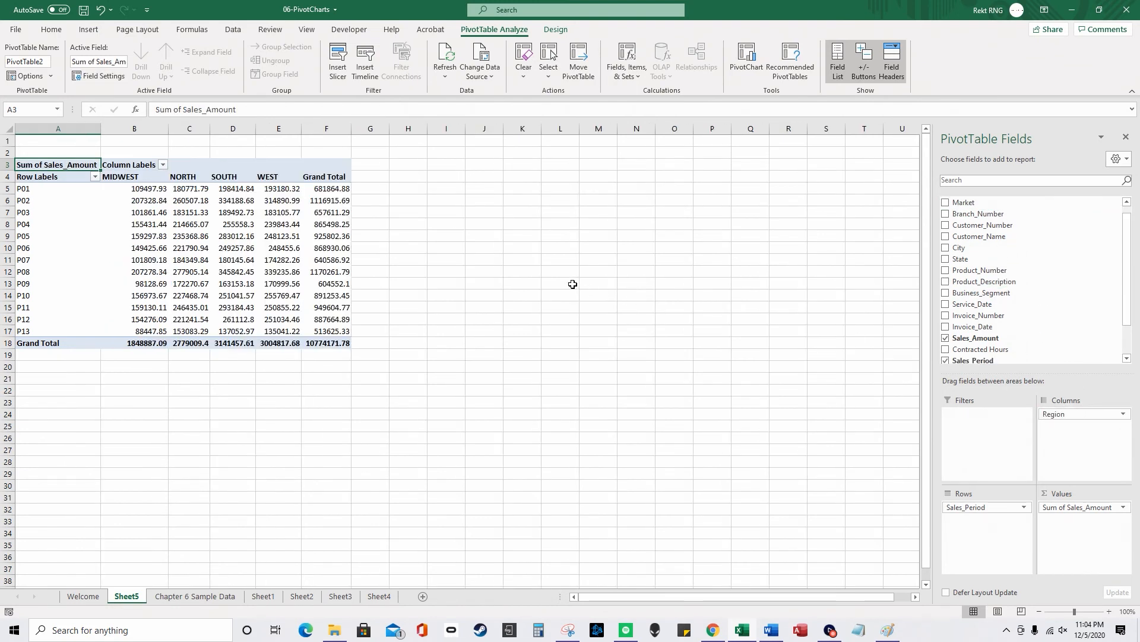
Step: Insert a line pivot chart based on the sales by period and region pivot table
mouse_move(231, 236)
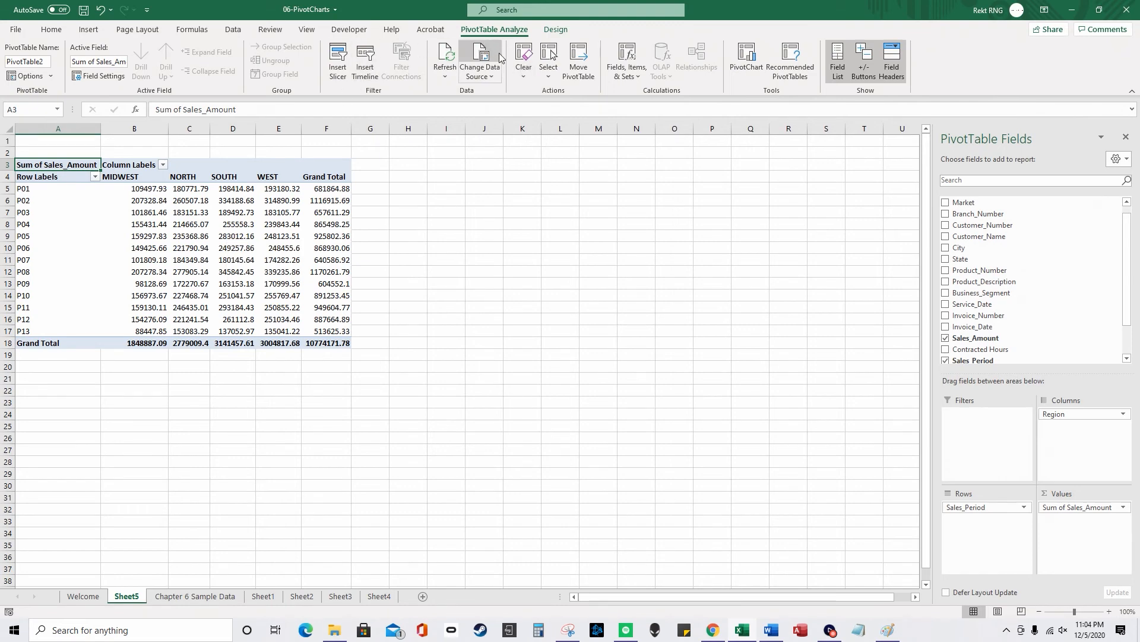
left_click(89, 29)
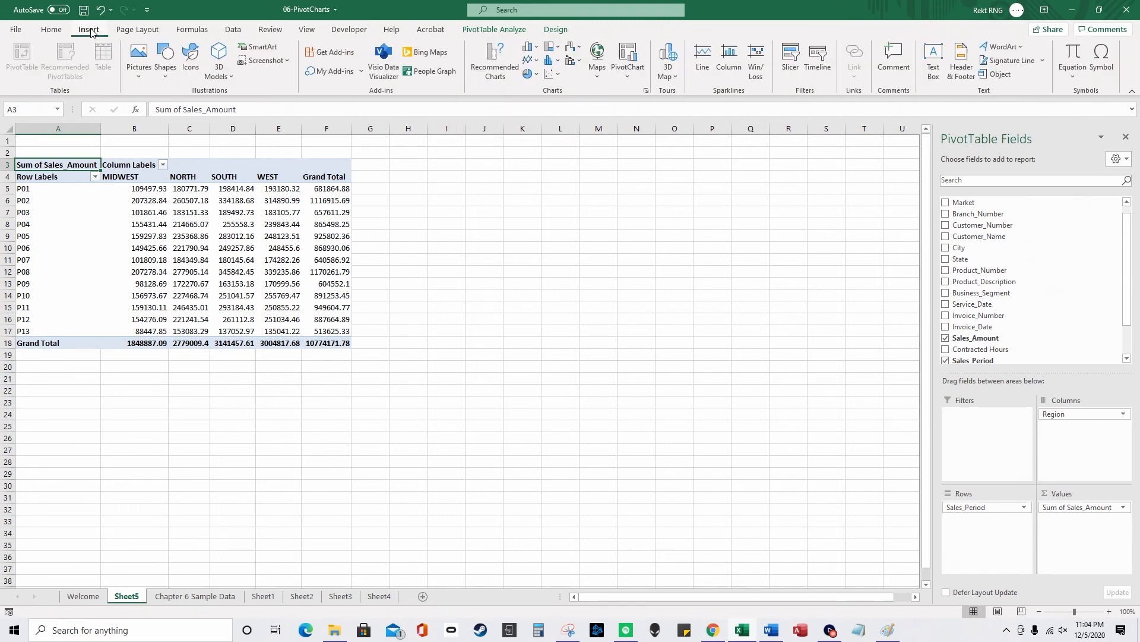
left_click(628, 71)
left_click(642, 94)
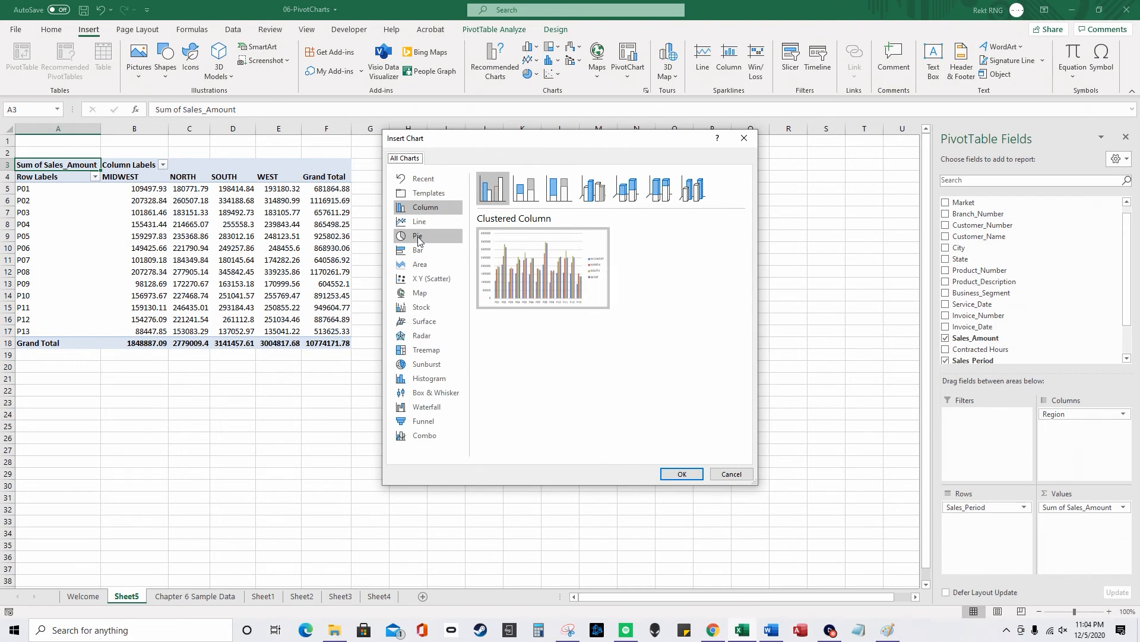
left_click(427, 221)
left_click(681, 474)
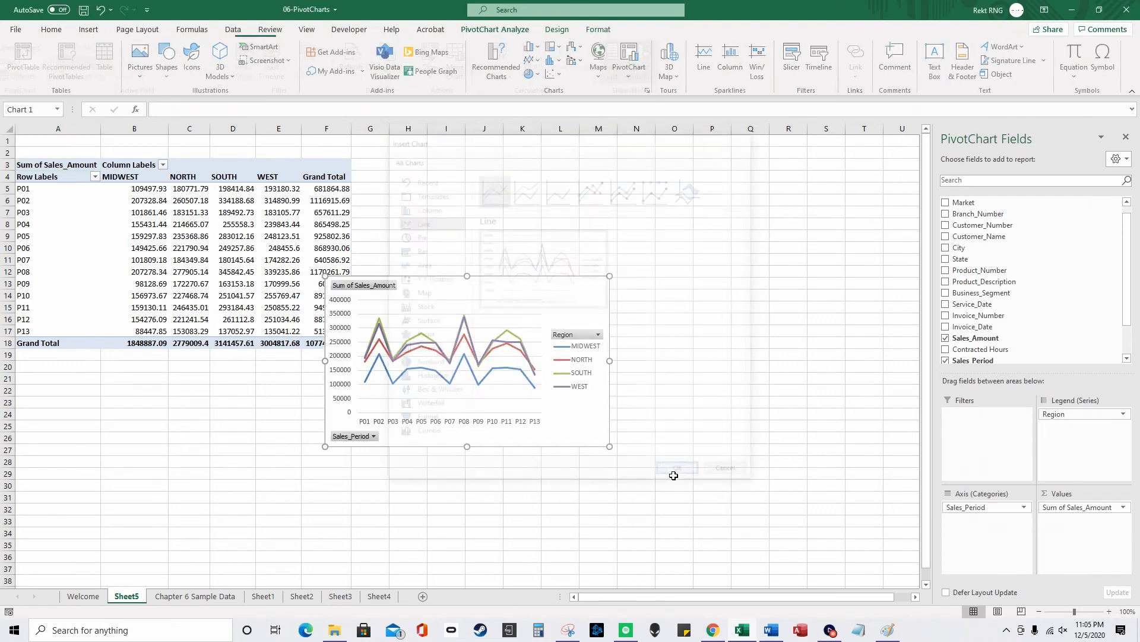
Step: Move the line chart beside the pivot table and enlarge it to cover about H4:R25
left_click_drag(553, 299, 641, 246)
left_click_drag(699, 395, 811, 483)
left_click_drag(700, 233, 699, 185)
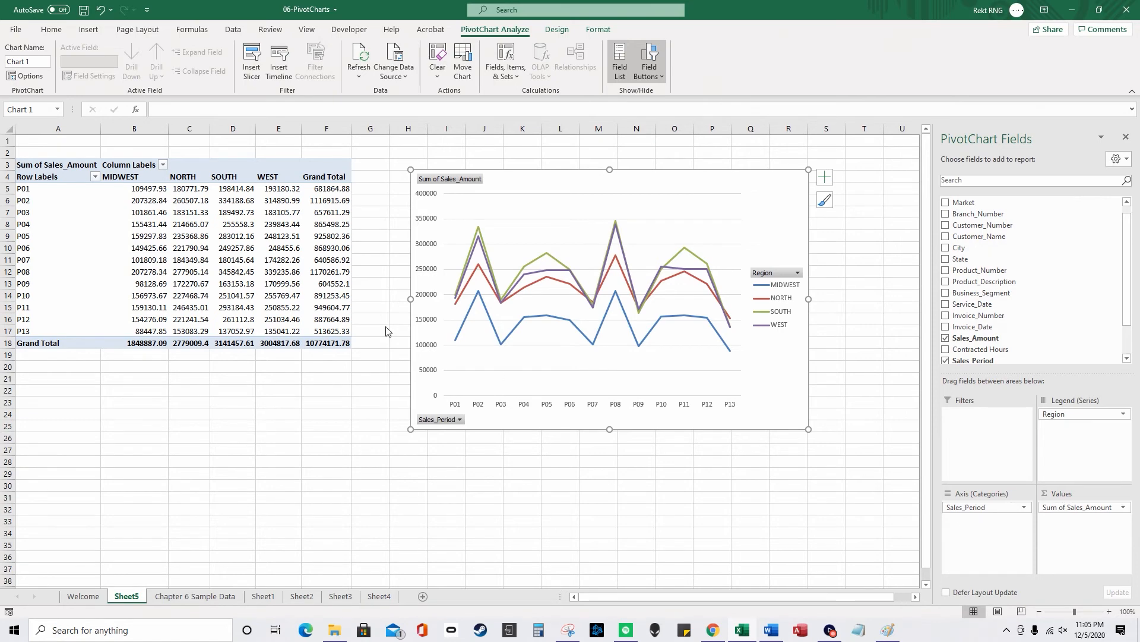
Step: Examine the line pivot chart's plotted values, its field buttons and the filter choices for Sales_Period, leaving the filter unapplied
left_click(347, 284)
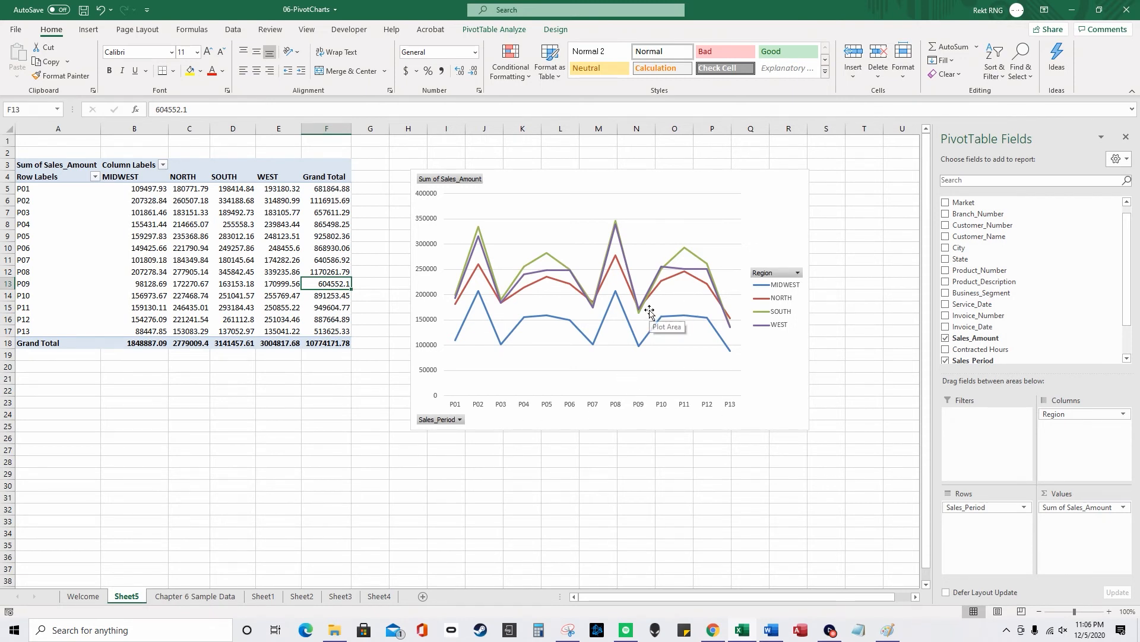
mouse_move(656, 327)
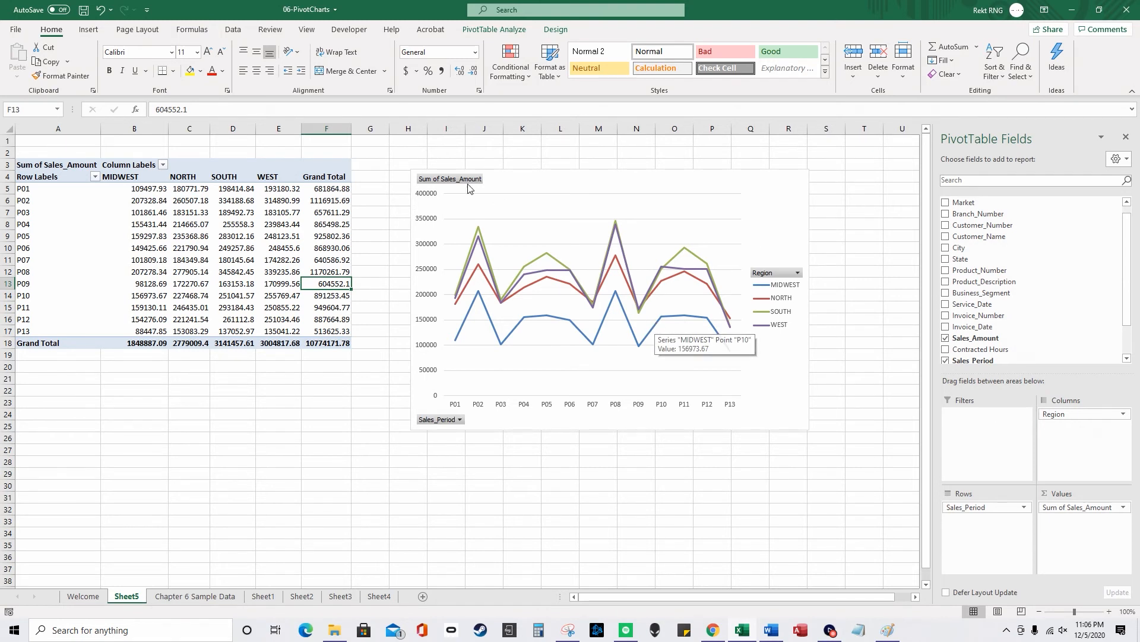
mouse_move(653, 285)
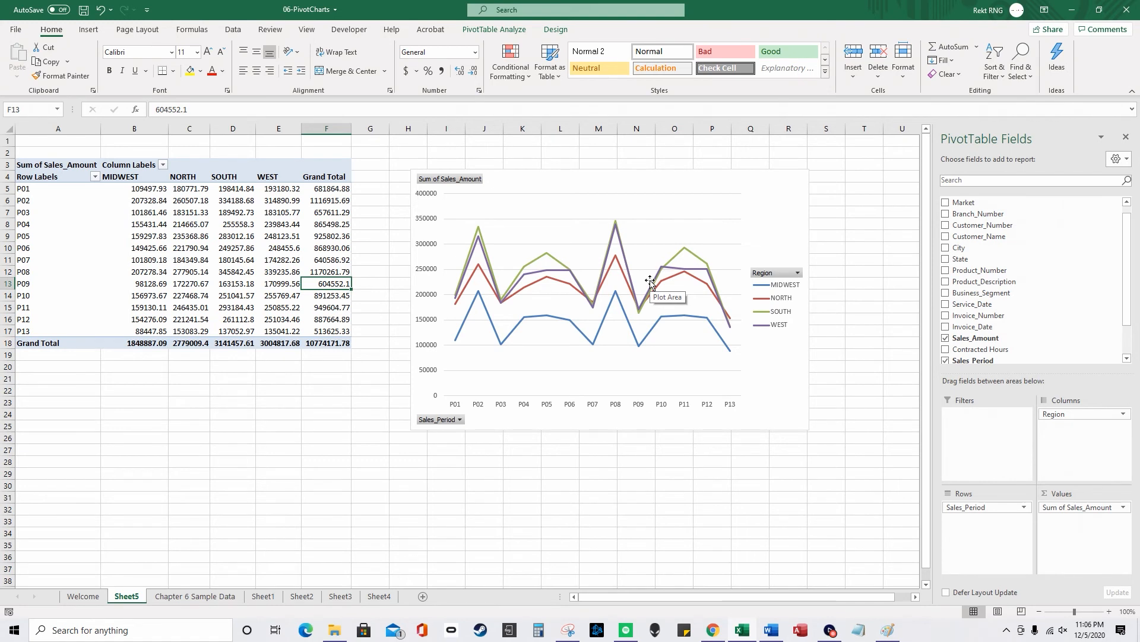
left_click(529, 217)
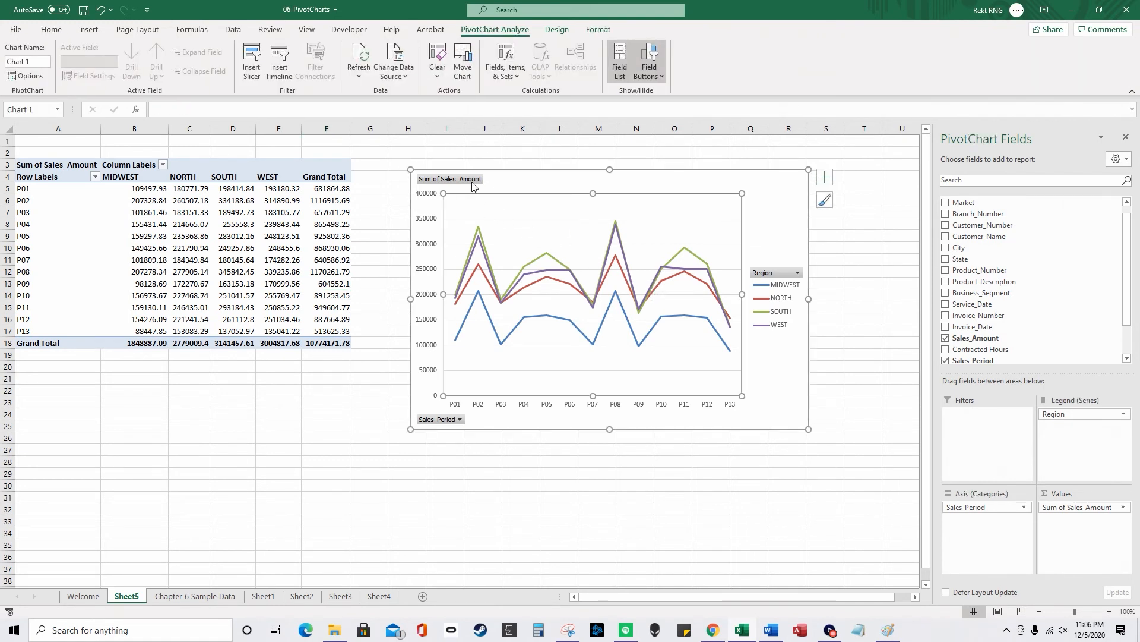
left_click(461, 420)
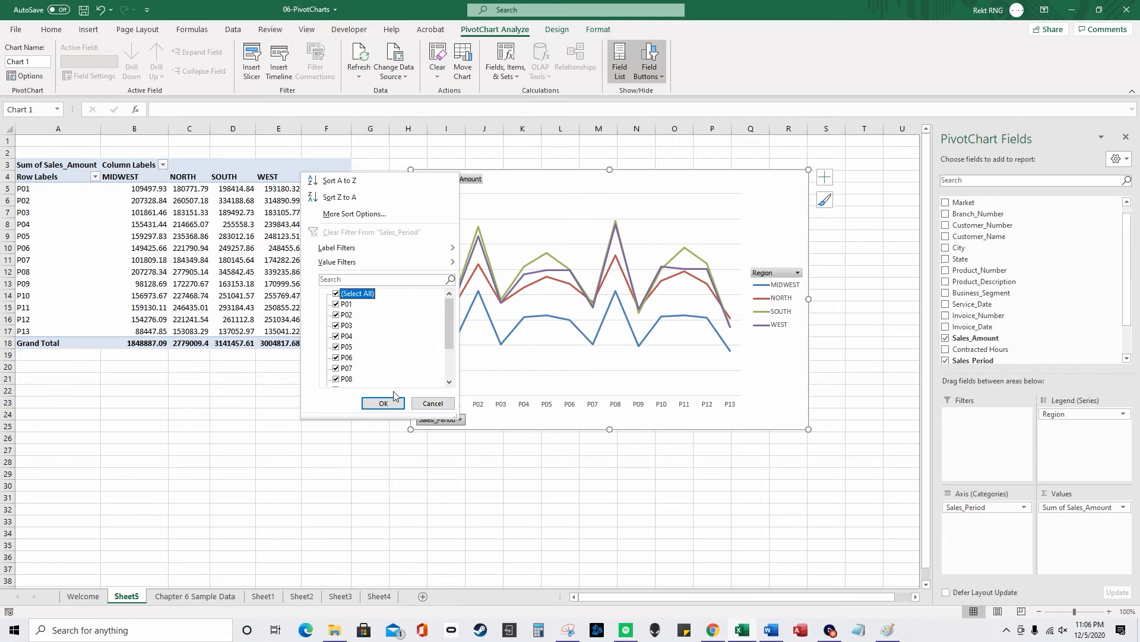
left_click(433, 403)
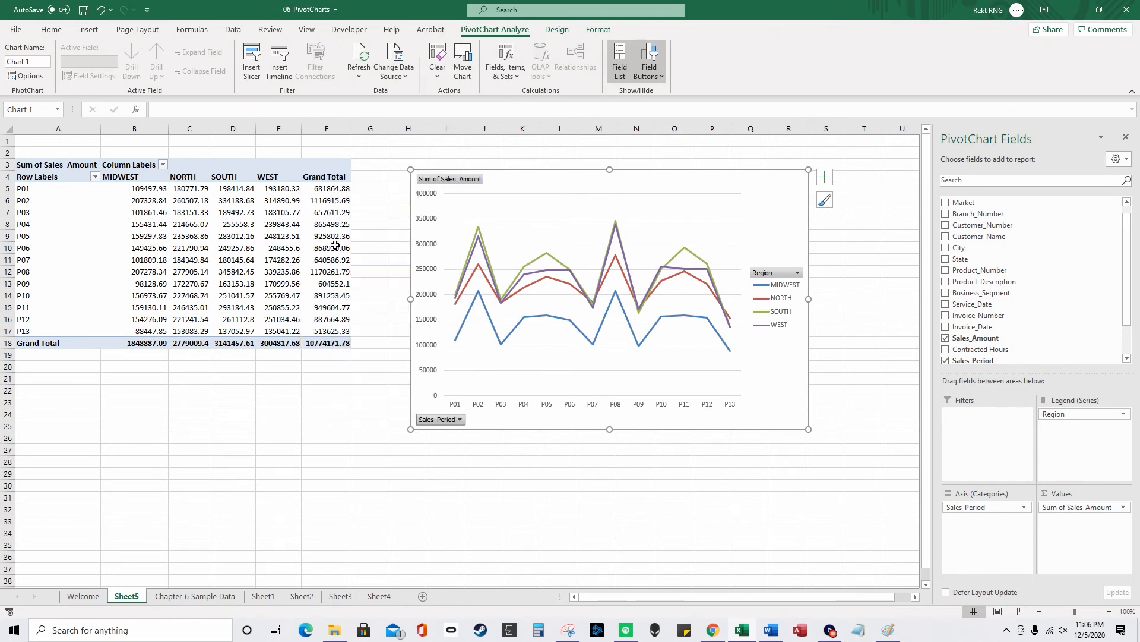
left_click(460, 419)
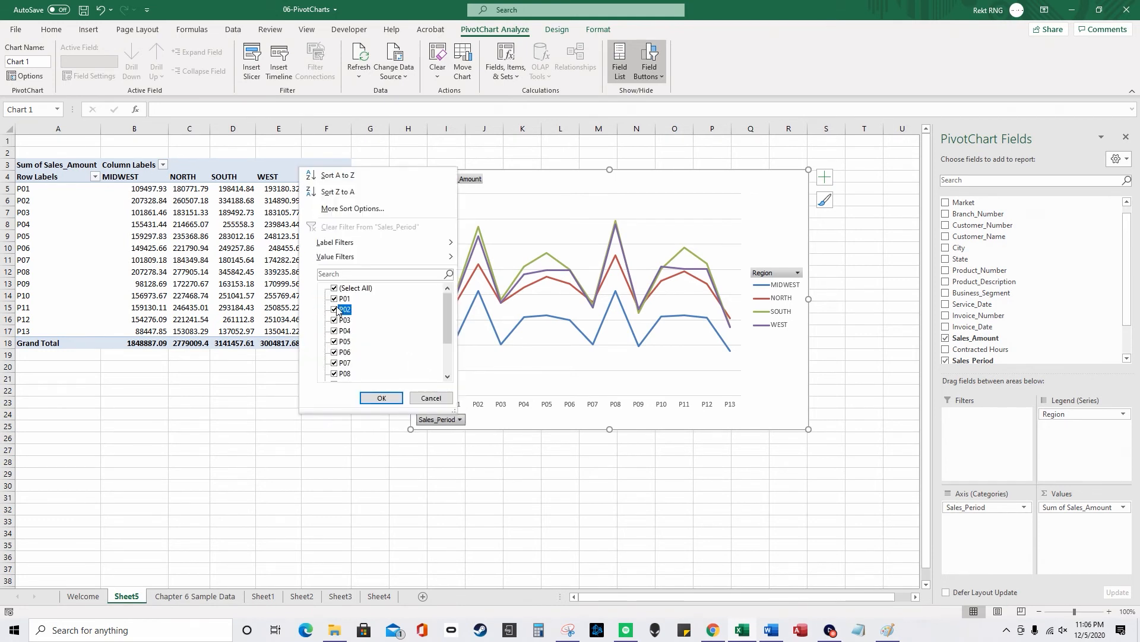
left_click(431, 398)
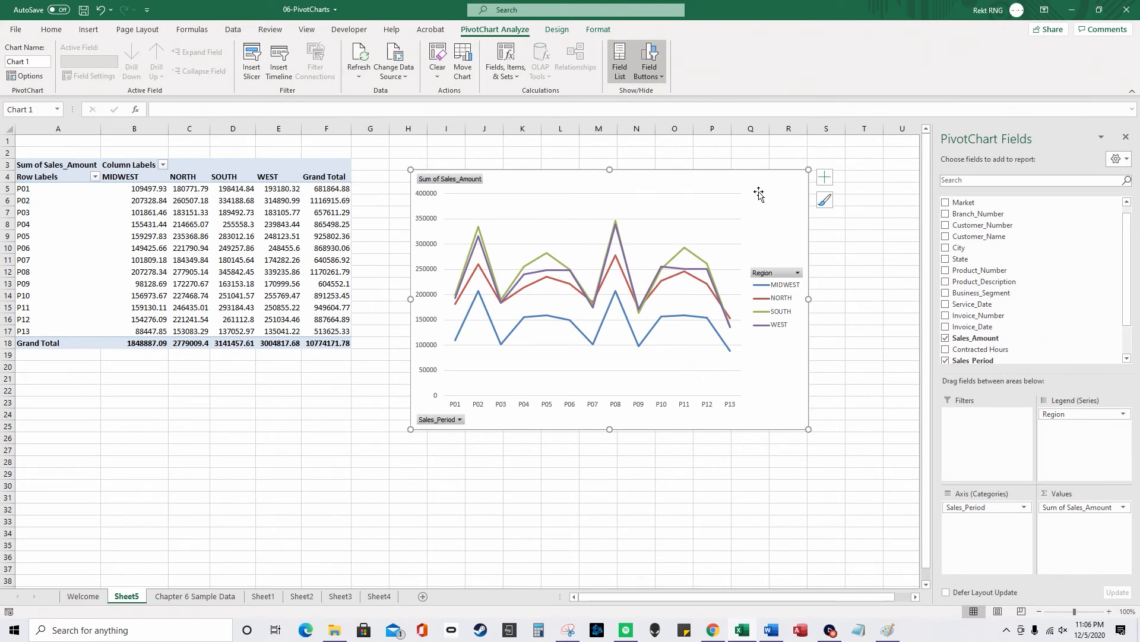
Step: Delete the line pivot chart and rearrange the pivot table by removing Sales_Period and Region and placing Market in rows
key("Delete")
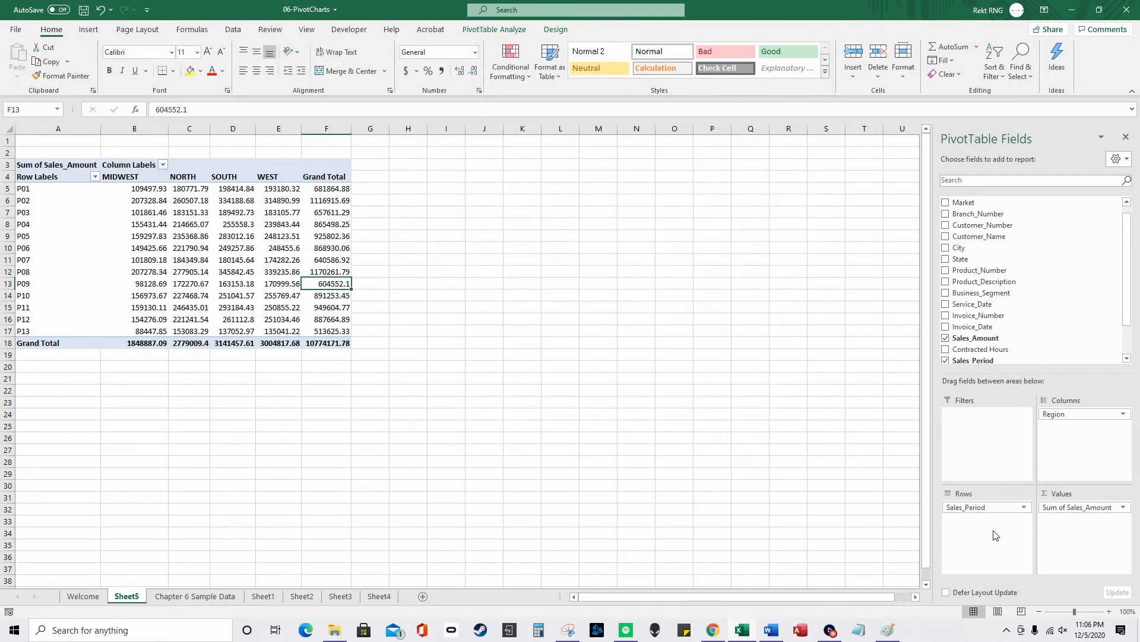
left_click_drag(1008, 519, 1028, 326)
left_click_drag(1069, 412, 1031, 276)
left_click_drag(1004, 203, 986, 507)
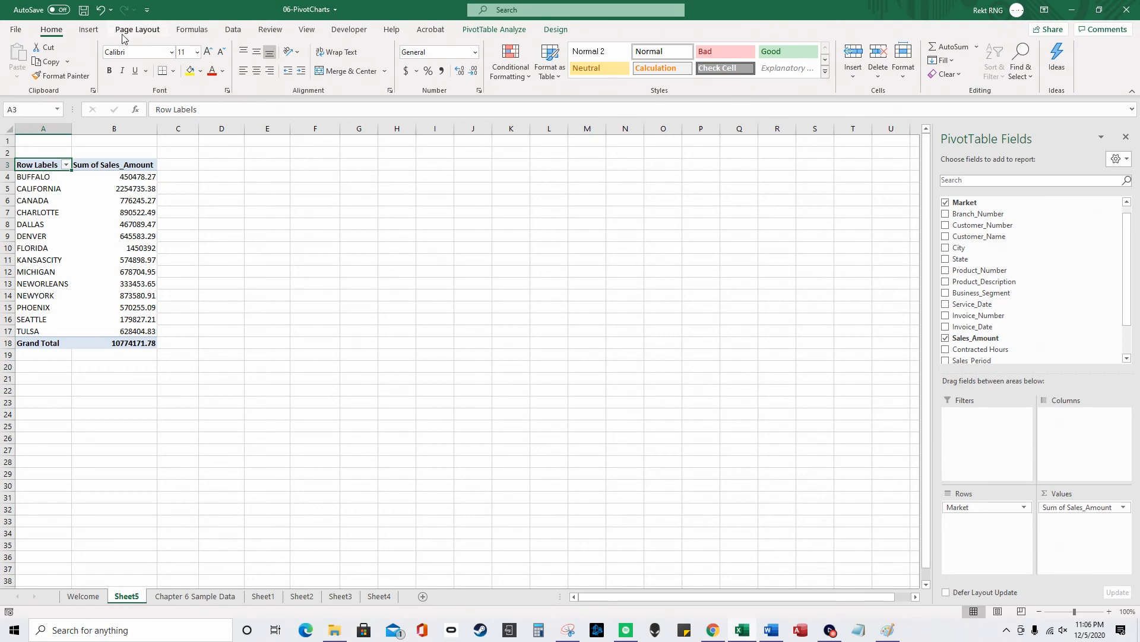
Step: Insert a clustered column pivot chart of sales by market, and move and widen it to cover about E8:P23
left_click(89, 29)
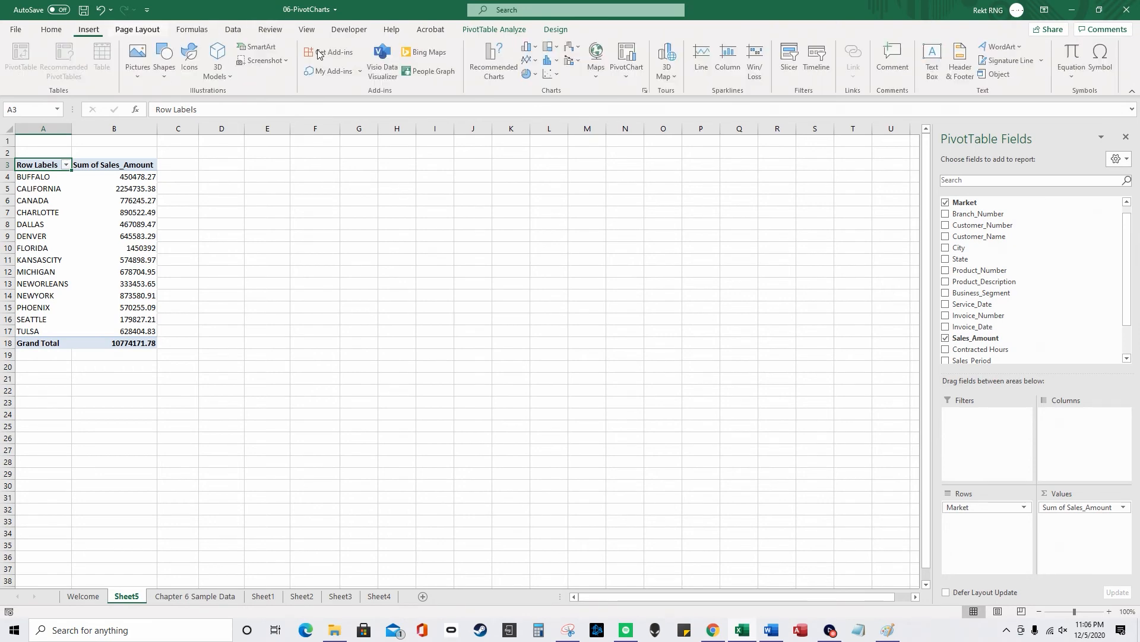
left_click(646, 91)
left_click(681, 475)
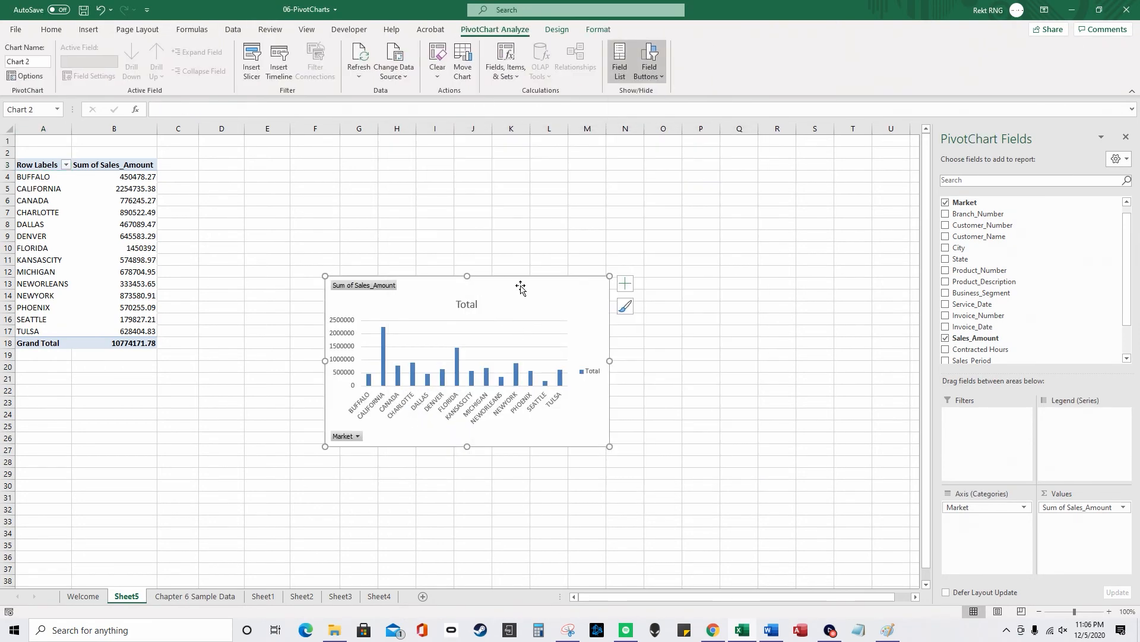
left_click_drag(520, 288, 469, 231)
left_click_drag(558, 389, 699, 405)
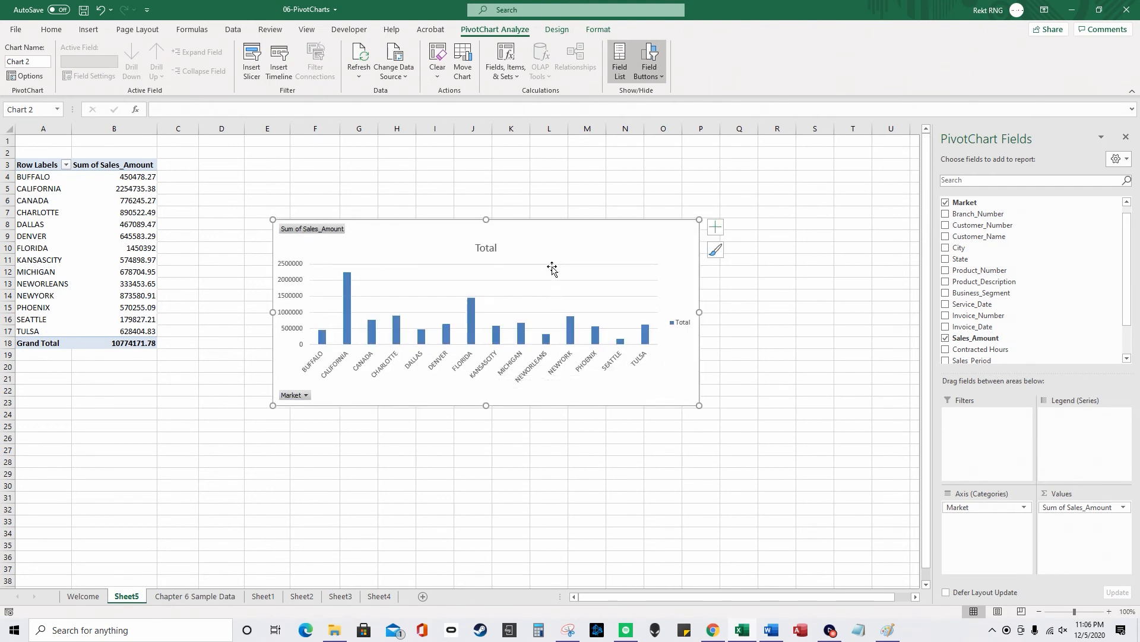
Step: Examine the Move Chart options for placing the pivot chart on a new sheet or inside a sheet, leaving it where it is
right_click(567, 240)
left_click(621, 434)
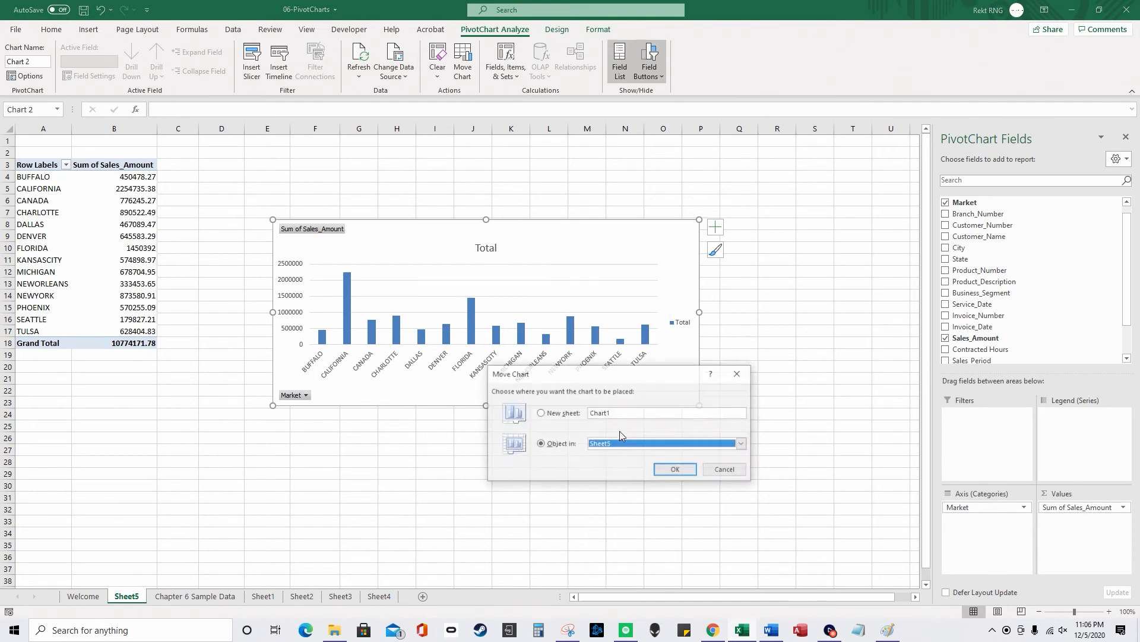
left_click(564, 415)
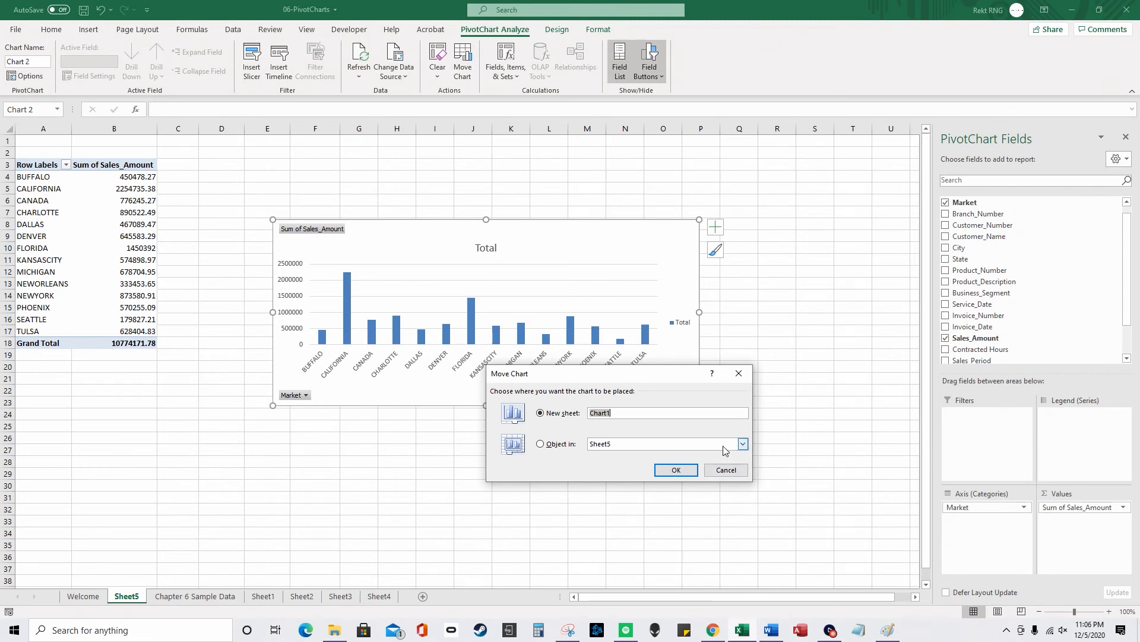
left_click(743, 444)
left_click(569, 466)
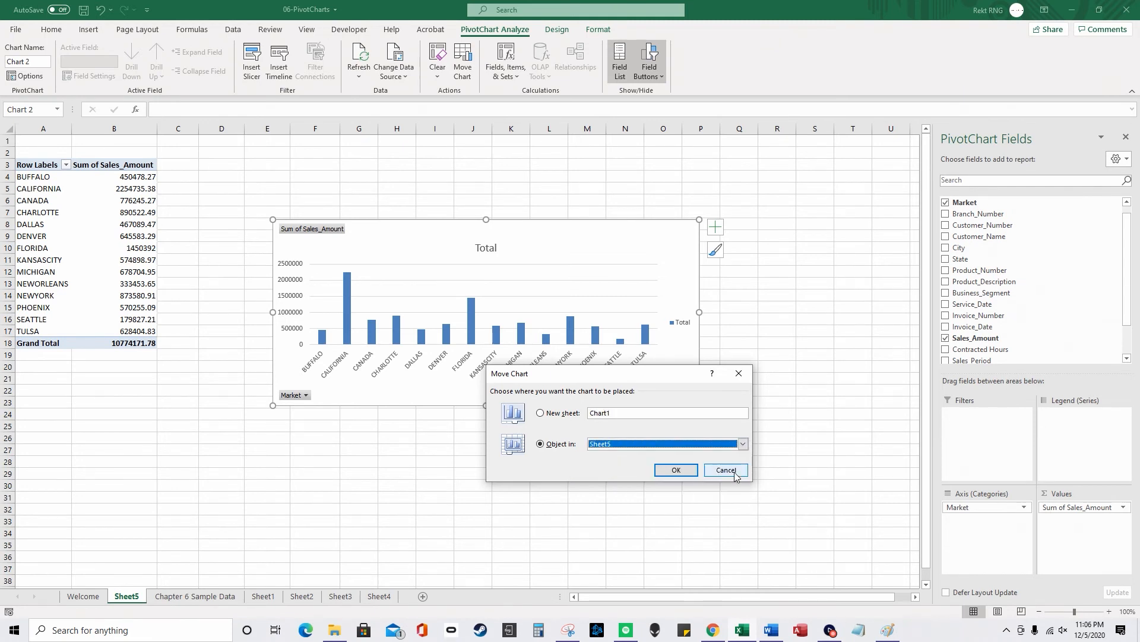
left_click(726, 470)
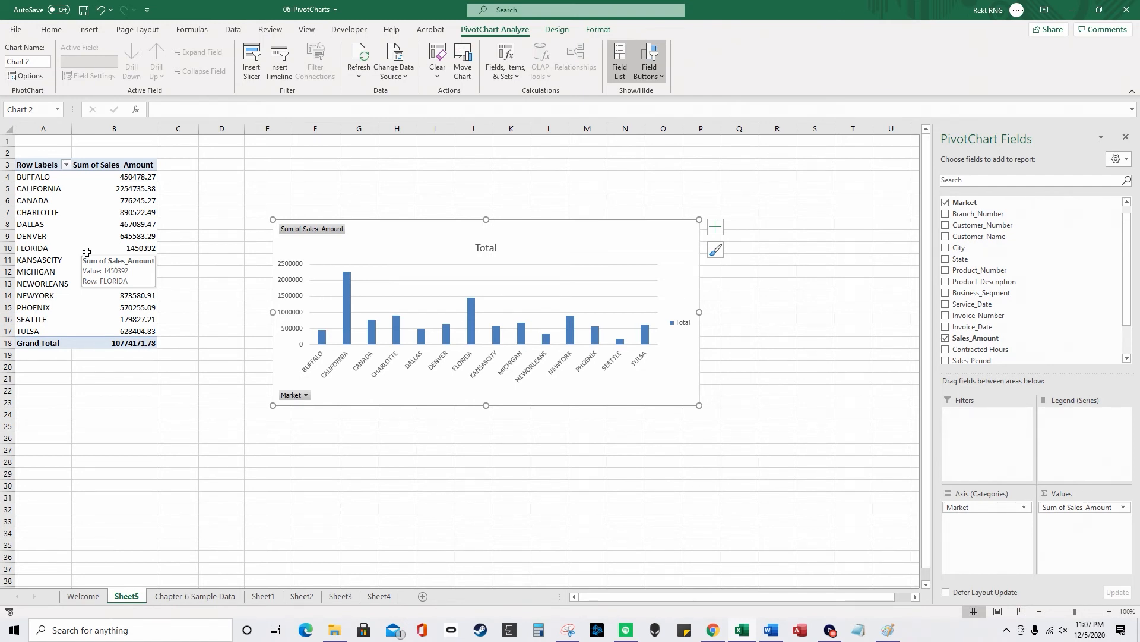
Step: Filter the pivot chart by Market to show only BUFFALO, CHARLOTTE and DENVER
left_click(303, 396)
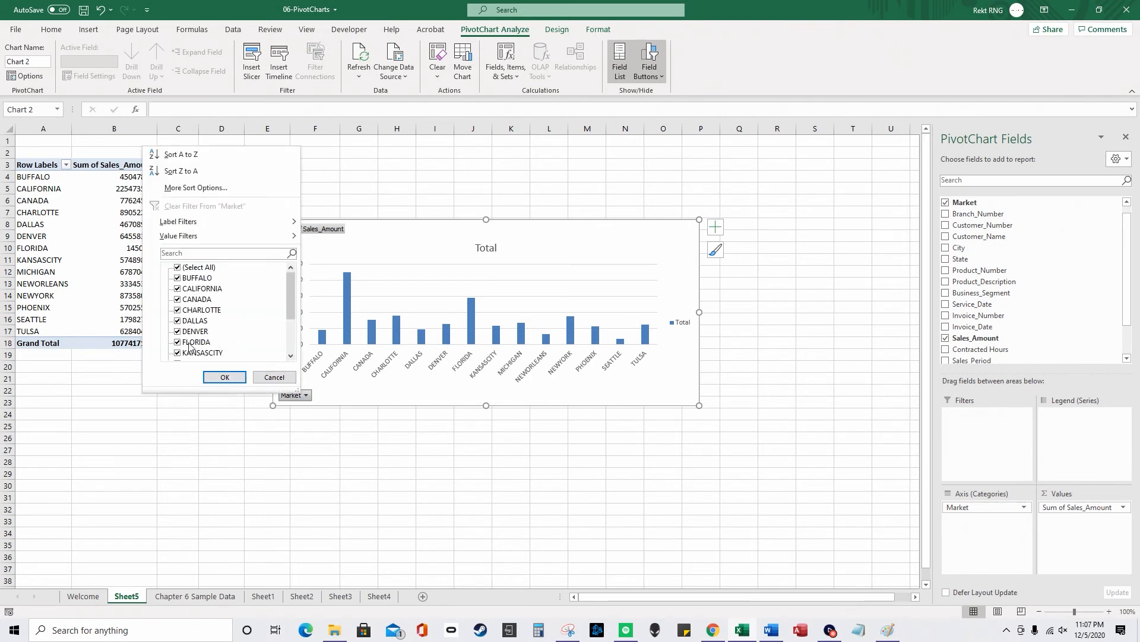
left_click(196, 269)
left_click(177, 277)
left_click(177, 309)
left_click(177, 331)
left_click(224, 378)
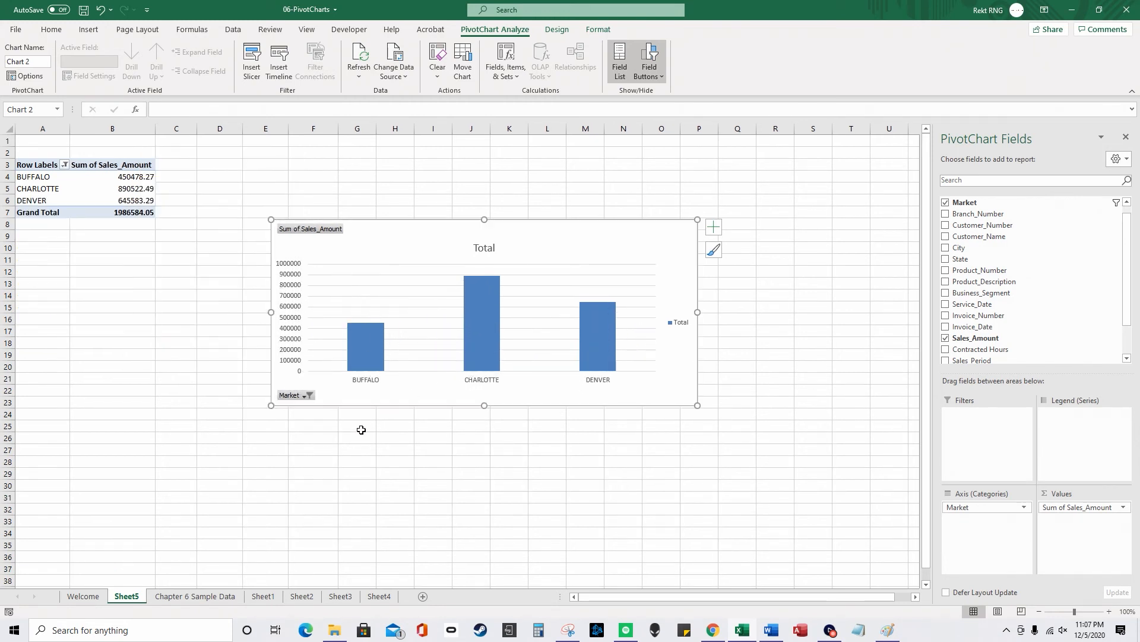
Step: Hide the pivot chart's axis field buttons and move the chart to cover about D5:N21
mouse_move(469, 349)
left_click(650, 74)
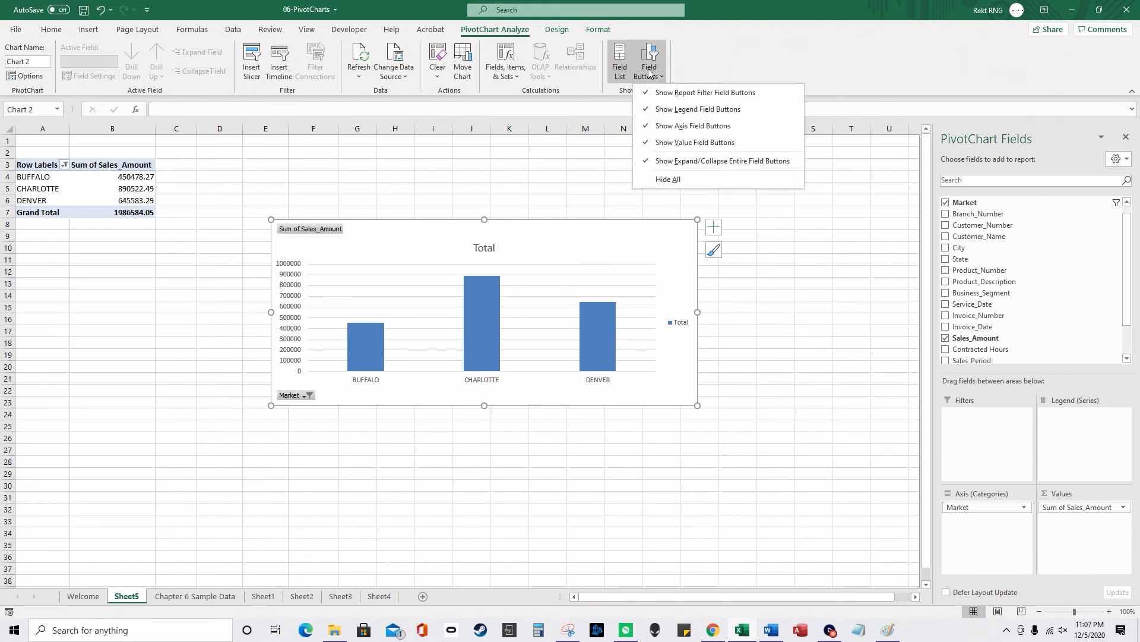
left_click(716, 131)
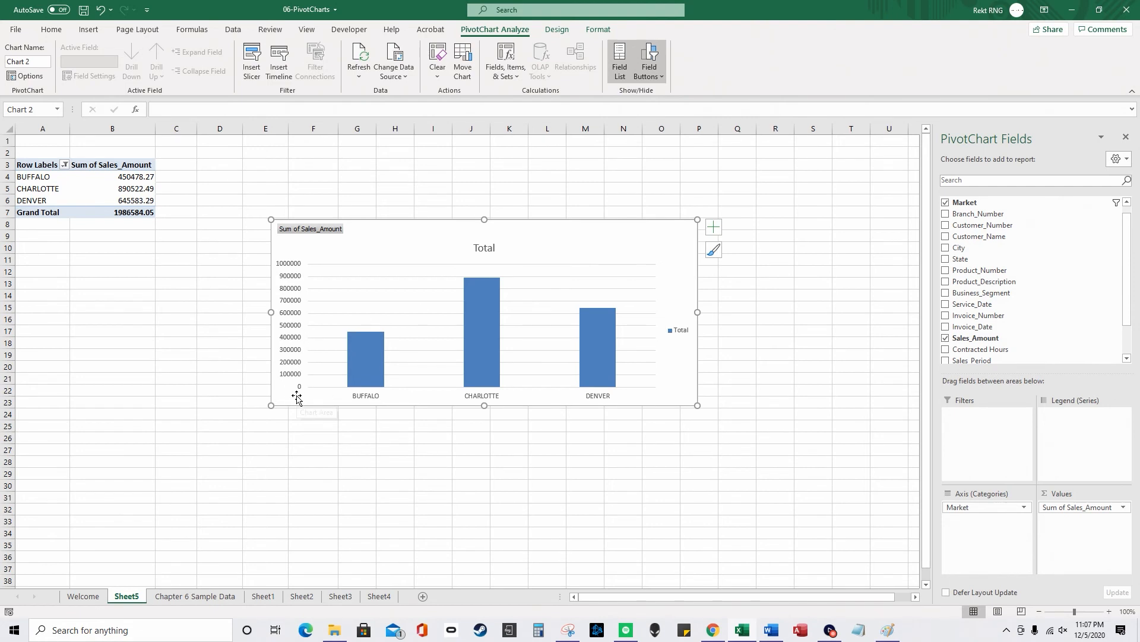
left_click_drag(546, 233, 525, 177)
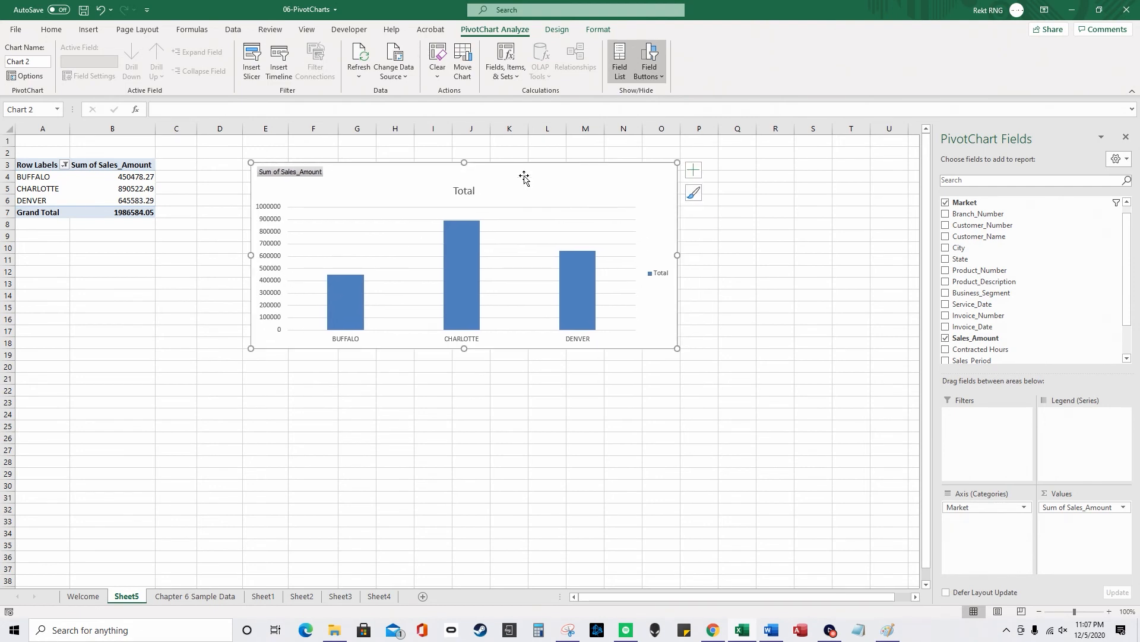
left_click_drag(529, 176, 494, 206)
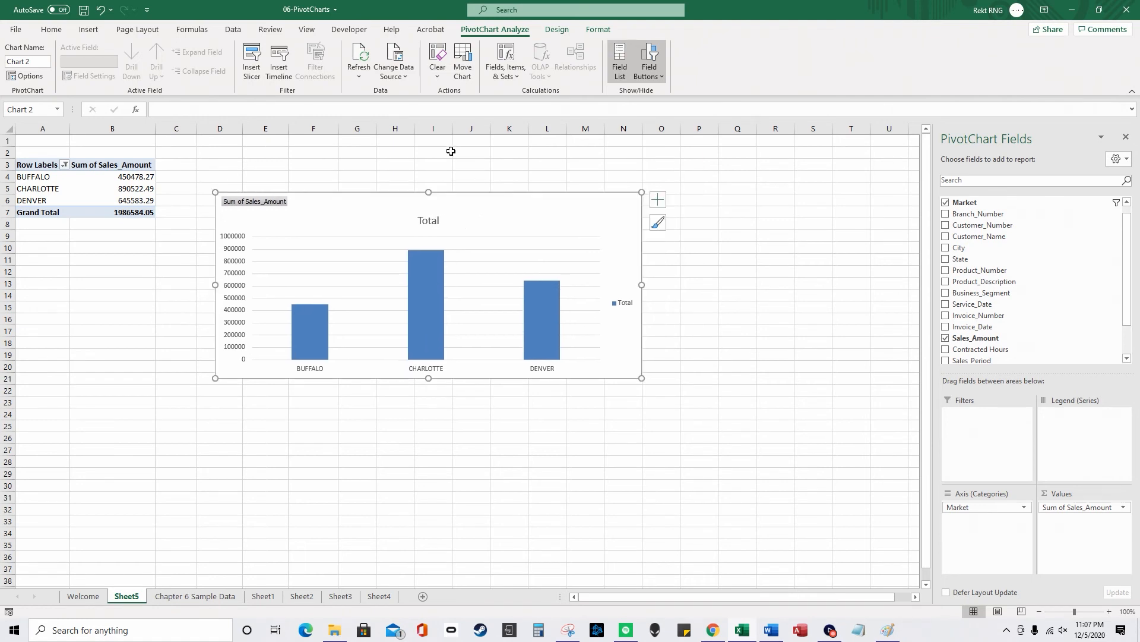
Step: Insert a Market slicer for the pivot chart and place it beside the chart at about Q8:T21
left_click(89, 30)
left_click(493, 30)
left_click(252, 72)
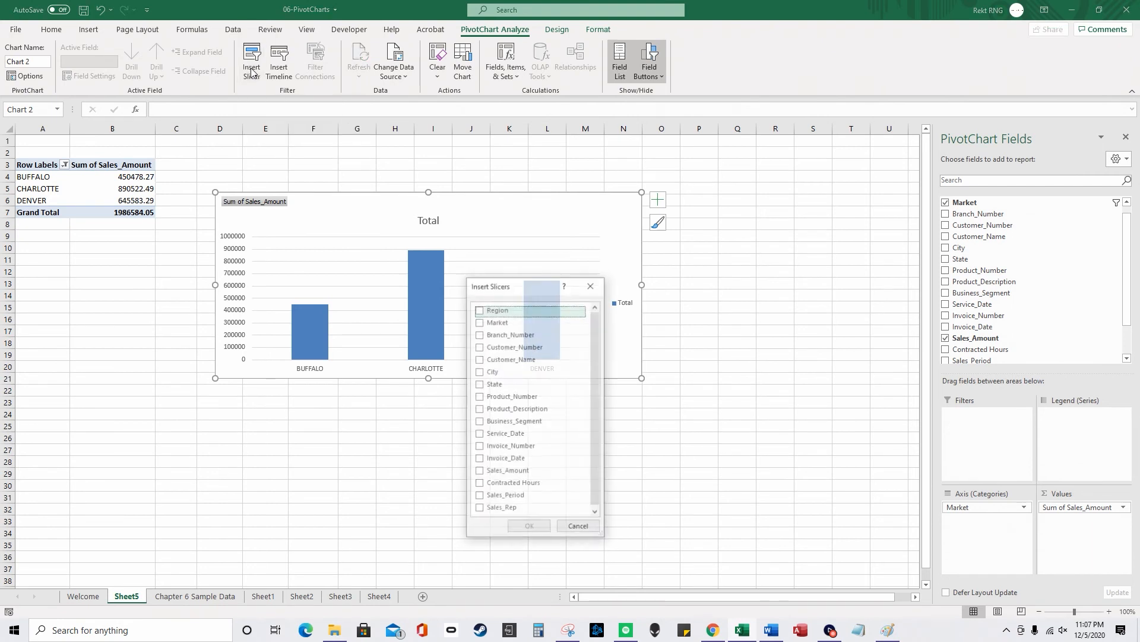
left_click(479, 322)
left_click(529, 528)
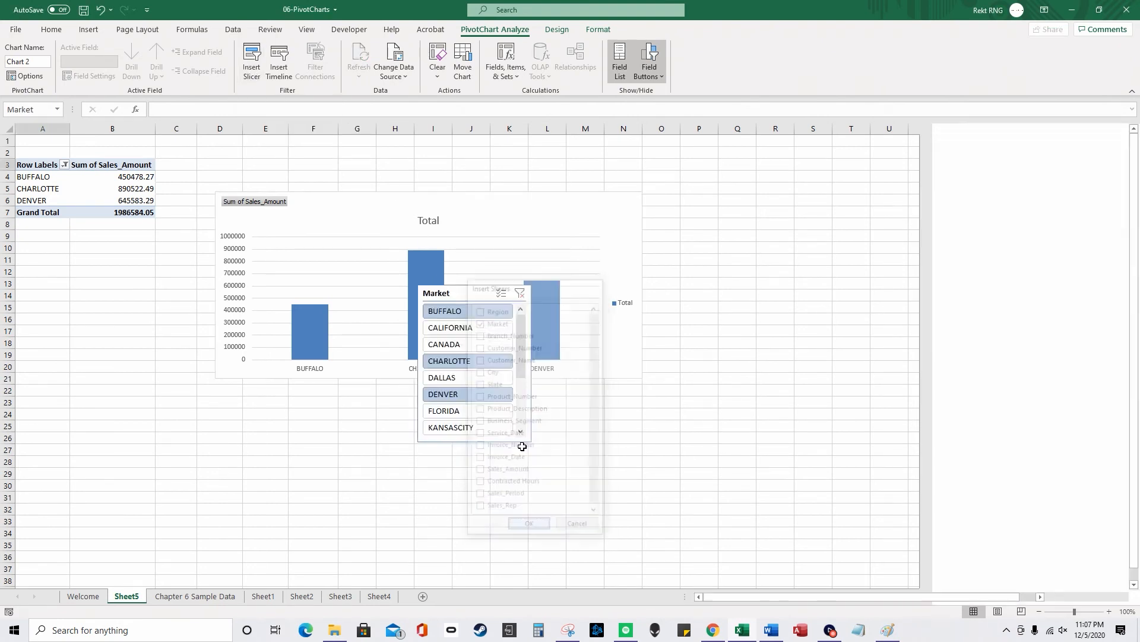
left_click_drag(474, 291, 787, 230)
Step: Filter to BUFFALO, CALIFORNIA and CANADA with the Market slicer, and check its report connections without changing them
left_click(763, 249)
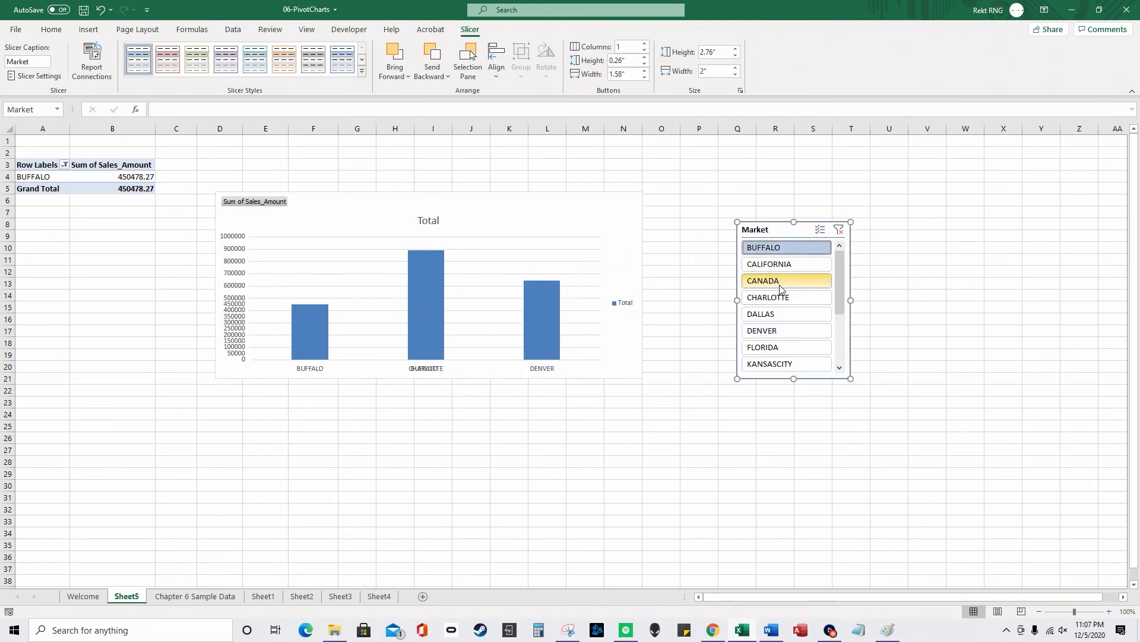
left_click(763, 281)
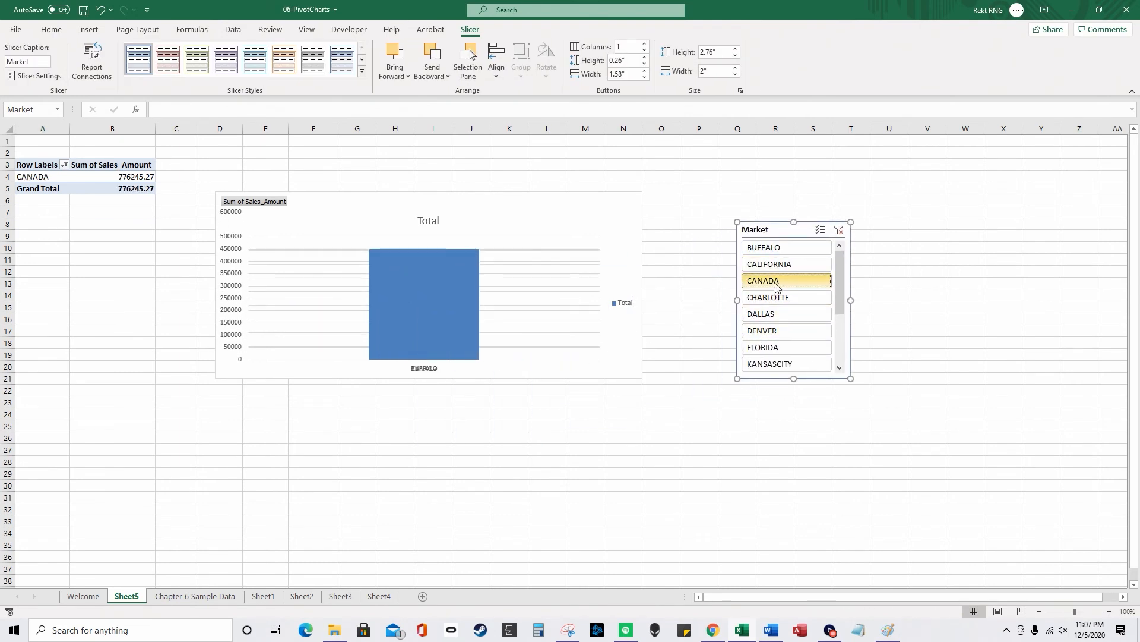
key("shift+F10")
key("Escape")
left_click_drag(779, 279, 772, 246)
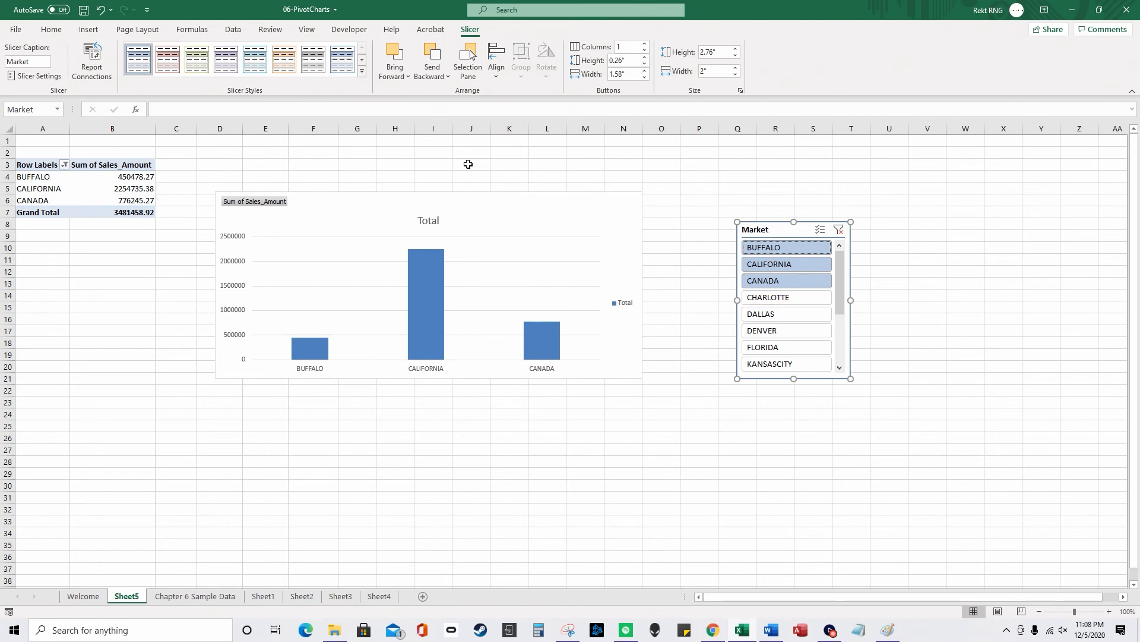
left_click(93, 68)
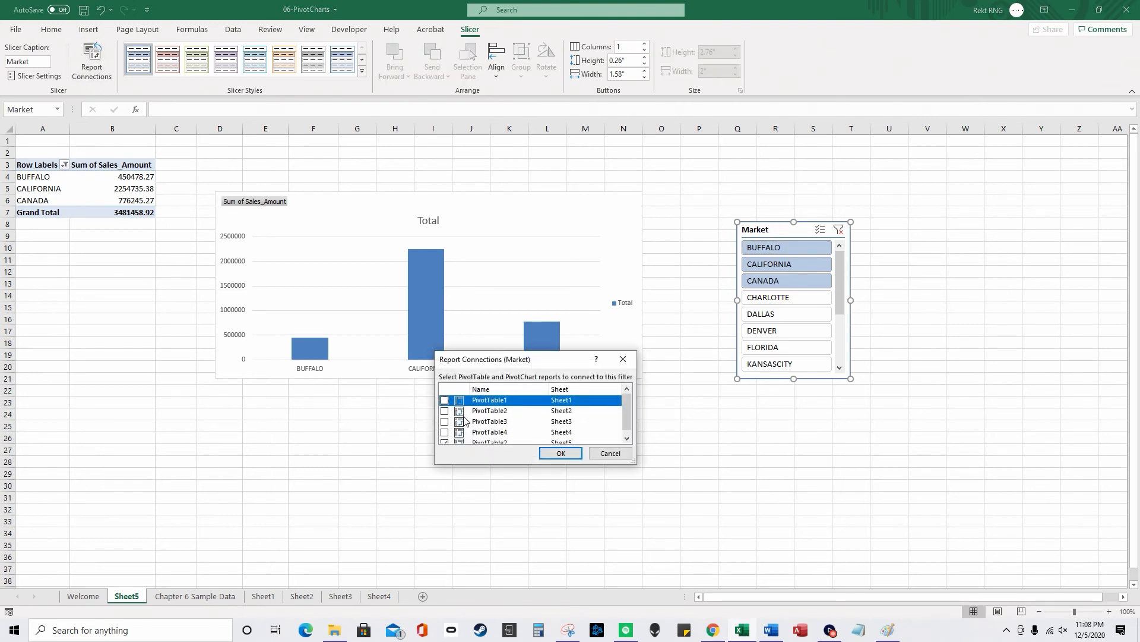
left_click(610, 454)
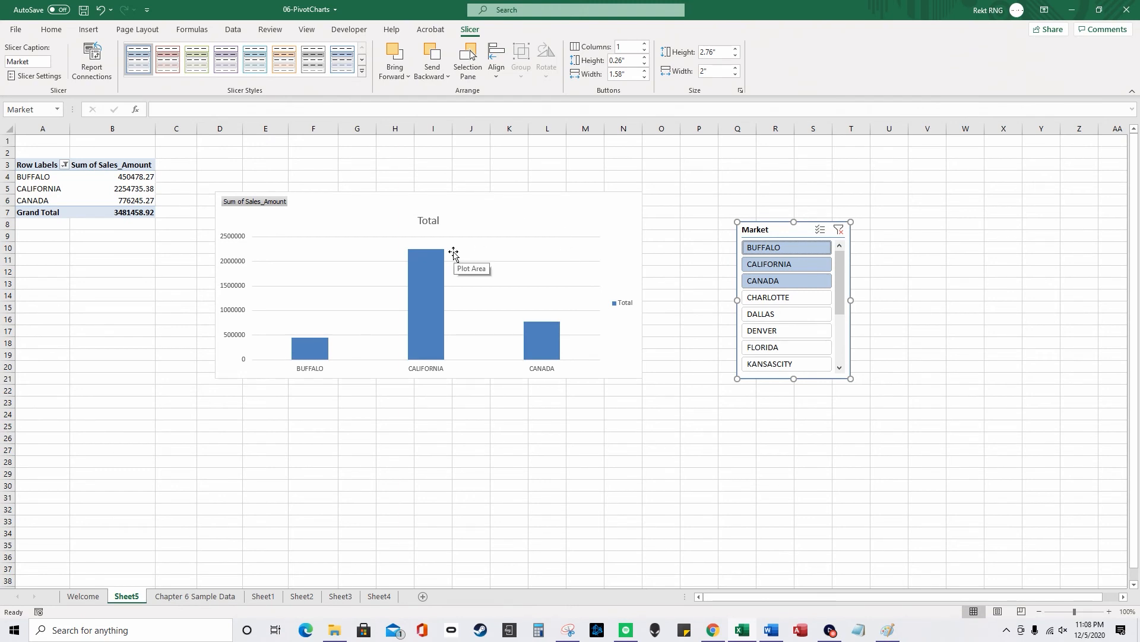
Step: Delete the Market slicer and the column pivot chart from the sheet
key("Delete")
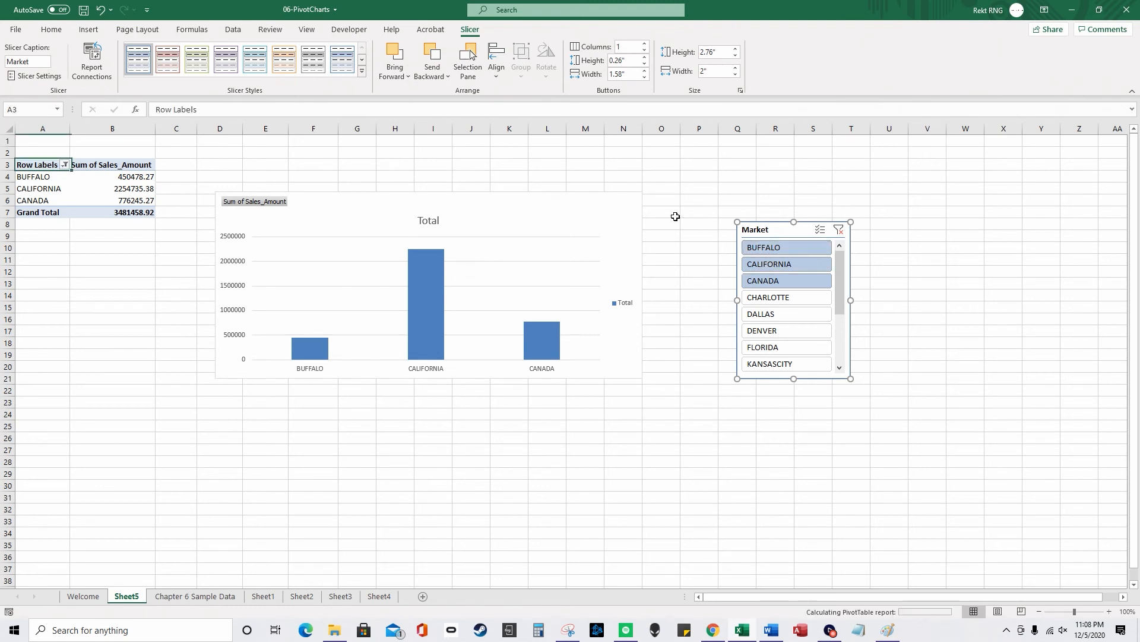
left_click(534, 210)
key("Delete")
Step: Rearrange the pivot table with Region and Market as filters and Product_Description in rows
left_click(140, 192)
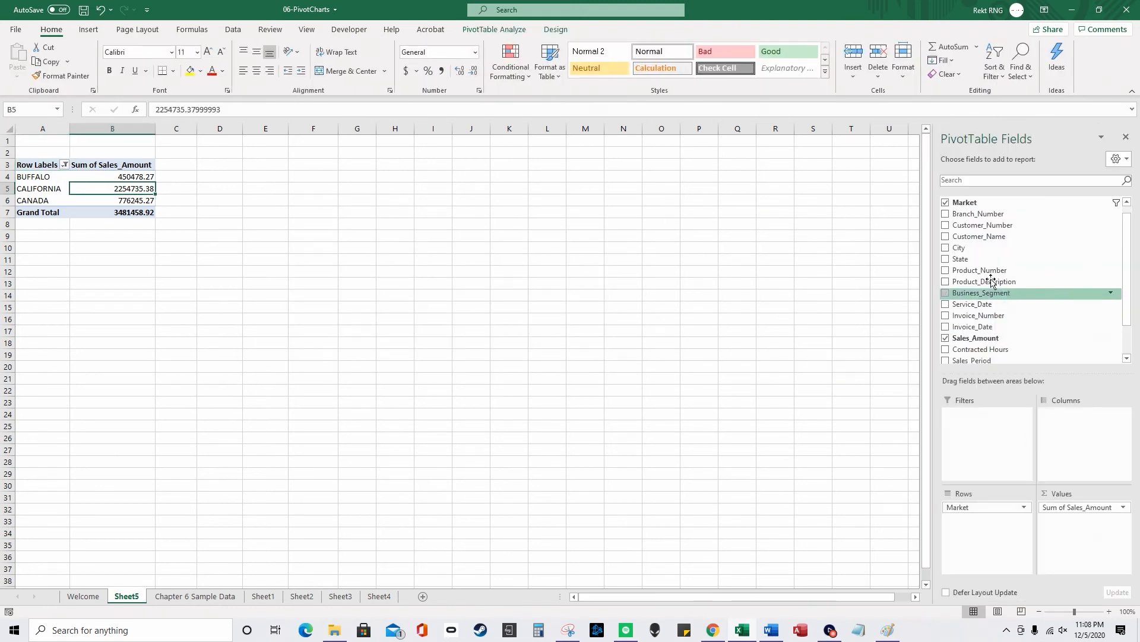
scroll(974, 211, "up", 1)
left_click_drag(972, 205, 995, 432)
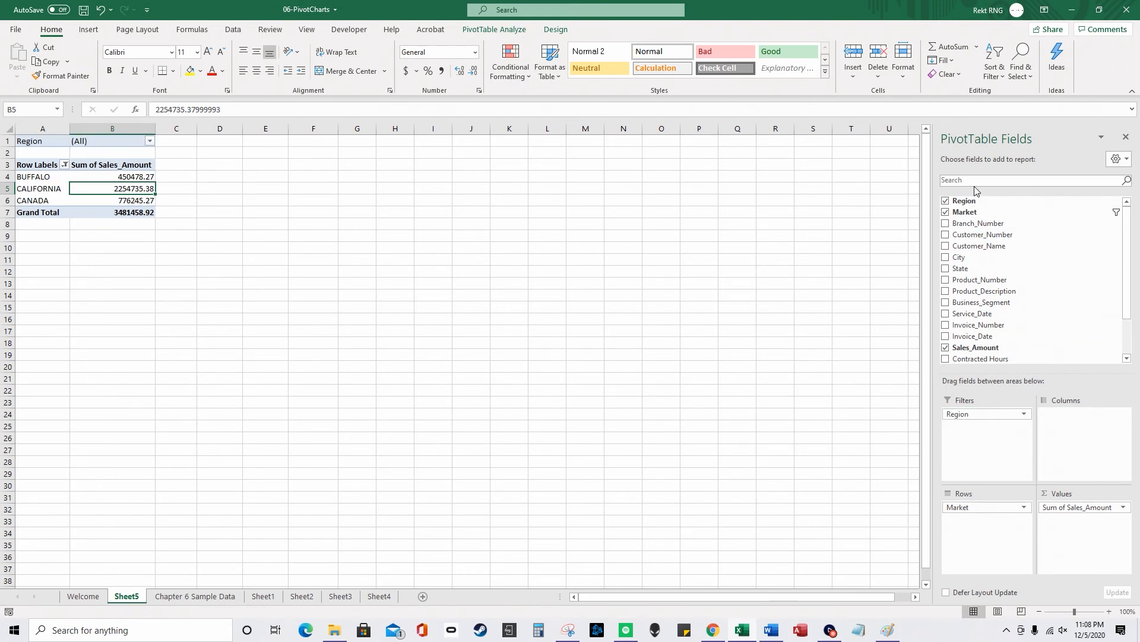
left_click_drag(981, 217, 991, 429)
scroll(1000, 313, "down", 1)
left_click_drag(986, 253, 976, 504)
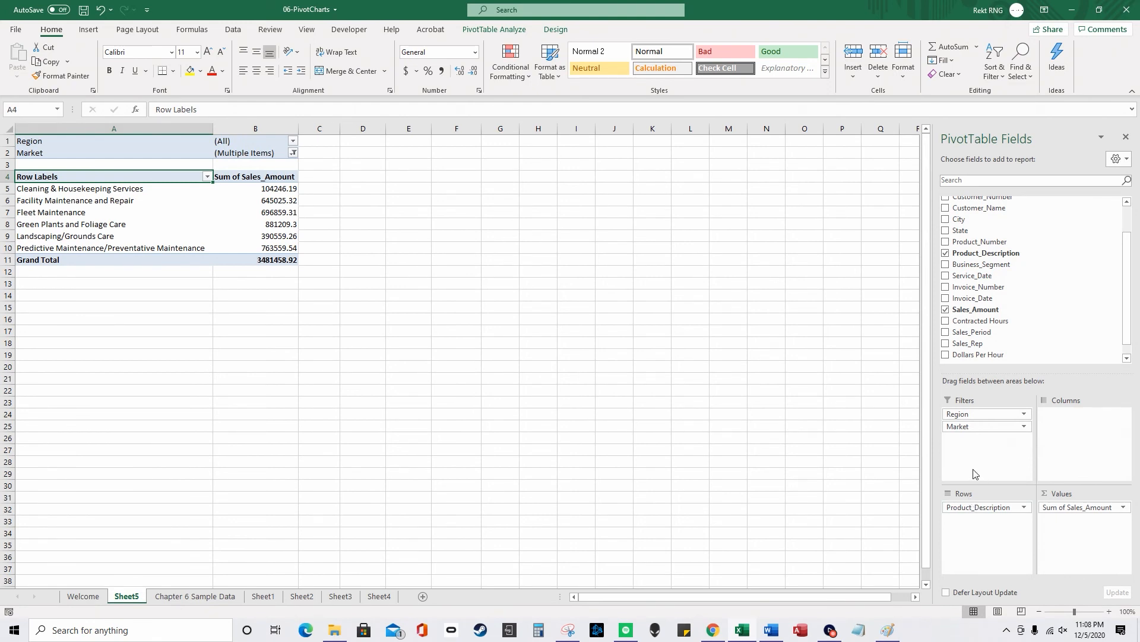
Step: Insert a clustered column pivot chart of sales by product description, and enlarge and move it to cover about E3:N22
left_click(89, 30)
left_click(645, 91)
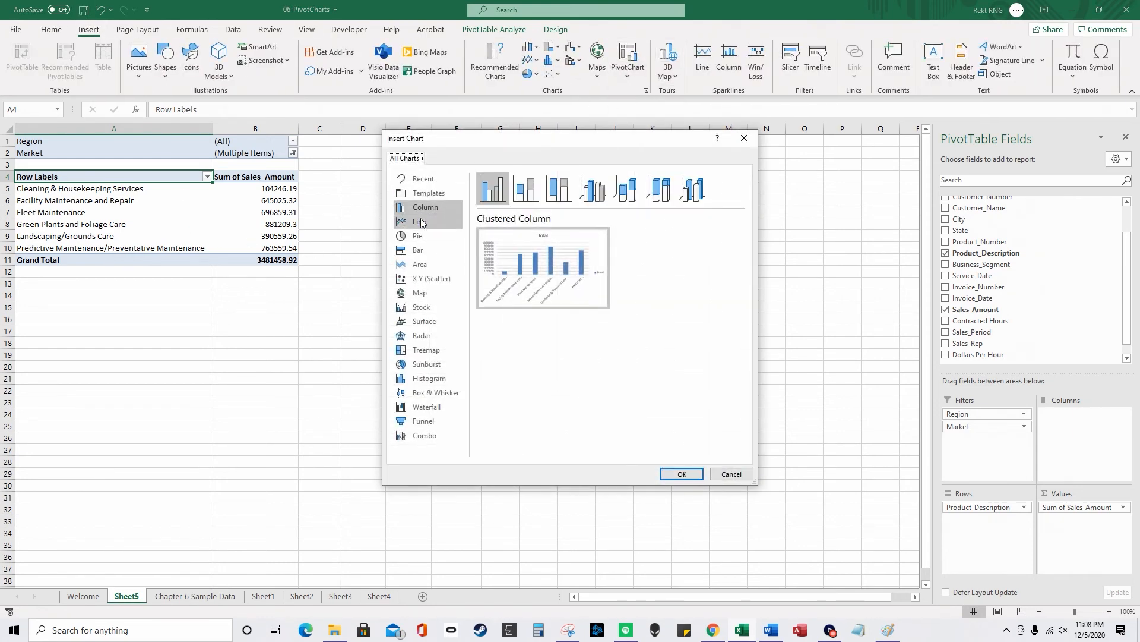
left_click(682, 473)
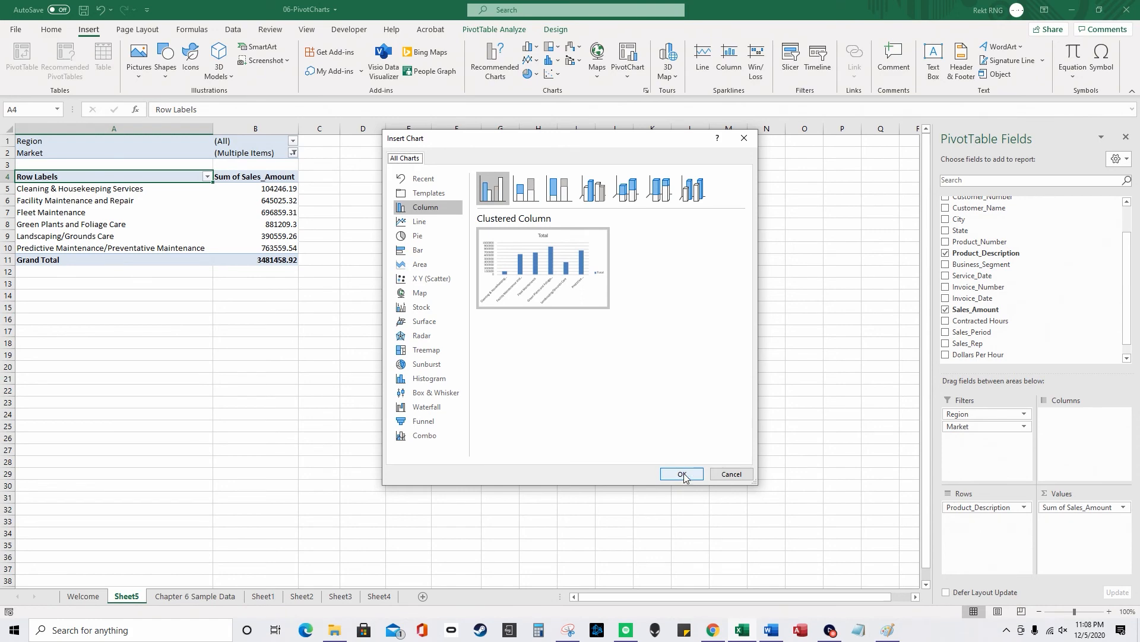
left_click_drag(569, 282, 675, 220)
left_click_drag(716, 386, 830, 451)
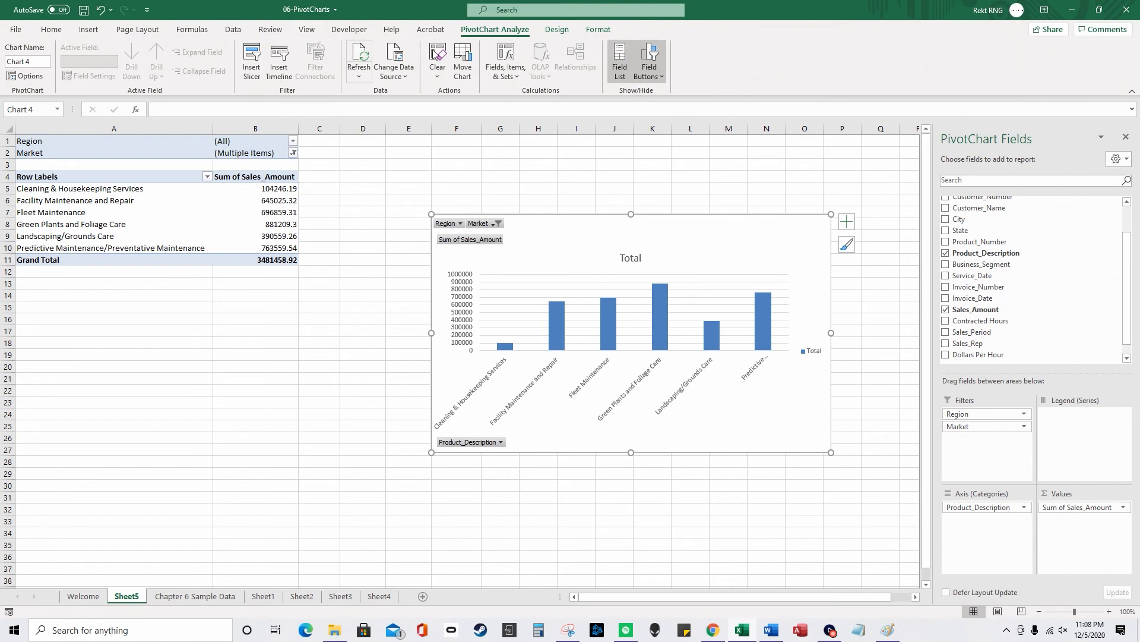
left_click_drag(593, 226, 540, 170)
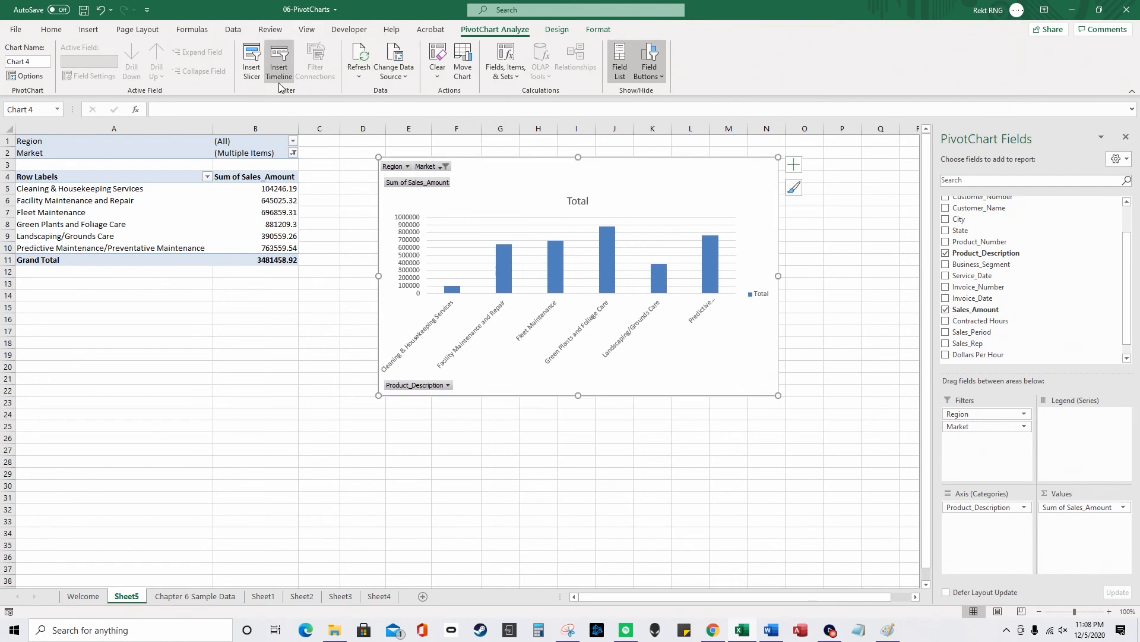
Step: Insert an Invoice_Date timeline, place it below the pivot chart and widen it to about 10.59"
left_click(278, 65)
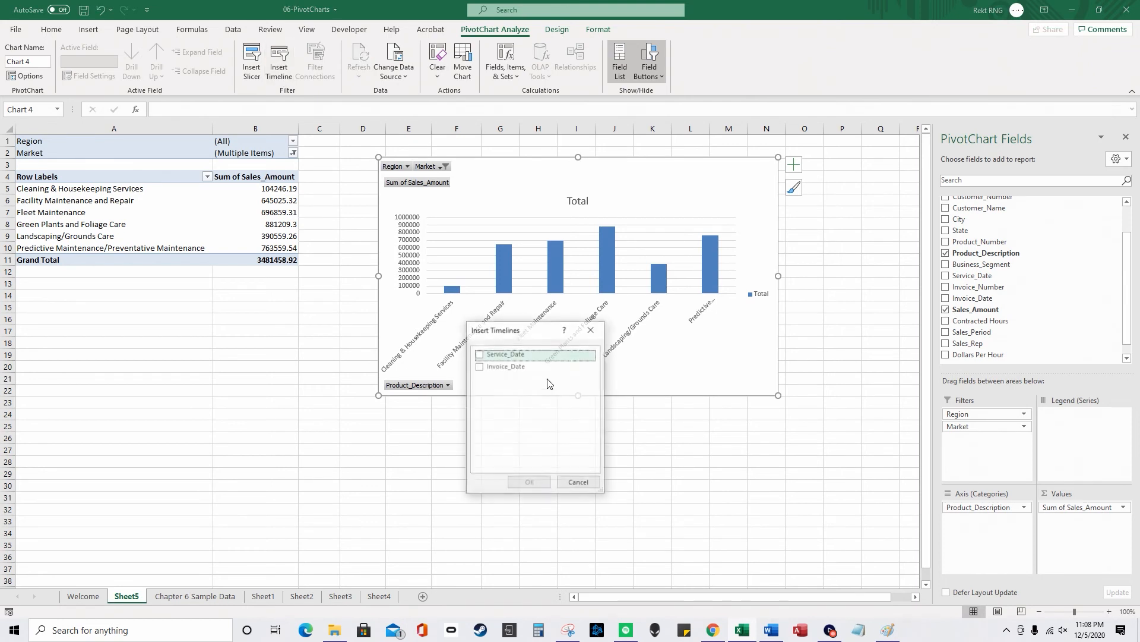
left_click(479, 368)
left_click(530, 482)
left_click_drag(512, 354, 514, 441)
left_click_drag(835, 461, 978, 455)
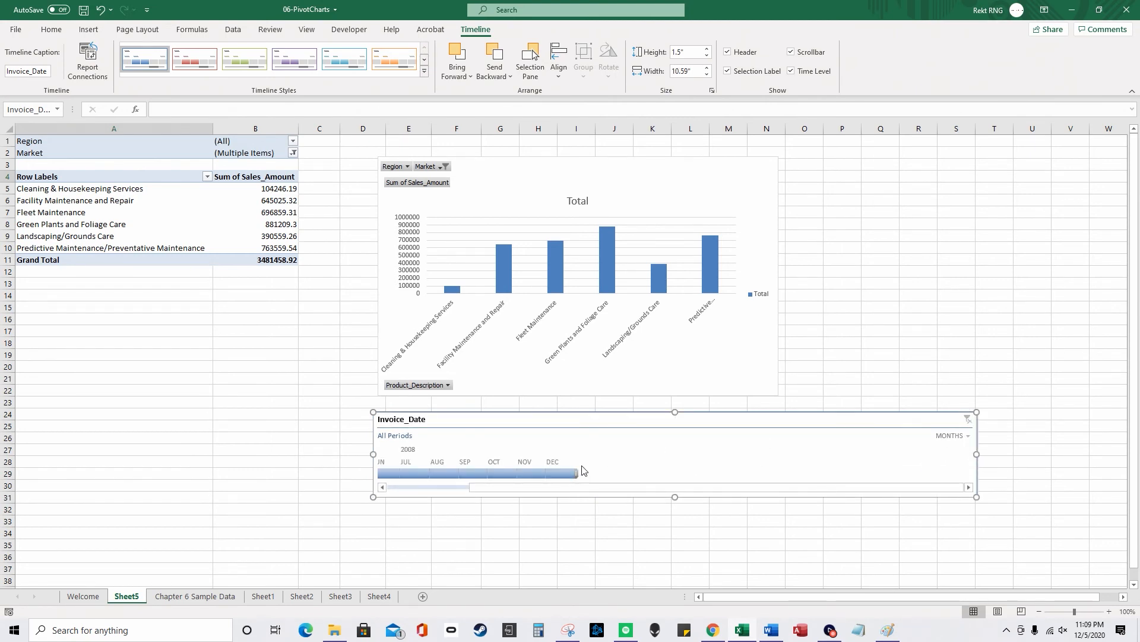
Step: Filter the Invoice_Date timeline by years to 2007, and narrow it by quarters to Q1 - Q3 2007
left_click(963, 438)
left_click(950, 451)
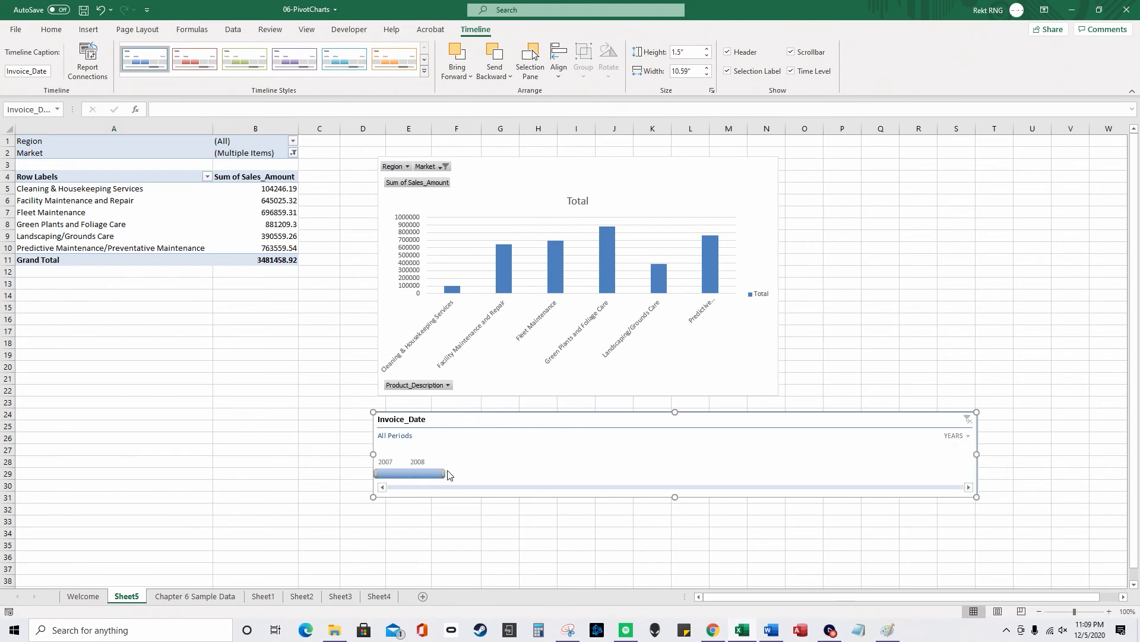
left_click_drag(445, 470, 414, 473)
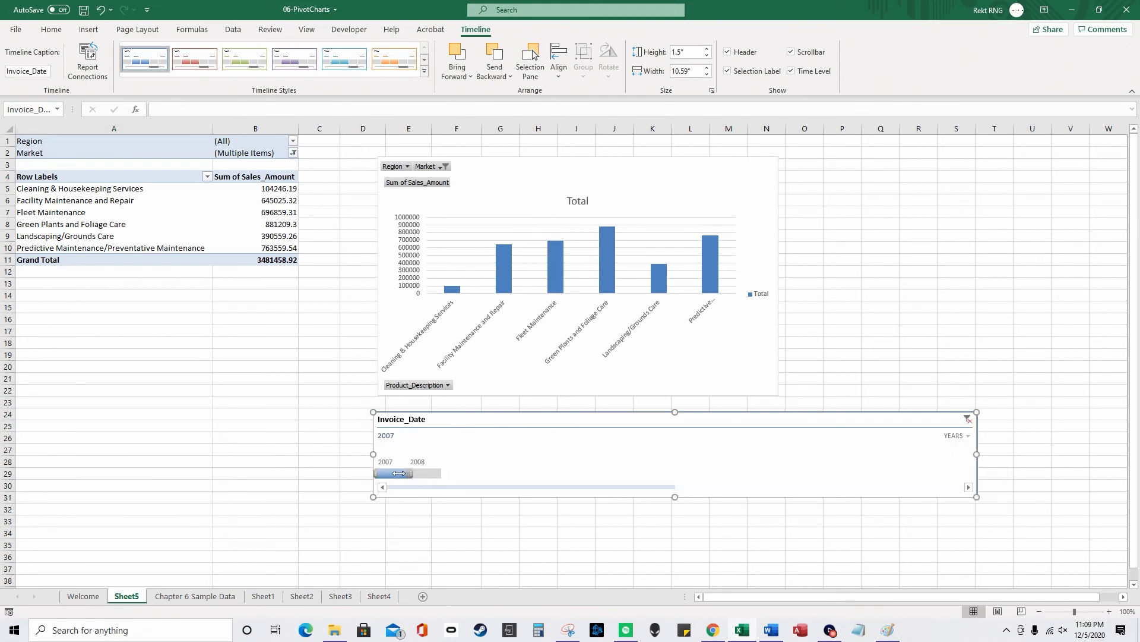
left_click(969, 435)
left_click(966, 467)
left_click_drag(465, 474, 439, 475)
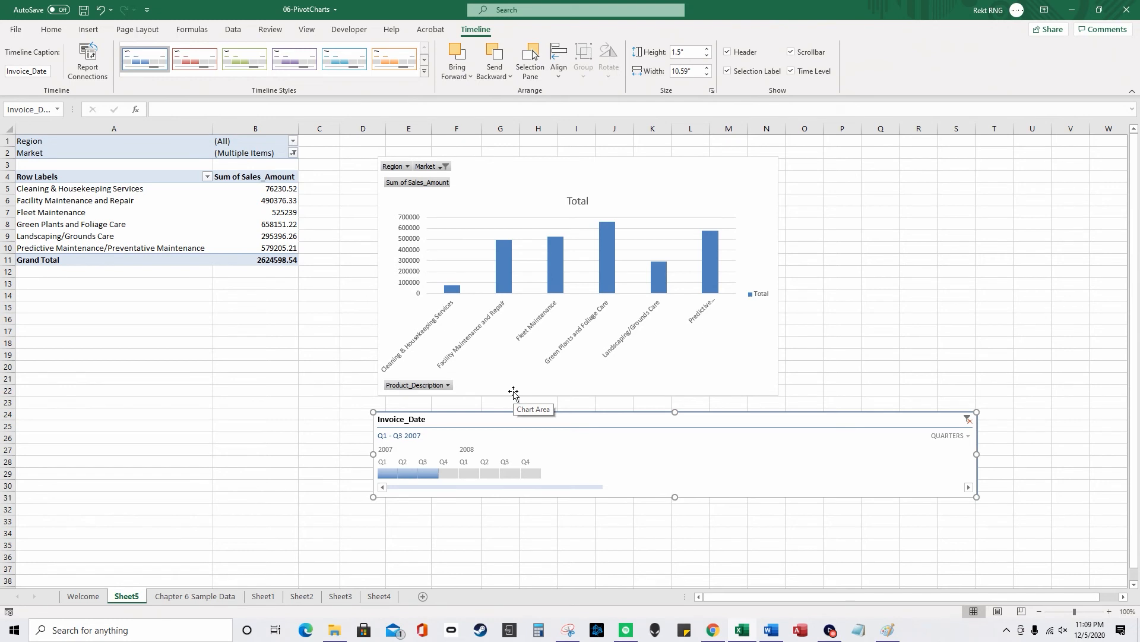
Step: Add Sales_Amount to the pivot table's values a second time and apply blue gradient data bars to C5:C10
left_click(223, 200)
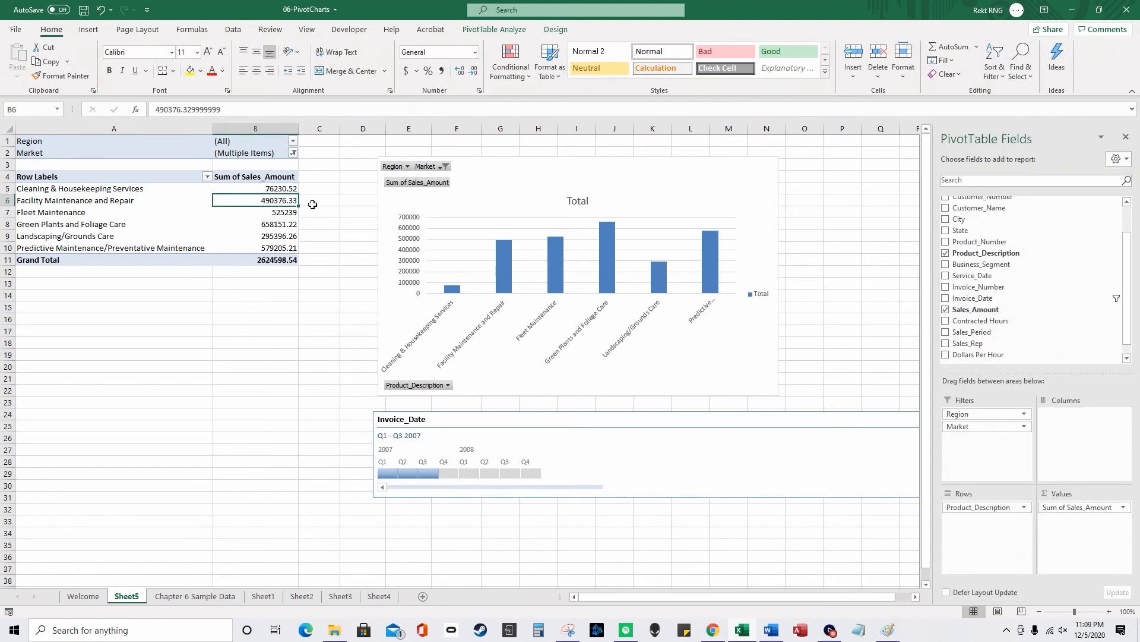
left_click_drag(975, 309, 1085, 538)
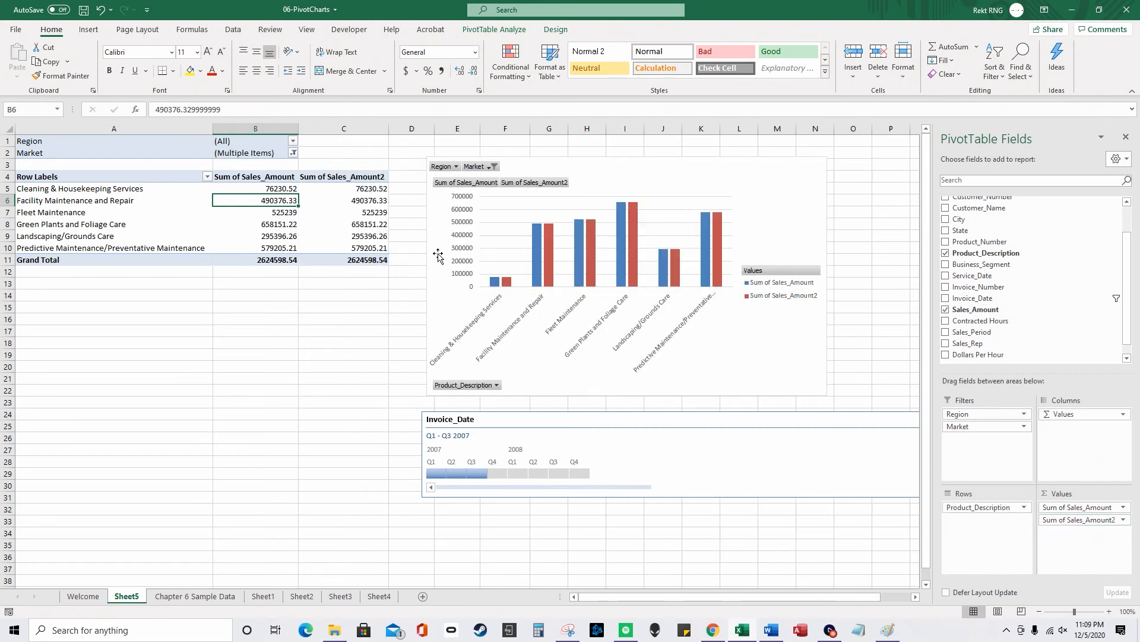
left_click_drag(366, 190, 366, 248)
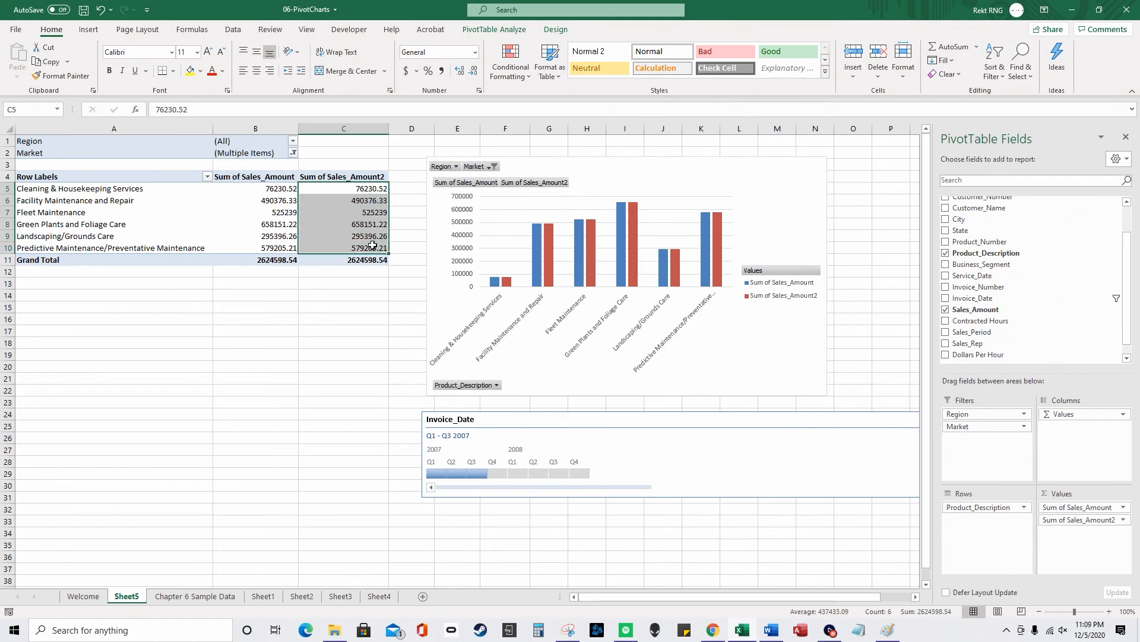
left_click(508, 76)
mouse_move(563, 173)
left_click(608, 173)
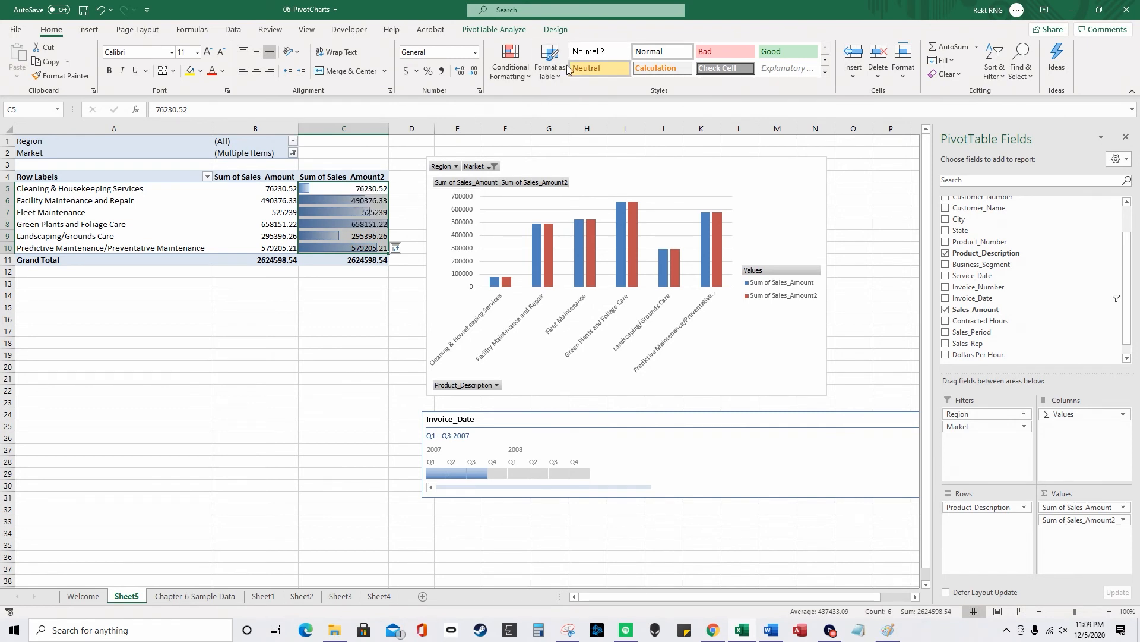
Step: Edit the data bar rule on the second Sales_Amount column, C5:C10, so the cells show only the bars
left_click(504, 72)
left_click(546, 272)
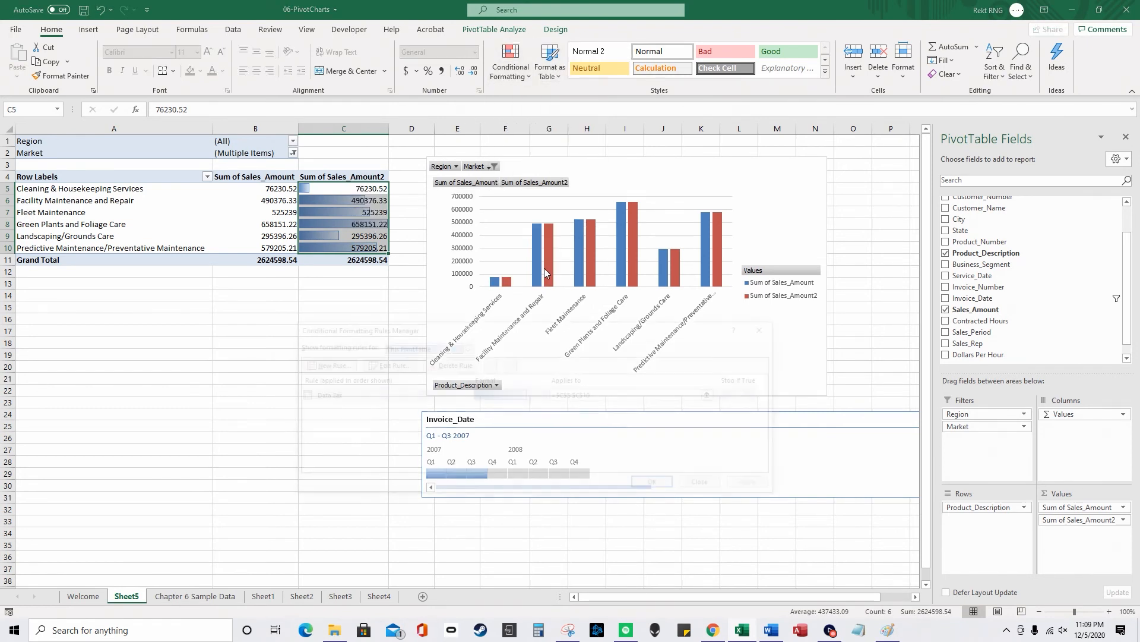
left_click(370, 392)
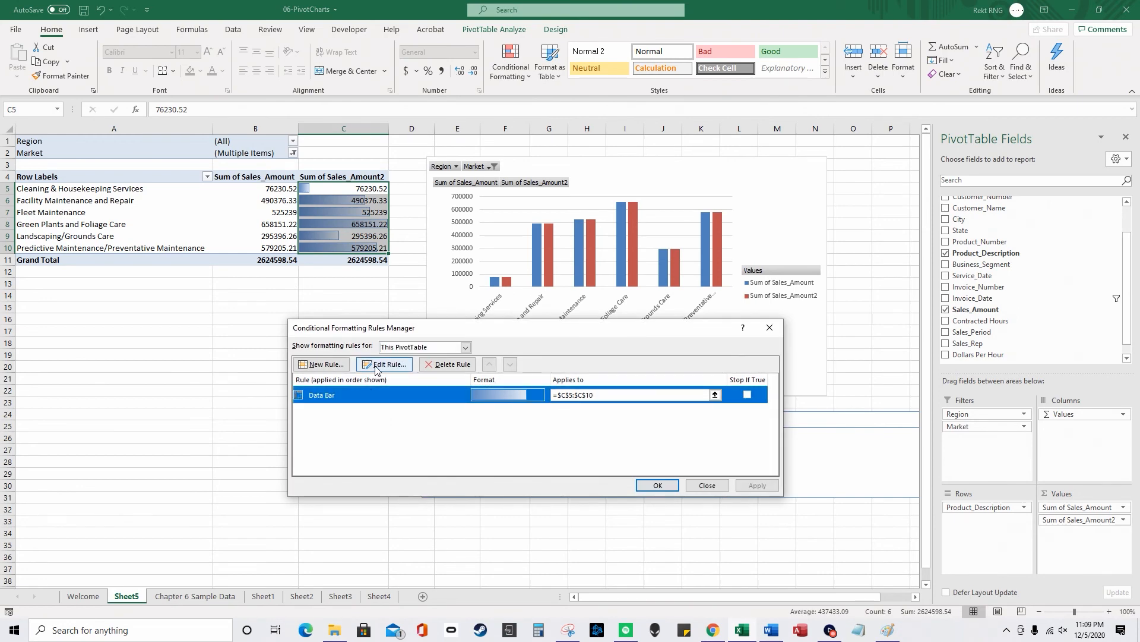
left_click(383, 364)
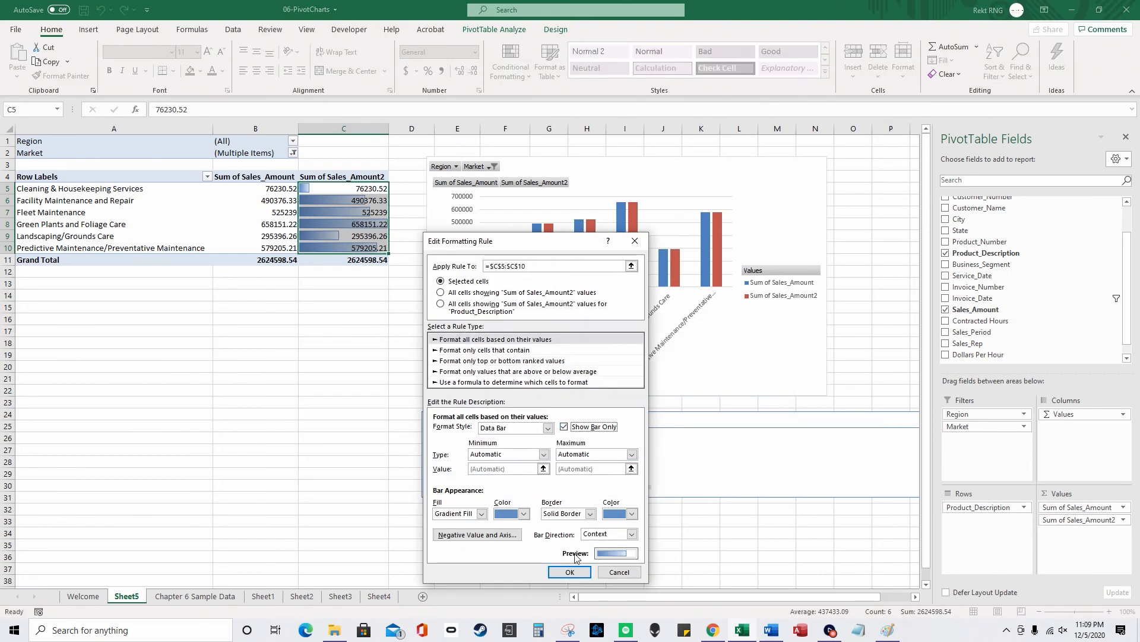
left_click(569, 572)
left_click(674, 493)
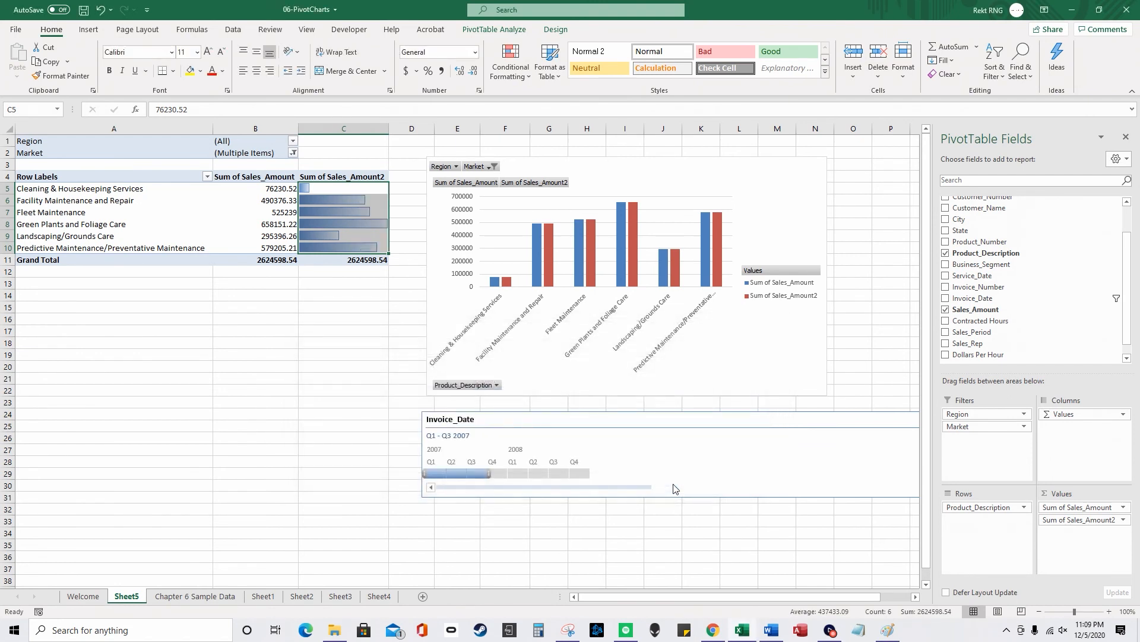
left_click_drag(349, 186, 357, 242)
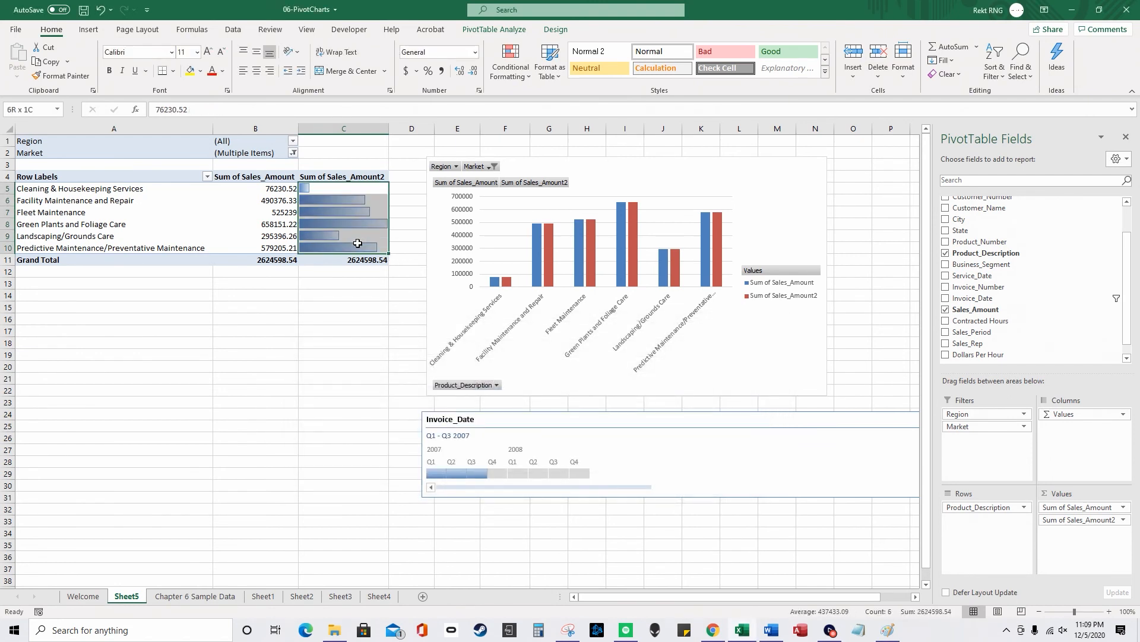
left_click(341, 283)
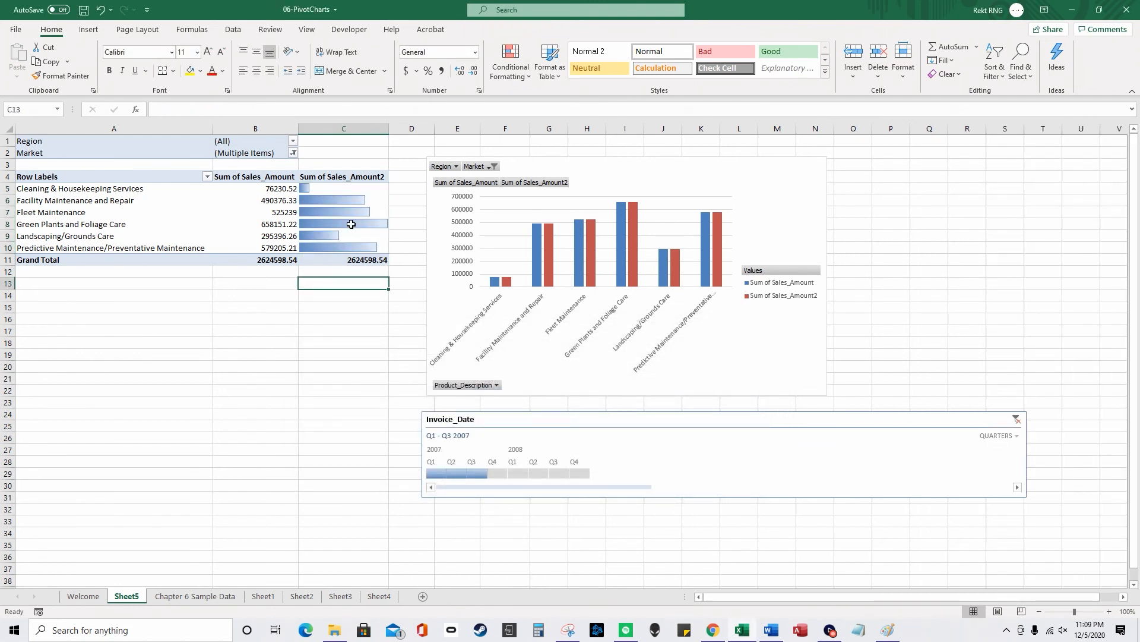
Step: Narrow the Invoice_Date timeline to Q3 2007, and extend it back to Q1 - Q3 2007
left_click(484, 473)
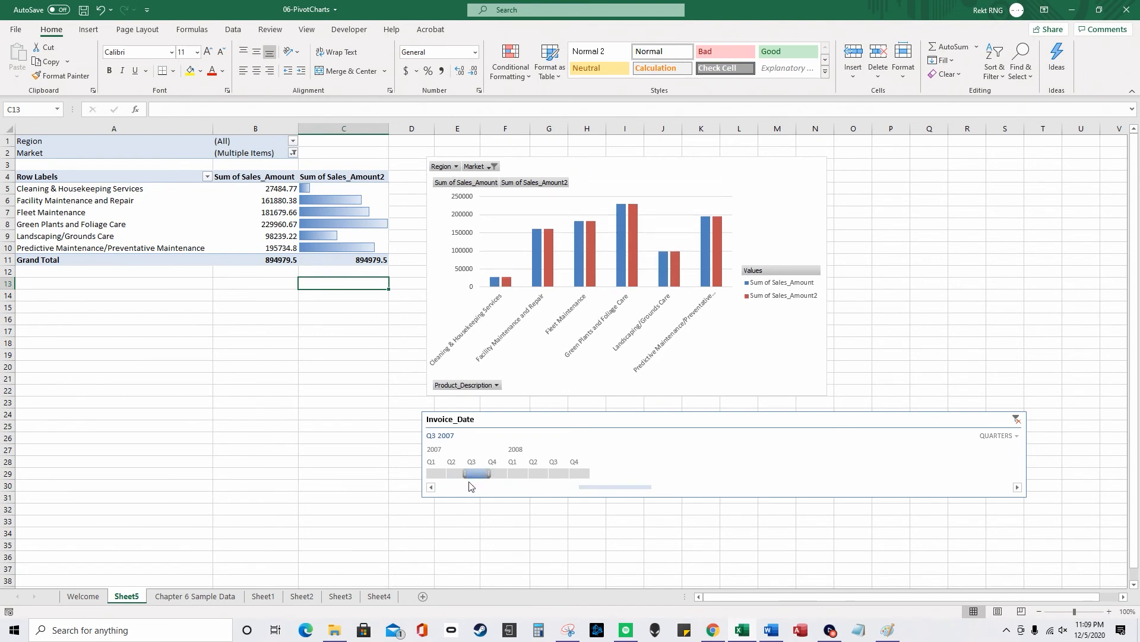
mouse_move(466, 474)
left_mouse_down()
mouse_move(435, 474)
mouse_move(480, 477)
left_mouse_up()
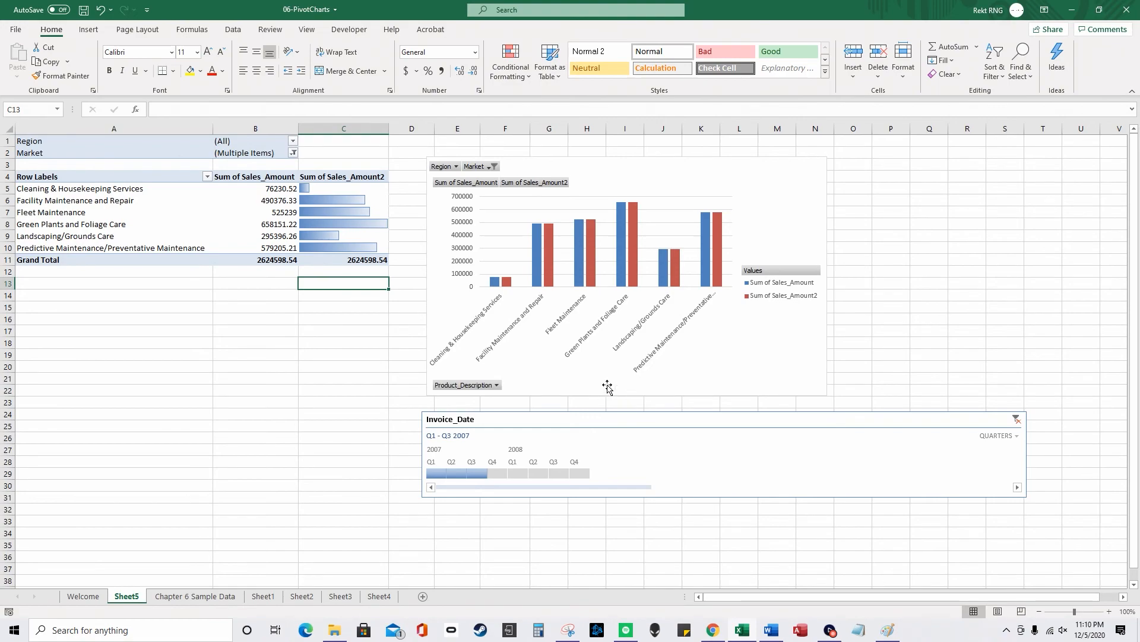
Step: Open the 07-DispData workbook from the Pivot Table Data Crunching folder, and close the 06-PivotCharts workbook
key("alt+Tab")
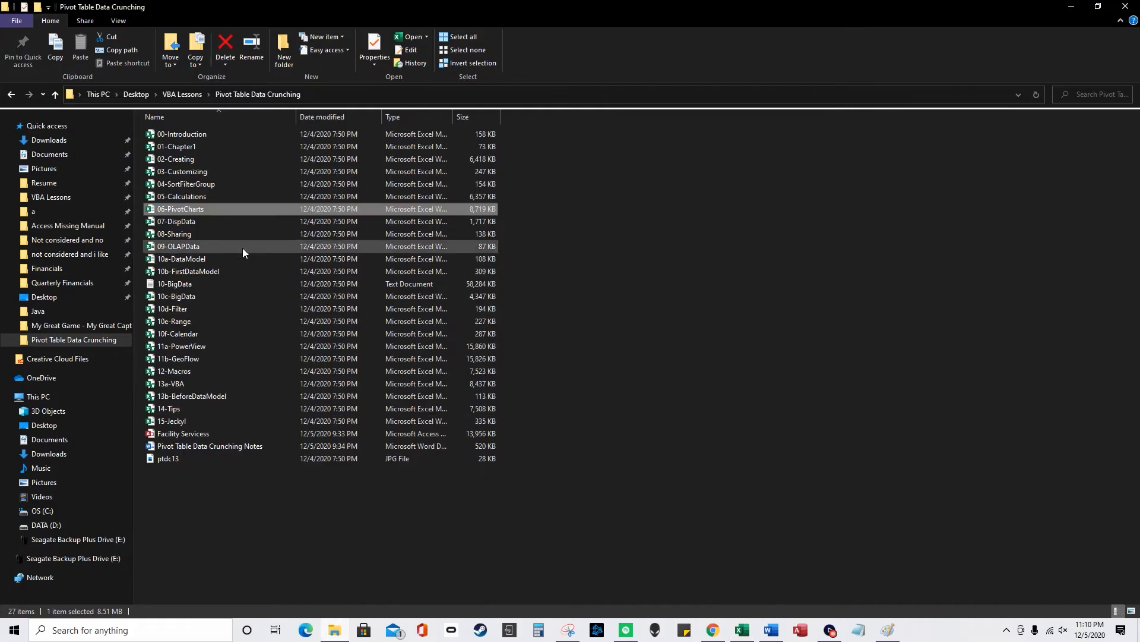
key("alt+Tab")
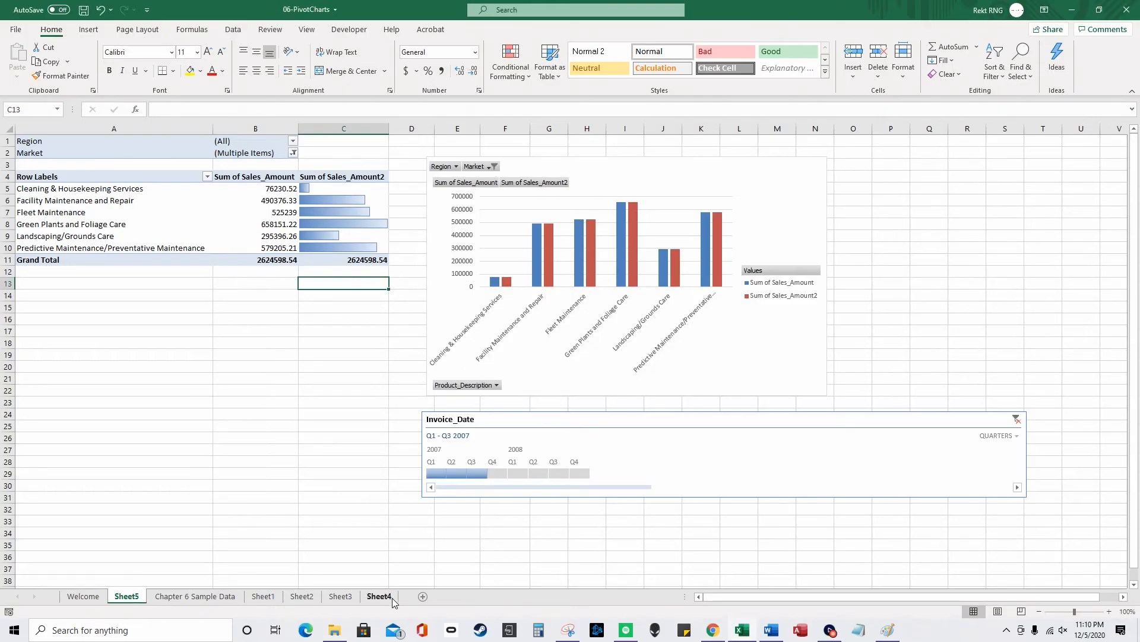
left_click(336, 630)
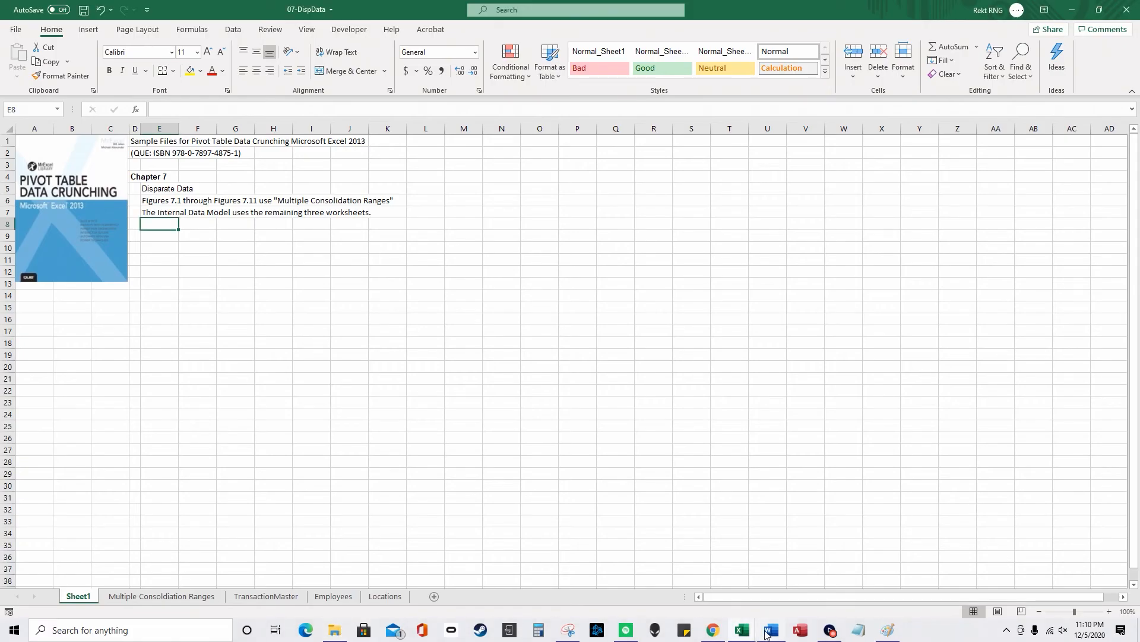
mouse_move(742, 629)
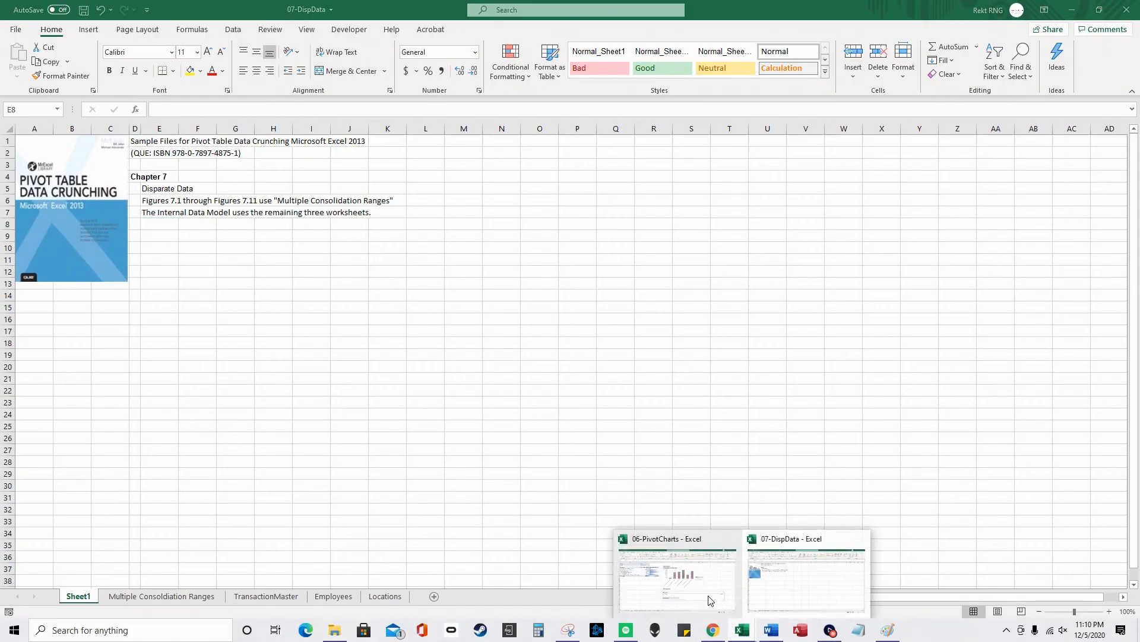
left_click(732, 539)
left_click(571, 324)
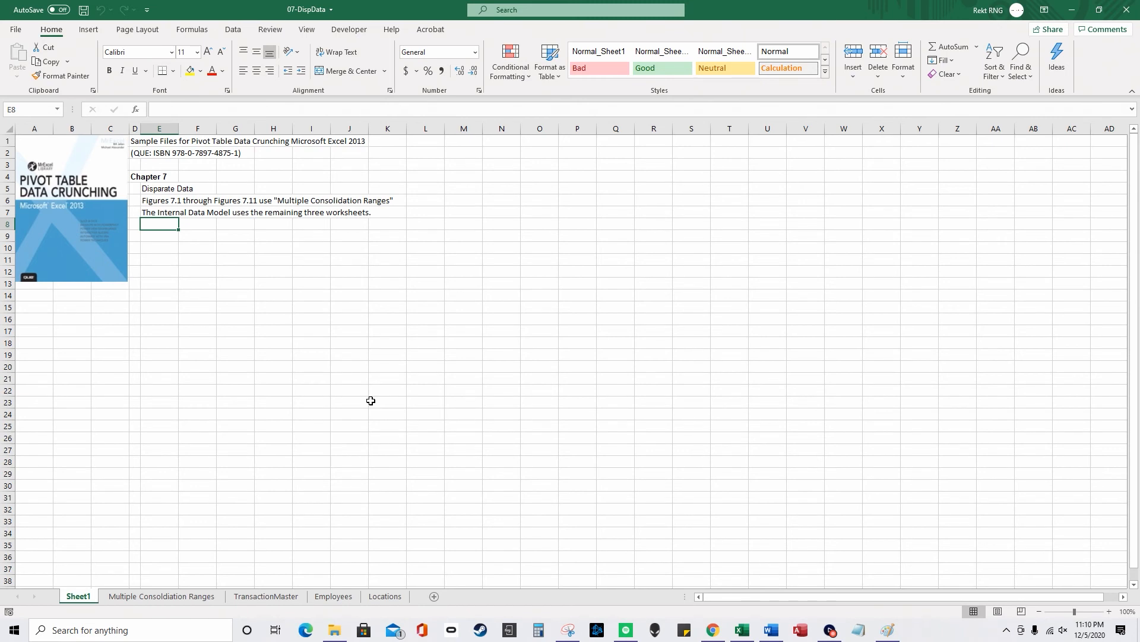
Step: Start the PivotTable wizard on the Multiple Consolidation Ranges sheet, choosing multiple consolidation ranges, a PivotTable report and self-created page fields
left_click(186, 594)
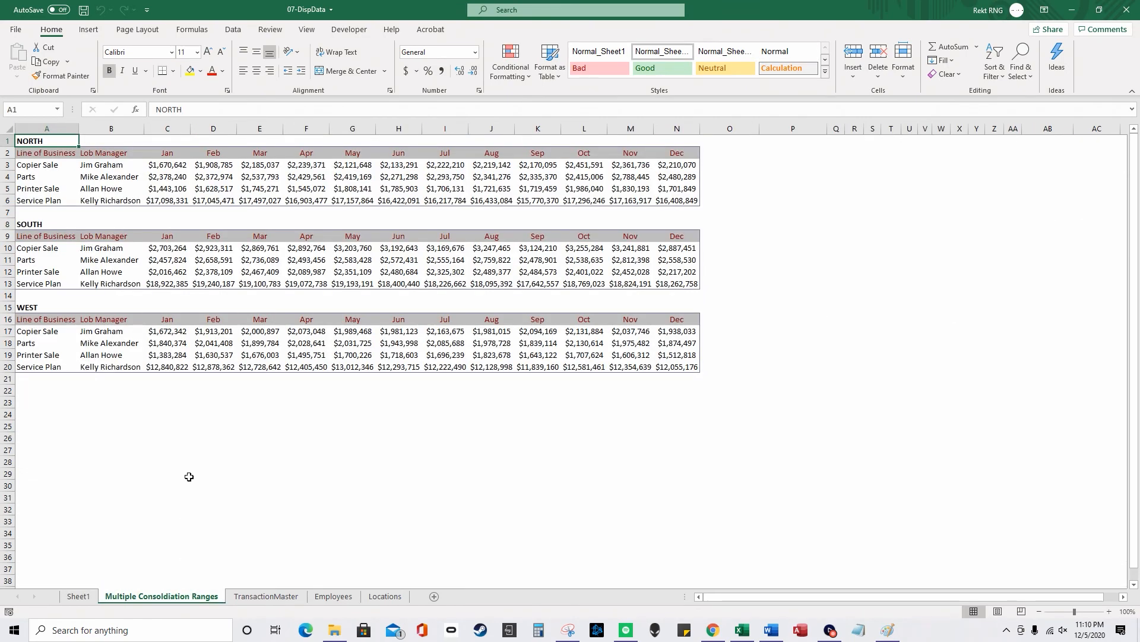
key("alt+d")
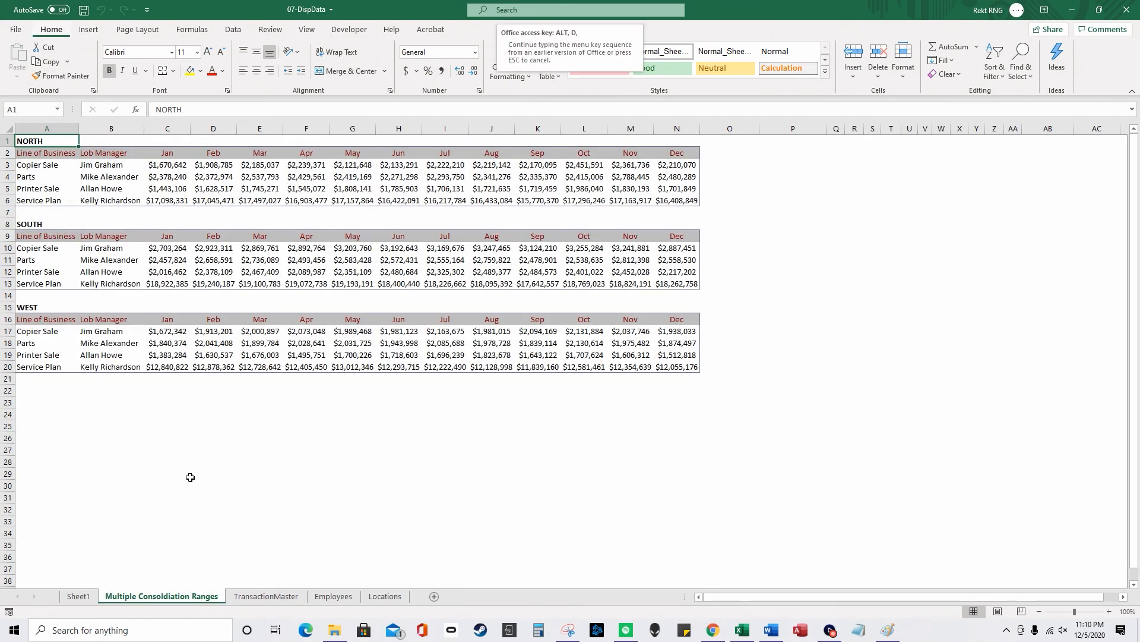
key("p")
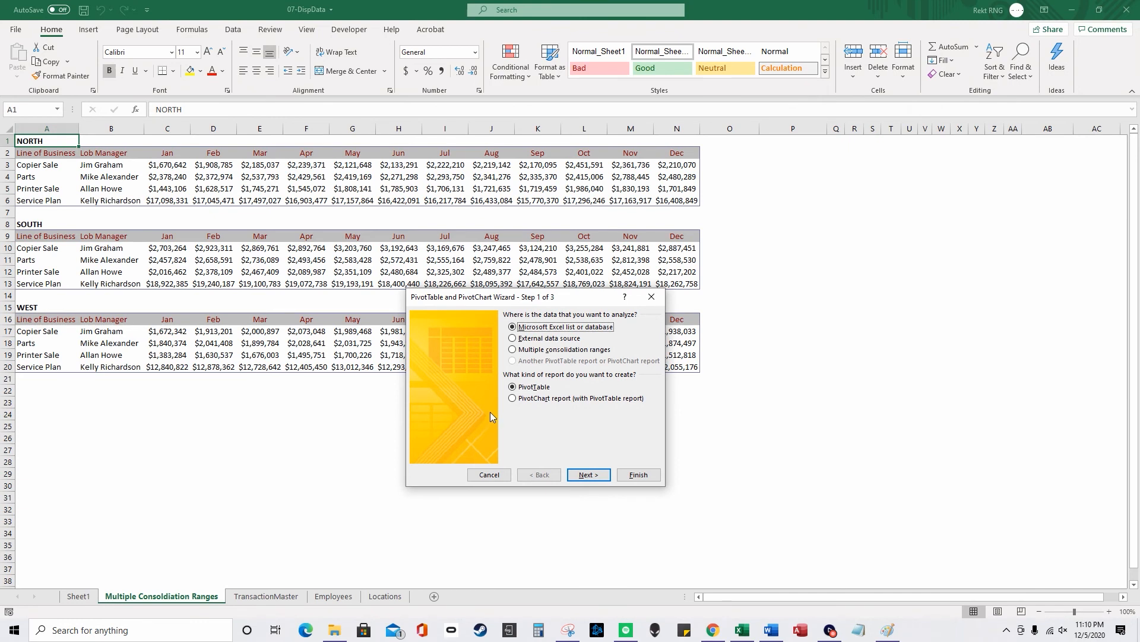
left_click(513, 350)
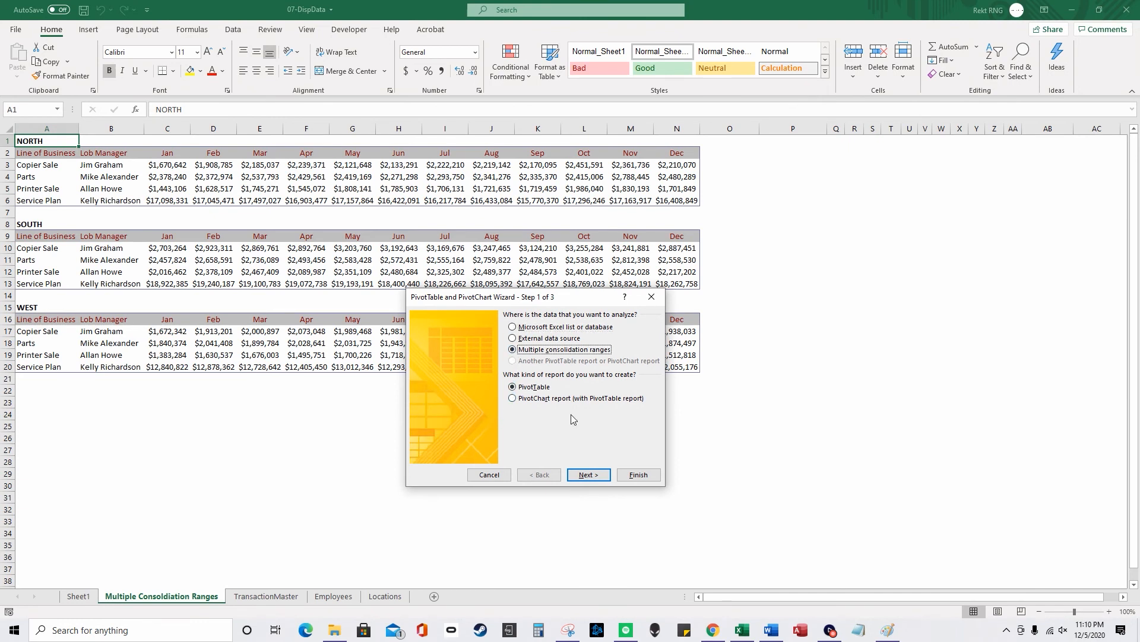
left_click(584, 474)
left_click(554, 400)
left_click(582, 449)
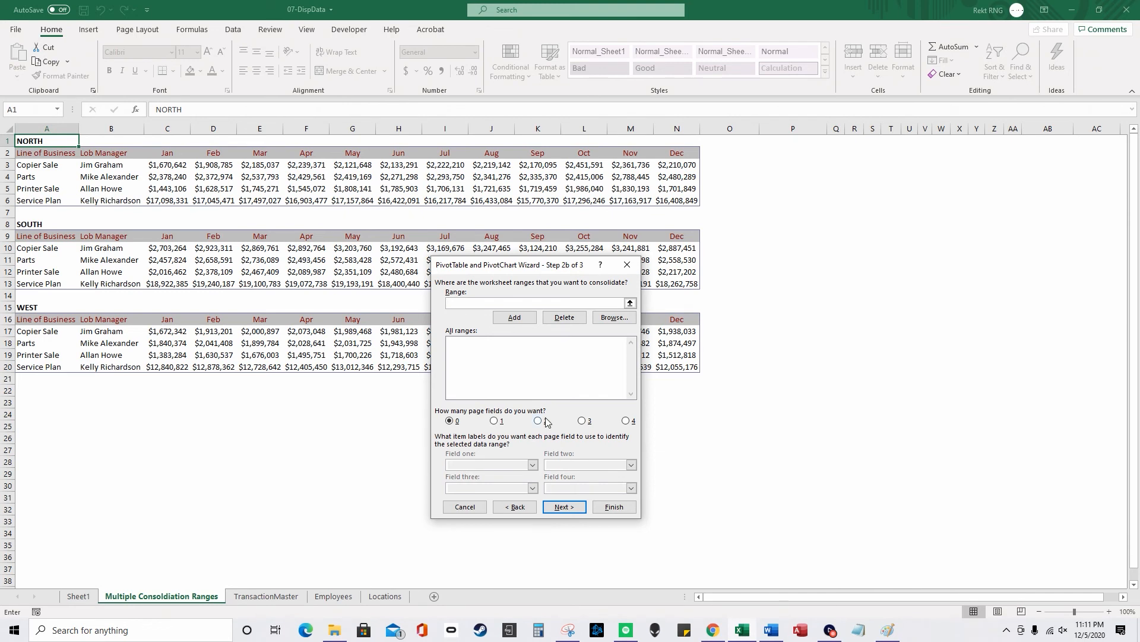
Step: Add the North range A2:N6, the South range A9:N13 and the West range A16:N20 to the ranges being consolidated
left_click(630, 303)
left_click_drag(46, 150, 683, 202)
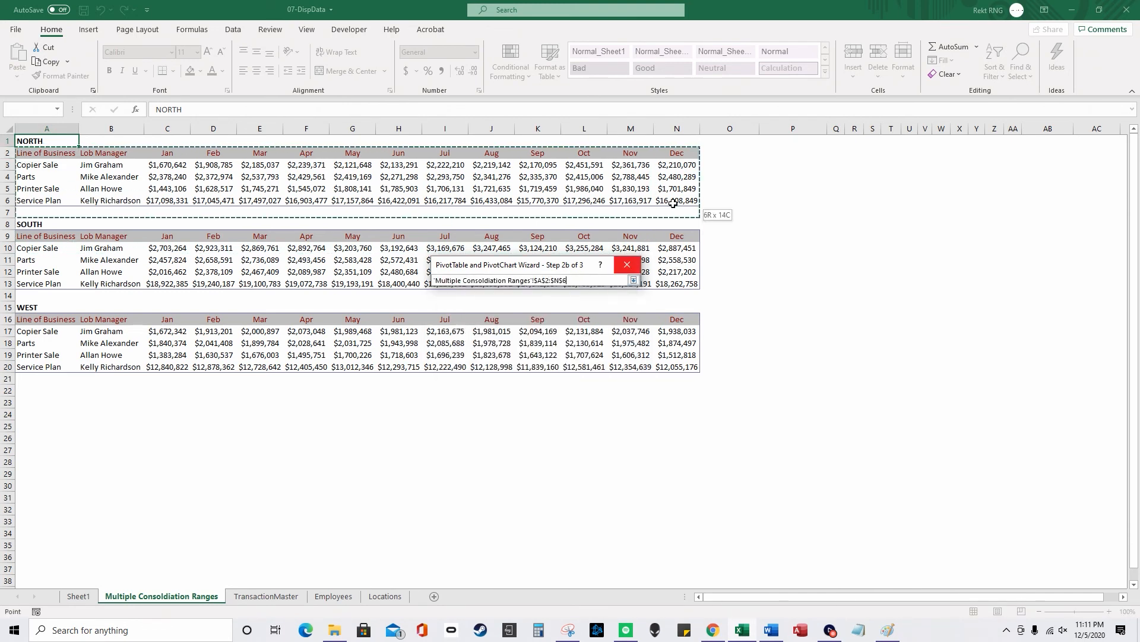
left_click(633, 280)
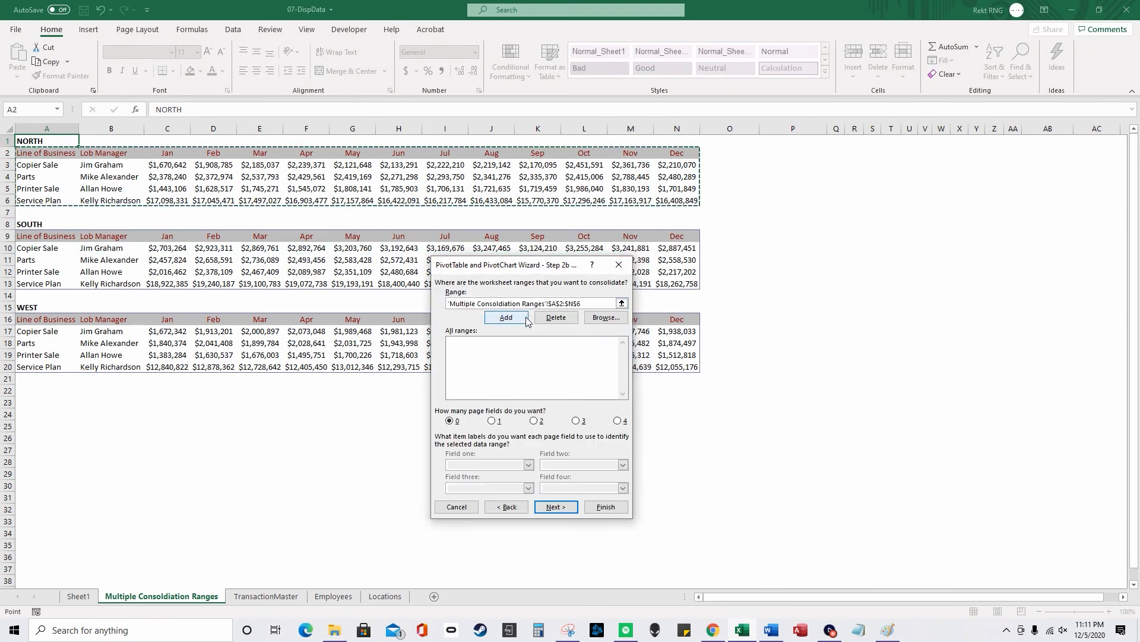
left_click(506, 318)
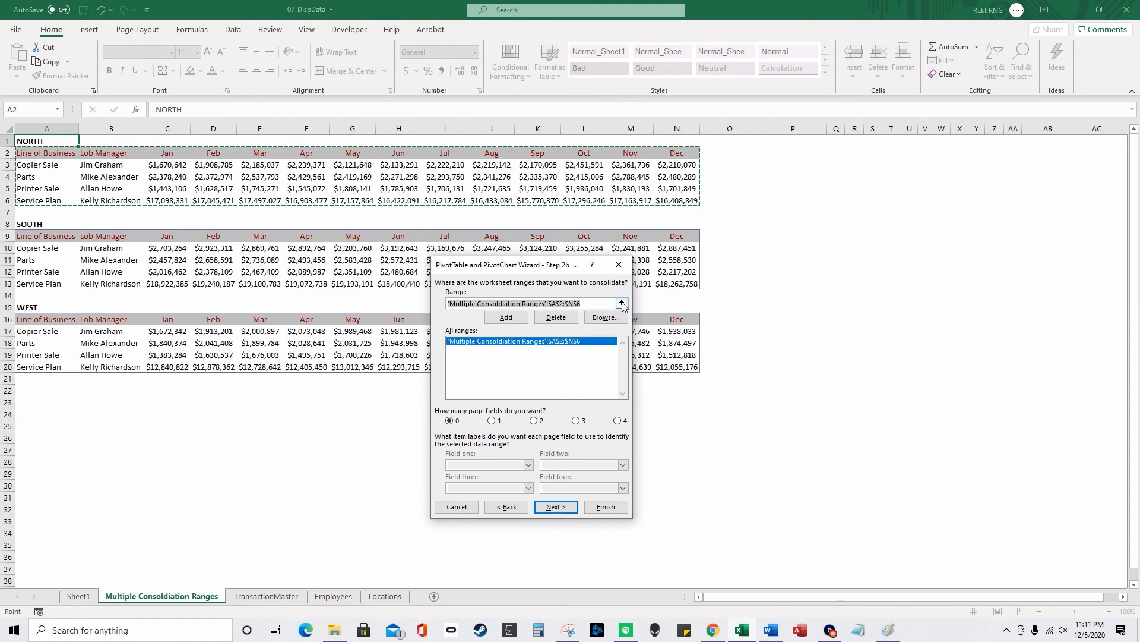
left_click(622, 304)
left_click_drag(62, 236, 692, 282)
left_click(626, 280)
left_click(506, 317)
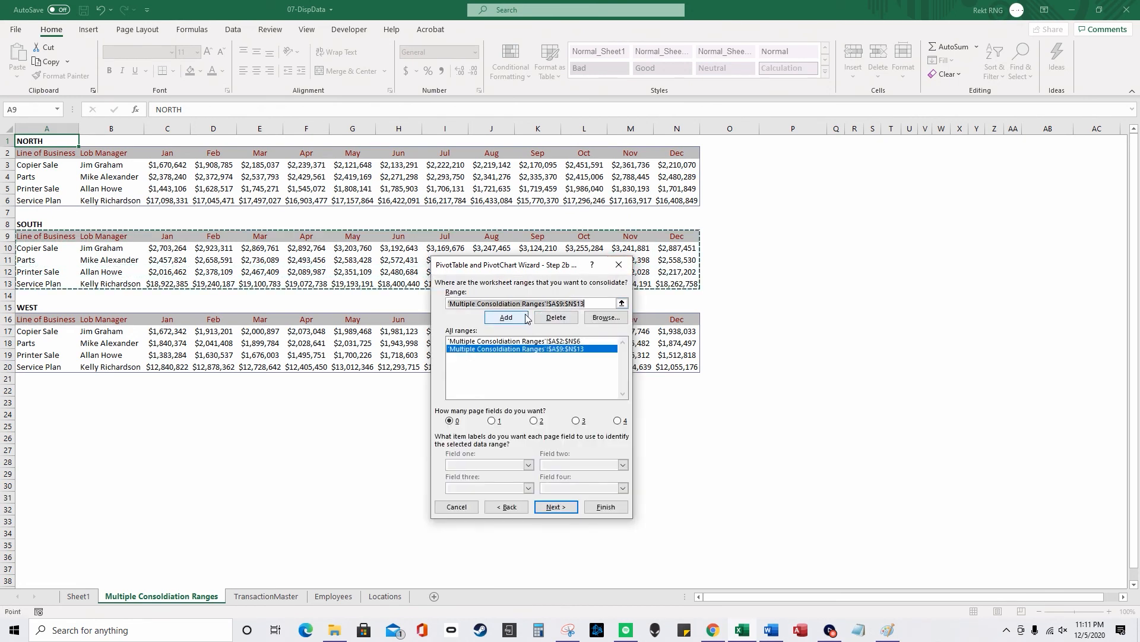
left_click(622, 303)
left_click_drag(41, 321, 694, 369)
left_click(626, 280)
left_click(506, 317)
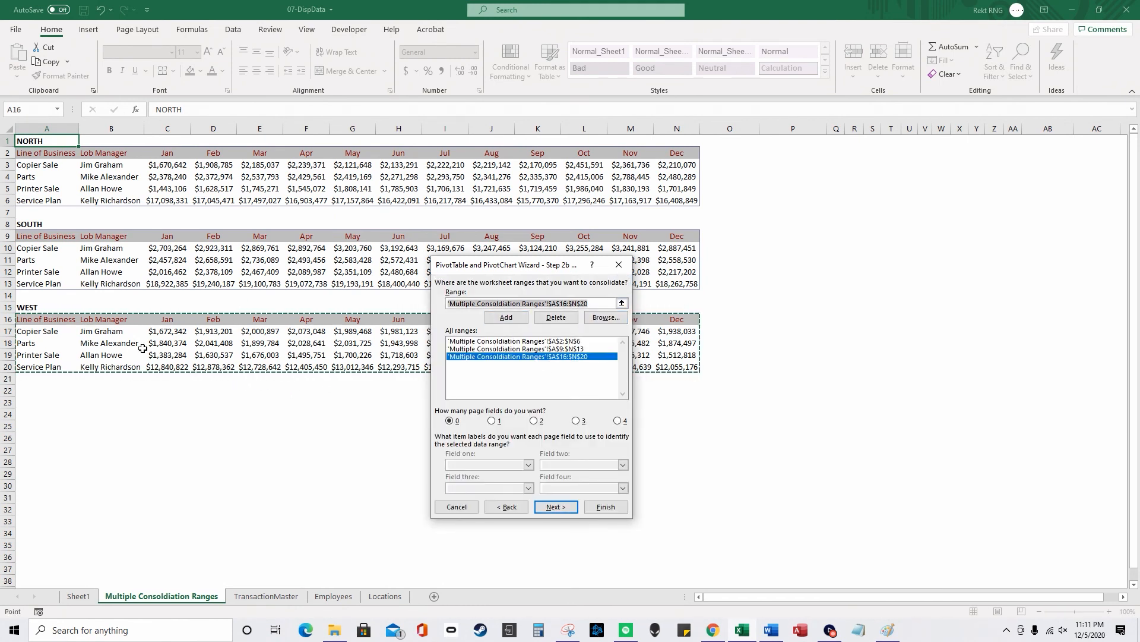
Step: Use one page field, label the three ranges North, South and West, and create the pivot table on a new worksheet
left_click(494, 421)
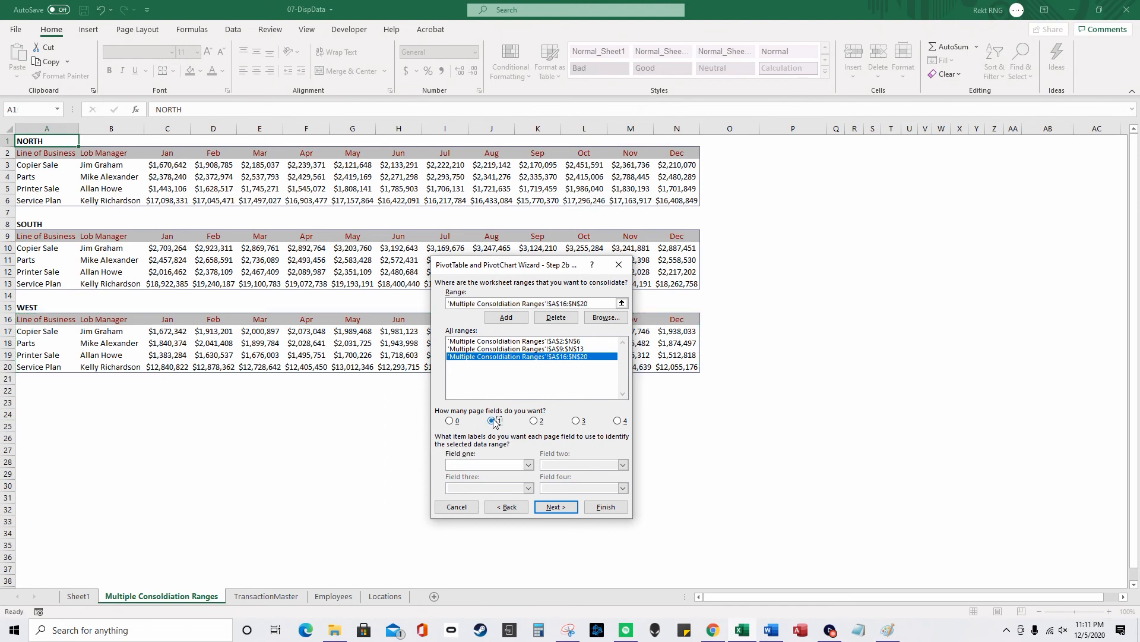
left_click(494, 342)
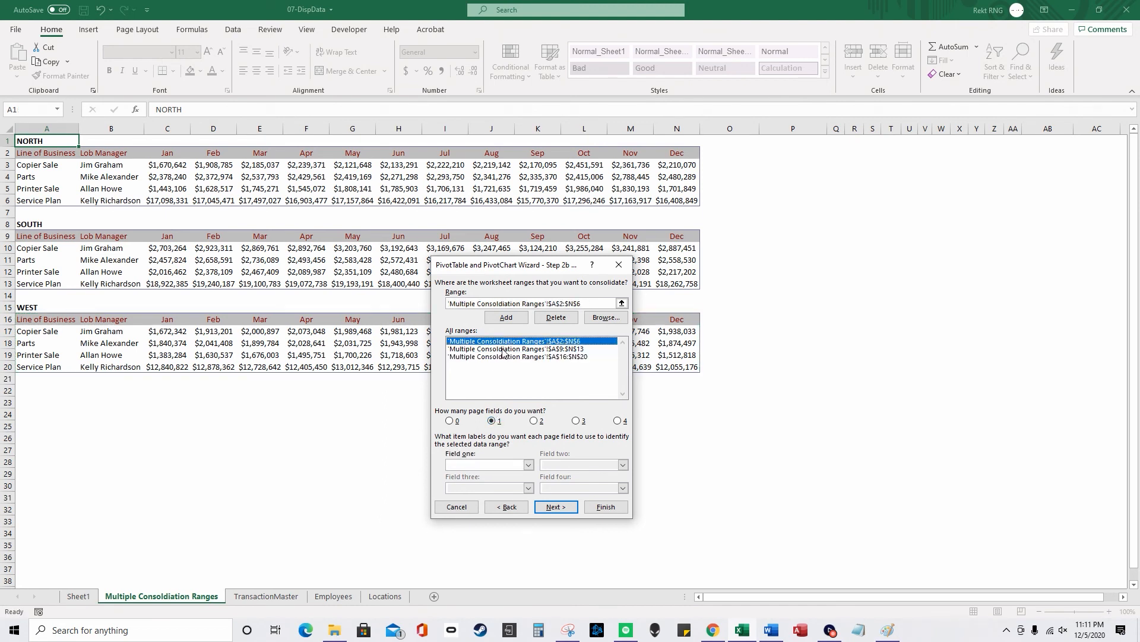
left_click(488, 464)
type("North")
left_click(516, 349)
left_click(467, 464)
type("South")
left_click(518, 356)
left_click(471, 463)
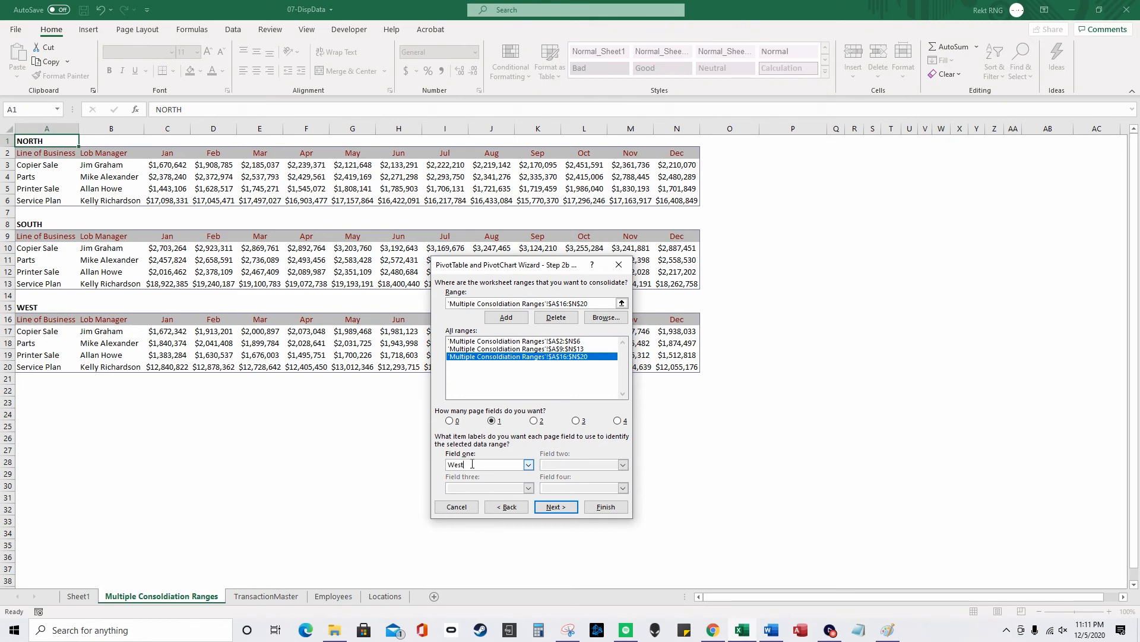
left_click(563, 508)
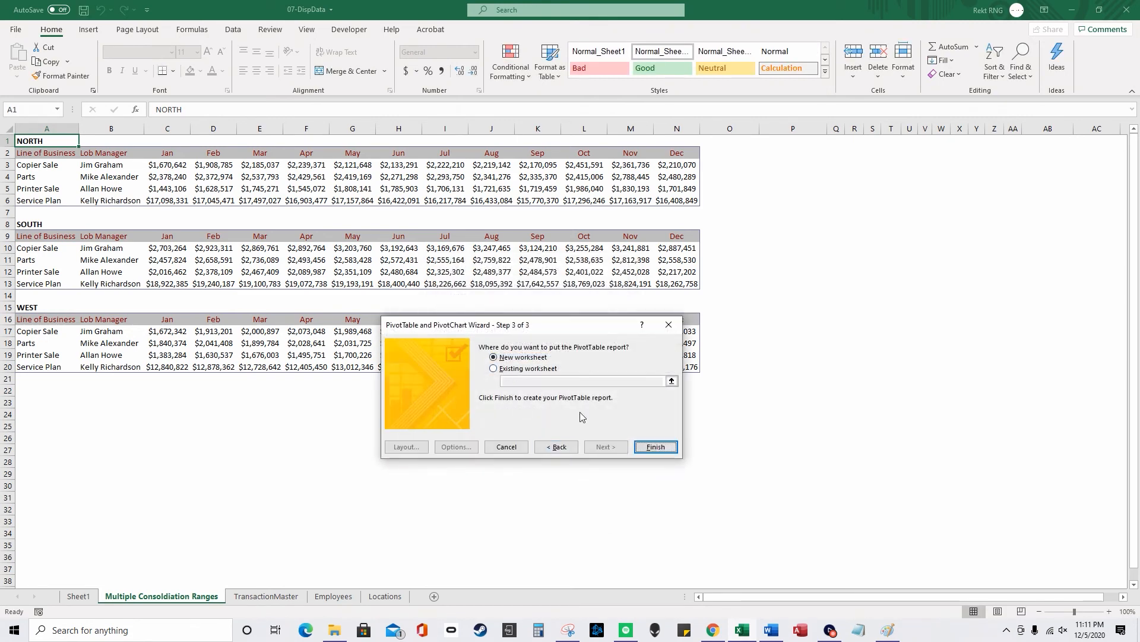
left_click(656, 447)
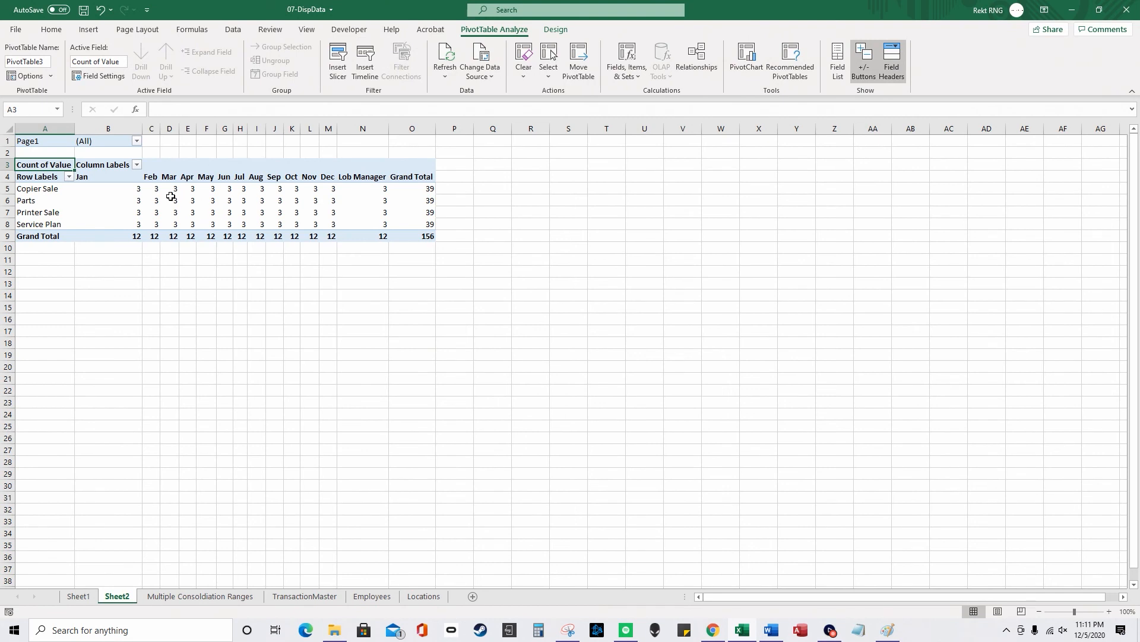
Step: Show the pivot table's field list and summarize the Value field by Sum
left_click(140, 189)
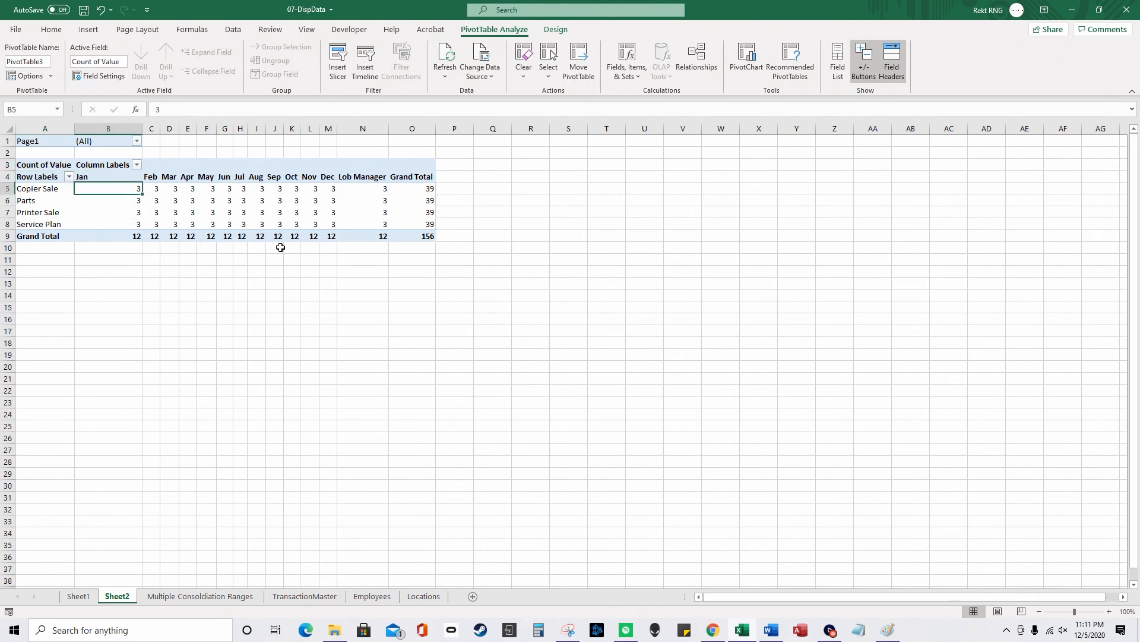
left_click(205, 200)
left_click(837, 61)
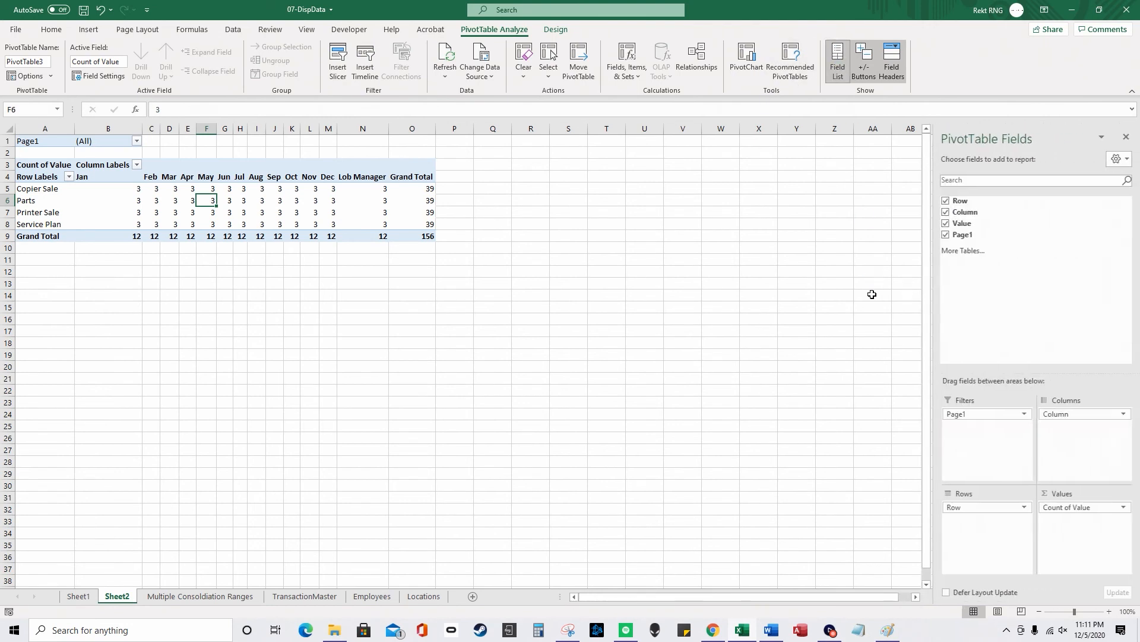
left_click(1122, 507)
left_click(1085, 494)
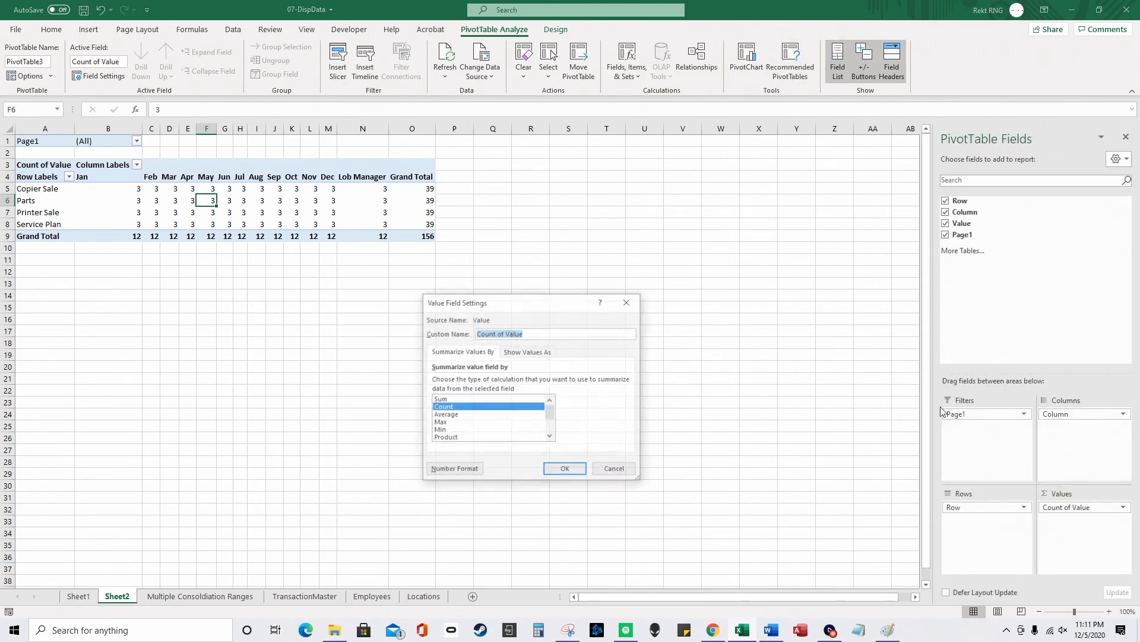
left_click(469, 398)
left_click(565, 469)
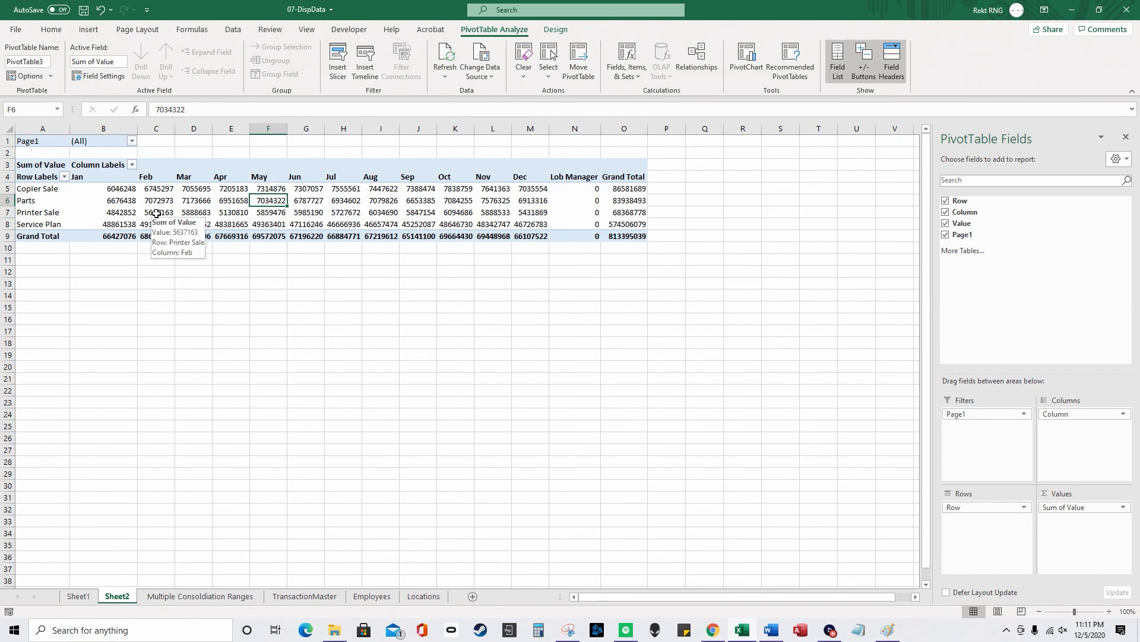
Step: Check the source sheet, and move Page1 from the filters to the rows area, above Row
left_click(195, 597)
left_click(117, 596)
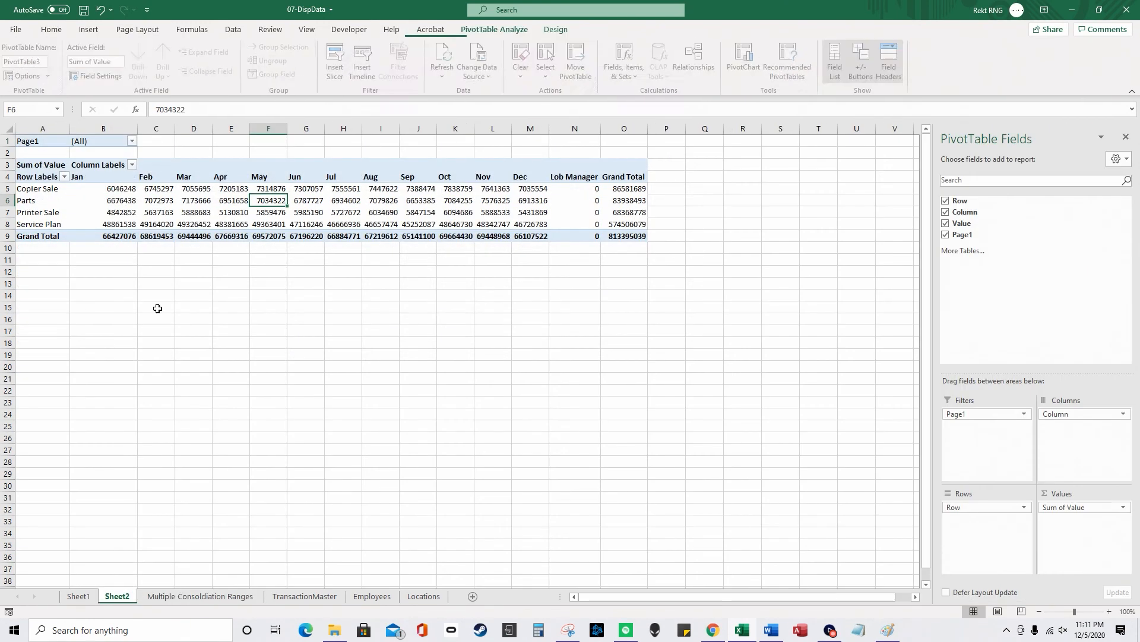
mouse_move(204, 232)
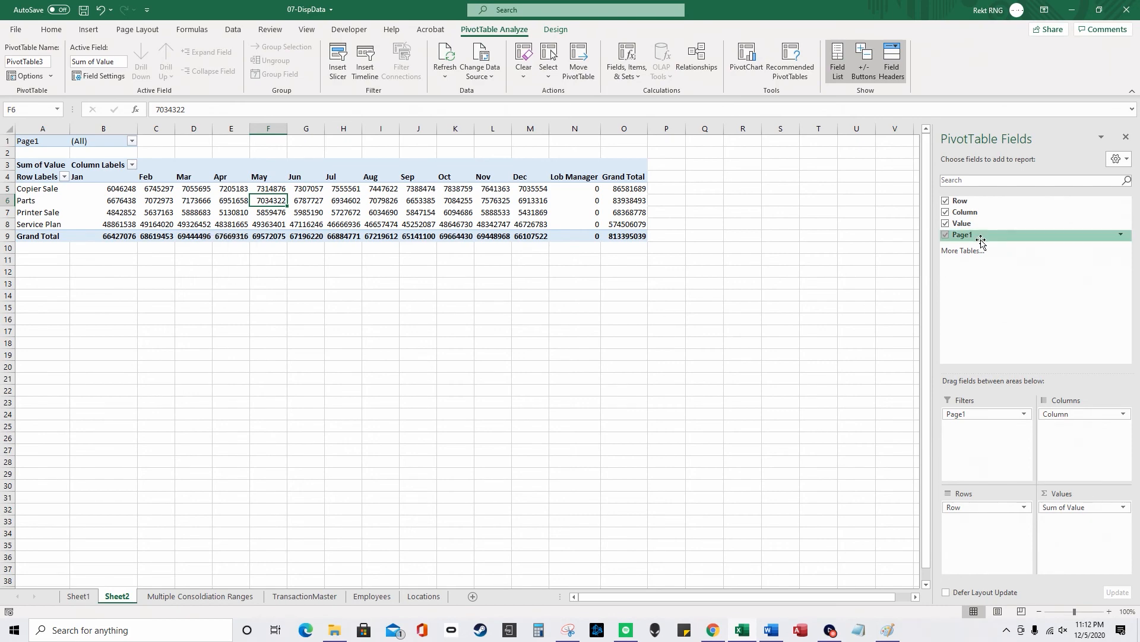
left_click_drag(972, 414, 975, 504)
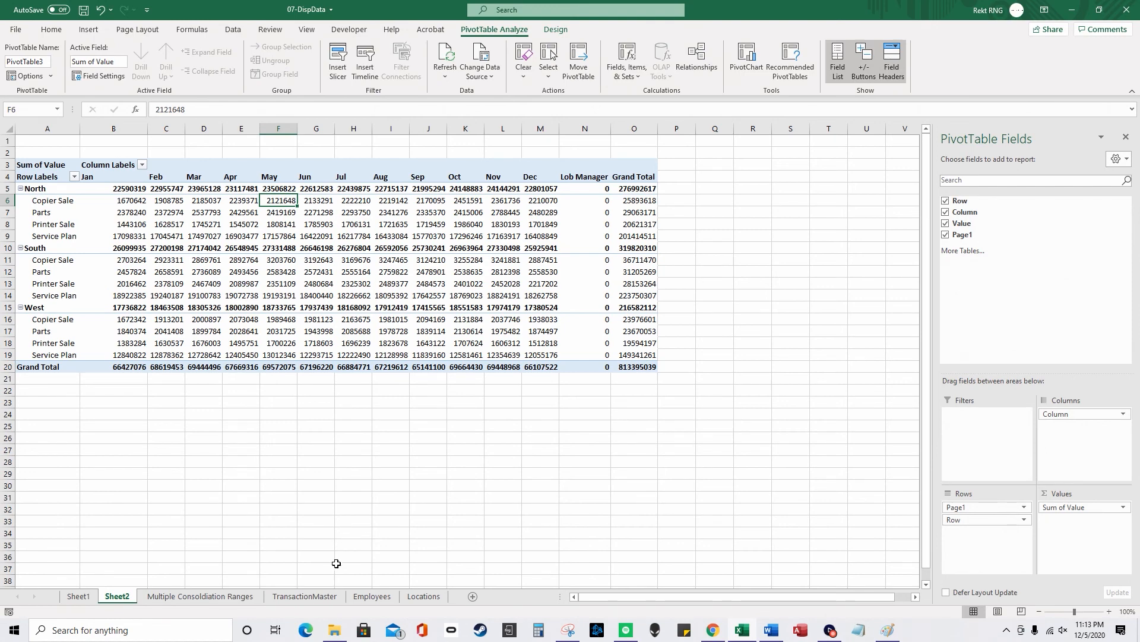
Step: Name the whole data range on the TransactionMaster sheet Transactions
left_click(304, 596)
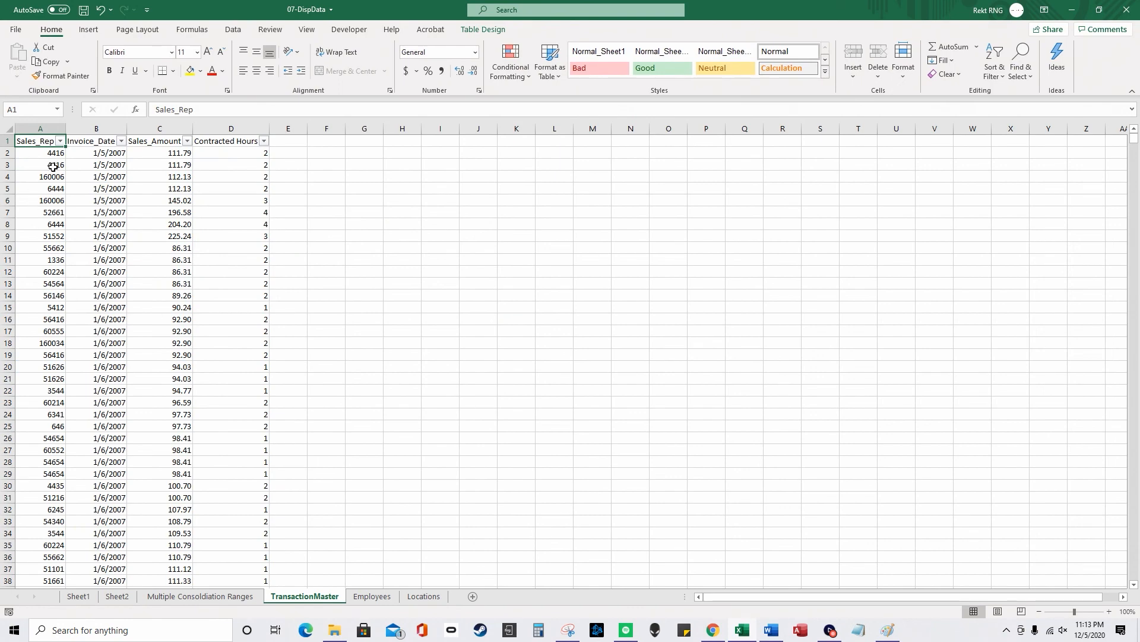
key("ctrl+shift+End")
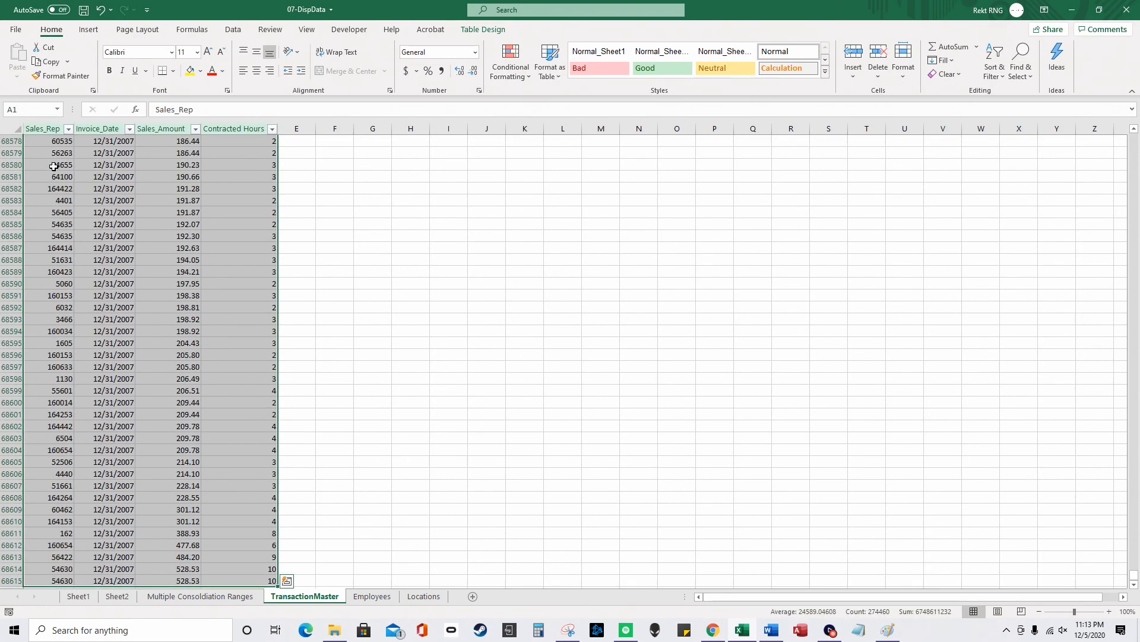
left_click_drag(1134, 575, 1135, 138)
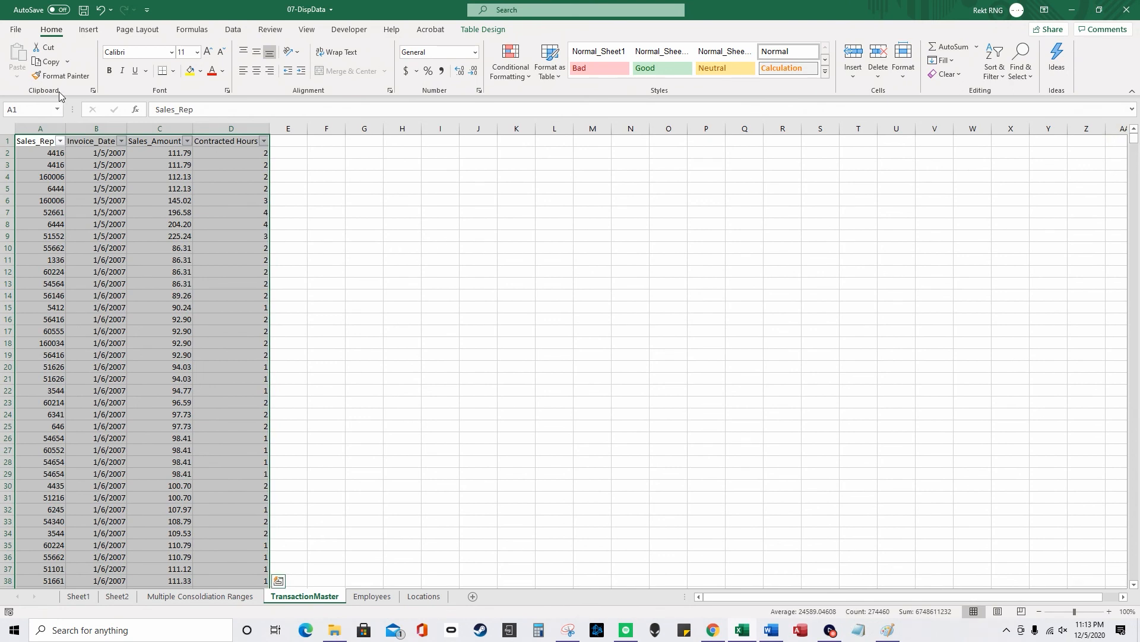
left_click(33, 109)
type("Transac")
type("tions")
key("Return")
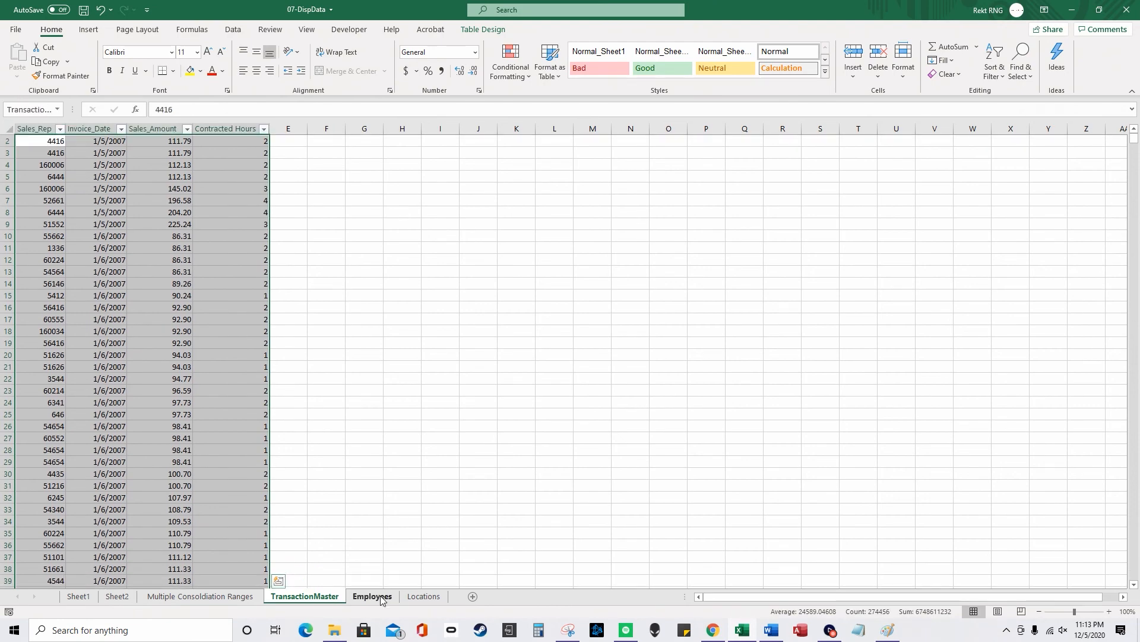
Step: Name the whole data range on the Employees sheet Employees
left_click(381, 597)
key("ctrl+shift+End")
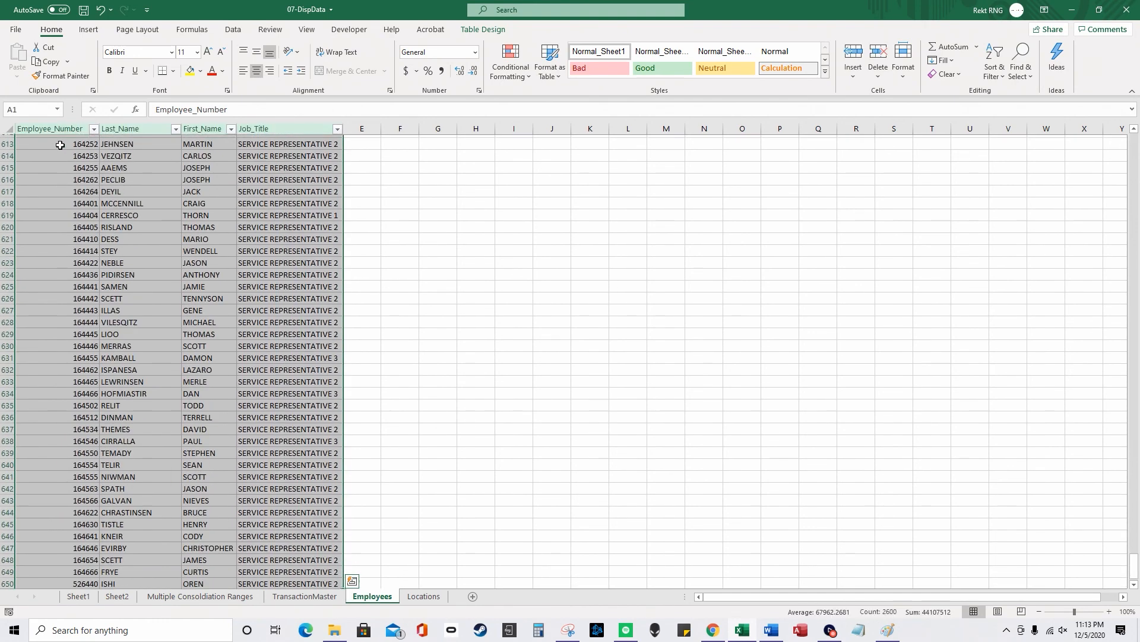
left_click(24, 110)
type("Employees")
key("Return")
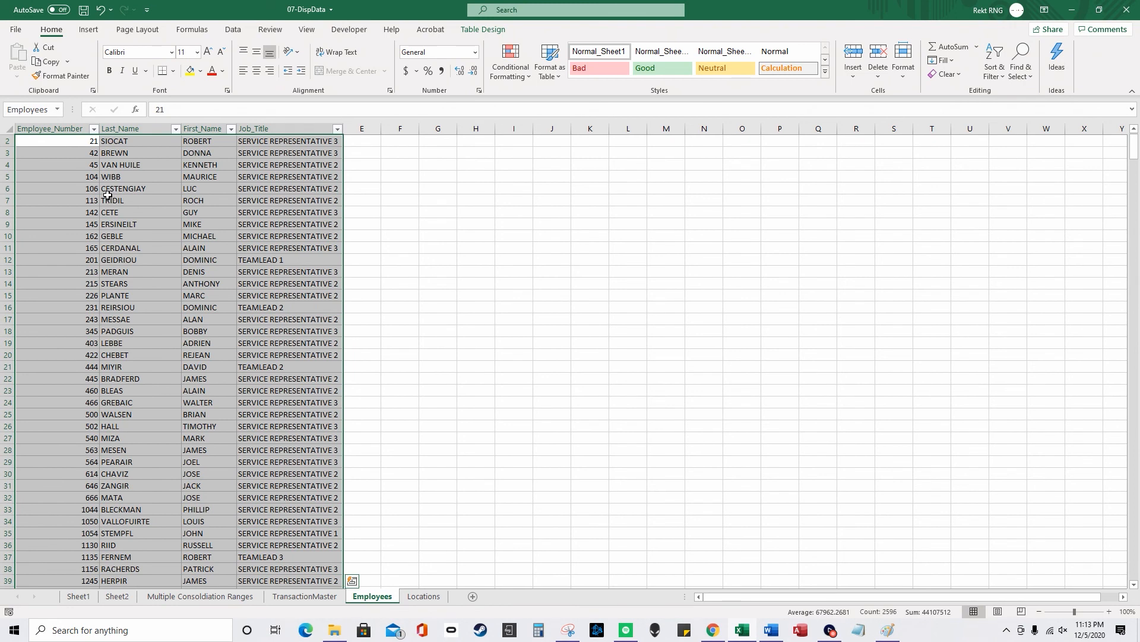
left_click(304, 595)
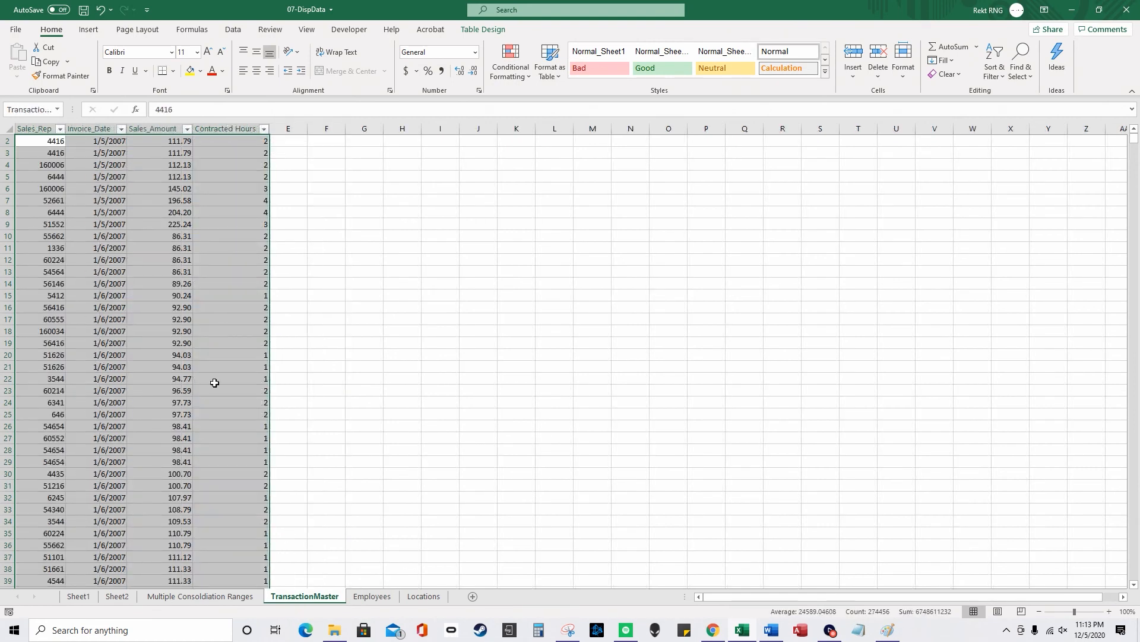
left_click(89, 29)
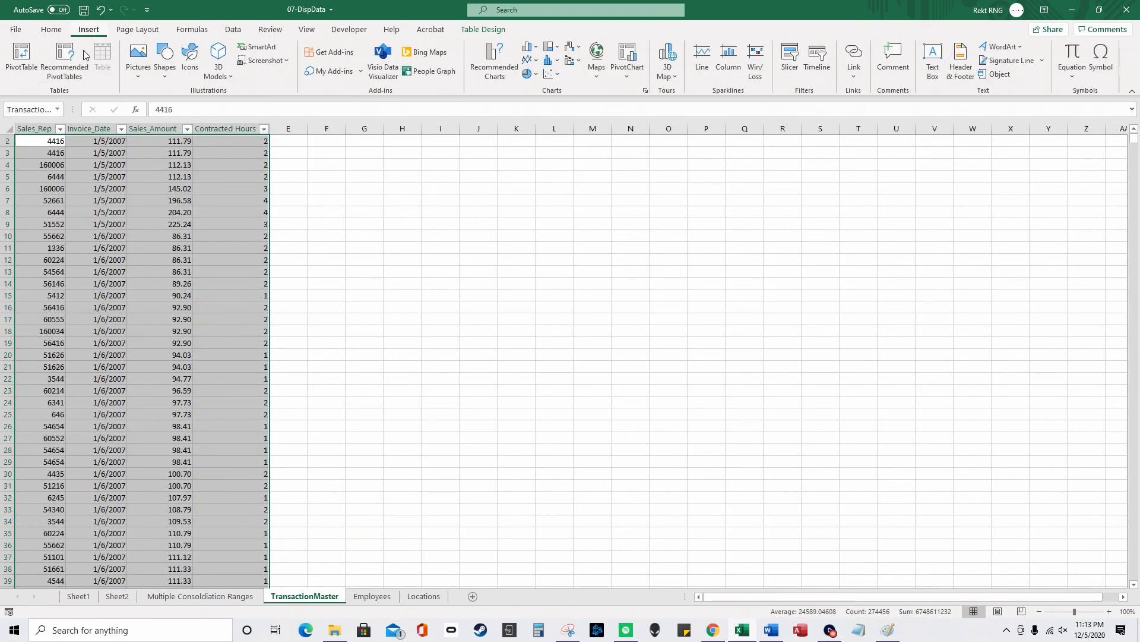
left_click(21, 60)
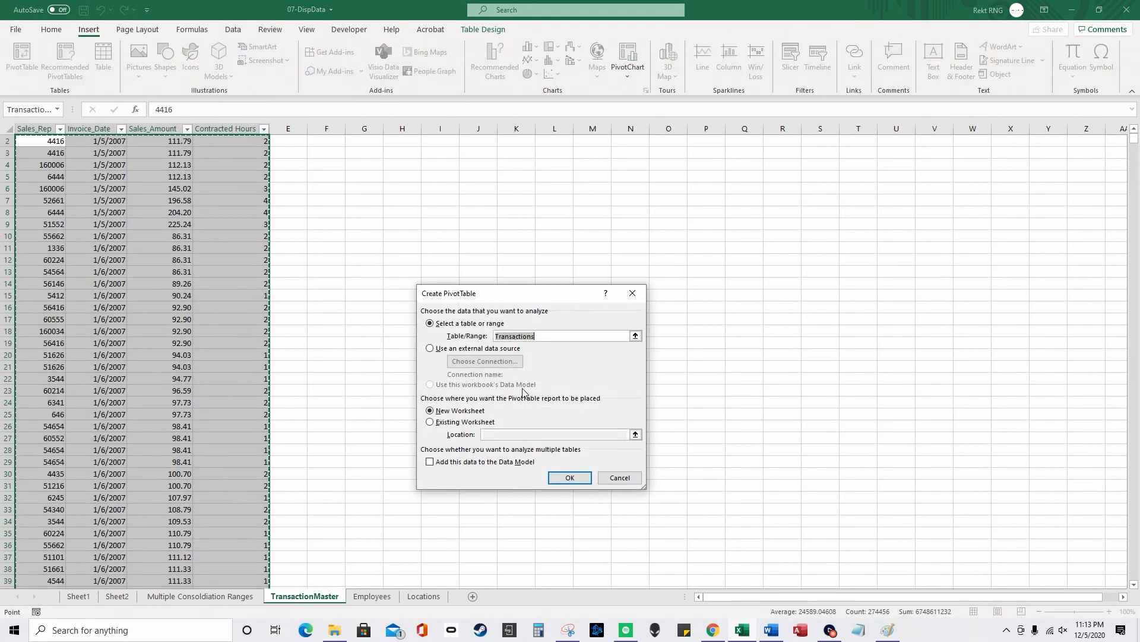
left_click(569, 478)
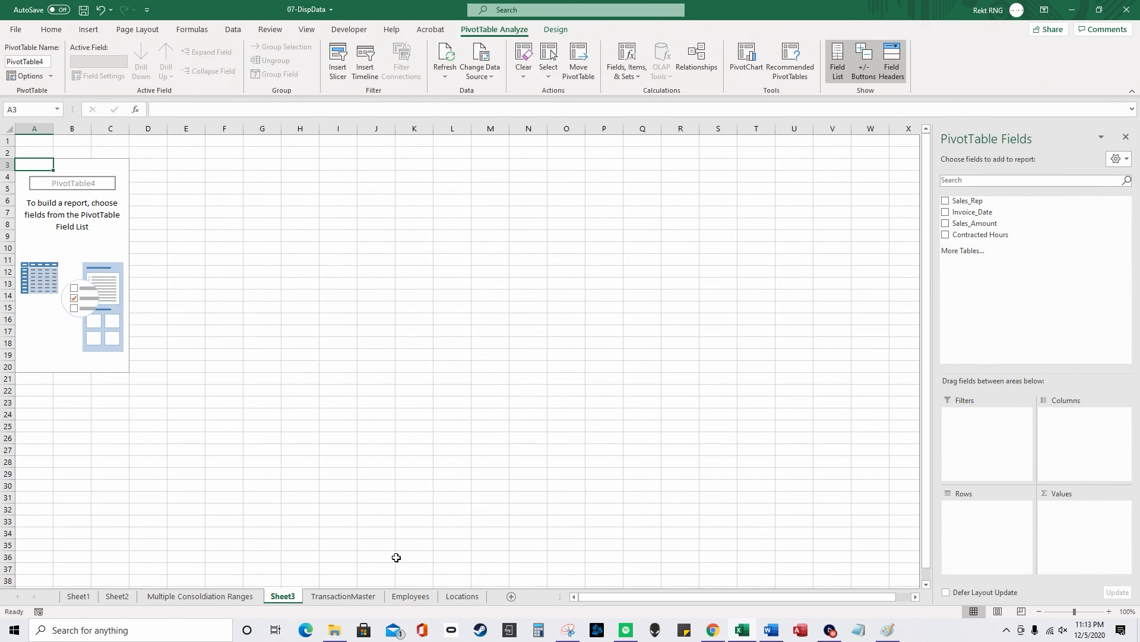
right_click(288, 600)
left_click(345, 449)
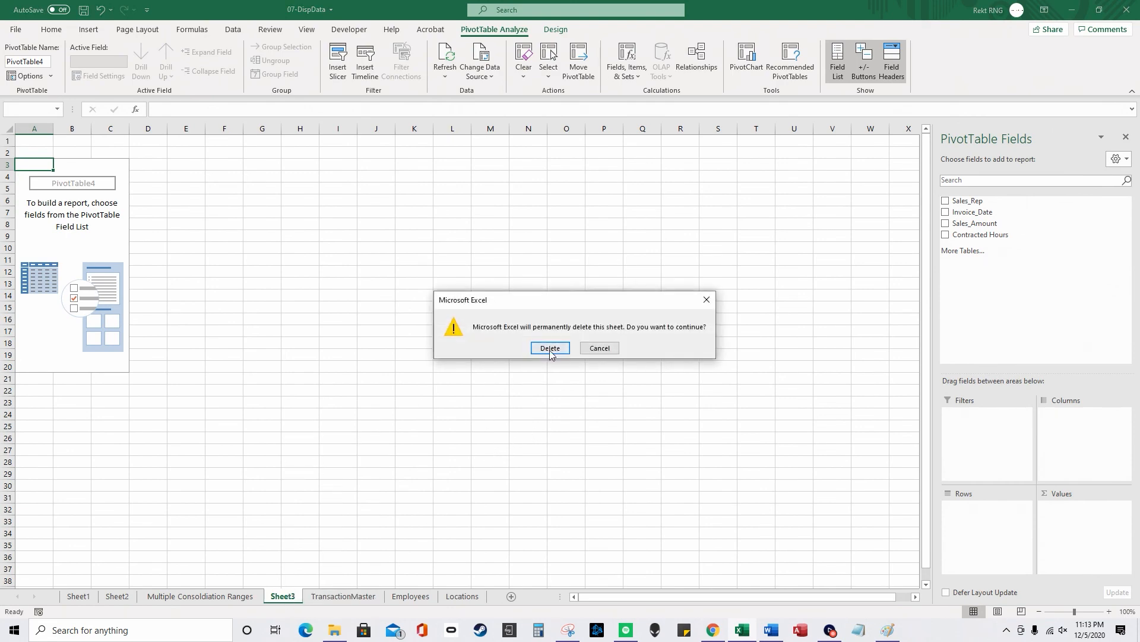
left_click(547, 349)
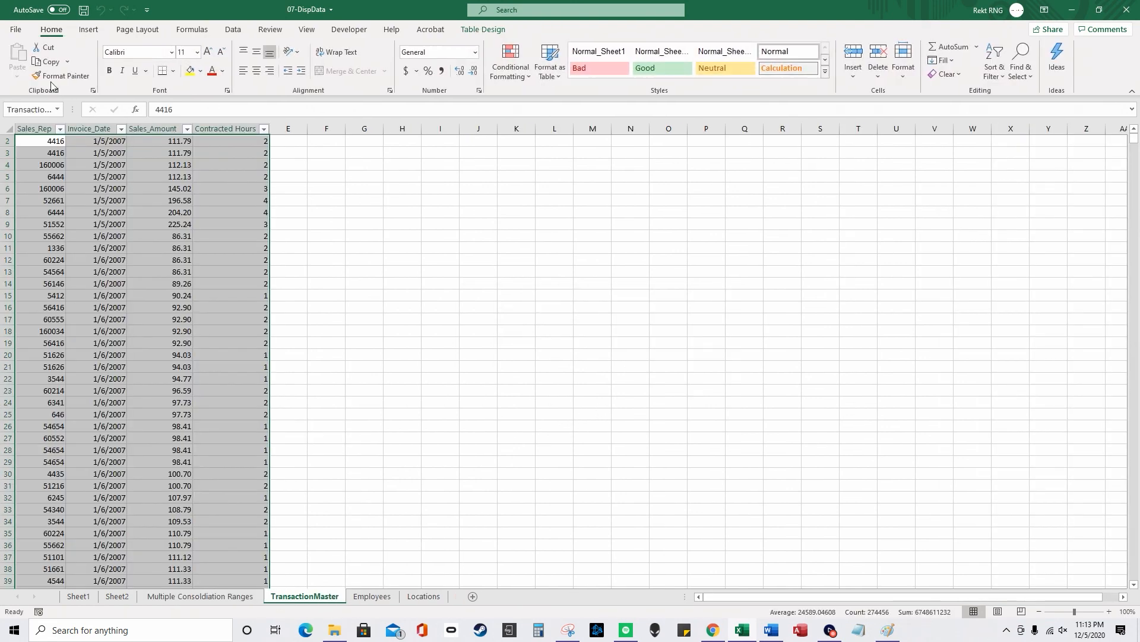
Step: Create a pivot table from the Transactions range on a new worksheet, adding the data to the Data Model
left_click(94, 32)
left_click(22, 56)
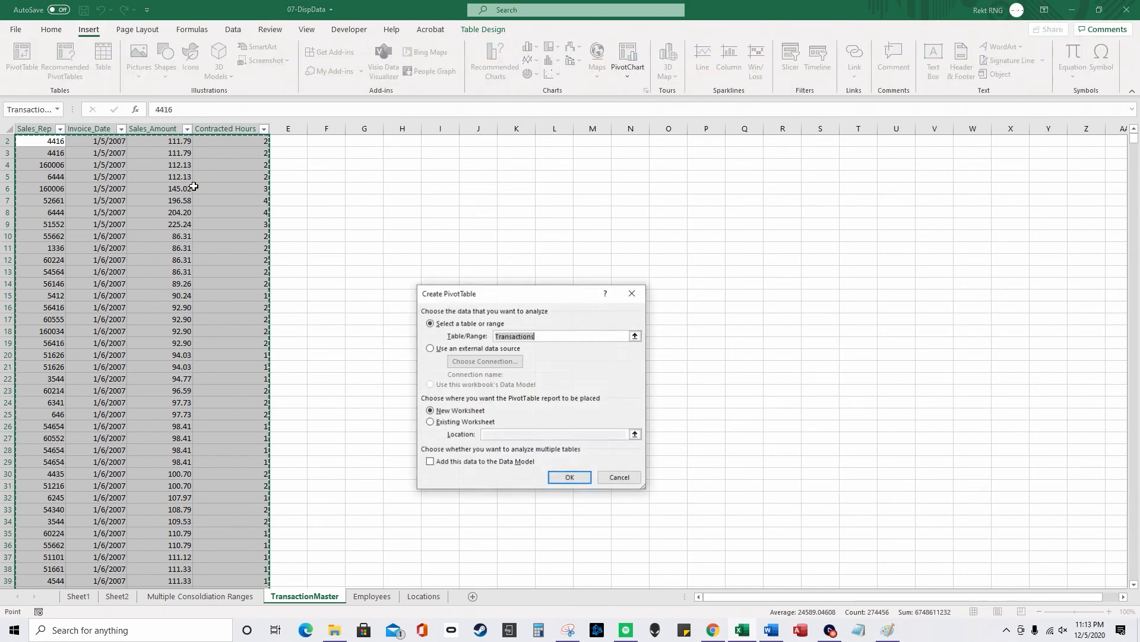
left_click(430, 462)
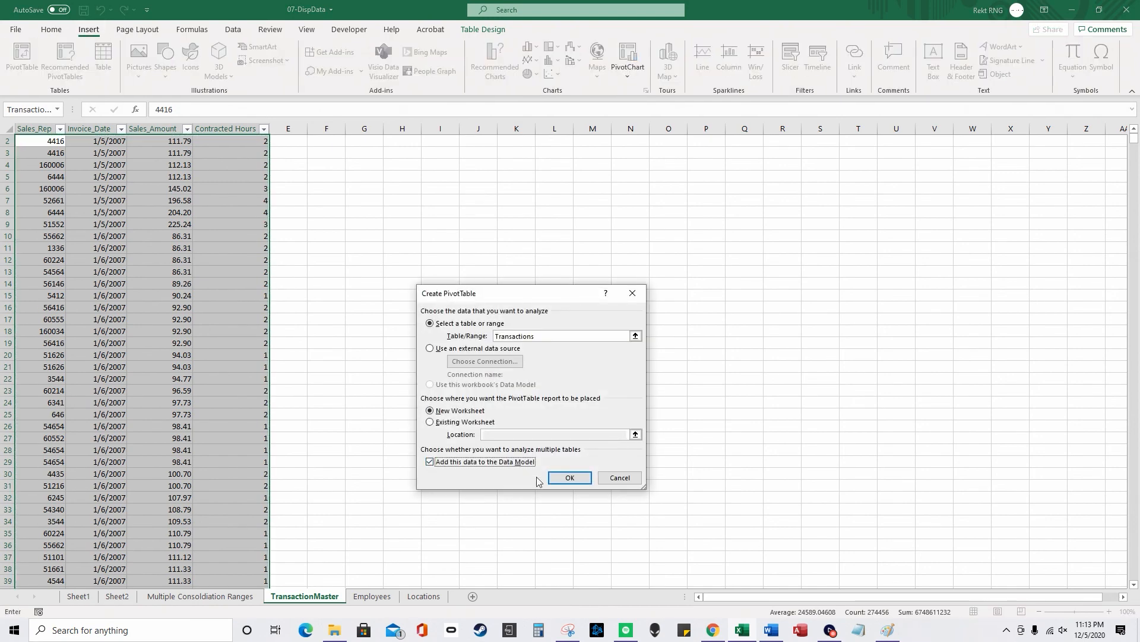
left_click(570, 479)
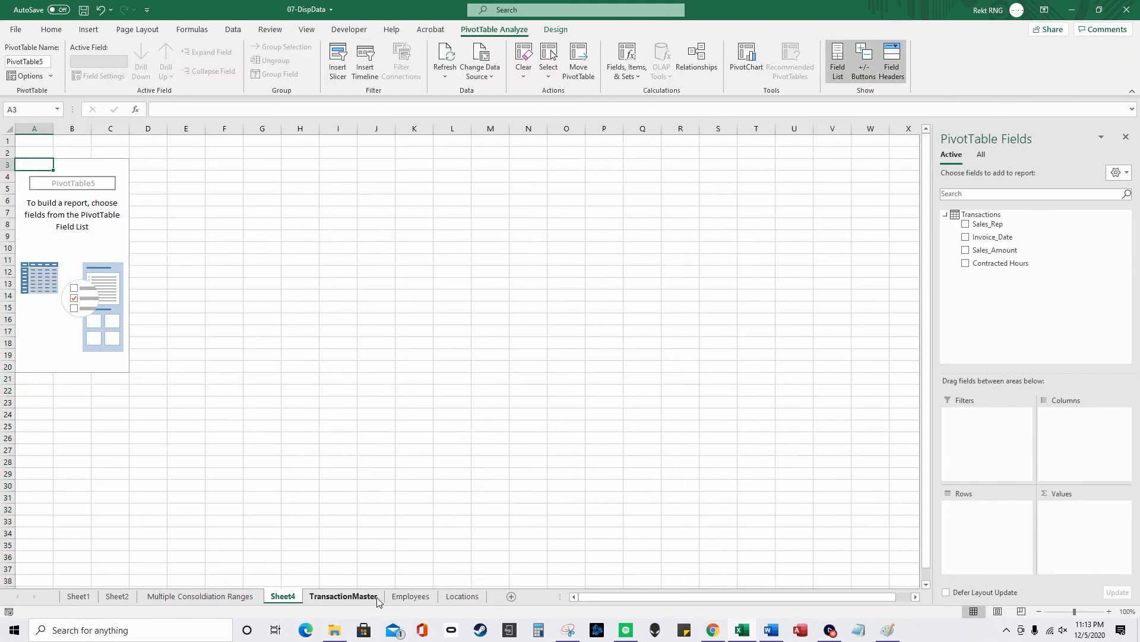
Step: Create a pivot table from the Employees range on a new worksheet, adding the data to the Data Model
left_click(410, 596)
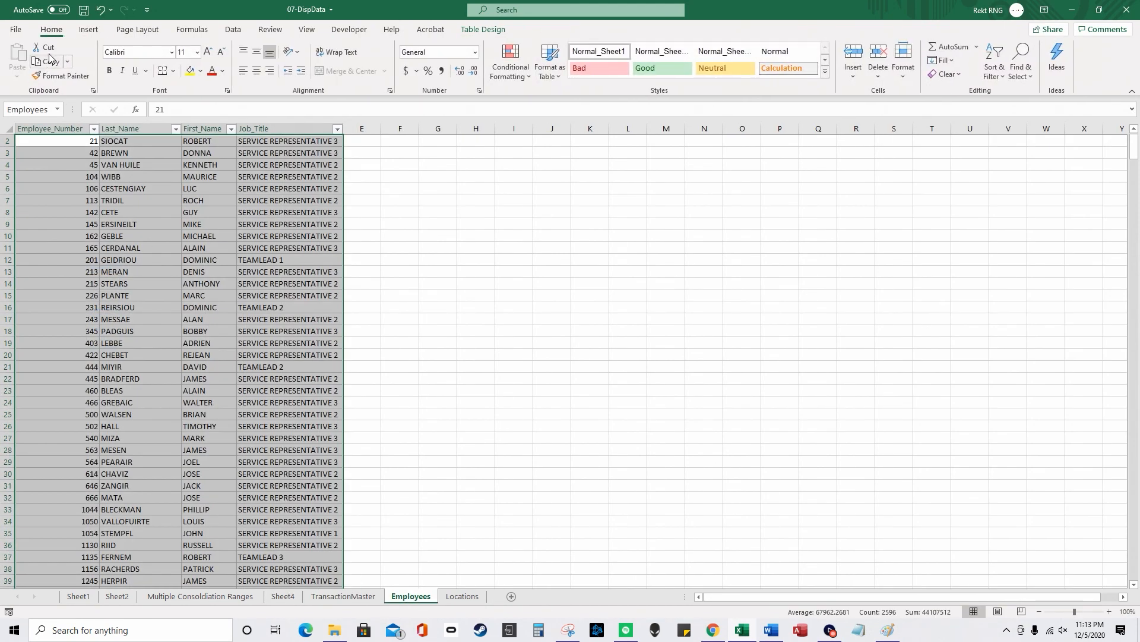
left_click(88, 29)
left_click(22, 60)
left_click(570, 478)
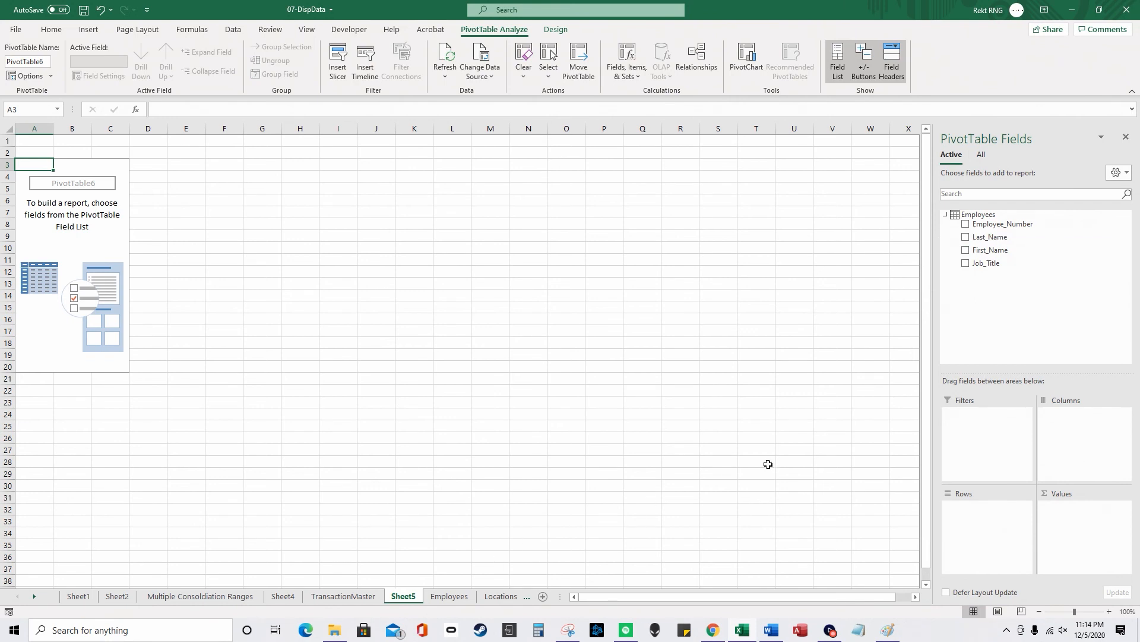
Step: List the fields of all Data Model tables, and place Job_Title from Employees in the rows and Sales_Amount from Transactions in the values
left_click(982, 155)
left_click(946, 215)
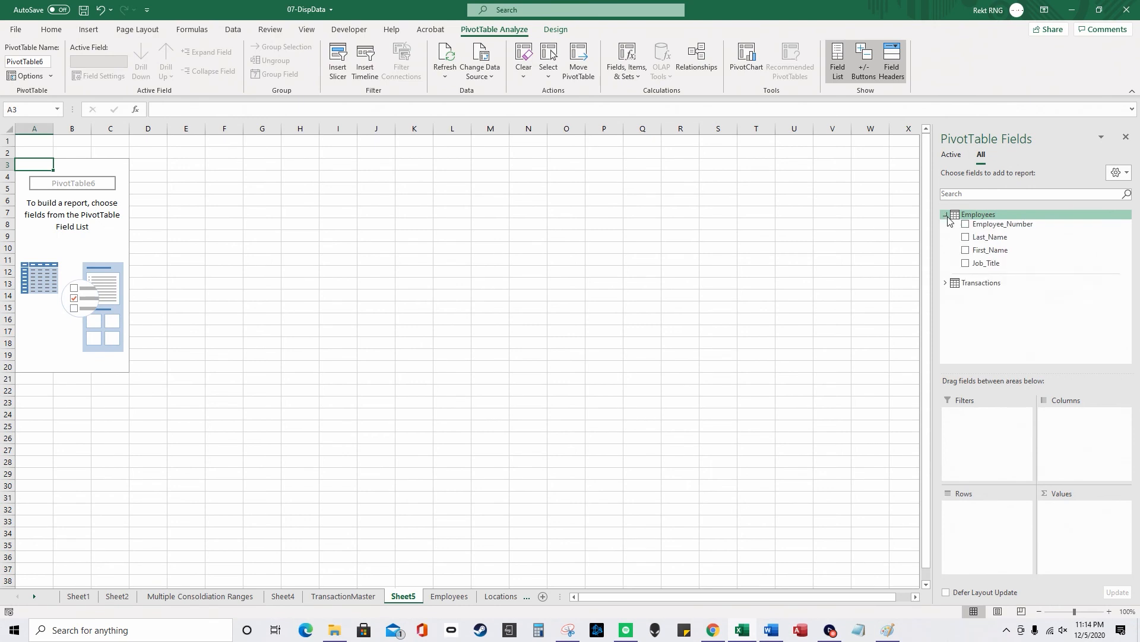
left_click(945, 282)
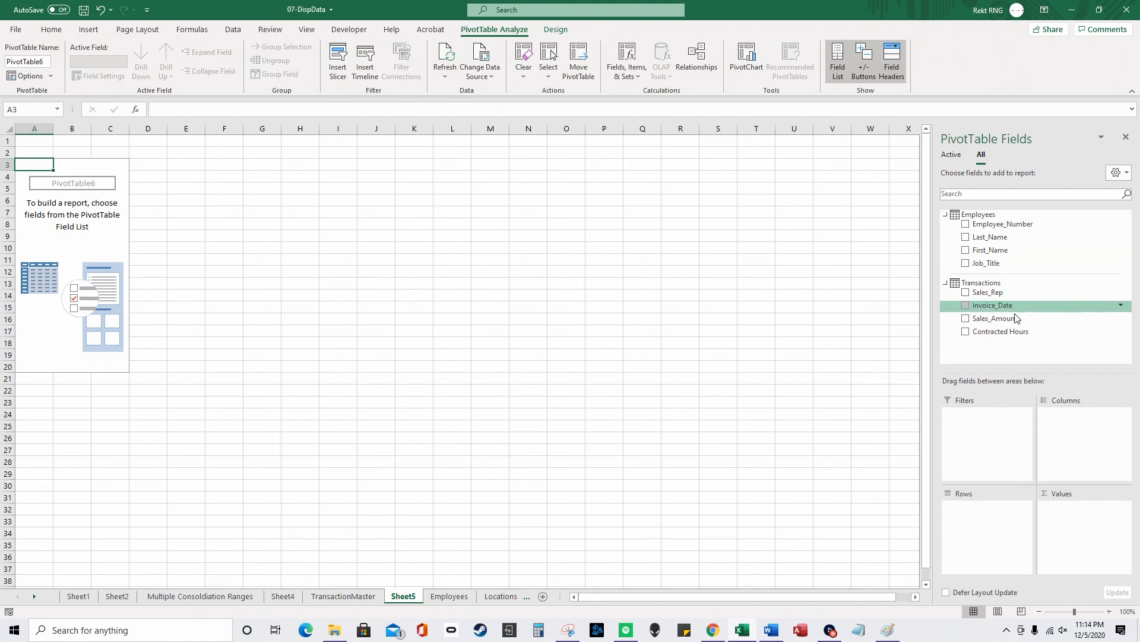
left_click_drag(1005, 264, 981, 556)
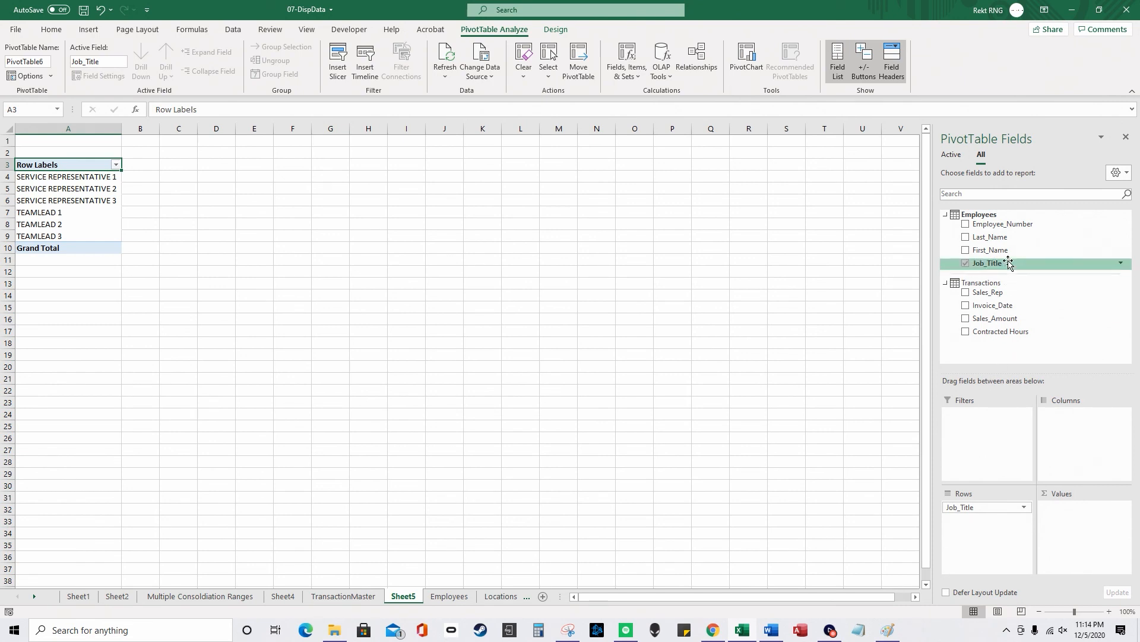
left_click_drag(1010, 317, 1108, 518)
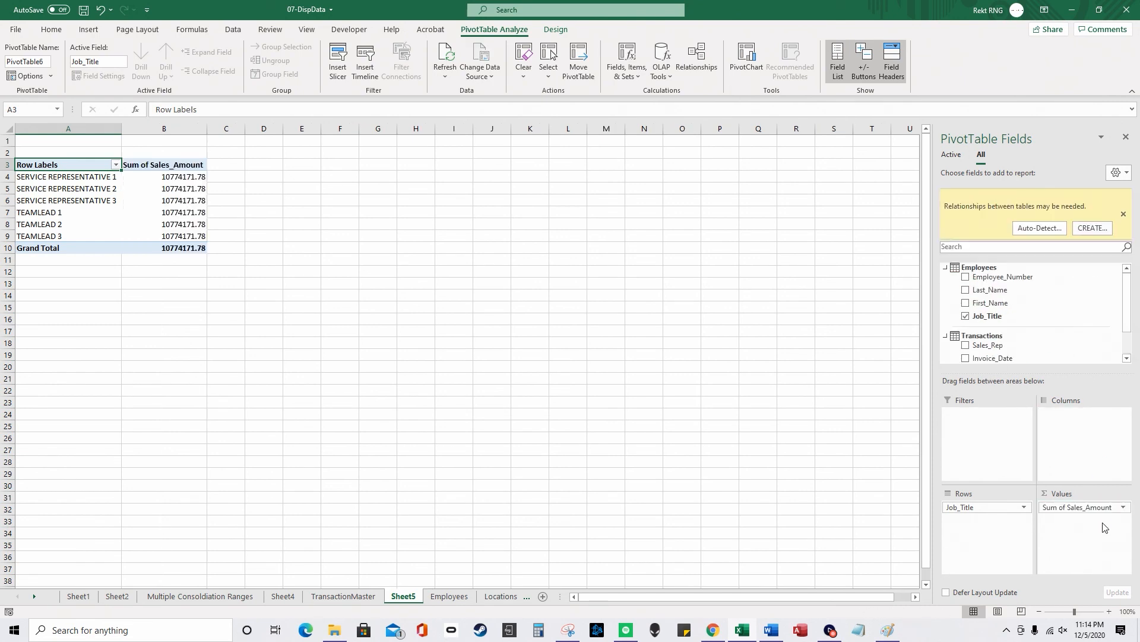
Step: Create a relationship from the Sales_Rep column of Transactions to the primary column Employee_Number of Employees
left_click(1091, 228)
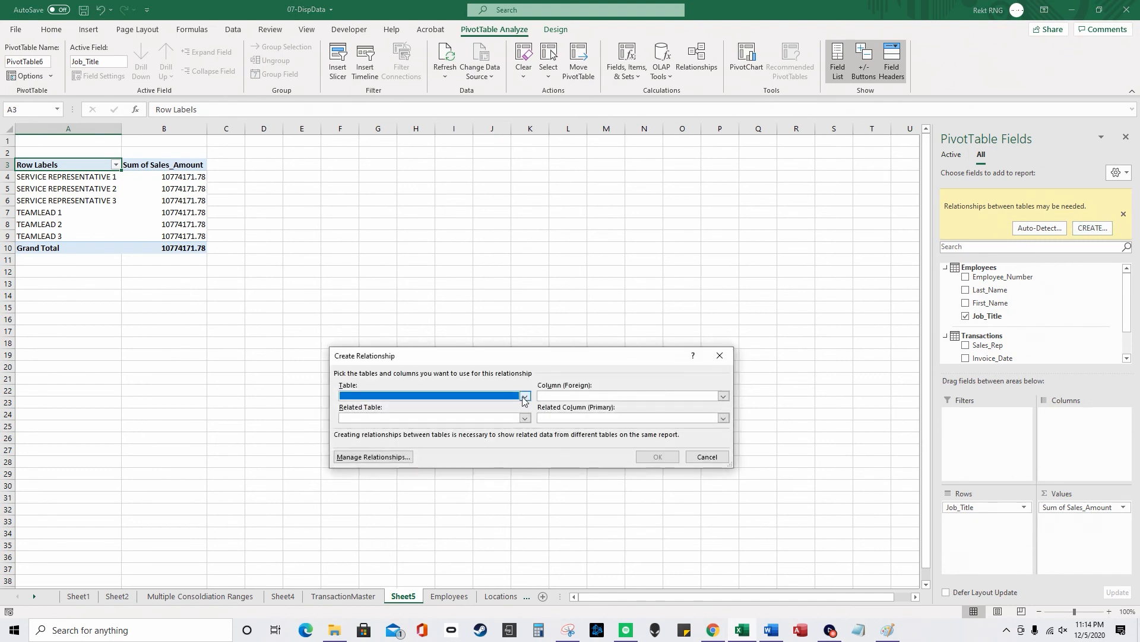
left_click(525, 397)
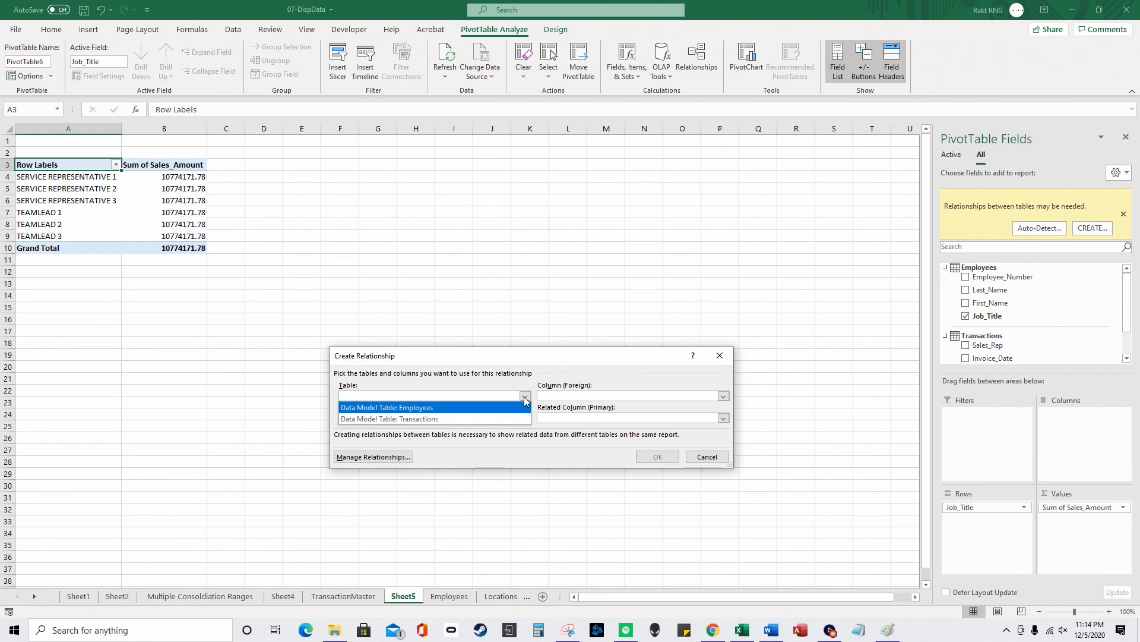
left_click(502, 418)
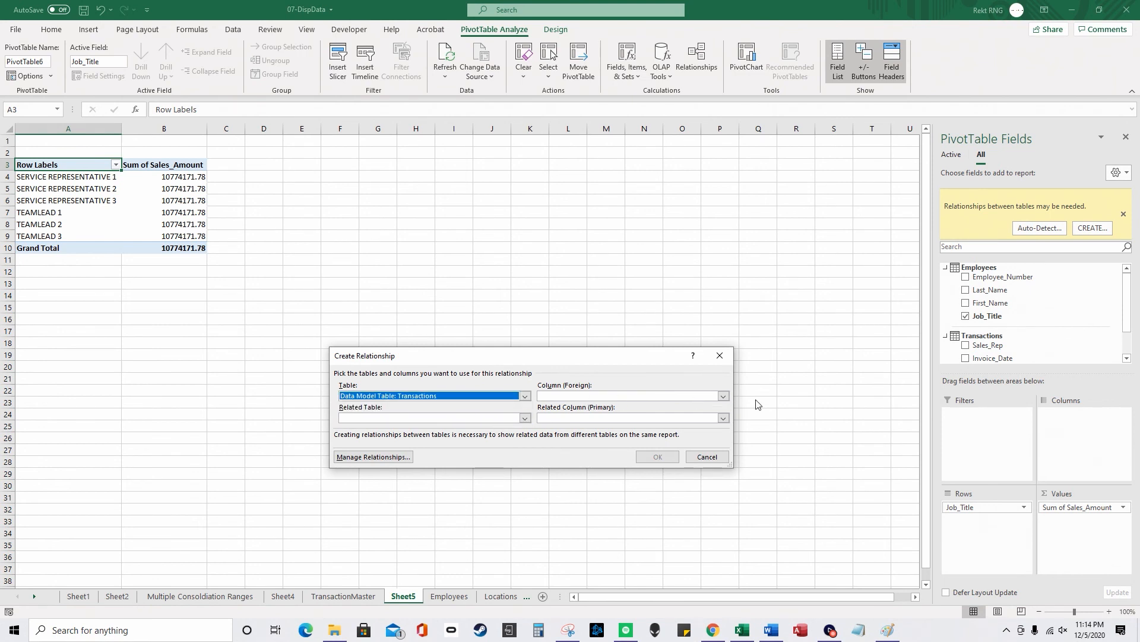
left_click(723, 396)
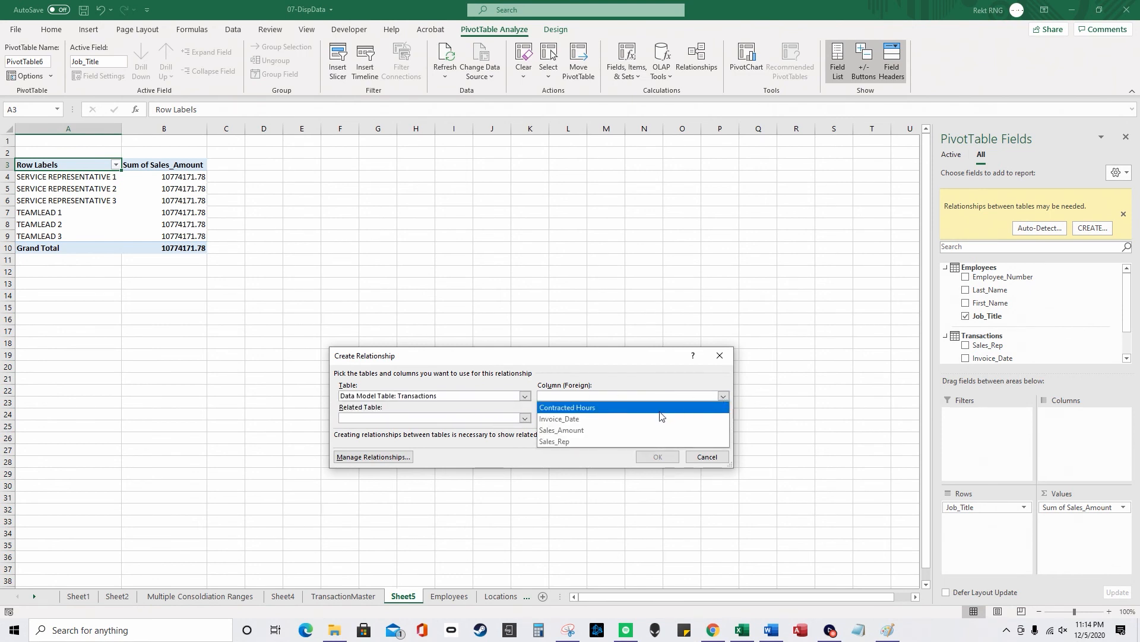
left_click(640, 441)
left_click(524, 419)
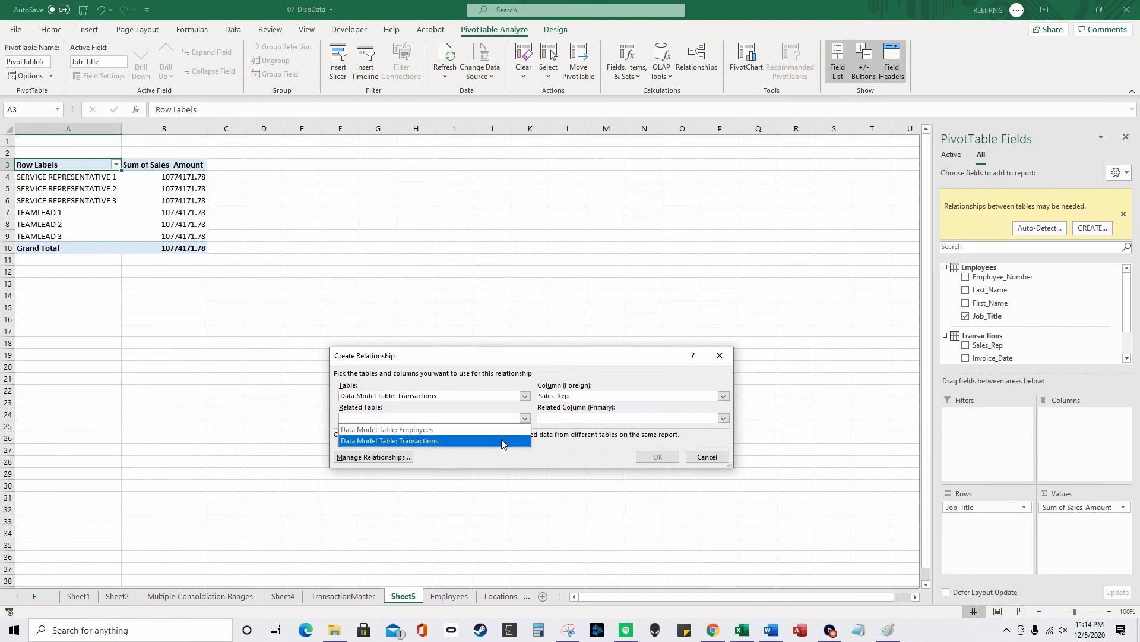
left_click(463, 428)
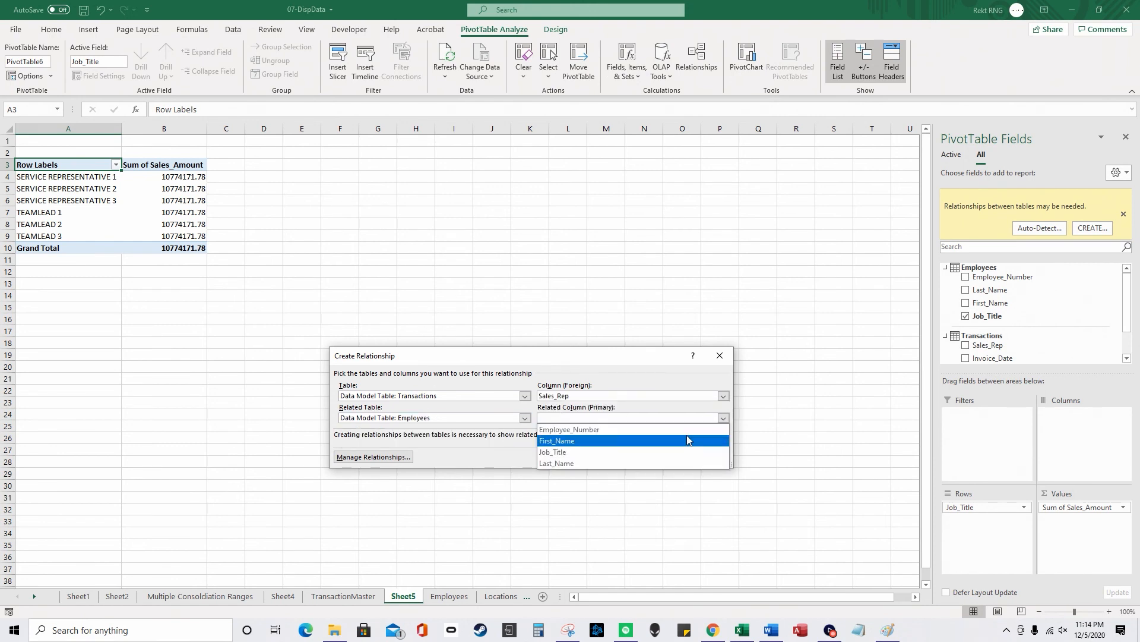
left_click(634, 429)
left_click(660, 456)
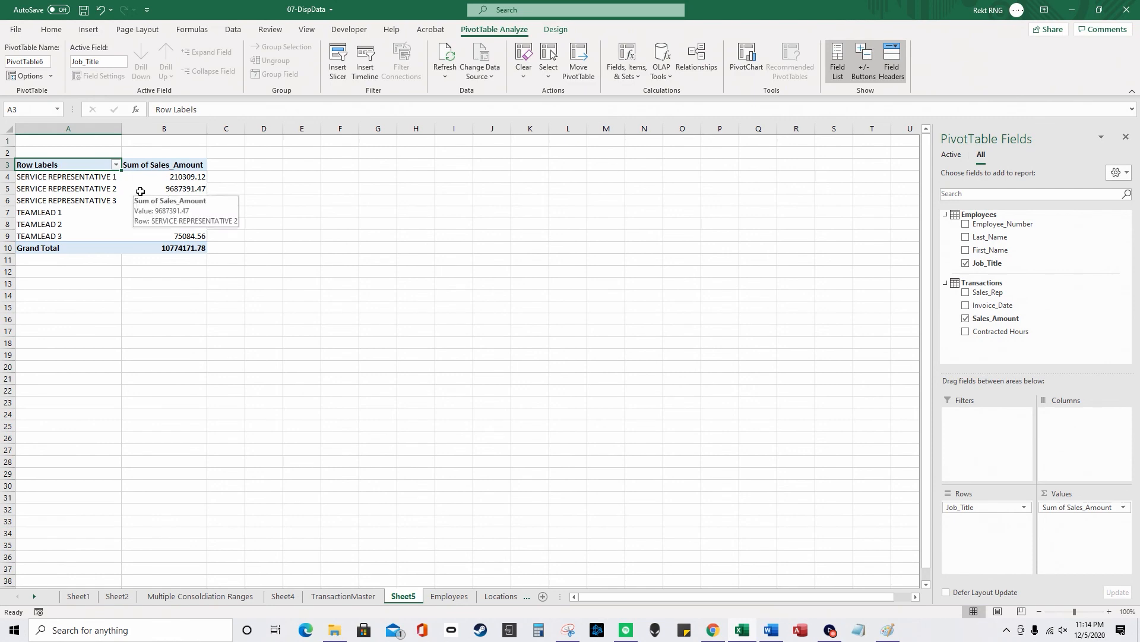
Step: Compare the Sales_Rep column on the TransactionMaster sheet with the Employee_Number column on the Employees sheet as the relationship's key columns
left_click(376, 596)
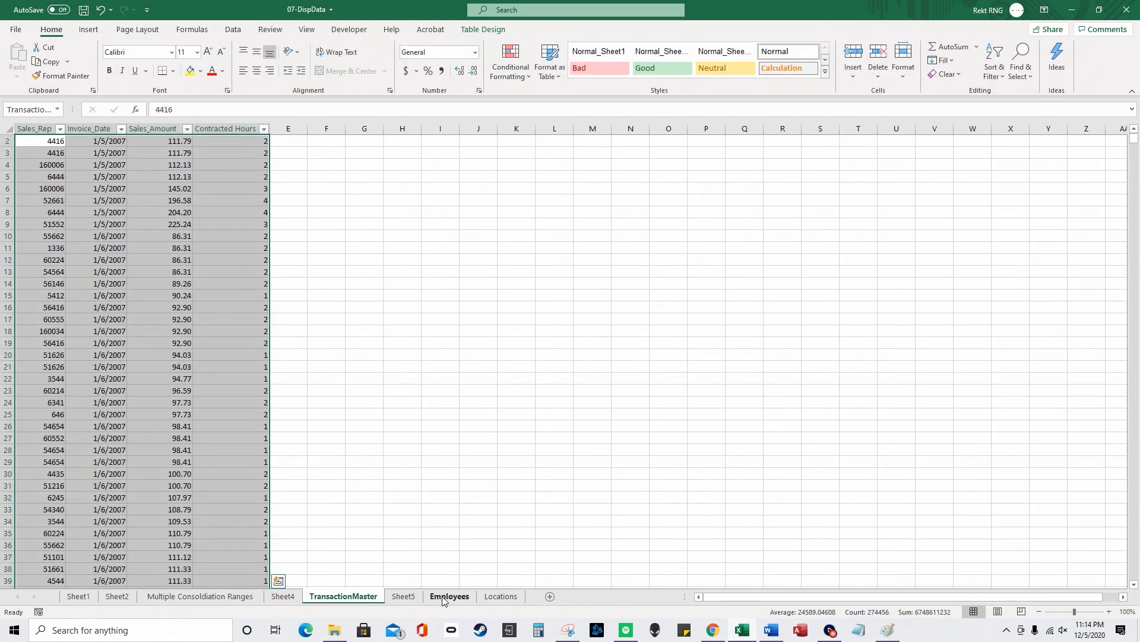
left_click(42, 125)
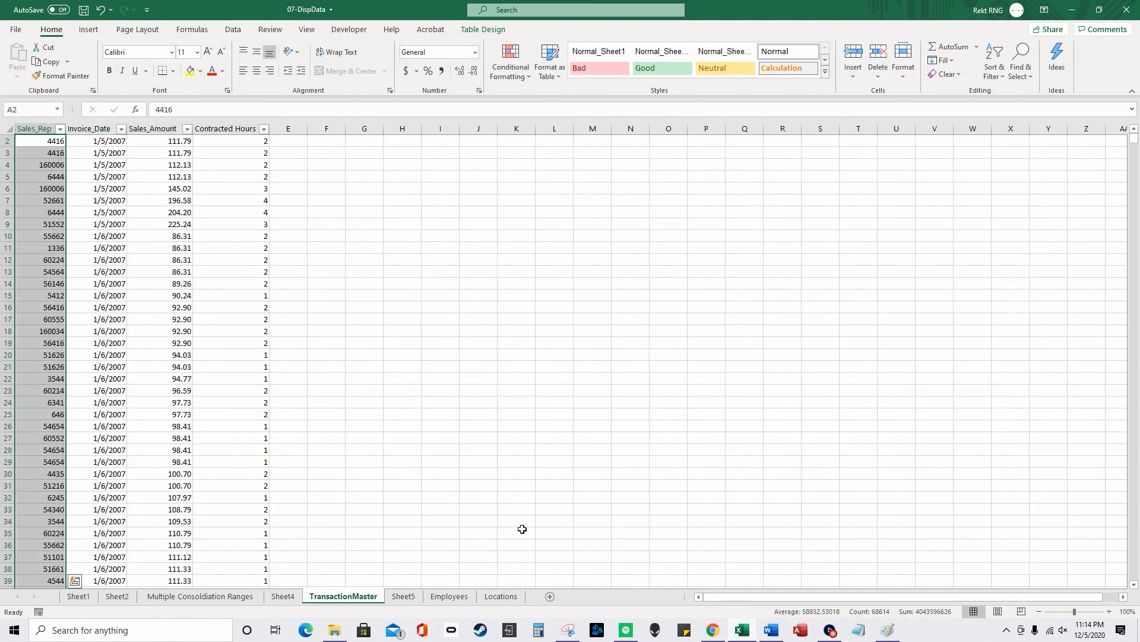
left_click(450, 596)
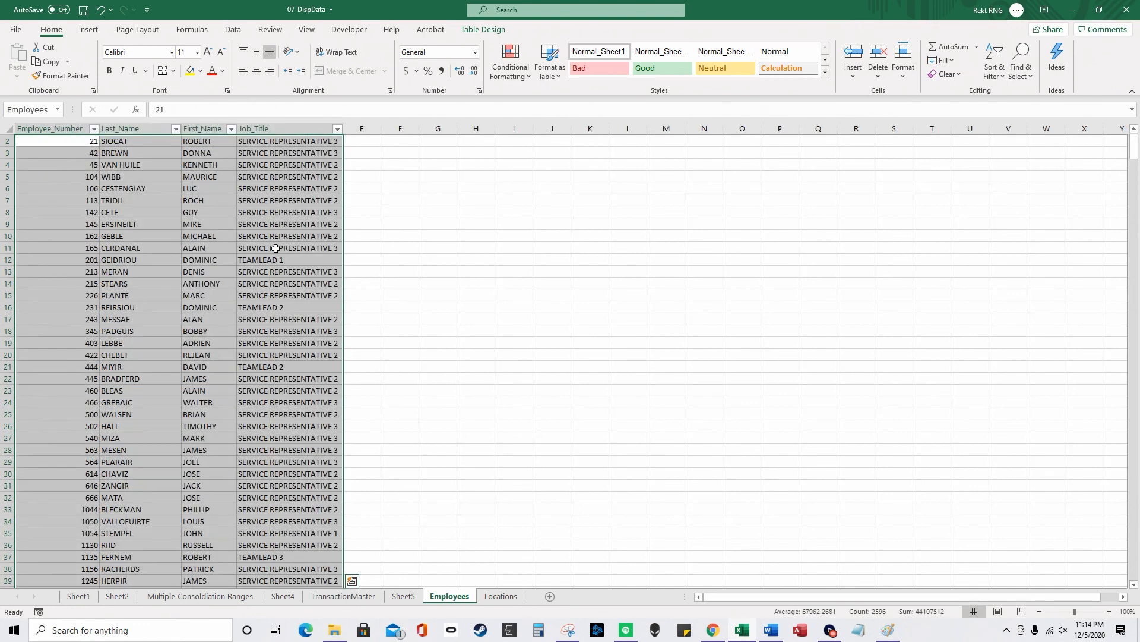
left_click(75, 126)
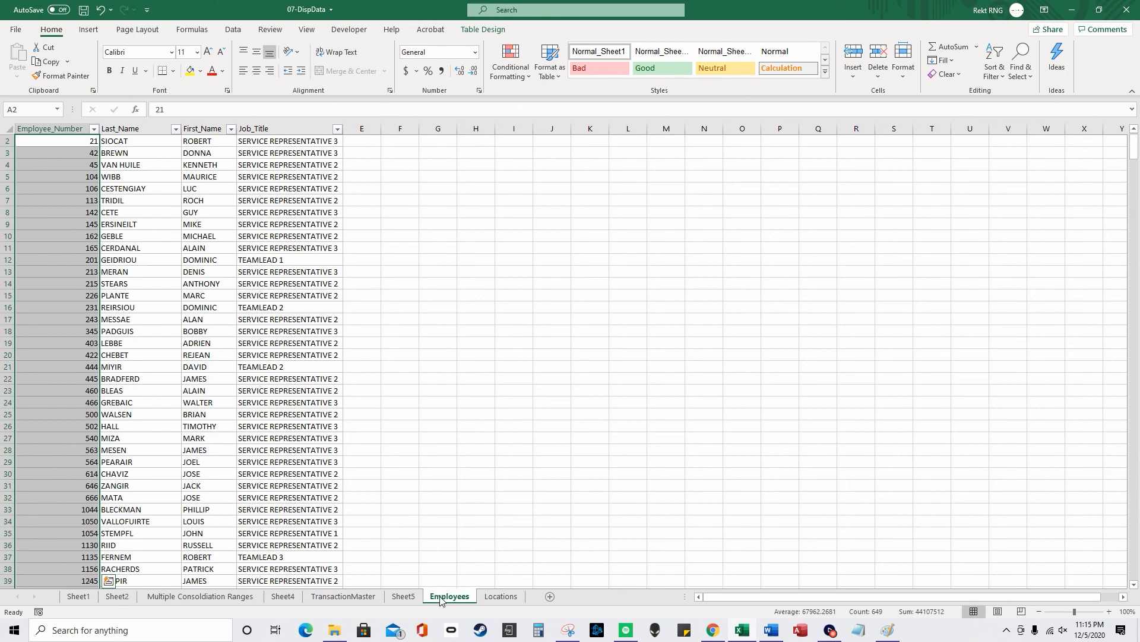
left_click(343, 596)
left_click(43, 126)
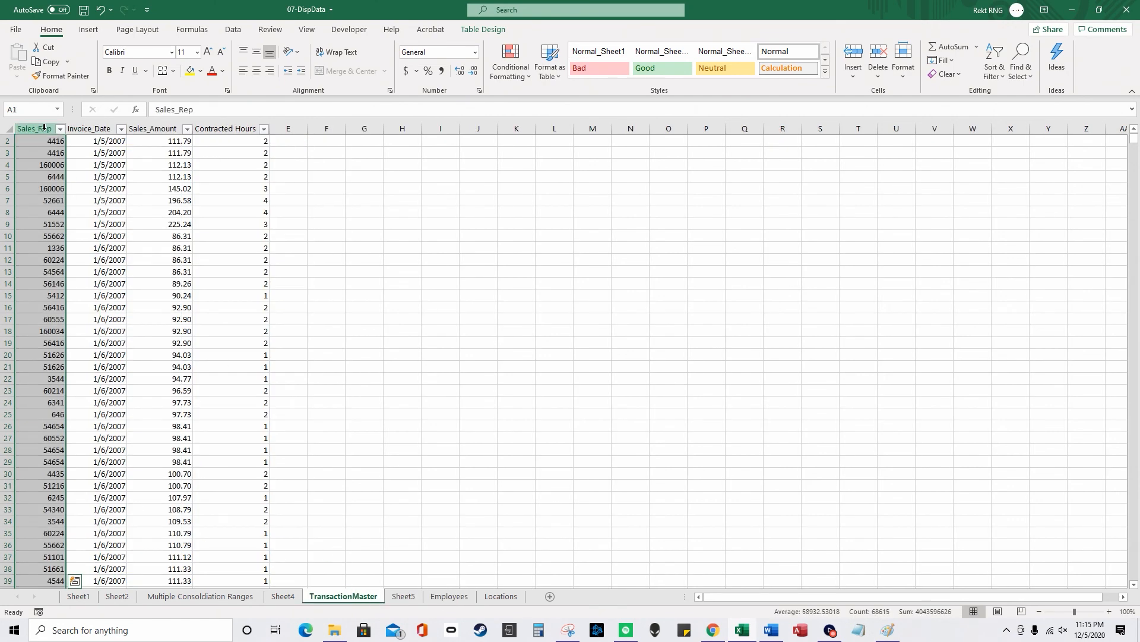
left_click(433, 596)
left_click(72, 127)
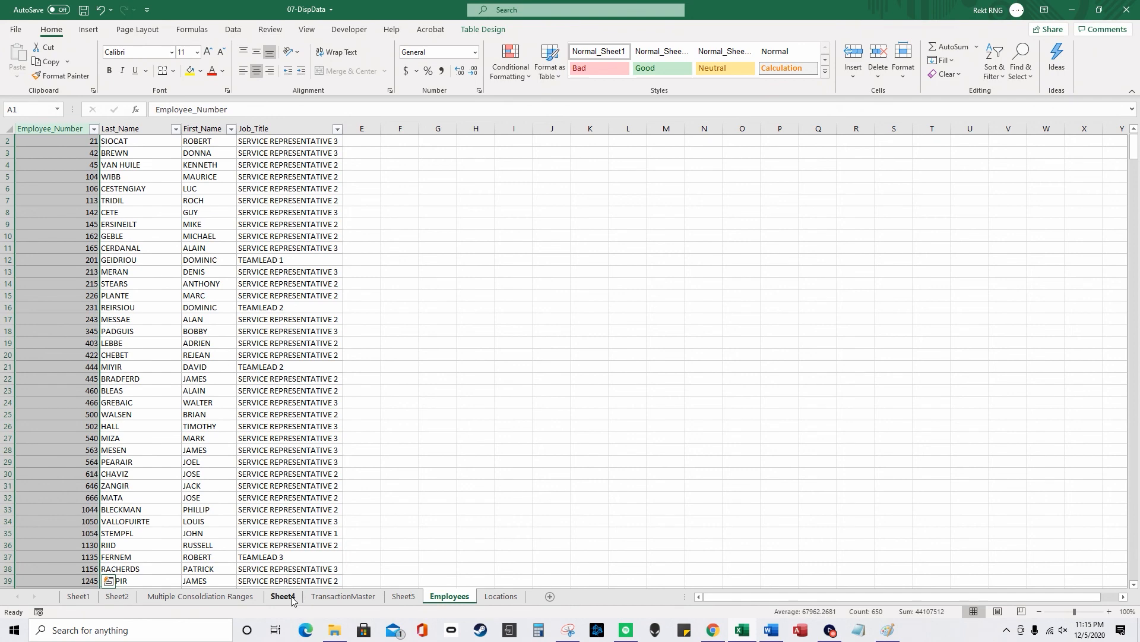
left_click(327, 596)
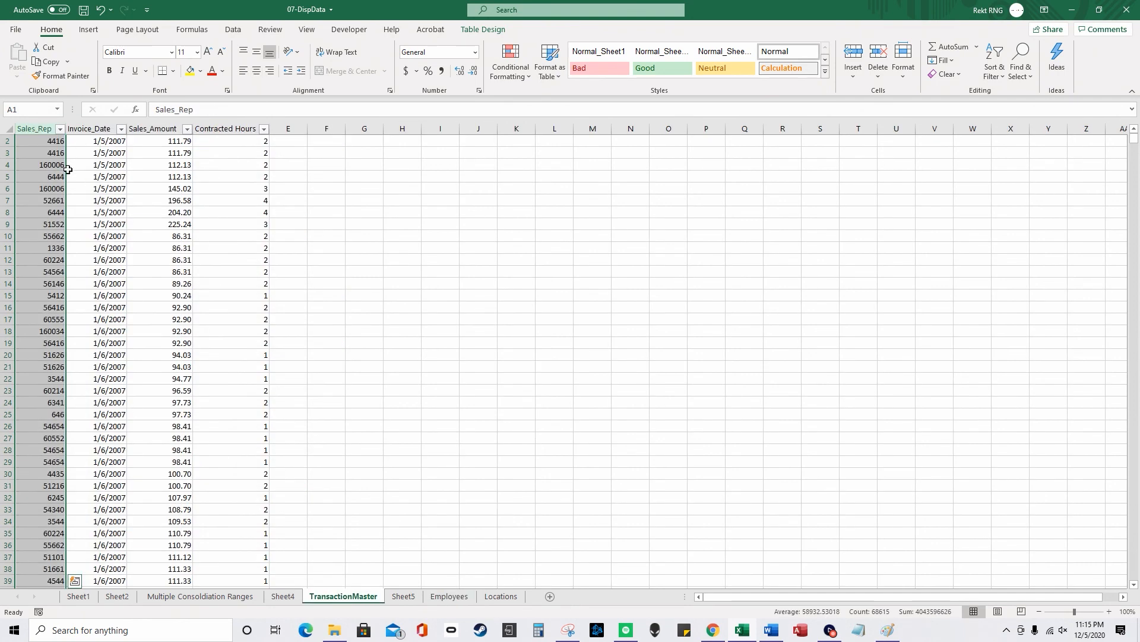
Step: Check the Employees sheet against the Sheet5 pivot table and review the workbook's Transactions-to-Employees relationship
left_click(461, 597)
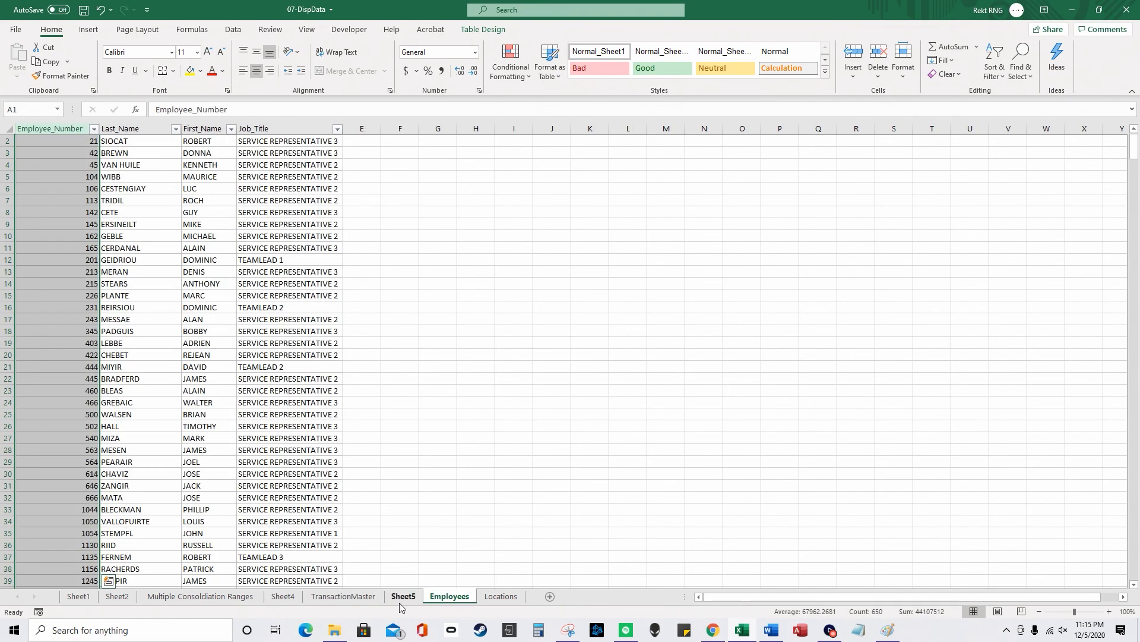
left_click(404, 596)
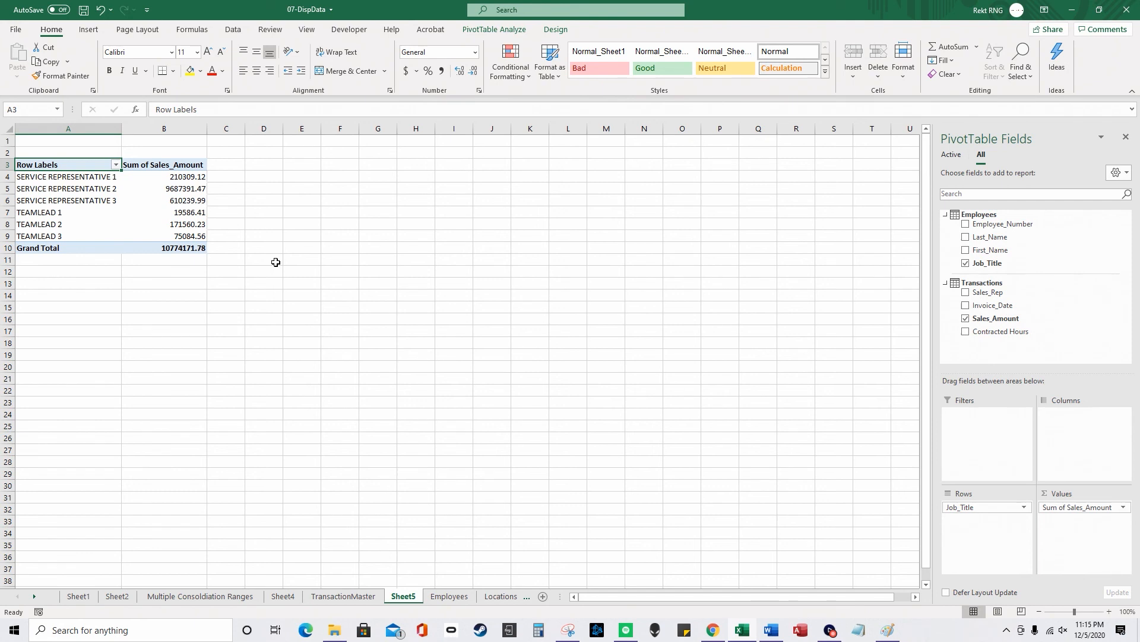
mouse_move(186, 233)
left_click(233, 30)
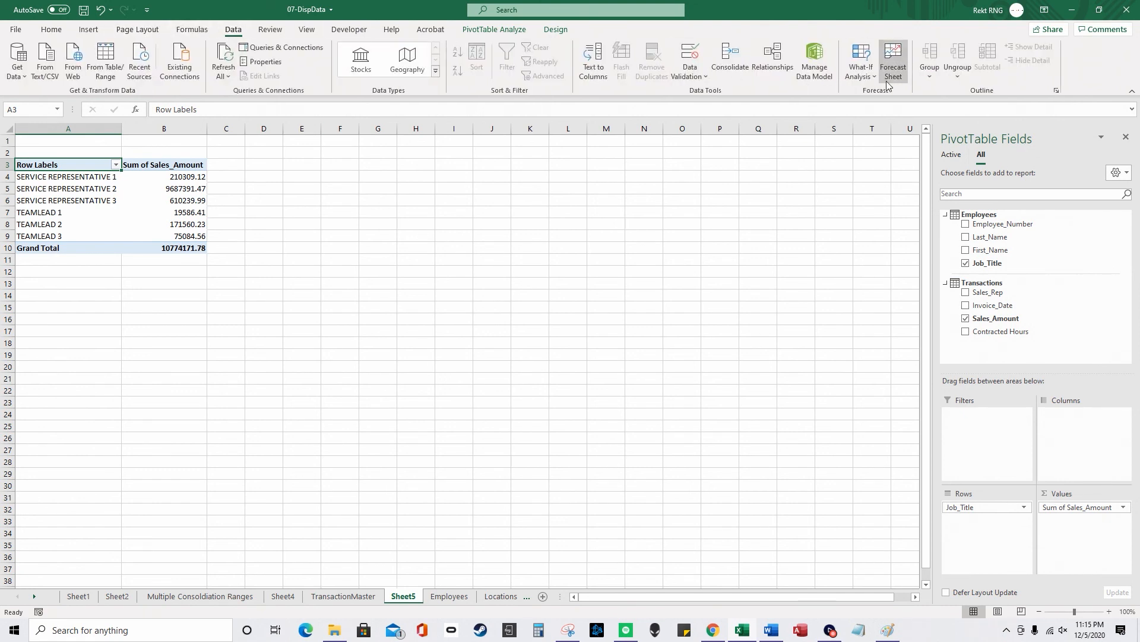
left_click(773, 59)
left_click(462, 321)
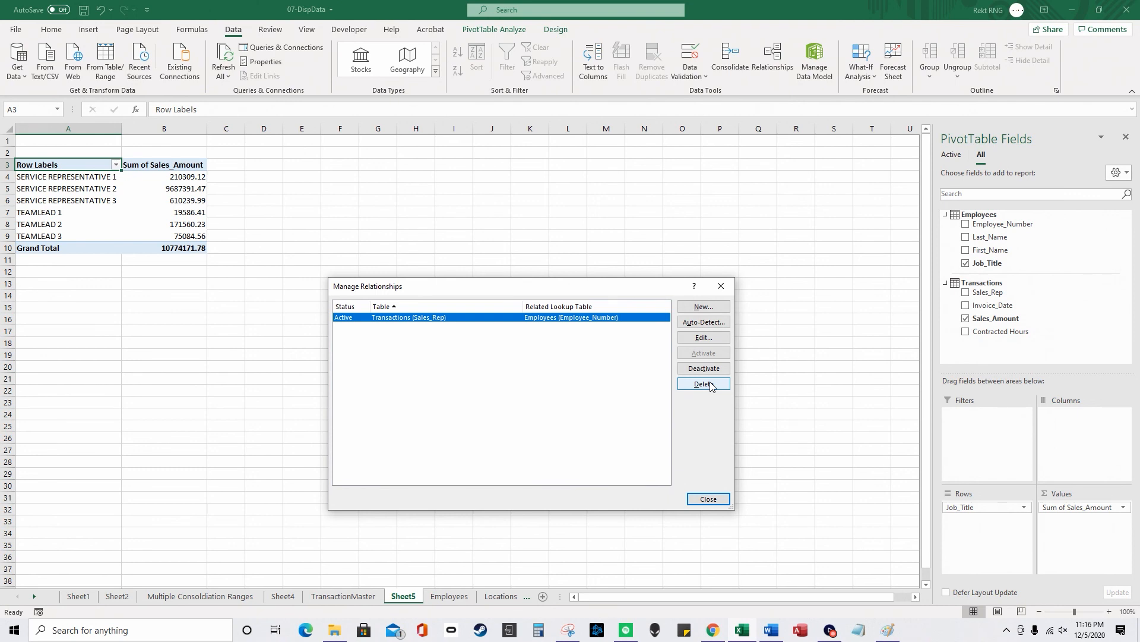
left_click(708, 499)
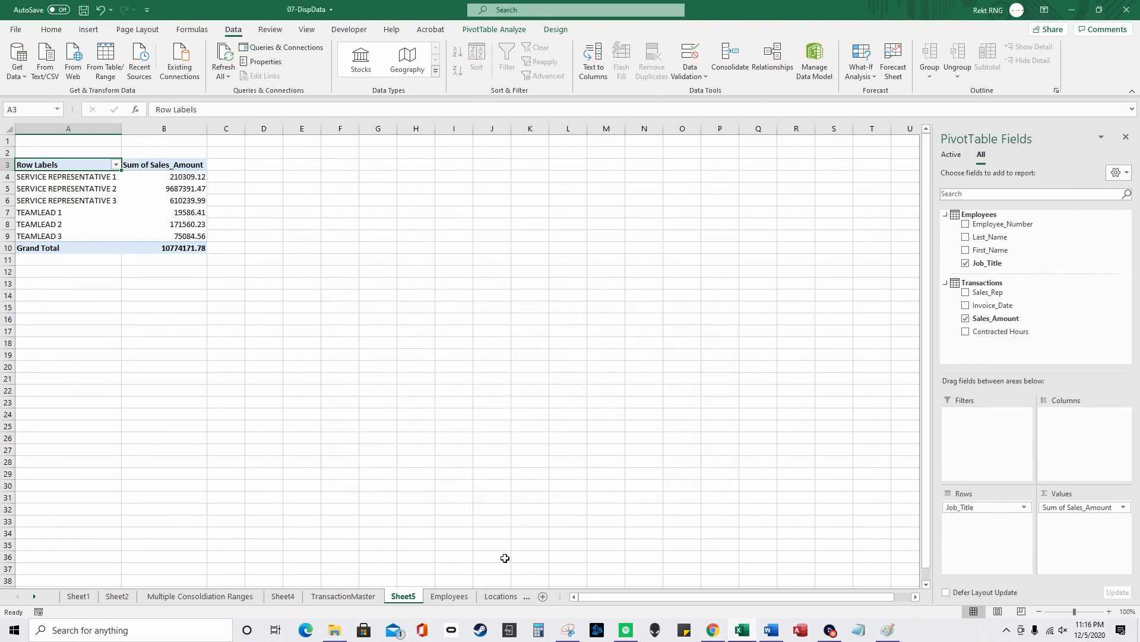
Step: Convert the range A1:C55 on the Locations sheet into a table with headers
left_click(503, 600)
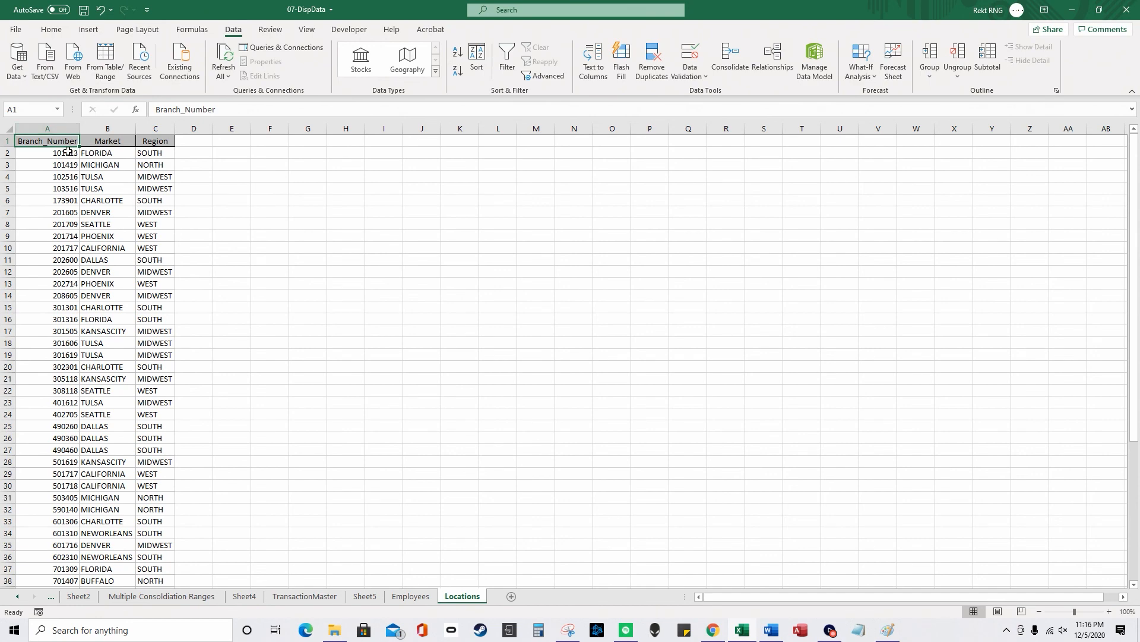
left_click(1099, 10)
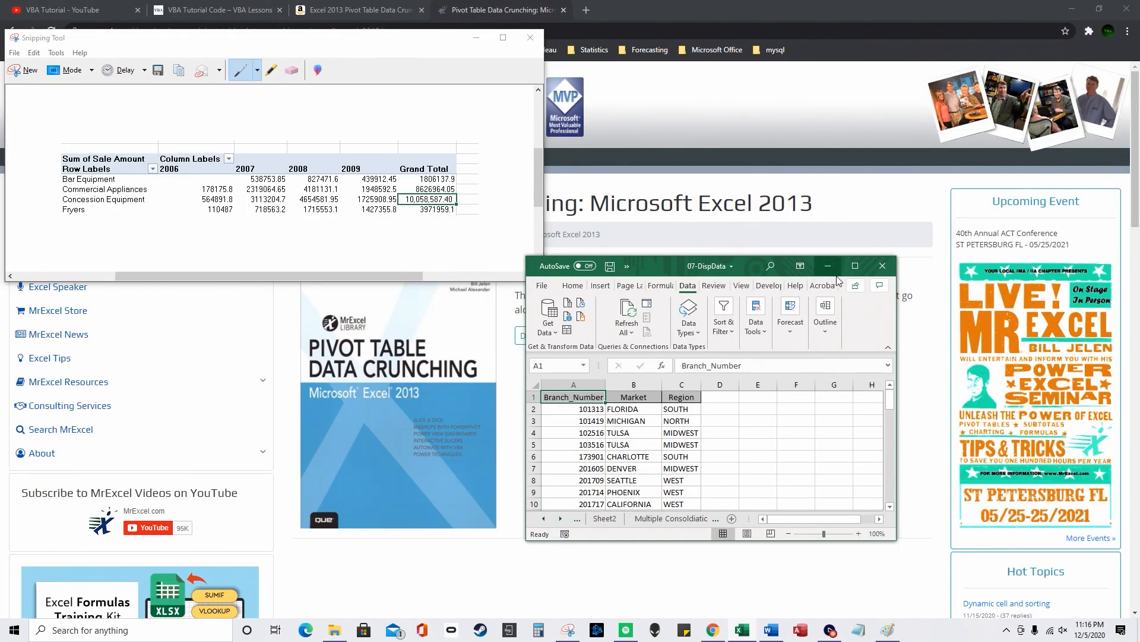
left_click(856, 265)
key("ctrl+shift+End")
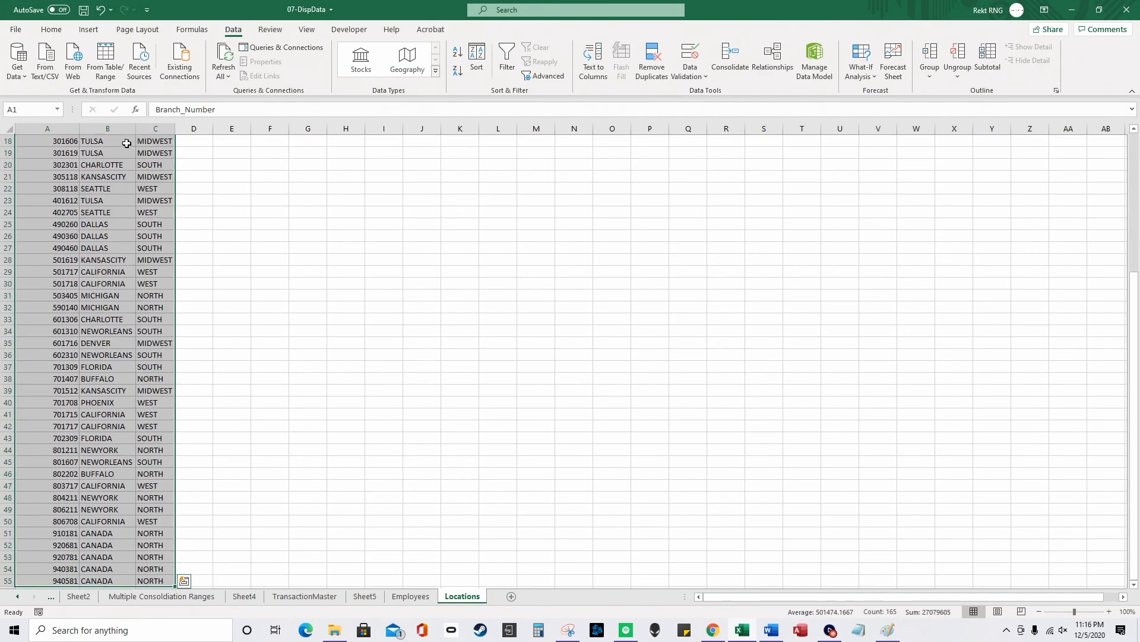
left_click(89, 30)
left_click(104, 60)
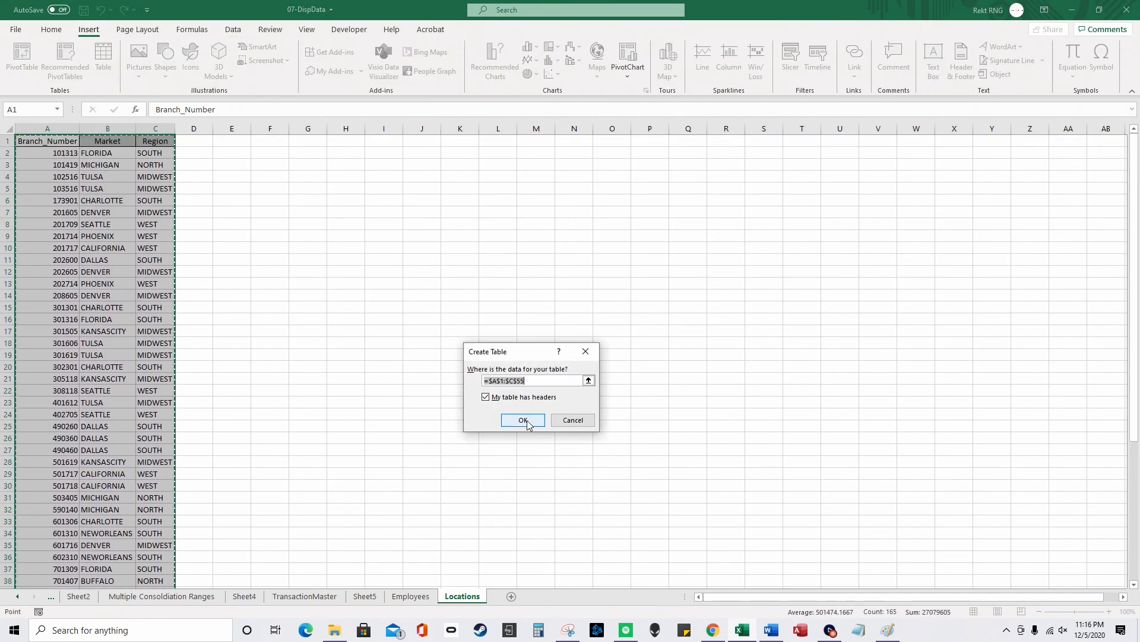
left_click(523, 420)
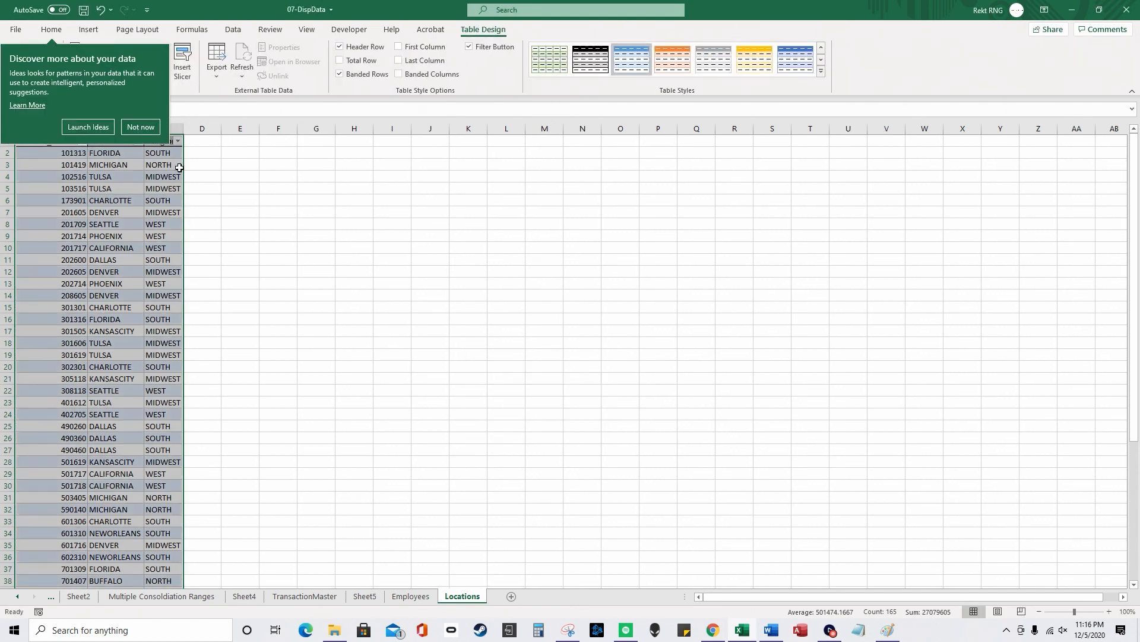
left_click(140, 127)
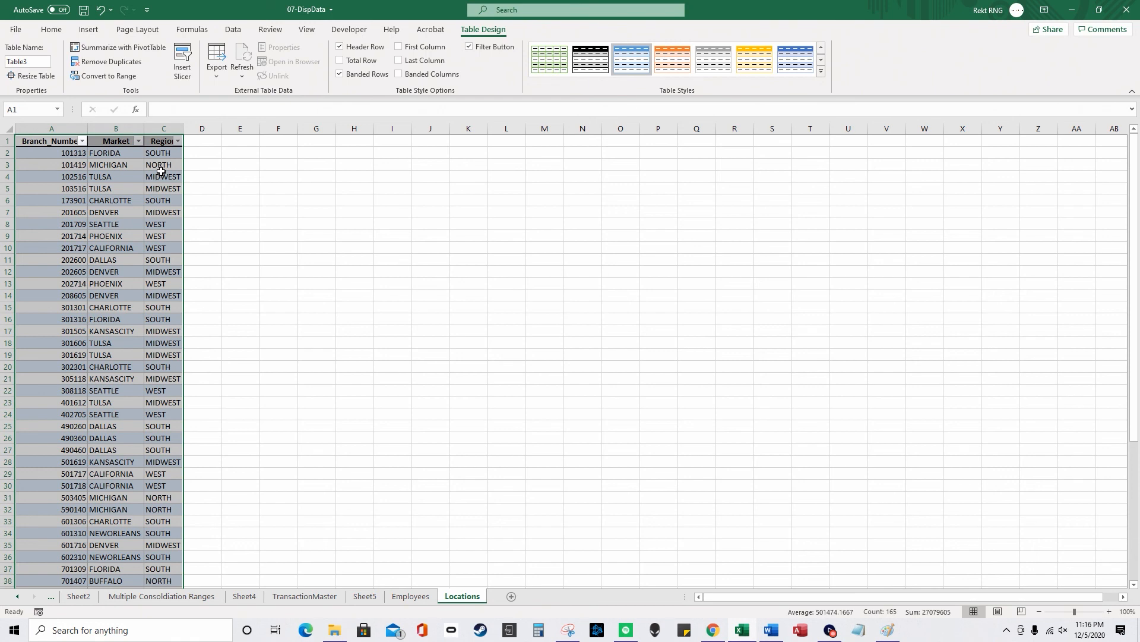
Step: Name the new table on the Locations sheet Location
left_click(33, 60)
type("Location")
key("Return")
Step: Import the Location table from the workbook's existing tables into the Data Model as a connection only
left_click(233, 30)
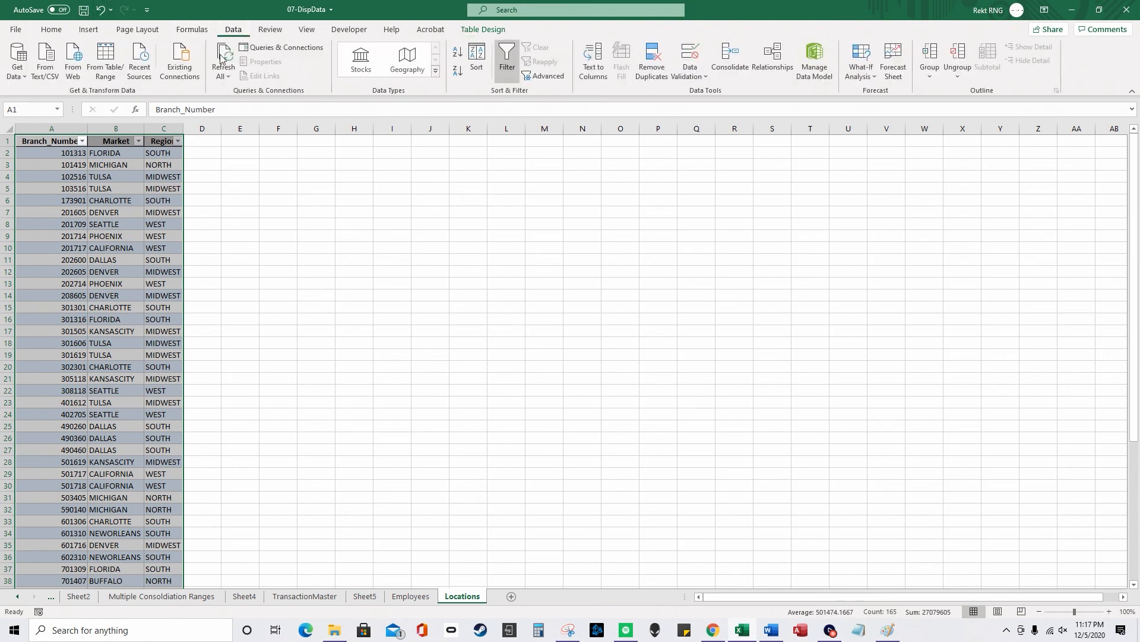
left_click(186, 78)
left_click(491, 209)
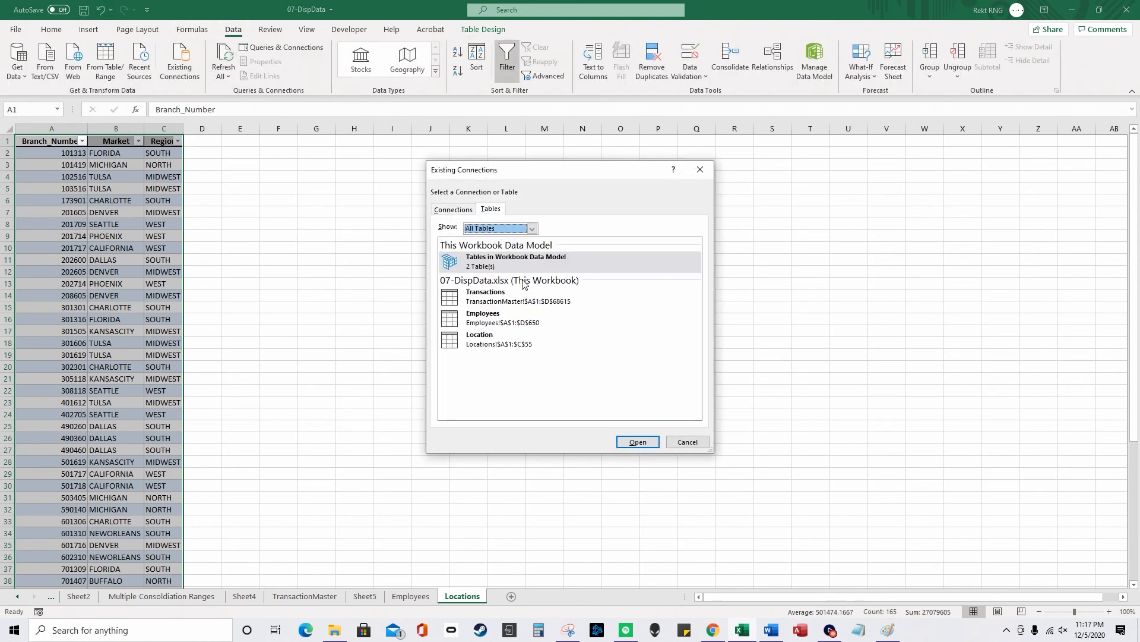
left_click(541, 343)
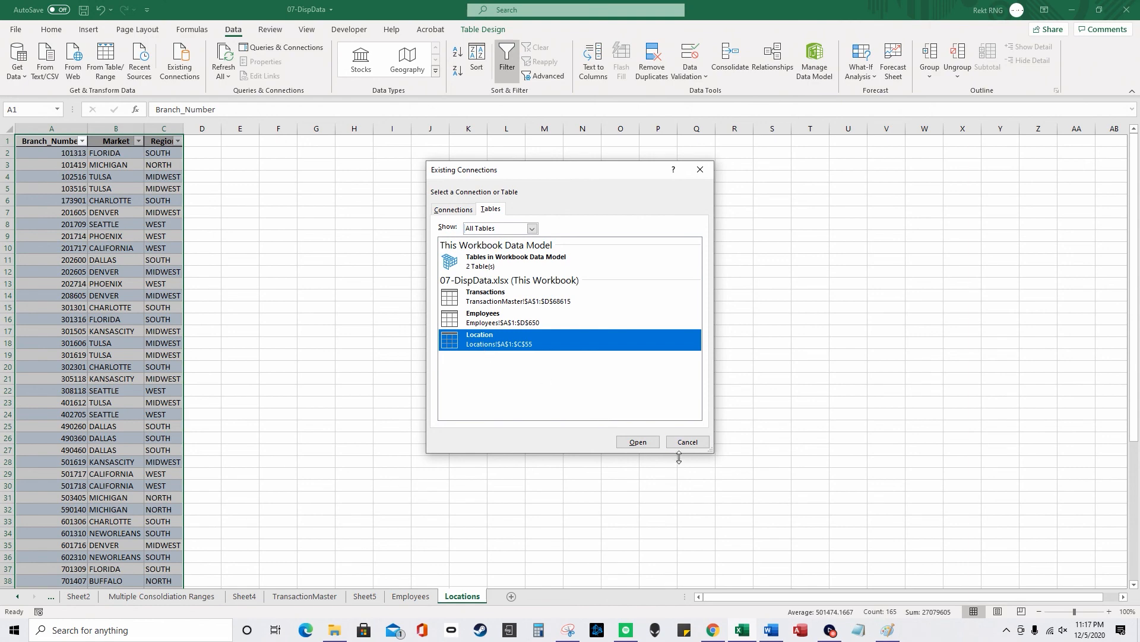
left_click(639, 443)
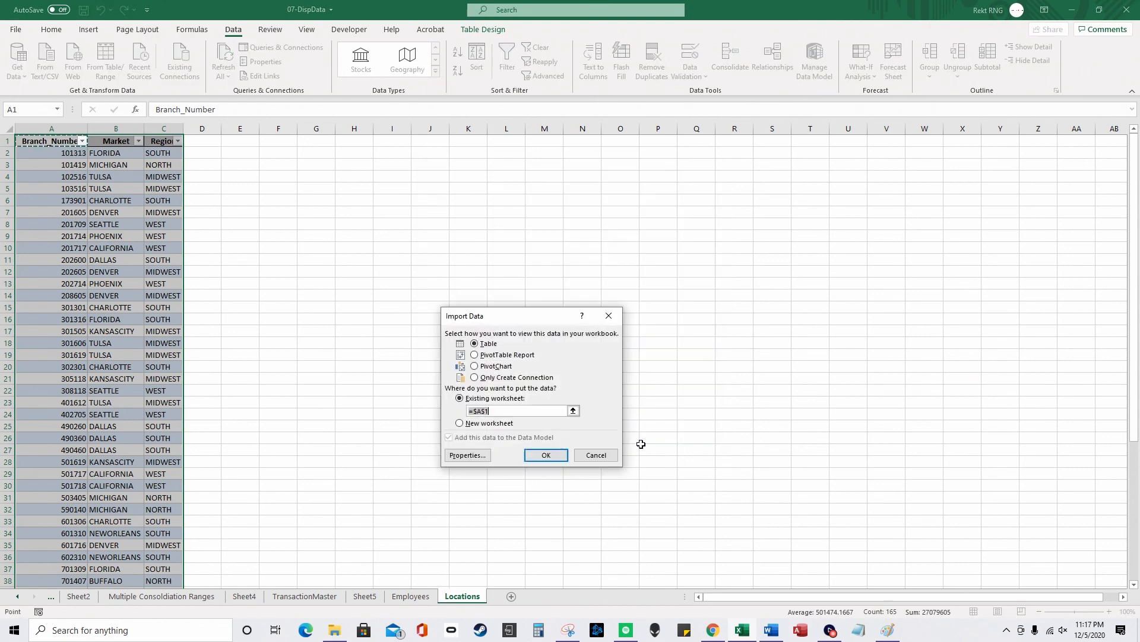
left_click(506, 378)
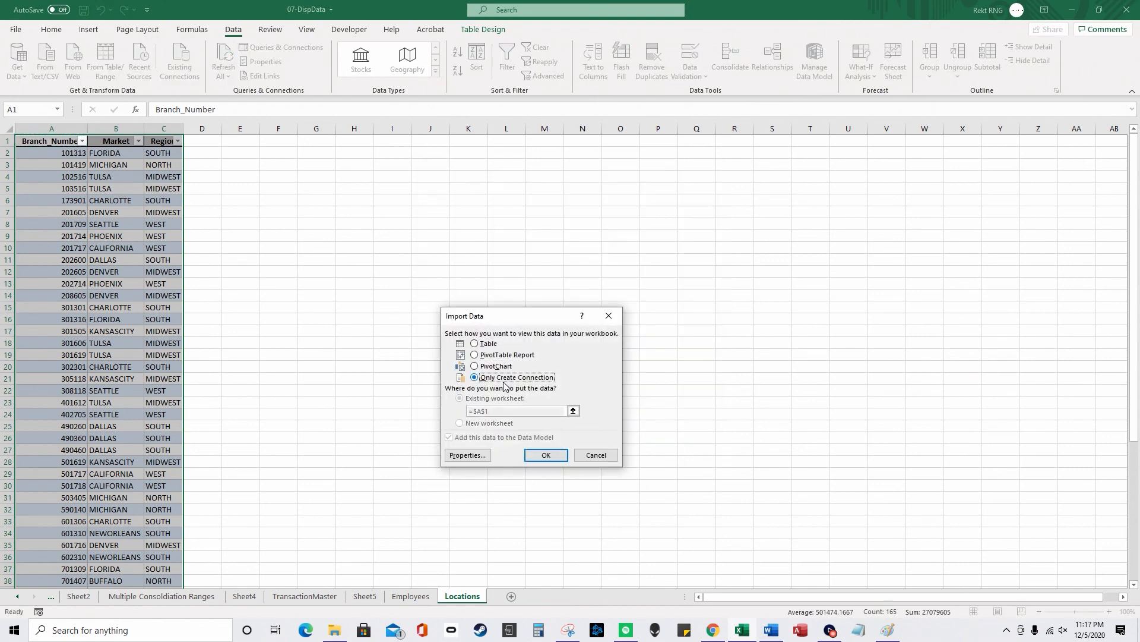
left_click(545, 455)
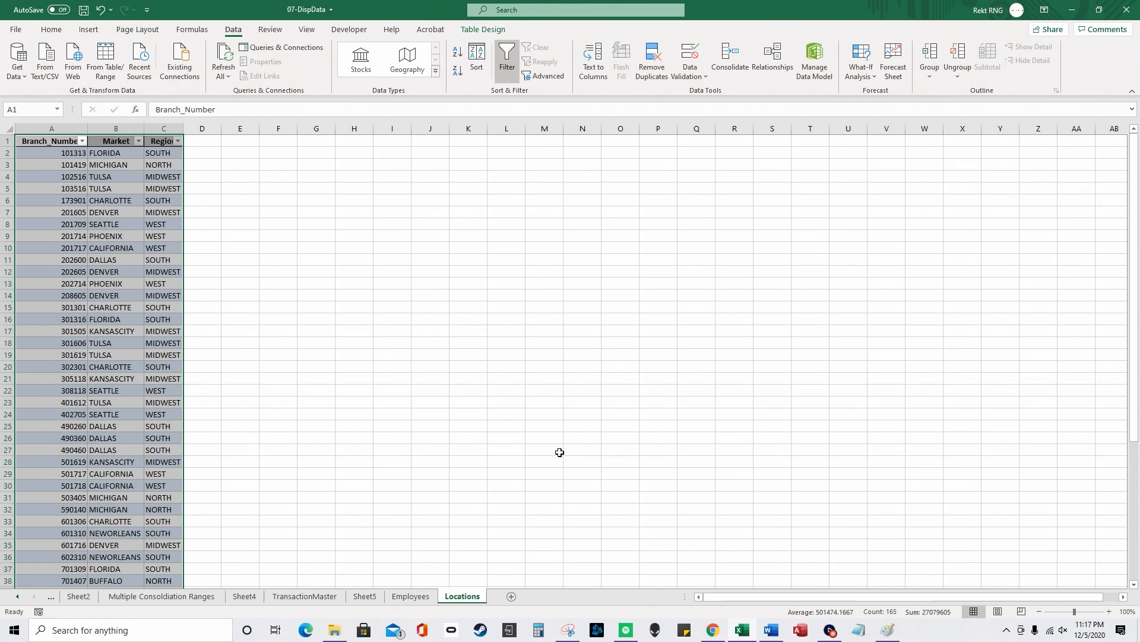
Step: Show all tables for the empty pivot table on Sheet4 and expand the Location, Transactions and Employees fields
left_click(304, 596)
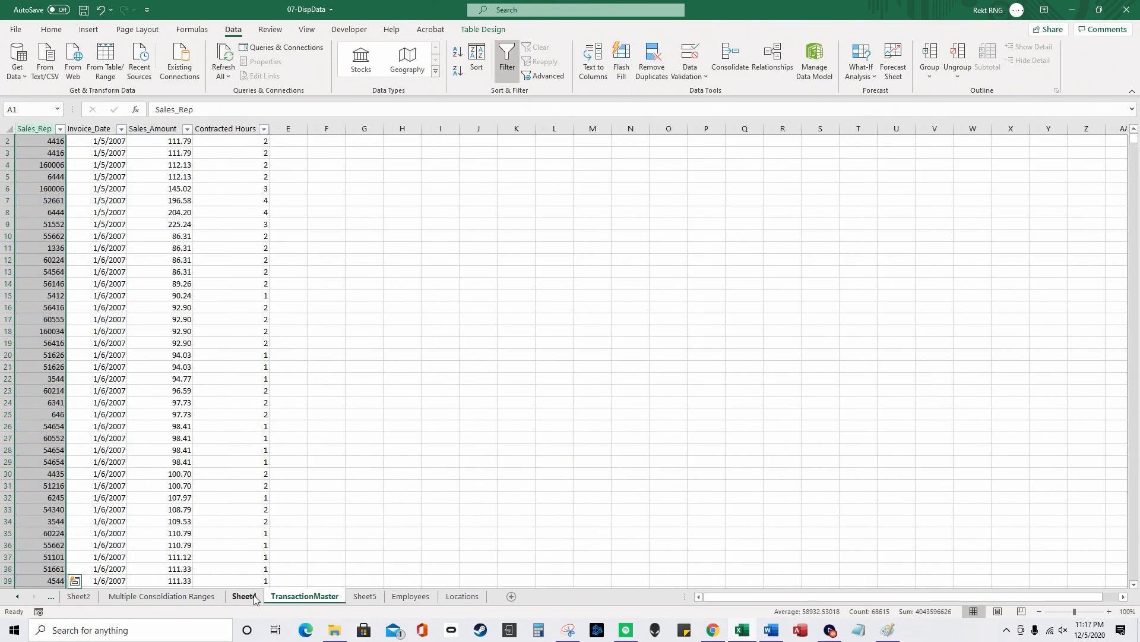
left_click(244, 596)
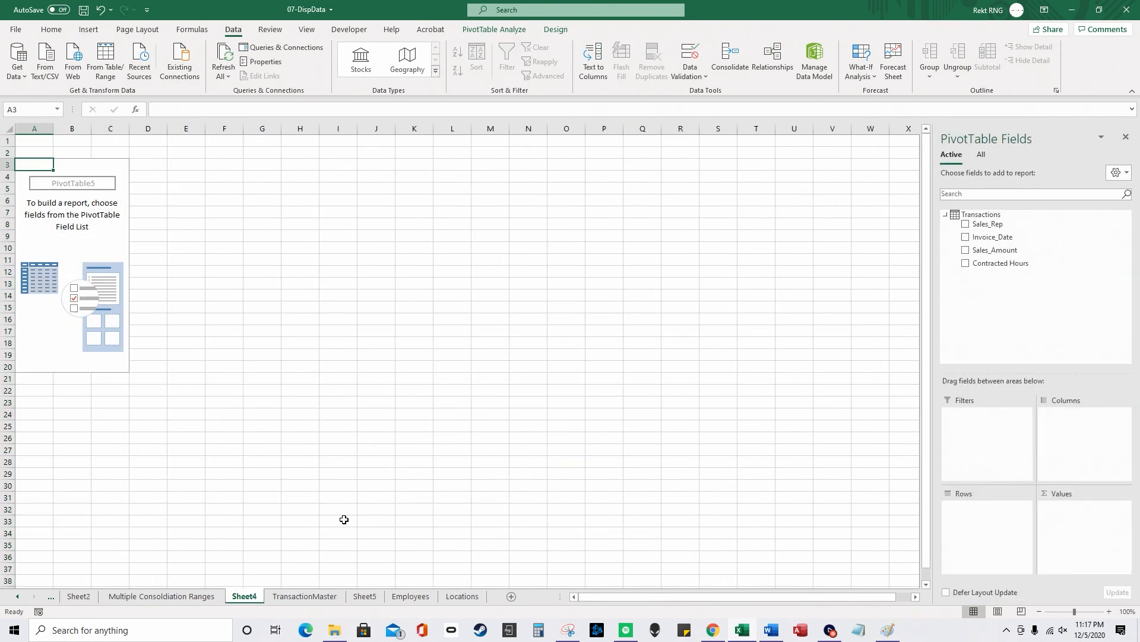
left_click(981, 154)
left_click(946, 250)
left_click(945, 233)
left_click(946, 214)
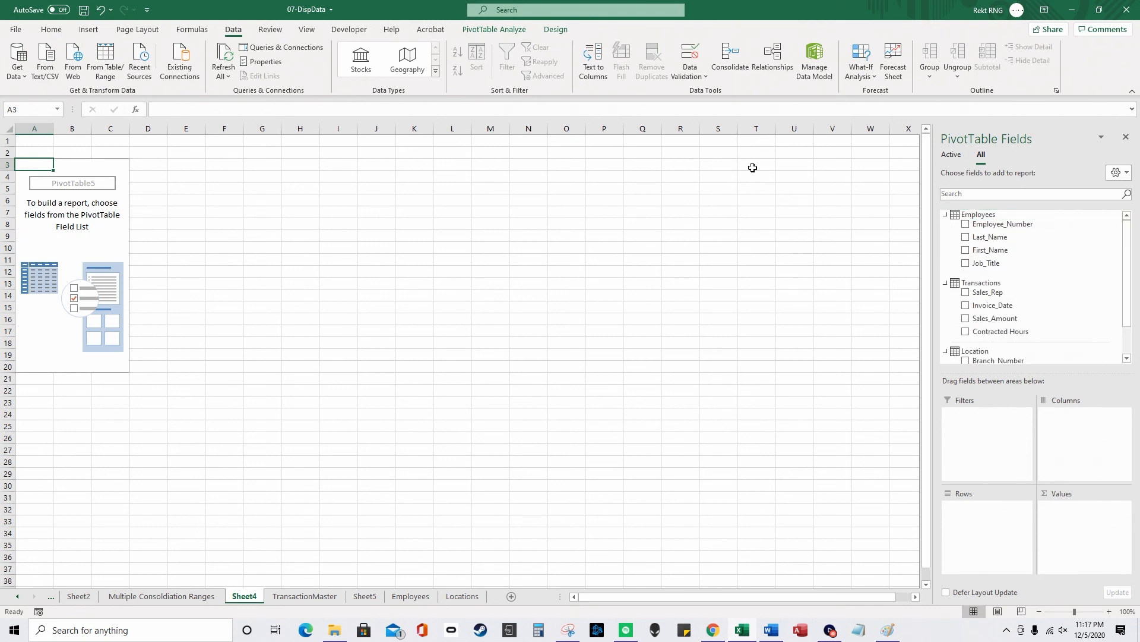
Step: Review the list of Data Model relationships from Sheet4
left_click(493, 29)
left_click(233, 29)
left_click(772, 57)
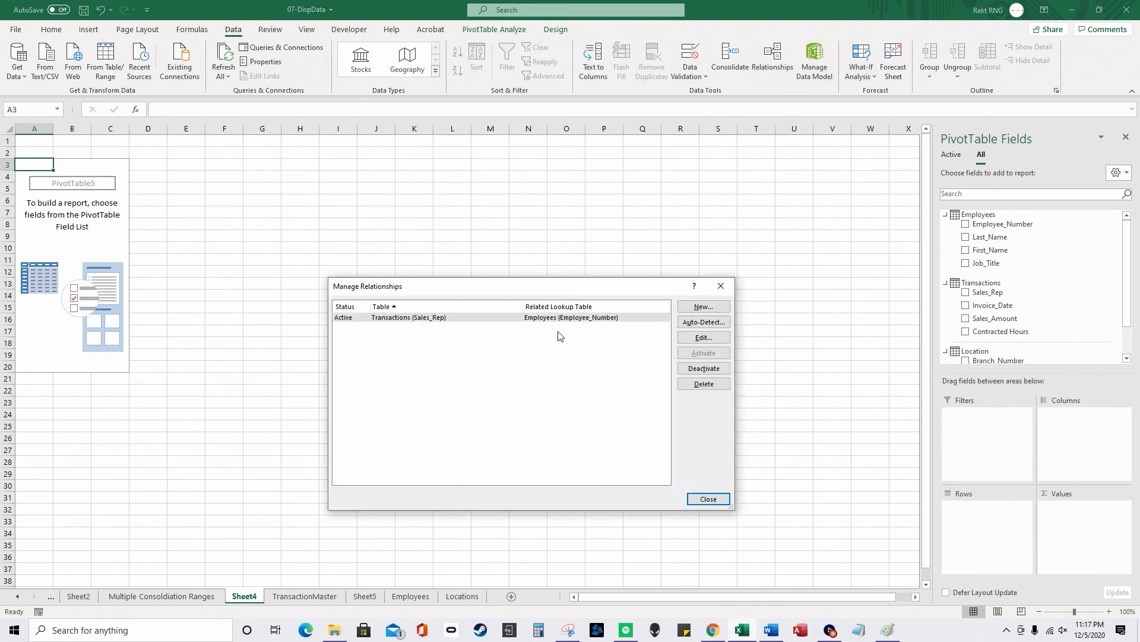
left_click(722, 287)
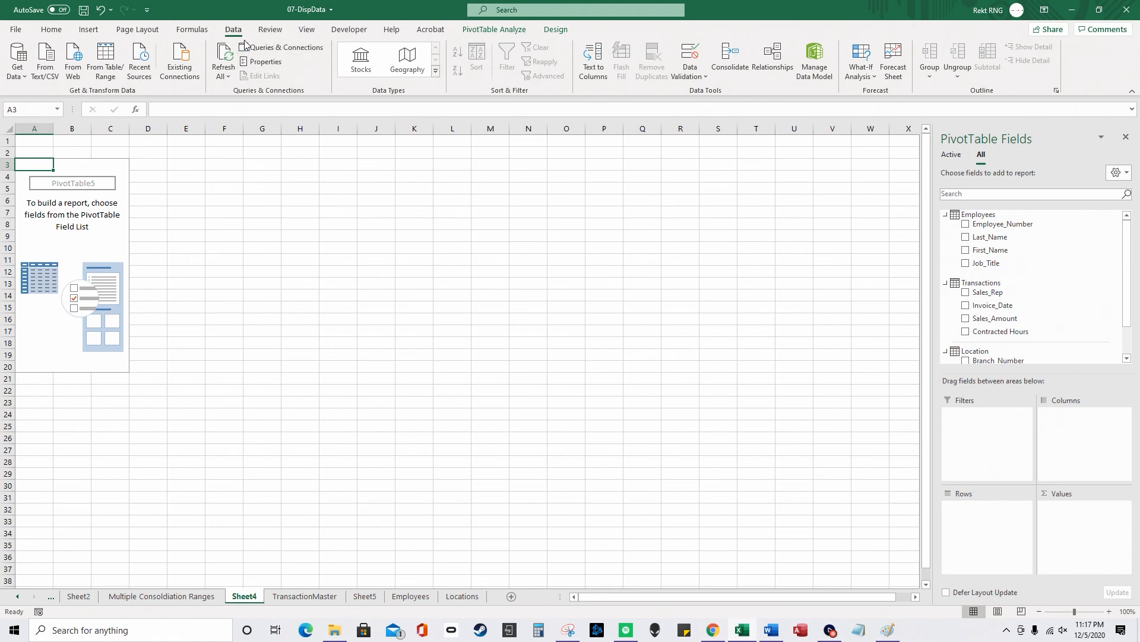
Step: Examine the workbook connections, checking the properties of the Transactions and Location worksheet connections
left_click(267, 49)
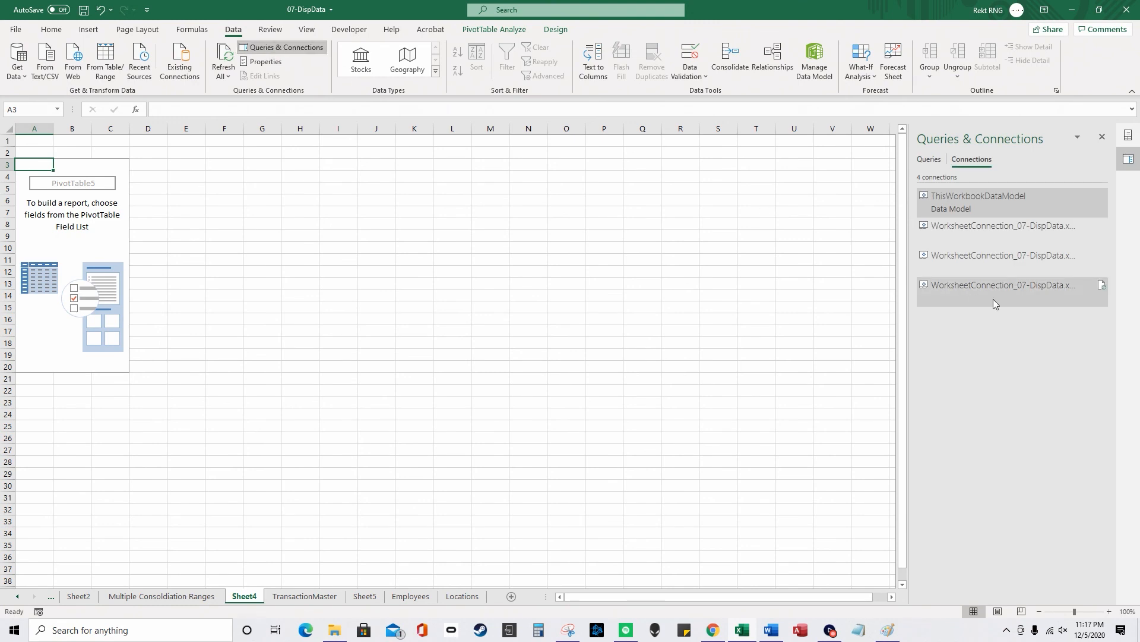
left_click(993, 296)
right_click(992, 292)
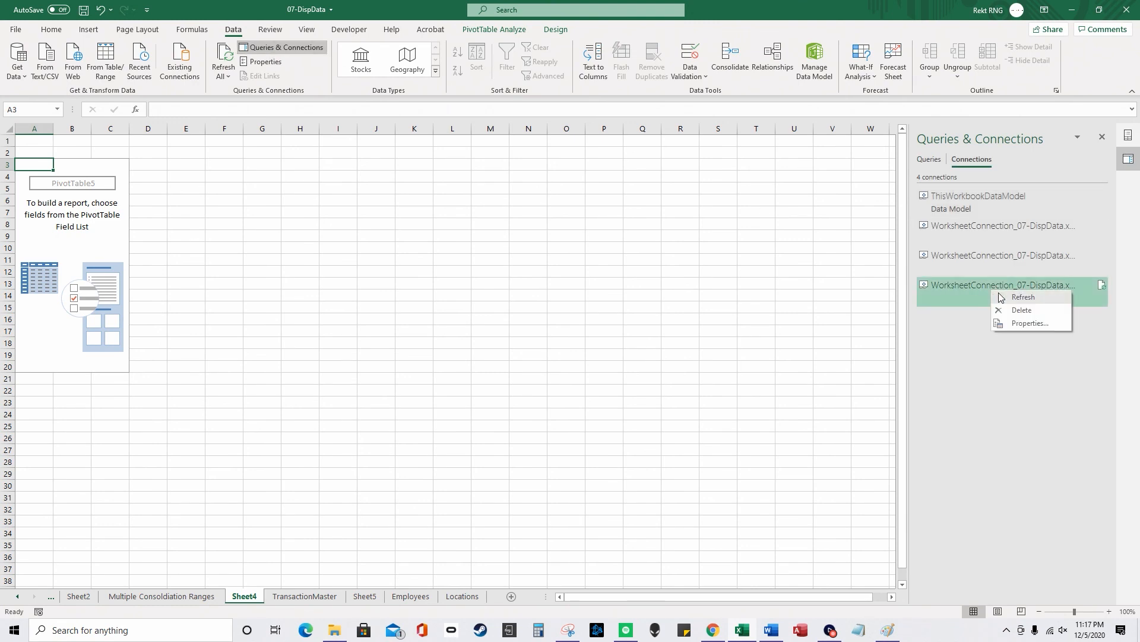
left_click(1032, 323)
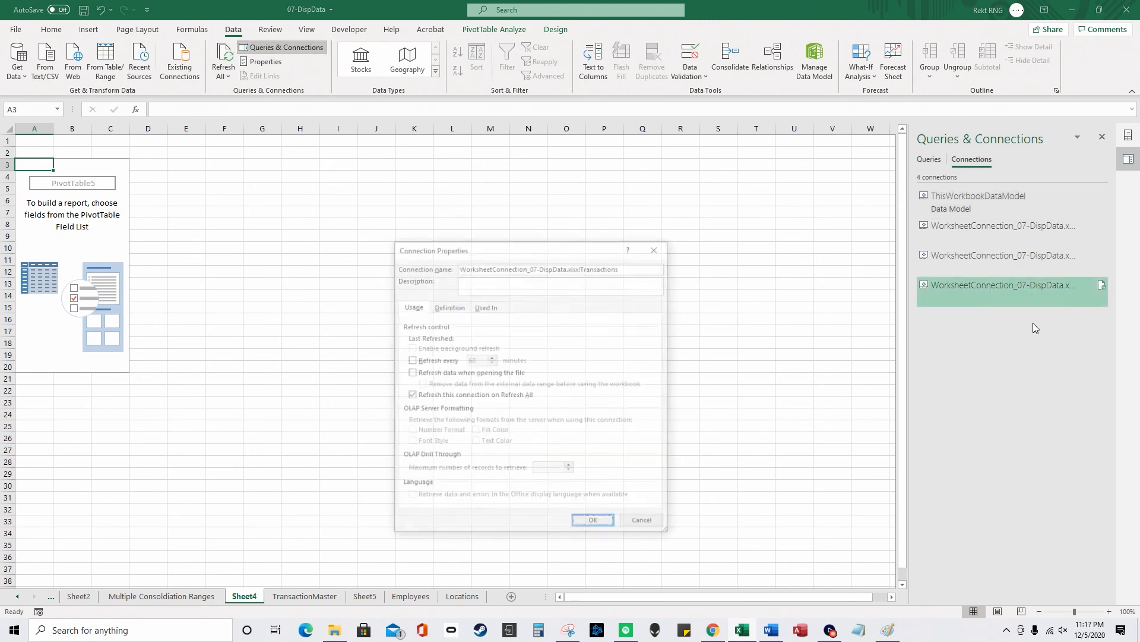
left_click_drag(639, 266, 611, 266)
left_click(656, 249)
right_click(965, 274)
left_click(1010, 303)
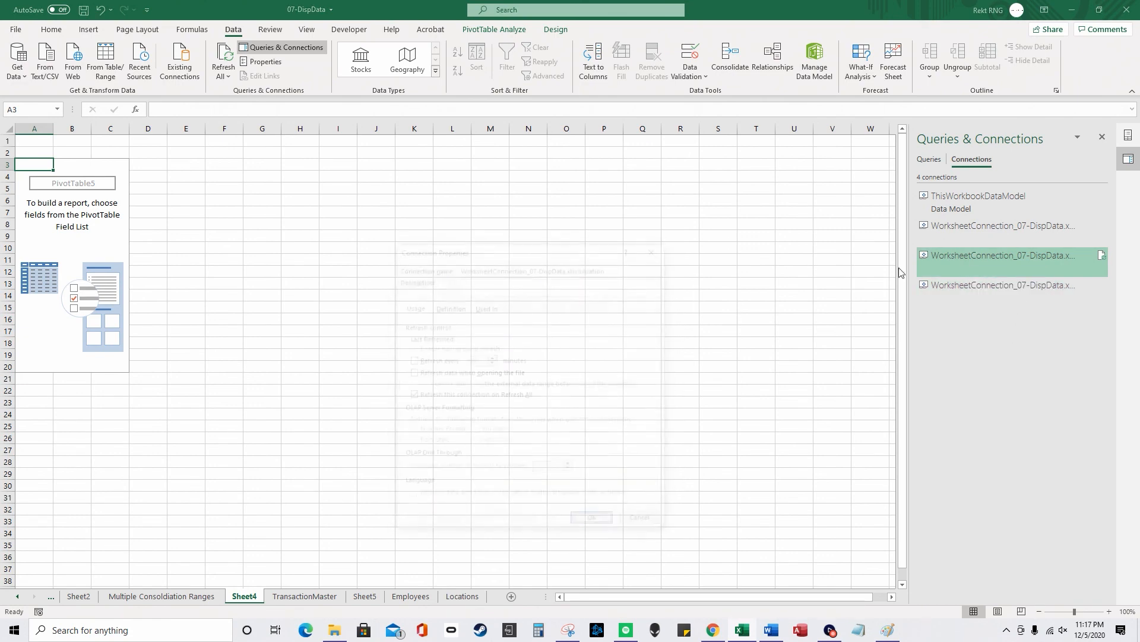
key("Escape")
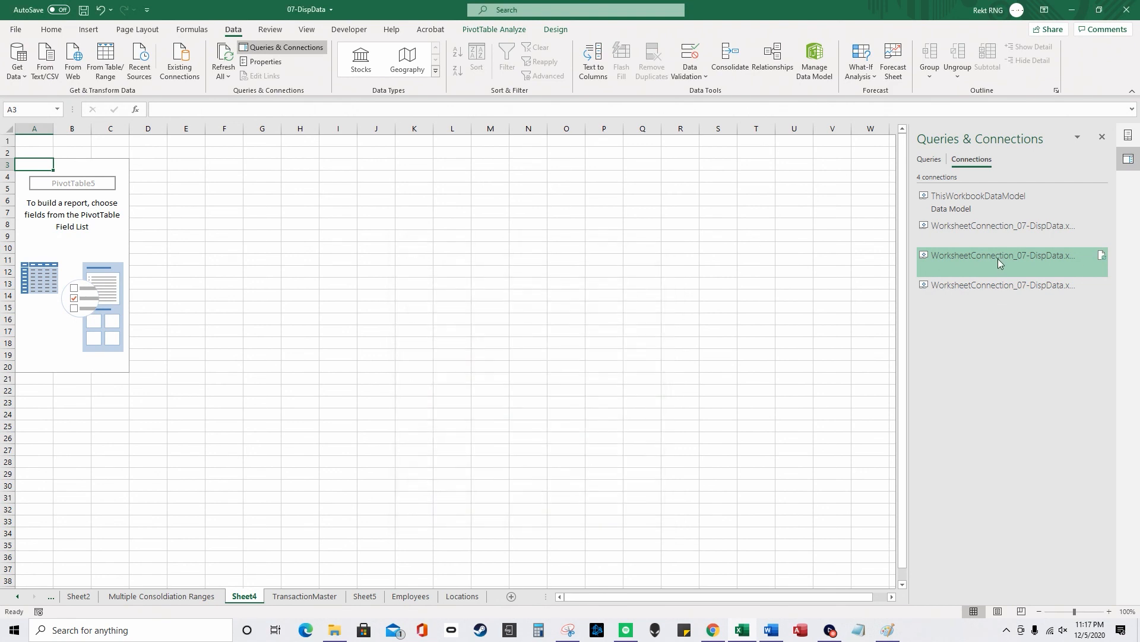
Step: Delete the Location worksheet connection from the workbook
right_click(999, 259)
left_click(1031, 279)
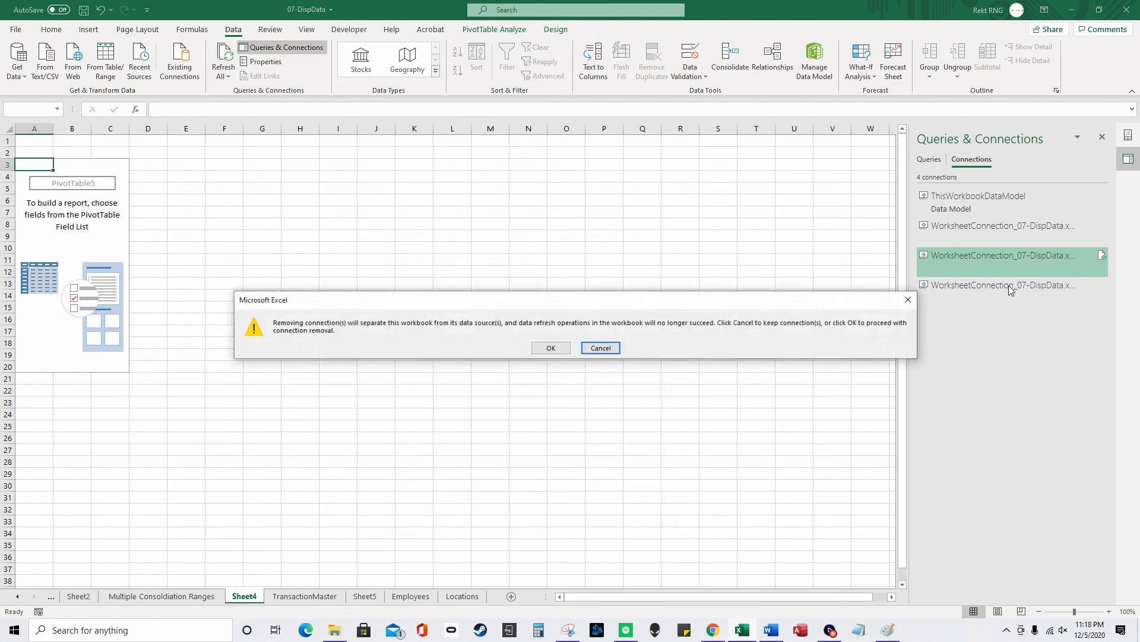
left_click(553, 349)
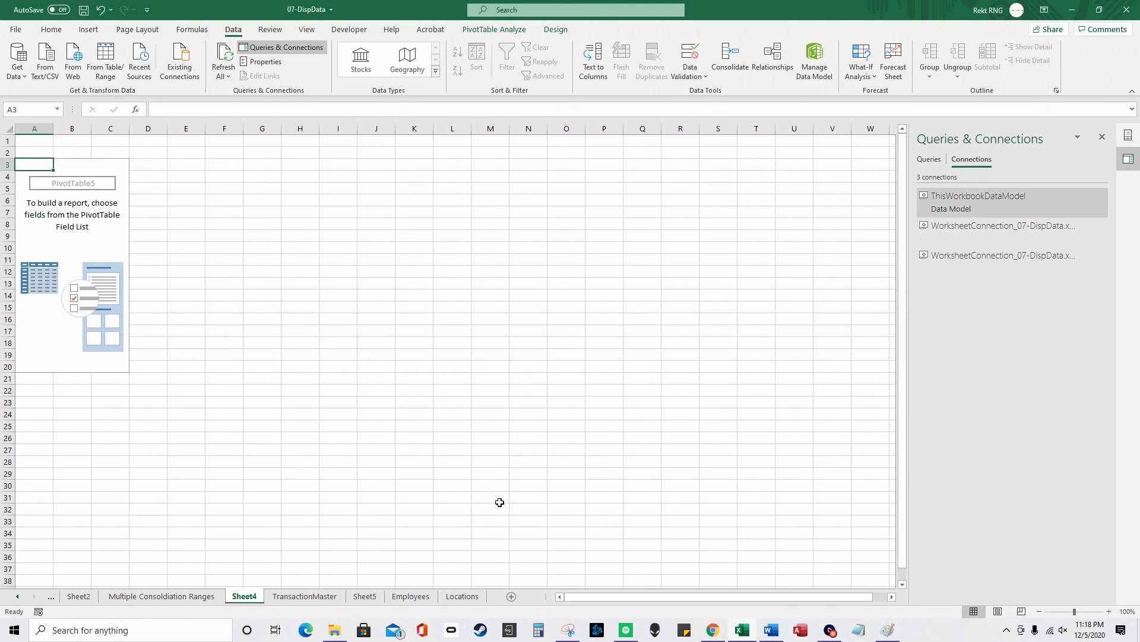
Step: Look through the TransactionMaster, Multiple Consolidation Ranges and Employees sheets
left_click(309, 596)
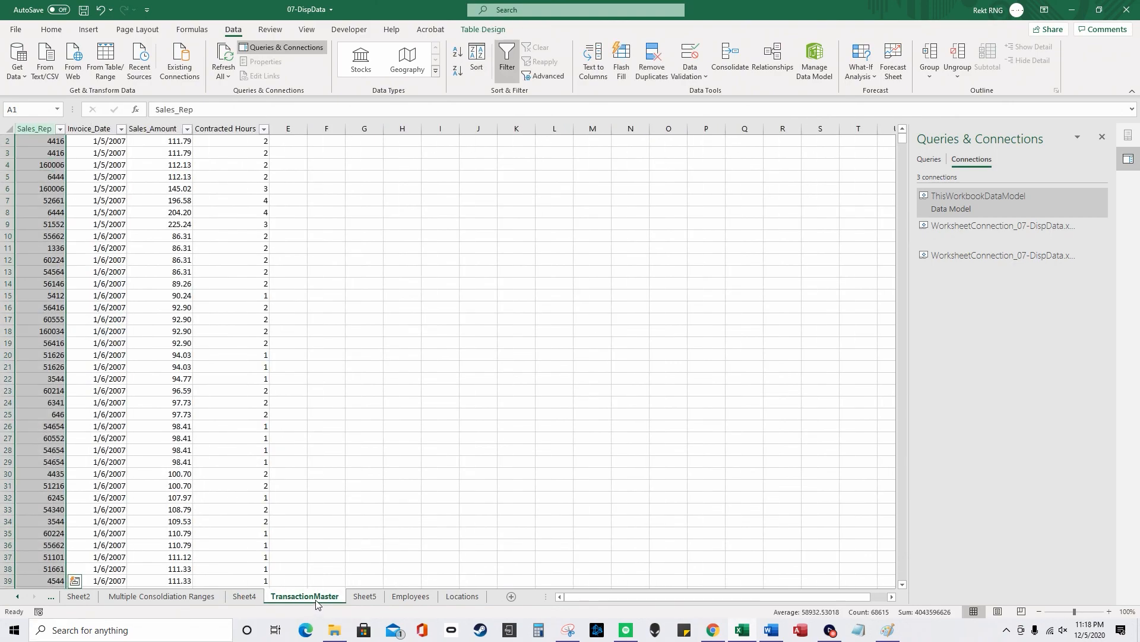
left_click(248, 599)
key("ctrl+Page_Up")
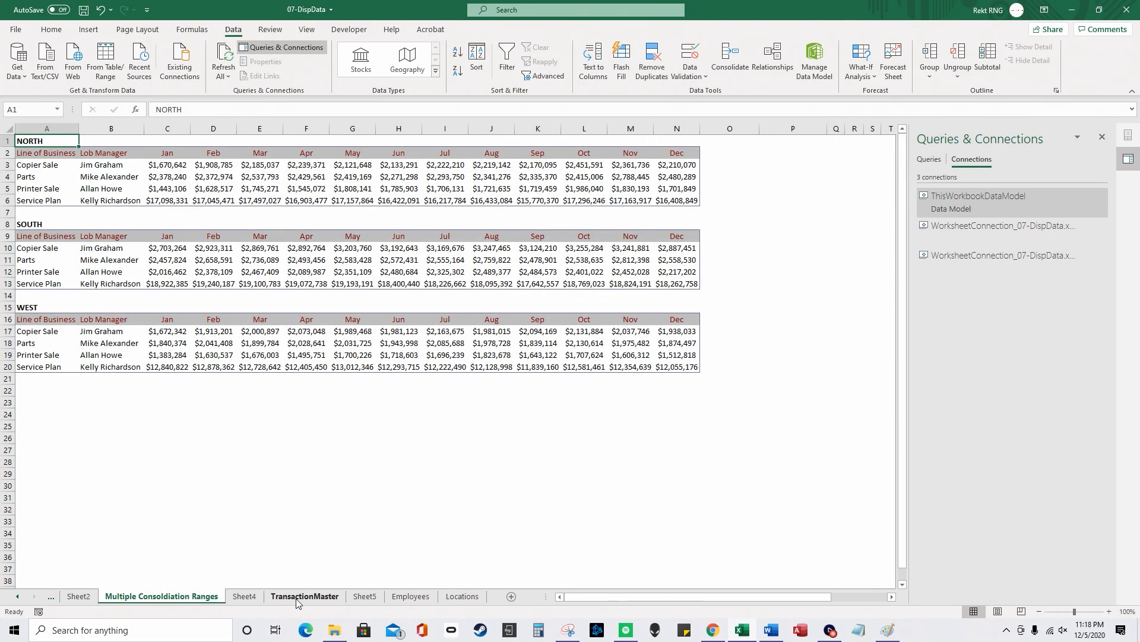
left_click(297, 599)
left_click(365, 596)
left_click(410, 596)
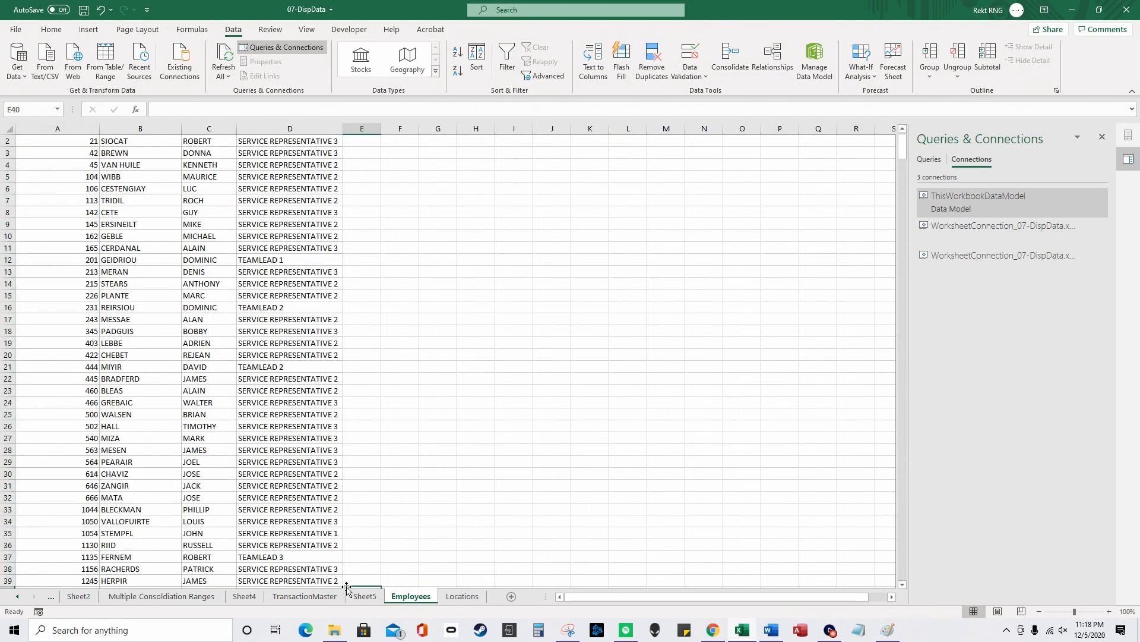
Step: Show all tables for the pivot table on Sheet5 and expand the Location and Transactions entries to inspect their fields
left_click(359, 596)
key("Down")
key("Down")
key("Down")
key("Down")
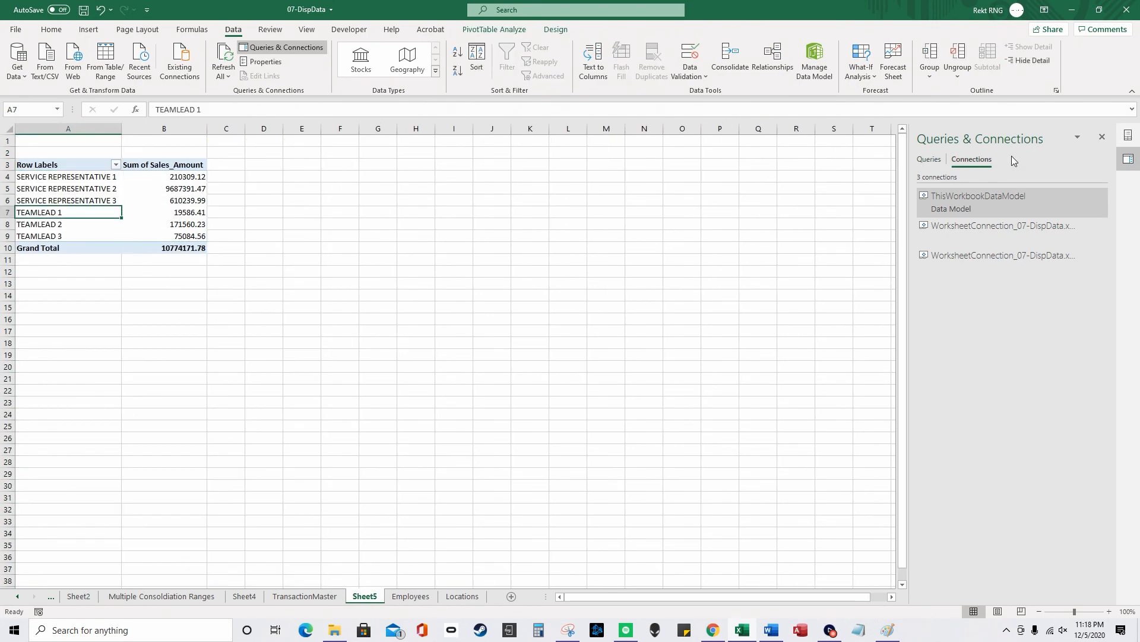
left_click(1103, 137)
left_click(946, 282)
left_click(946, 215)
left_click(981, 155)
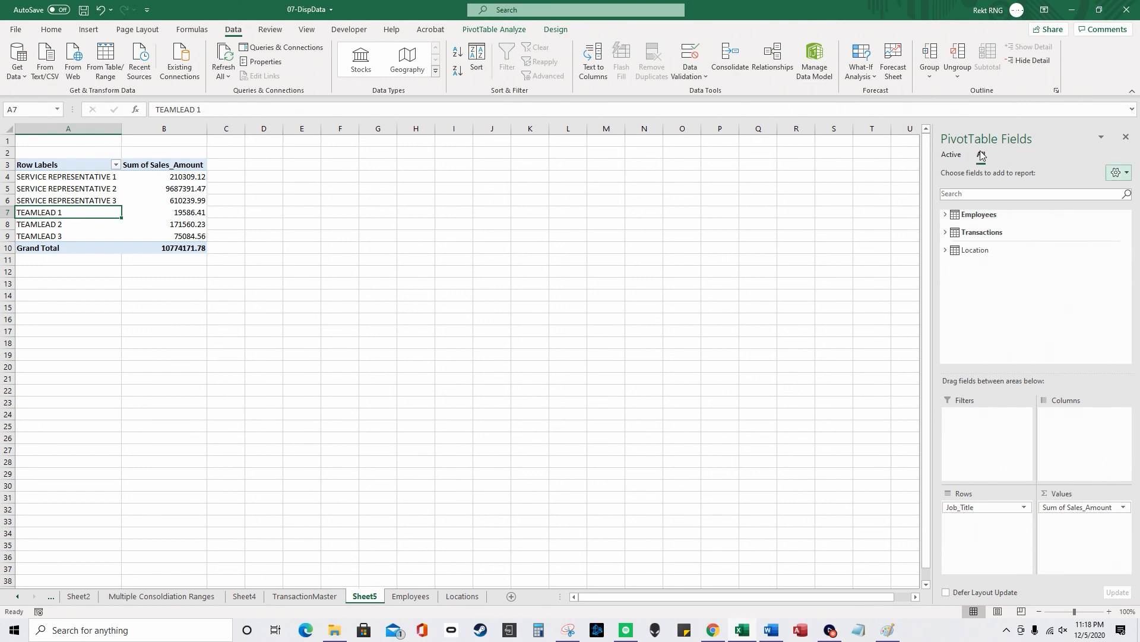
left_click(946, 250)
left_click(945, 250)
left_click(946, 232)
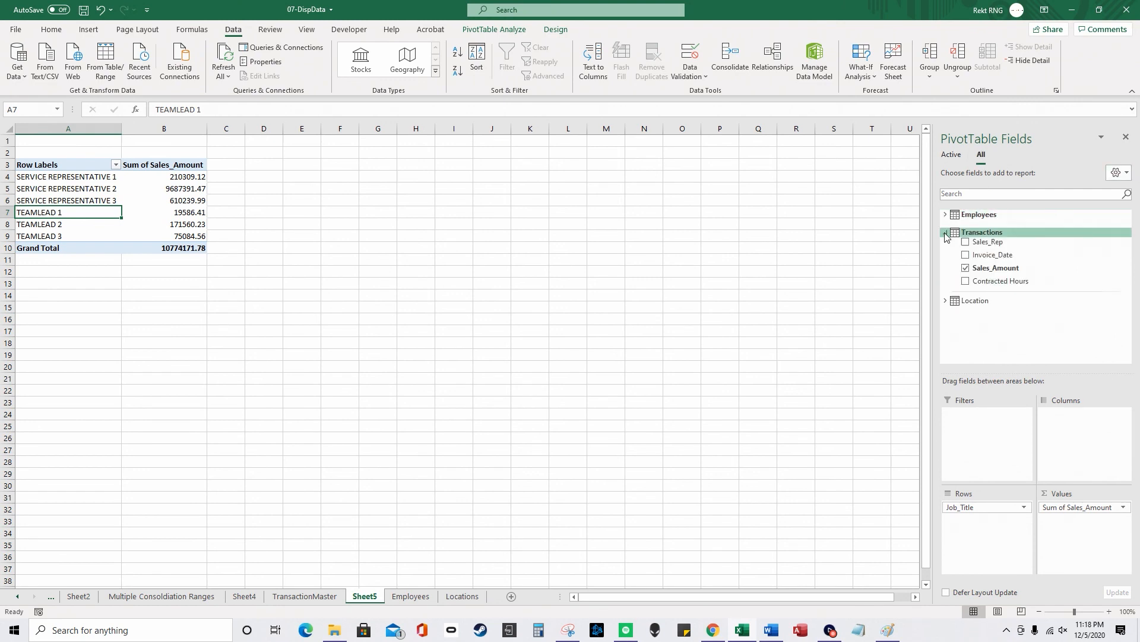
Step: Inspect the fields of the Employees table in the pivot table field list
left_click(945, 214)
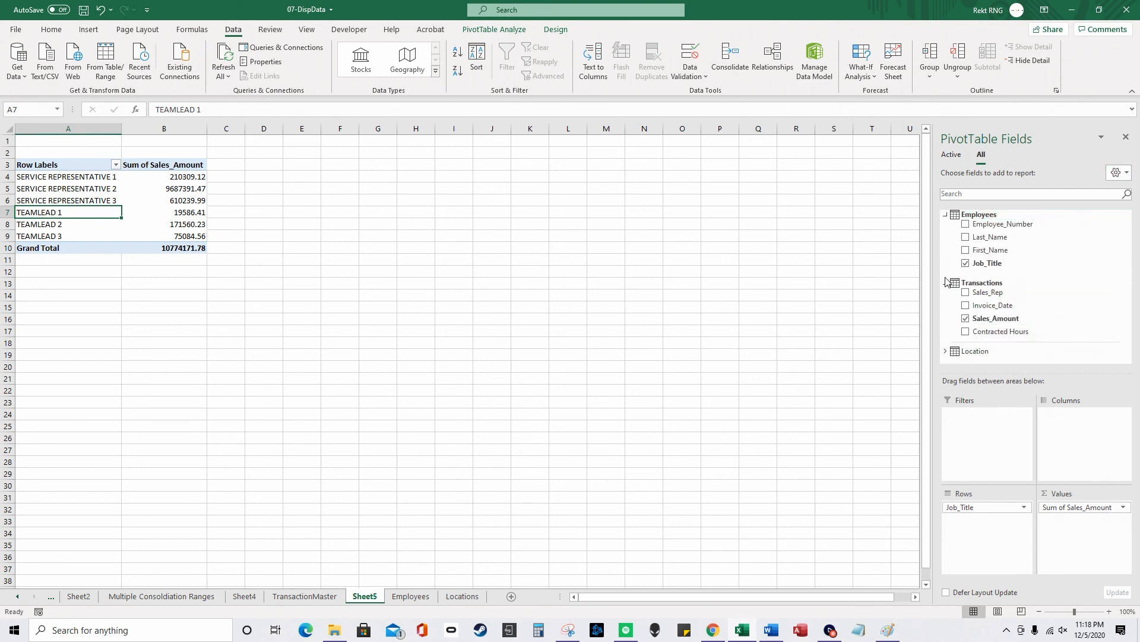
left_click(946, 215)
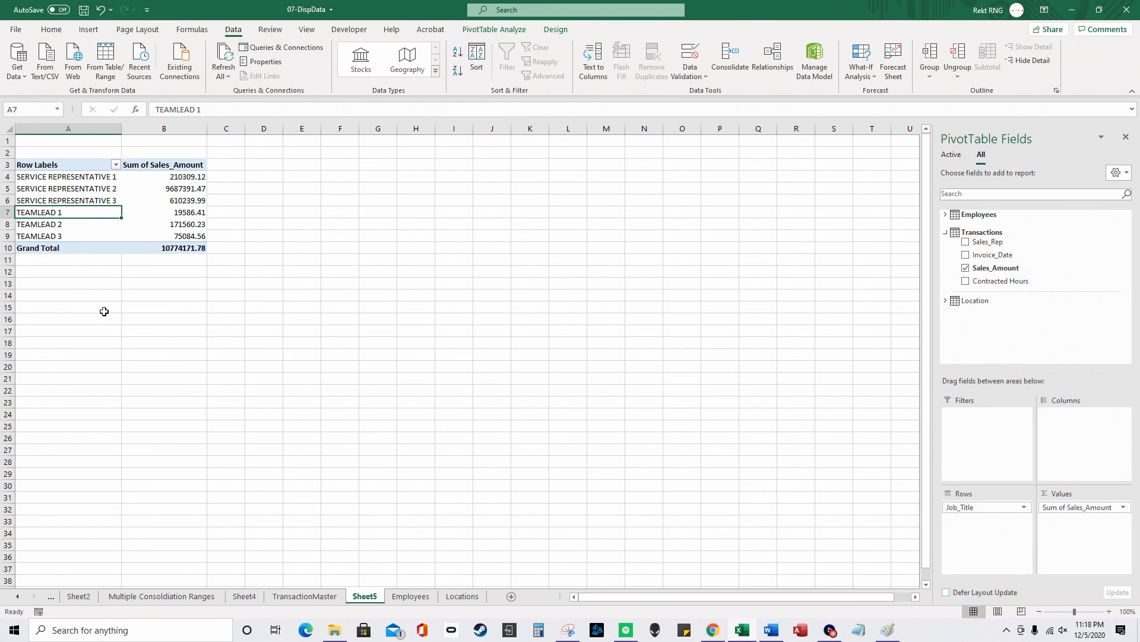
Step: Add a new worksheet and import the CustomerMaster table from the Facility Servicess Access database in the Pivot Table Data Crunching folder
left_click(511, 596)
left_click(17, 70)
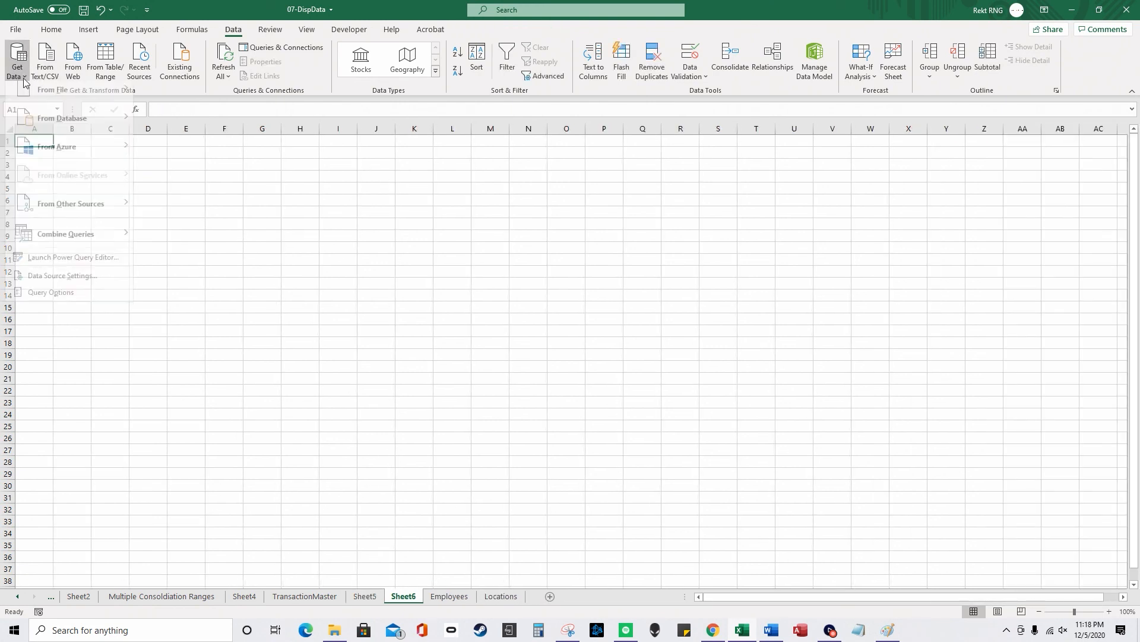
mouse_move(69, 125)
left_click(234, 160)
scroll(95, 114, "up", 5)
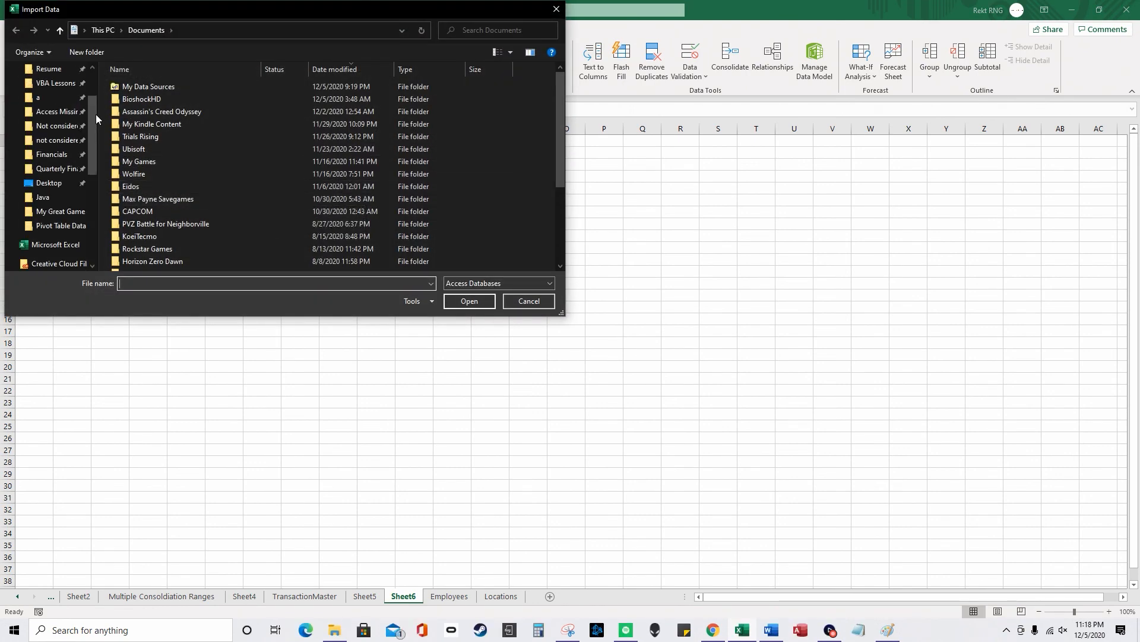
left_click(67, 227)
double_click(149, 87)
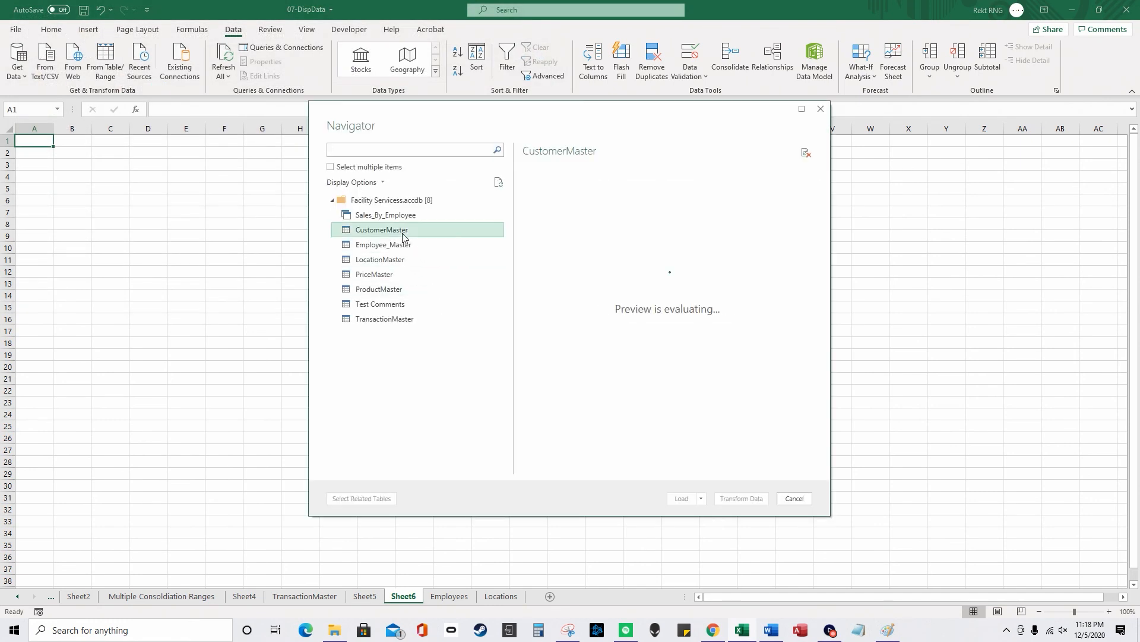
left_click(401, 234)
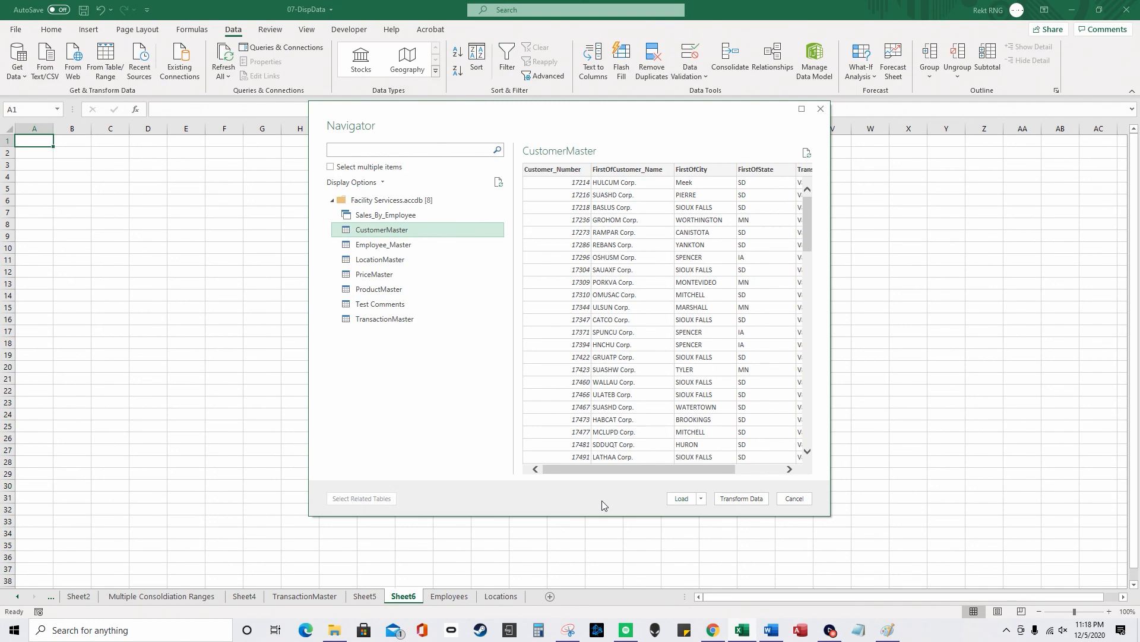
left_click(689, 499)
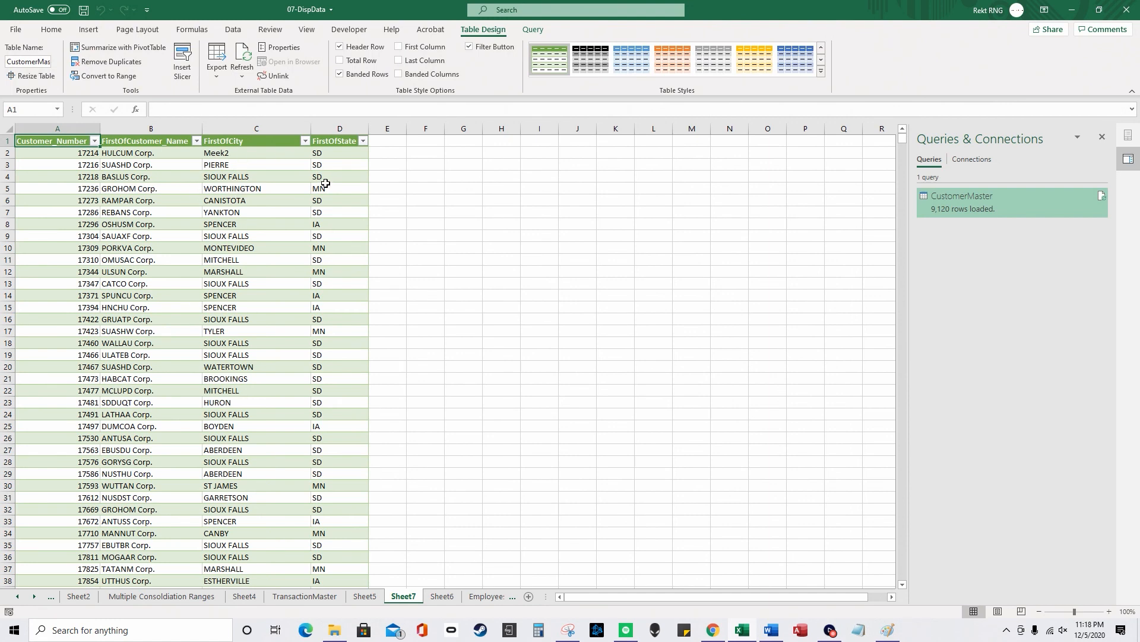
Step: Switch to Access with the Facility Servicess database, set FirstOfCity in the first CustomerMaster record to Meek, and close the database
left_click(246, 152)
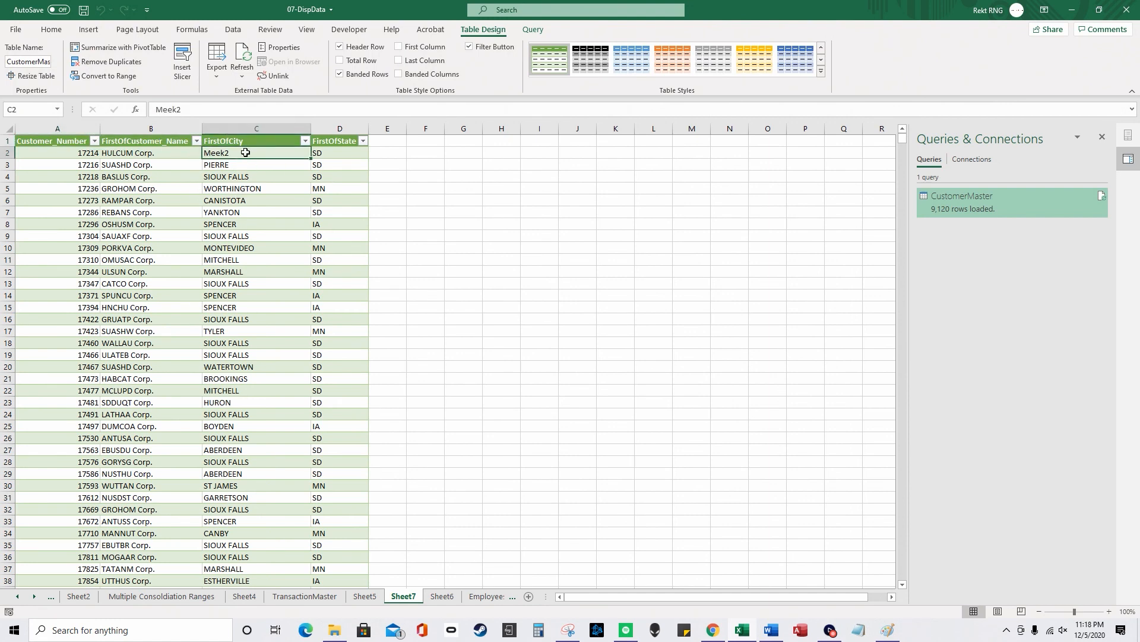
double_click(241, 153)
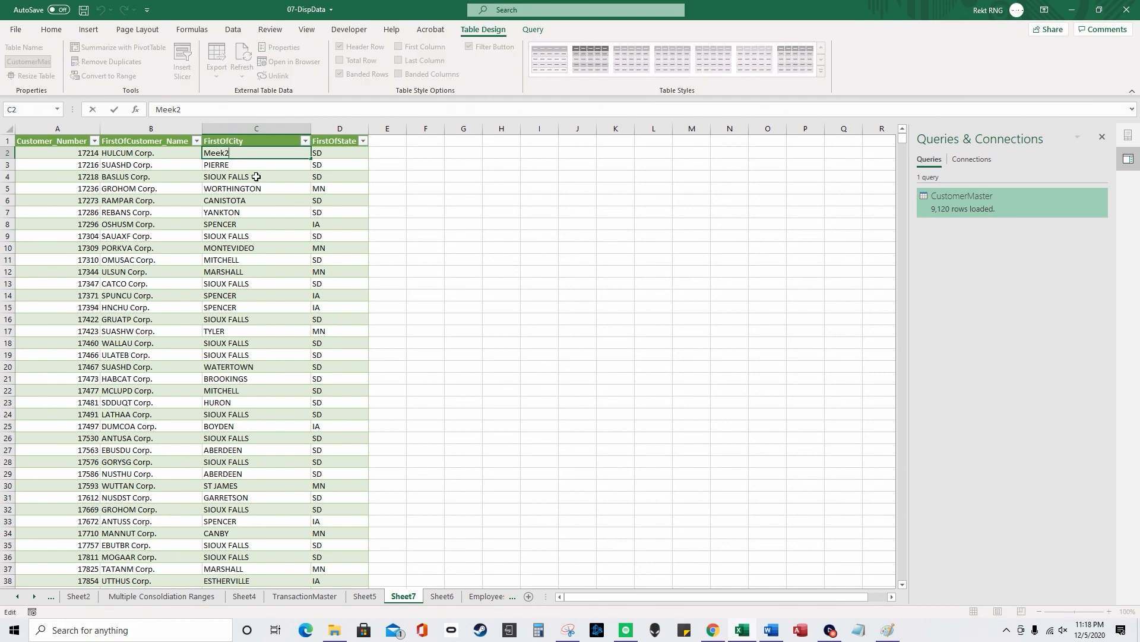
left_click(336, 630)
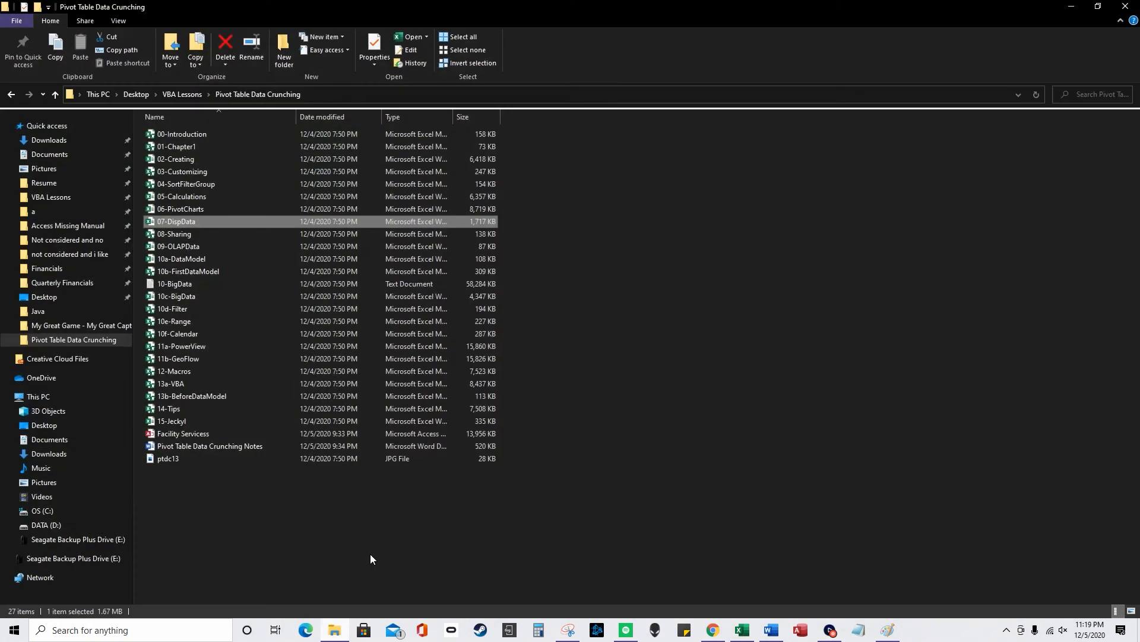
double_click(218, 435)
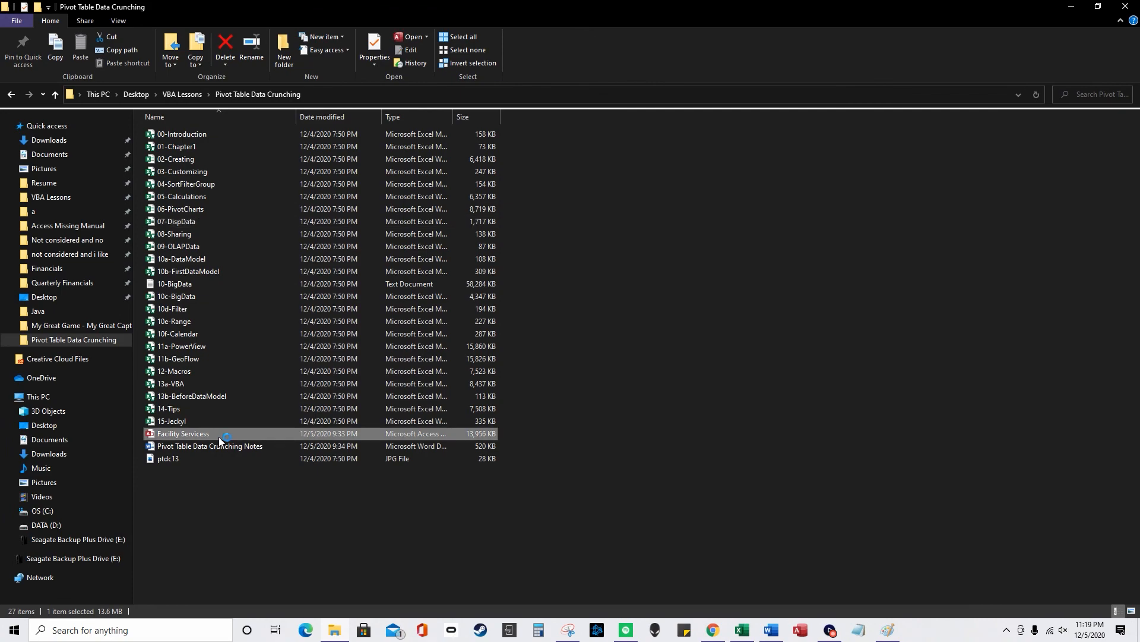
left_click(1071, 7)
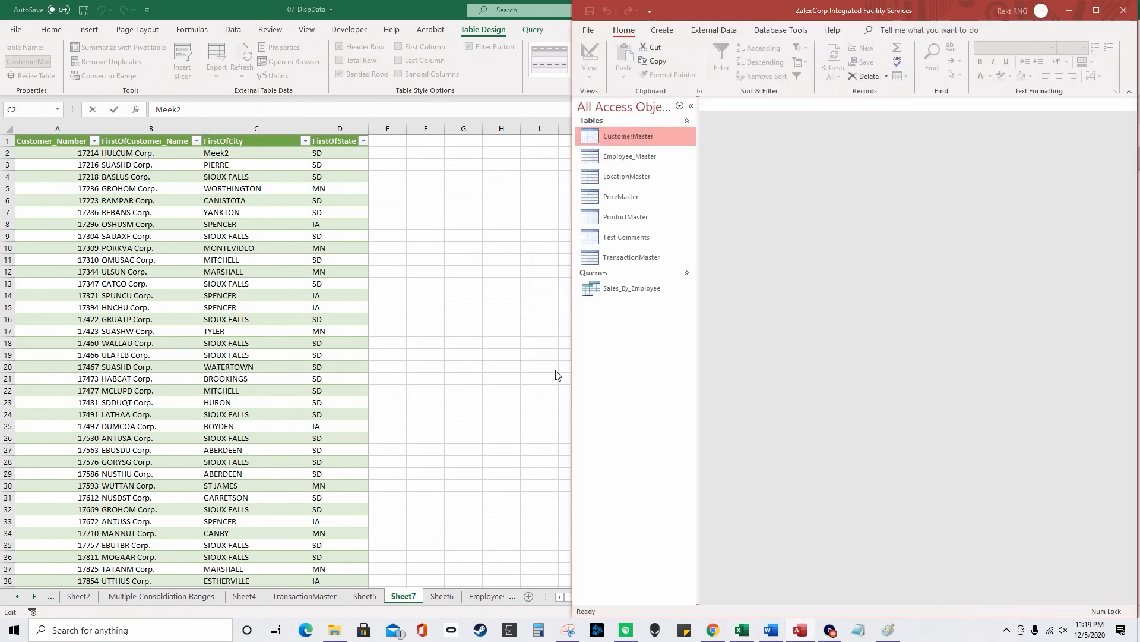
double_click(658, 139)
left_click(862, 129)
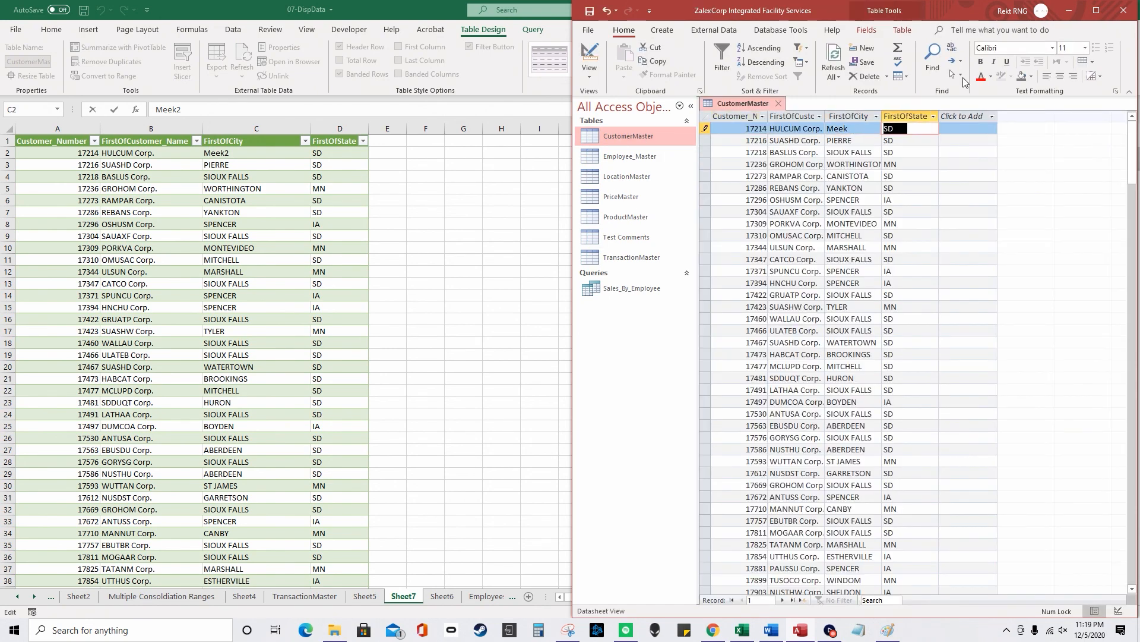
left_click(1124, 10)
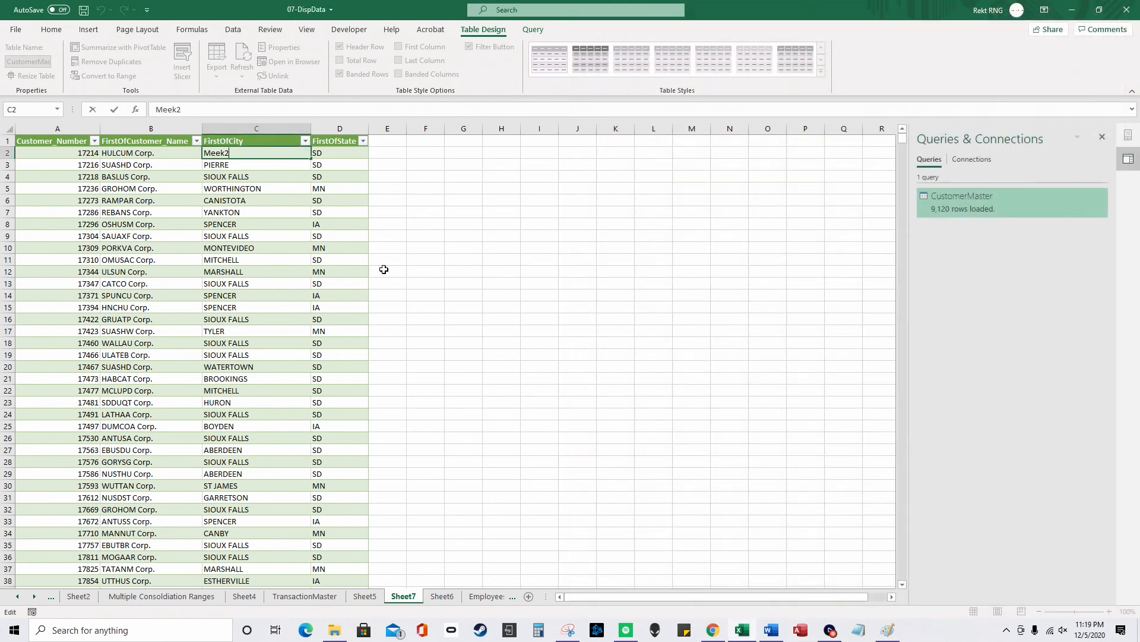
Step: Leave the city cell and refresh all of the workbook's data connections to reload the CustomerMaster table
left_click(376, 214)
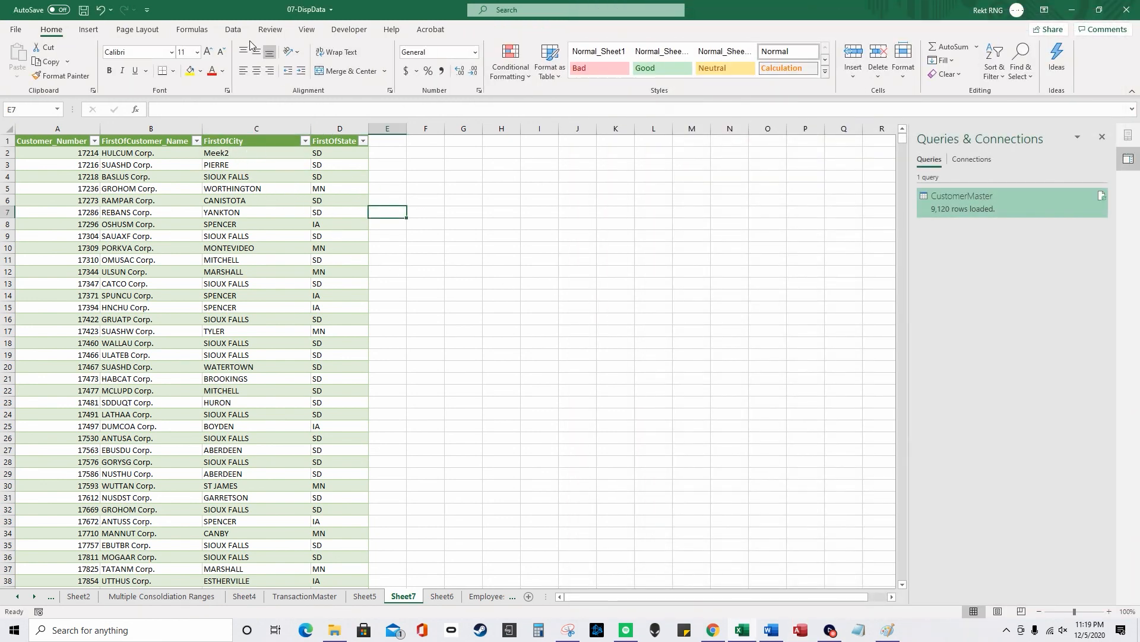
left_click(232, 29)
left_click(226, 76)
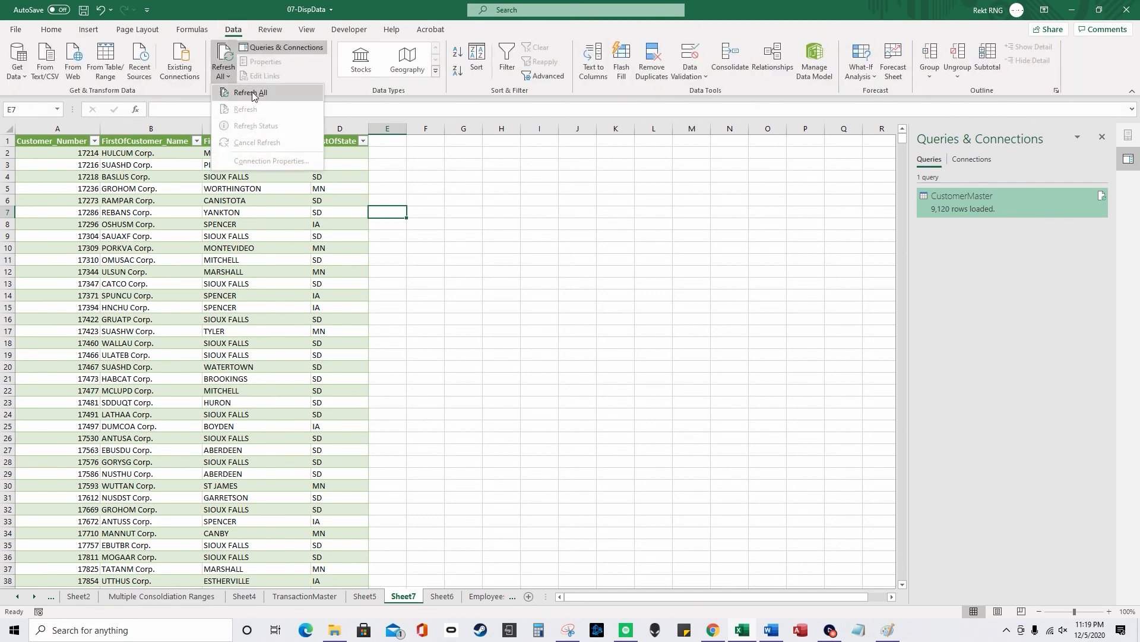
left_click(281, 100)
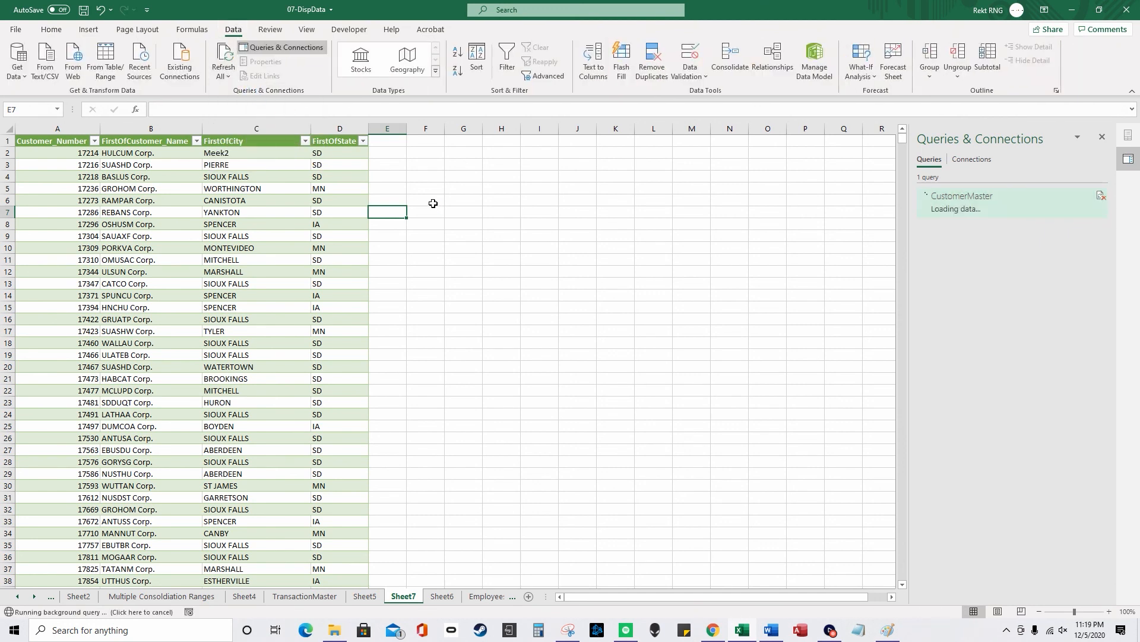